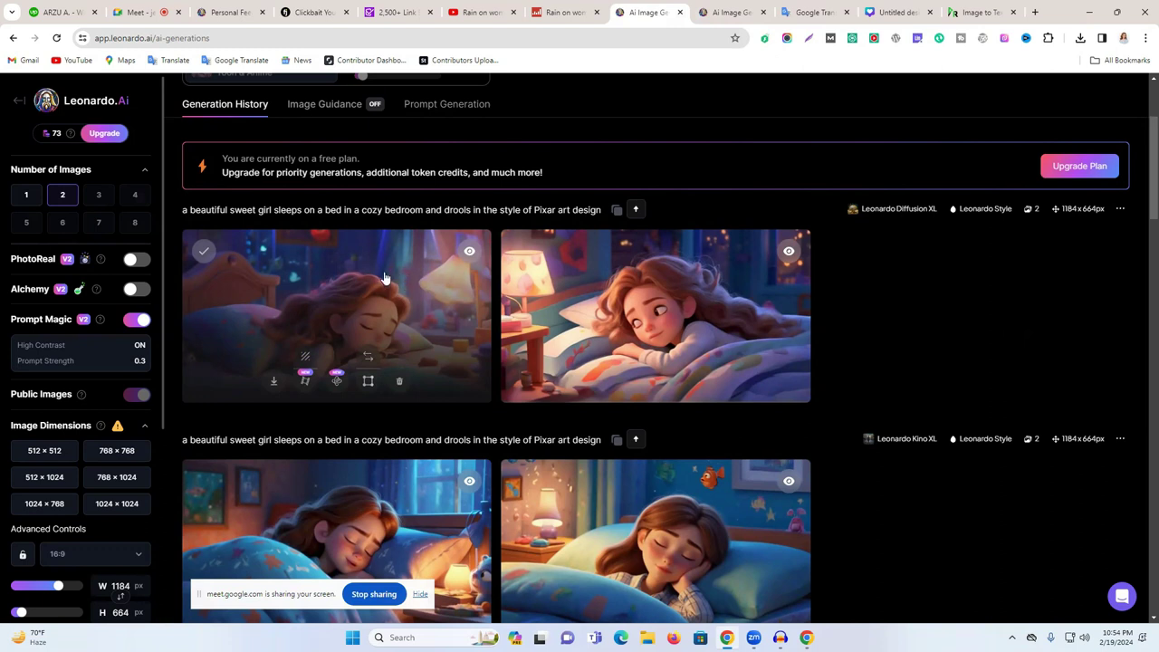
- Download the first Pixar-style sleeping-girl image at full size, then switch back to Canva
{"action": "left_click", "coordinate": [385, 268]}
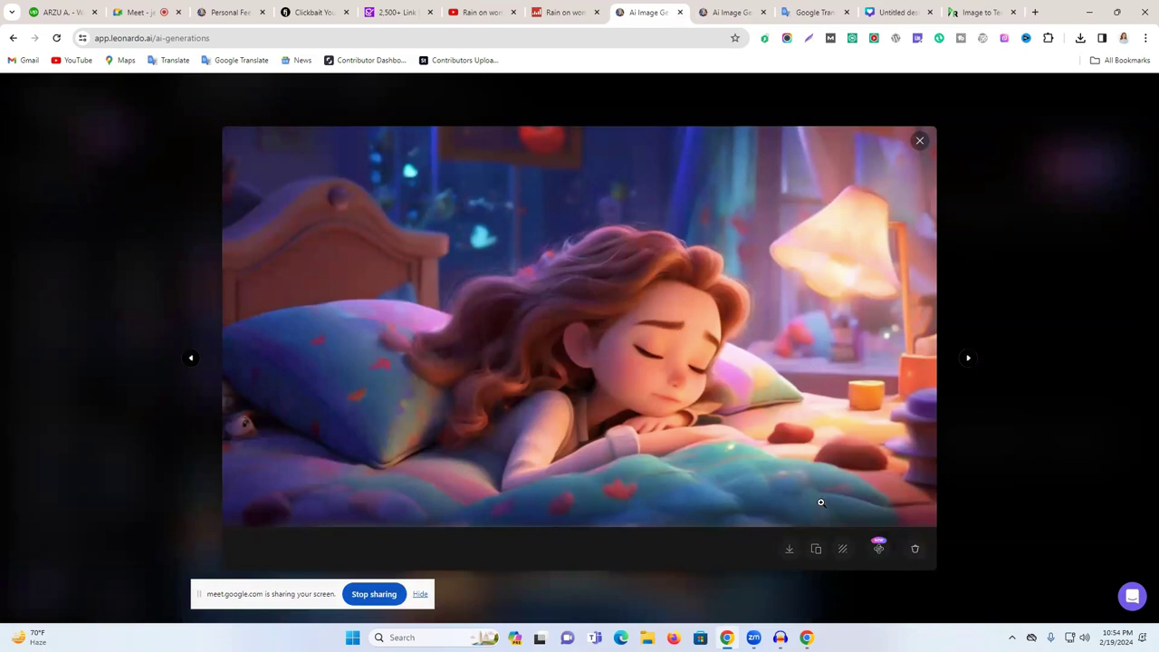
{"action": "left_click", "coordinate": [788, 553]}
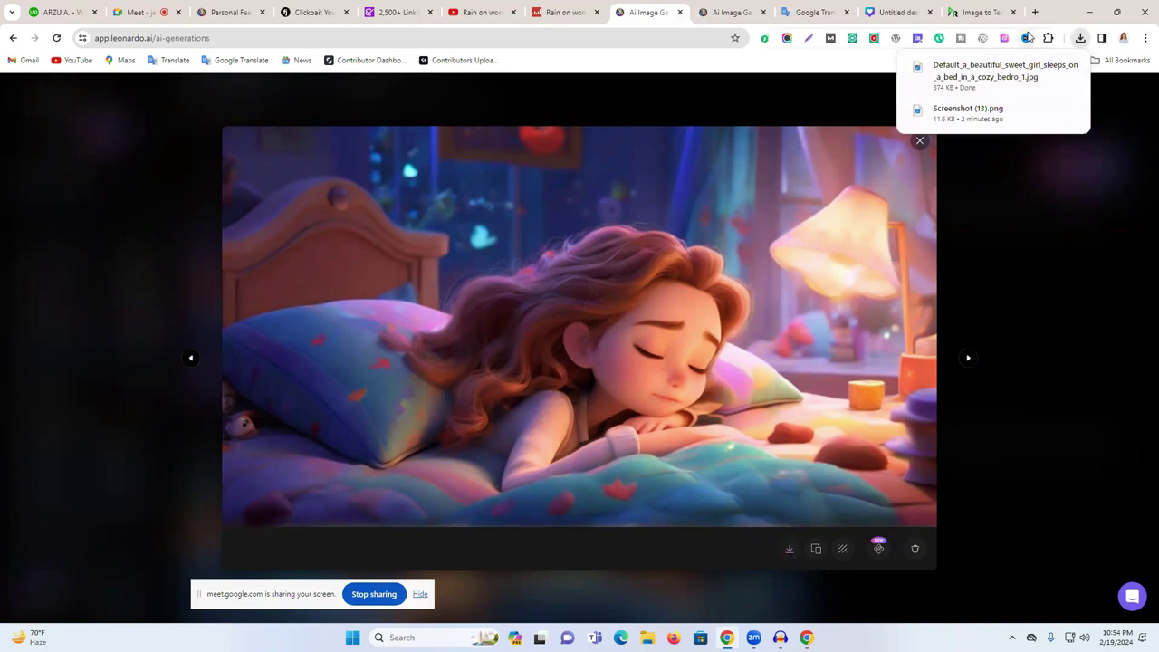
{"action": "left_click", "coordinate": [1003, 11]}
{"action": "left_click", "coordinate": [1013, 11]}
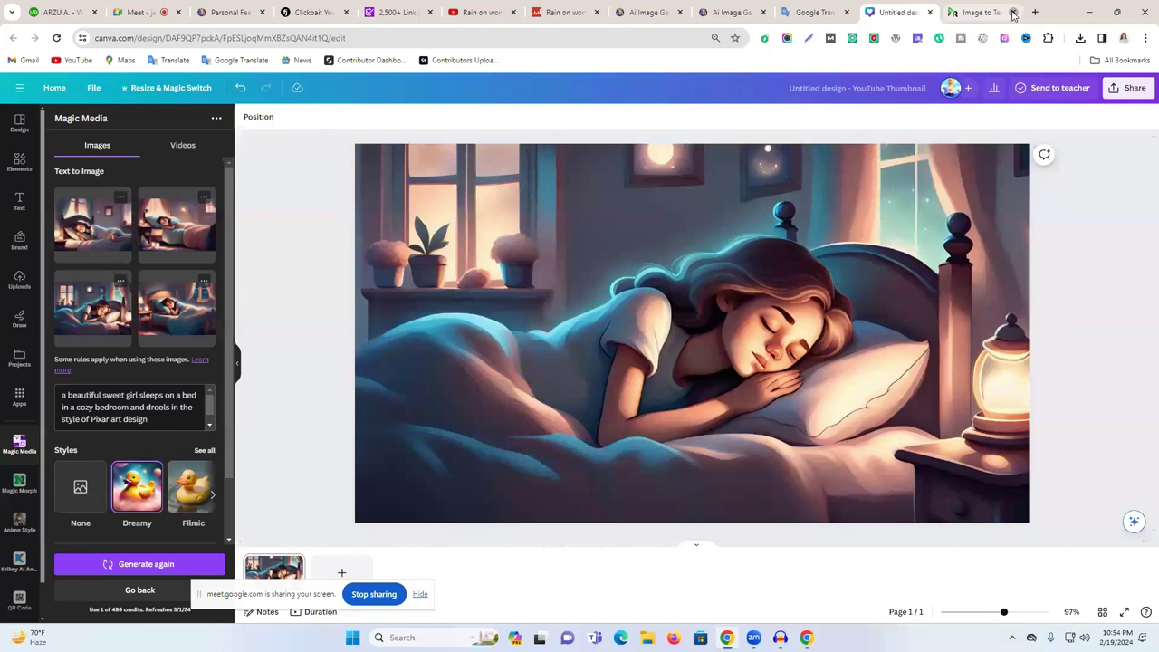
- In a new tab, search Google for 'online upscale image' and open the Upscale.media result
{"action": "left_click", "coordinate": [1038, 12]}
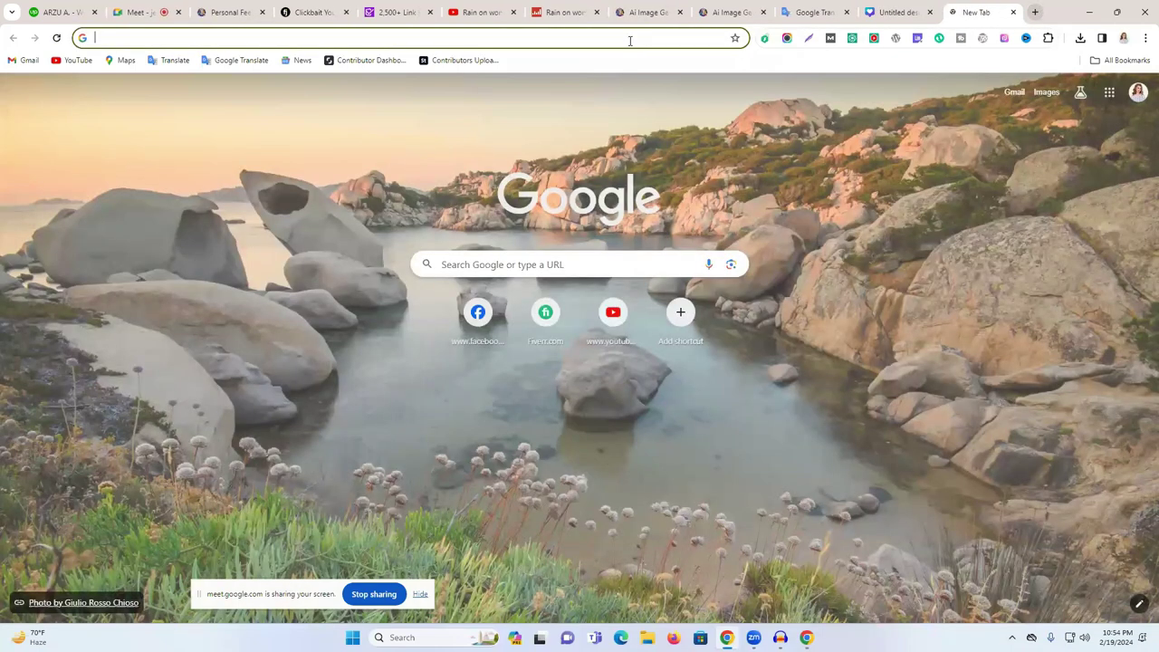
{"action": "left_click", "coordinate": [629, 41]}
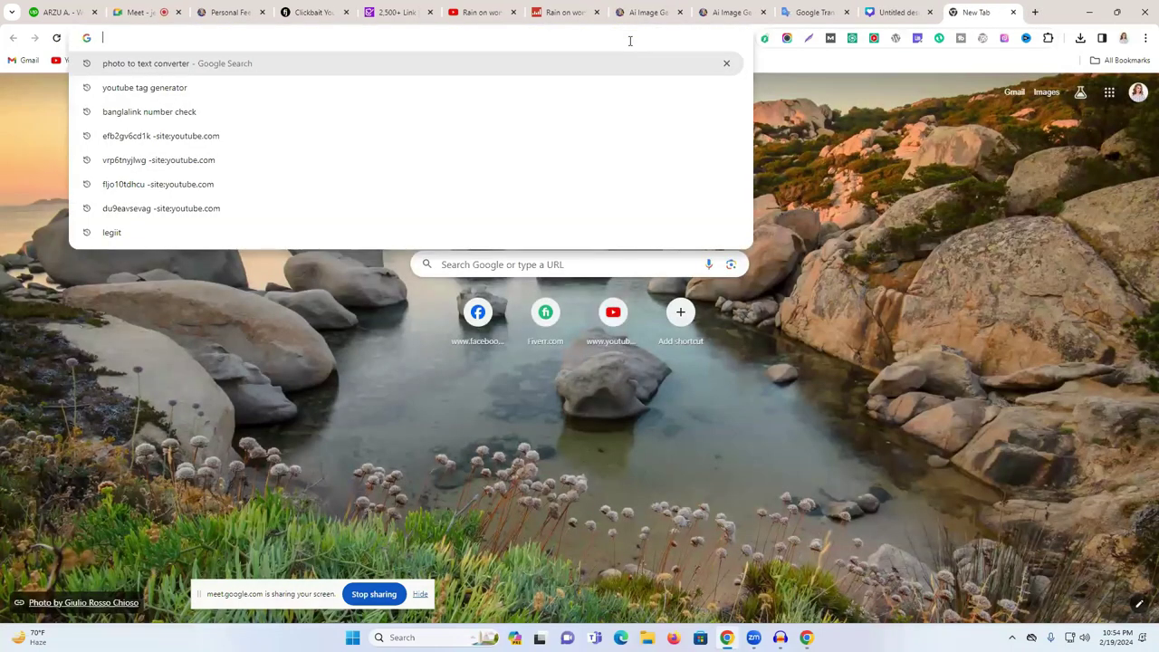
{"action": "type", "text": "online"}
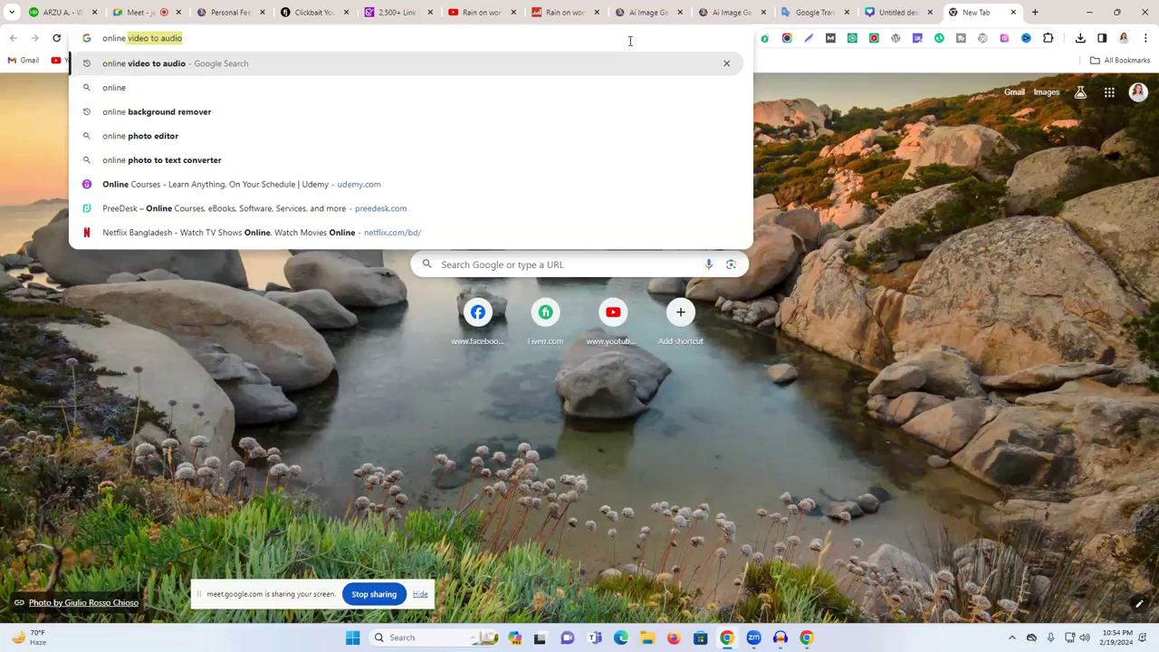
{"action": "type", "text": " up"}
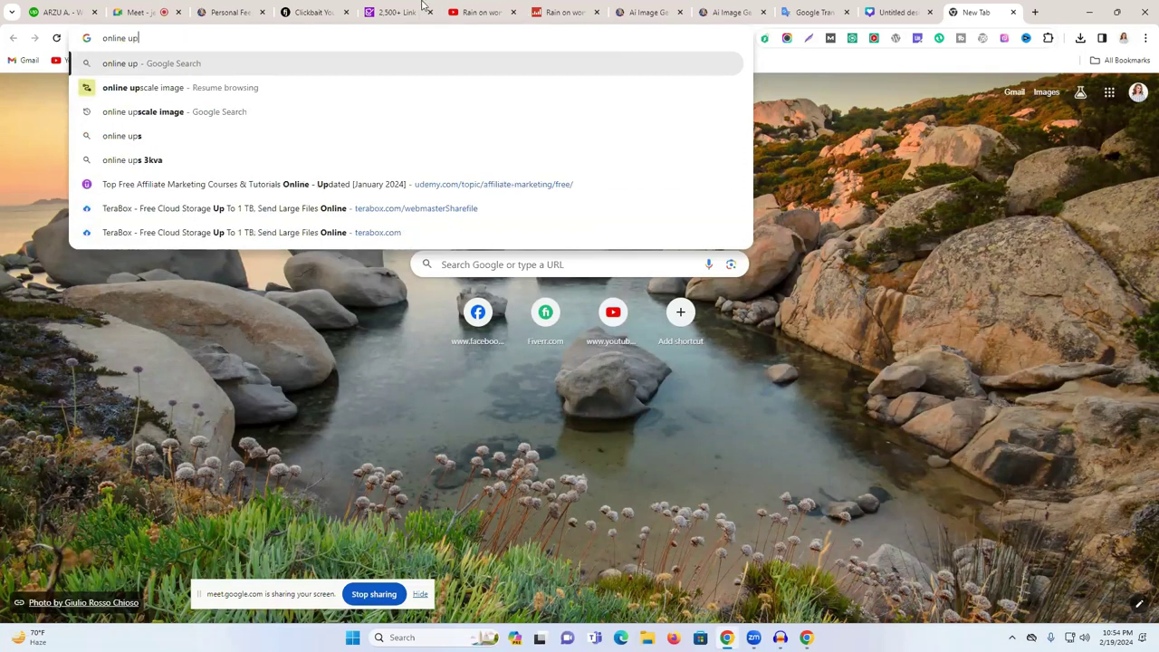
{"action": "left_click", "coordinate": [142, 111]}
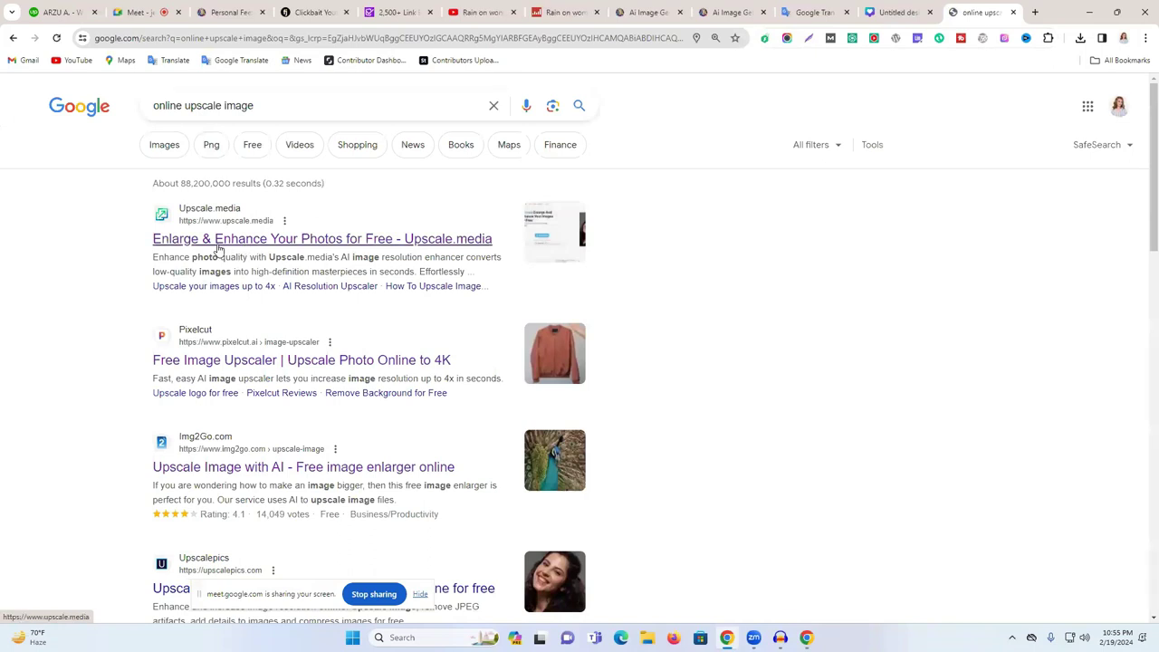
{"action": "left_click", "coordinate": [218, 243]}
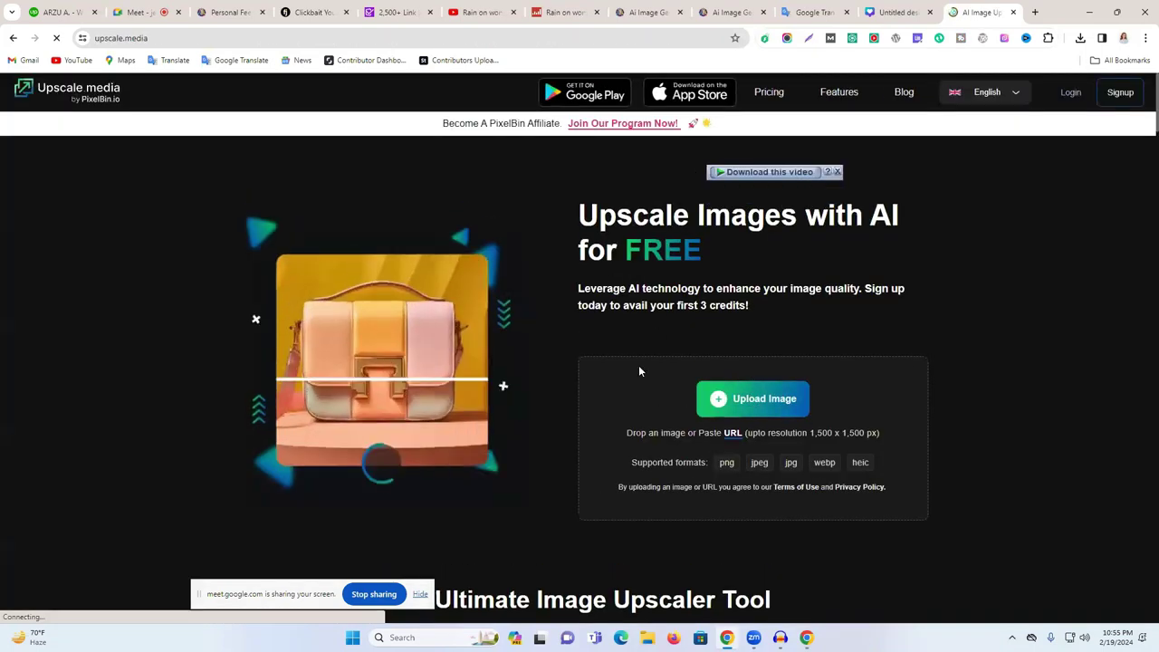
- Upload the Default_a_beautiful… sleeping-girl JPG to Upscale.media and sign in with a Google account
{"action": "left_click", "coordinate": [743, 398]}
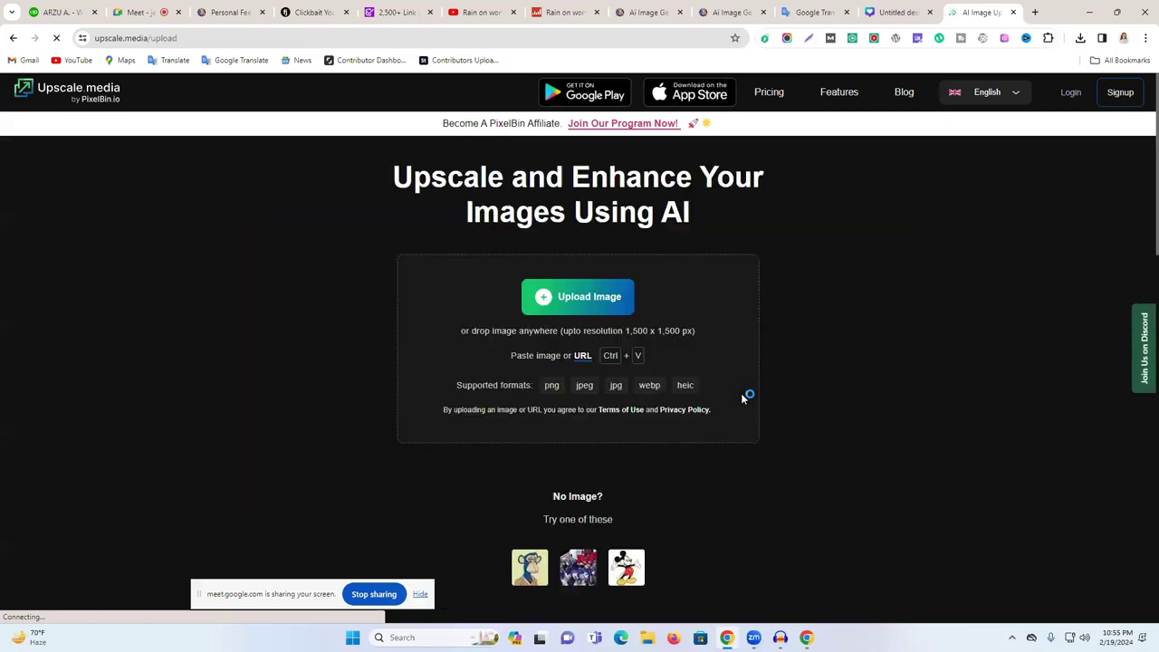
{"action": "left_click", "coordinate": [124, 140]}
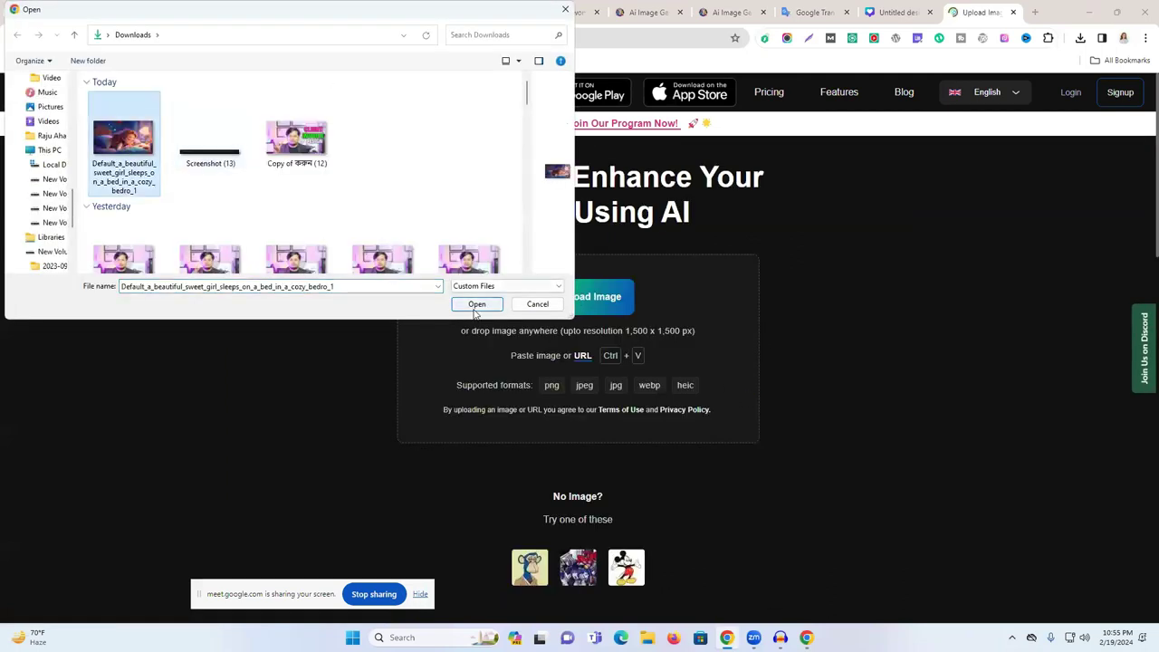
{"action": "left_click", "coordinate": [477, 305]}
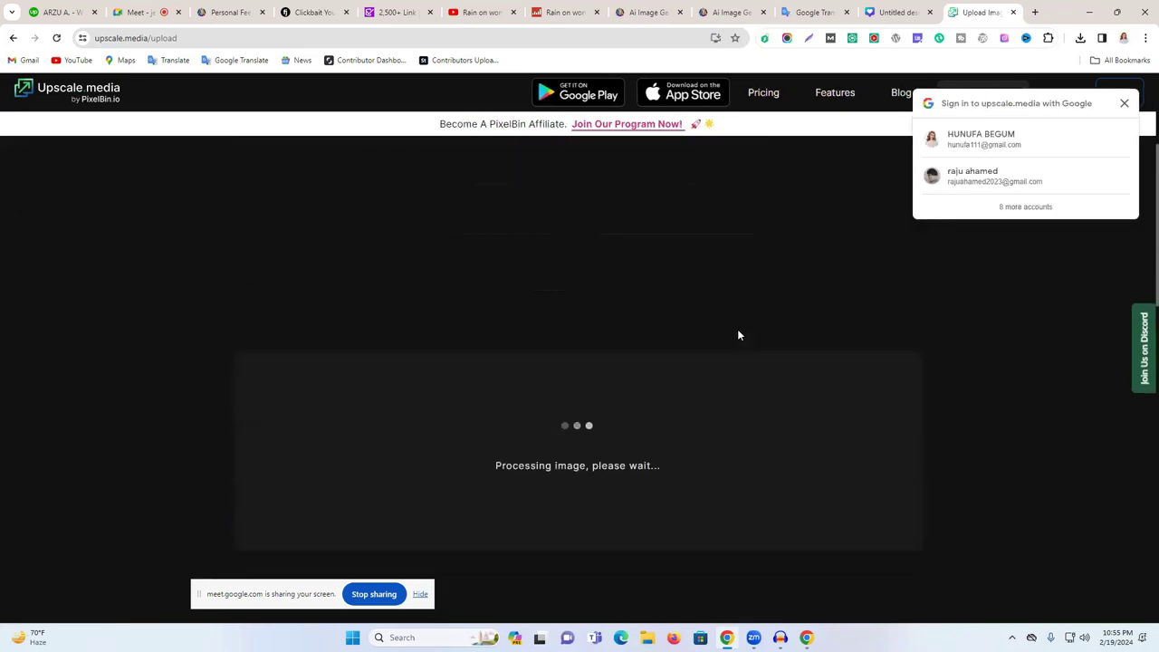
{"action": "left_click", "coordinate": [988, 178]}
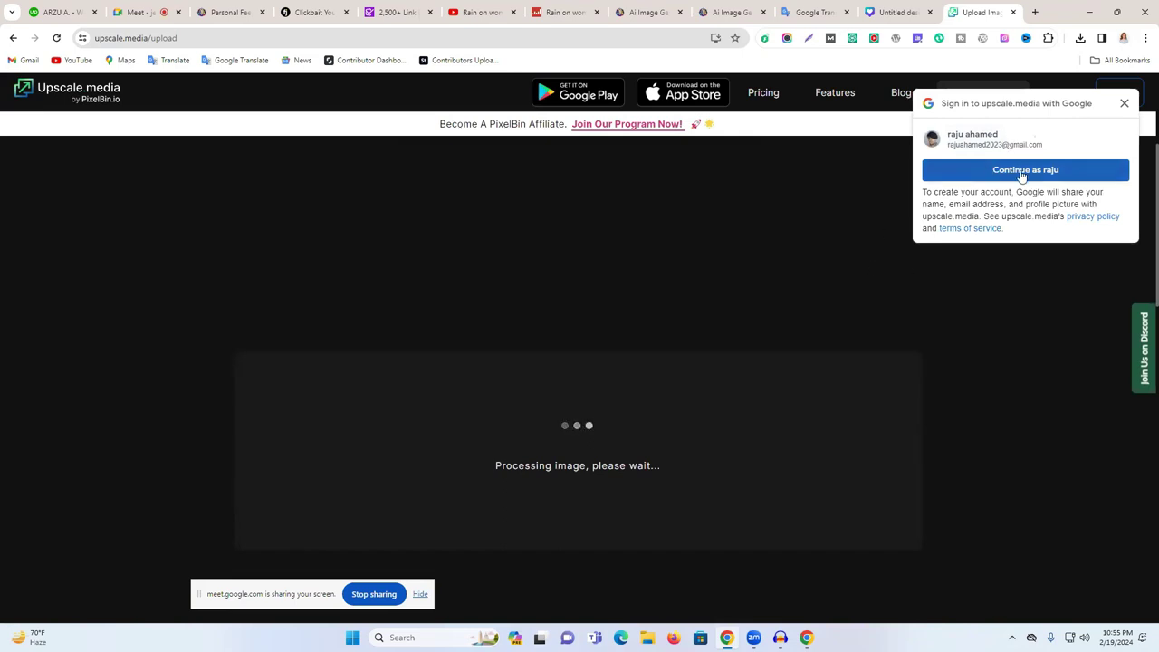
{"action": "left_click", "coordinate": [1022, 175]}
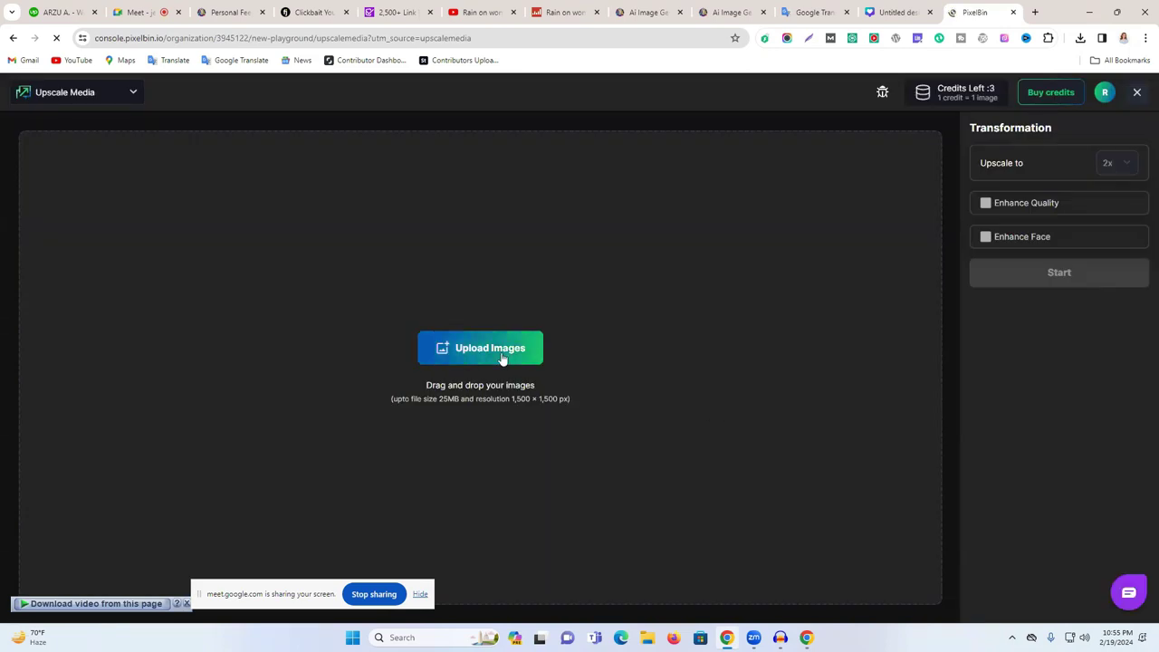
- Upload the sleeping-girl JPG to PixelBin and start the 2x upscale
{"action": "left_click", "coordinate": [499, 357]}
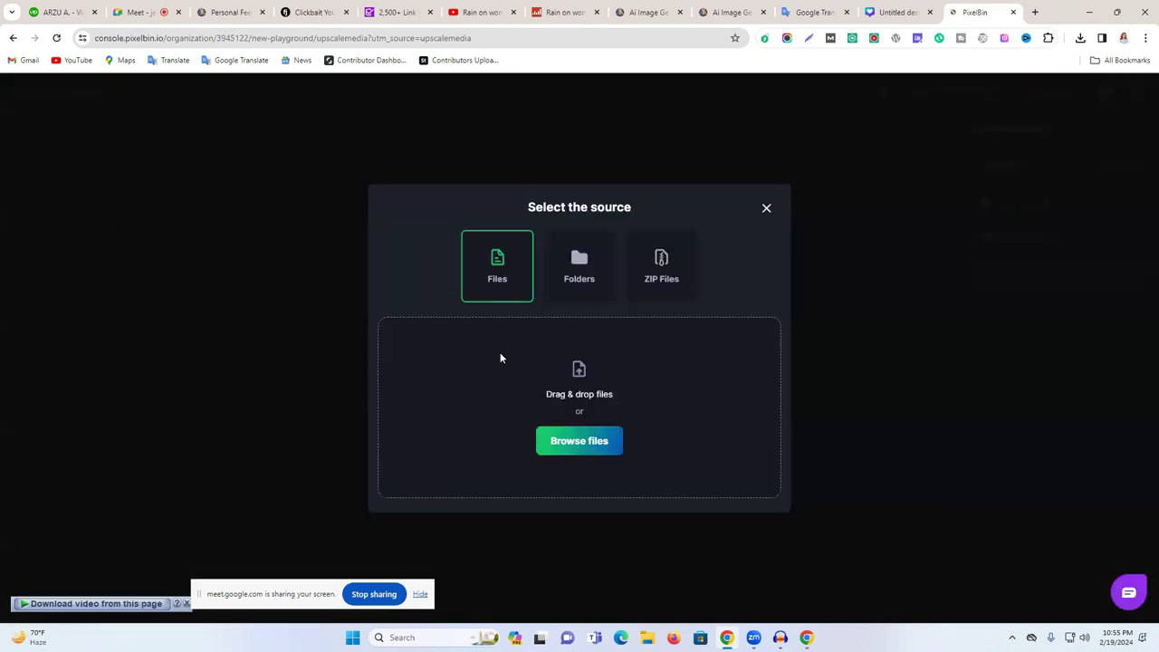
{"action": "left_click", "coordinate": [588, 439]}
{"action": "left_click", "coordinate": [131, 150]}
{"action": "left_click", "coordinate": [474, 302]}
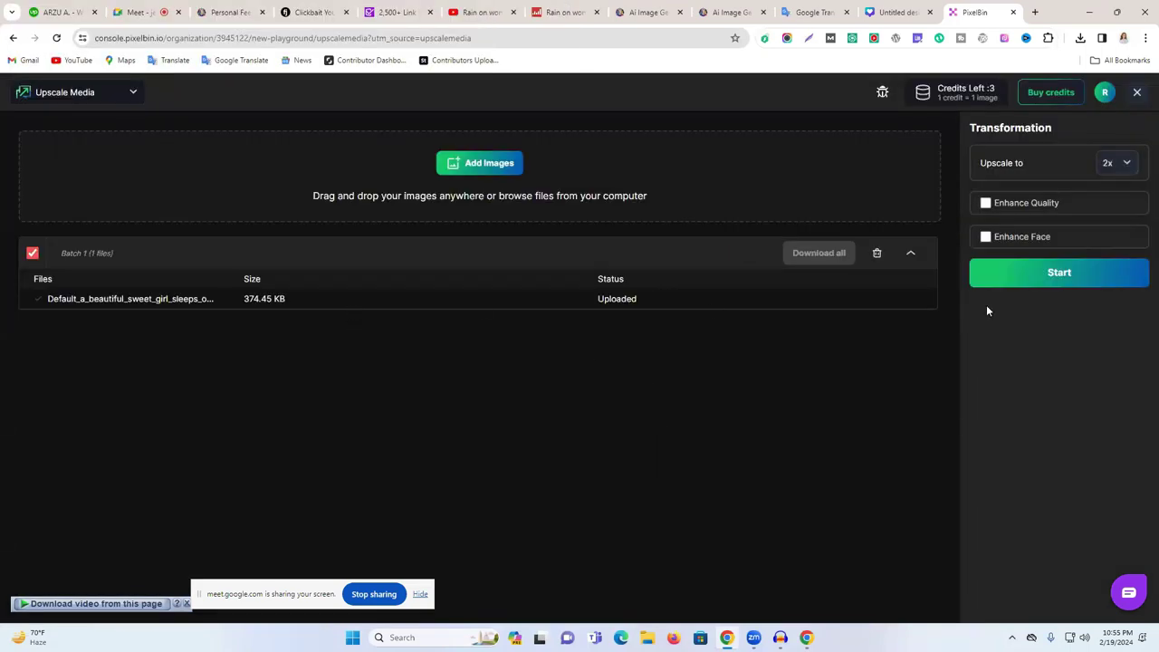
{"action": "left_click", "coordinate": [1034, 281]}
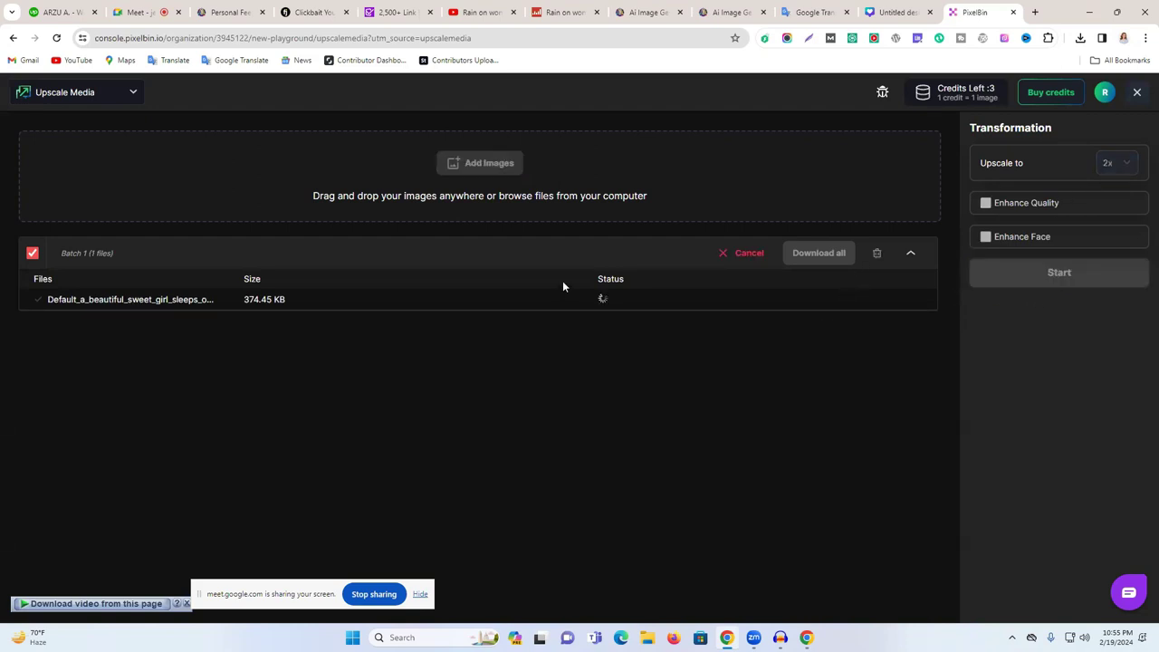
- Download the 1,598 KB transformed image, block the extra downloads, and minimize Chrome
{"action": "double_click", "coordinate": [258, 299]}
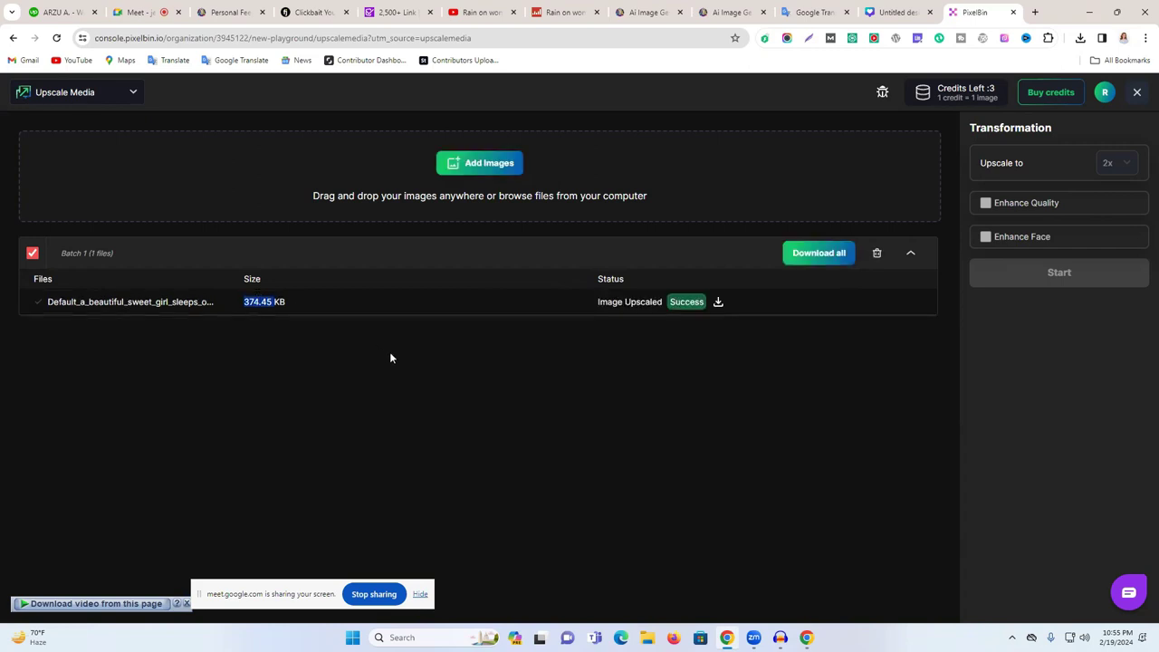
{"action": "left_click", "coordinate": [716, 303]}
{"action": "left_click", "coordinate": [817, 256]}
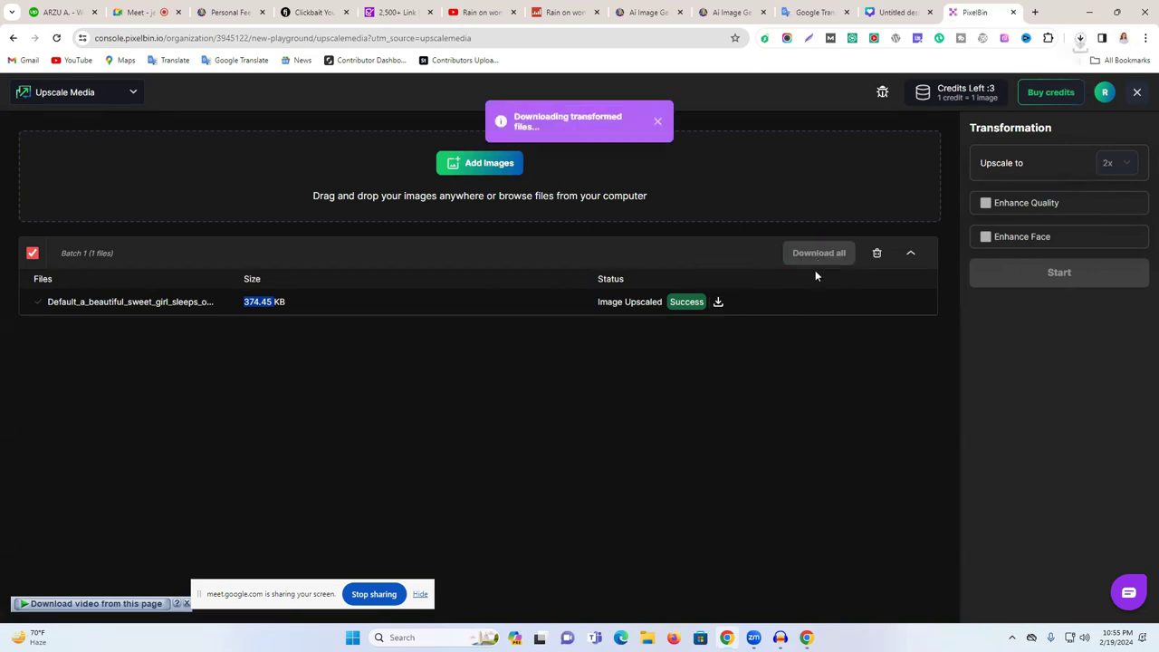
{"action": "left_click", "coordinate": [1083, 39]}
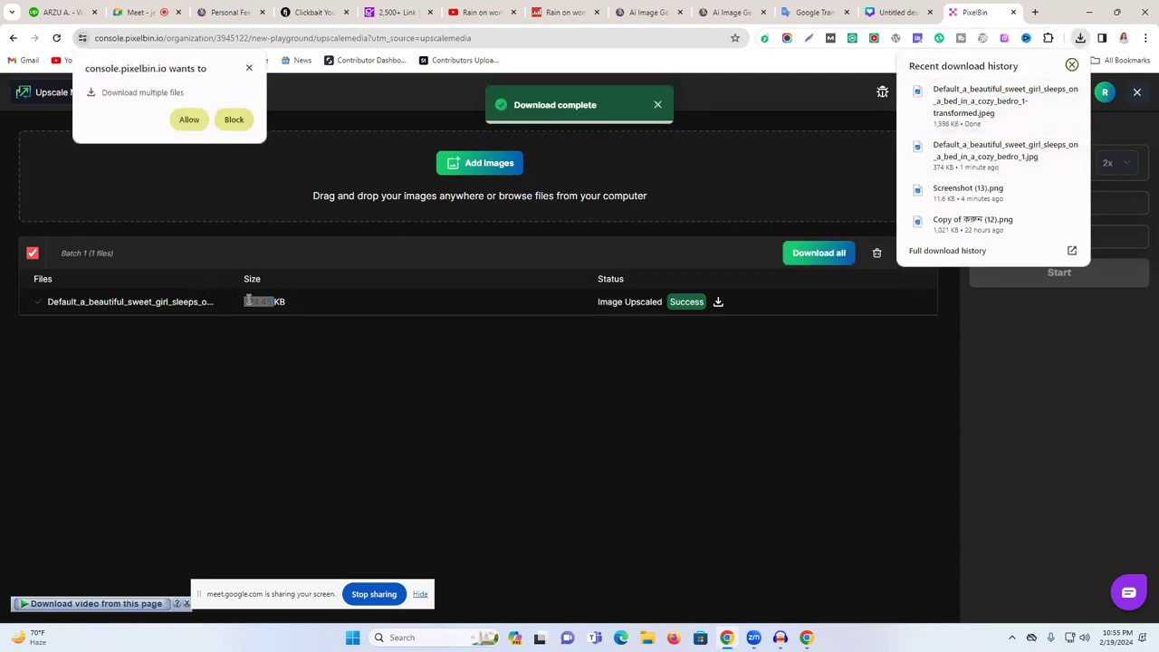
{"action": "left_click", "coordinate": [249, 68]}
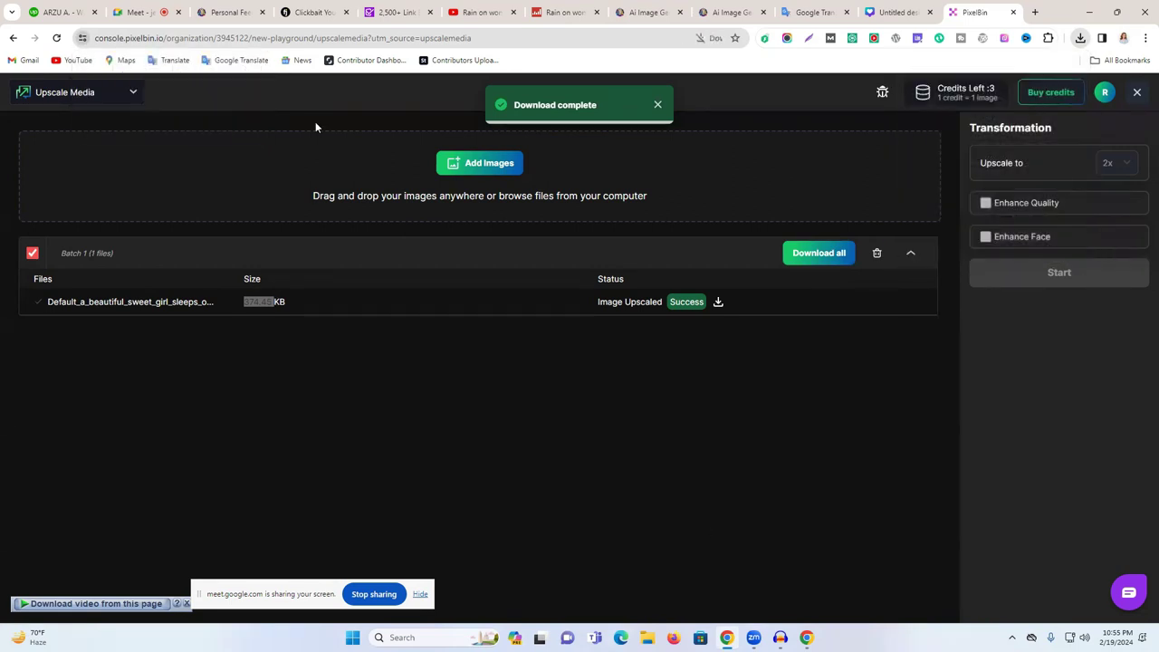
{"action": "left_click", "coordinate": [1089, 12]}
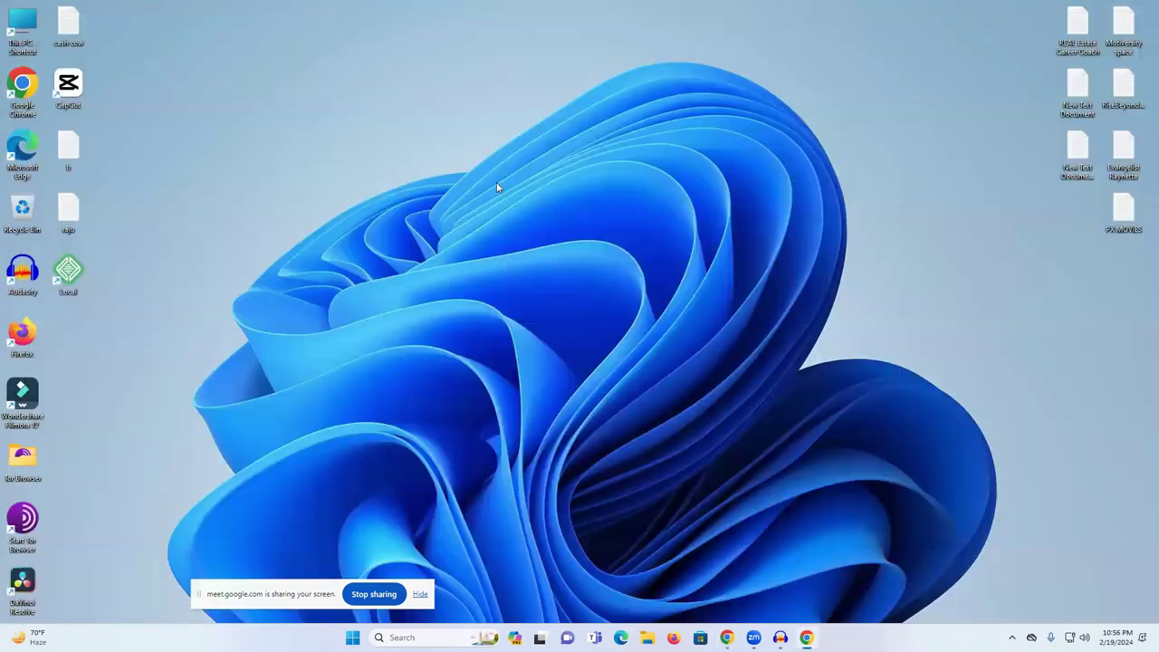
- Open Downloads in File Explorer and view the original sleeping-girl image's Properties (374 KB)
{"action": "double_click", "coordinate": [36, 21]}
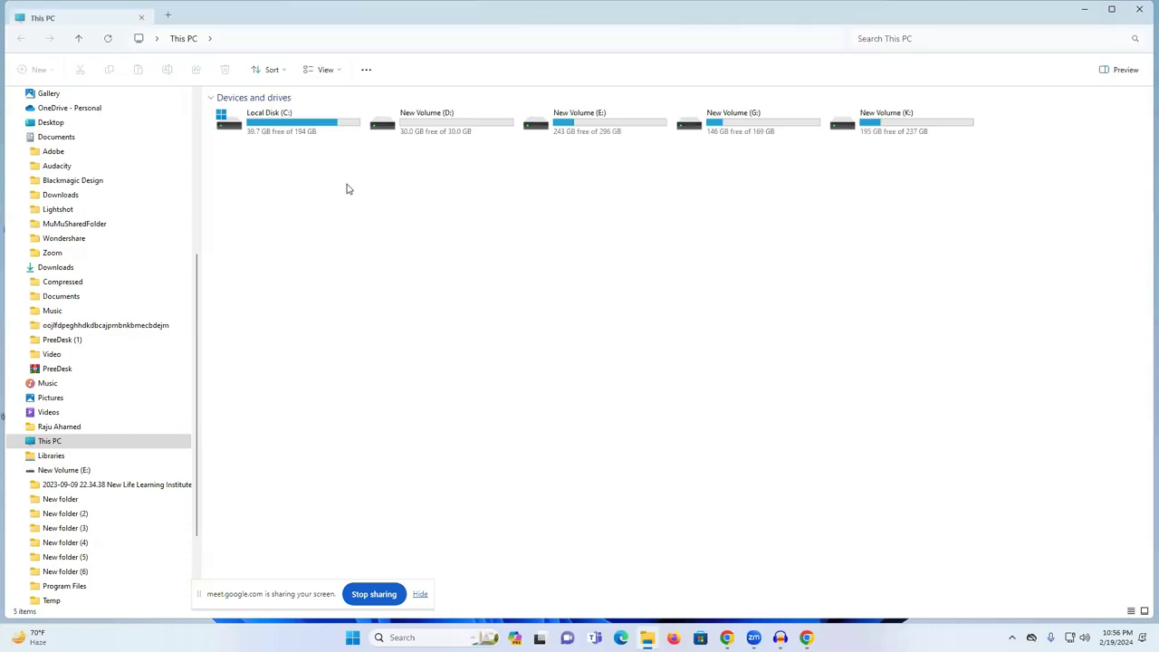
{"action": "left_click", "coordinate": [73, 268]}
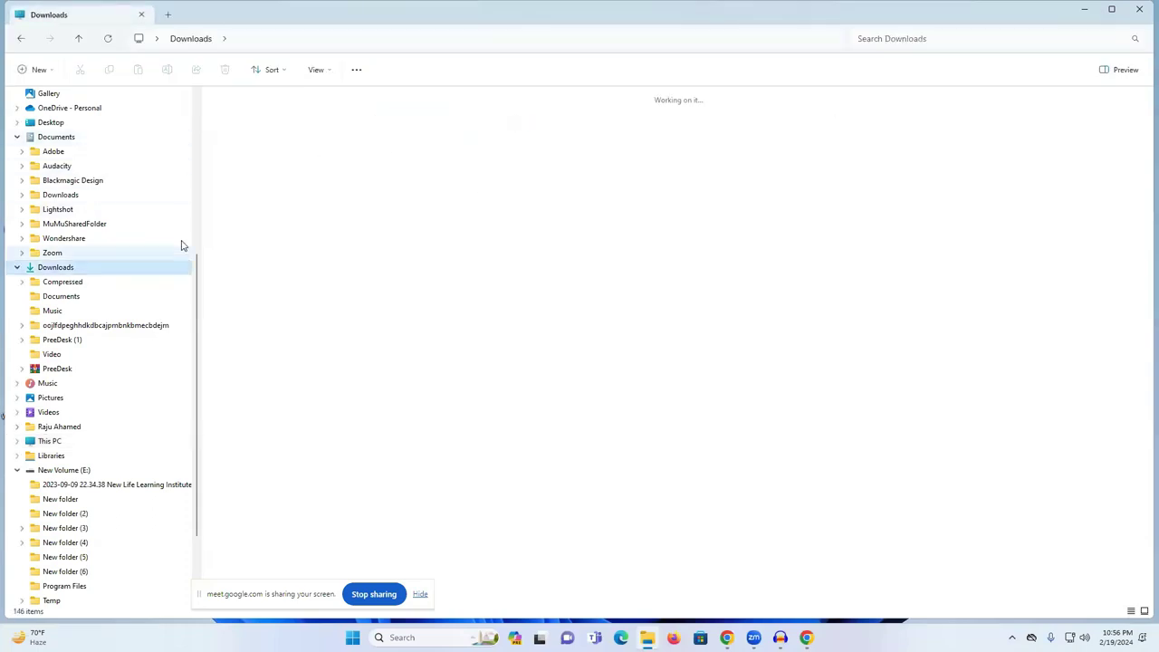
{"action": "left_click", "coordinate": [300, 160]}
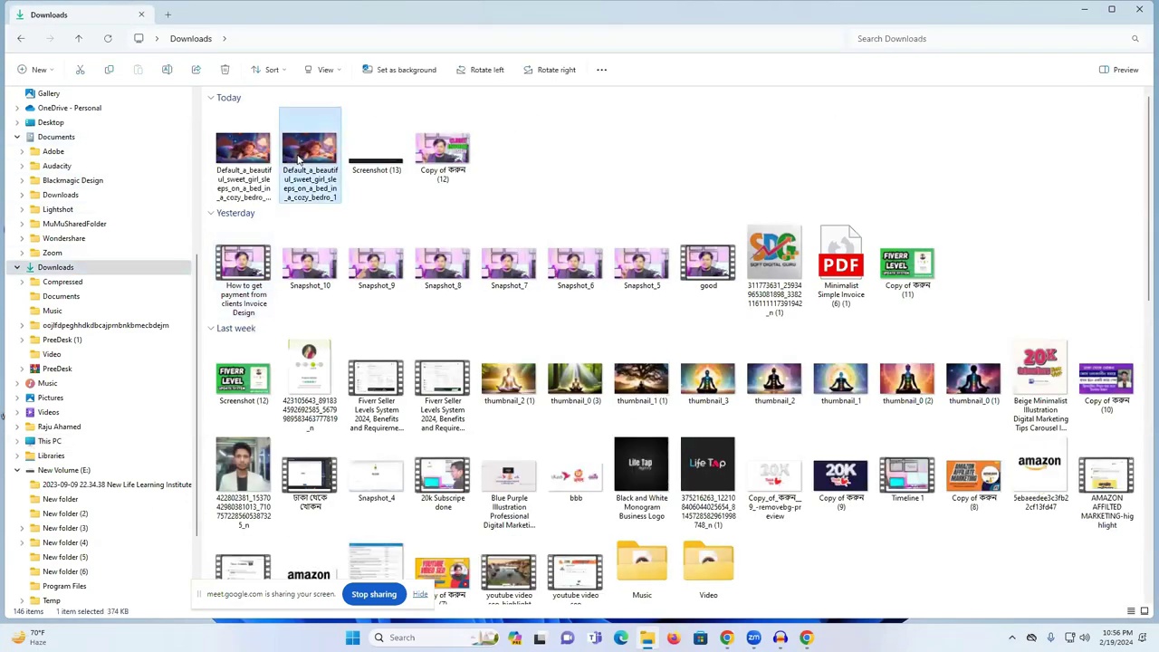
{"action": "right_click", "coordinate": [300, 160]}
{"action": "left_click", "coordinate": [346, 440]}
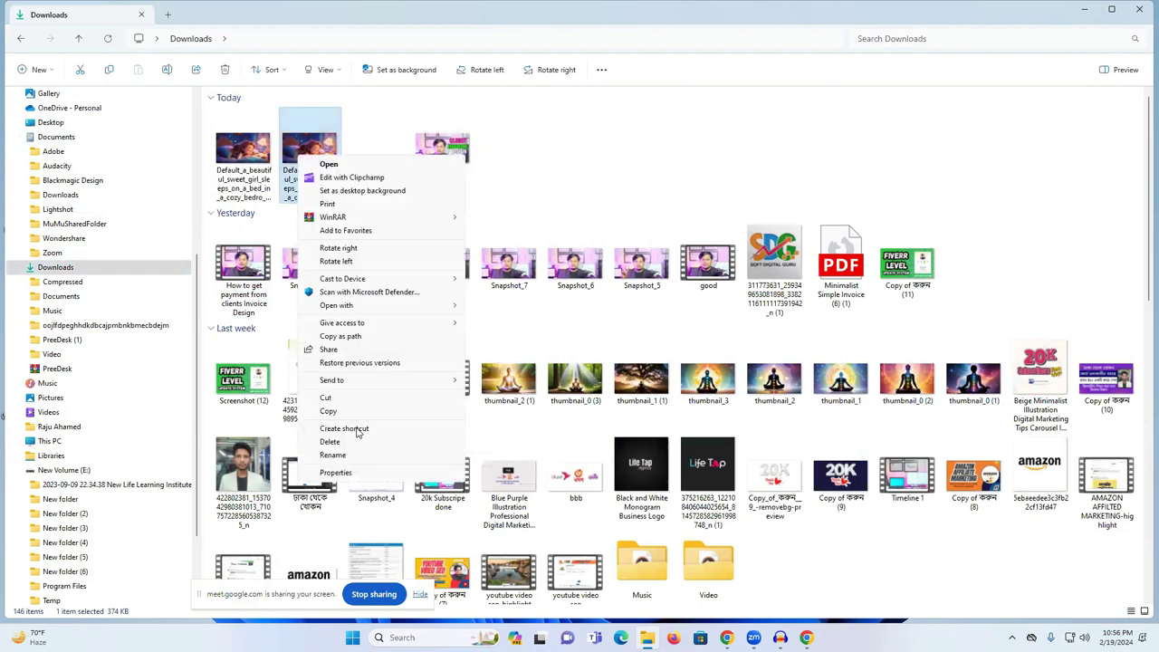
{"action": "left_click", "coordinate": [362, 473]}
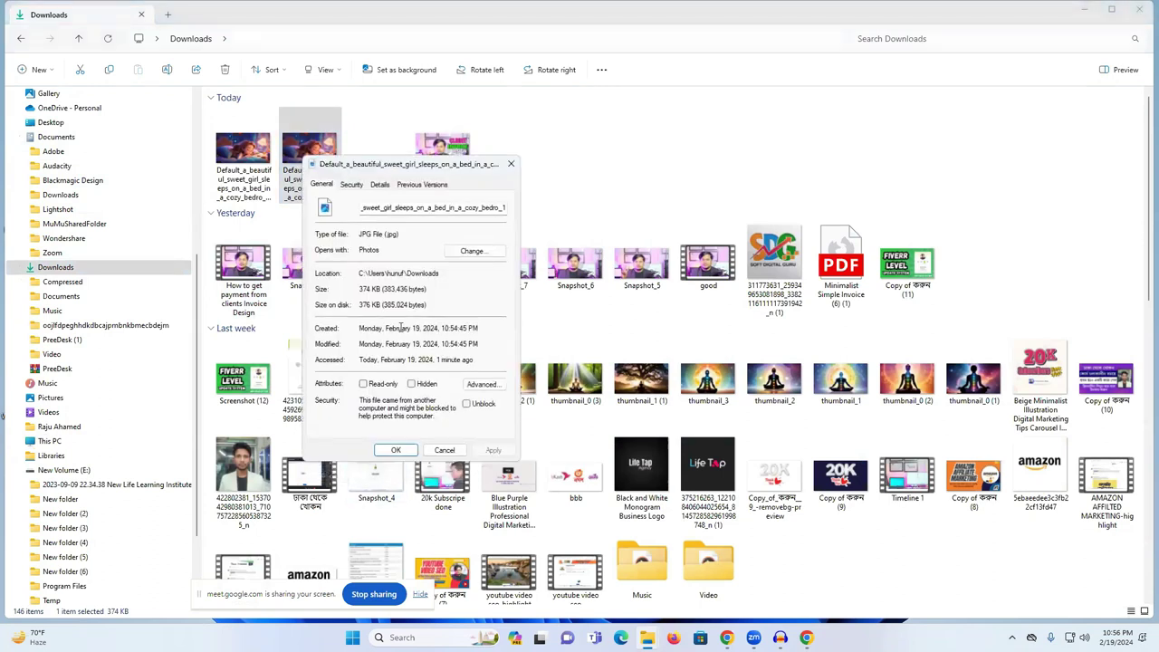
{"action": "left_click", "coordinate": [511, 164]}
- Check the upscaled sleeping-girl image's Properties, confirming its 1.56 MB size
{"action": "left_click", "coordinate": [268, 156]}
{"action": "right_click", "coordinate": [267, 156]}
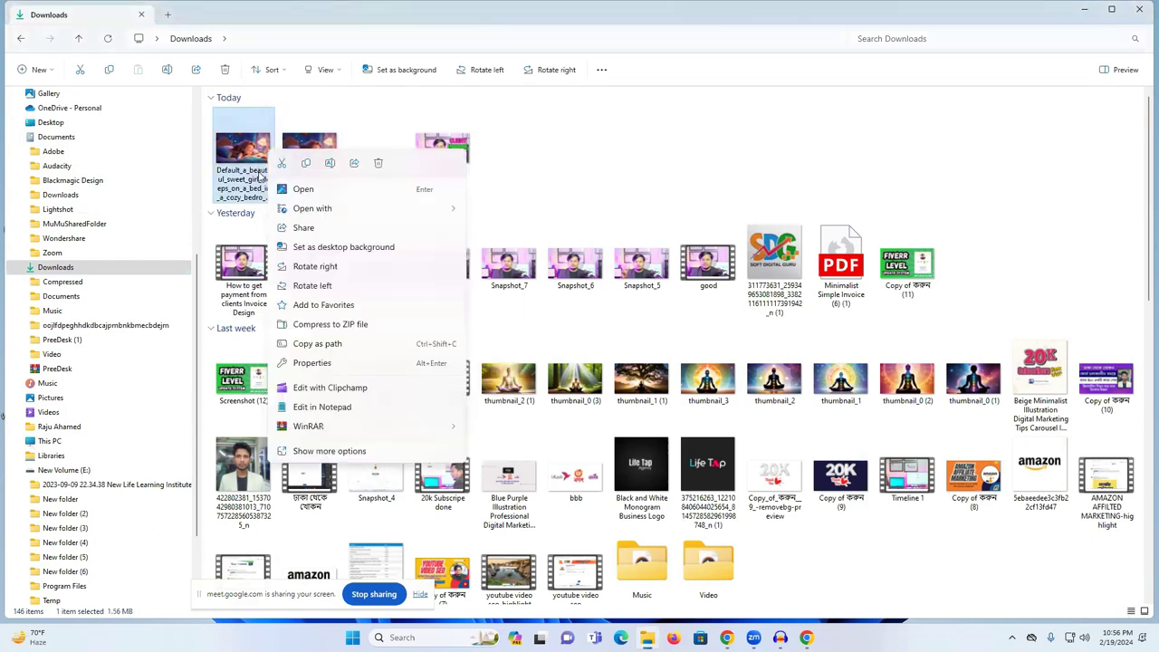
{"action": "left_click", "coordinate": [328, 452]}
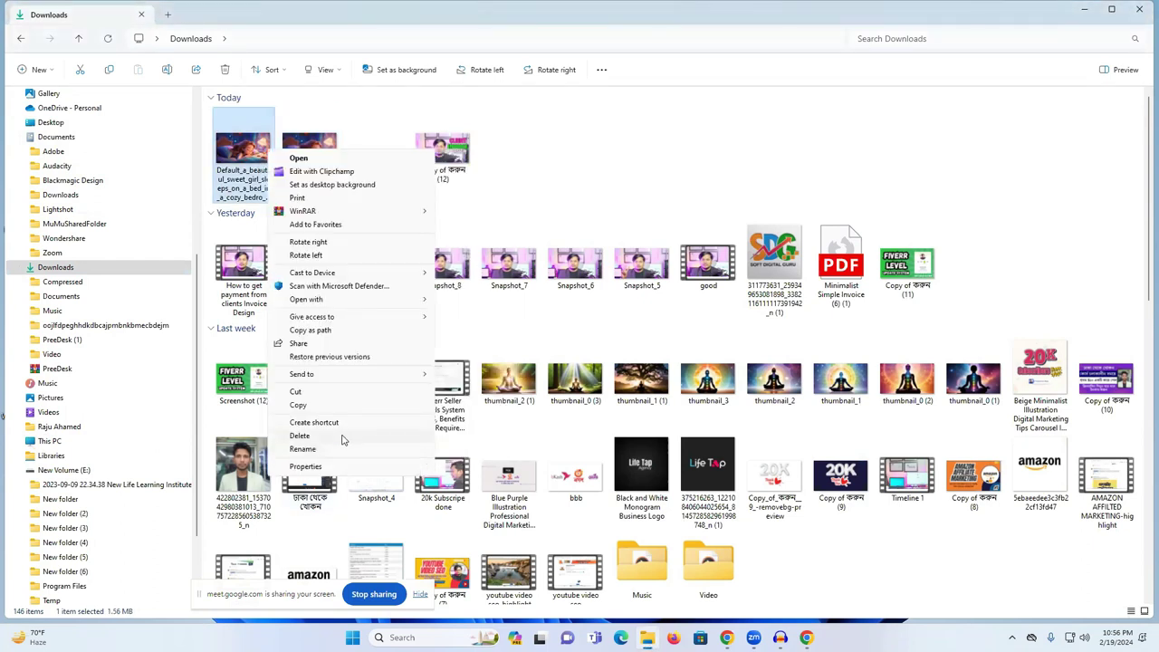
{"action": "left_click", "coordinate": [306, 466]}
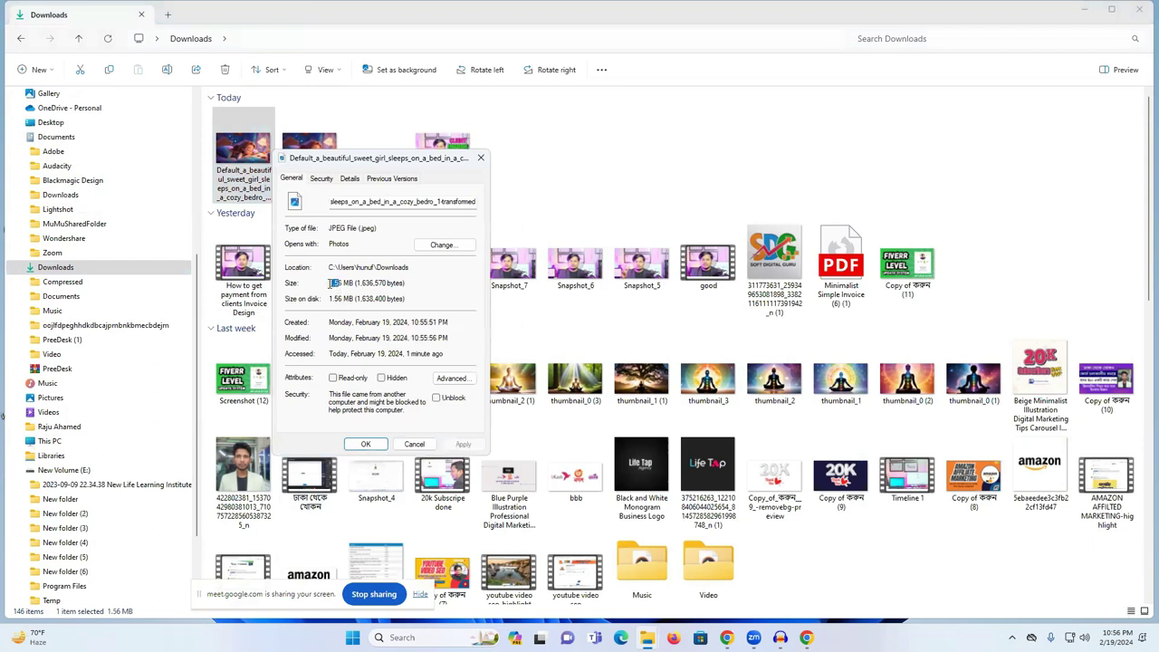
{"action": "left_click", "coordinate": [348, 283]}
{"action": "left_click", "coordinate": [480, 158]}
{"action": "key", "text": "super+shift+s"}
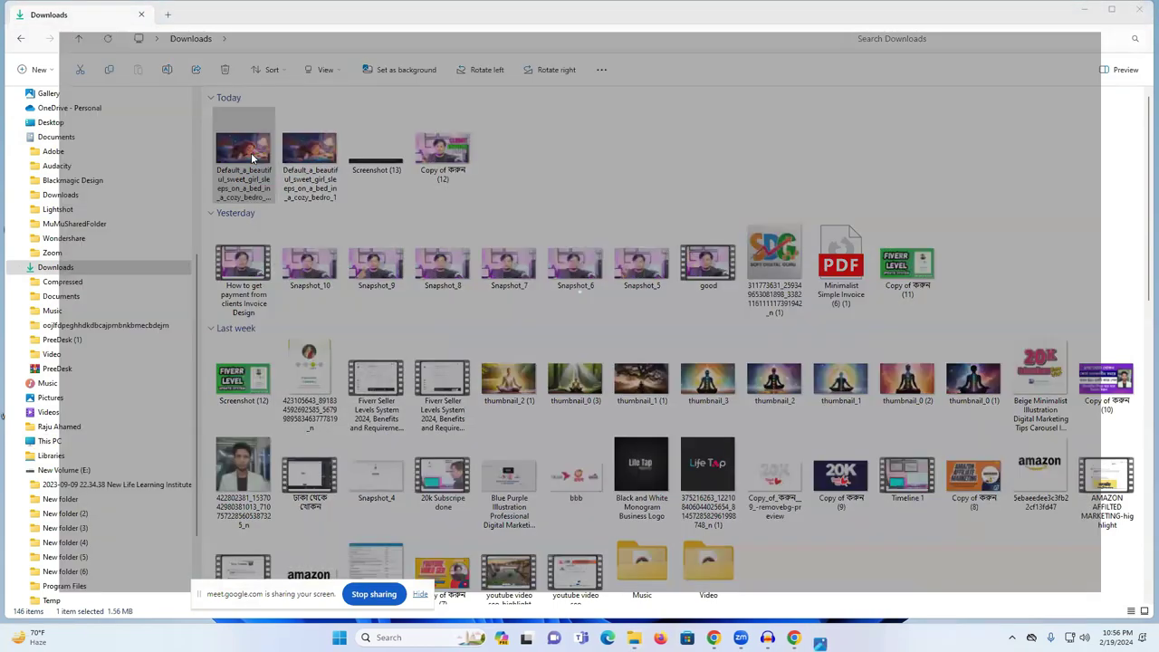
- Open the upscaled and original girl images in Photos and zoom each to compare
{"action": "double_click", "coordinate": [251, 152]}
{"action": "scroll", "coordinate": [597, 306], "scroll_direction": "up", "scroll_amount": 2}
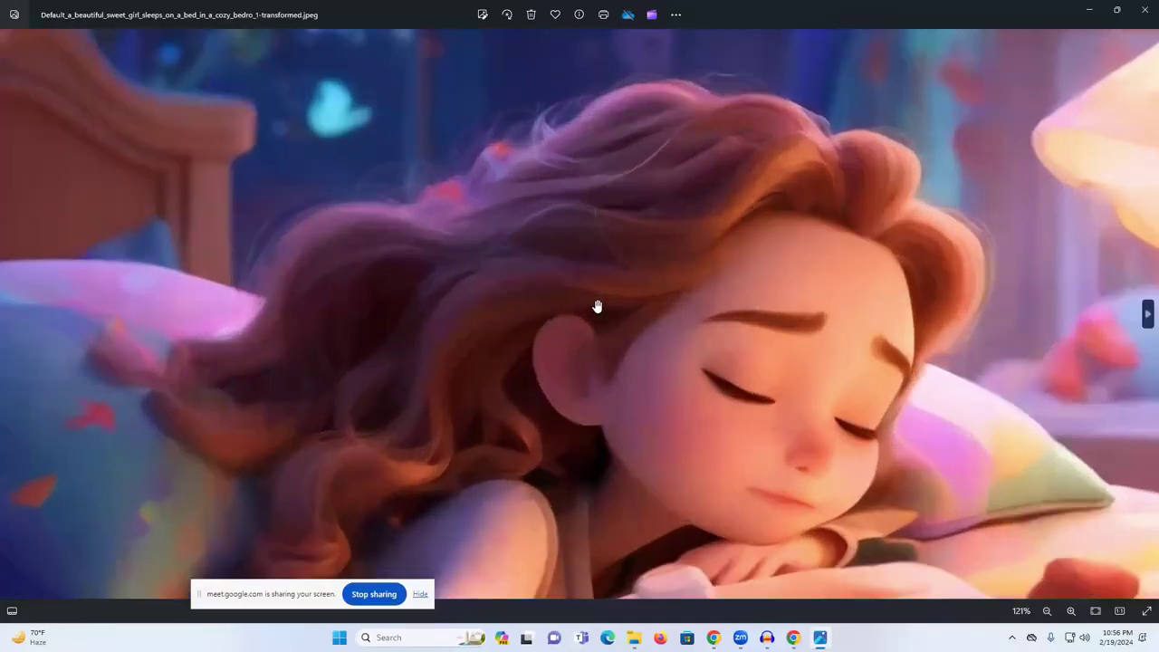
{"action": "scroll", "coordinate": [595, 299], "scroll_direction": "down", "scroll_amount": 3}
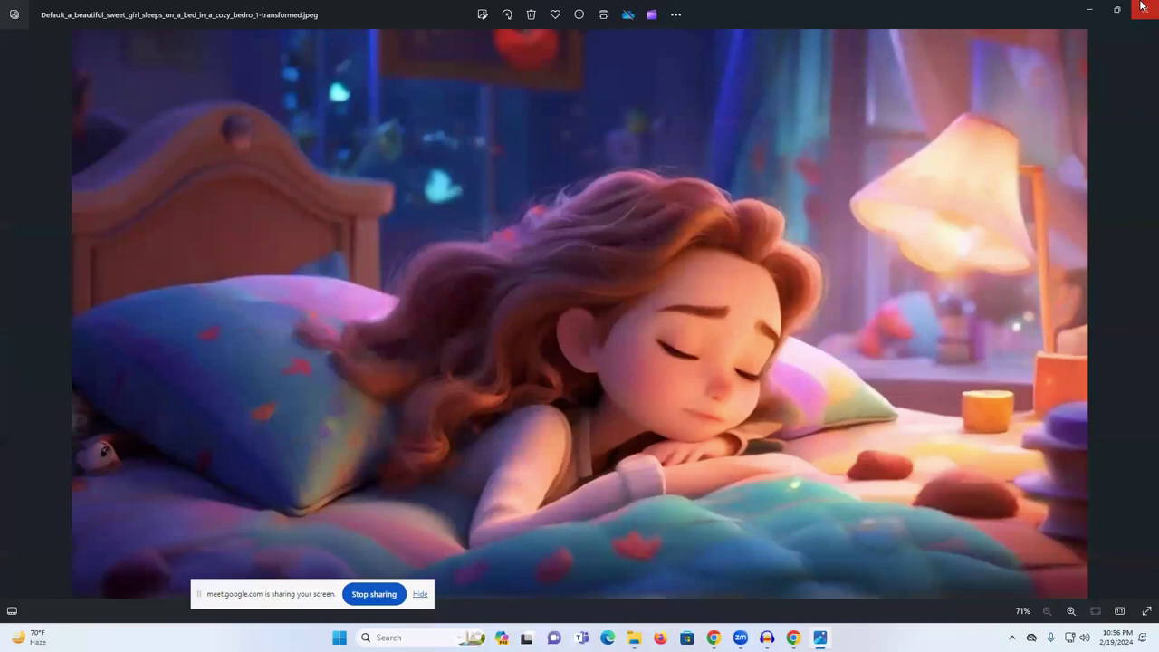
{"action": "left_click", "coordinate": [1145, 9]}
{"action": "double_click", "coordinate": [328, 154]}
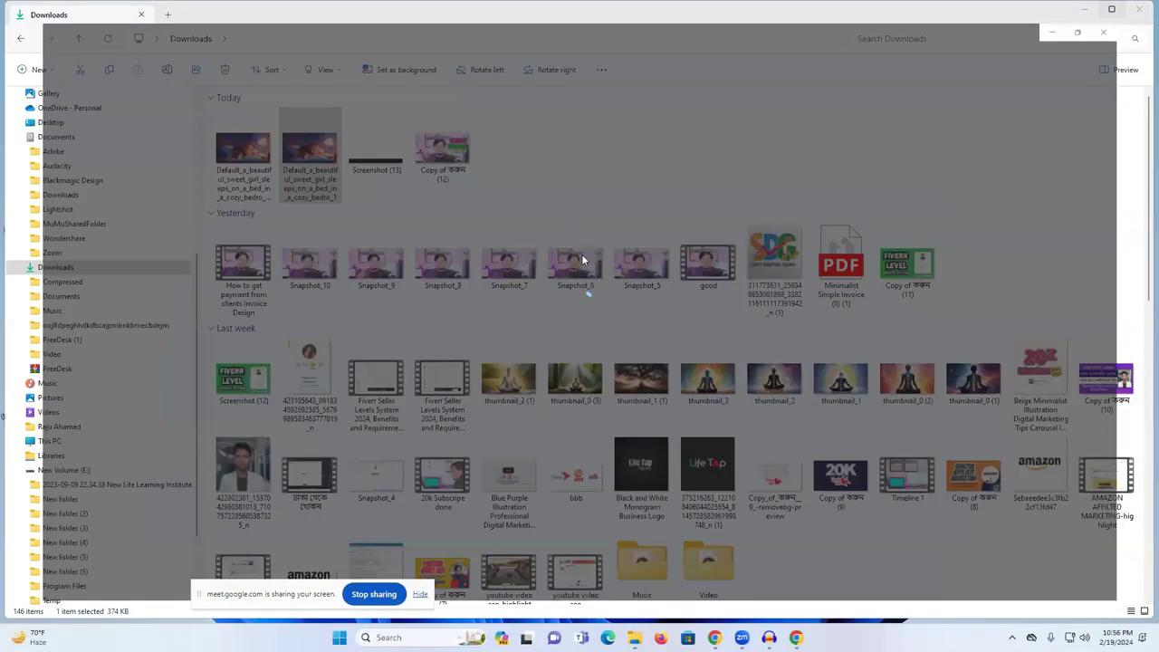
{"action": "scroll", "coordinate": [586, 268], "scroll_direction": "up", "scroll_amount": 6}
{"action": "scroll", "coordinate": [586, 268], "scroll_direction": "down", "scroll_amount": 5}
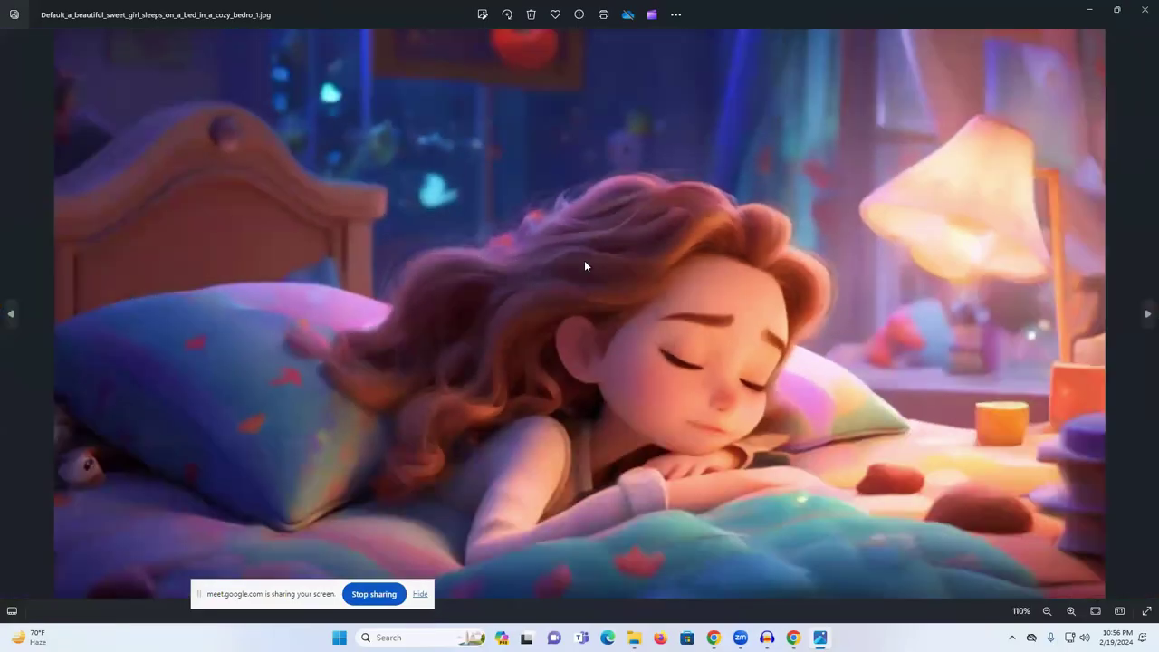
{"action": "left_click", "coordinate": [1143, 7]}
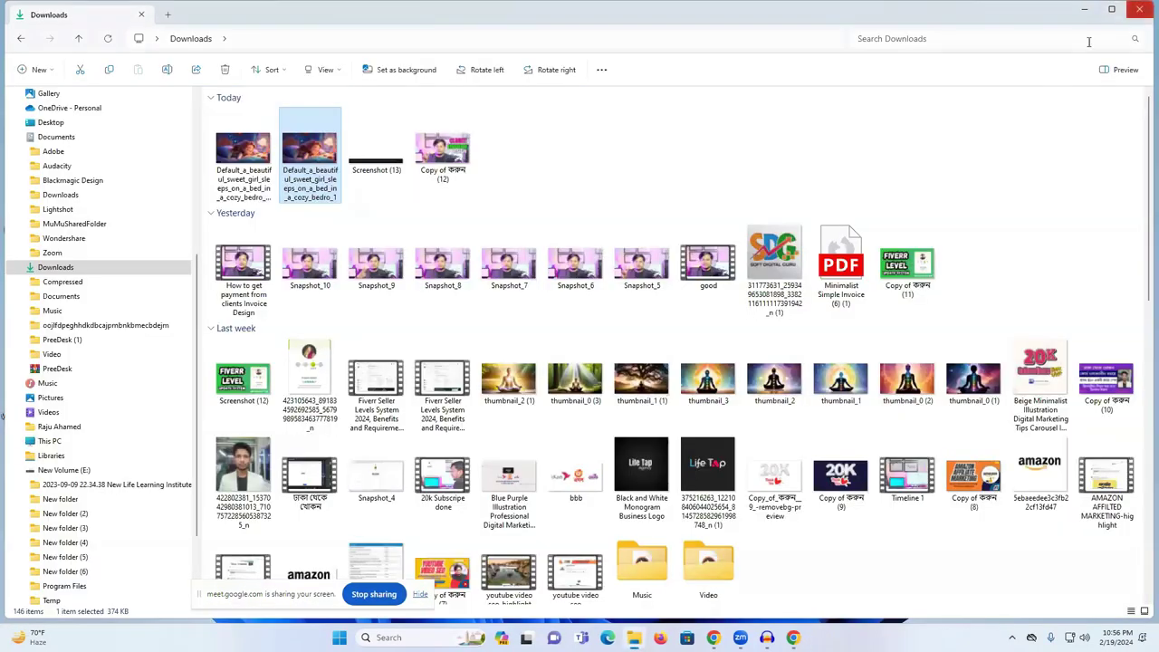
- Reopen the upscaled and original images alternately to compare again, then return to Chrome
{"action": "left_click", "coordinate": [237, 150]}
{"action": "double_click", "coordinate": [237, 150]}
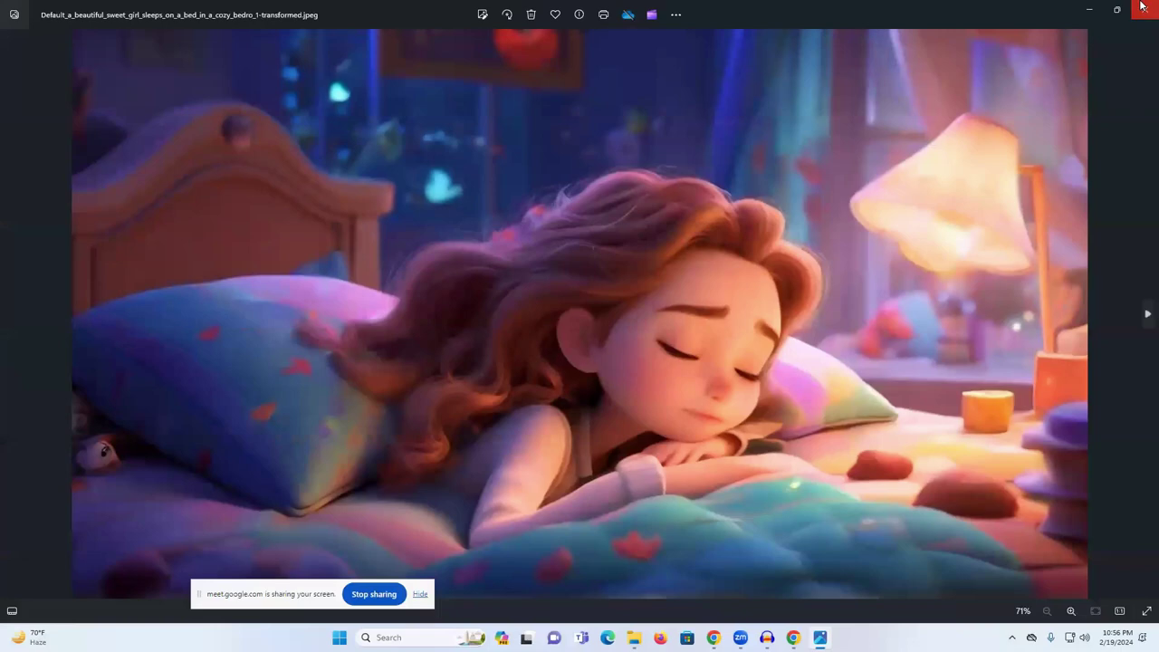
{"action": "left_click", "coordinate": [1143, 9]}
{"action": "left_click", "coordinate": [311, 172]}
{"action": "double_click", "coordinate": [309, 171]}
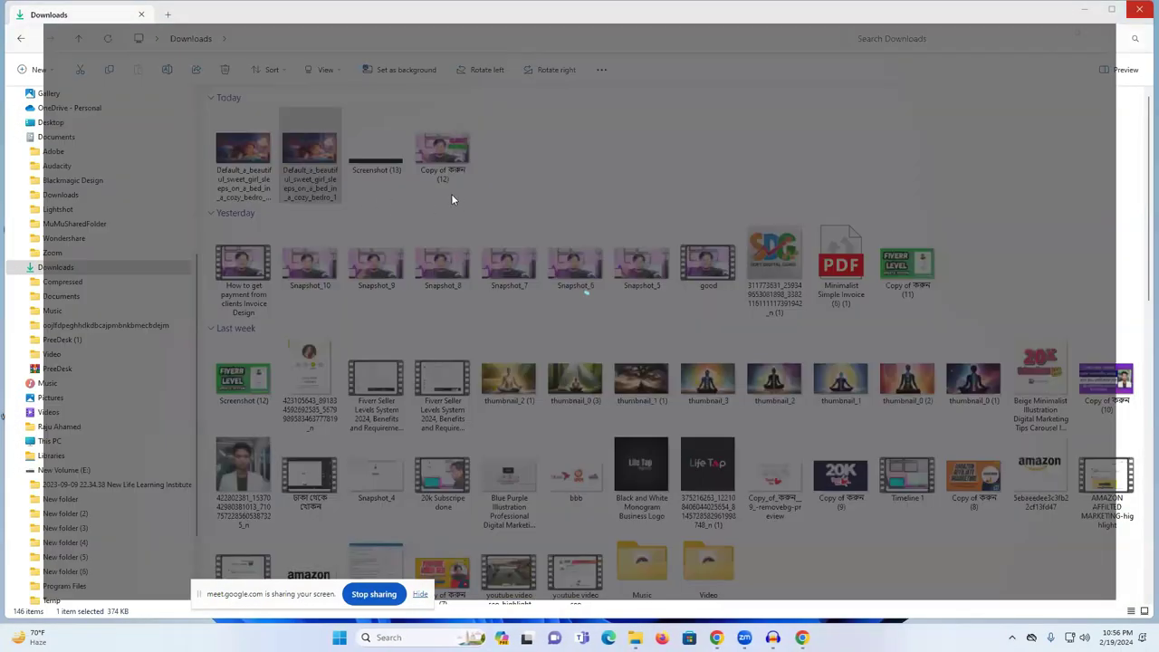
{"action": "left_click", "coordinate": [1144, 9]}
{"action": "left_click", "coordinate": [243, 159]}
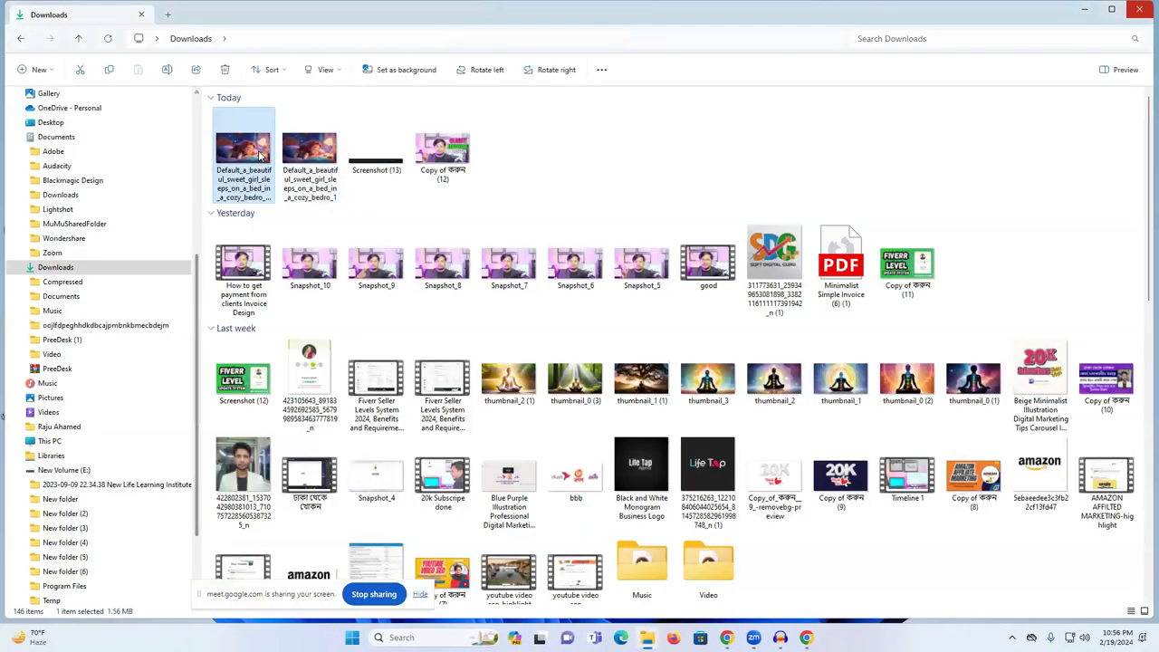
{"action": "double_click", "coordinate": [243, 163]}
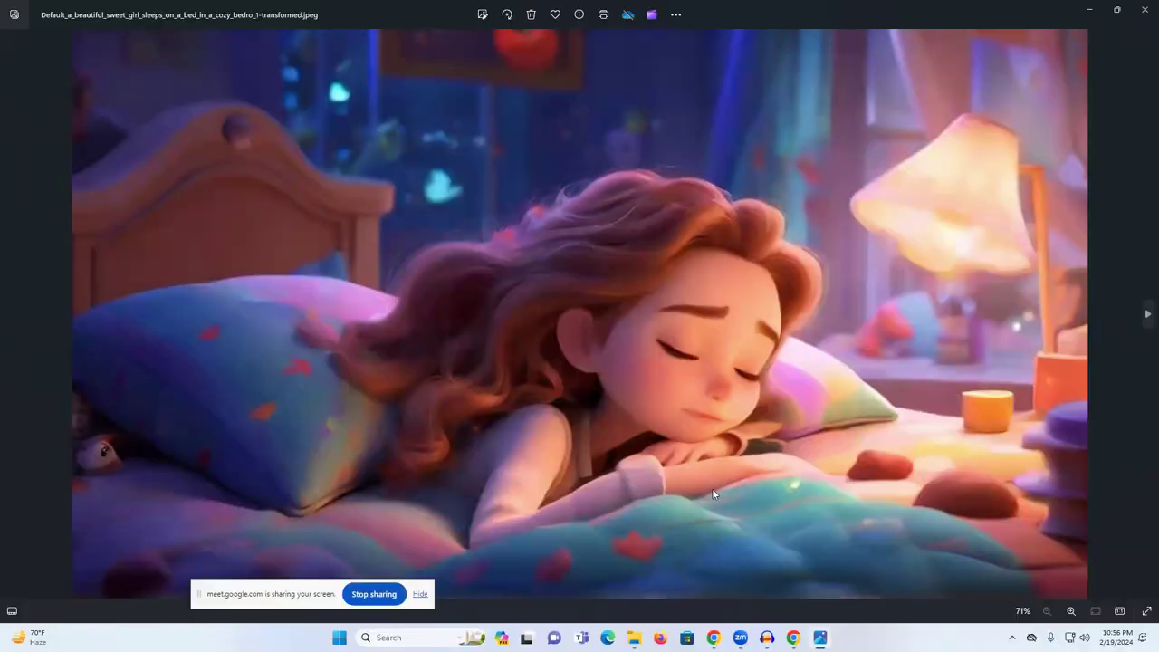
{"action": "left_click", "coordinate": [1145, 9]}
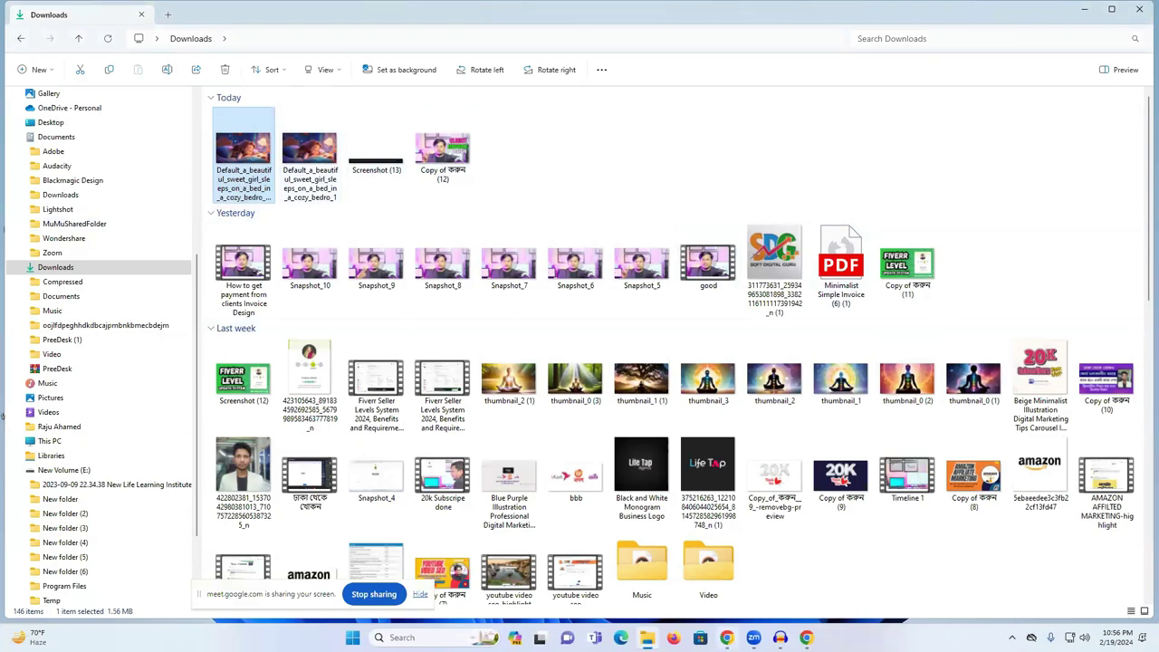
{"action": "left_click", "coordinate": [727, 638]}
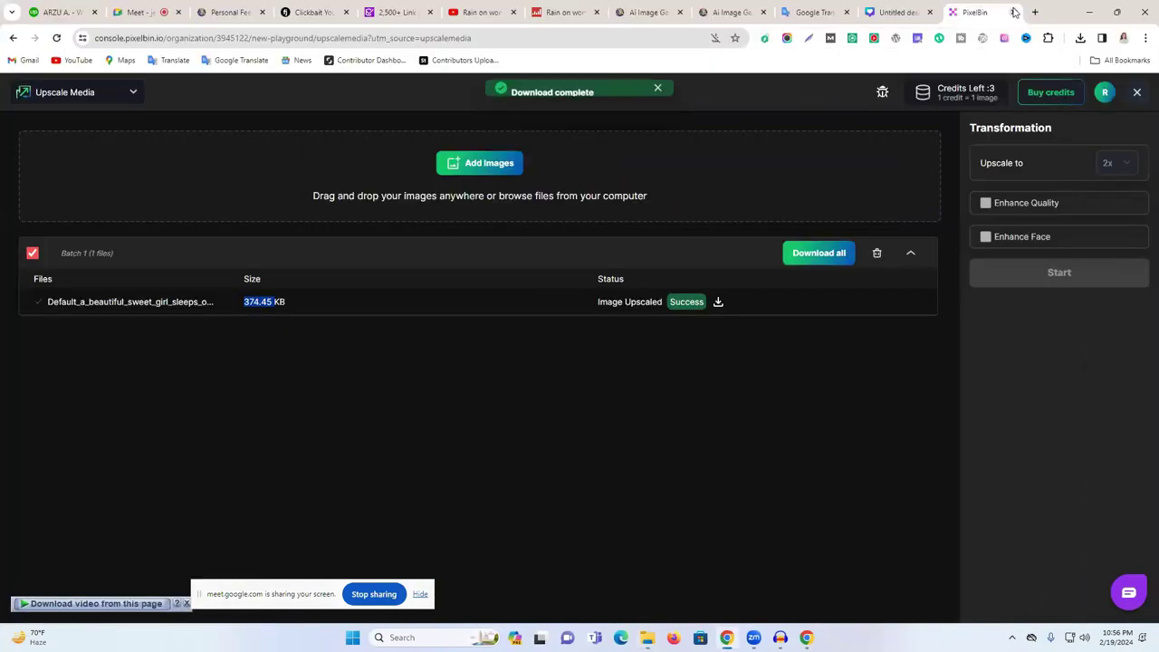
- Close the PixelBin tab and open freesound.org in a new tab
{"action": "middle_click", "coordinate": [1018, 15]}
{"action": "left_click", "coordinate": [1034, 12]}
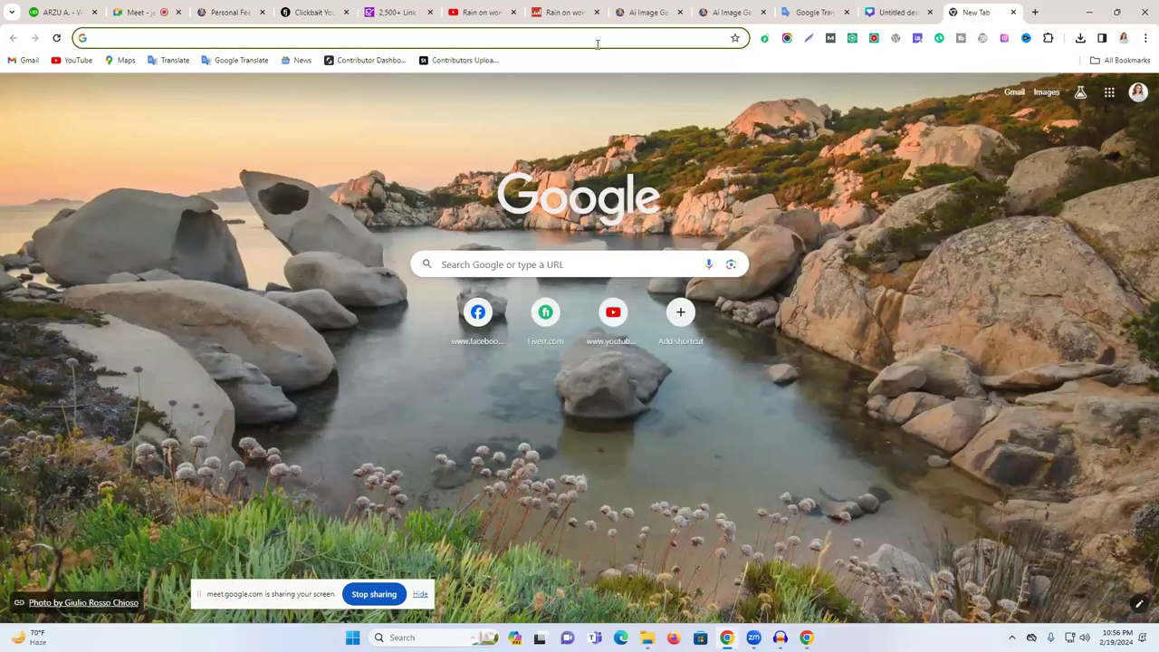
{"action": "left_click", "coordinate": [597, 43]}
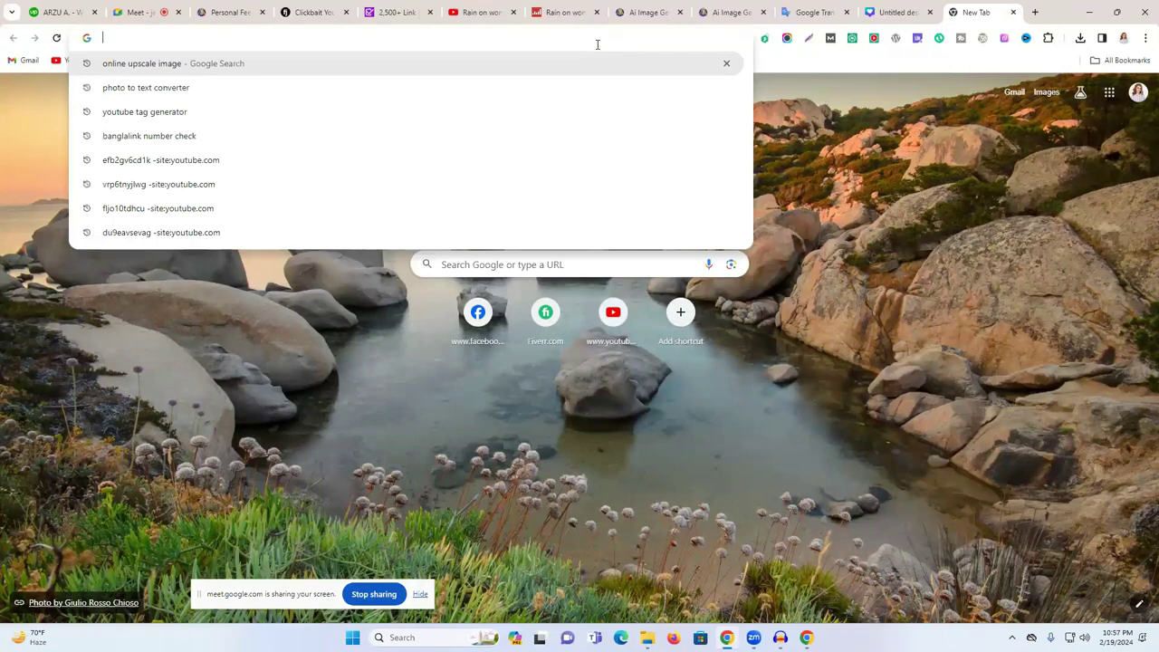
{"action": "type", "text": "free"}
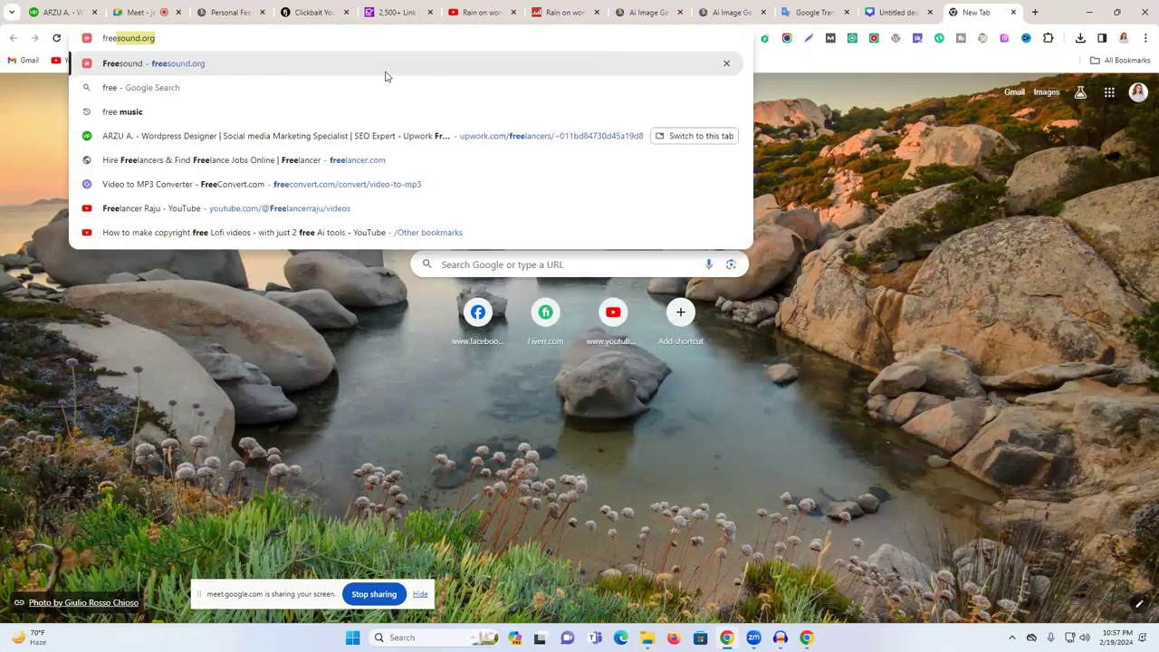
{"action": "left_click", "coordinate": [367, 64]}
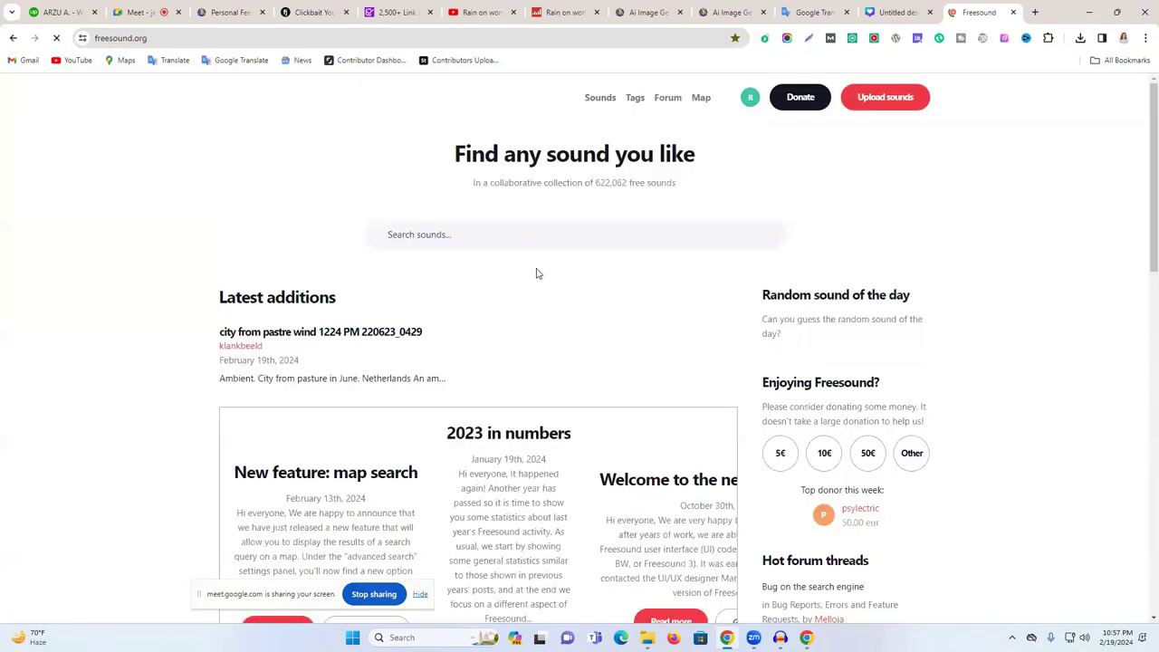
- Select the Freesound page address and open another blank tab
{"action": "left_click", "coordinate": [496, 236]}
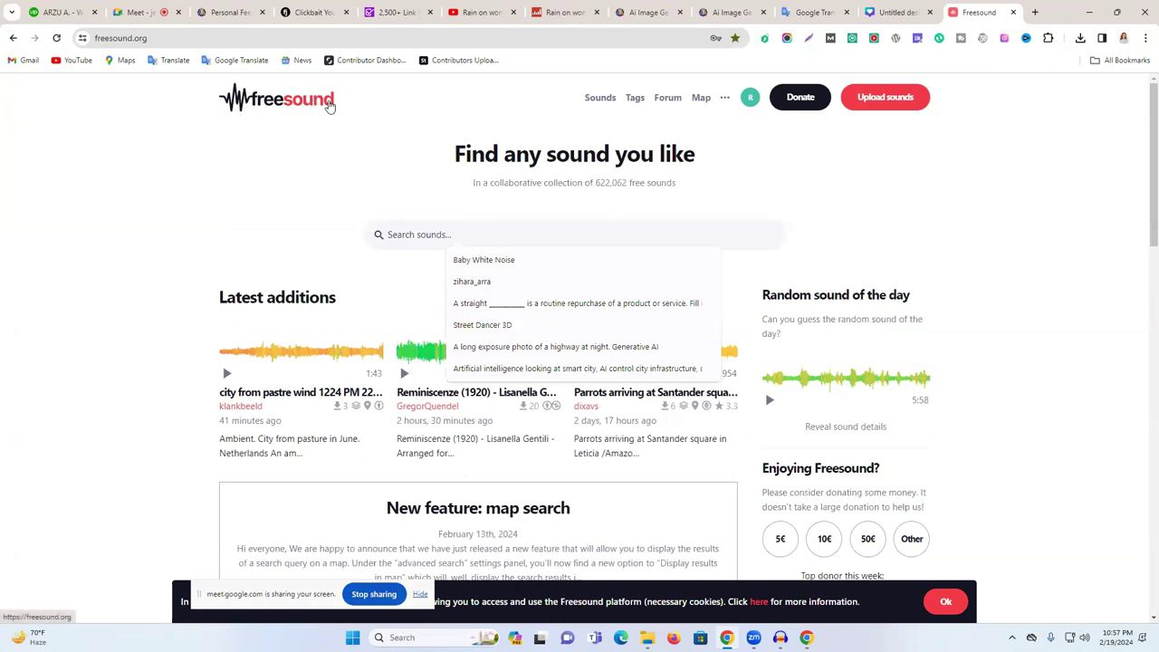
{"action": "left_click", "coordinate": [267, 34]}
{"action": "left_click", "coordinate": [267, 34]}
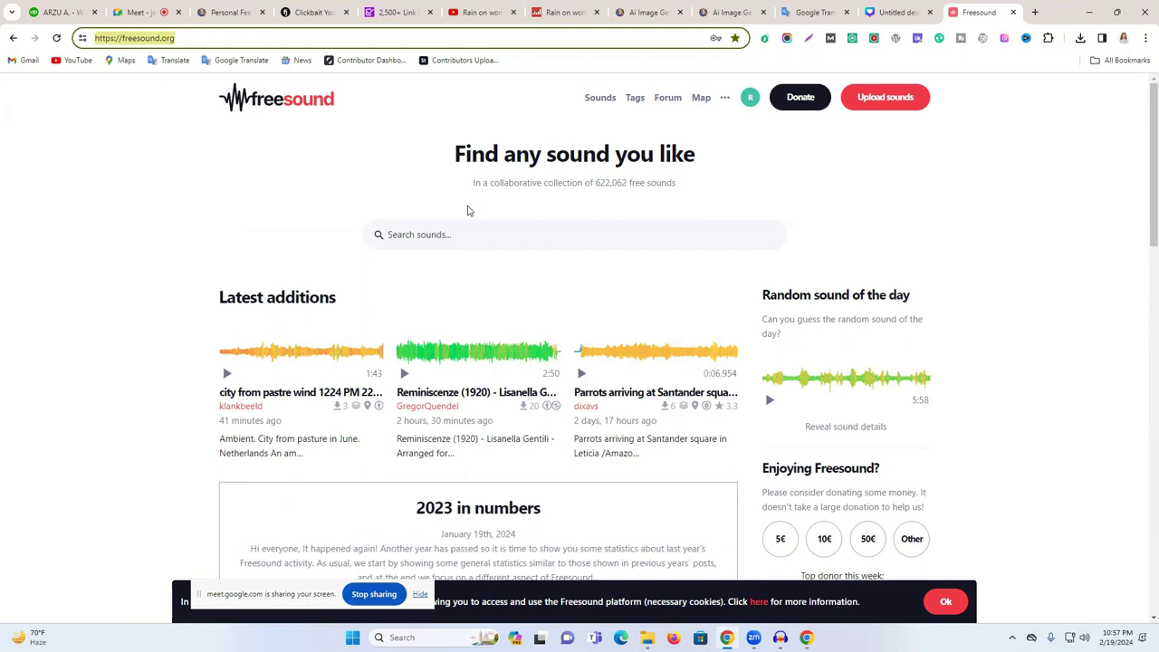
{"action": "left_click", "coordinate": [1032, 12]}
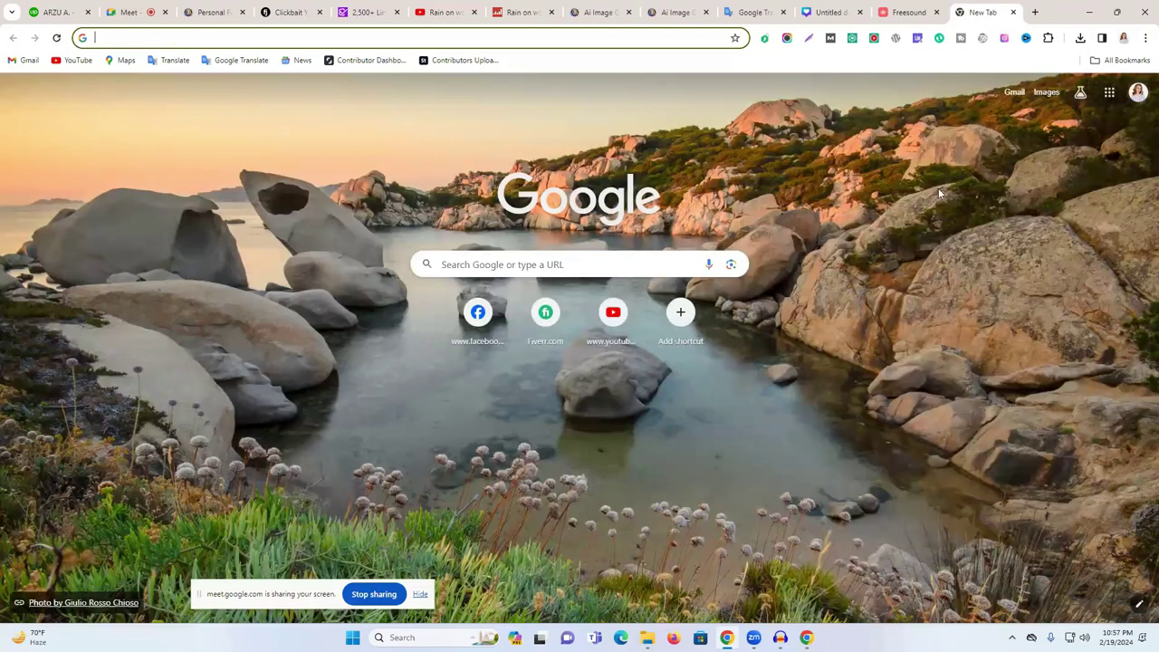
- Go to YouTube and switch to the signed-in account marked 'No channel'
{"action": "left_click", "coordinate": [610, 328]}
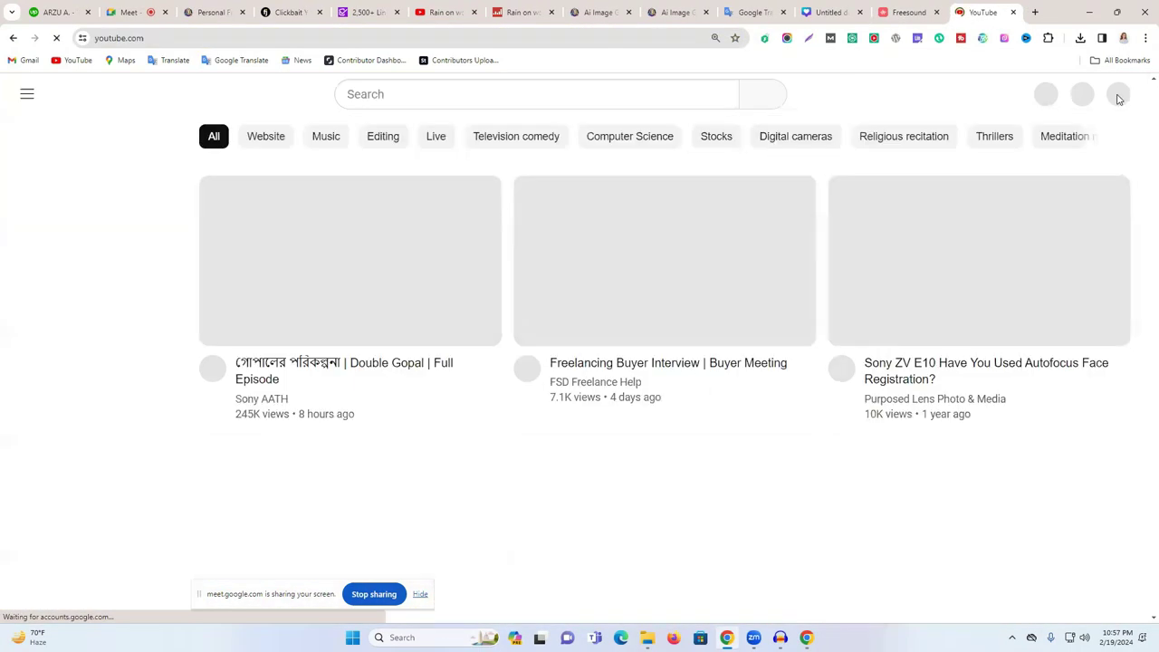
{"action": "left_click", "coordinate": [1117, 96]}
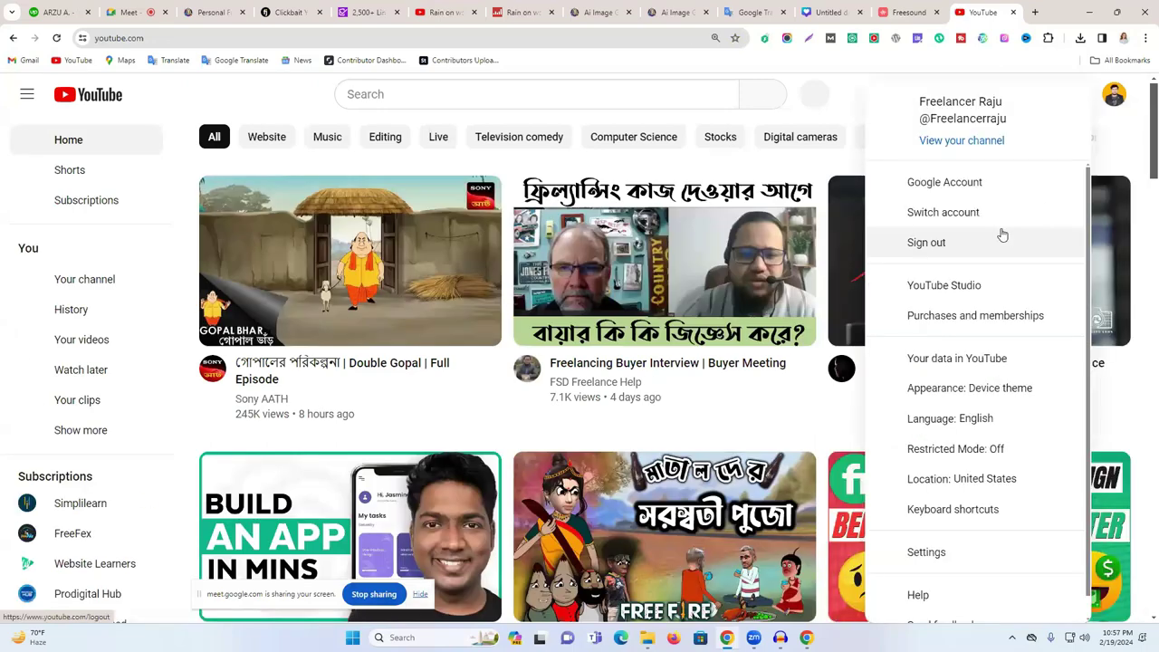
{"action": "left_click", "coordinate": [1000, 212]}
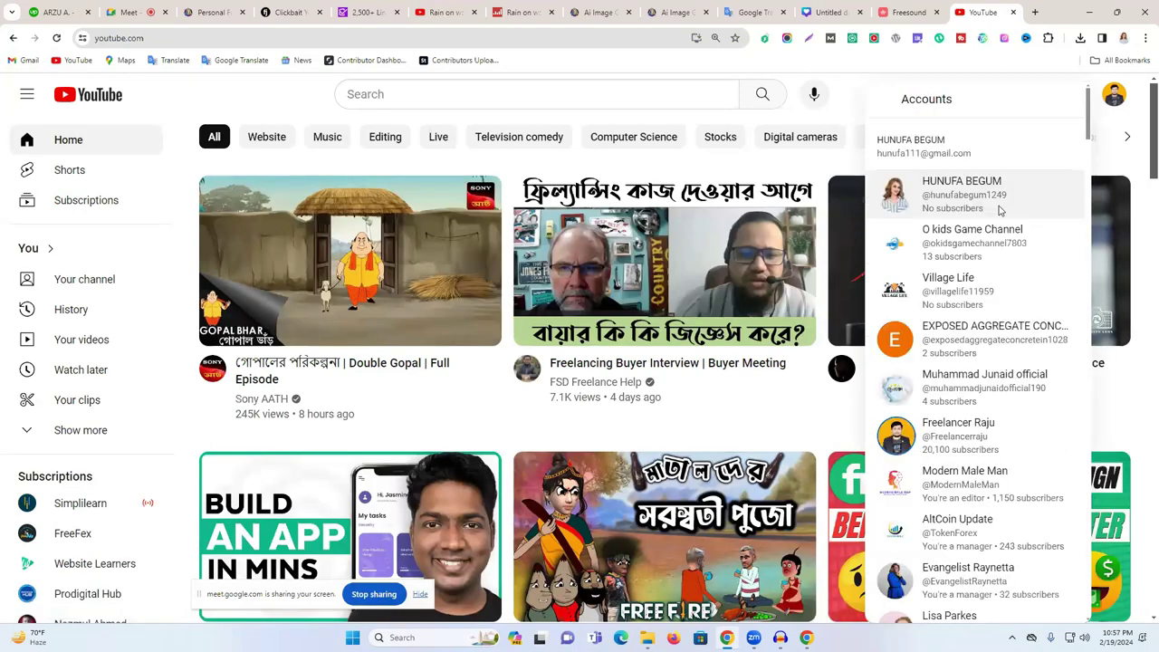
{"action": "scroll", "coordinate": [997, 359], "scroll_direction": "down", "scroll_amount": 6}
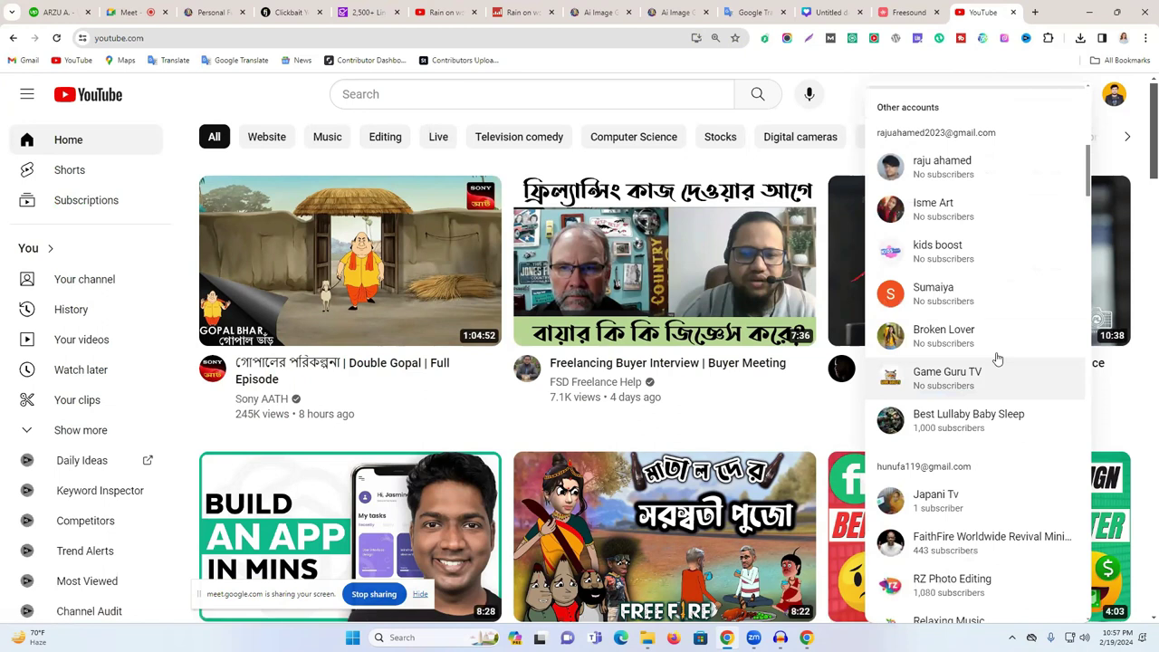
{"action": "scroll", "coordinate": [997, 359], "scroll_direction": "down", "scroll_amount": 5}
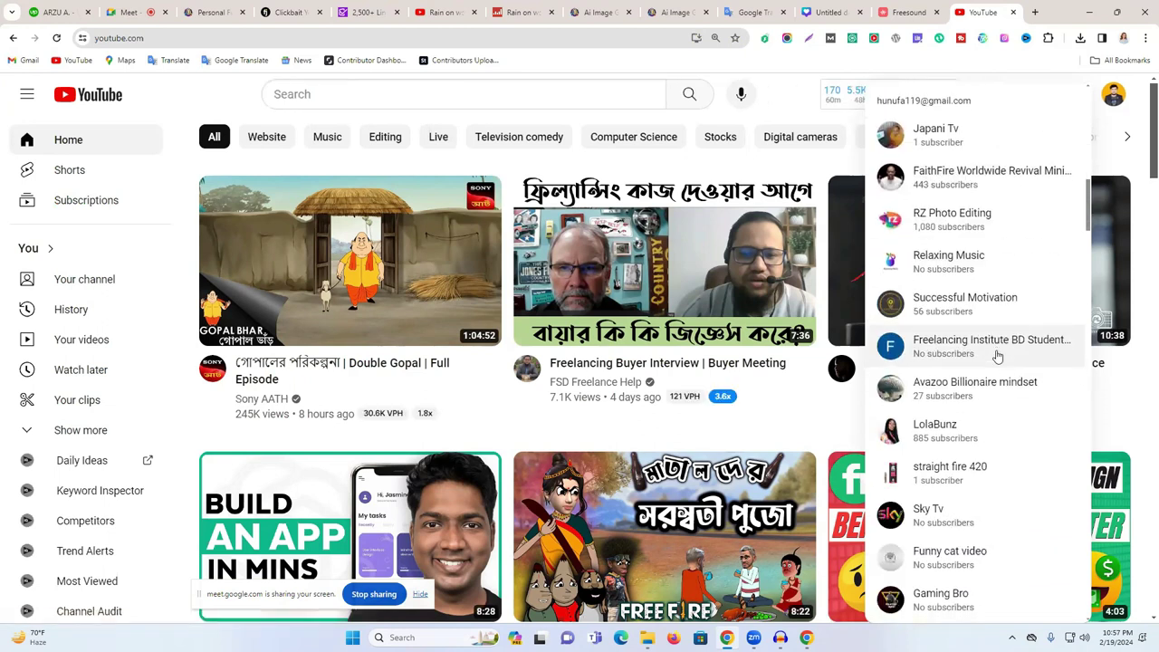
{"action": "scroll", "coordinate": [997, 357], "scroll_direction": "down", "scroll_amount": 3}
{"action": "scroll", "coordinate": [997, 358], "scroll_direction": "down", "scroll_amount": 10}
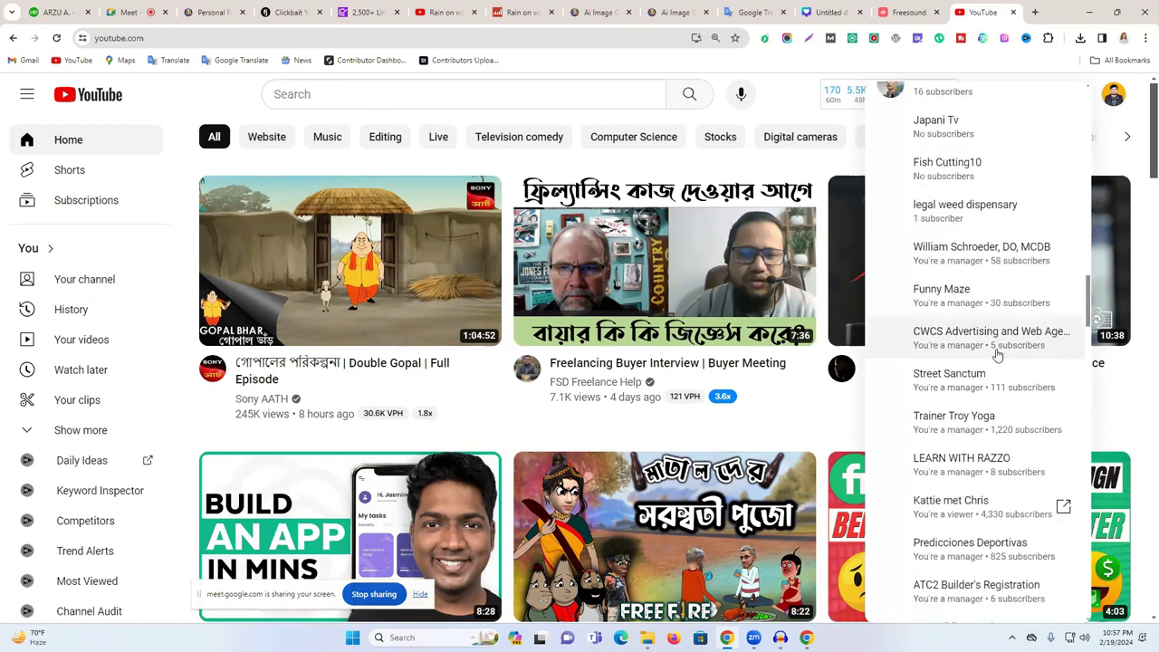
{"action": "scroll", "coordinate": [997, 353], "scroll_direction": "down", "scroll_amount": 15}
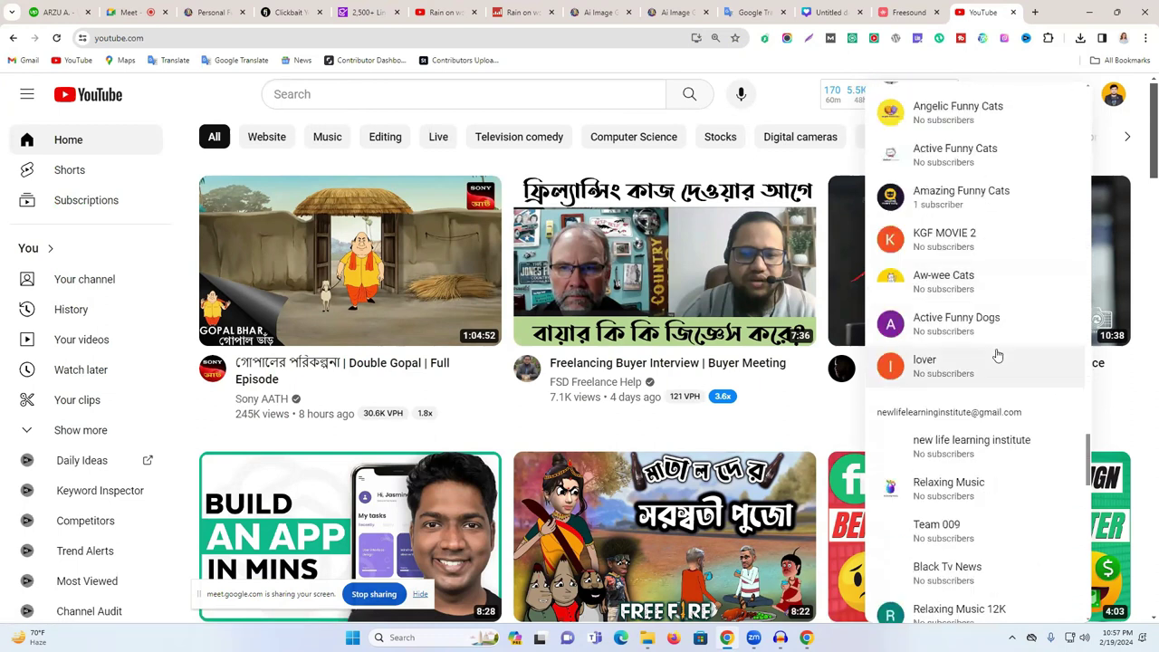
{"action": "scroll", "coordinate": [997, 356], "scroll_direction": "up", "scroll_amount": 3}
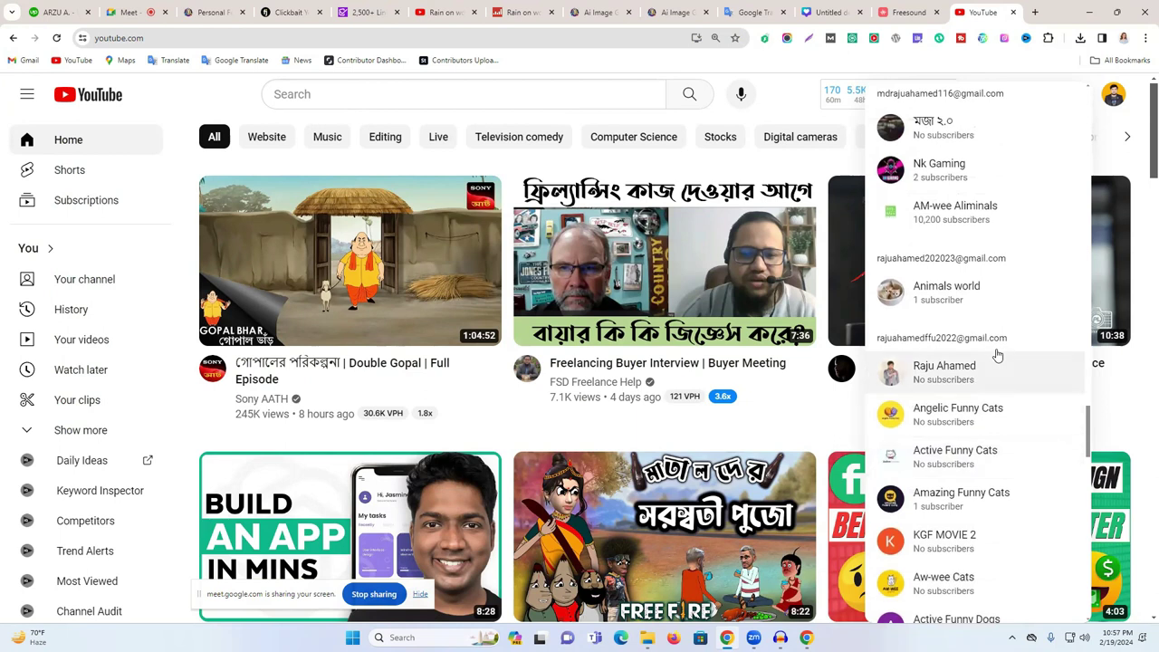
{"action": "scroll", "coordinate": [997, 356], "scroll_direction": "down", "scroll_amount": 6}
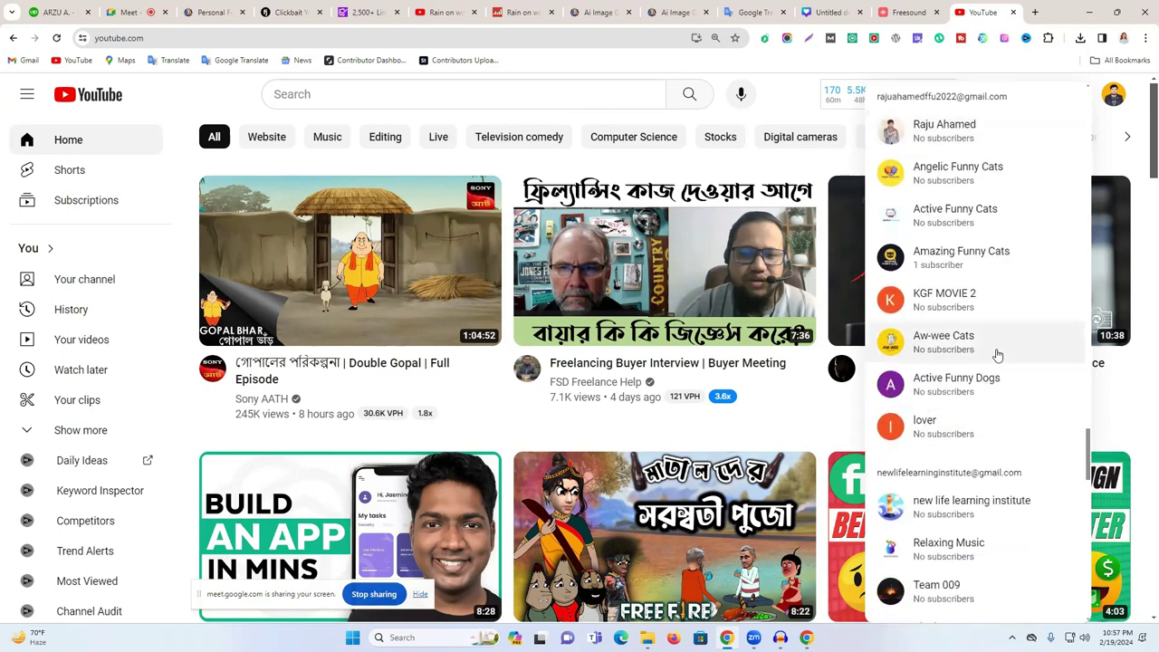
{"action": "scroll", "coordinate": [997, 356], "scroll_direction": "down", "scroll_amount": 4}
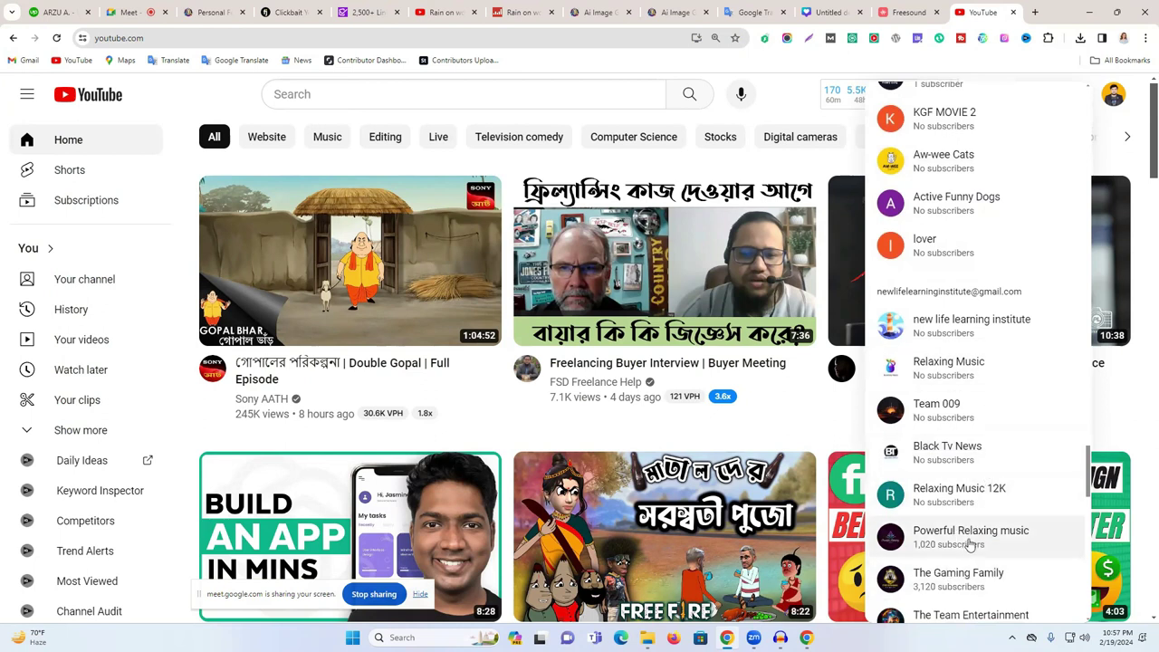
{"action": "scroll", "coordinate": [989, 538], "scroll_direction": "down", "scroll_amount": 2}
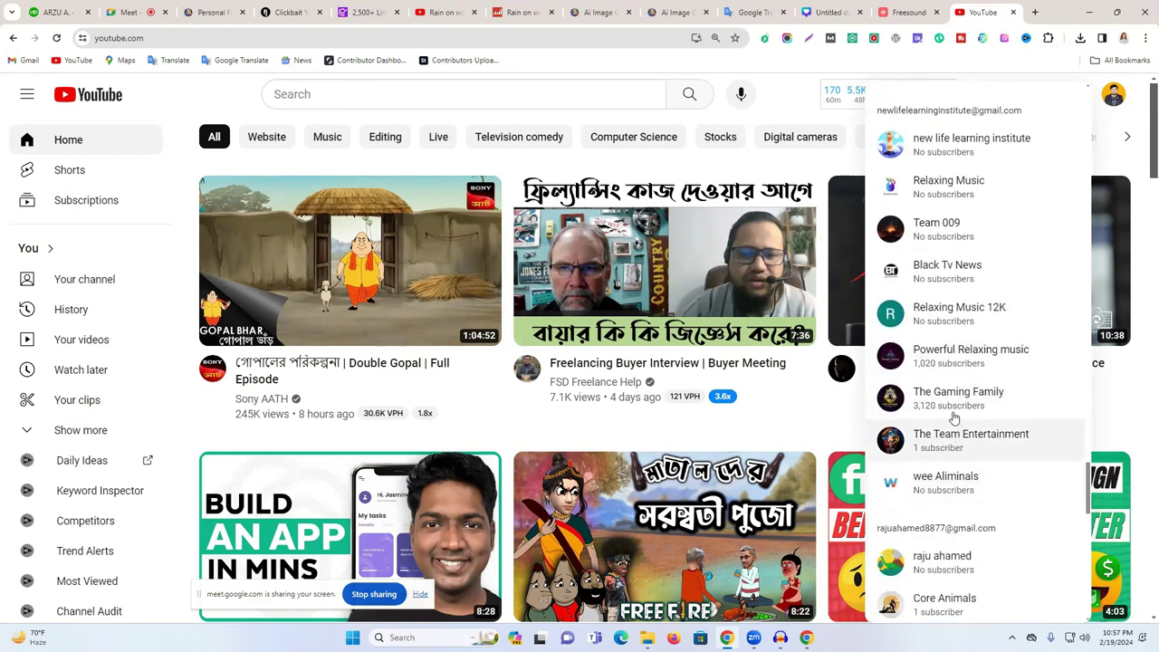
{"action": "scroll", "coordinate": [962, 434], "scroll_direction": "down", "scroll_amount": 4}
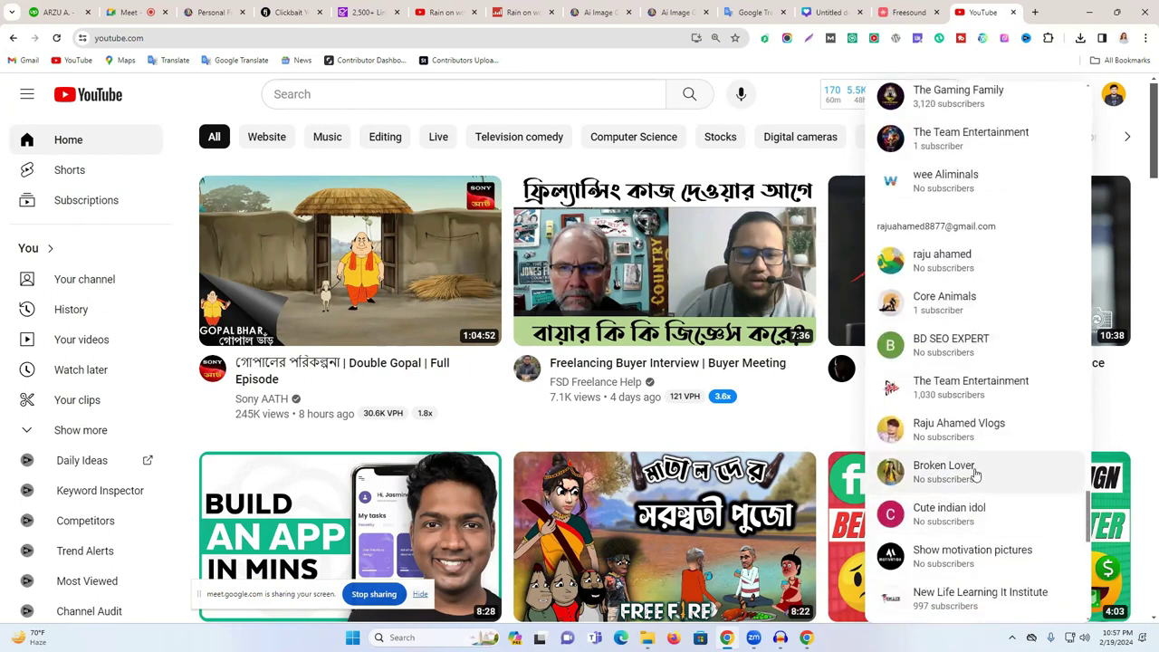
{"action": "scroll", "coordinate": [973, 445], "scroll_direction": "down", "scroll_amount": 3}
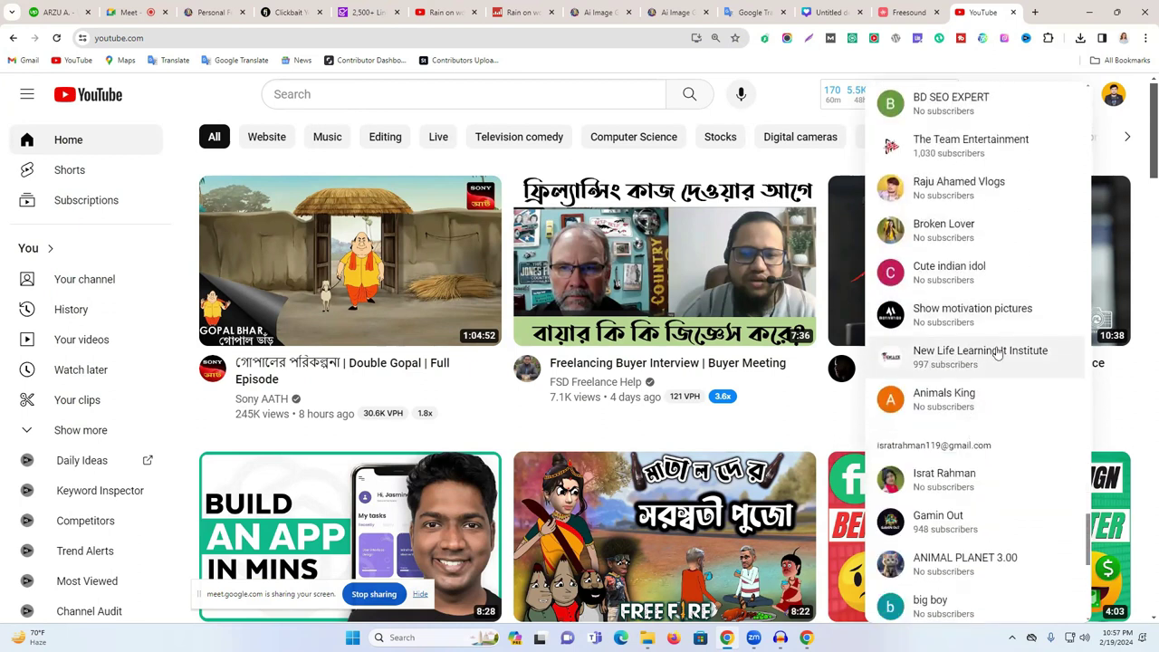
{"action": "scroll", "coordinate": [1018, 473], "scroll_direction": "down", "scroll_amount": 6}
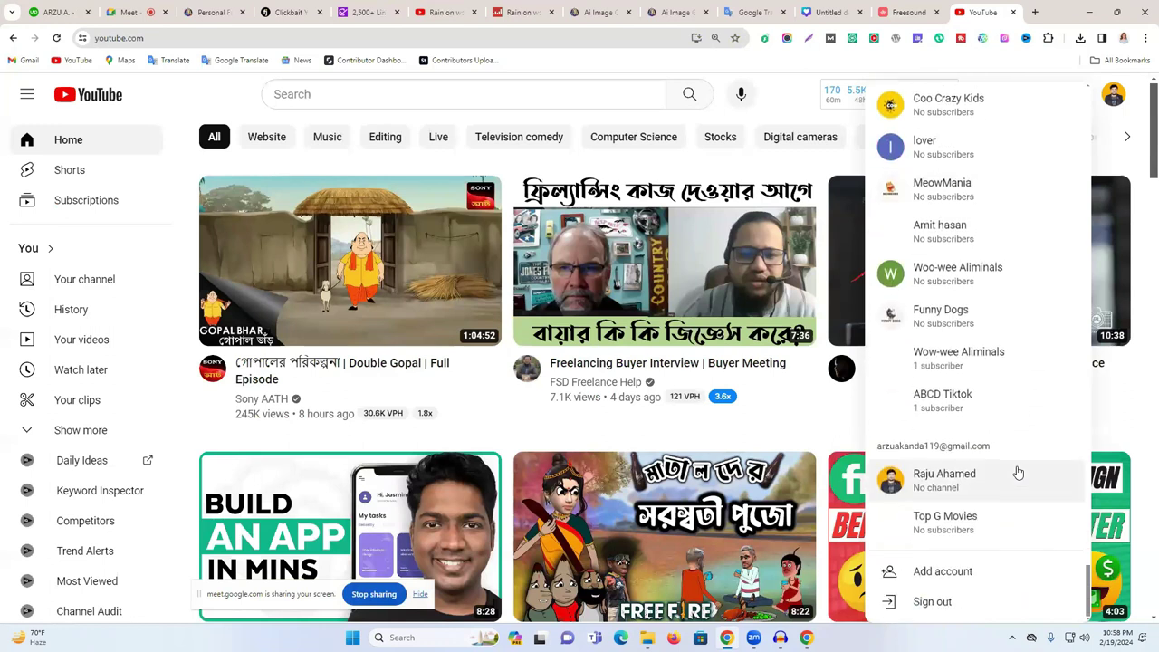
{"action": "left_click", "coordinate": [942, 474]}
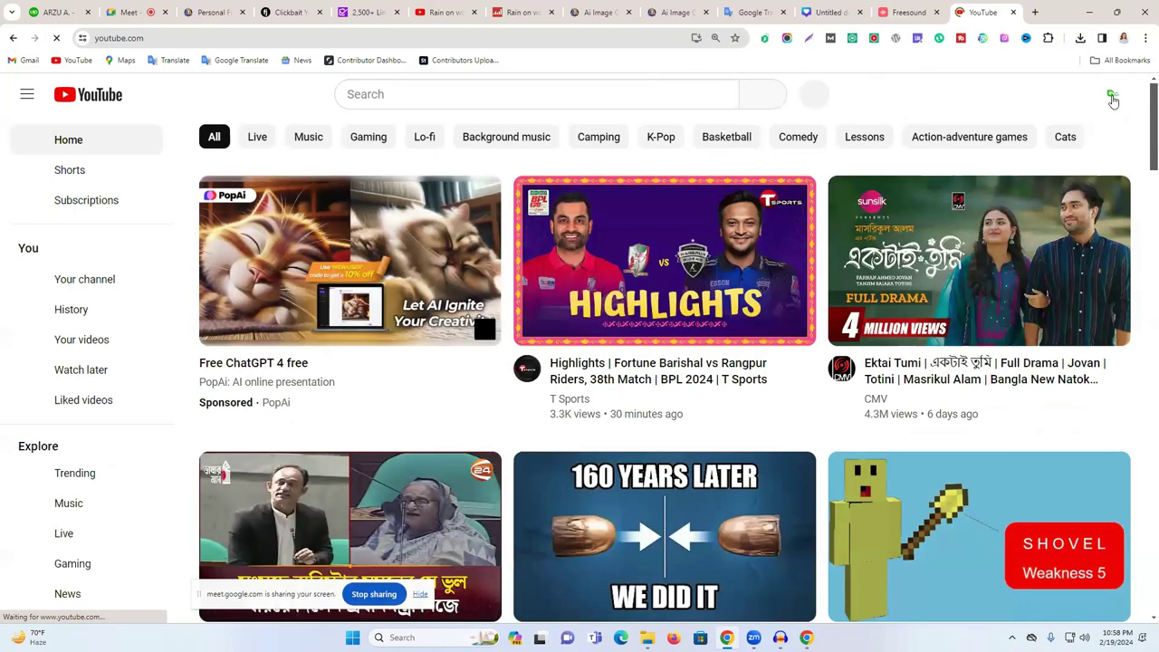
- From YouTube Settings, begin Create a channel, then move to the fatjoe title generator tab
{"action": "left_click", "coordinate": [1113, 96]}
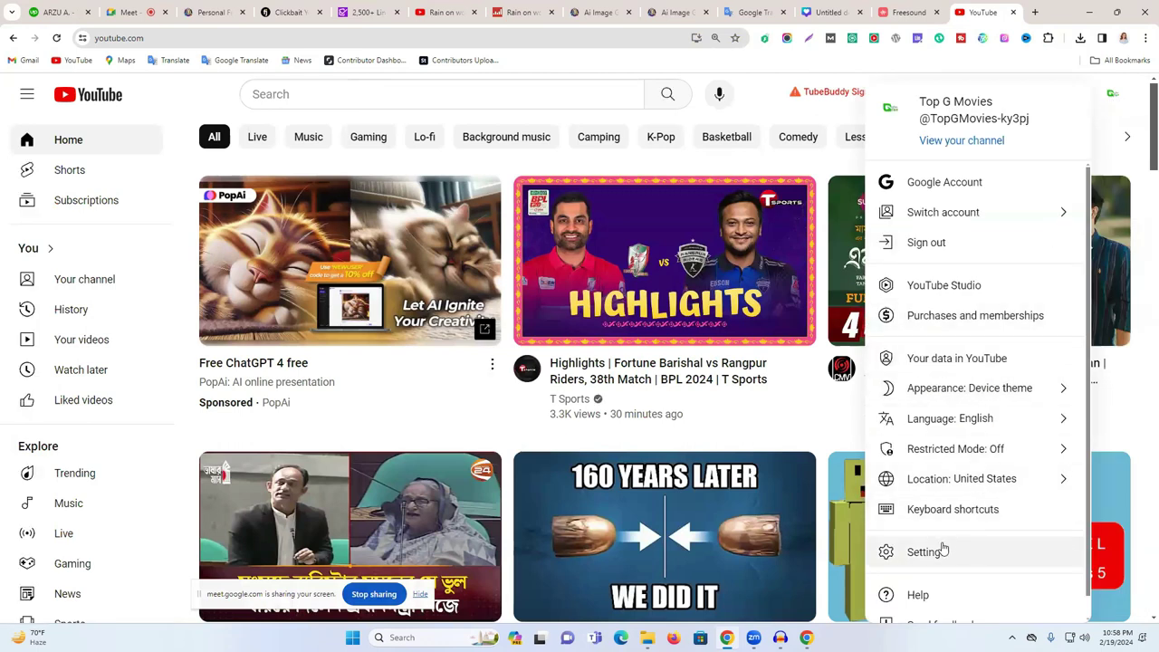
{"action": "left_click", "coordinate": [926, 552]}
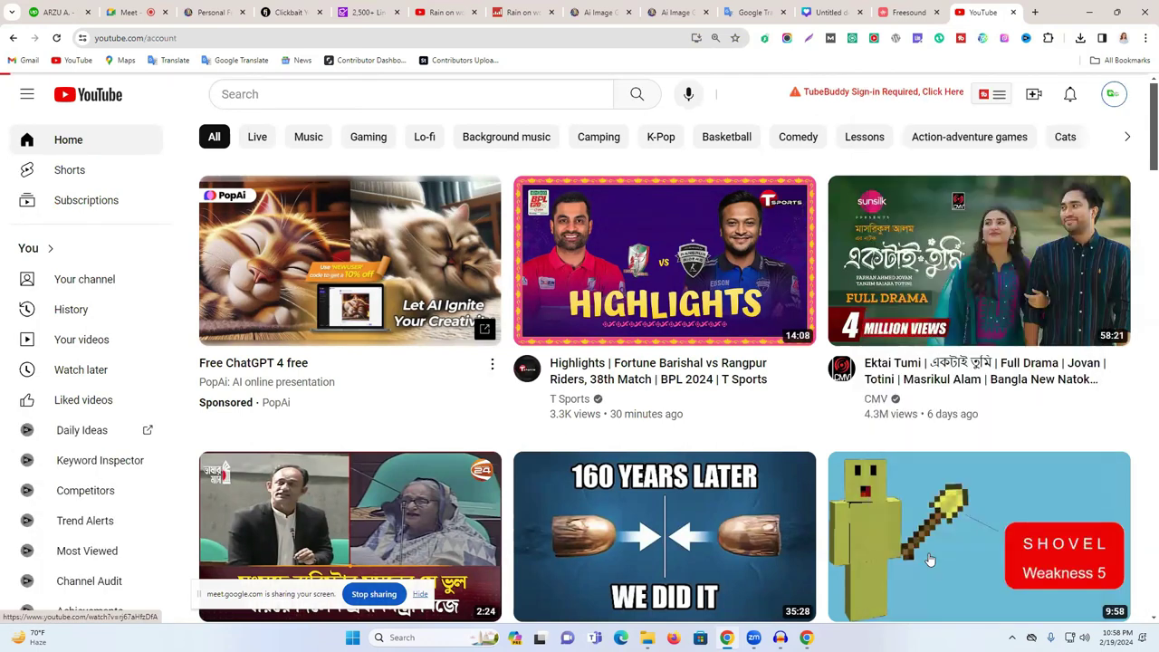
{"action": "left_click", "coordinate": [523, 466]}
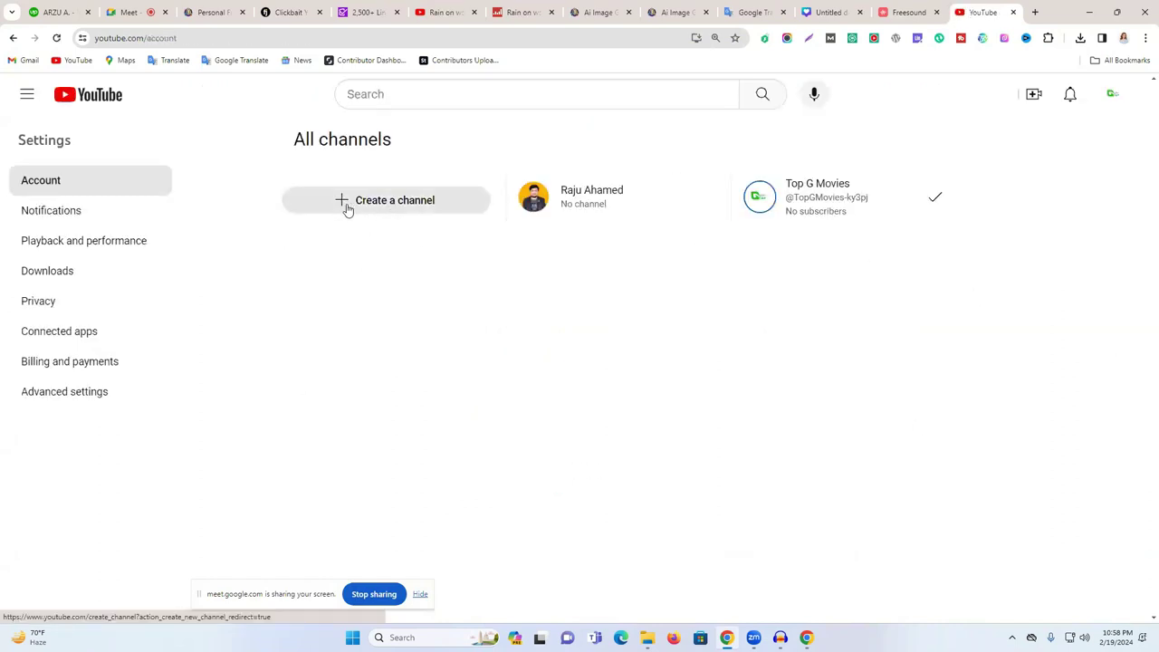
{"action": "left_click", "coordinate": [398, 213]}
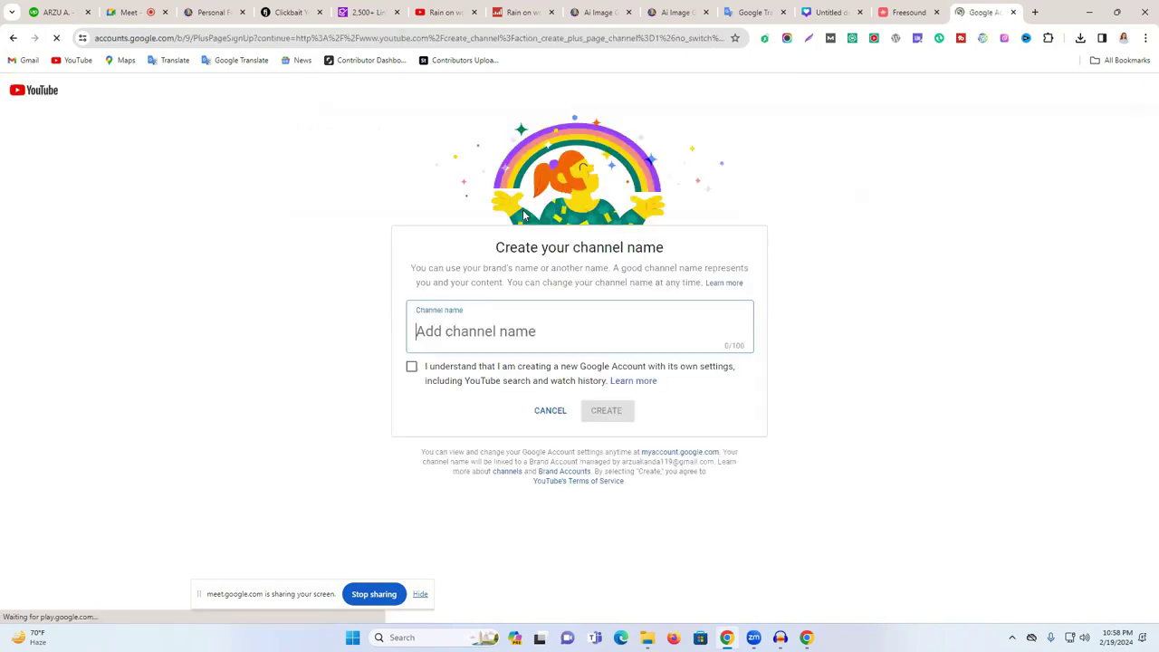
{"action": "left_click", "coordinate": [442, 7]}
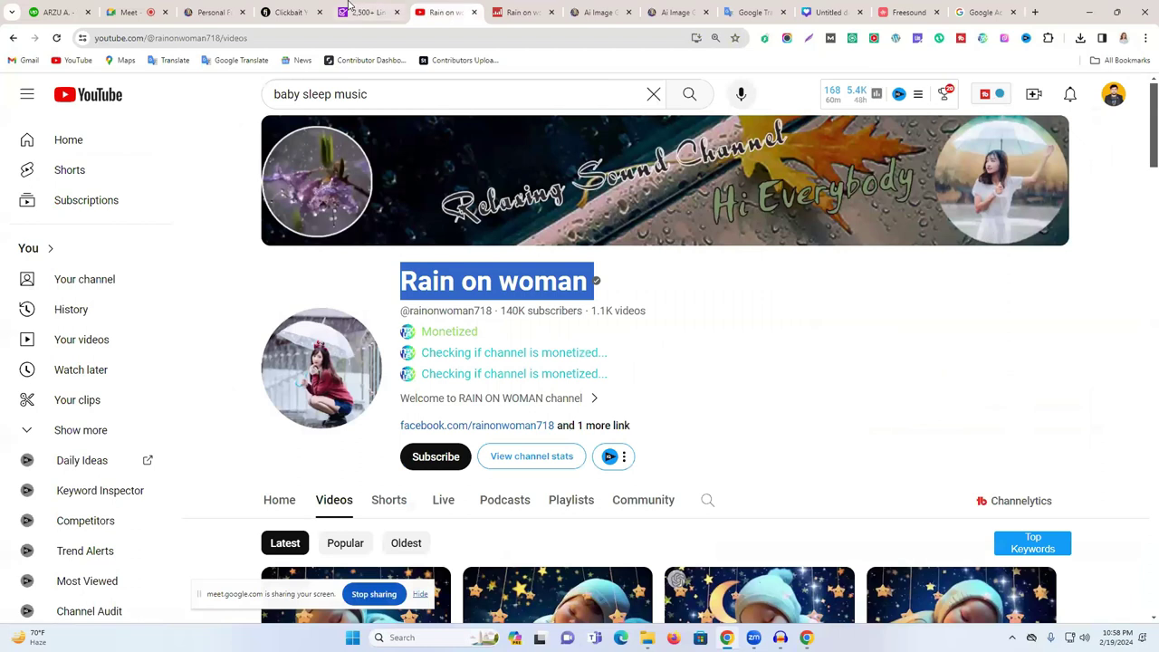
{"action": "left_click", "coordinate": [306, 6]}
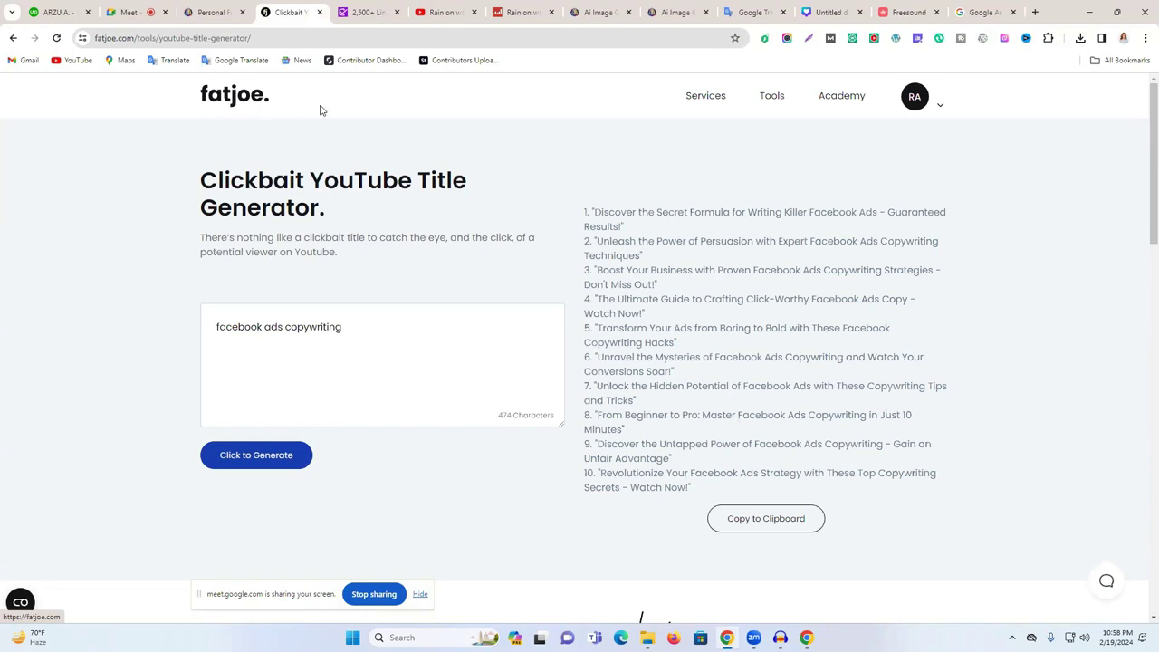
- Go to the fatjoe homepage and open Brand Names from the Tools menu
{"action": "left_click", "coordinate": [233, 95]}
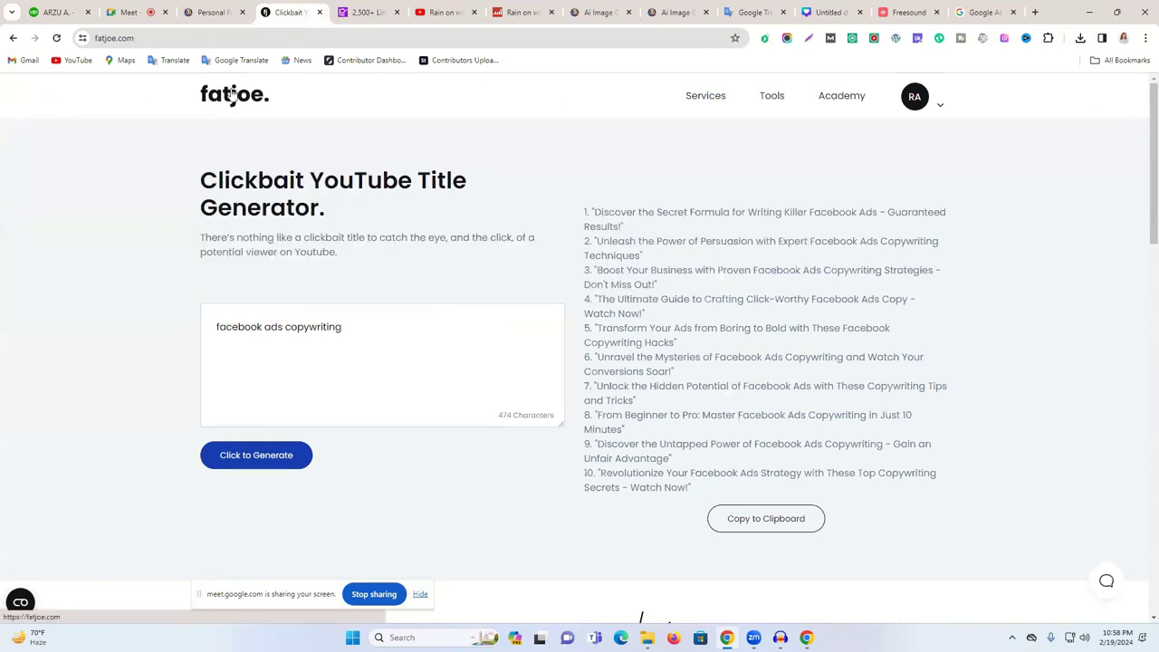
{"action": "scroll", "coordinate": [558, 204], "scroll_direction": "down", "scroll_amount": 3}
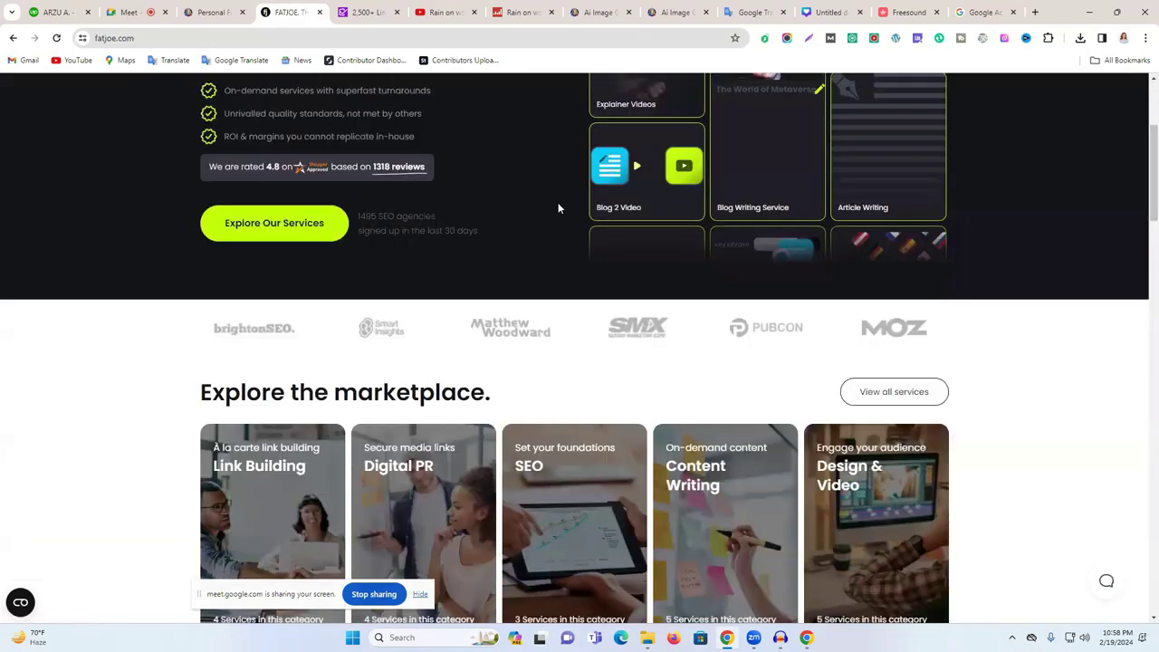
{"action": "scroll", "coordinate": [558, 202], "scroll_direction": "down", "scroll_amount": 4}
{"action": "scroll", "coordinate": [556, 204], "scroll_direction": "up", "scroll_amount": 7}
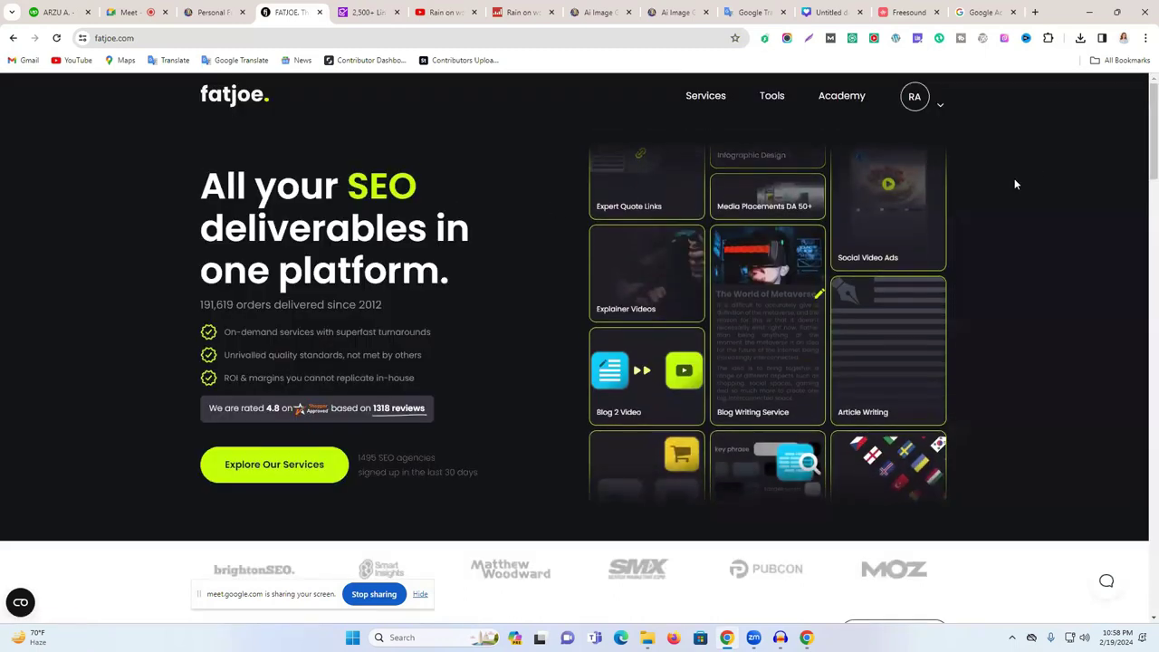
{"action": "mouse_move", "coordinate": [766, 100]}
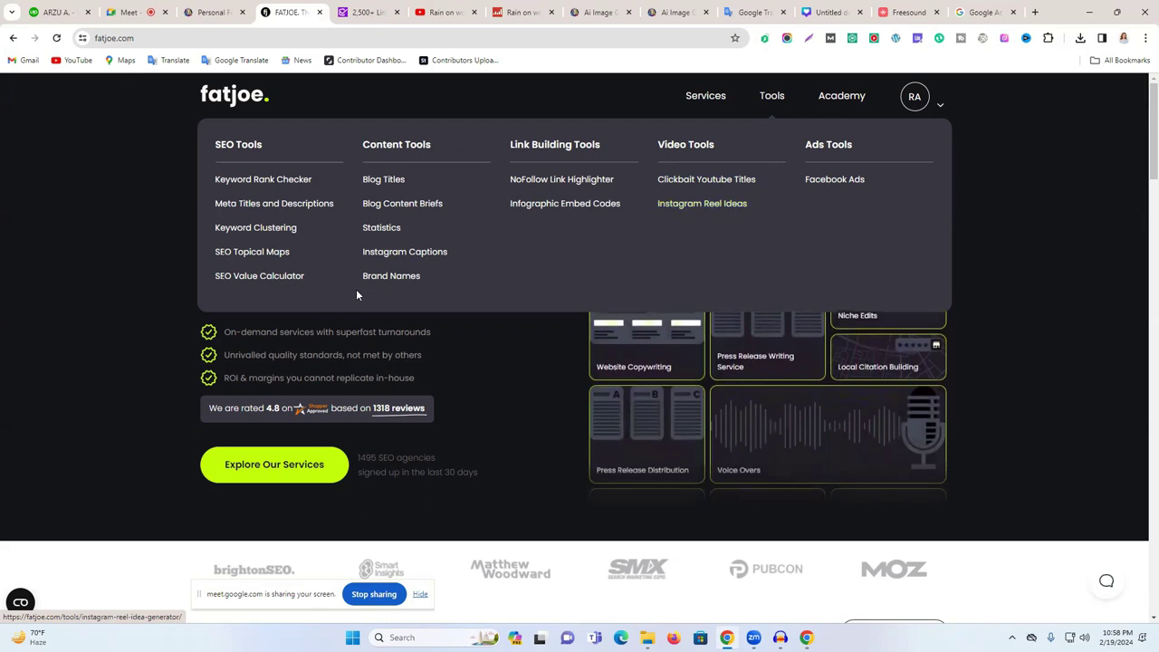
{"action": "left_click", "coordinate": [390, 277]}
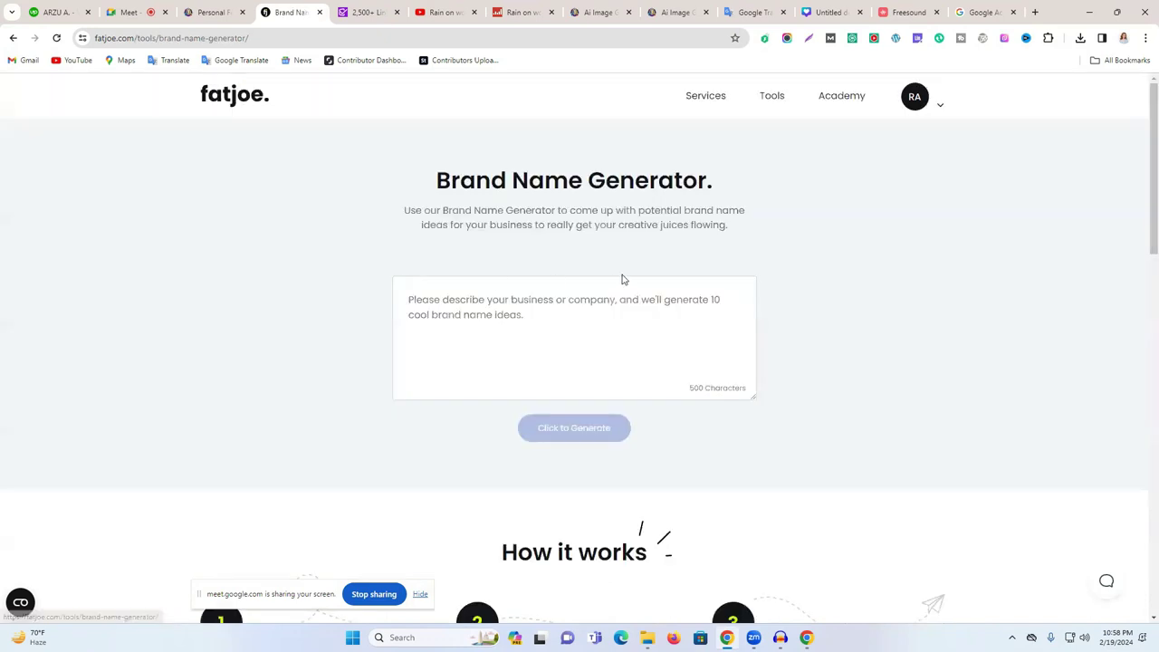
- Generate FatJoe brand name ideas for 'baby sleep music'
{"action": "left_click", "coordinate": [535, 291]}
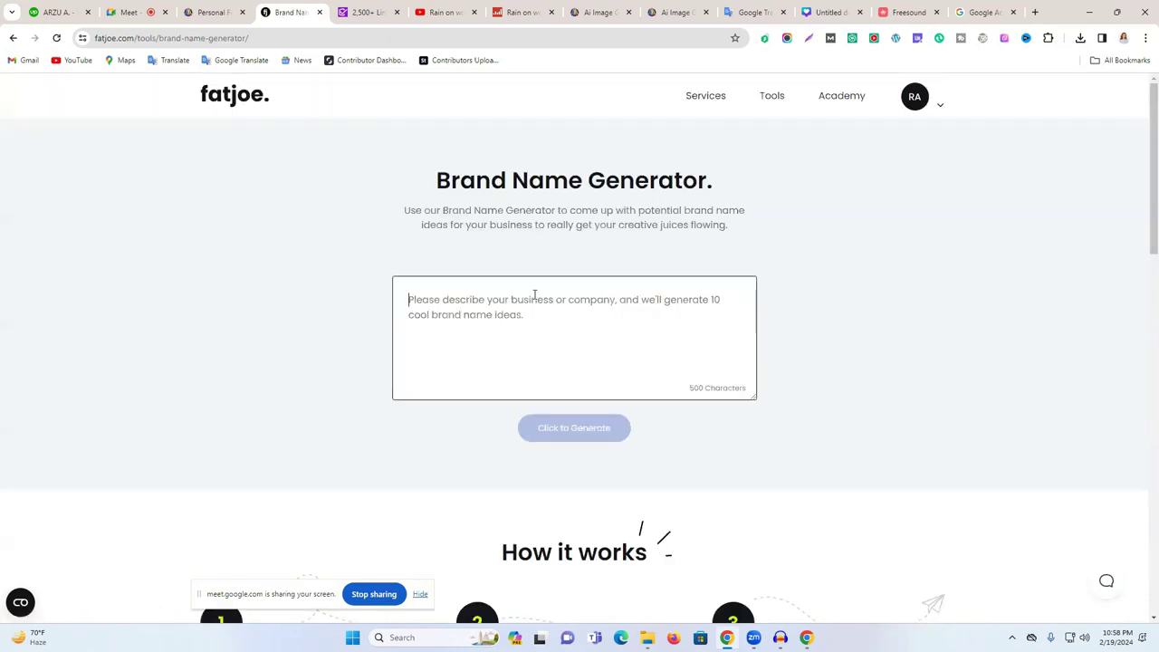
{"action": "type", "text": "baby sl"}
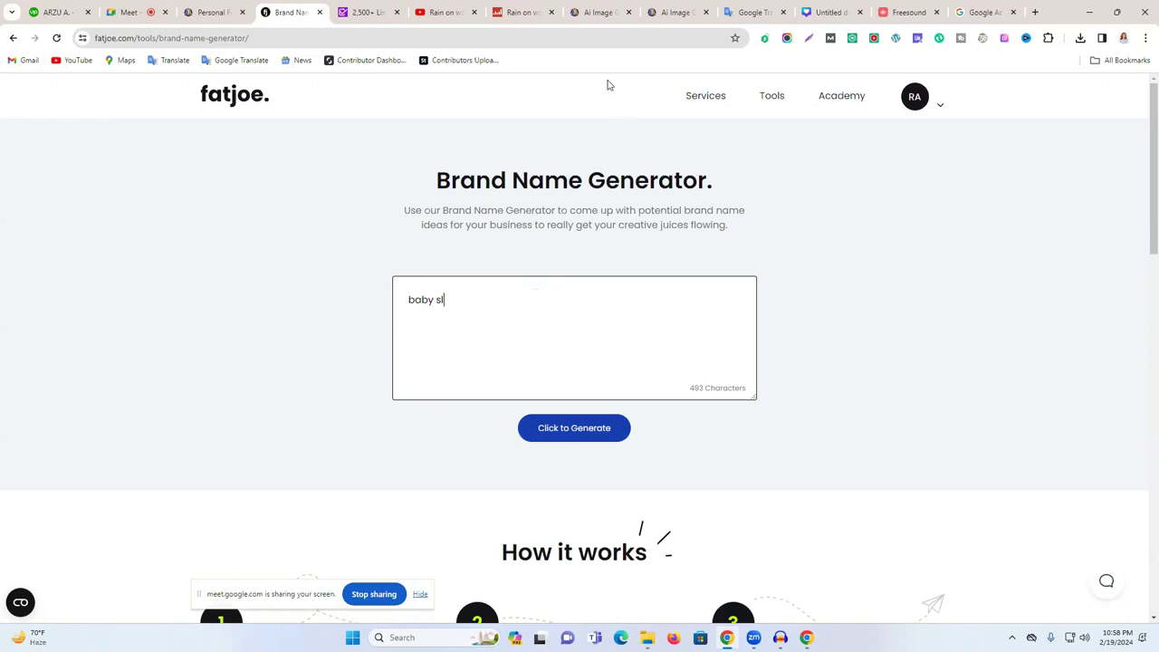
{"action": "left_click", "coordinate": [437, 11]}
{"action": "scroll", "coordinate": [727, 371], "scroll_direction": "down", "scroll_amount": 3}
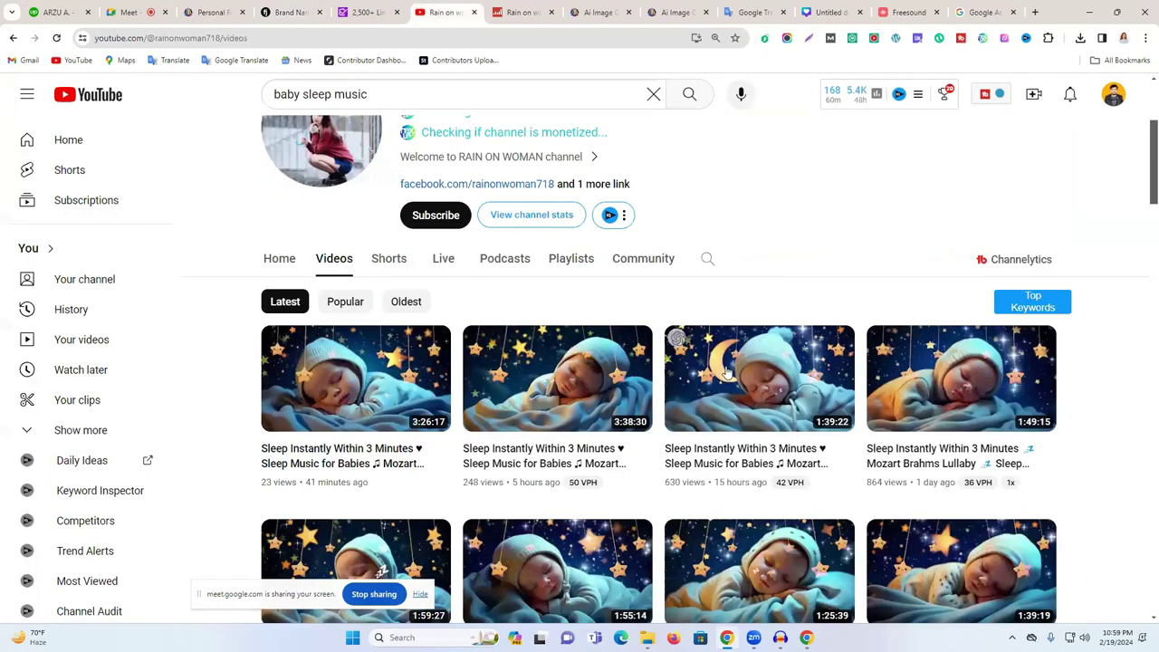
{"action": "left_click", "coordinate": [984, 12]}
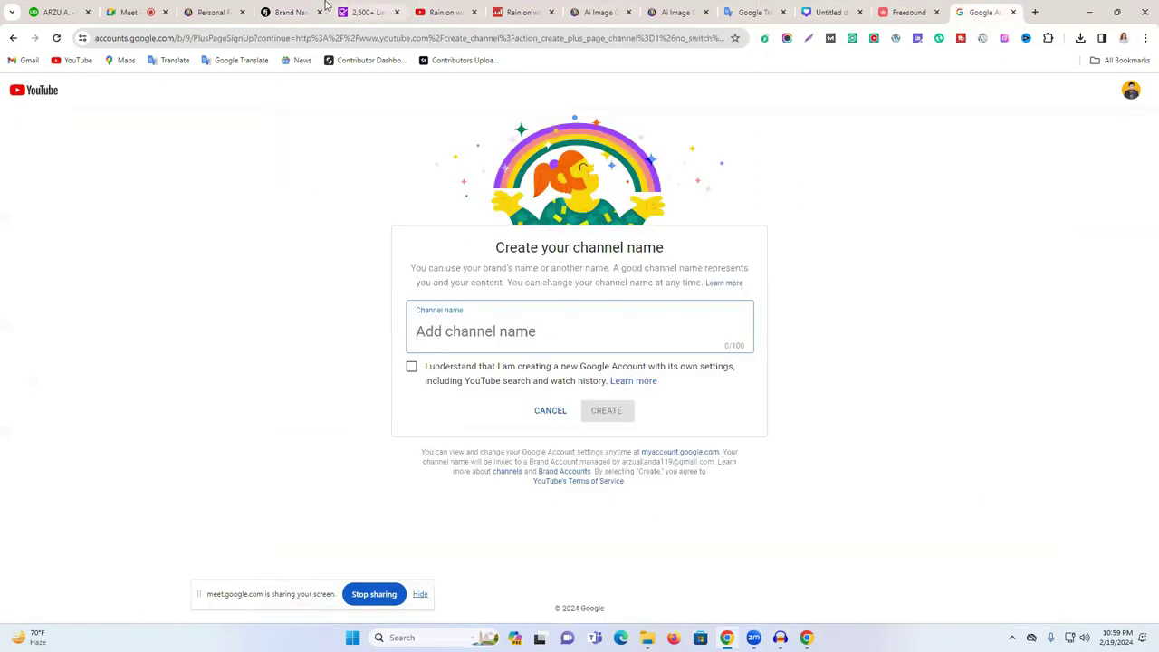
{"action": "left_click", "coordinate": [313, 11]}
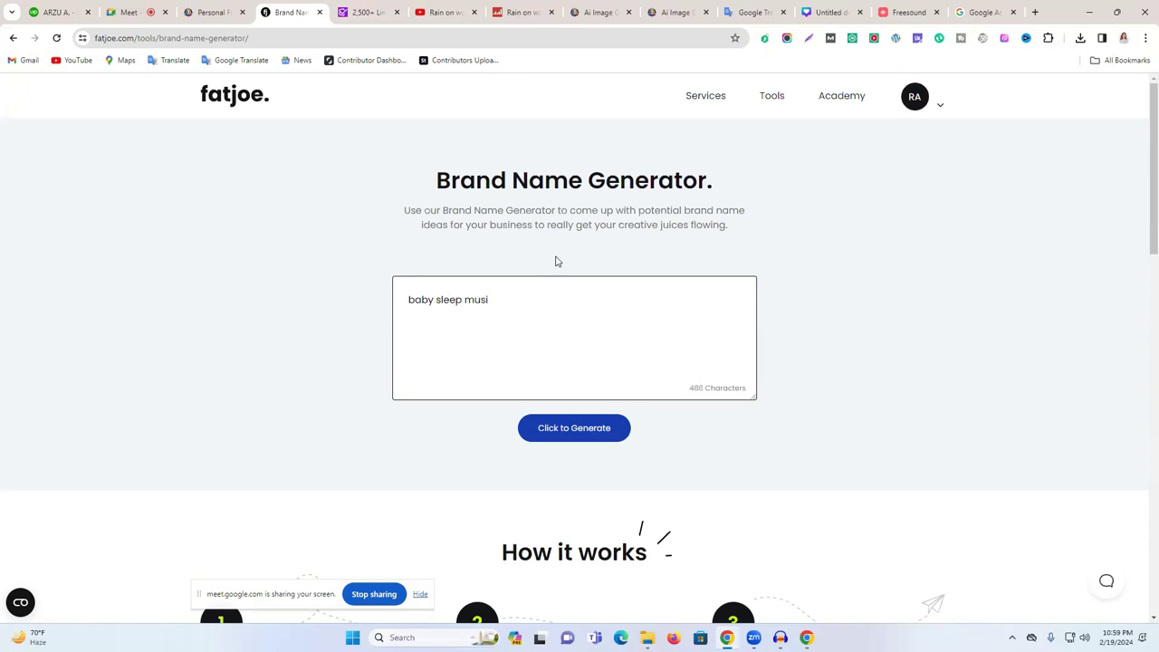
{"action": "left_click", "coordinate": [580, 433]}
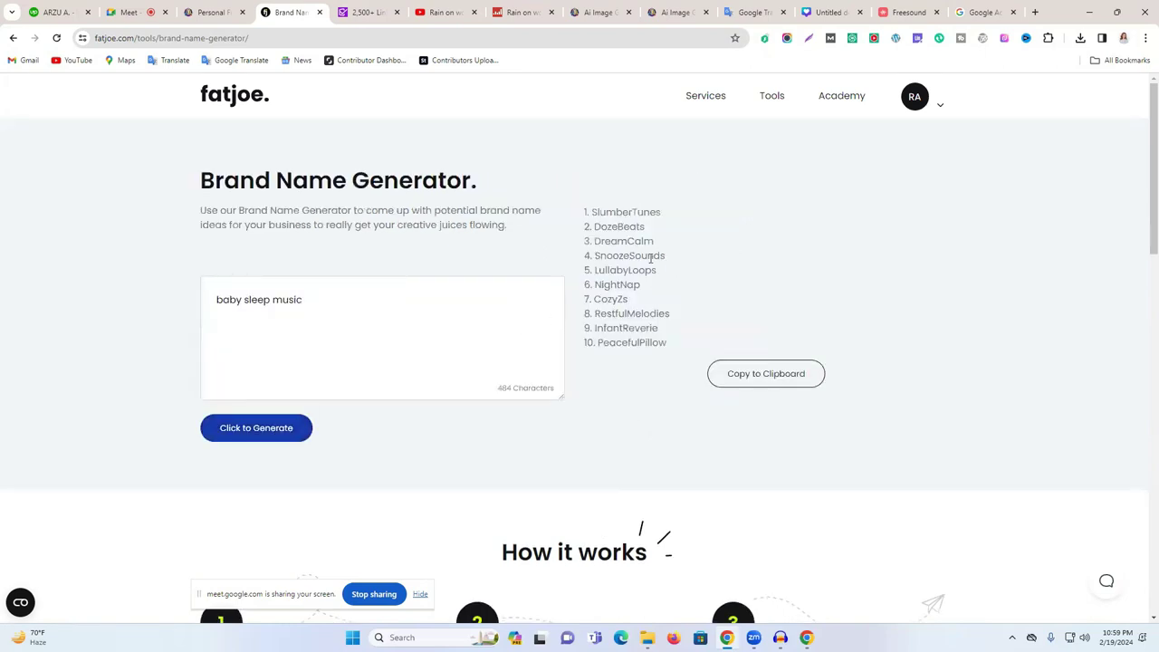
- Try selecting the generated names DreamCalm, NightNap and CozyZs in the results list
{"action": "double_click", "coordinate": [636, 240]}
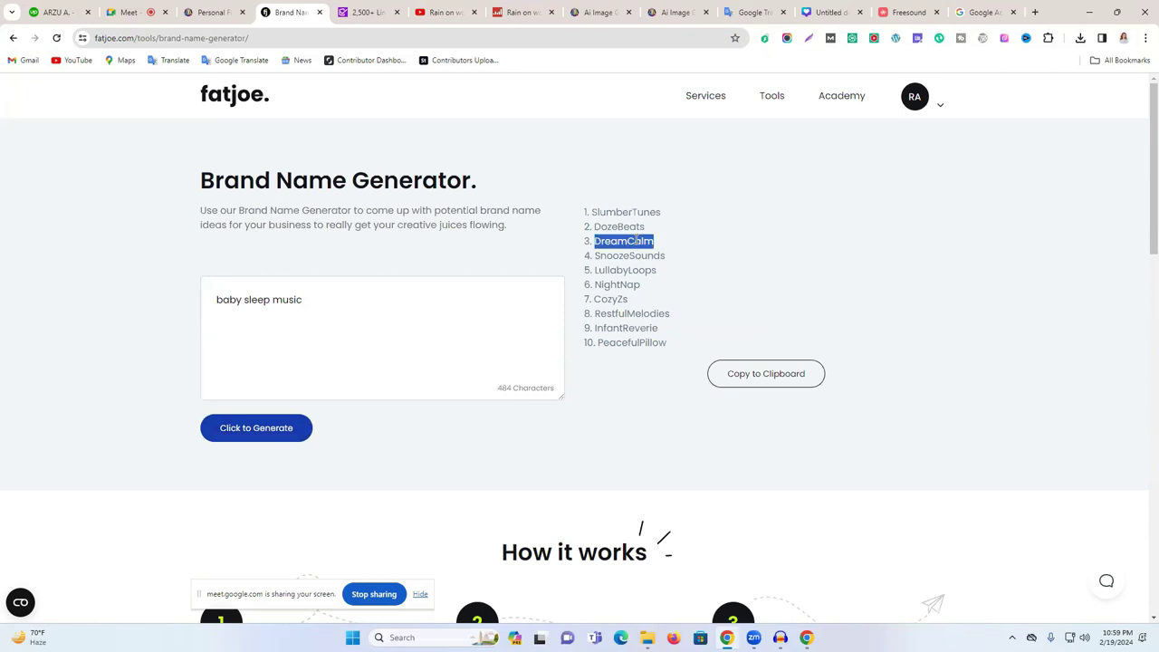
{"action": "right_click", "coordinate": [637, 241]}
{"action": "left_click", "coordinate": [605, 288]}
{"action": "double_click", "coordinate": [605, 286]}
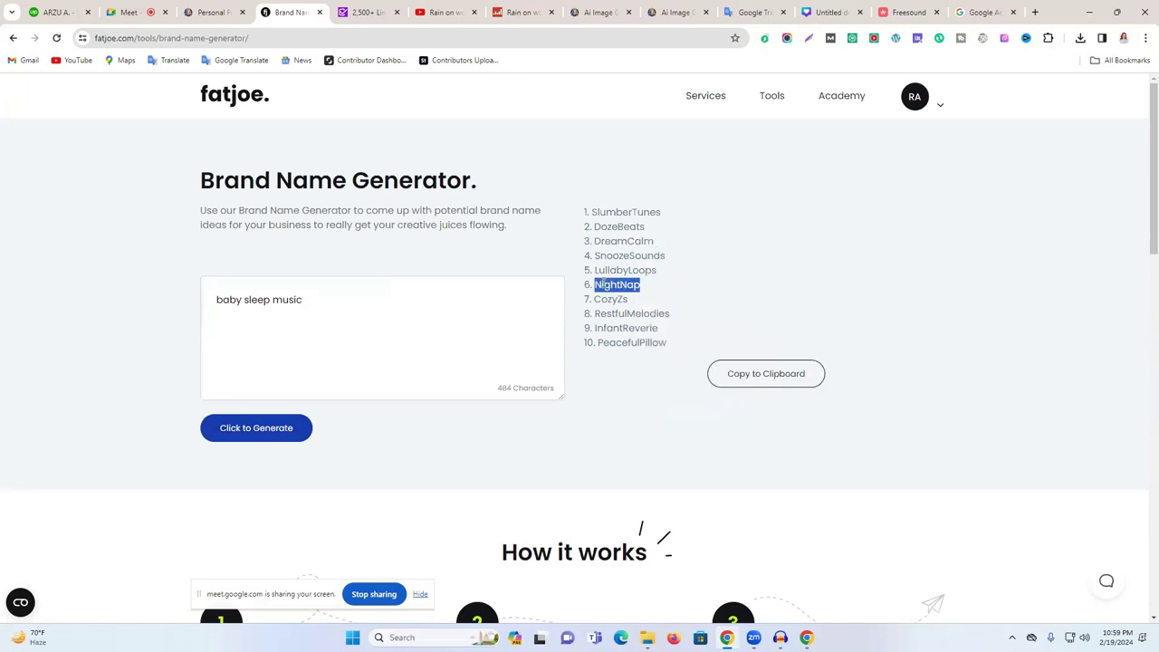
{"action": "double_click", "coordinate": [612, 299]}
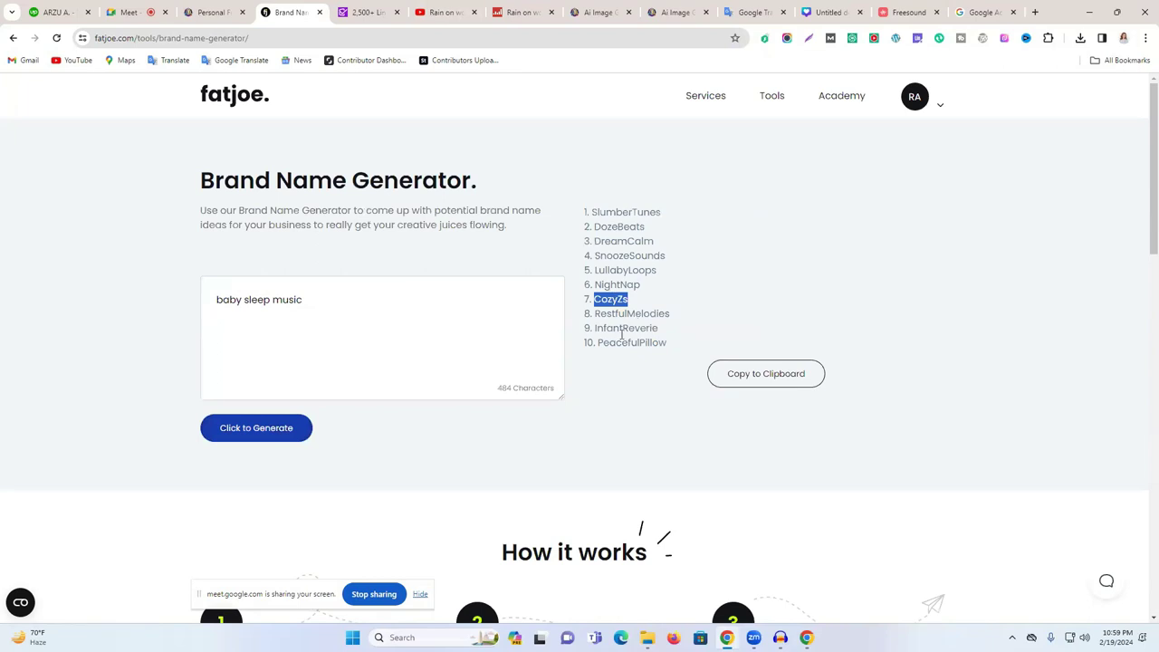
{"action": "left_click_drag", "start_coordinate": [667, 342], "coordinate": [706, 233]}
{"action": "left_click", "coordinate": [704, 235]}
- Copy the name DreamCalm and go back to the Rain on woman channel
{"action": "double_click", "coordinate": [627, 228]}
{"action": "right_click", "coordinate": [626, 228]}
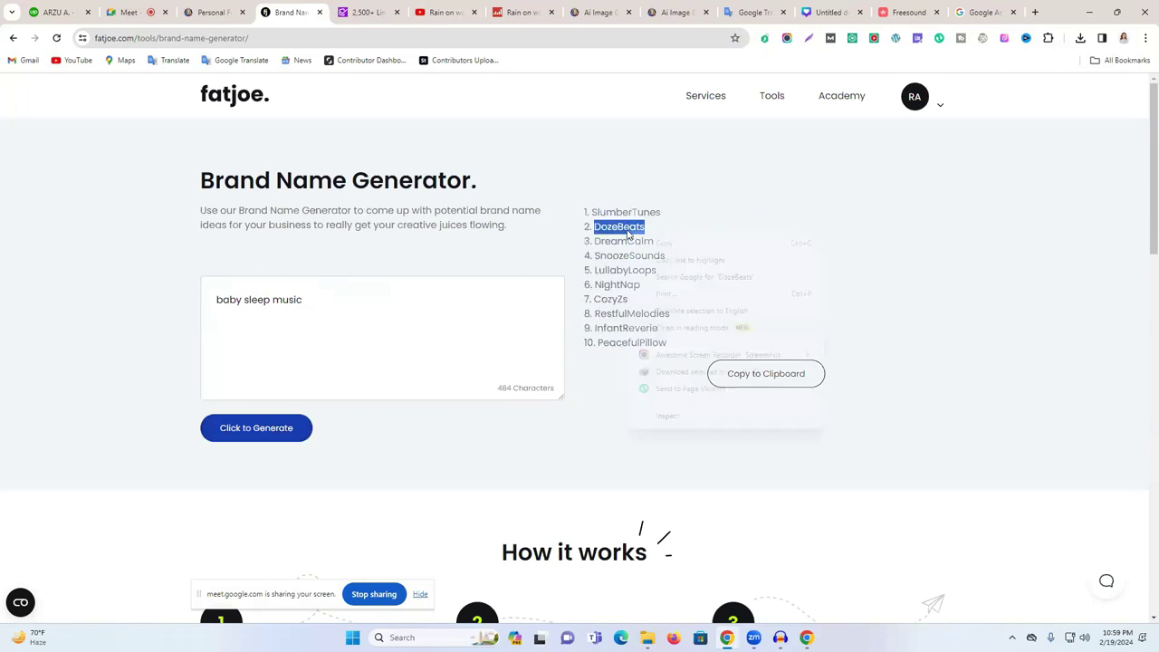
{"action": "left_click", "coordinate": [605, 243]}
{"action": "double_click", "coordinate": [606, 241]}
{"action": "right_click", "coordinate": [607, 243]}
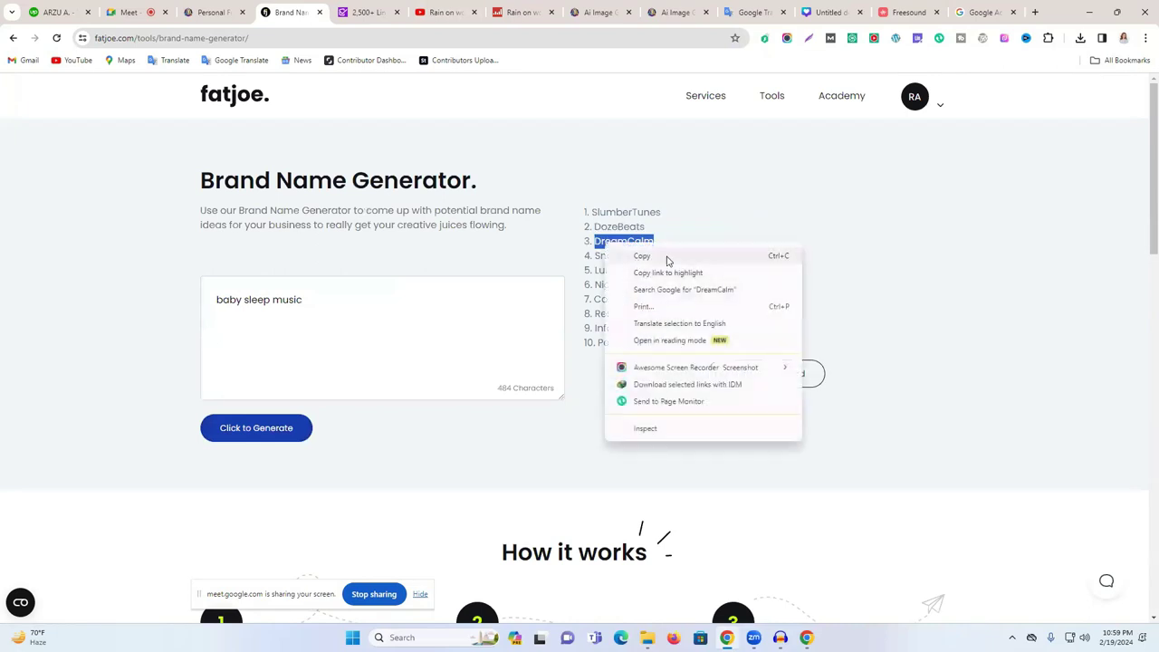
{"action": "left_click", "coordinate": [665, 257]}
{"action": "left_click", "coordinate": [436, 9]}
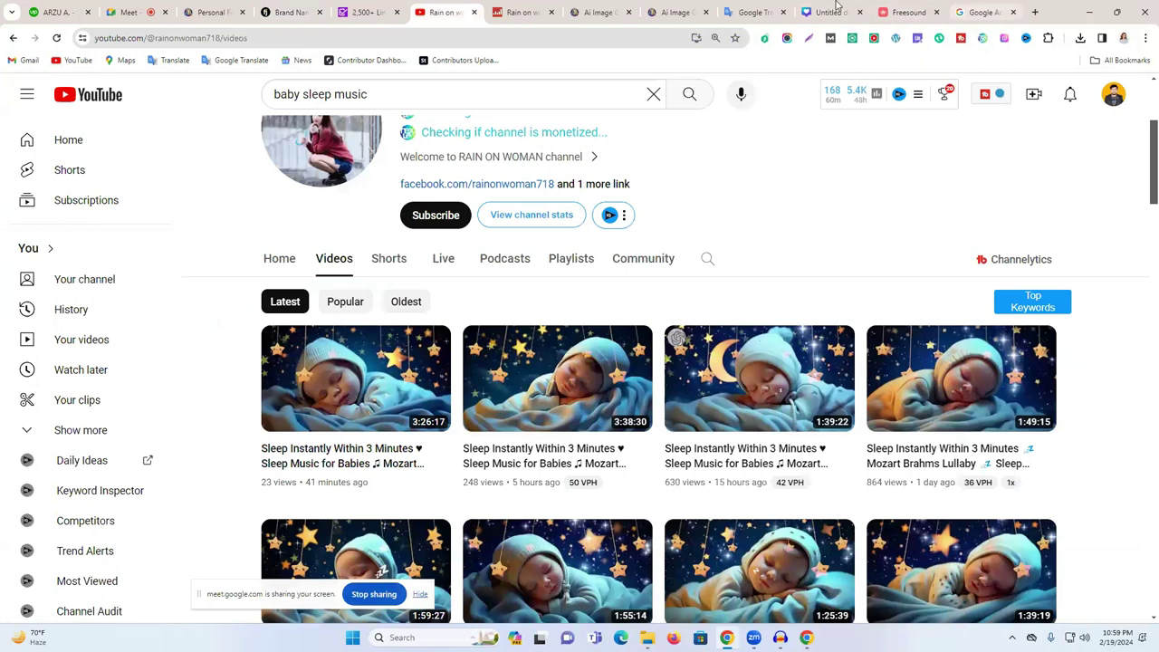
- Create a YouTube channel named Dream Calm, accepting that it gets its own Google Account
{"action": "left_click", "coordinate": [967, 13]}
{"action": "key", "text": "ctrl+v"}
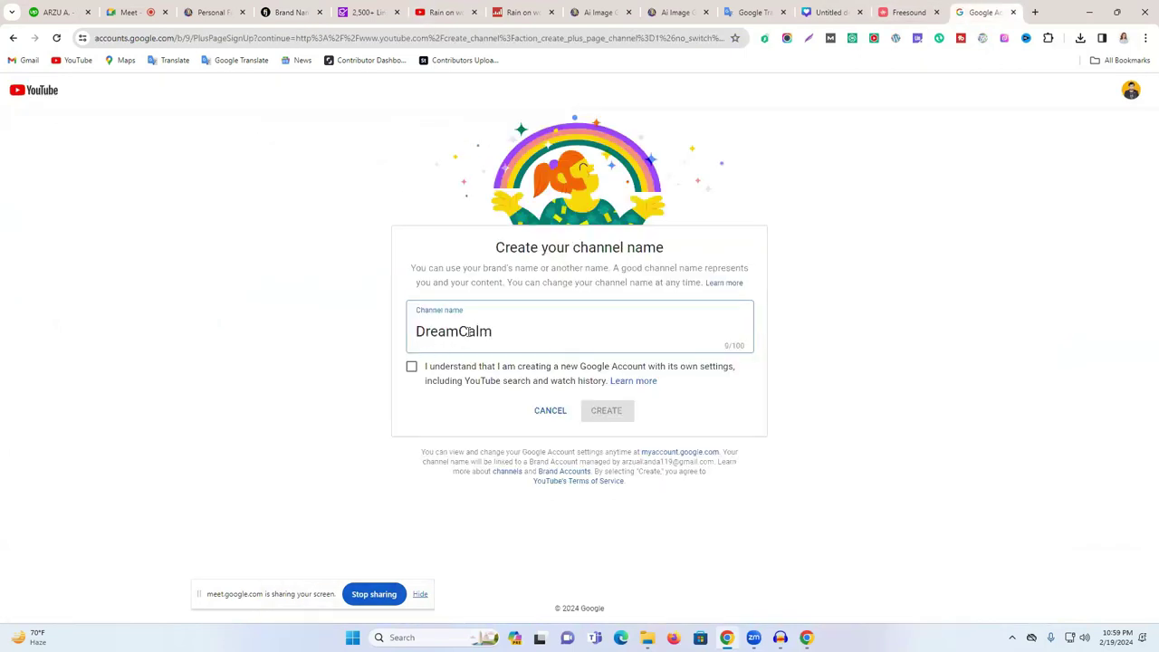
{"action": "left_click", "coordinate": [412, 368]}
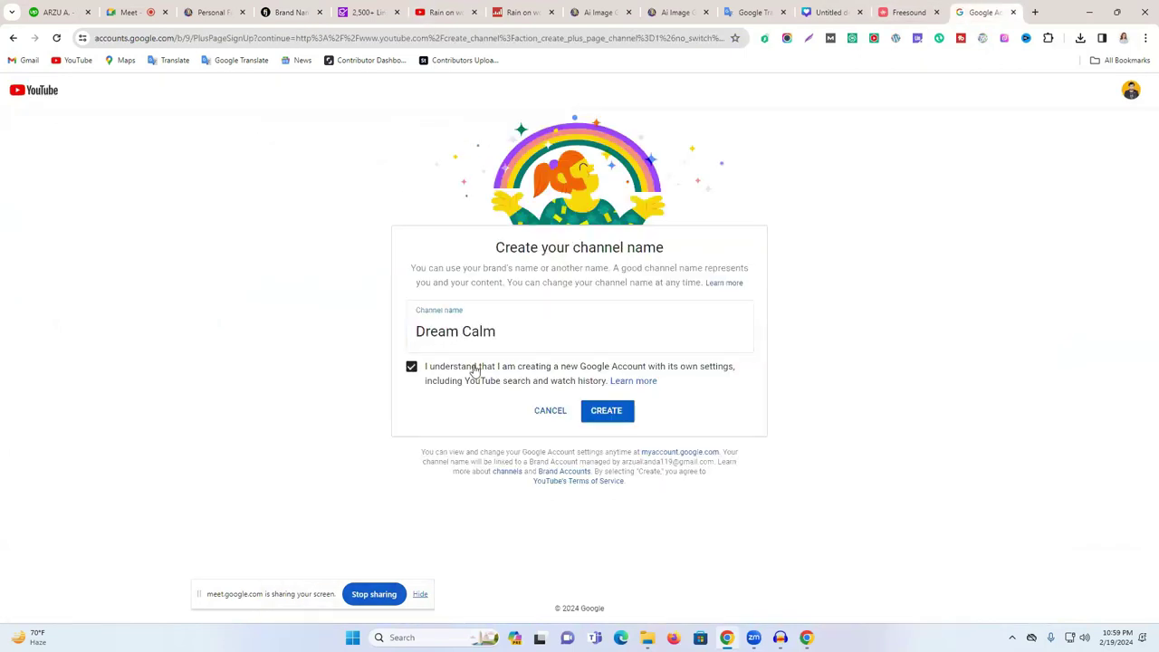
{"action": "left_click", "coordinate": [607, 412]}
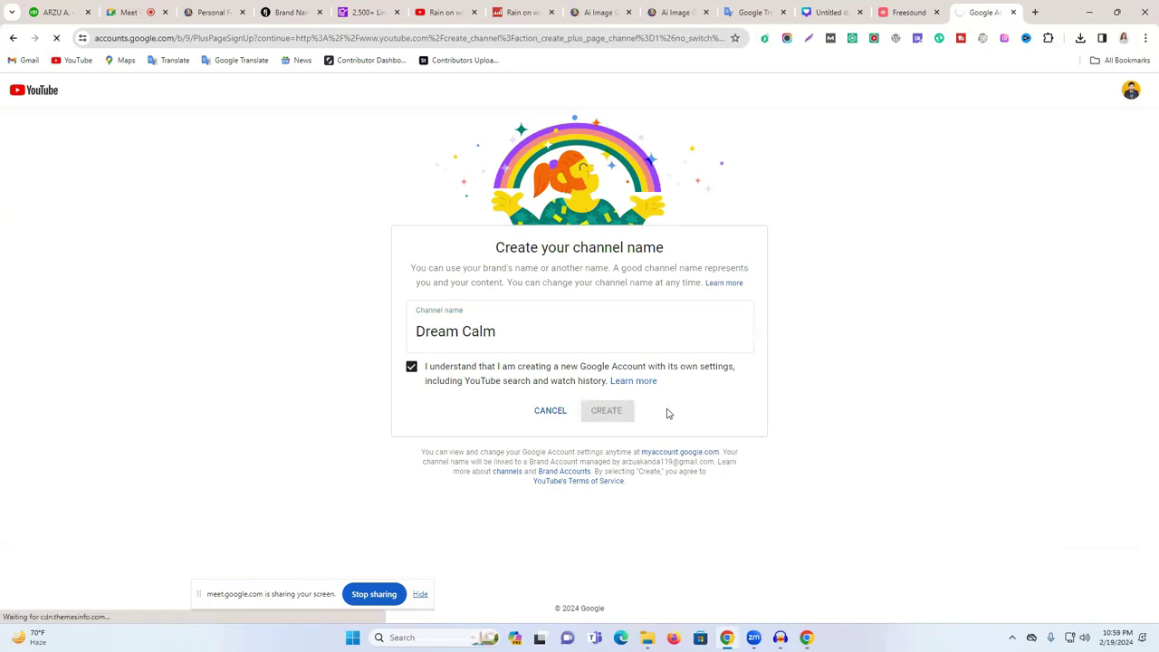
{"action": "left_click", "coordinate": [831, 10]}
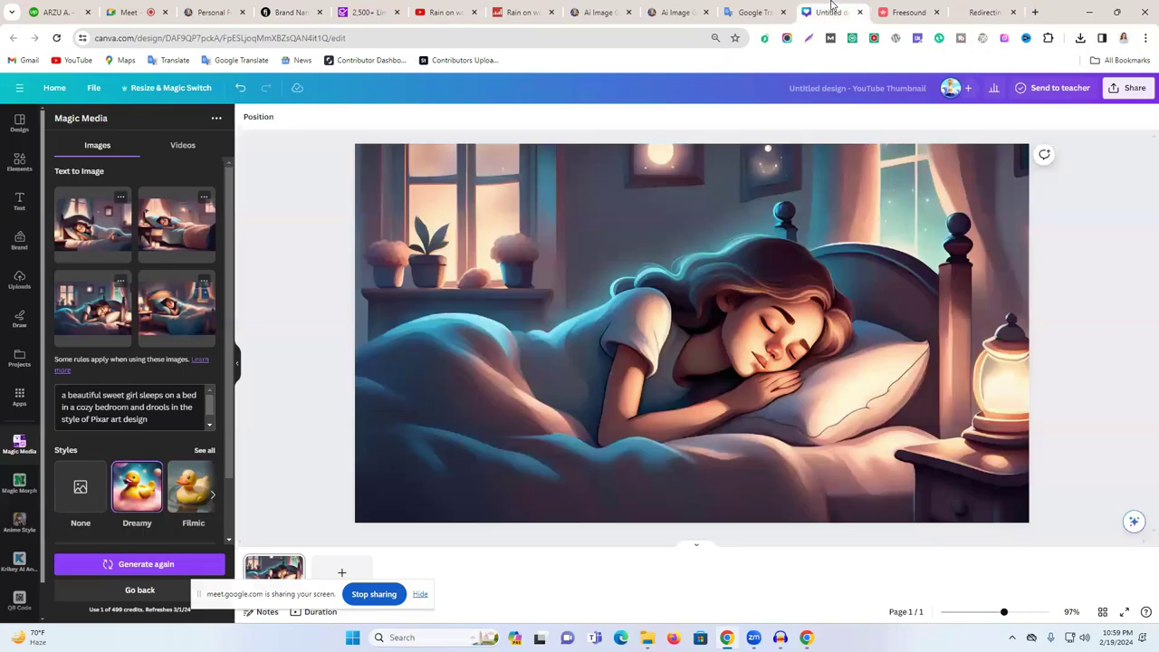
- Search Canva's home page for 'log' and open the Logo templates
{"action": "left_click", "coordinate": [19, 123]}
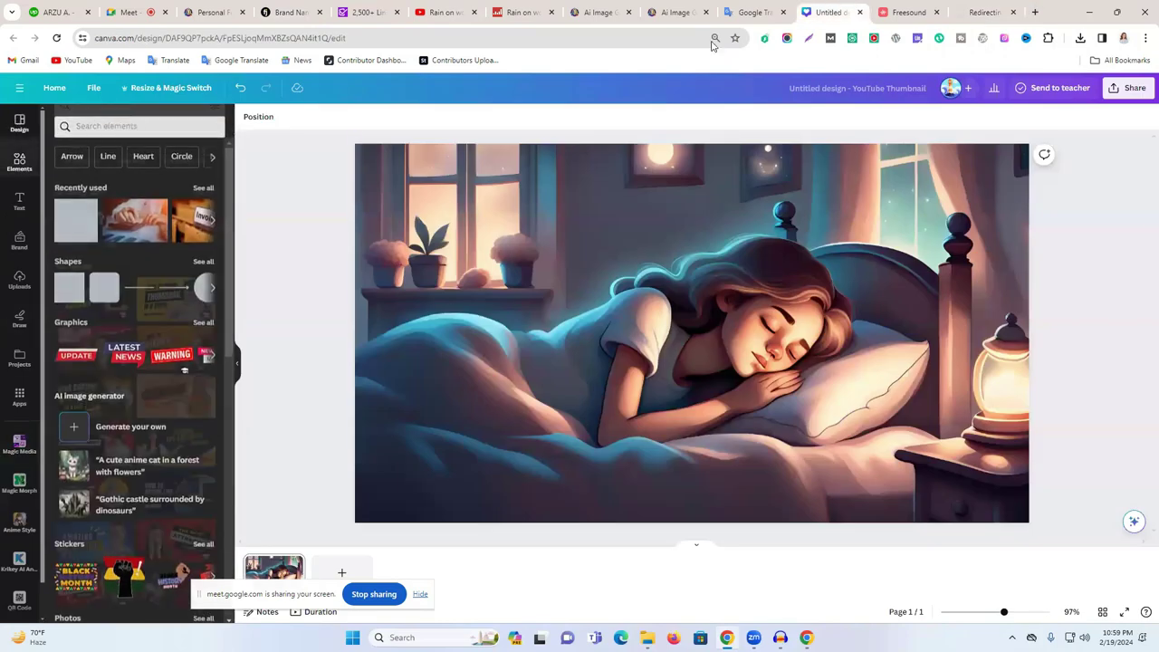
{"action": "left_click", "coordinate": [58, 88]}
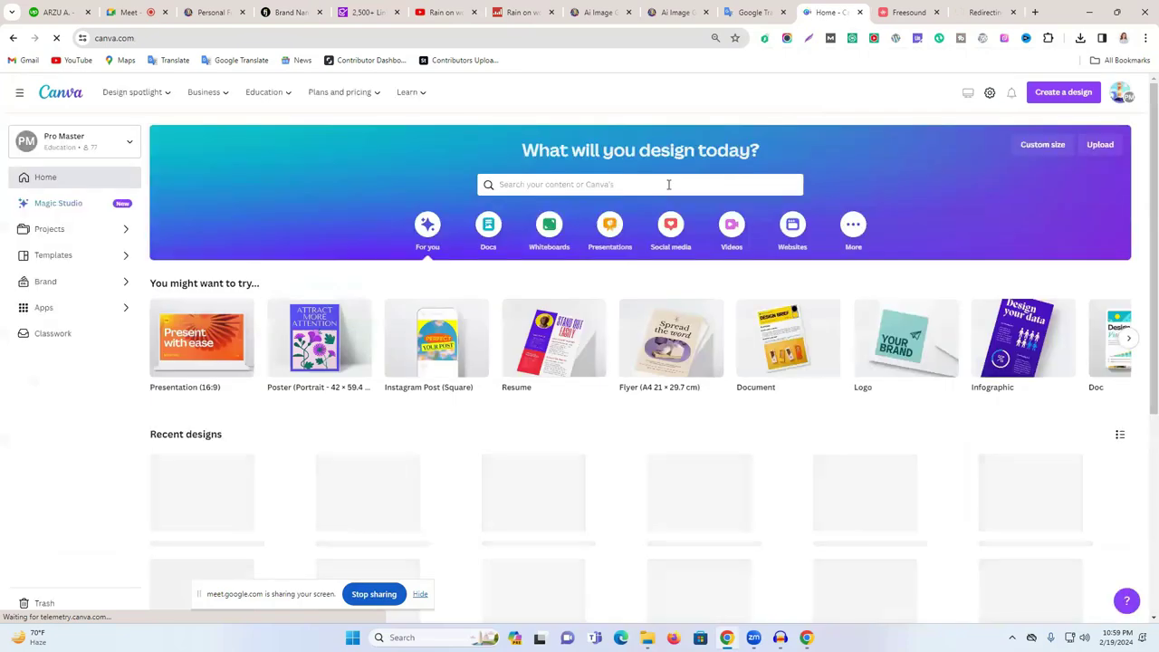
{"action": "left_click", "coordinate": [660, 184]}
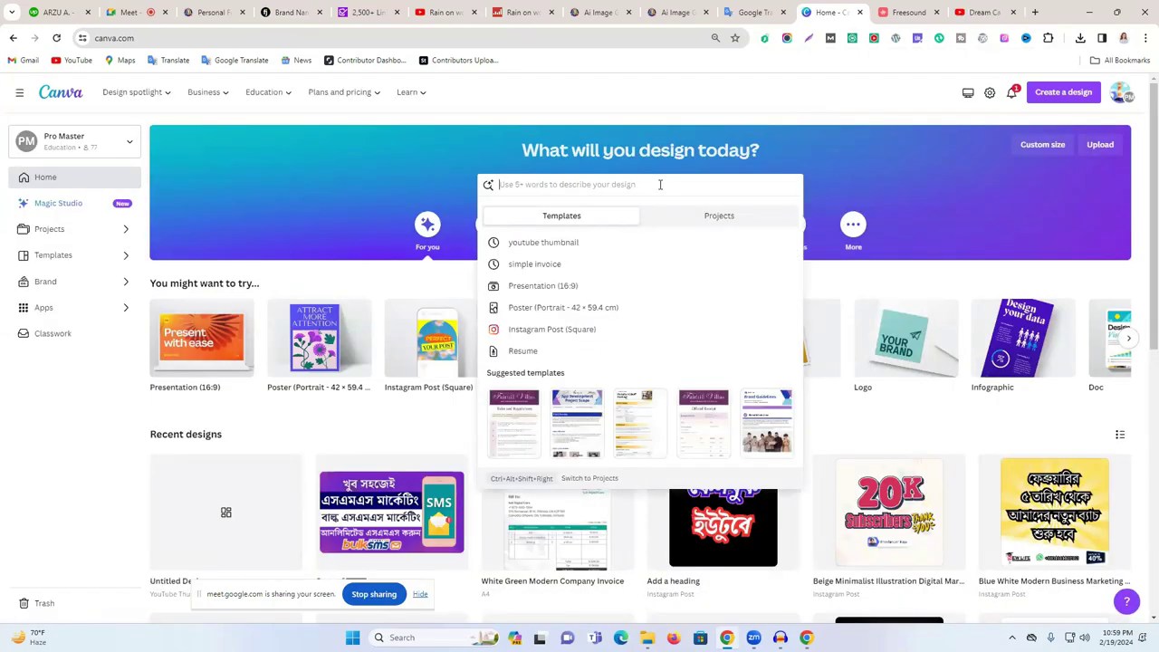
{"action": "type", "text": "logo"}
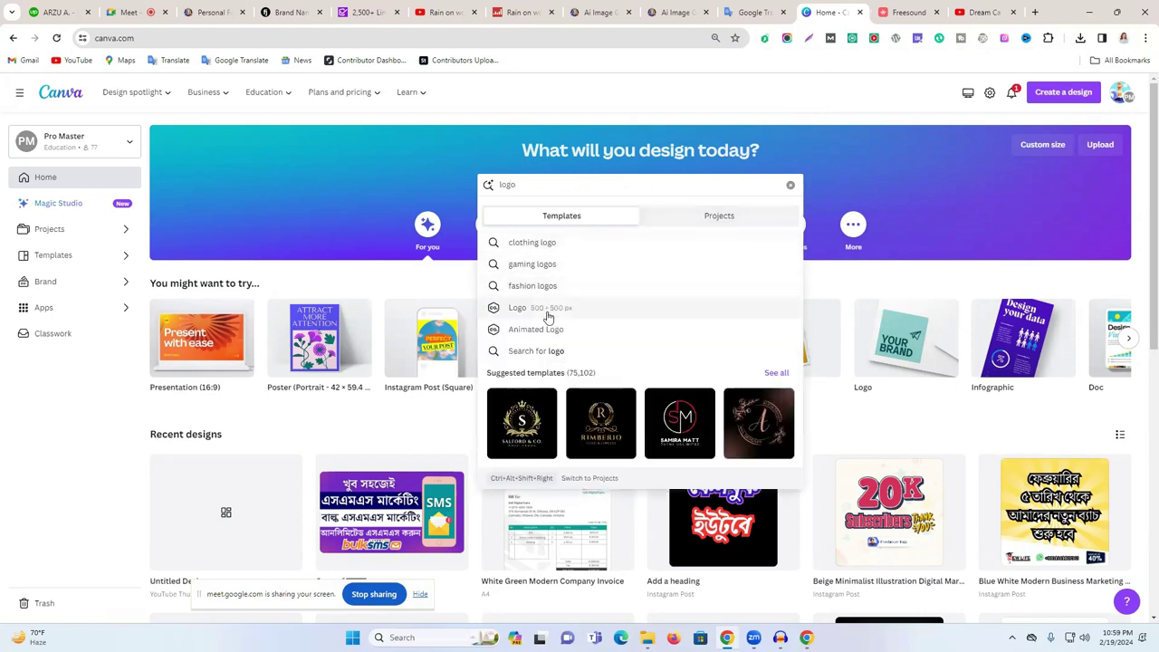
{"action": "left_click", "coordinate": [548, 312]}
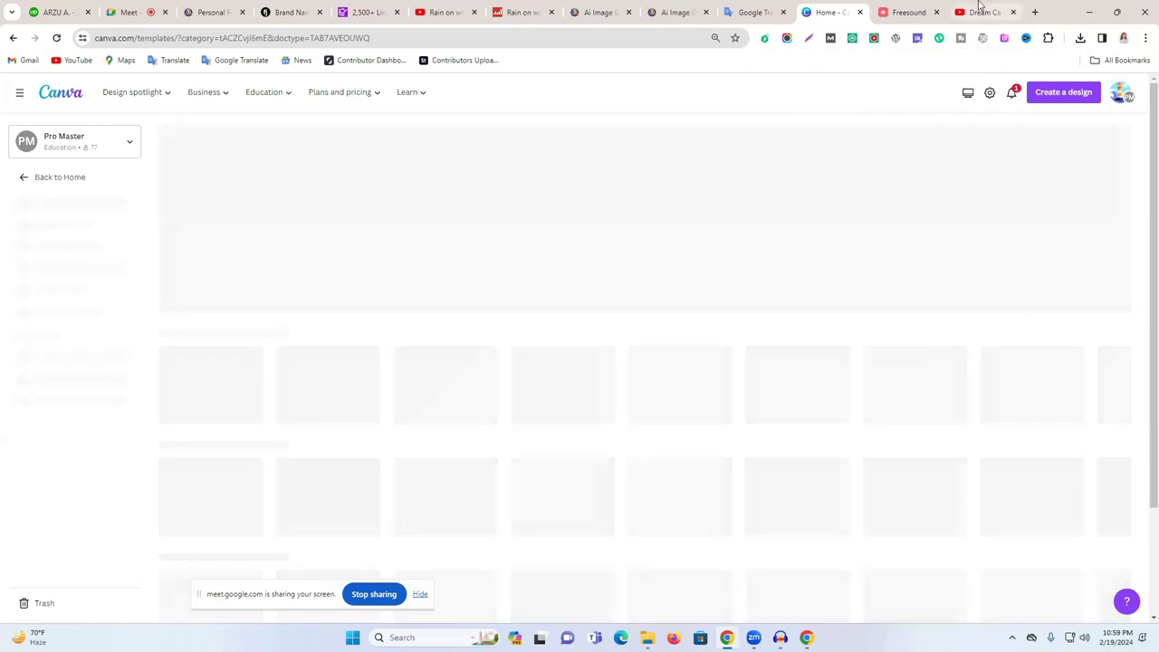
- Check the Leonardo.Ai image and Dream Calm channel, then start a blank Canva logo
{"action": "left_click", "coordinate": [662, 11]}
{"action": "left_click", "coordinate": [606, 7]}
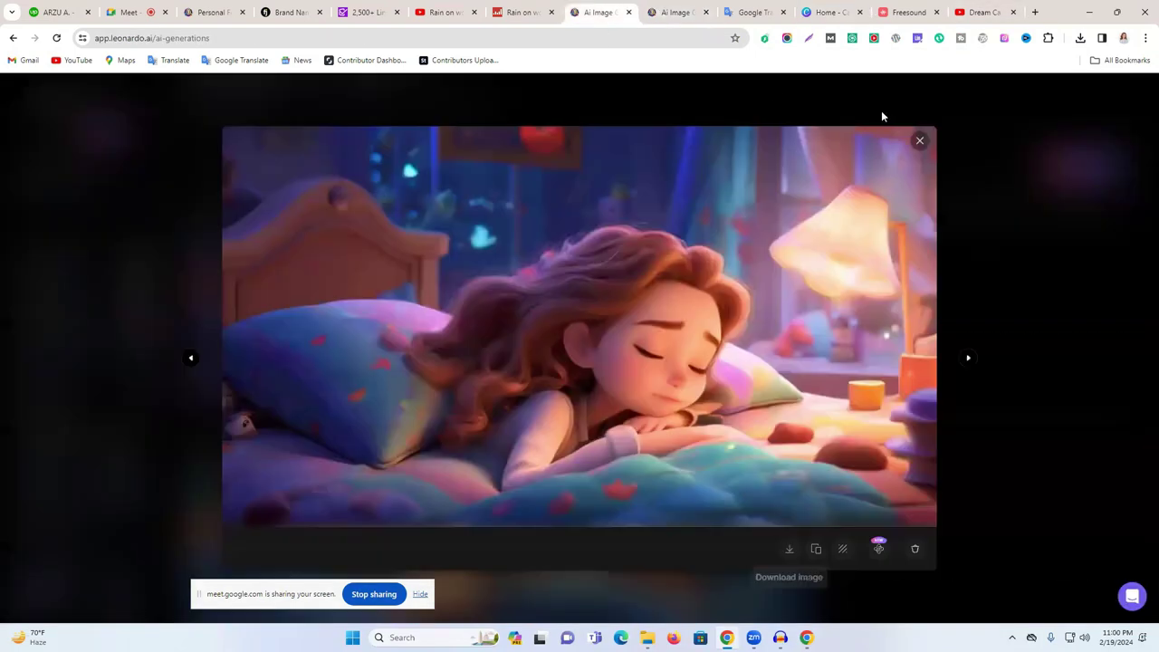
{"action": "left_click", "coordinate": [679, 6]}
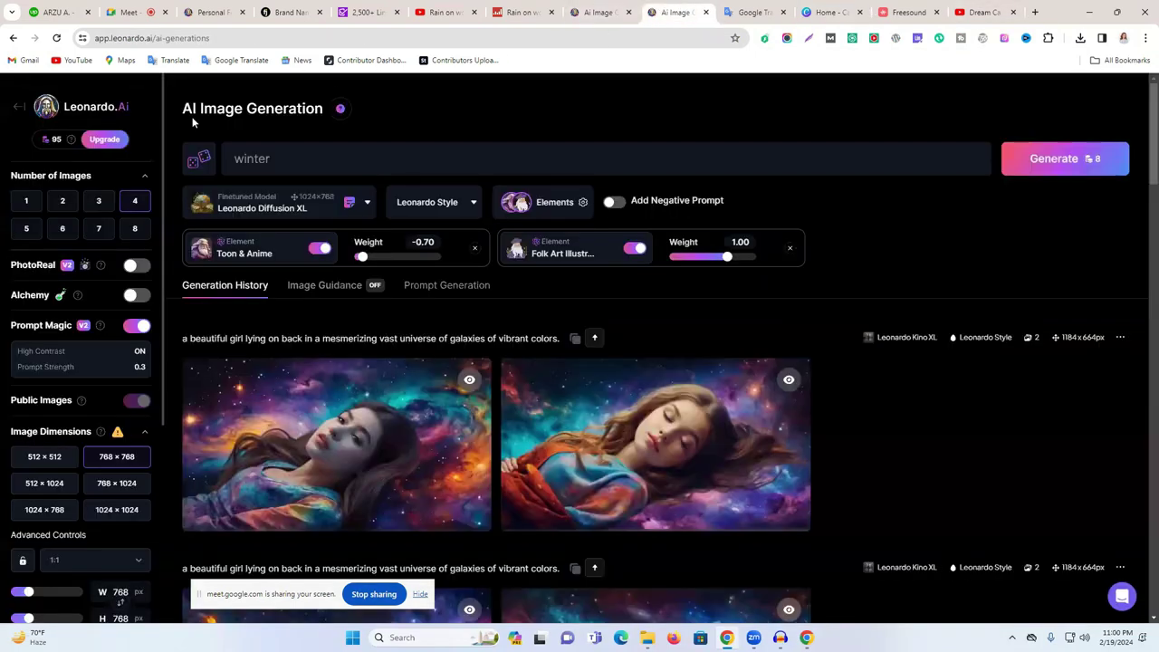
{"action": "left_click", "coordinate": [65, 113]}
{"action": "scroll", "coordinate": [779, 353], "scroll_direction": "down", "scroll_amount": 5}
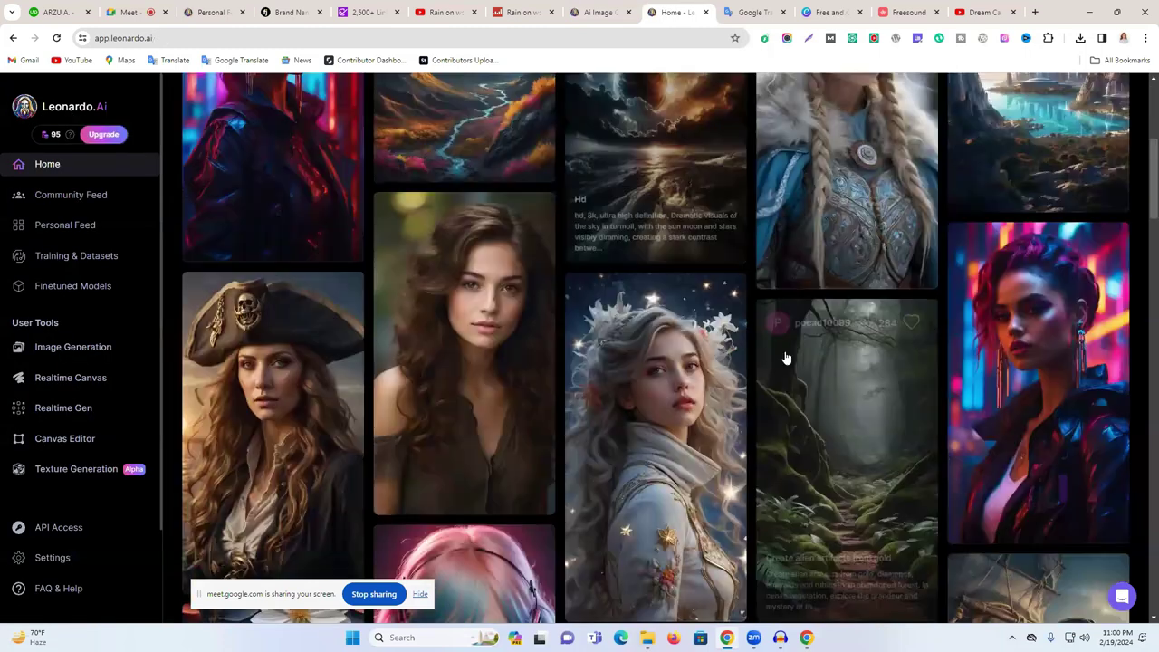
{"action": "scroll", "coordinate": [786, 359], "scroll_direction": "down", "scroll_amount": 5}
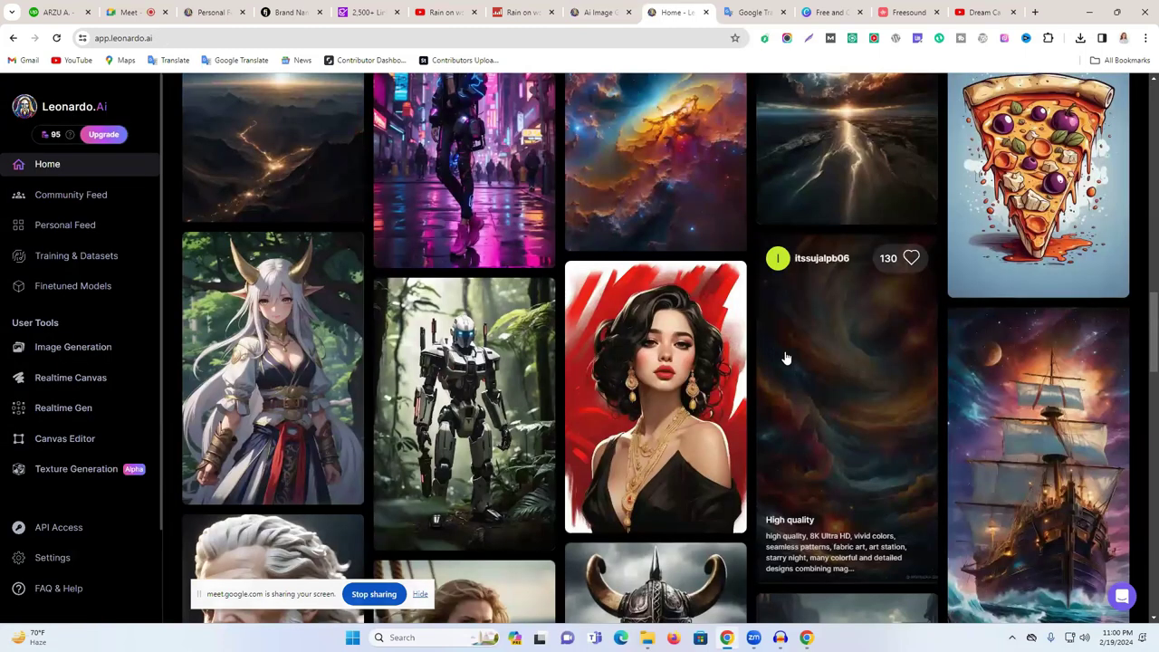
{"action": "scroll", "coordinate": [786, 358], "scroll_direction": "down", "scroll_amount": 5}
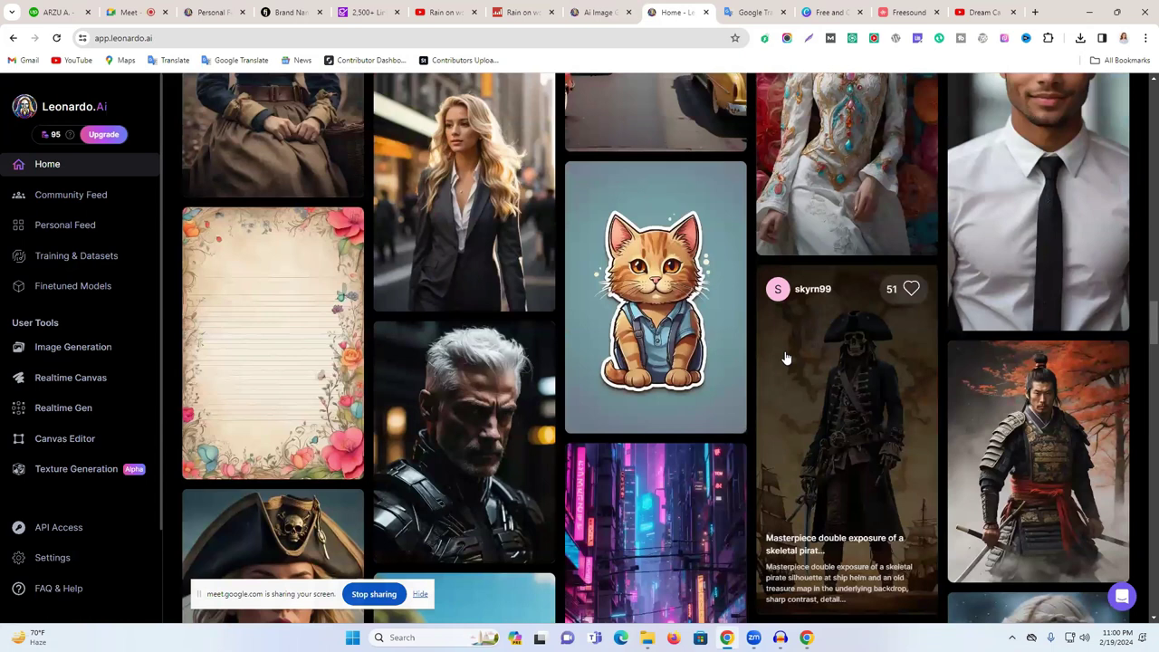
{"action": "scroll", "coordinate": [786, 359], "scroll_direction": "down", "scroll_amount": 5}
{"action": "left_click", "coordinate": [992, 12]}
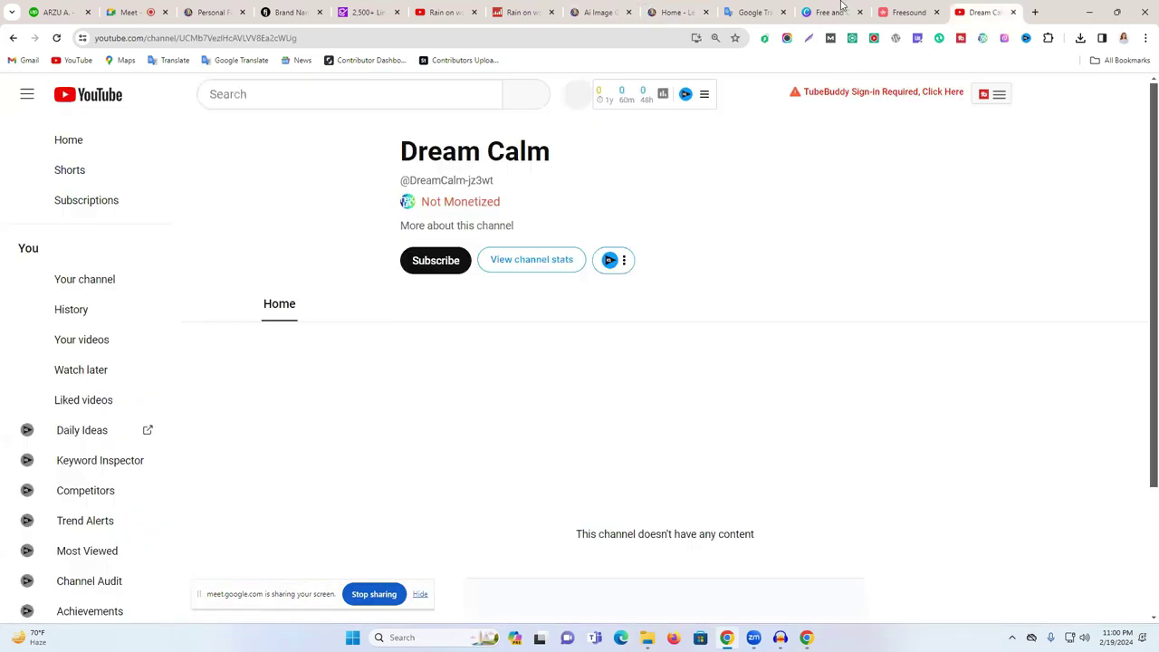
{"action": "left_click", "coordinate": [831, 12]}
{"action": "scroll", "coordinate": [792, 442], "scroll_direction": "down", "scroll_amount": 2}
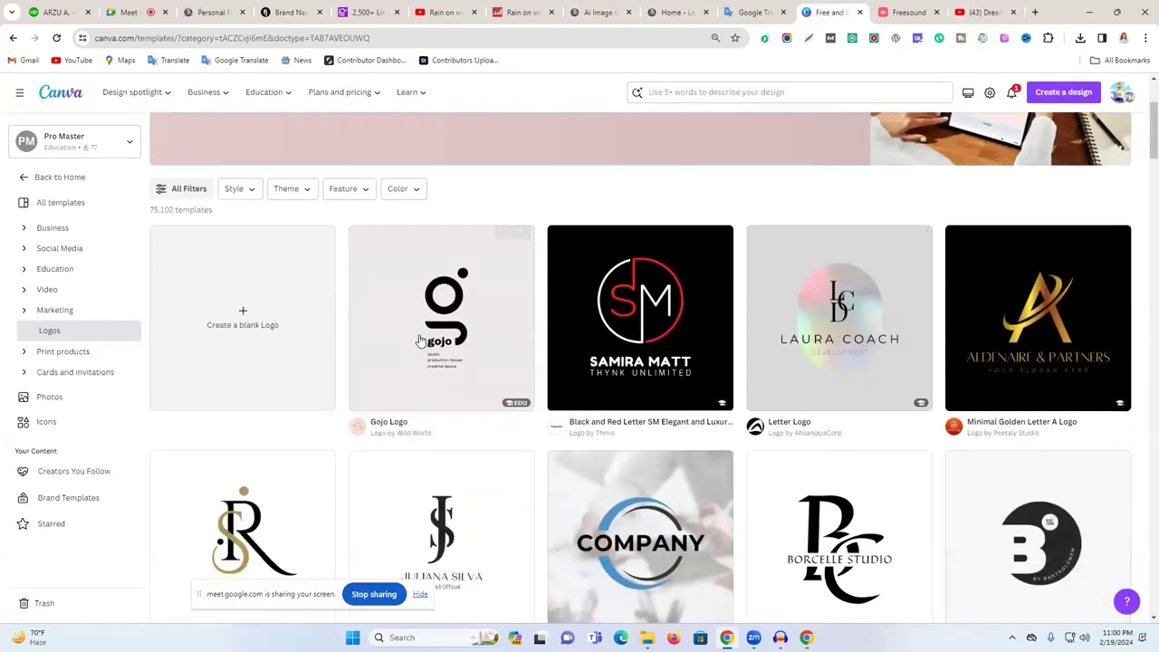
{"action": "left_click", "coordinate": [290, 321]}
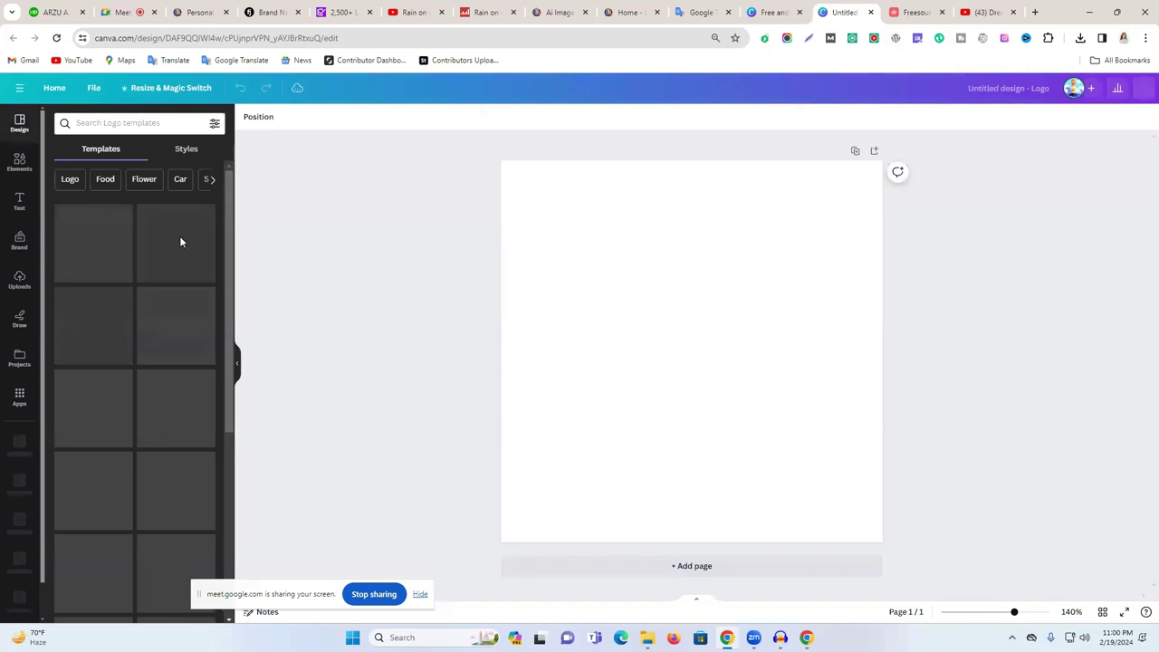
- Apply the Bailey Moon baby-sleep template found by searching 'baby slpe', selecting its name text
{"action": "scroll", "coordinate": [161, 284], "scroll_direction": "down", "scroll_amount": 3}
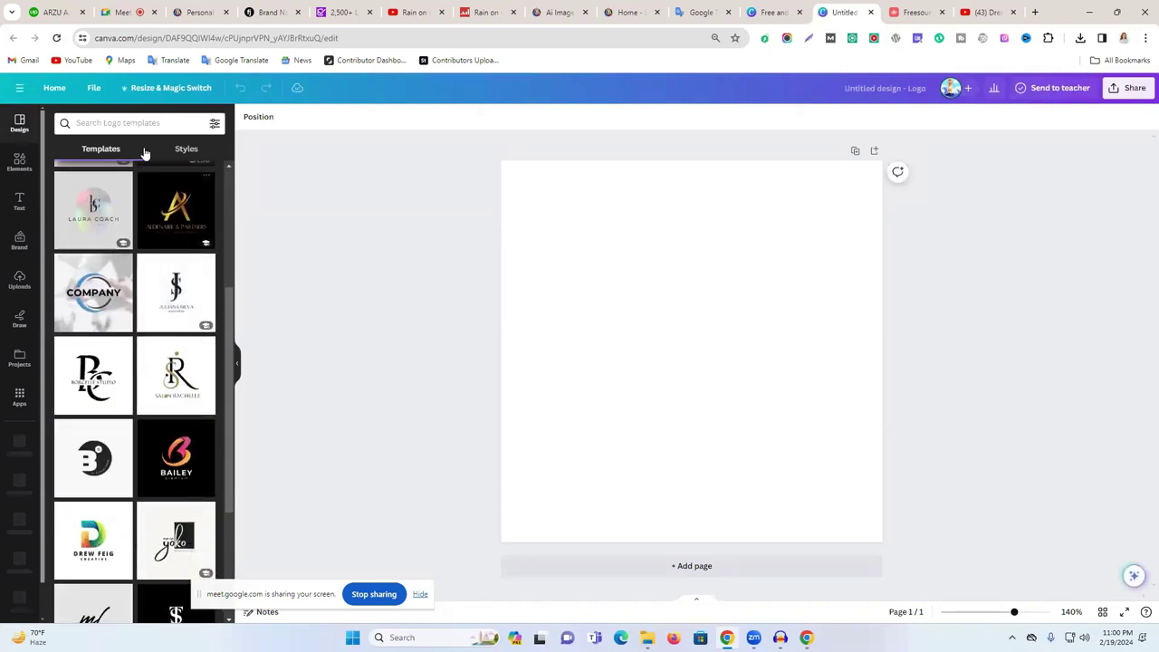
{"action": "left_click", "coordinate": [138, 124]}
{"action": "type", "text": "bab"}
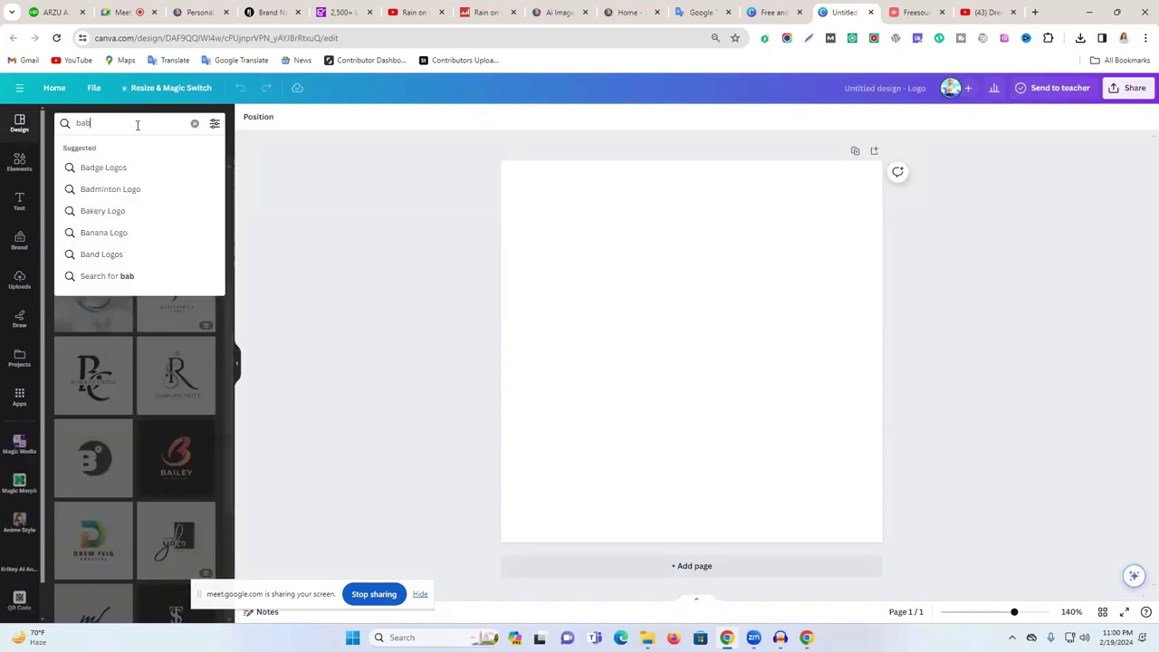
{"action": "type", "text": "y slp"}
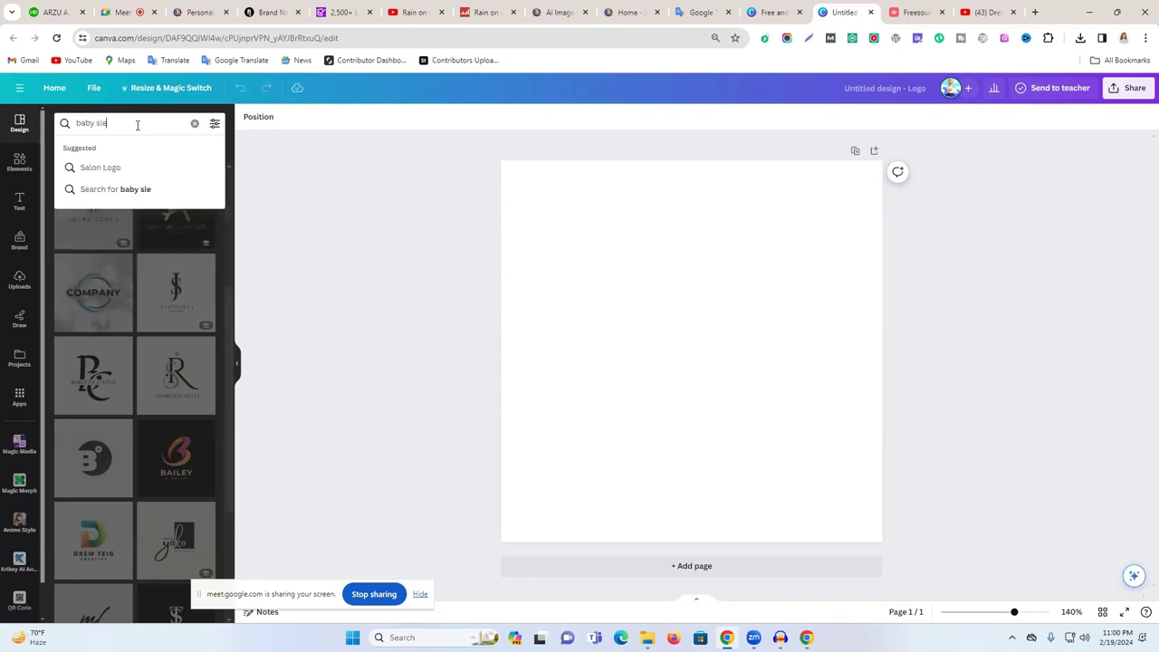
{"action": "type", "text": "ep"}
{"action": "key", "text": "Return"}
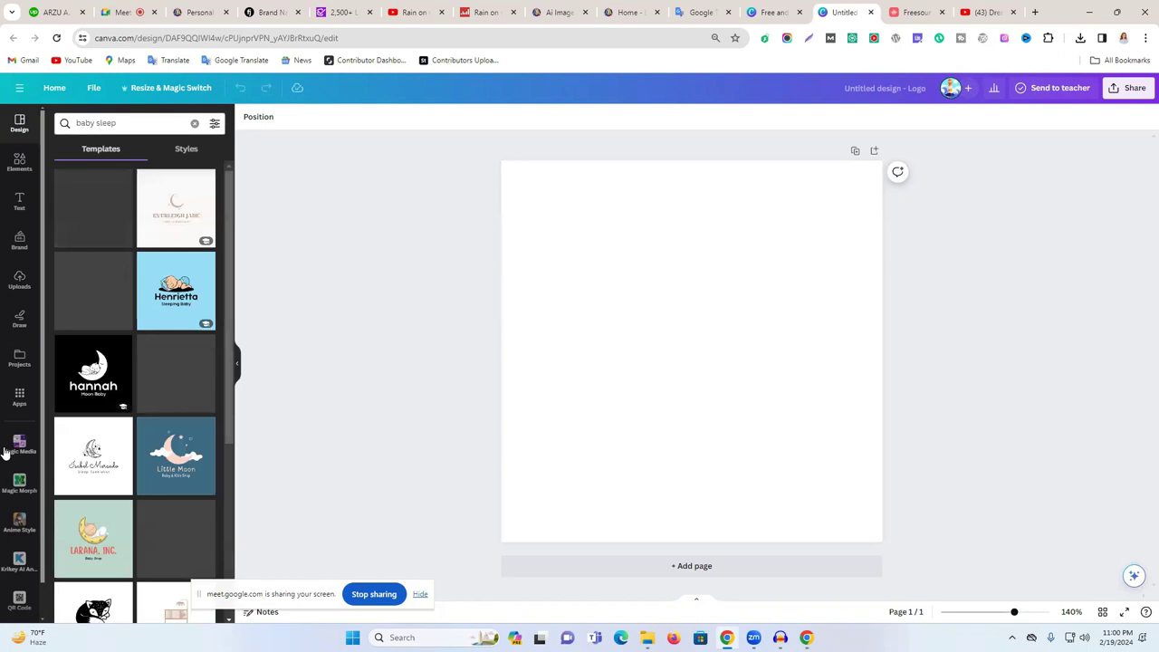
{"action": "left_click", "coordinate": [93, 208]}
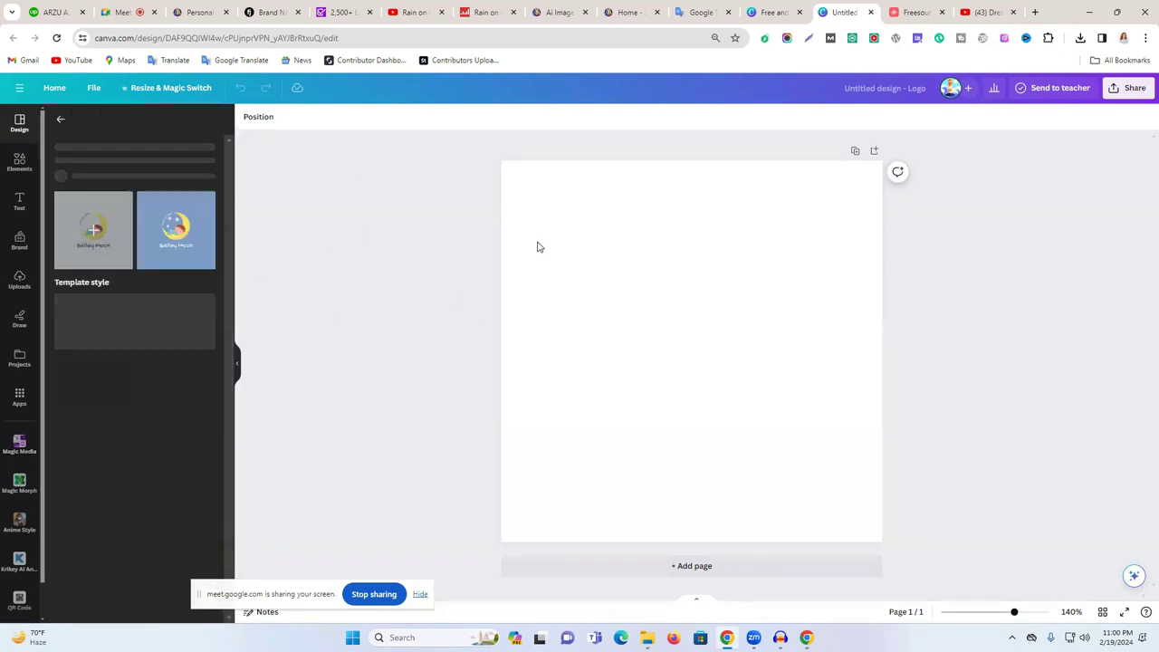
{"action": "left_click", "coordinate": [96, 303]}
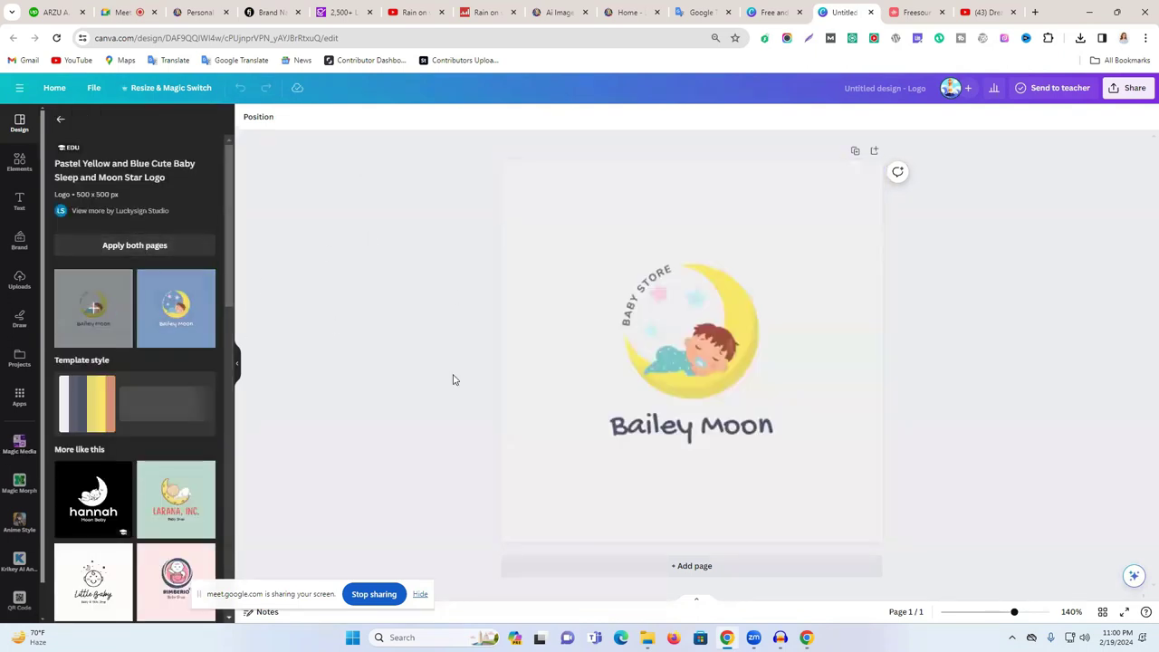
{"action": "triple_click", "coordinate": [688, 432]}
- Replace the logo name with DreamCalm and nudge it slightly upward
{"action": "type", "text": "DreamCalm"}
{"action": "left_click", "coordinate": [931, 393]}
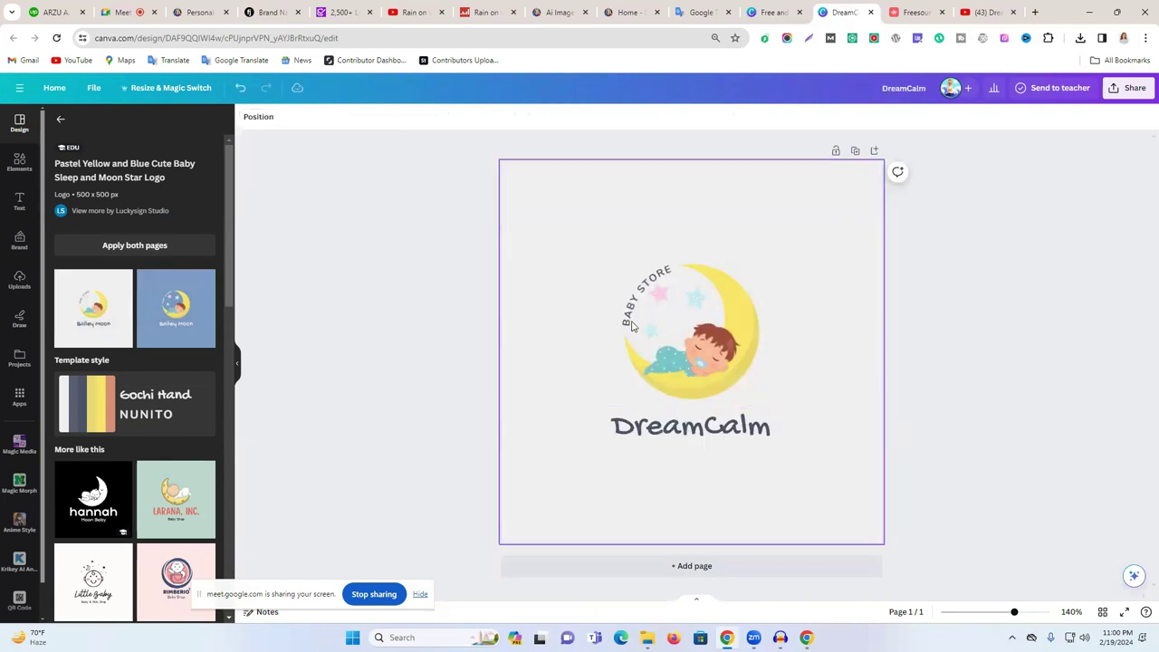
{"action": "left_click", "coordinate": [642, 308]}
{"action": "left_click", "coordinate": [644, 299]}
{"action": "double_click", "coordinate": [649, 288]}
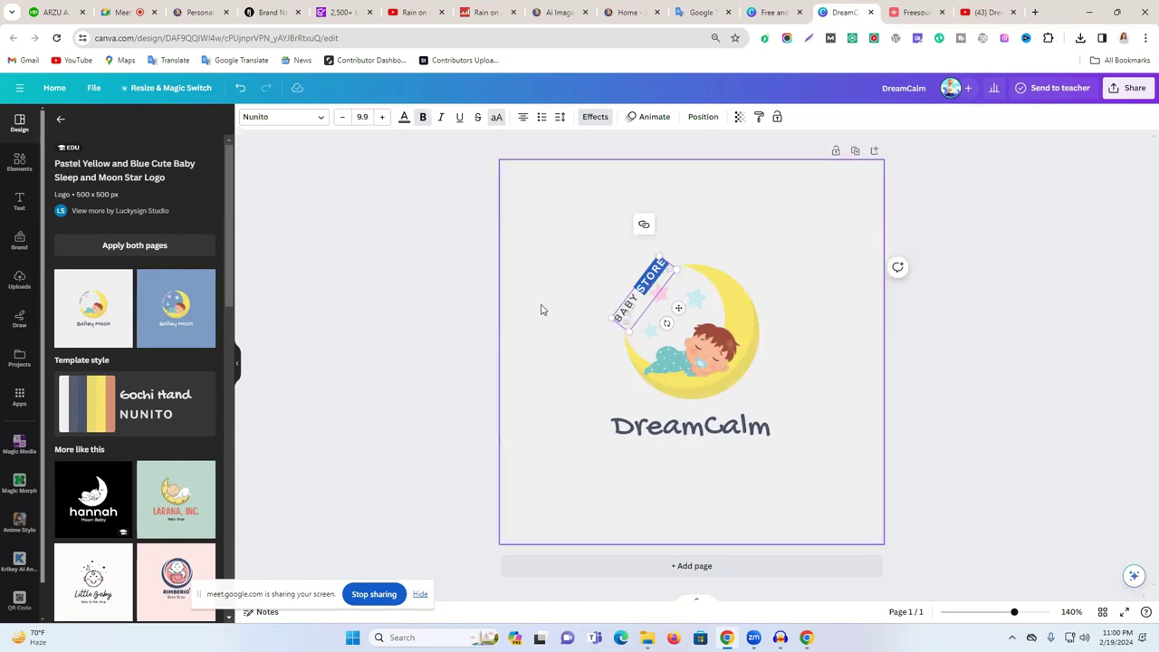
{"action": "left_click", "coordinate": [694, 433]}
{"action": "left_click", "coordinate": [707, 425]}
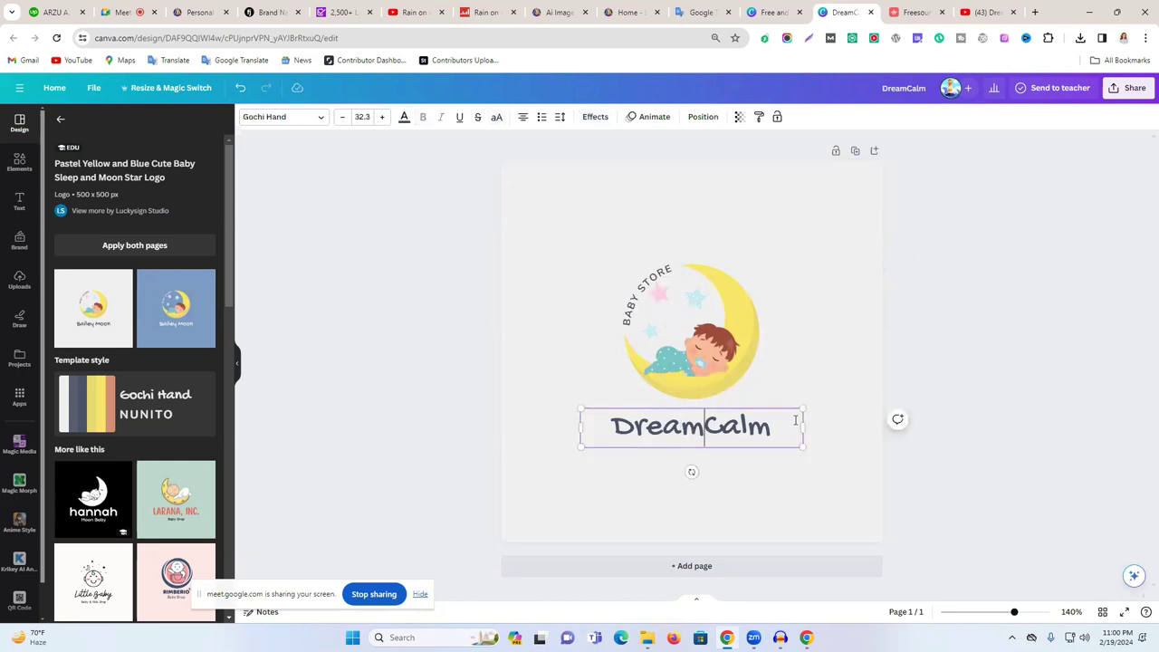
{"action": "left_click", "coordinate": [951, 381]}
{"action": "left_click_drag", "start_coordinate": [714, 443], "coordinate": [708, 423]}
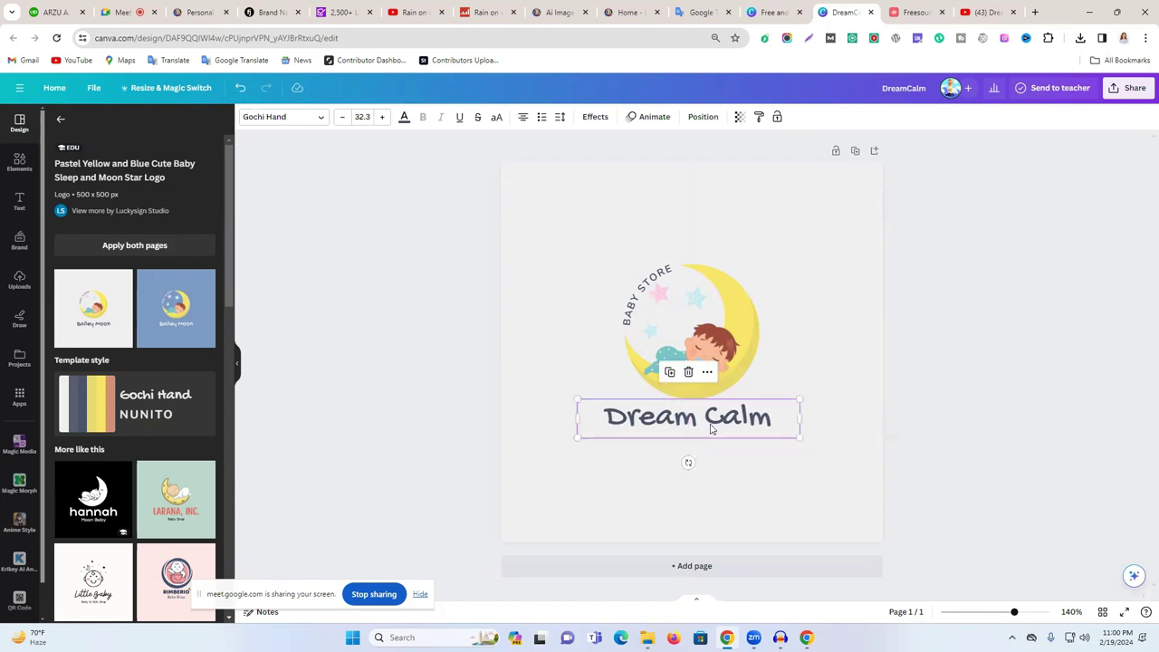
- Change the curved BABY STORE text to BABY MUSIC
{"action": "left_click", "coordinate": [644, 285]}
{"action": "double_click", "coordinate": [644, 283]}
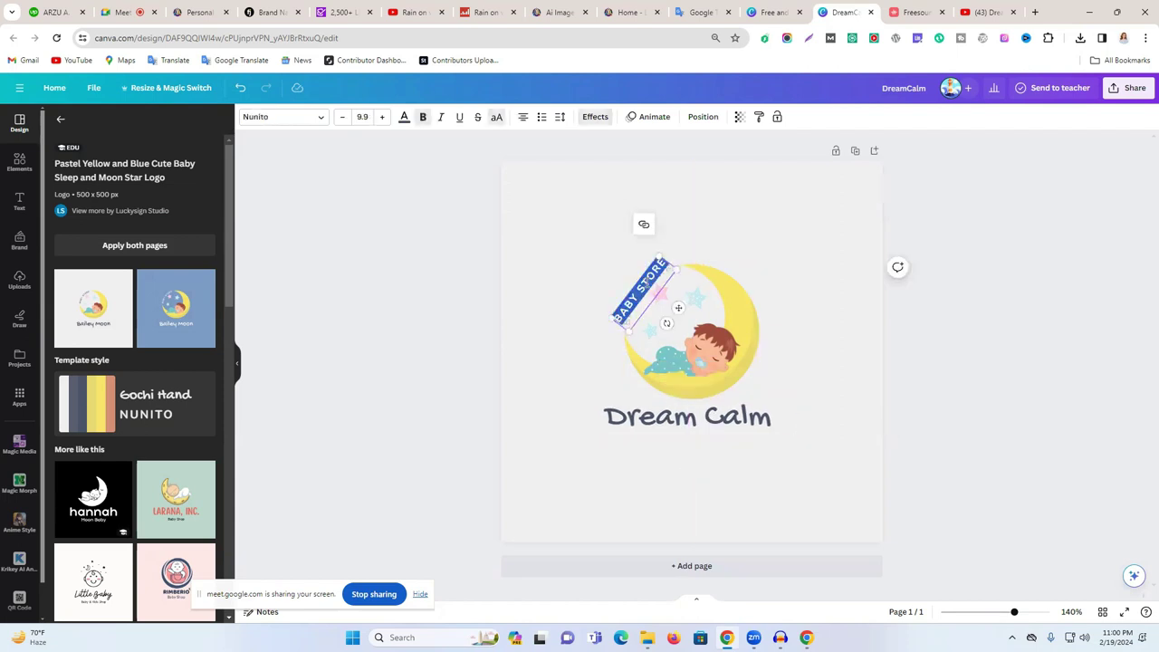
{"action": "type", "text": "MUSIC"}
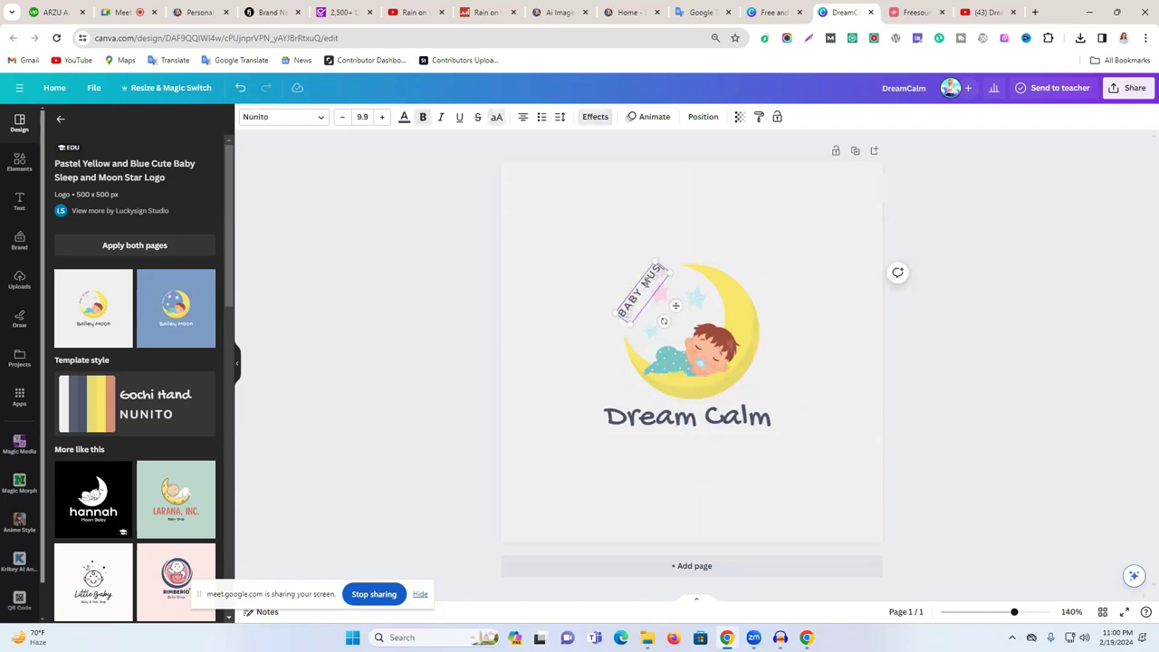
{"action": "left_click", "coordinate": [910, 371]}
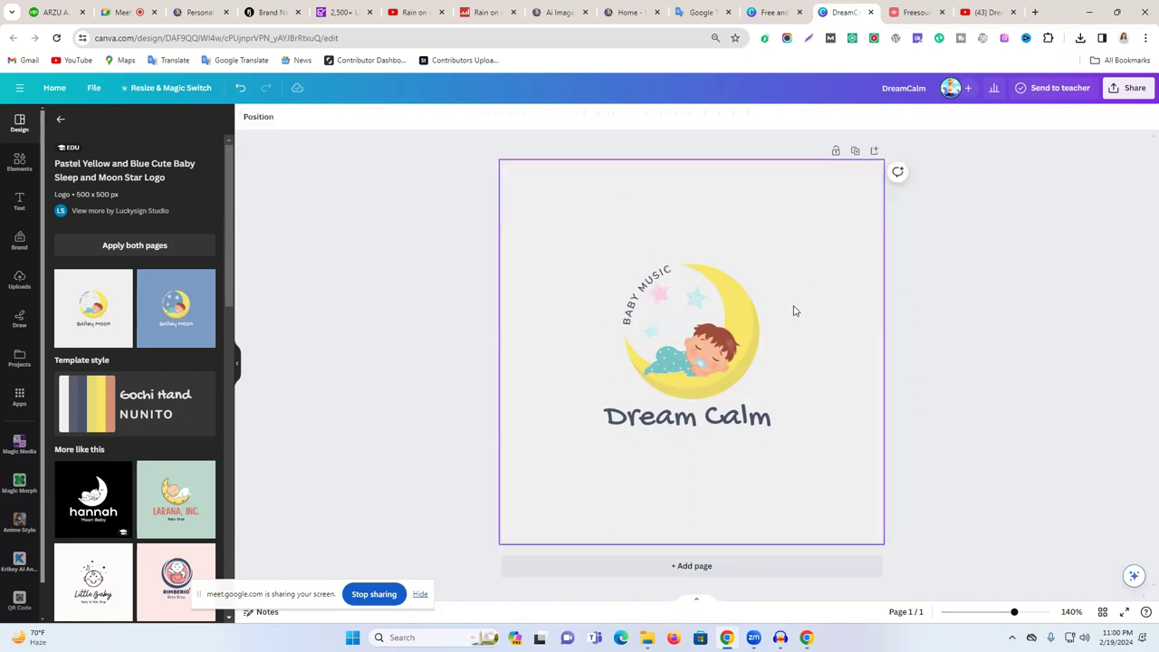
- Download the Dream Calm logo as a PNG file
{"action": "left_click", "coordinate": [1128, 88]}
{"action": "left_click", "coordinate": [993, 361]}
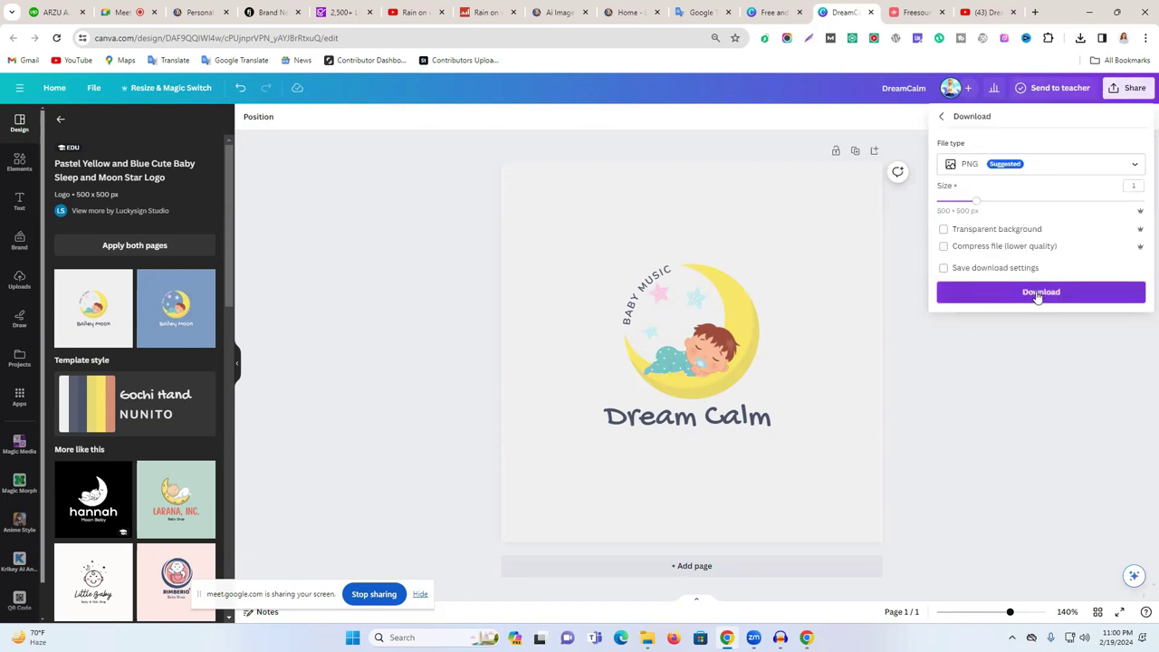
{"action": "left_click", "coordinate": [1037, 293]}
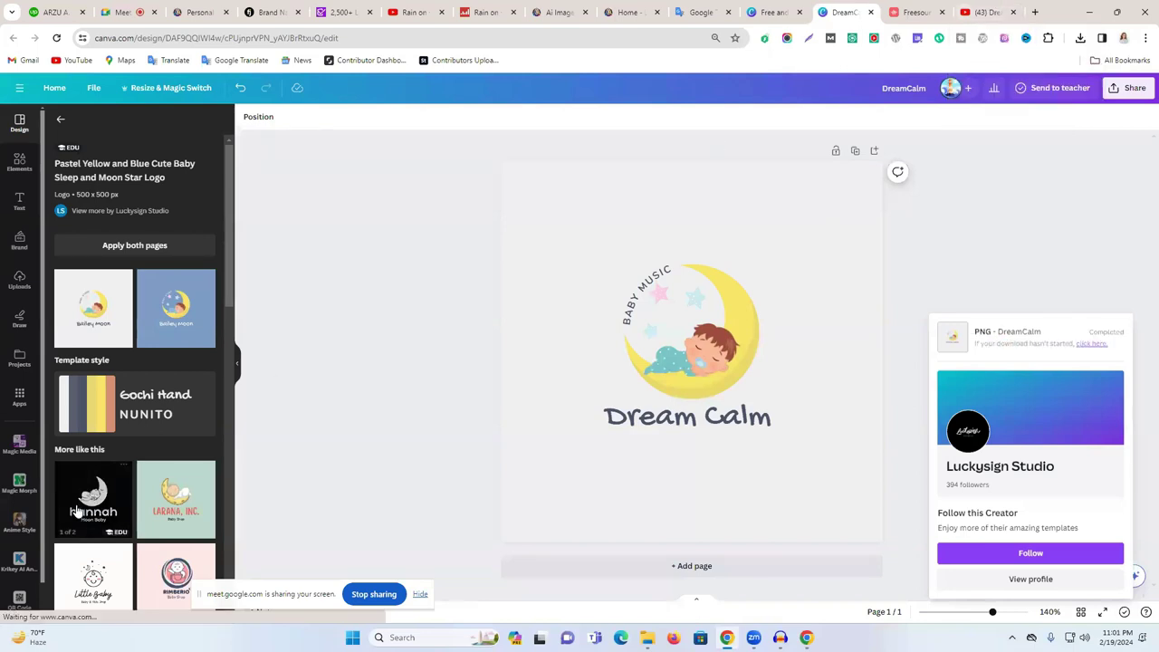
{"action": "scroll", "coordinate": [127, 471], "scroll_direction": "down", "scroll_amount": 5}
{"action": "scroll", "coordinate": [130, 459], "scroll_direction": "down", "scroll_amount": 2}
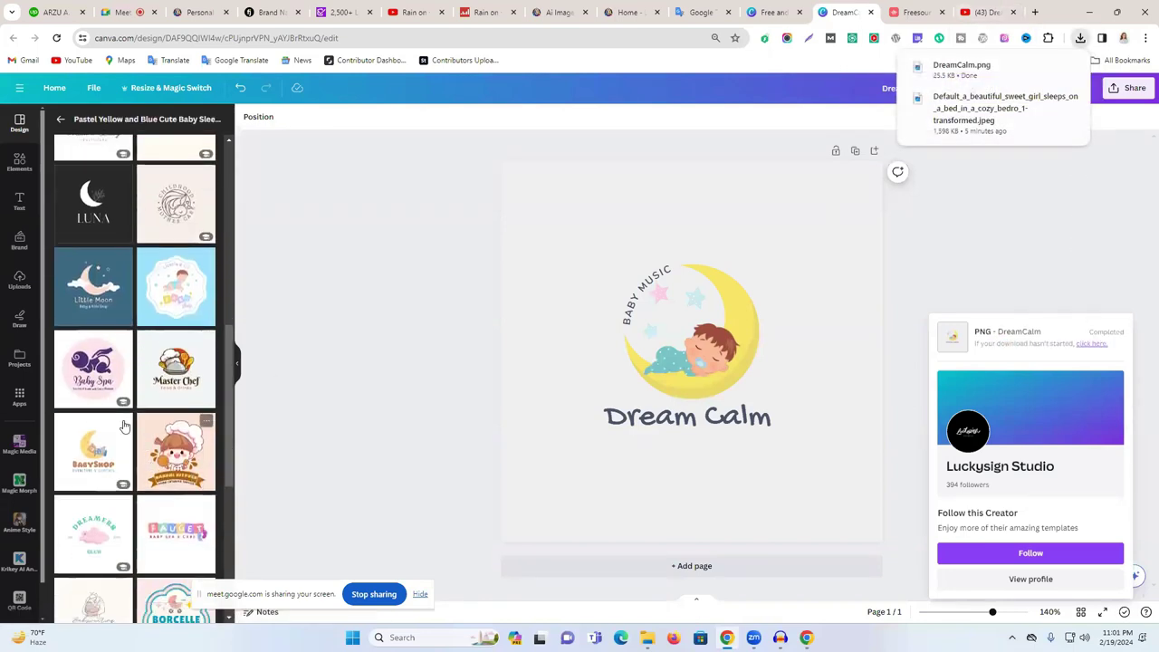
{"action": "scroll", "coordinate": [134, 473], "scroll_direction": "down", "scroll_amount": 2}
{"action": "scroll", "coordinate": [134, 473], "scroll_direction": "down", "scroll_amount": 2}
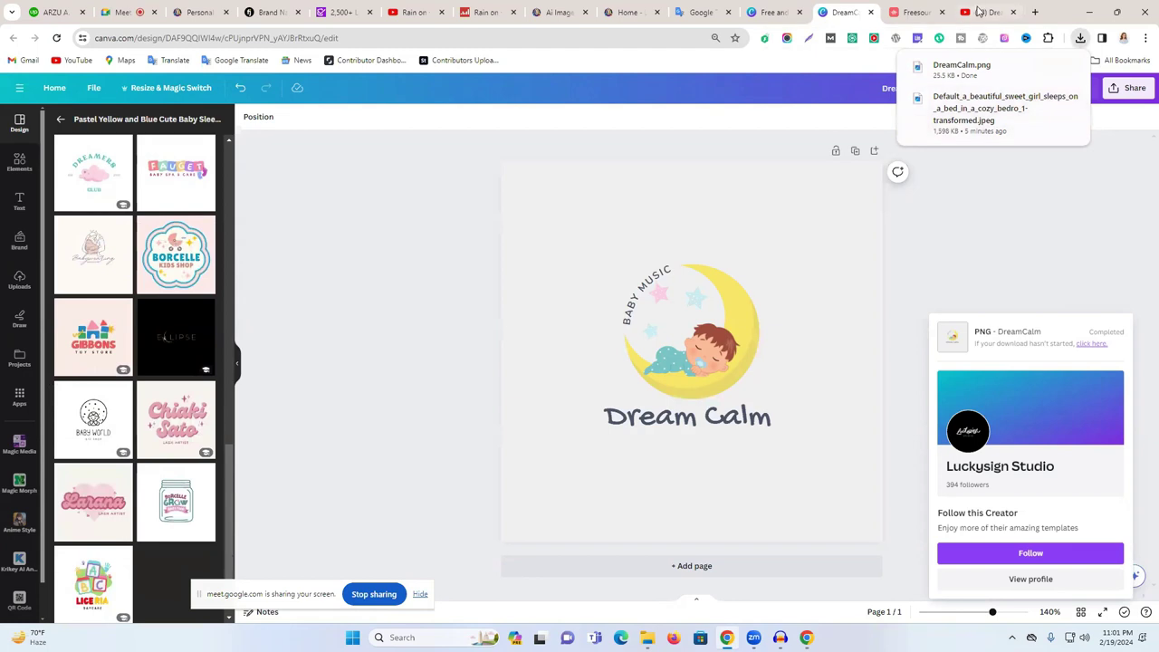
{"action": "left_click", "coordinate": [982, 12]}
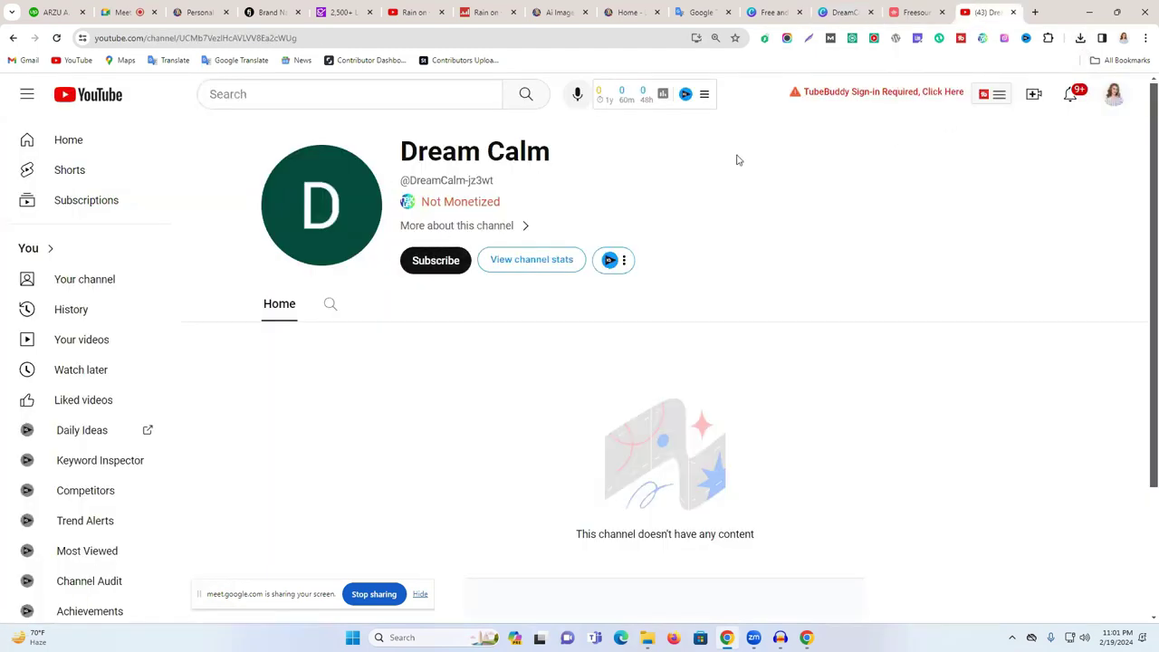
- Switch YouTube to the Dream Calm account and open its Customize channel page
{"action": "left_click", "coordinate": [1115, 94]}
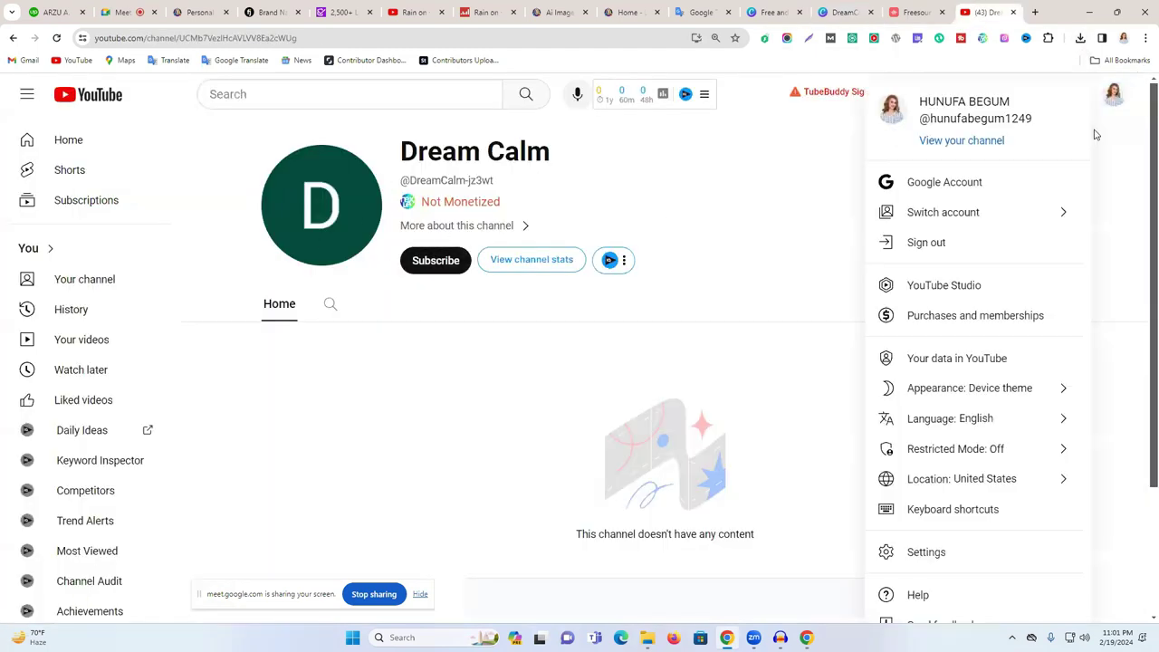
{"action": "left_click", "coordinate": [963, 216]}
{"action": "scroll", "coordinate": [981, 453], "scroll_direction": "down", "scroll_amount": 15}
{"action": "scroll", "coordinate": [982, 453], "scroll_direction": "down", "scroll_amount": 15}
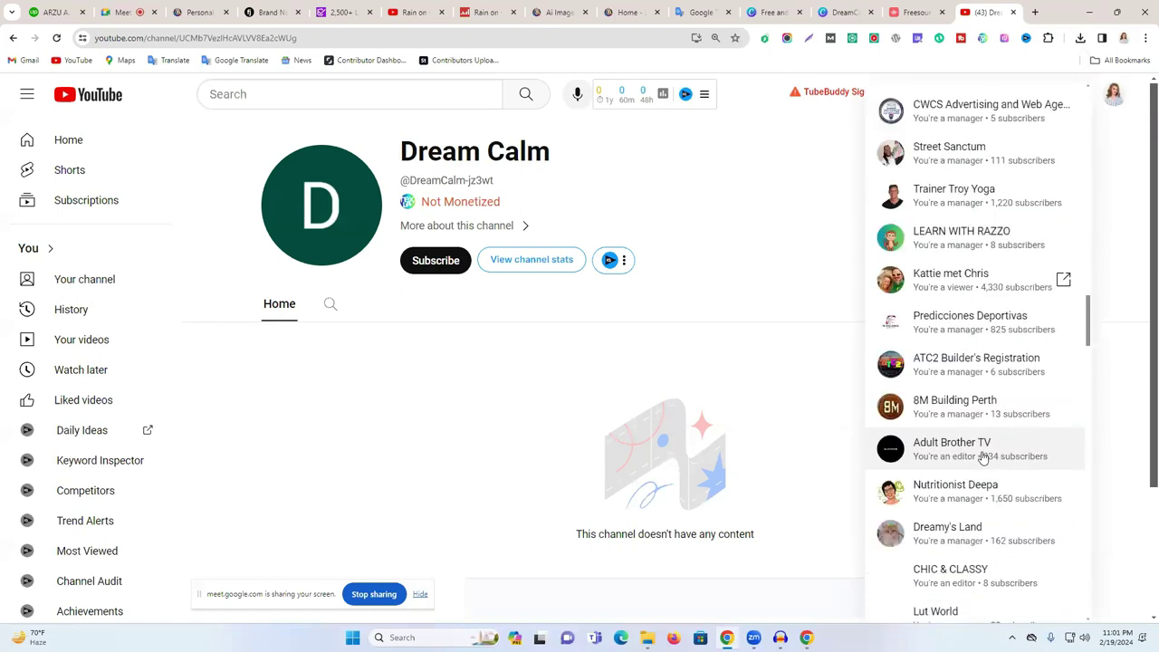
{"action": "scroll", "coordinate": [991, 479], "scroll_direction": "down", "scroll_amount": 4}
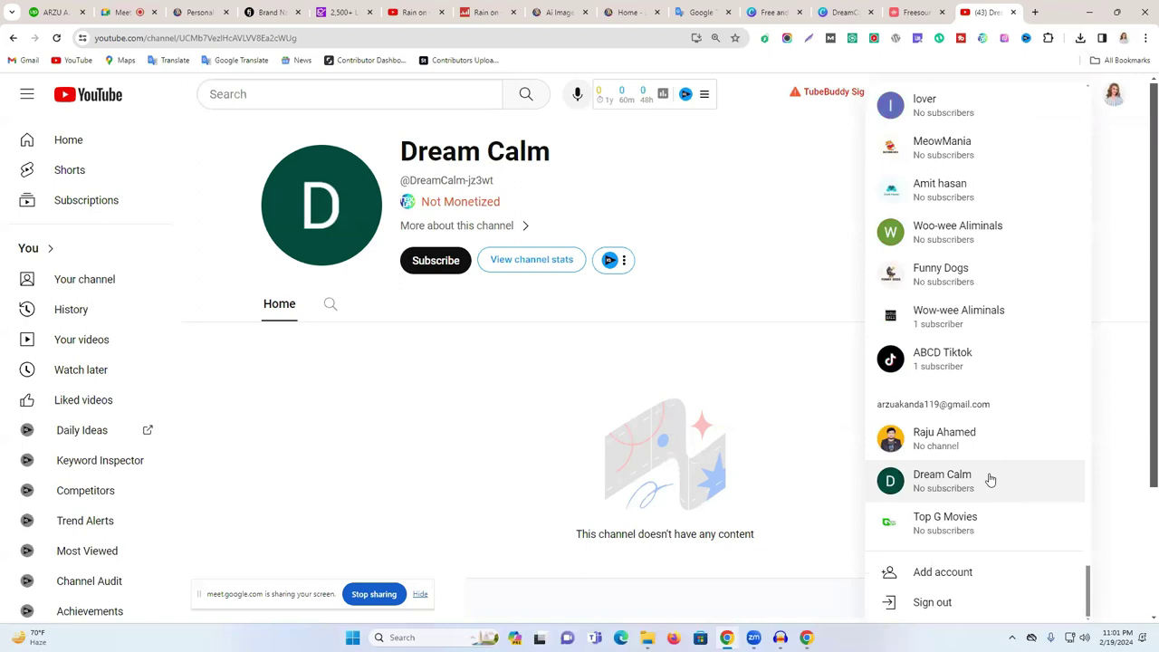
{"action": "left_click", "coordinate": [965, 480]}
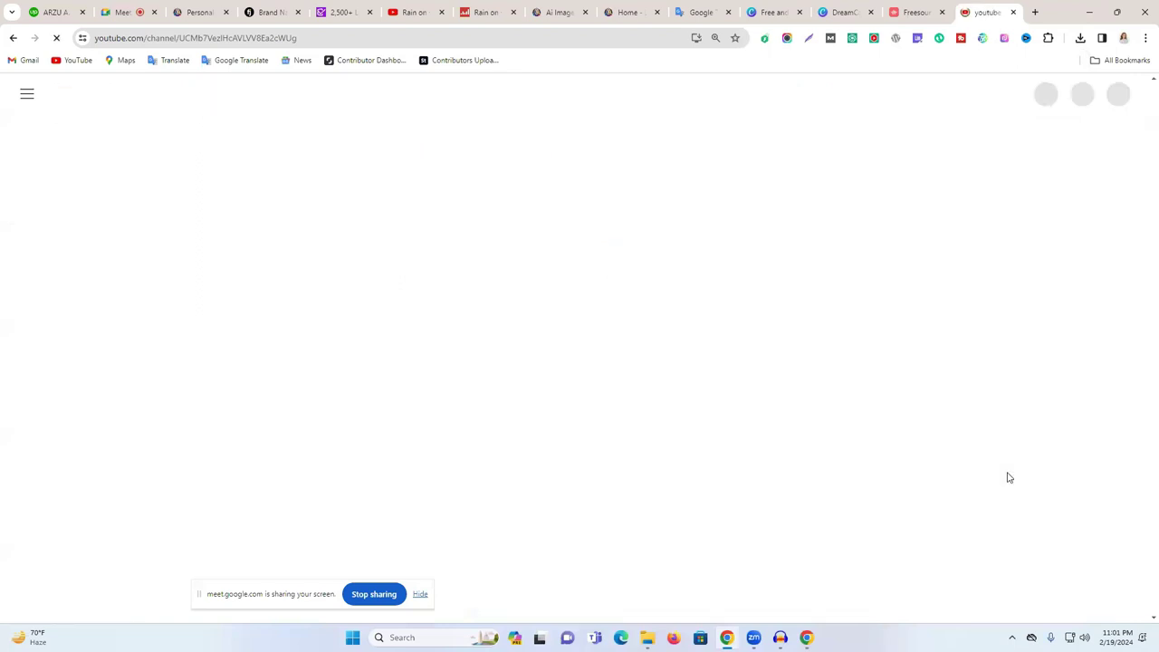
{"action": "left_click", "coordinate": [454, 241]}
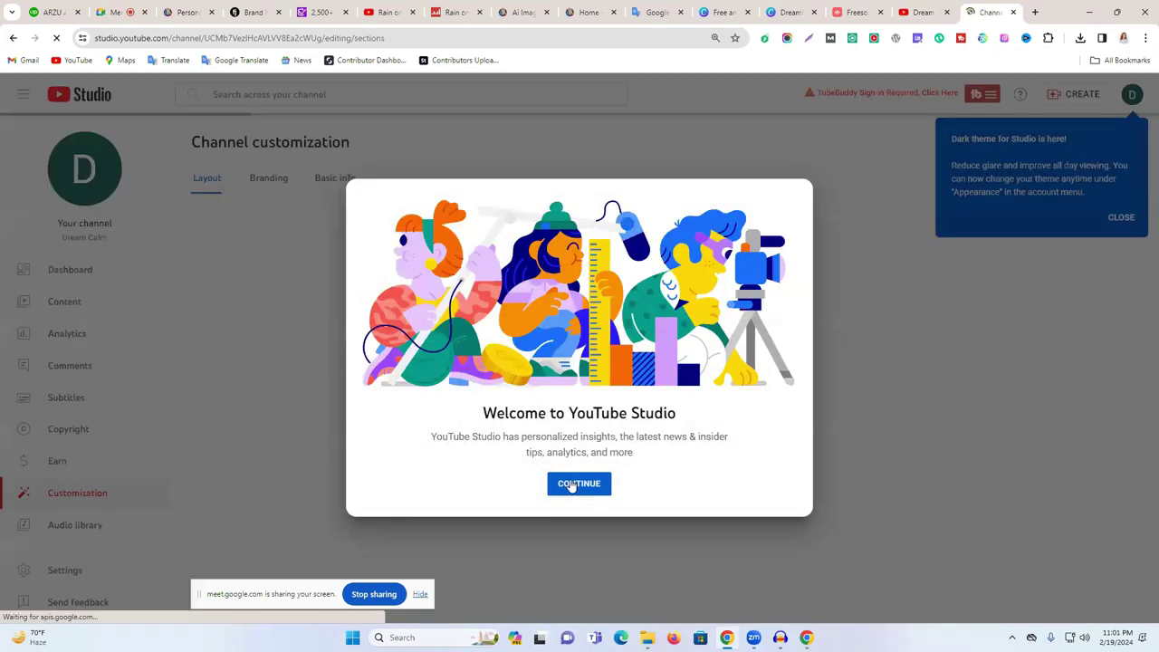
- Upload DreamCalm.png as the Dream Calm profile picture, cropped tightly around the logo
{"action": "left_click", "coordinate": [571, 485]}
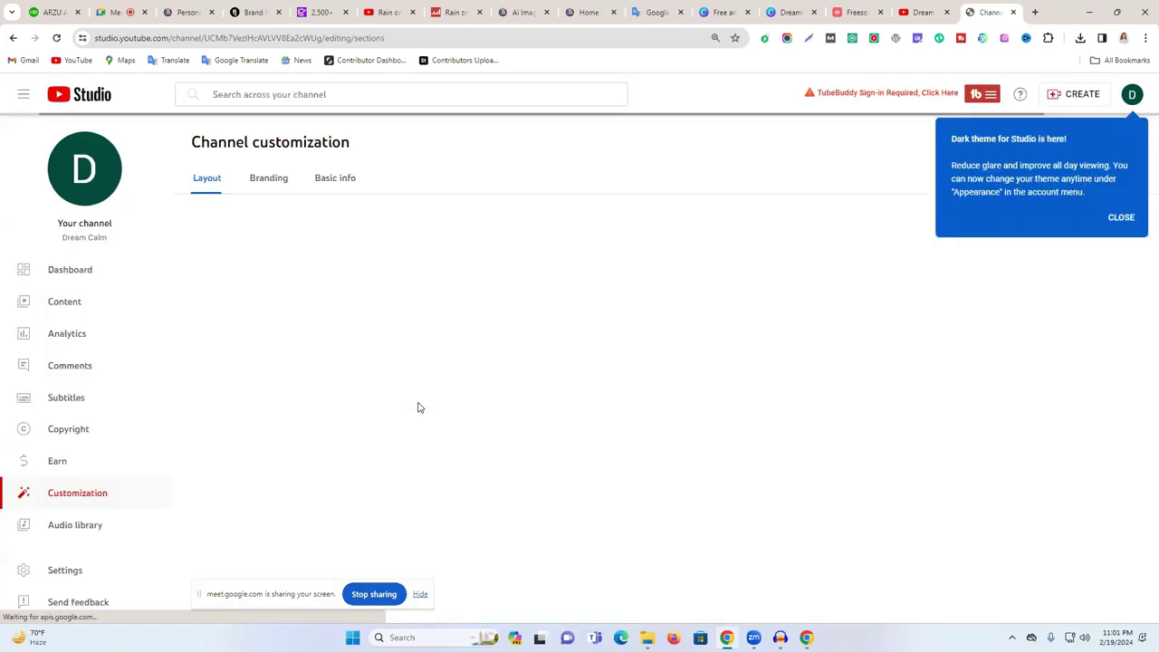
{"action": "left_click", "coordinate": [258, 187]}
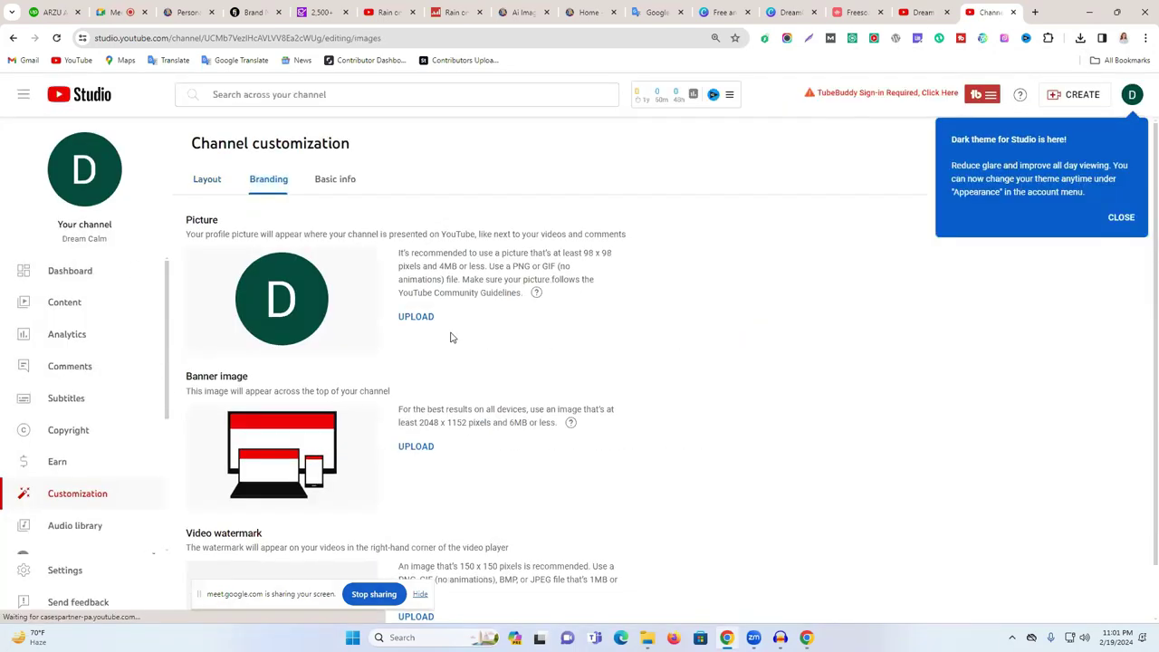
{"action": "left_click", "coordinate": [418, 316]}
{"action": "left_click", "coordinate": [131, 140]}
{"action": "left_click", "coordinate": [477, 305]}
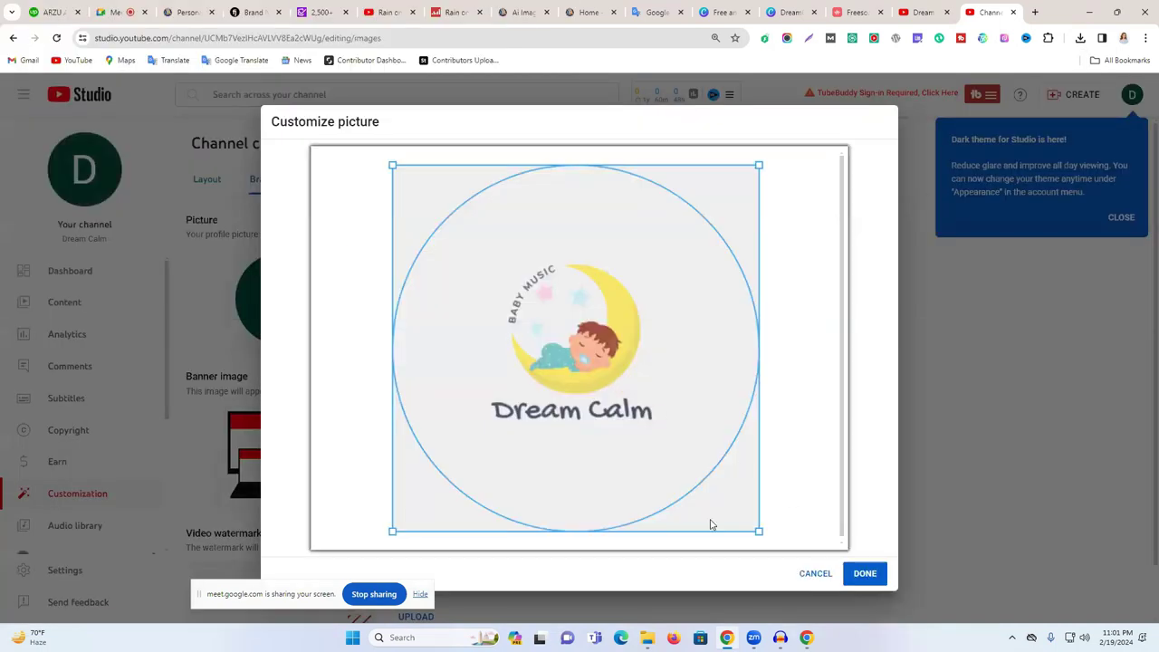
{"action": "left_click_drag", "start_coordinate": [759, 531], "coordinate": [724, 492]}
{"action": "left_click_drag", "start_coordinate": [615, 397], "coordinate": [638, 412]}
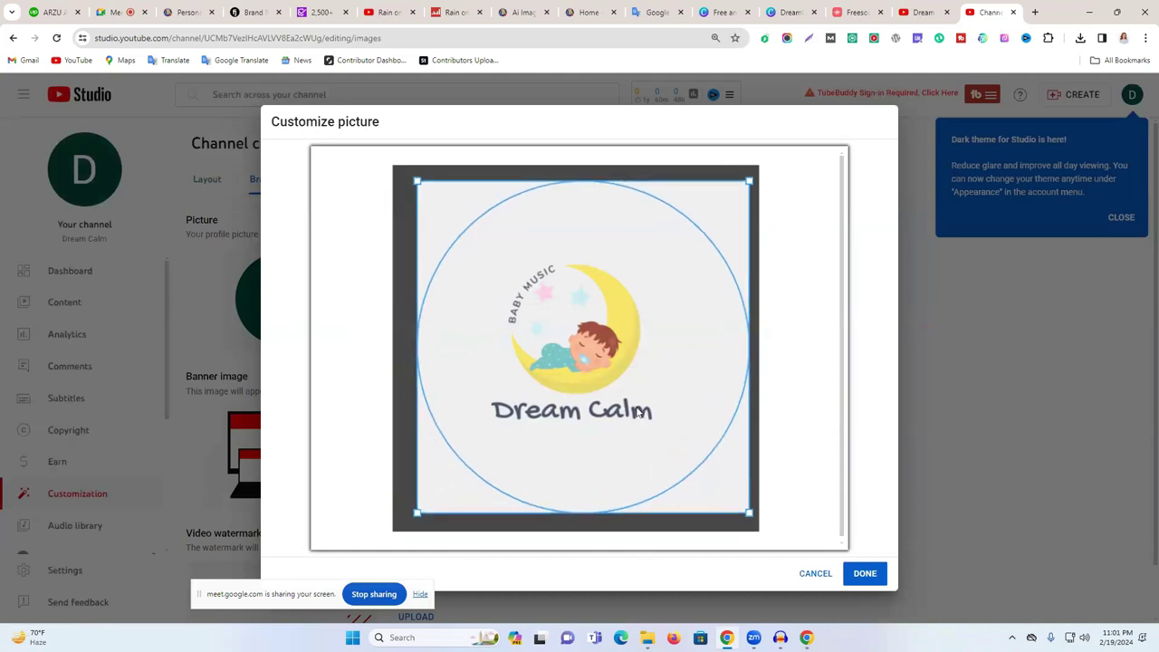
{"action": "left_click", "coordinate": [866, 576]}
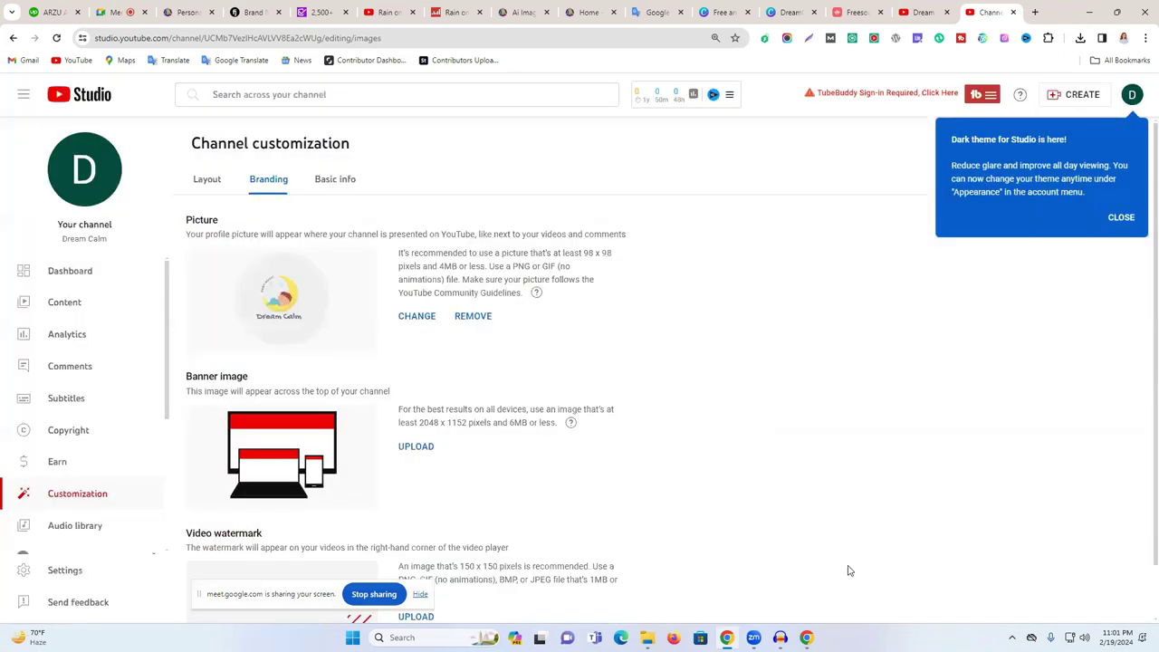
{"action": "left_click", "coordinate": [116, 12]}
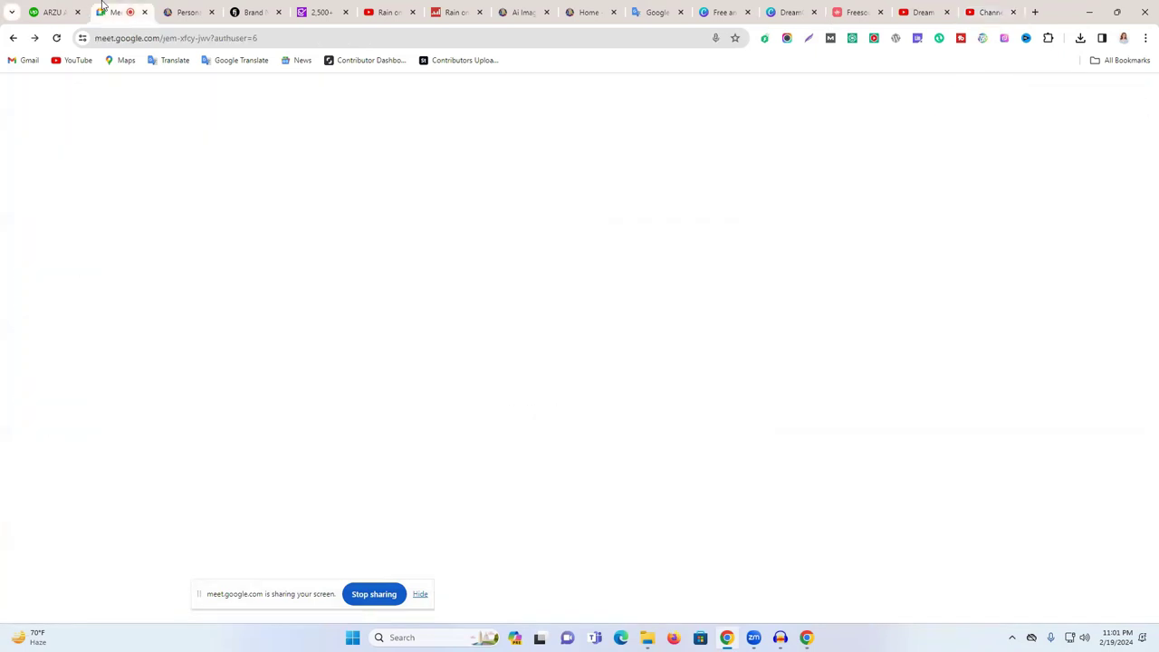
- Cycle through the browser tabs to RAIN ON WOMAN's videos and back to Dream Calm branding
{"action": "scroll", "coordinate": [1027, 342], "scroll_direction": "up", "scroll_amount": 3}
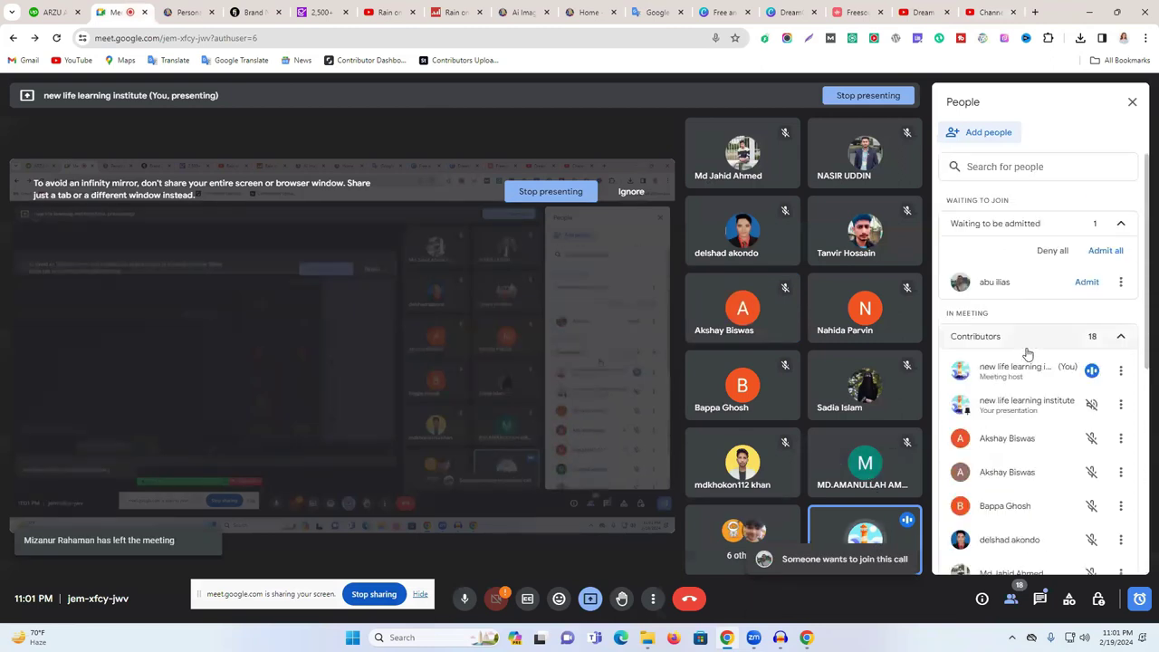
{"action": "left_click", "coordinate": [992, 7]}
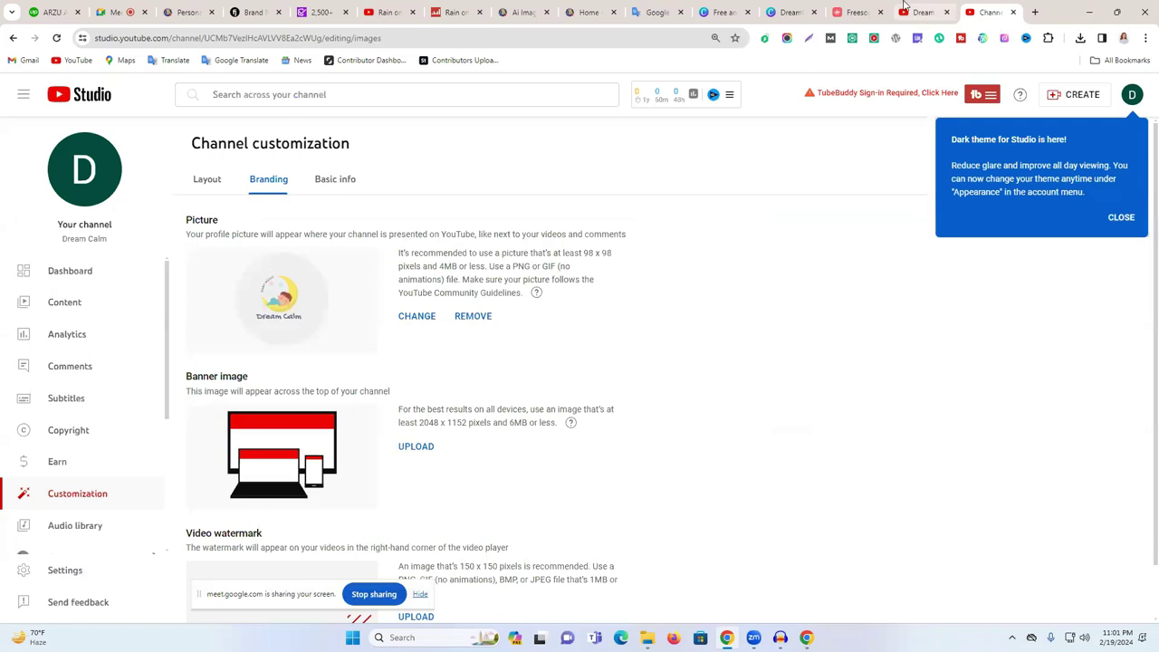
{"action": "left_click", "coordinate": [856, 9]}
{"action": "left_click", "coordinate": [790, 9]}
{"action": "left_click", "coordinate": [725, 7]}
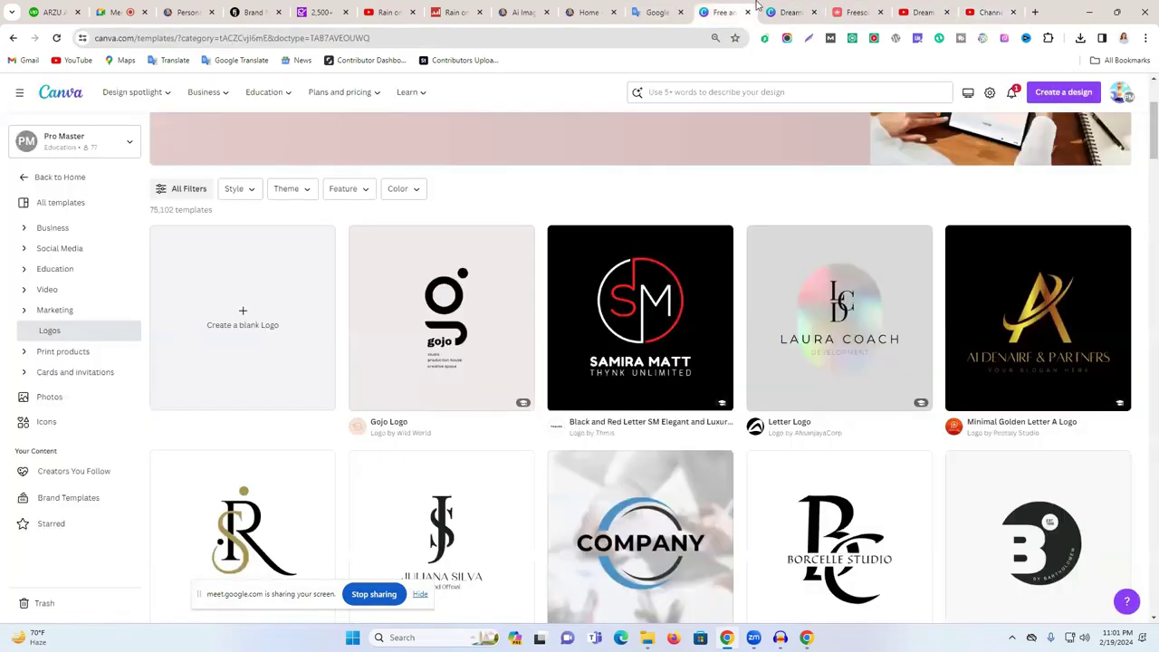
{"action": "left_click", "coordinate": [407, 6]}
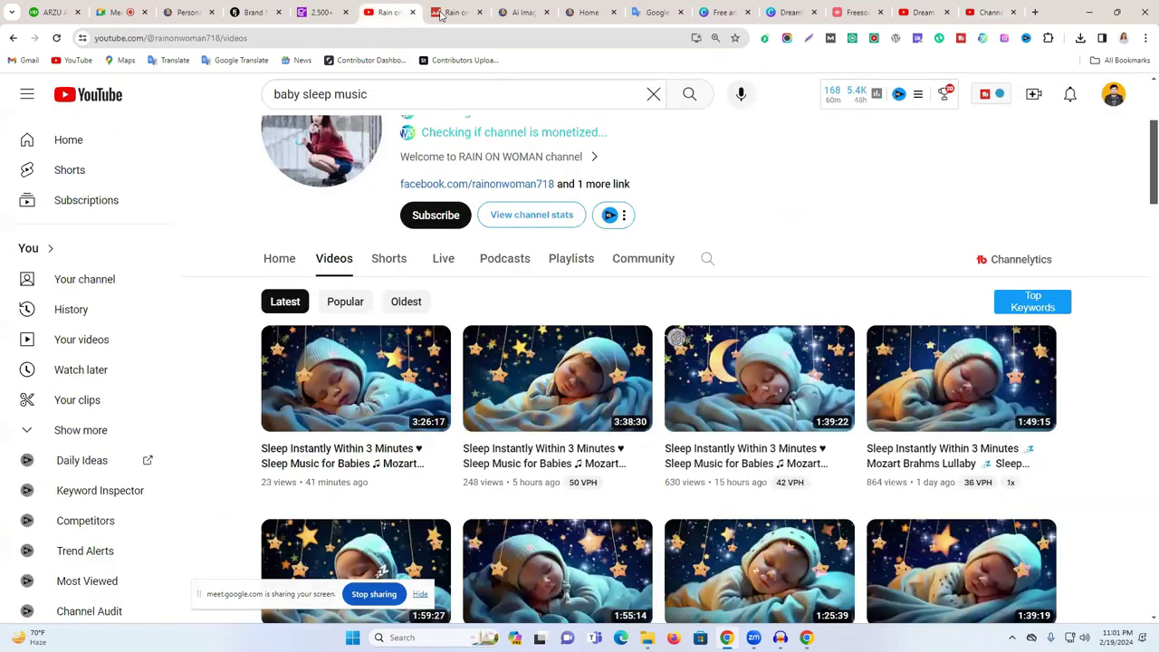
{"action": "left_click", "coordinate": [982, 8]}
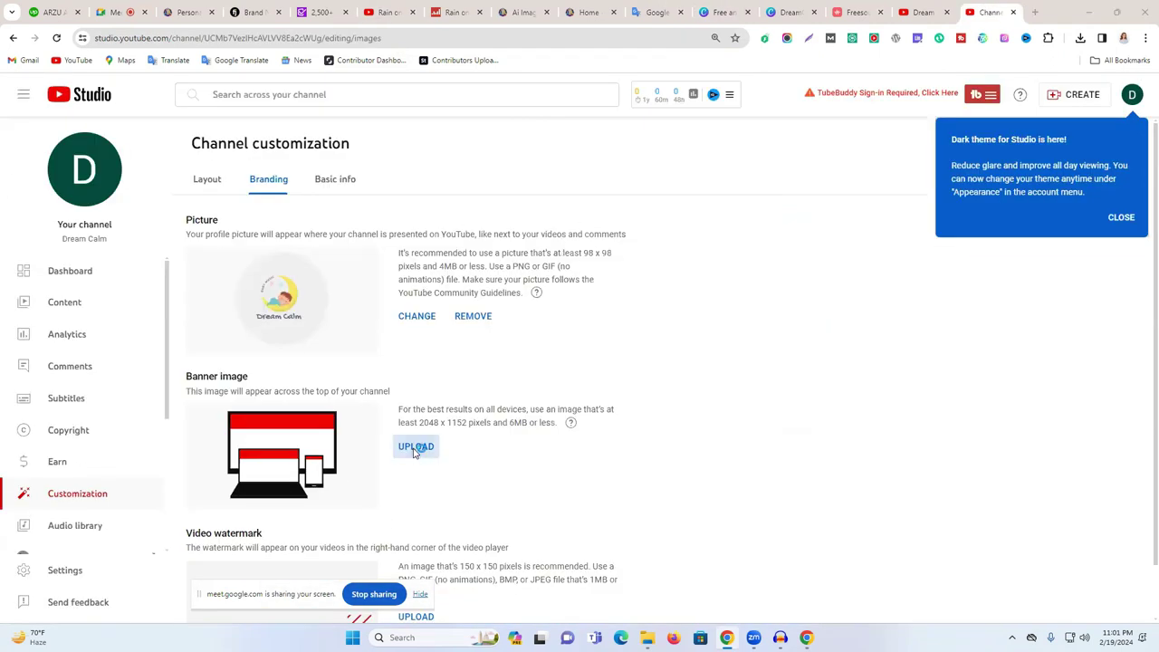
- Upload the sleeping-girl JPEG as the Dream Calm channel banner
{"action": "left_click", "coordinate": [416, 445]}
{"action": "left_click", "coordinate": [324, 165]}
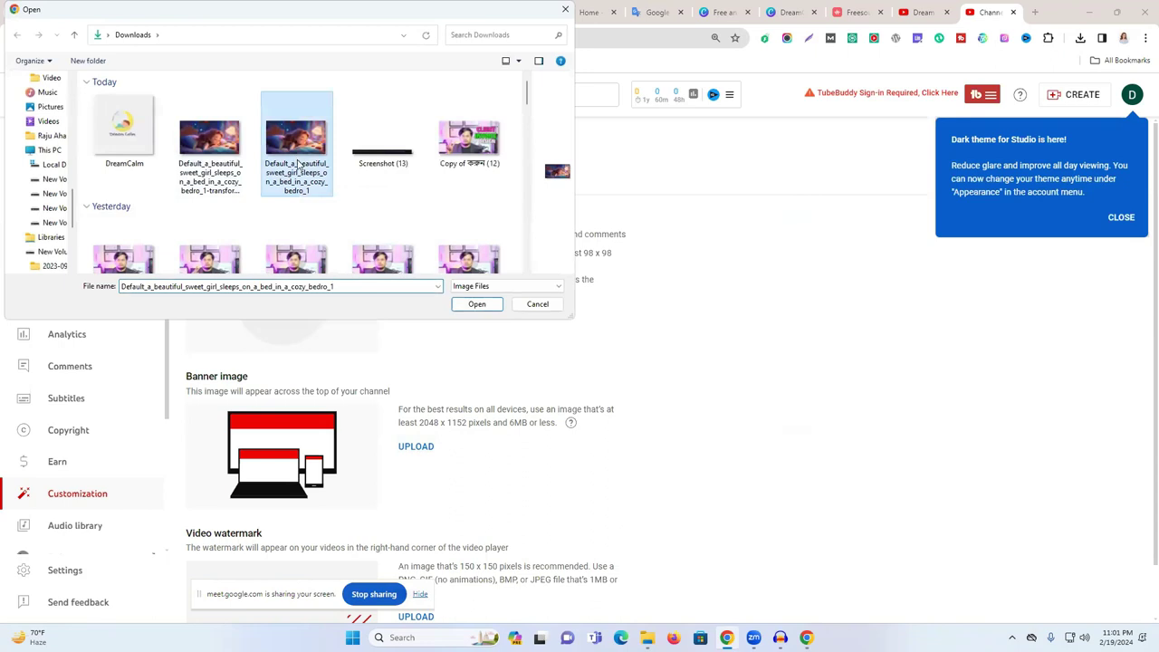
{"action": "left_click", "coordinate": [476, 304]}
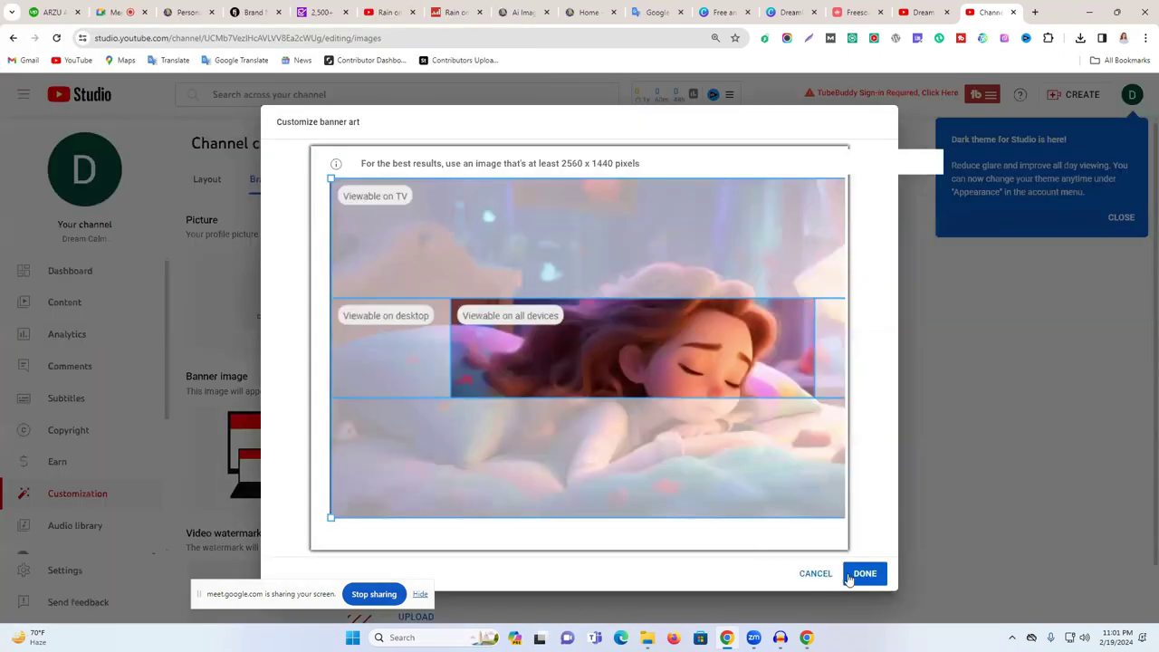
{"action": "left_click", "coordinate": [860, 575]}
- Publish the new profile picture and banner, then view the Dream Calm channel page
{"action": "scroll", "coordinate": [566, 404], "scroll_direction": "down", "scroll_amount": 1}
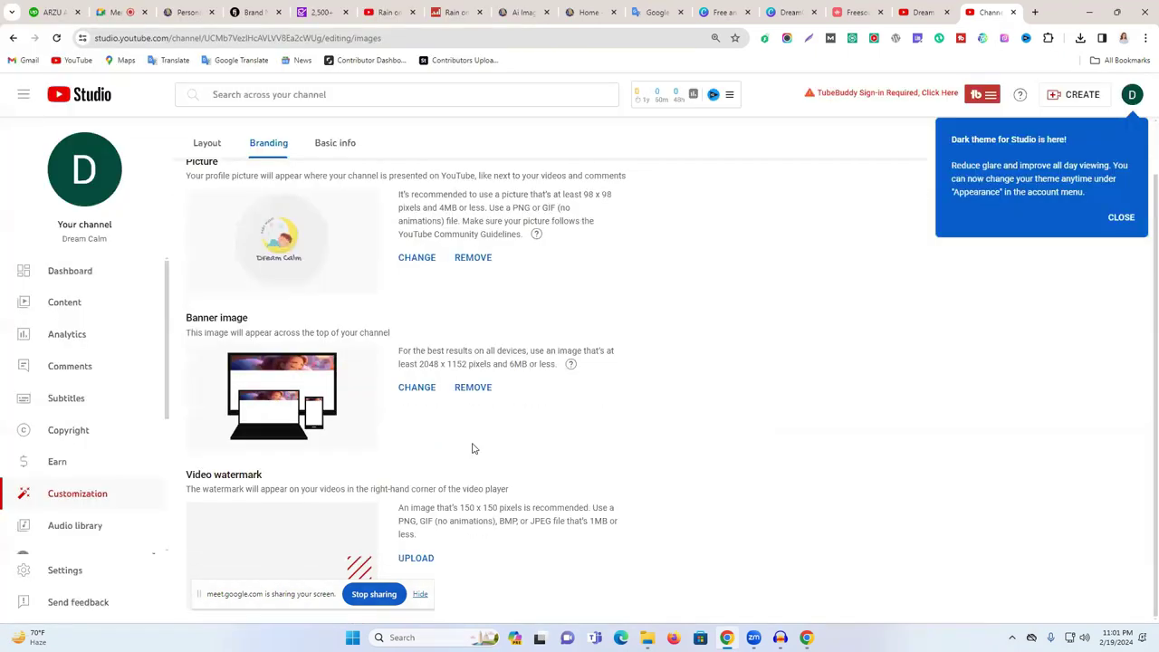
{"action": "left_click", "coordinate": [1123, 219]}
{"action": "left_click", "coordinate": [1100, 140]}
{"action": "left_click", "coordinate": [342, 315]}
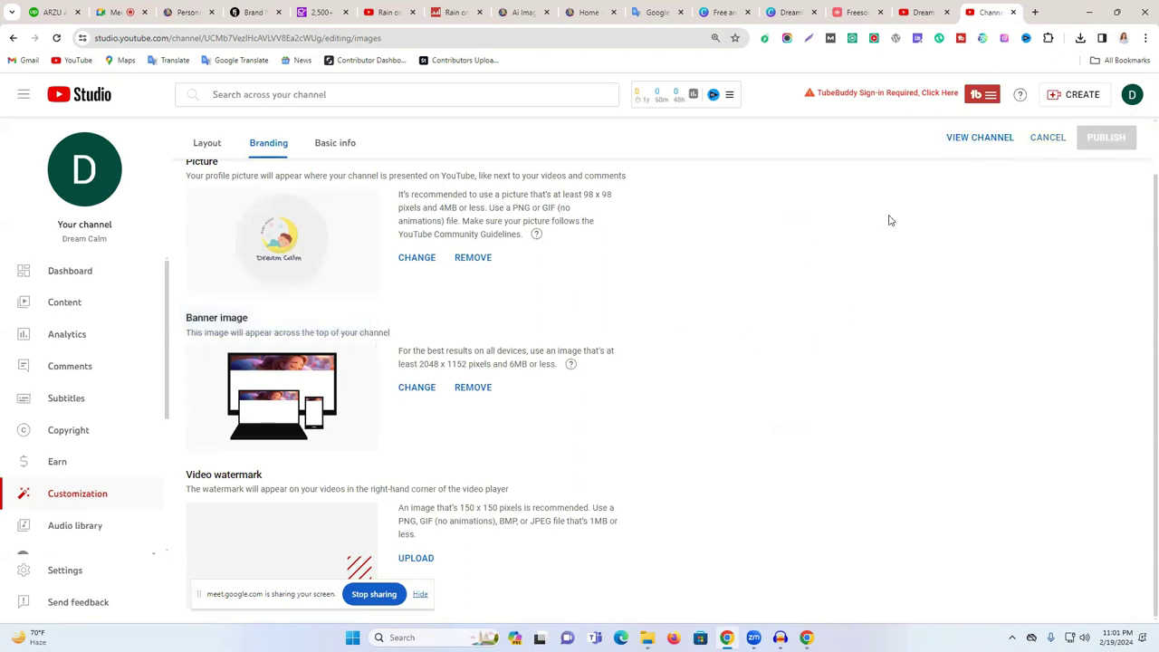
{"action": "left_click", "coordinate": [929, 9]}
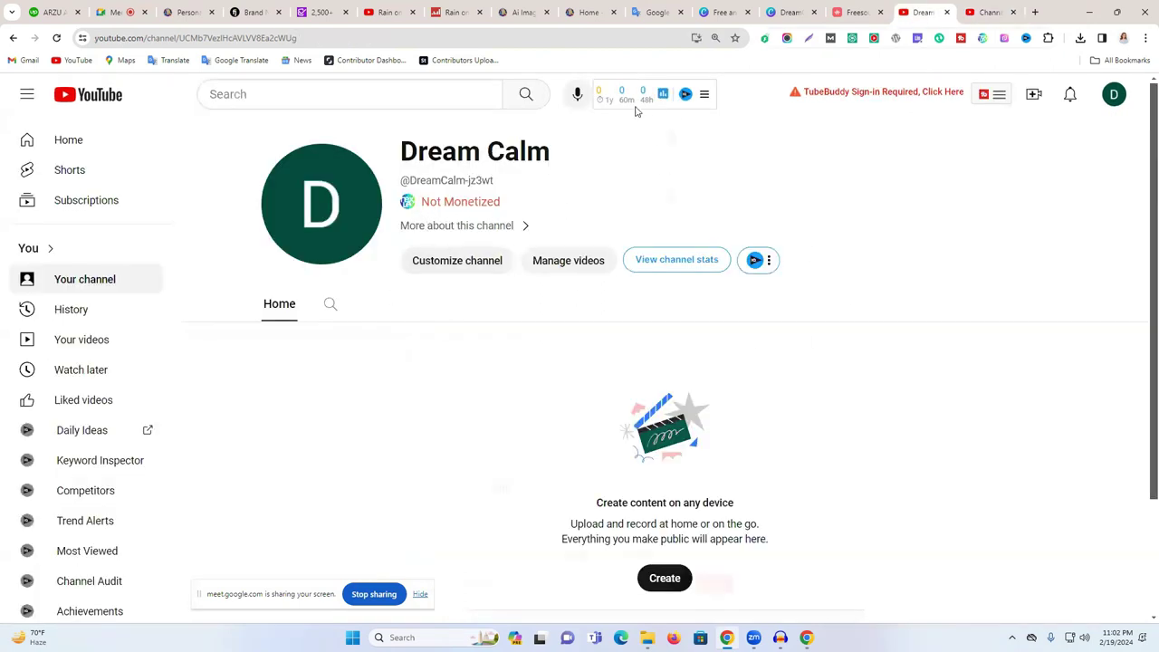
- Read the RAIN ON WOMAN About description, then close it and return to Dream Calm's Studio page
{"action": "left_click", "coordinate": [387, 12]}
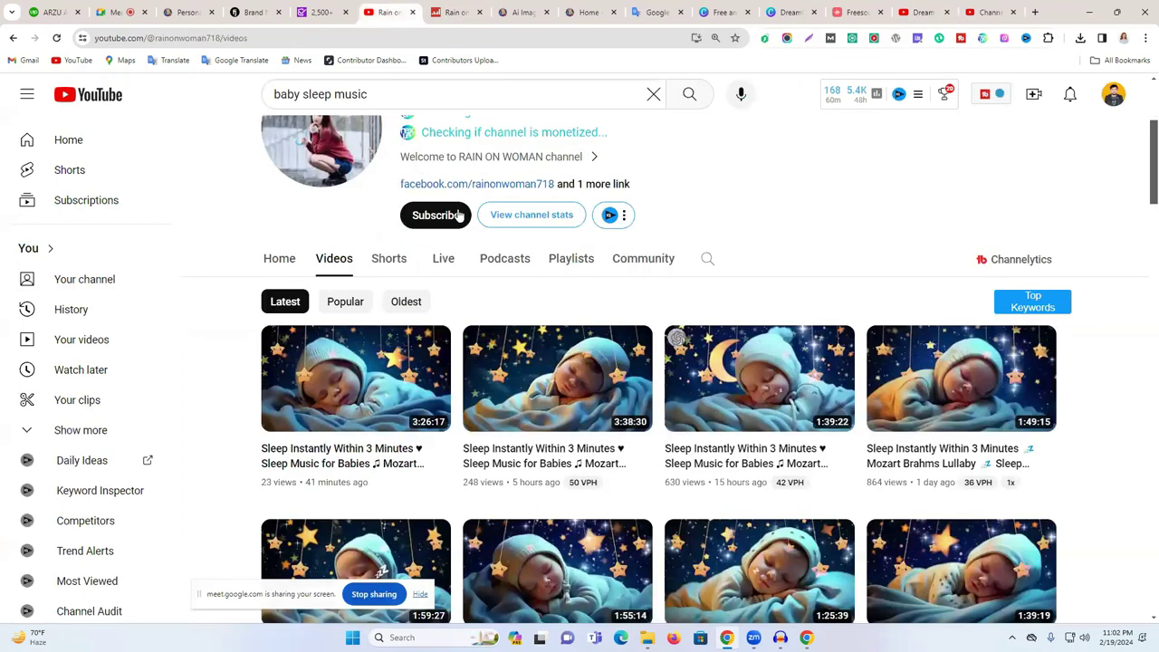
{"action": "left_click", "coordinate": [564, 160]}
{"action": "left_click", "coordinate": [562, 160]}
{"action": "left_click", "coordinate": [561, 160]}
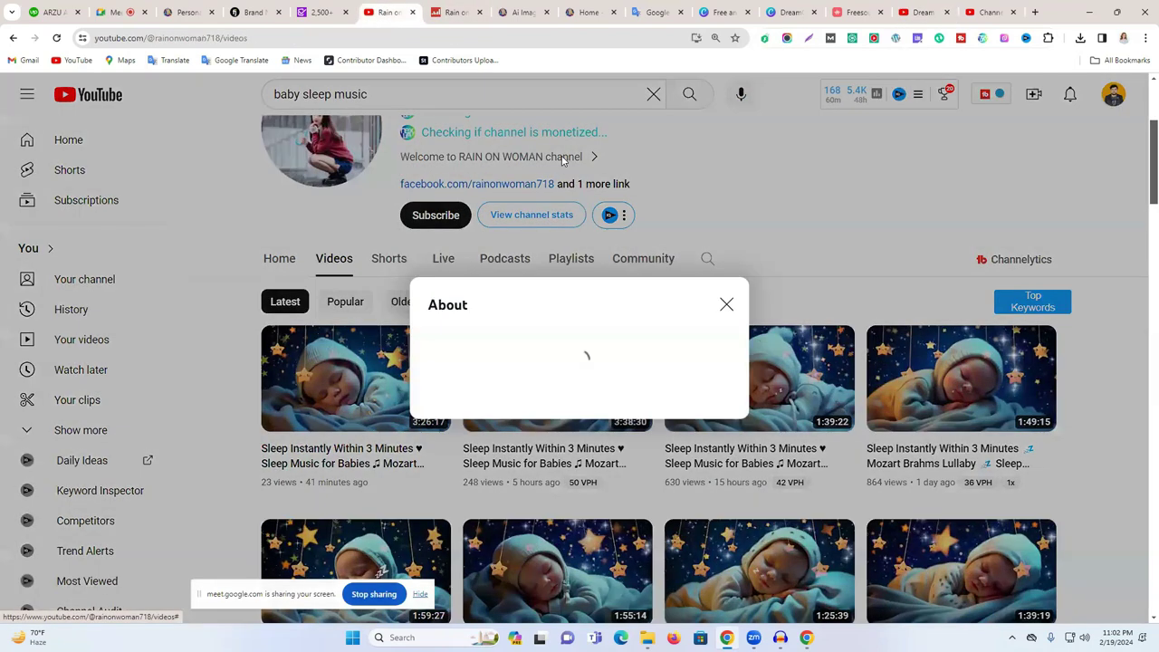
{"action": "scroll", "coordinate": [496, 370], "scroll_direction": "down", "scroll_amount": 1}
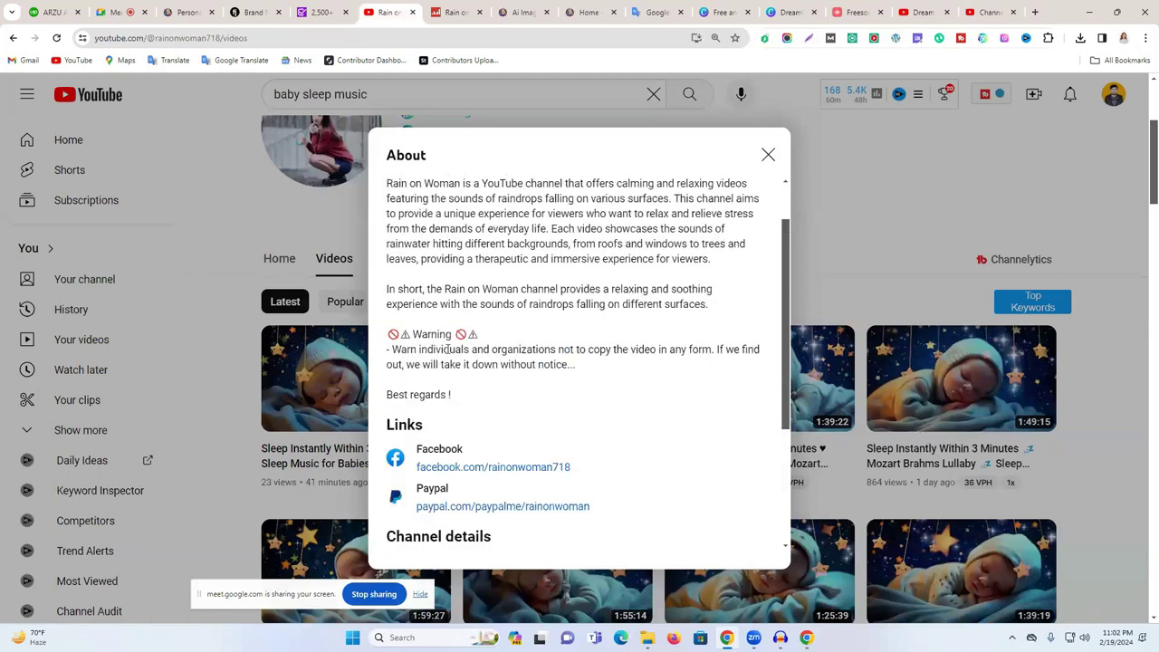
{"action": "left_click_drag", "start_coordinate": [400, 345], "coordinate": [636, 367]}
{"action": "left_click", "coordinate": [618, 368]}
{"action": "double_click", "coordinate": [460, 214]}
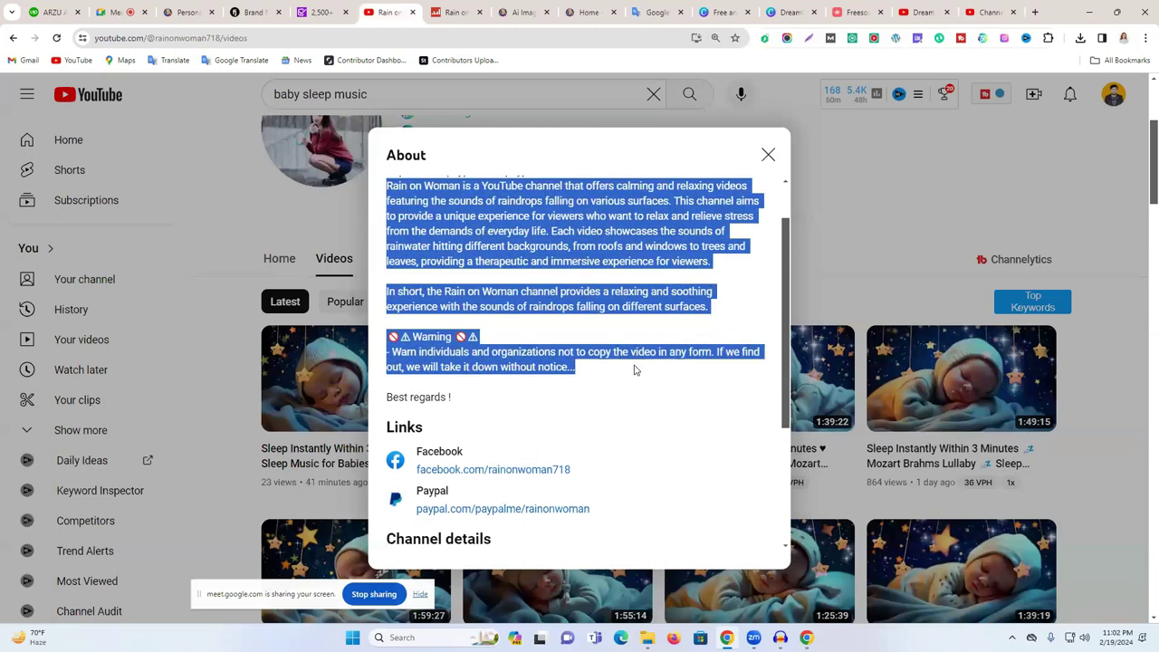
{"action": "left_click", "coordinate": [636, 367]}
{"action": "scroll", "coordinate": [636, 368], "scroll_direction": "up", "scroll_amount": 1}
{"action": "scroll", "coordinate": [636, 369], "scroll_direction": "down", "scroll_amount": 5}
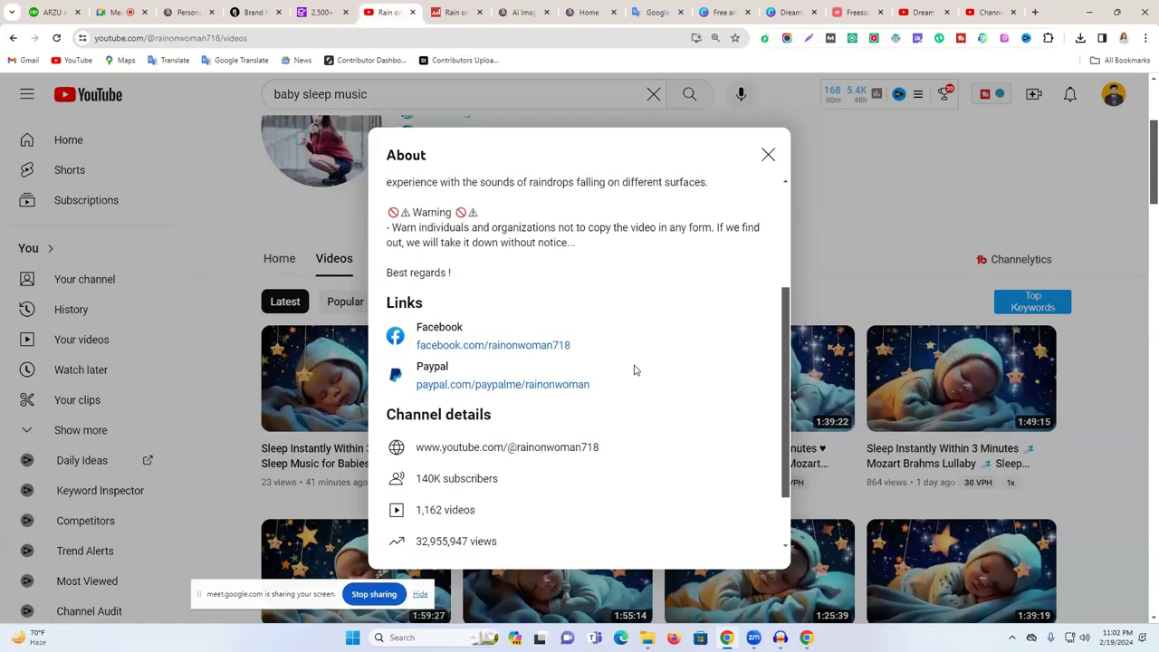
{"action": "left_click", "coordinate": [767, 155]}
{"action": "left_click", "coordinate": [967, 7]}
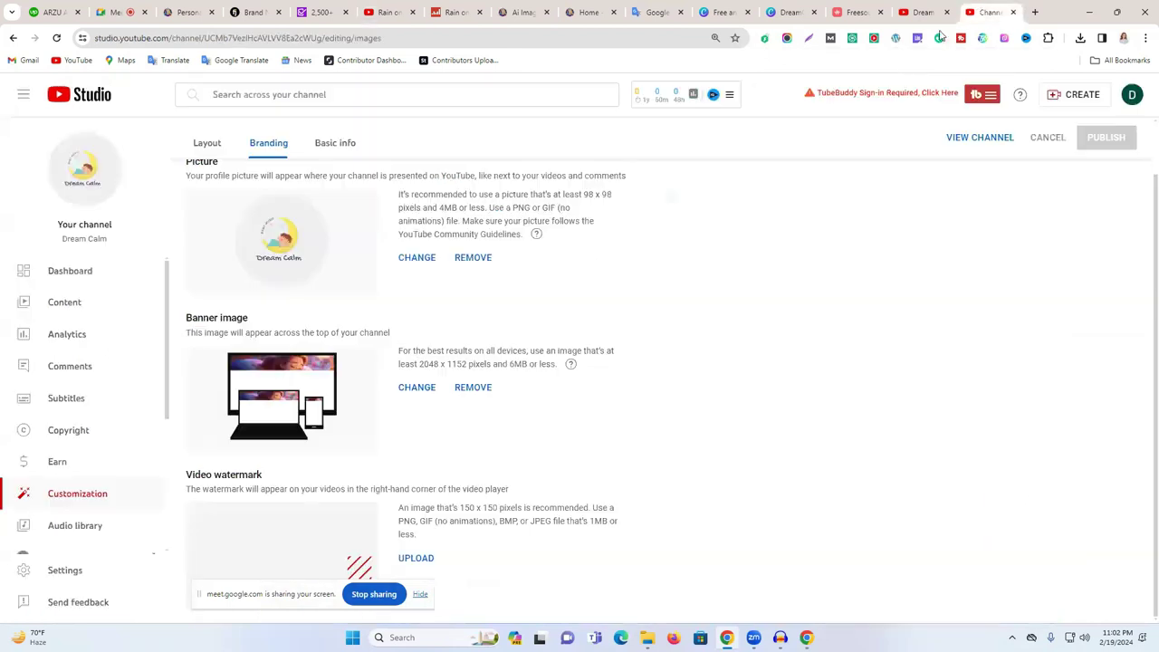
- Go from the YouTube Studio dashboard to the Dream Calm channel page and reload it
{"action": "left_click", "coordinate": [99, 280]}
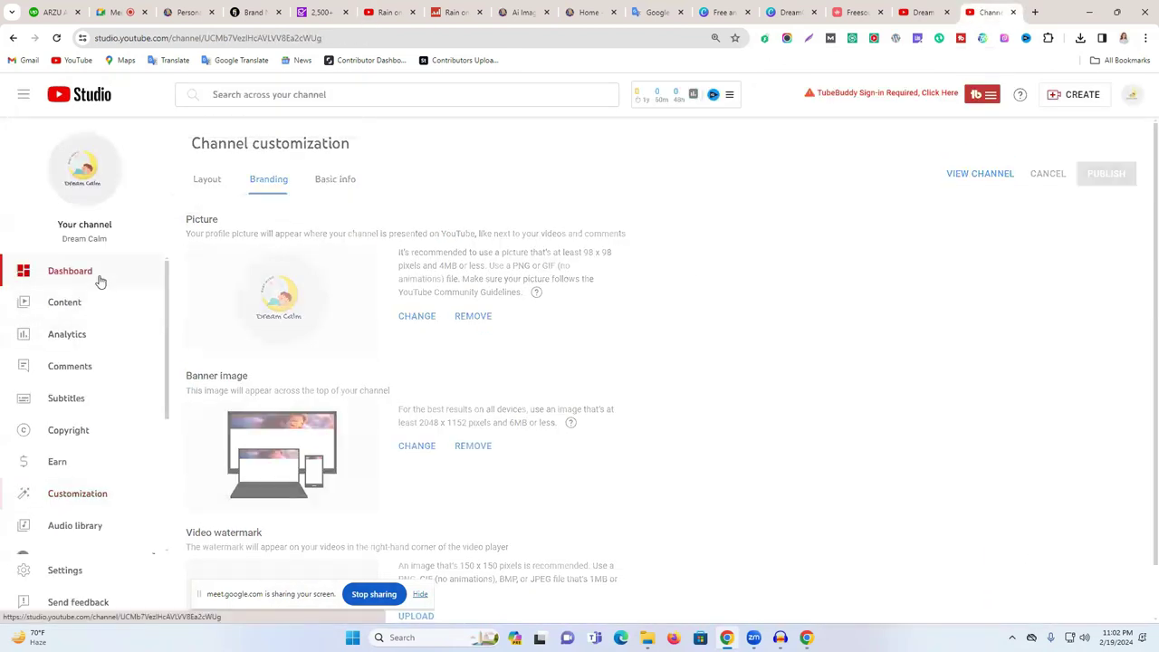
{"action": "left_click", "coordinate": [1132, 94]}
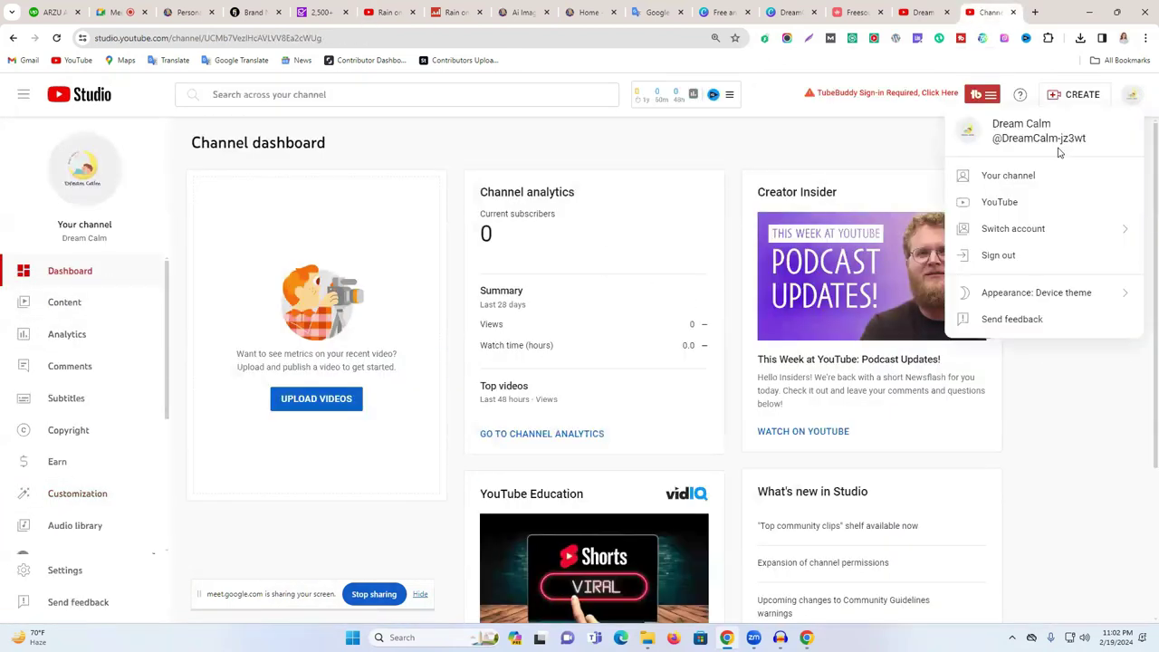
{"action": "left_click", "coordinate": [1037, 178]}
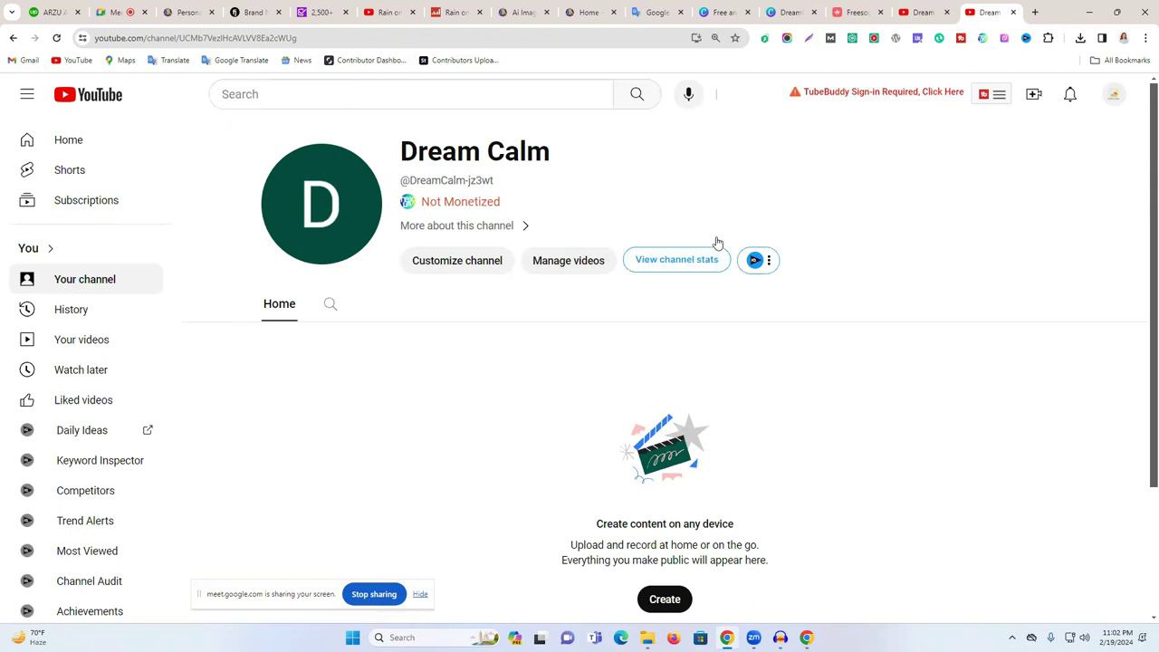
{"action": "right_click", "coordinate": [736, 161]}
{"action": "left_click", "coordinate": [789, 207]}
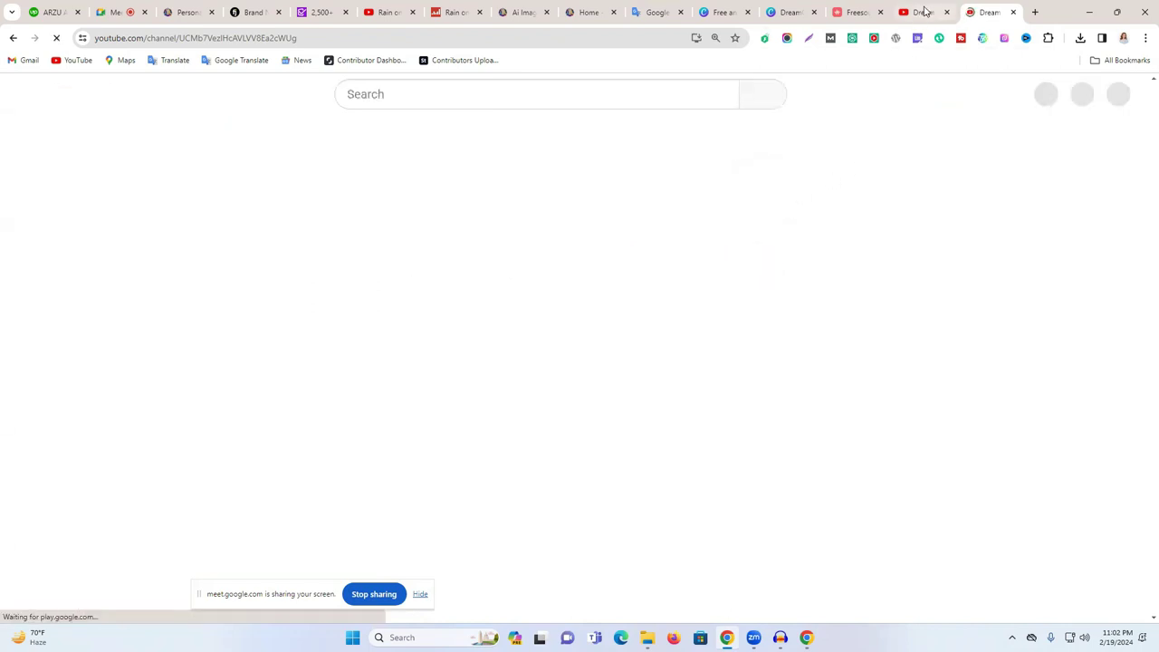
- Check the other Dream Calm tabs, then return to the Freesound homepage
{"action": "left_click", "coordinate": [925, 11]}
{"action": "left_click", "coordinate": [1007, 9]}
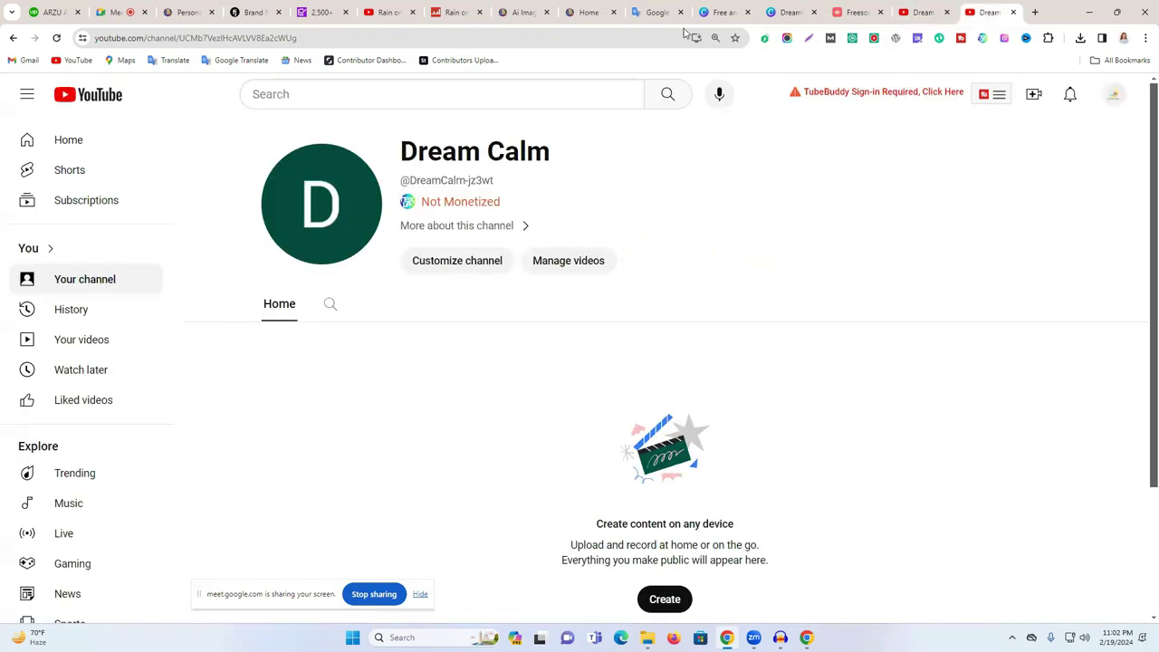
{"action": "left_click", "coordinate": [853, 13]}
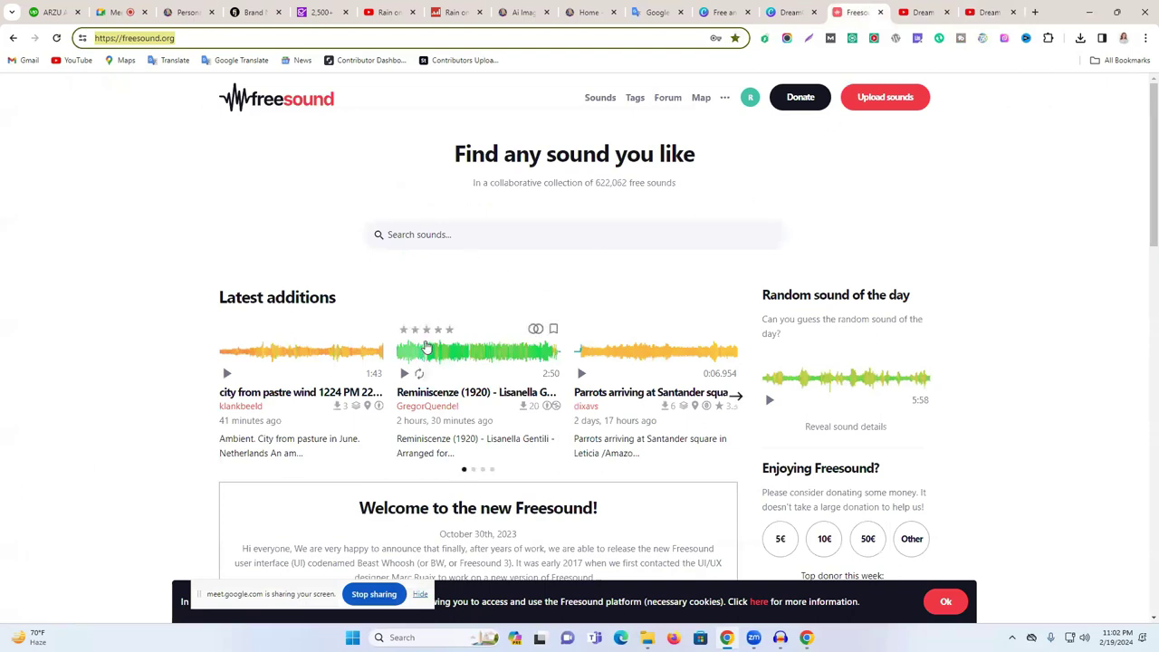
- Enter 'DreamCalm' in the Freesound search box and select it
{"action": "left_click", "coordinate": [510, 233]}
{"action": "type", "text": "DreamCalm"}
{"action": "double_click", "coordinate": [416, 233]}
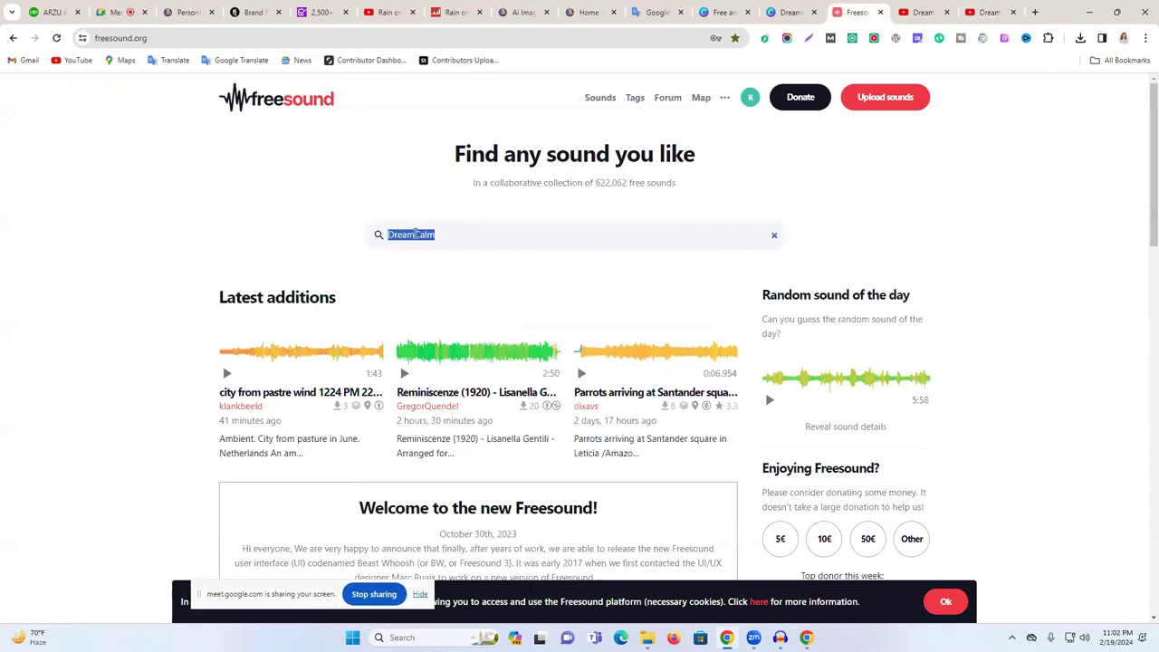
- Copy 'Sleep Instantly' from the Rain on Woman video's title, then return to Freesound
{"action": "left_click", "coordinate": [382, 12]}
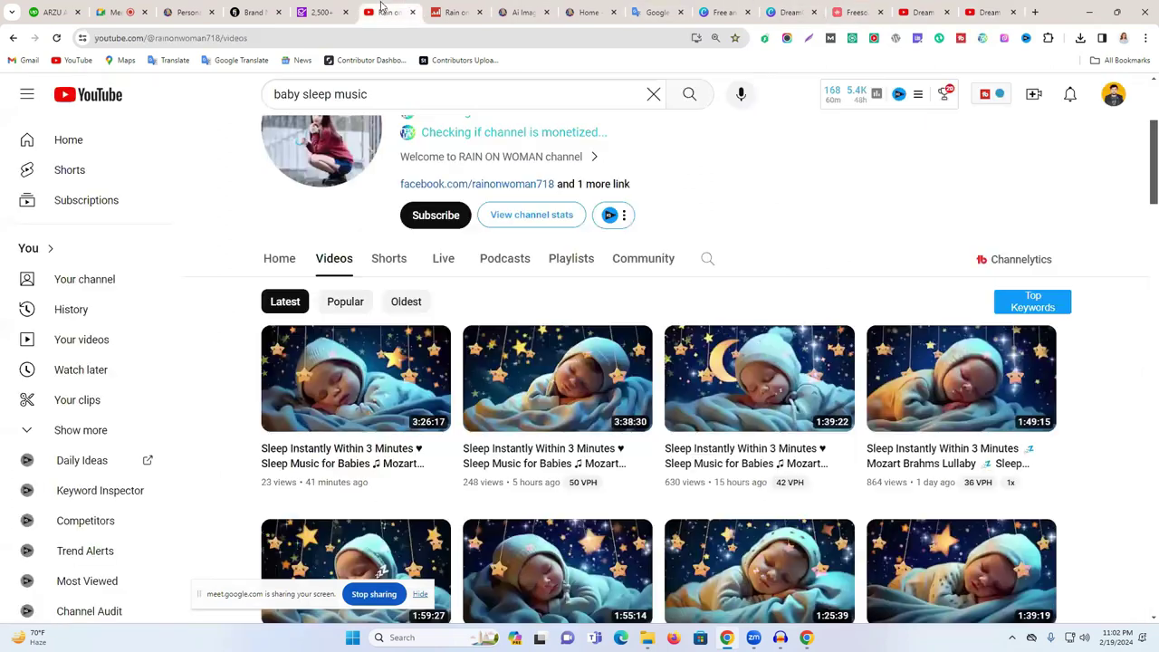
{"action": "left_click", "coordinate": [316, 455]}
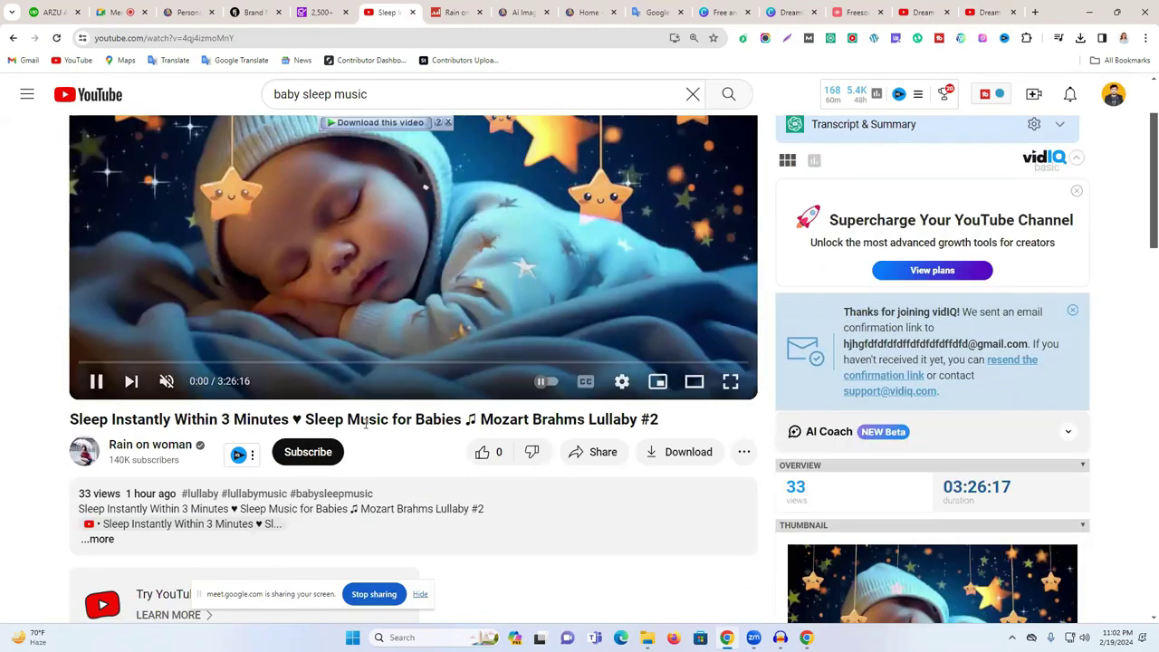
{"action": "left_click_drag", "start_coordinate": [143, 421], "coordinate": [70, 421]}
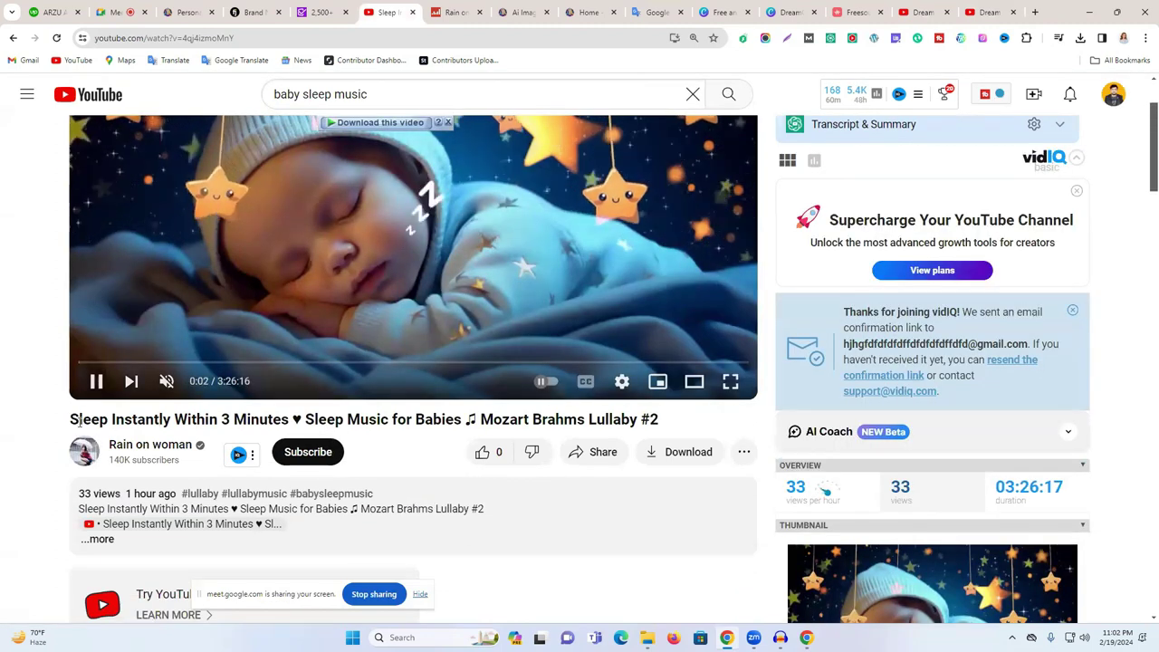
{"action": "left_click_drag", "start_coordinate": [151, 420], "coordinate": [290, 419]}
{"action": "left_click", "coordinate": [172, 419]}
{"action": "left_click_drag", "start_coordinate": [70, 419], "coordinate": [171, 420]}
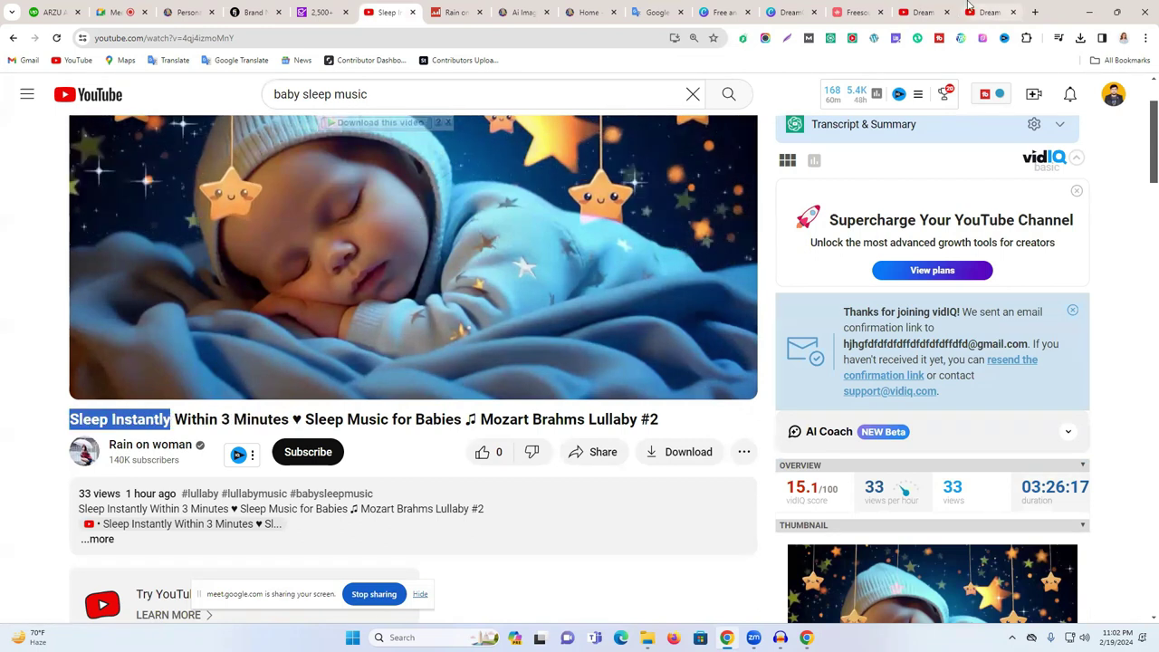
{"action": "left_click", "coordinate": [990, 11]}
{"action": "left_click", "coordinate": [861, 12]}
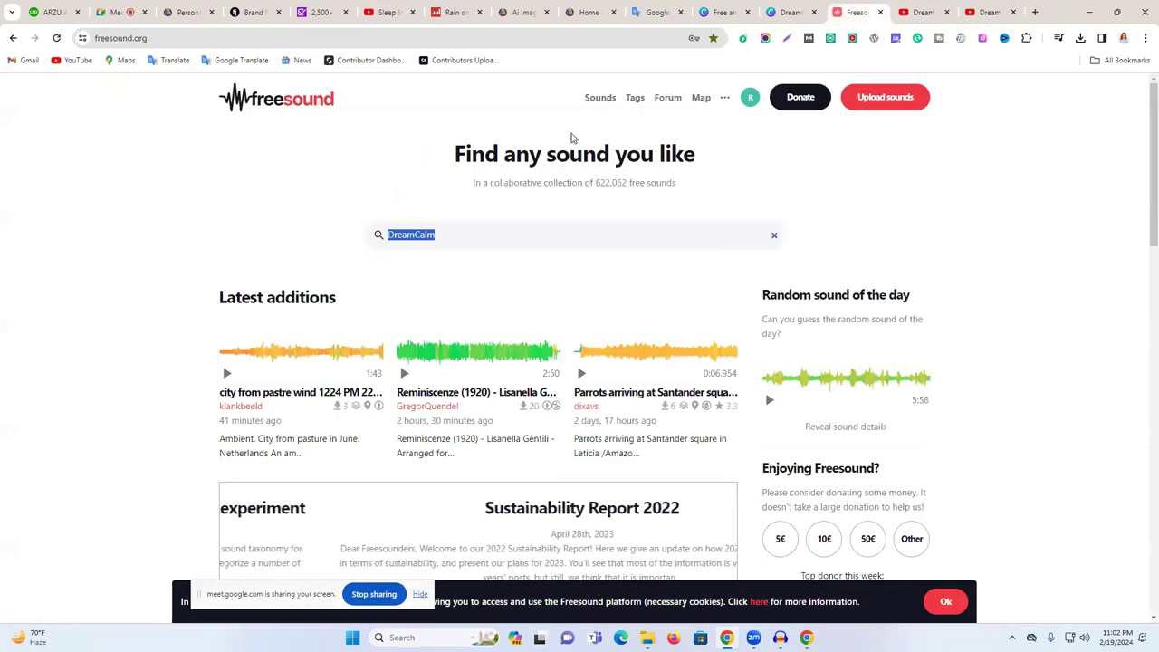
- Search Freesound for 'Sleep Instantly', then narrow the query to just 'Sleep'
{"action": "type", "text": "Sleep Instantly"}
{"action": "key", "text": "Return"}
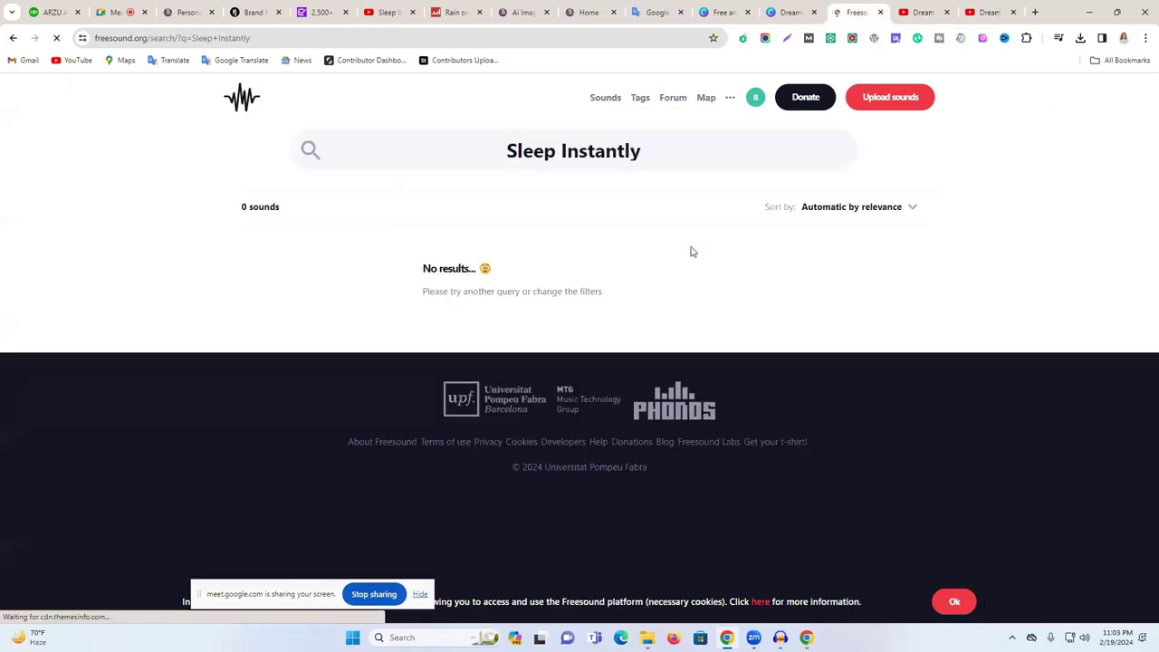
{"action": "left_click", "coordinate": [696, 153]}
{"action": "key", "text": "ctrl+shift+Left"}
{"action": "key", "text": "BackSpace"}
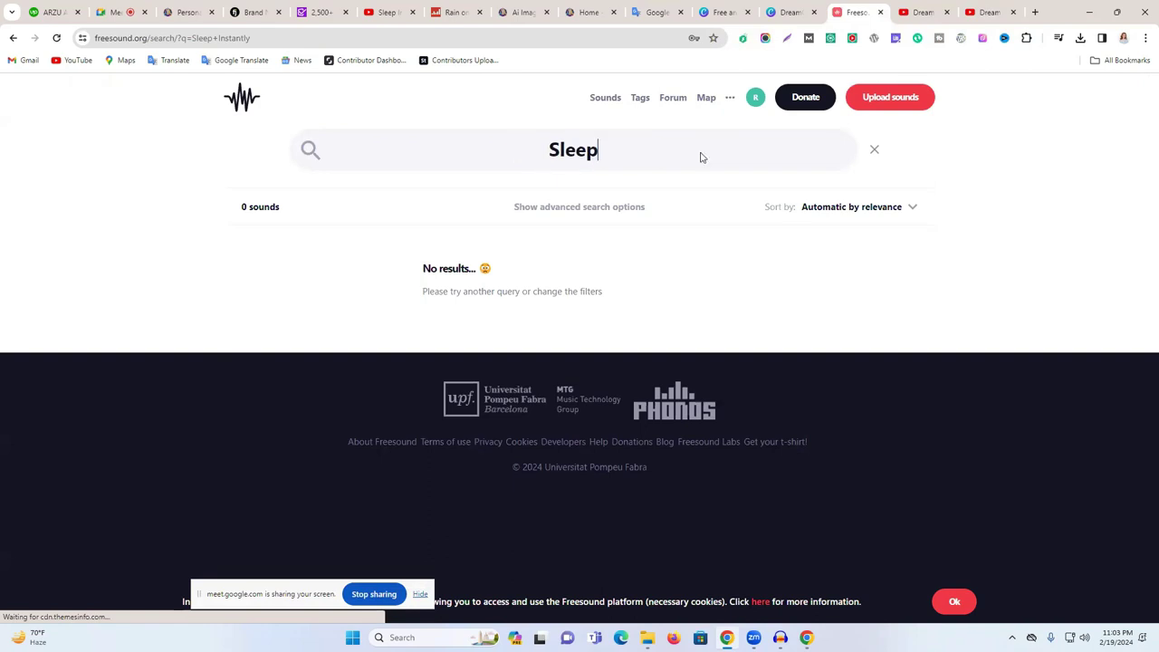
{"action": "key", "text": "Return"}
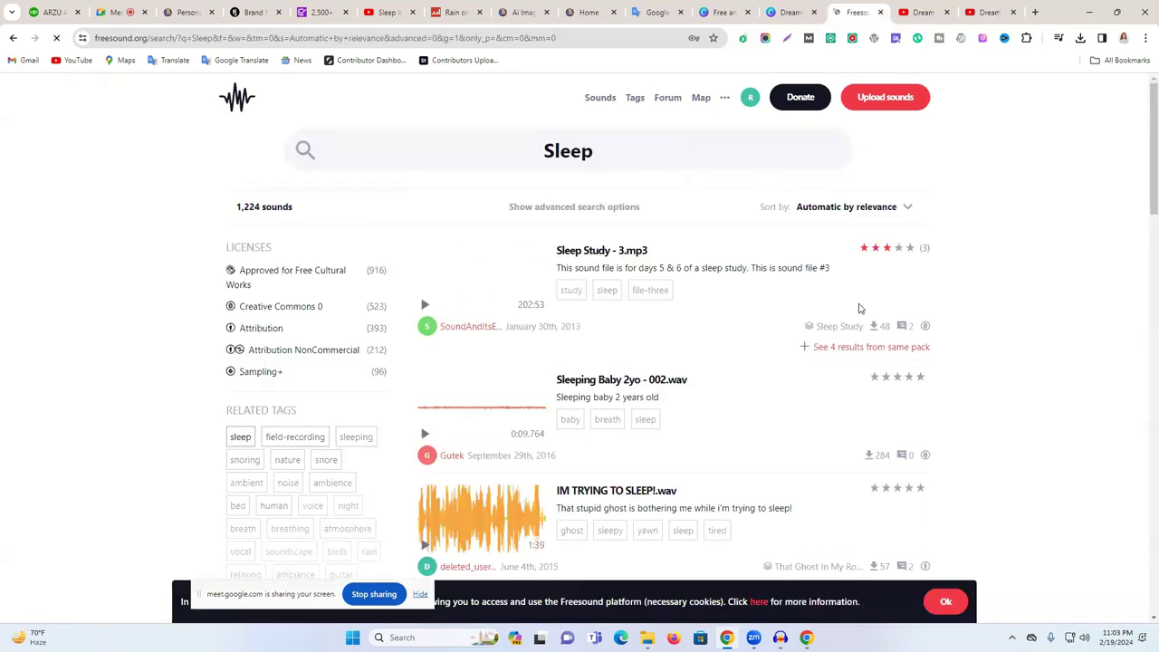
- Preview the Sleep Study - 3.mp3, Sleeping Baby 2yo, IM TRYING TO SLEEP! and Man snoring results
{"action": "mouse_move", "coordinate": [527, 313]}
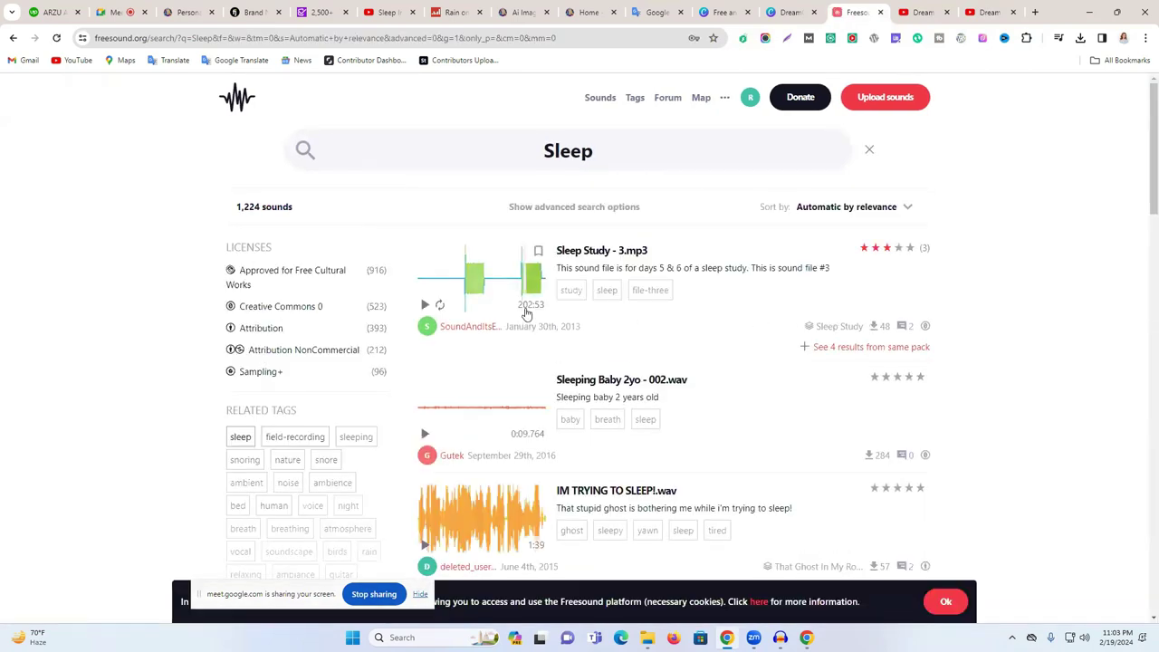
{"action": "left_click", "coordinate": [424, 304]}
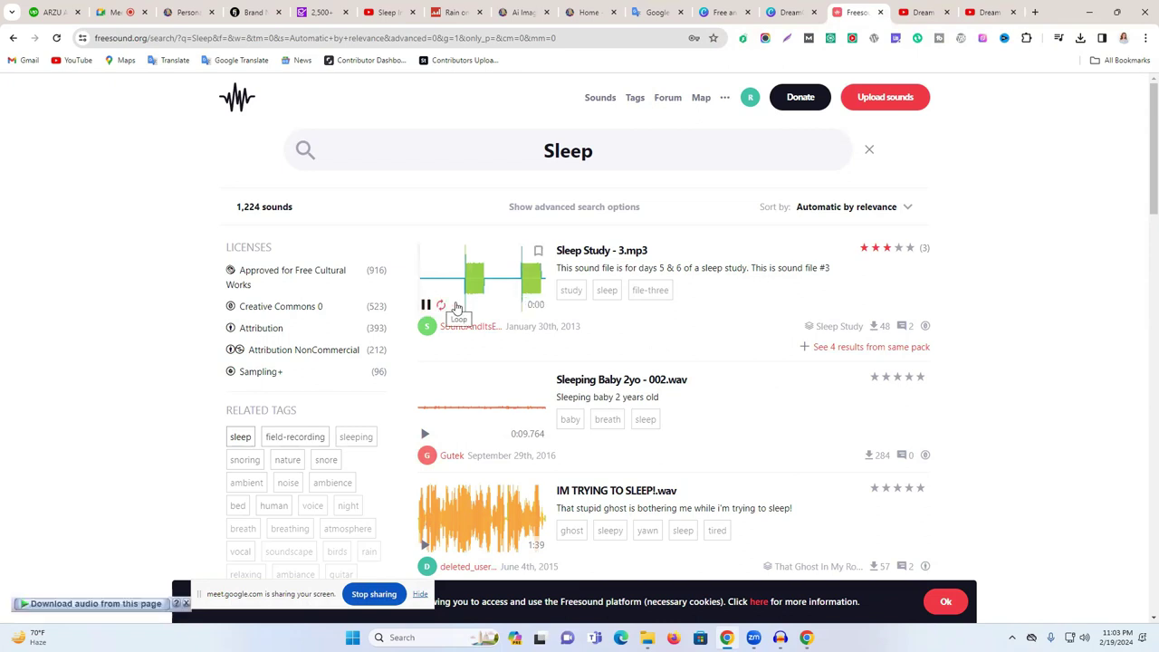
{"action": "left_click", "coordinate": [425, 434]}
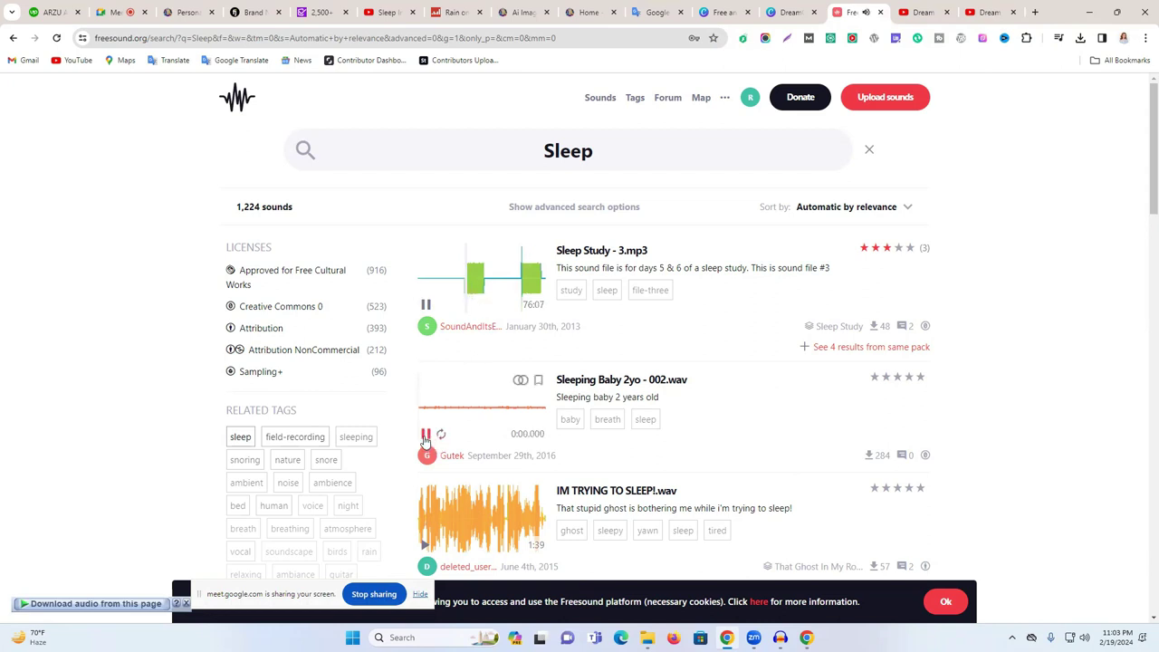
{"action": "left_click", "coordinate": [426, 305]}
{"action": "scroll", "coordinate": [440, 308], "scroll_direction": "down", "scroll_amount": 2}
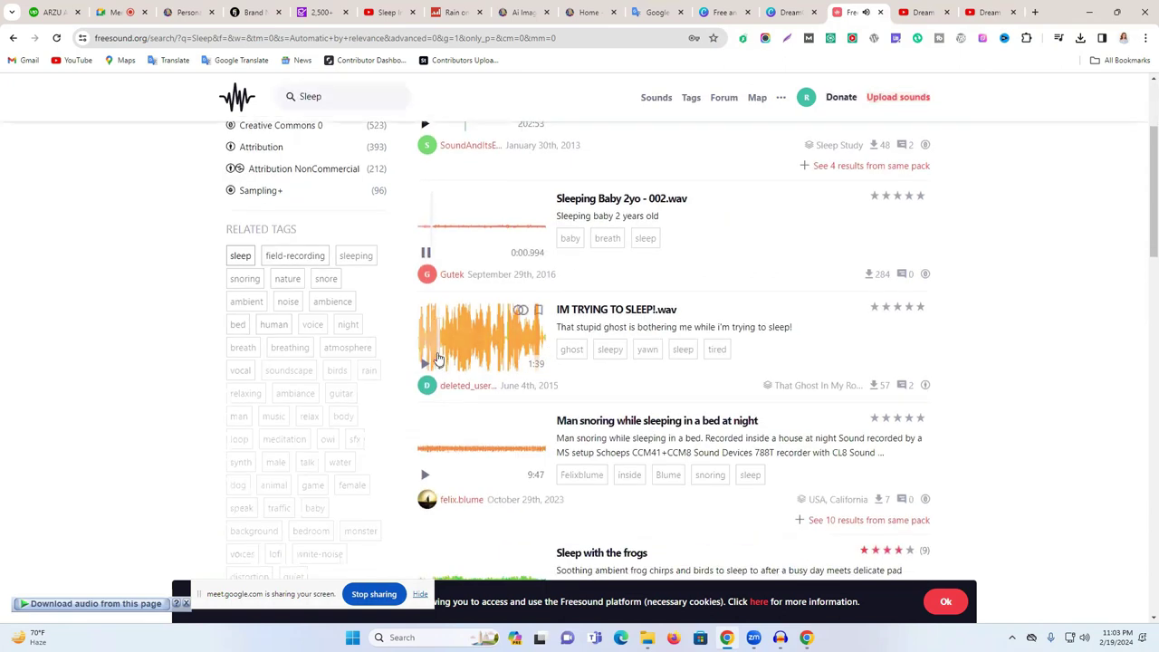
{"action": "left_click", "coordinate": [428, 362]}
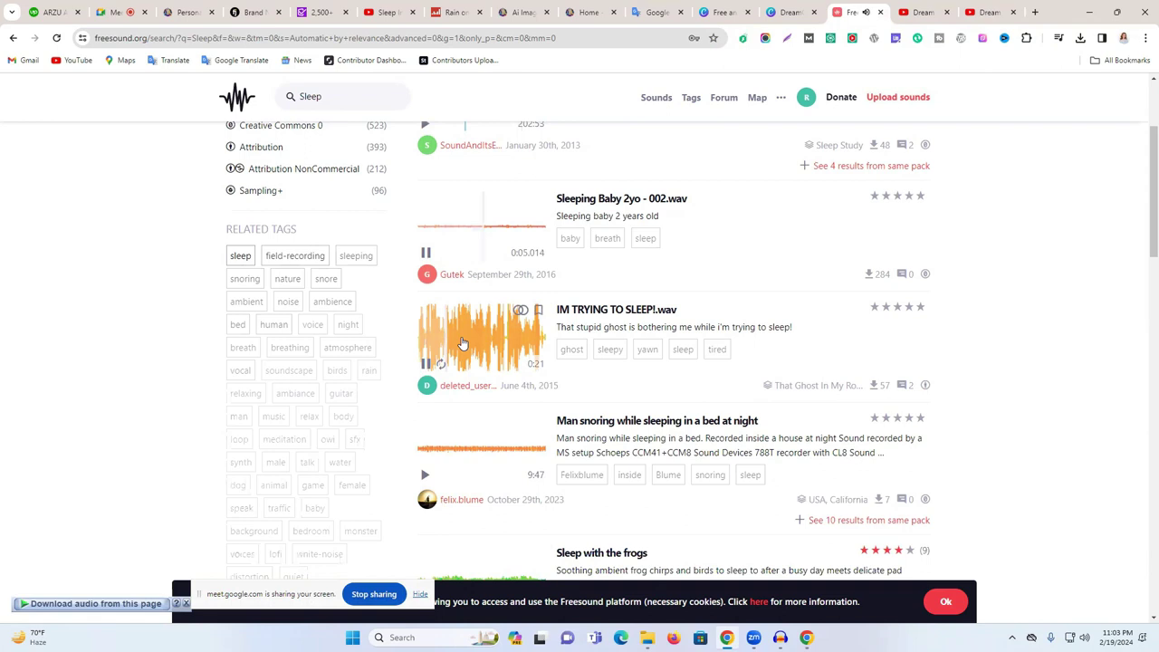
{"action": "left_click", "coordinate": [436, 456]}
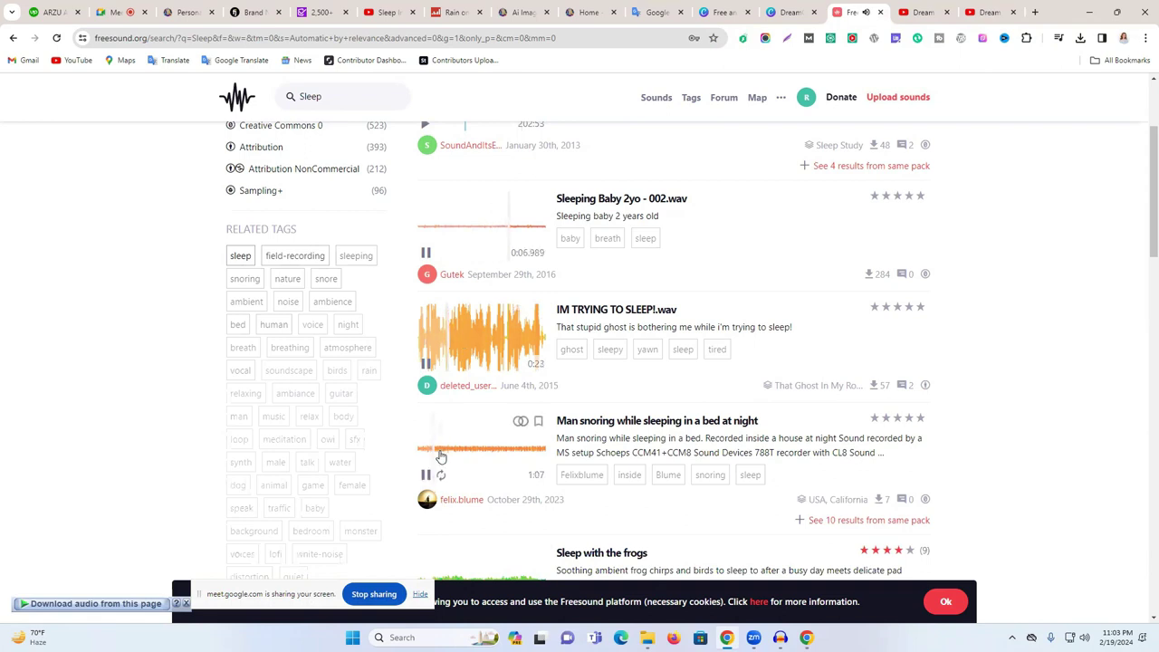
{"action": "scroll", "coordinate": [439, 455], "scroll_direction": "up", "scroll_amount": 1}
{"action": "scroll", "coordinate": [439, 455], "scroll_direction": "up", "scroll_amount": 2}
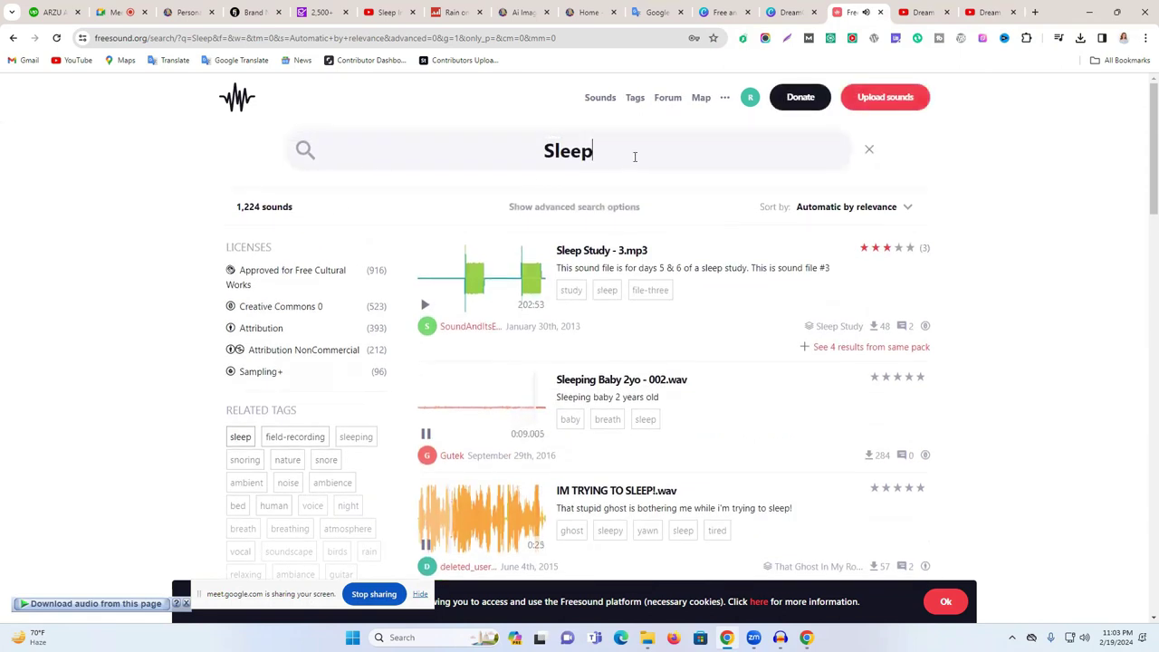
- Refine the Freesound search to 'baby Sleep'
{"action": "left_click", "coordinate": [523, 147]}
{"action": "type", "text": "baby"}
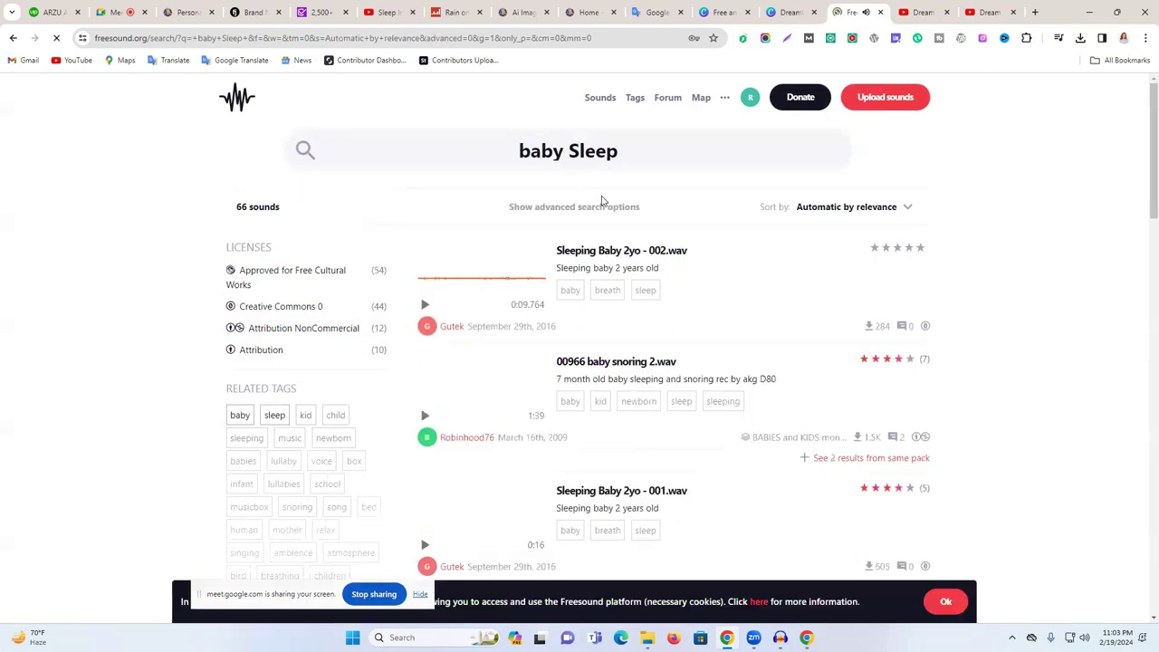
{"action": "scroll", "coordinate": [576, 477], "scroll_direction": "down", "scroll_amount": 2}
{"action": "scroll", "coordinate": [576, 478], "scroll_direction": "down", "scroll_amount": 3}
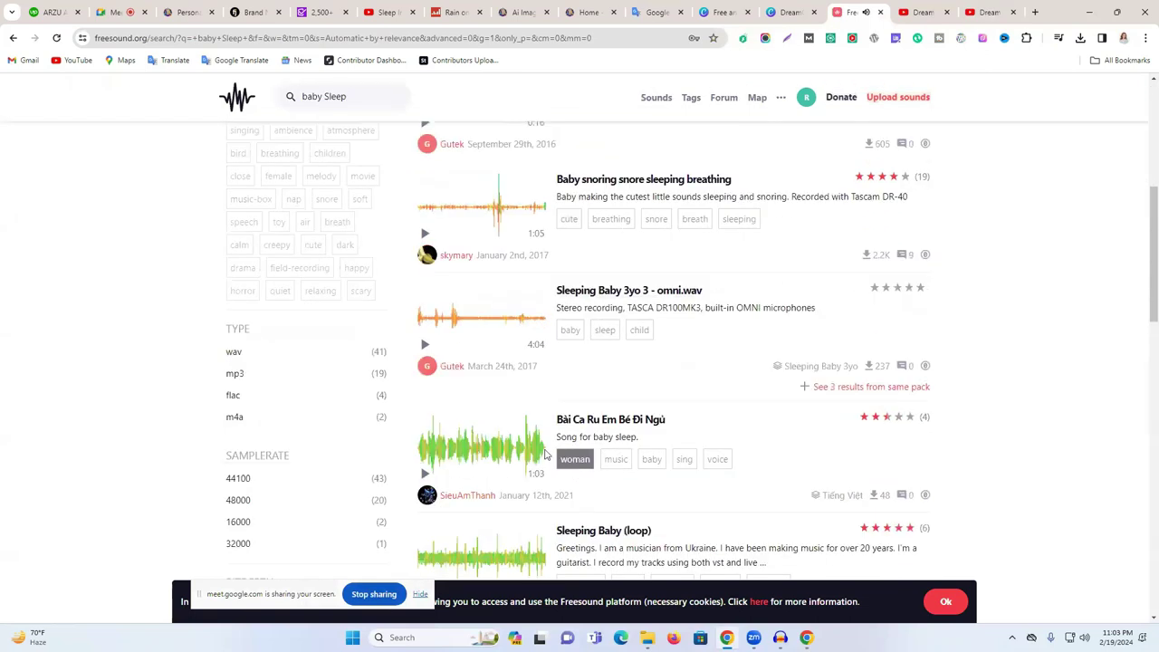
- Preview the Sleeping Baby 3yo 3, ASMR Grandma lullaby and RelaxbabyDEEPSLEEP results
{"action": "left_click", "coordinate": [425, 344]}
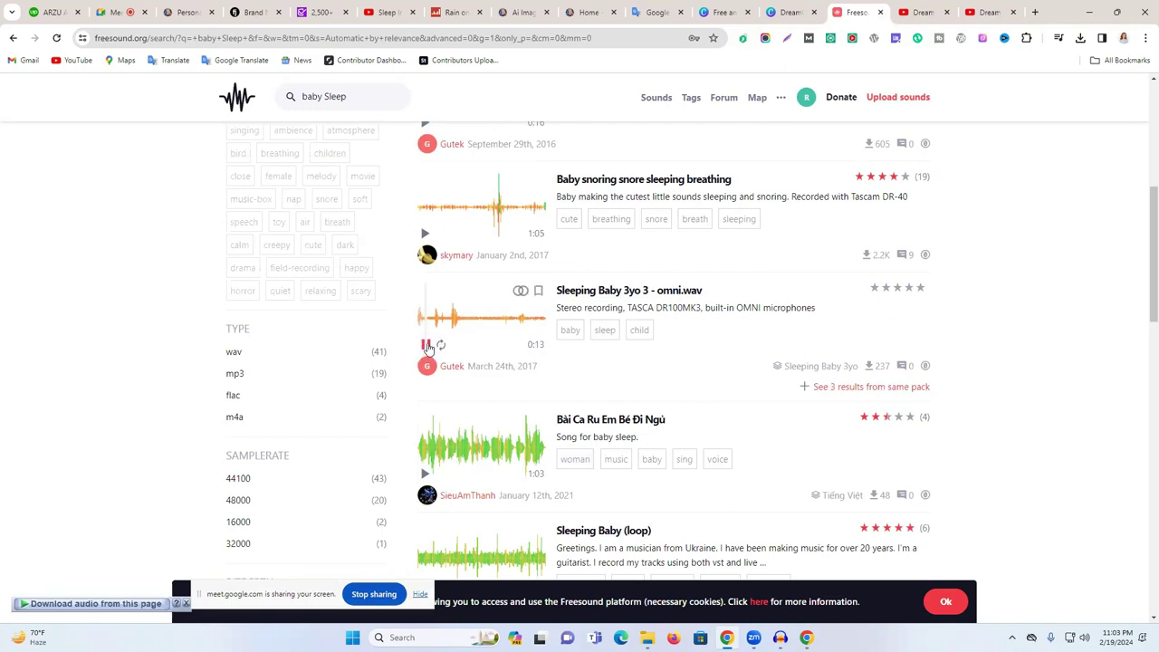
{"action": "scroll", "coordinate": [445, 326], "scroll_direction": "down", "scroll_amount": 5}
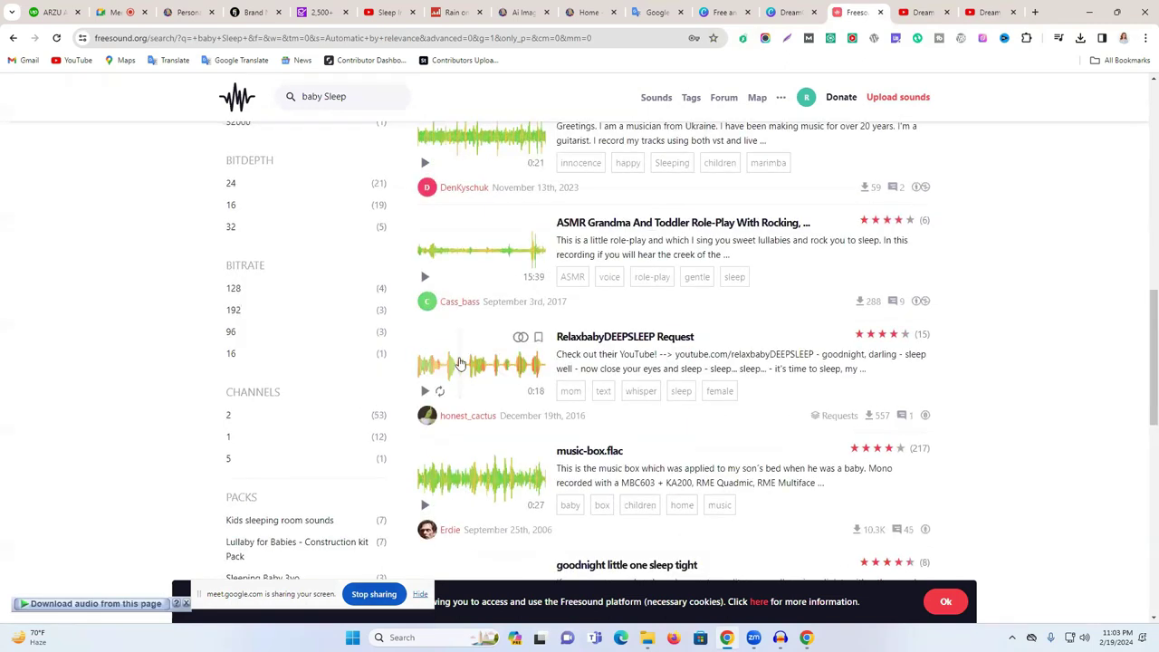
{"action": "scroll", "coordinate": [434, 391], "scroll_direction": "up", "scroll_amount": 1}
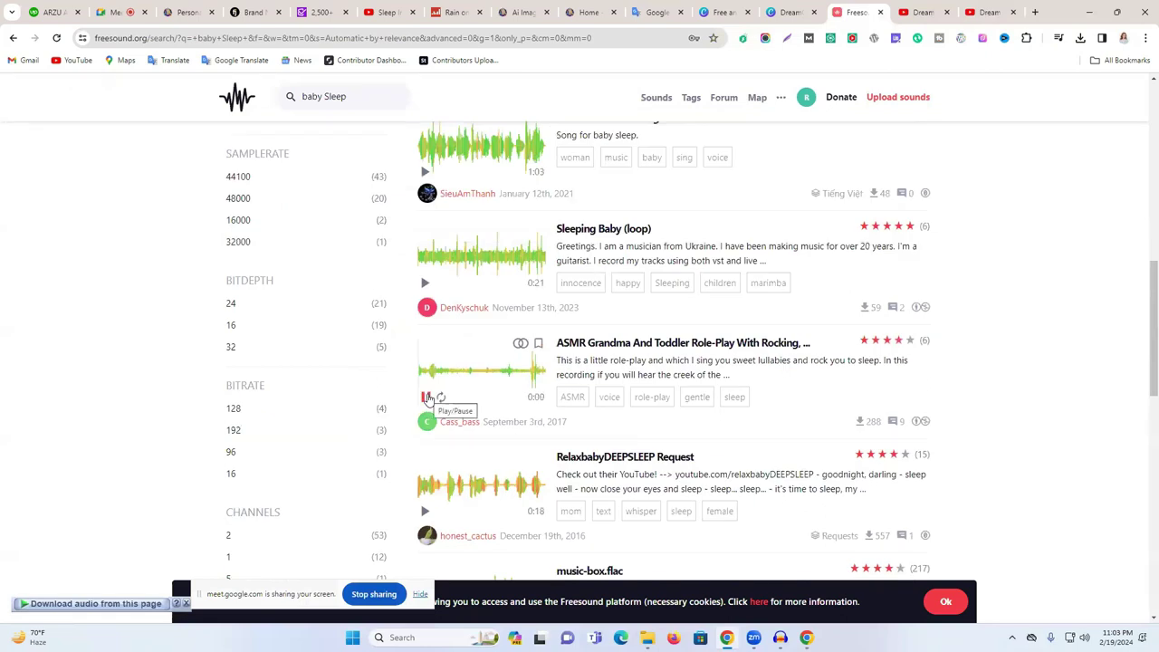
{"action": "left_click", "coordinate": [430, 372]}
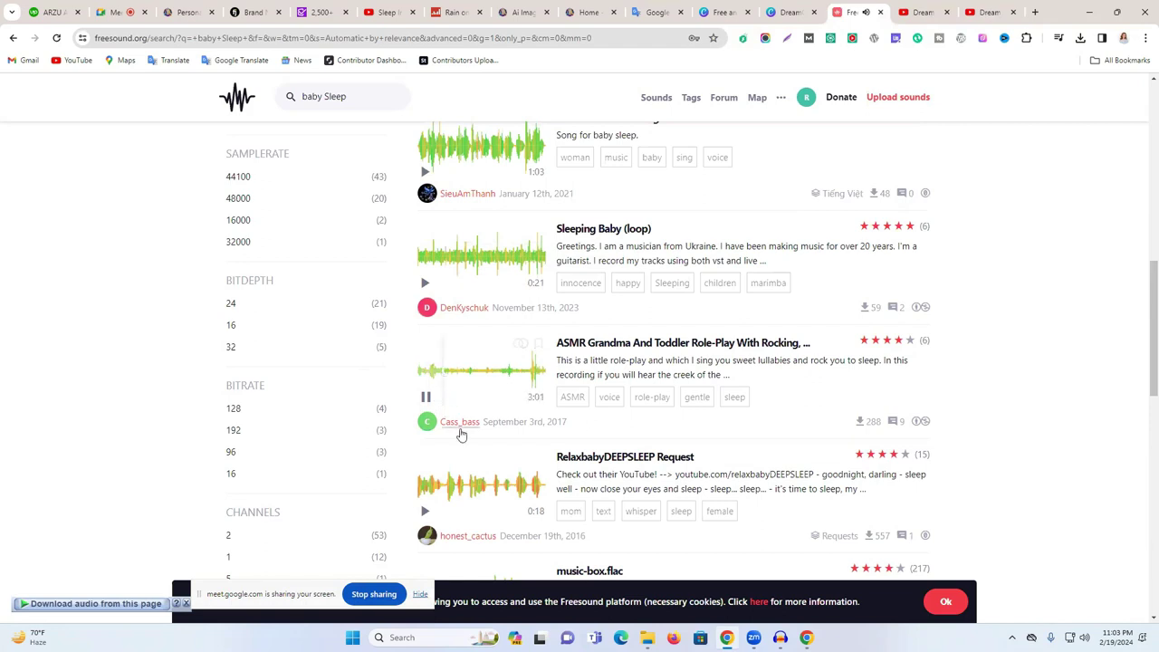
{"action": "left_click", "coordinate": [425, 511]}
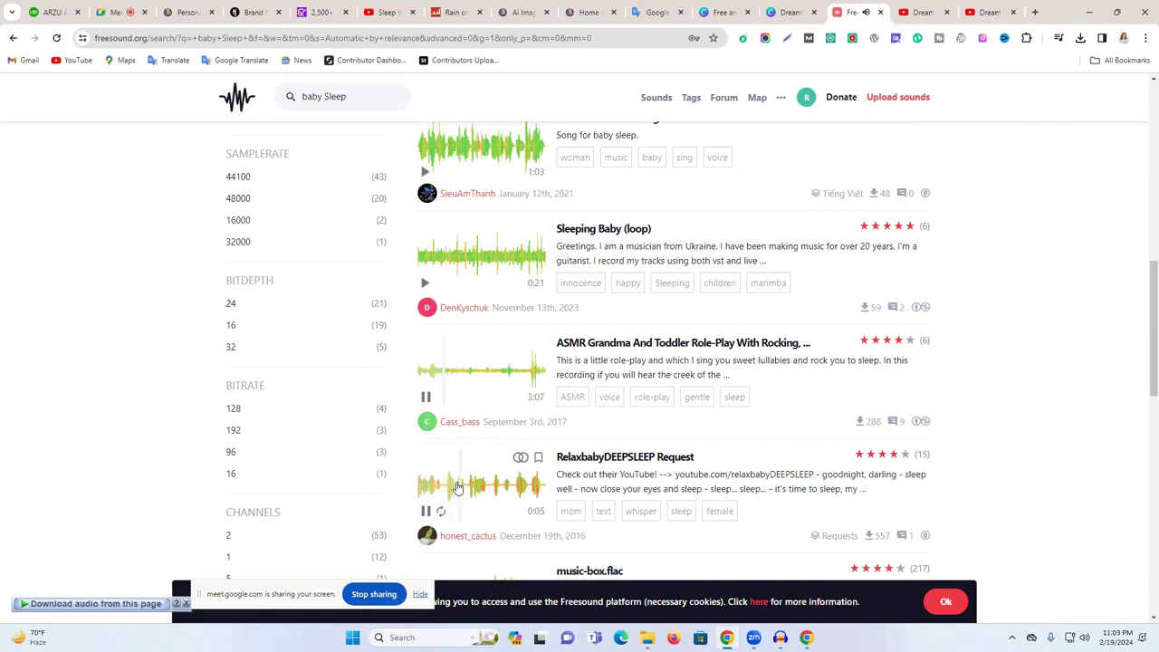
{"action": "scroll", "coordinate": [457, 487], "scroll_direction": "down", "scroll_amount": 3}
{"action": "scroll", "coordinate": [459, 471], "scroll_direction": "up", "scroll_amount": 10}
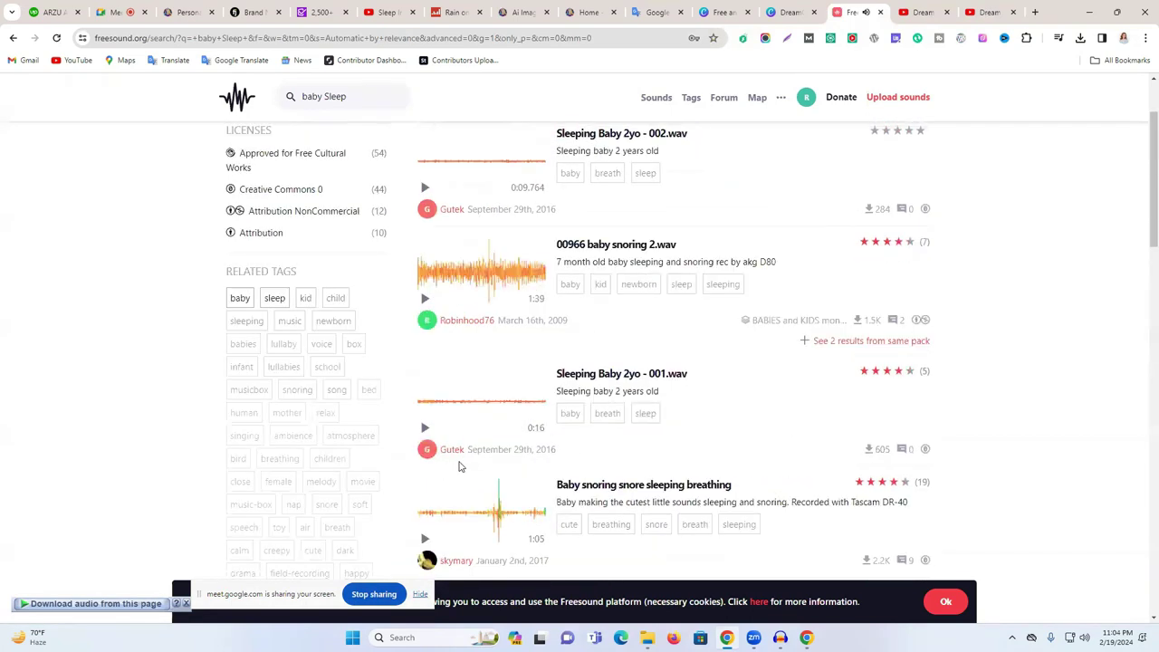
{"action": "scroll", "coordinate": [619, 152], "scroll_direction": "up", "scroll_amount": 2}
- Remove 'baby' from the query, preview more results, and open the Sleeping Baby (loop) page
{"action": "triple_click", "coordinate": [621, 150]}
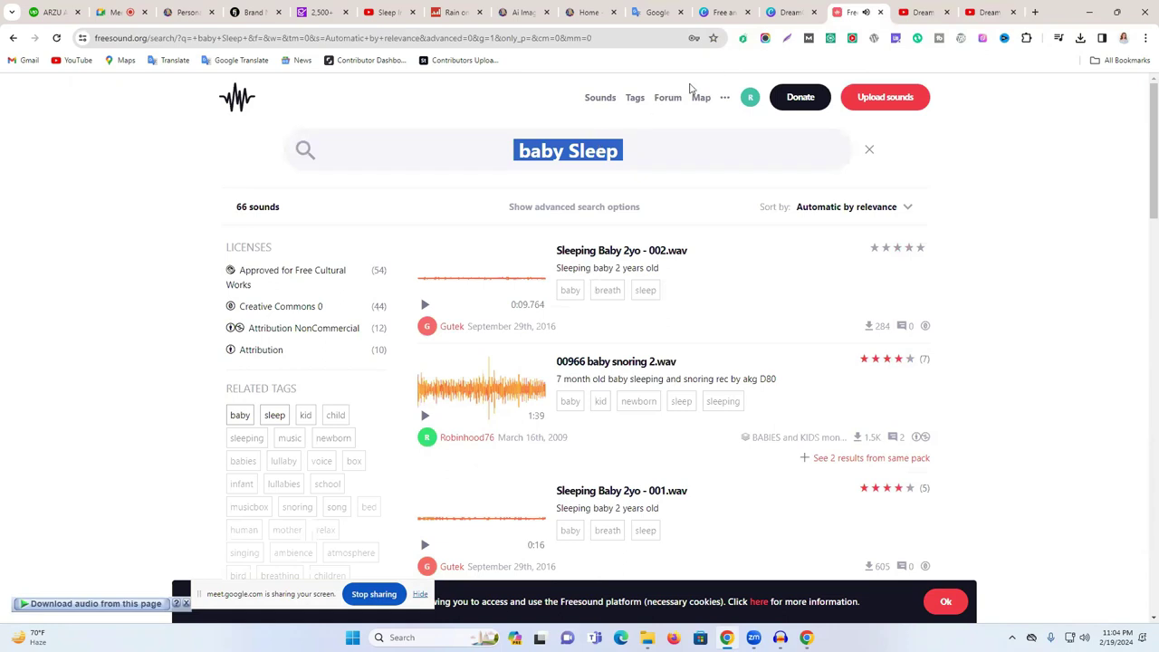
{"action": "double_click", "coordinate": [544, 148]}
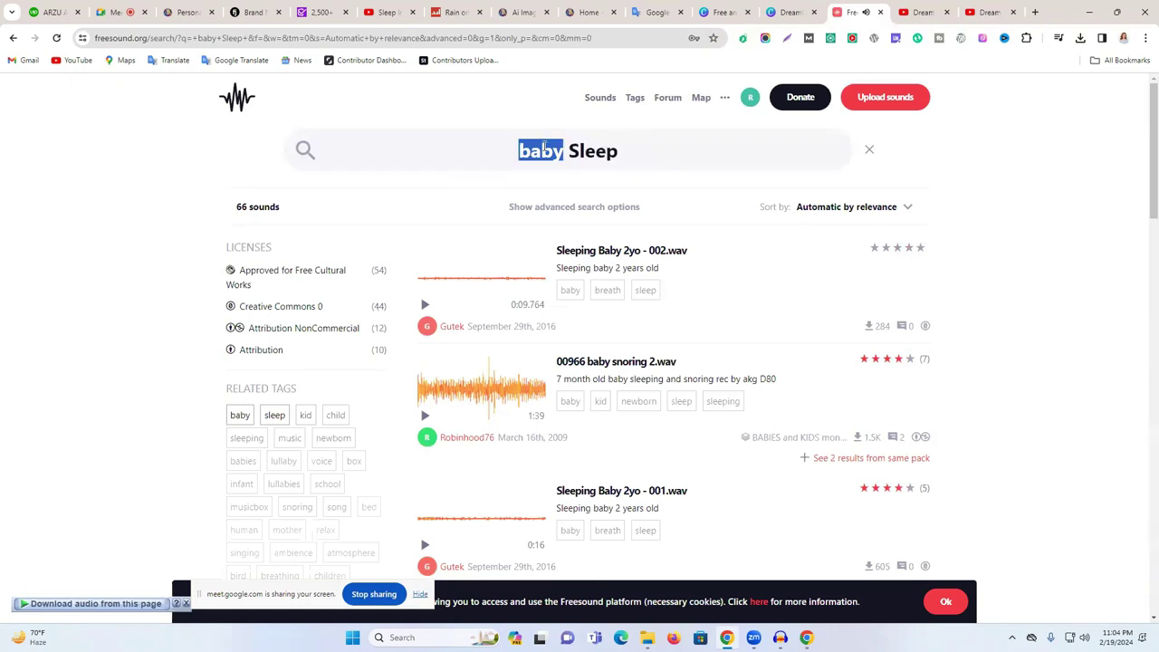
{"action": "key", "text": "BackSpace"}
{"action": "scroll", "coordinate": [440, 396], "scroll_direction": "down", "scroll_amount": 4}
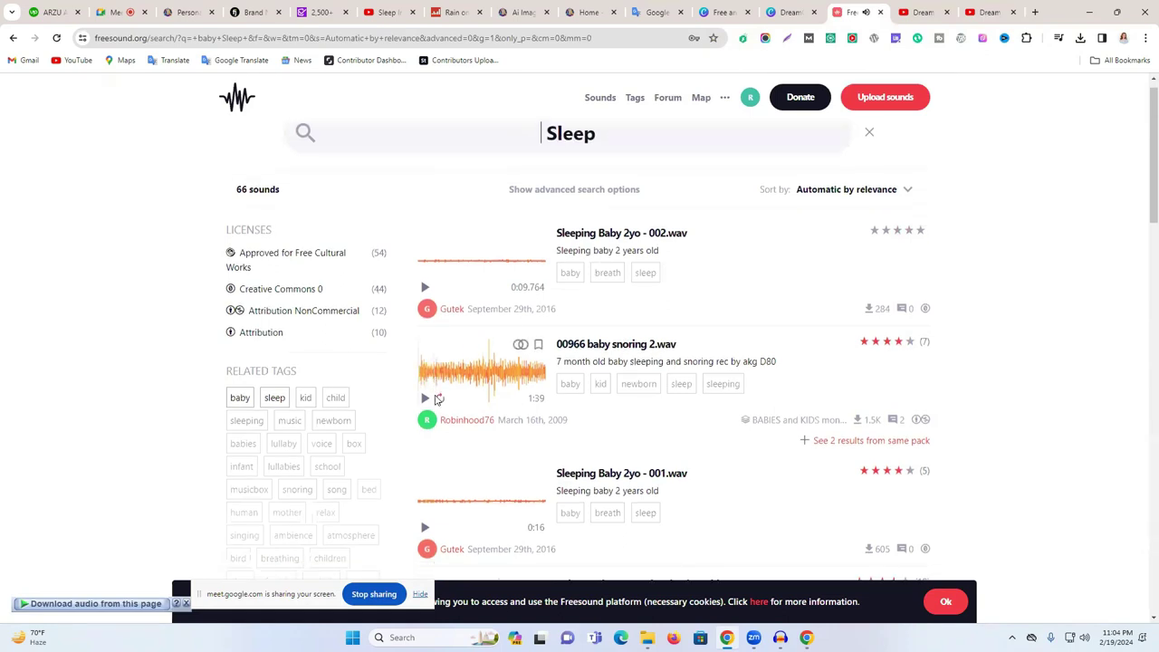
{"action": "left_click", "coordinate": [436, 401]}
{"action": "left_click", "coordinate": [436, 400]}
{"action": "scroll", "coordinate": [435, 400], "scroll_direction": "down", "scroll_amount": 2}
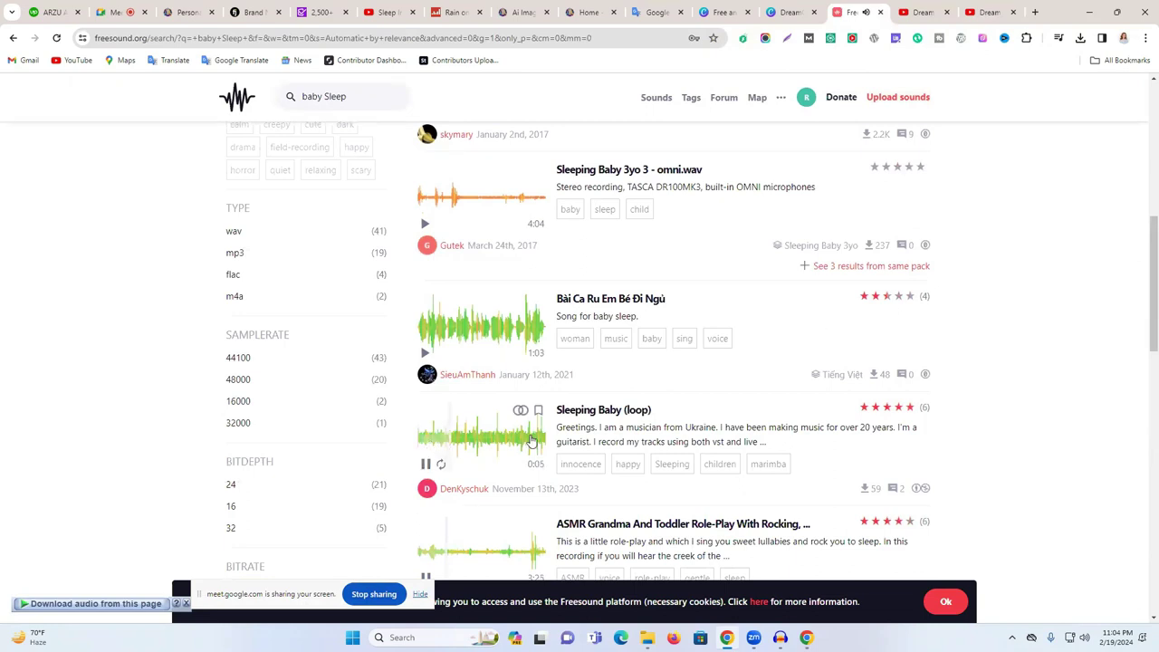
{"action": "left_click", "coordinate": [426, 467]}
{"action": "left_click", "coordinate": [588, 414]}
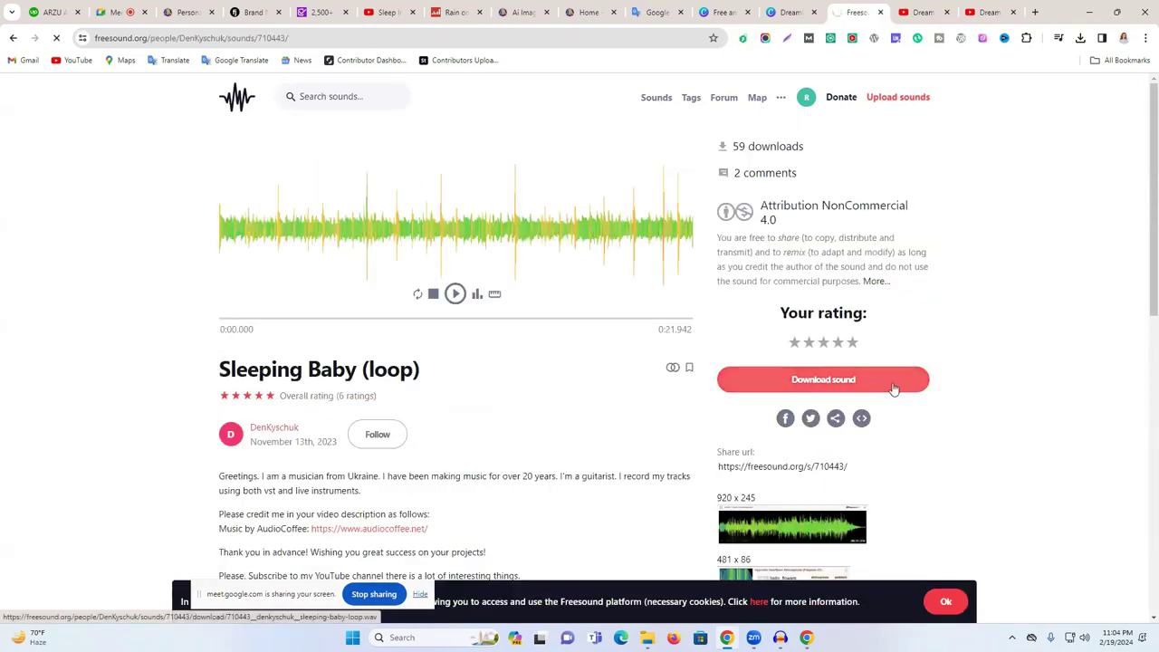
- Download Sleeping Baby (loop) as a 3.69 MB WAV file and return to the Dream Calm tab
{"action": "left_click", "coordinate": [893, 388]}
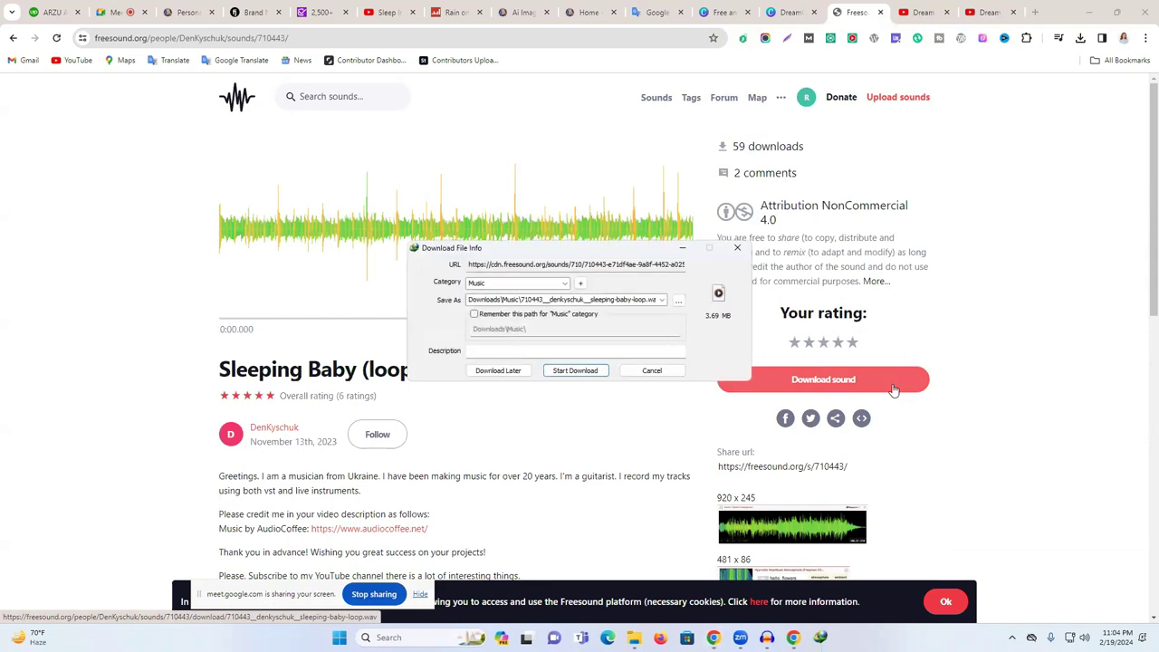
{"action": "key", "text": "Return"}
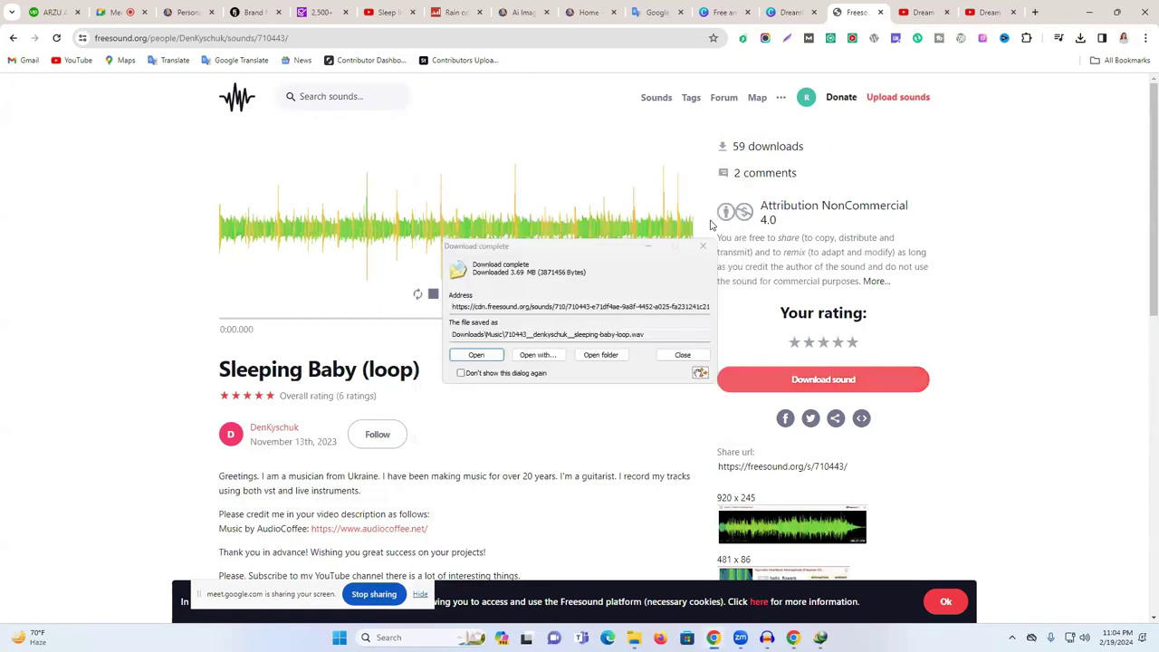
{"action": "left_click", "coordinate": [703, 245]}
{"action": "left_click", "coordinate": [923, 12]}
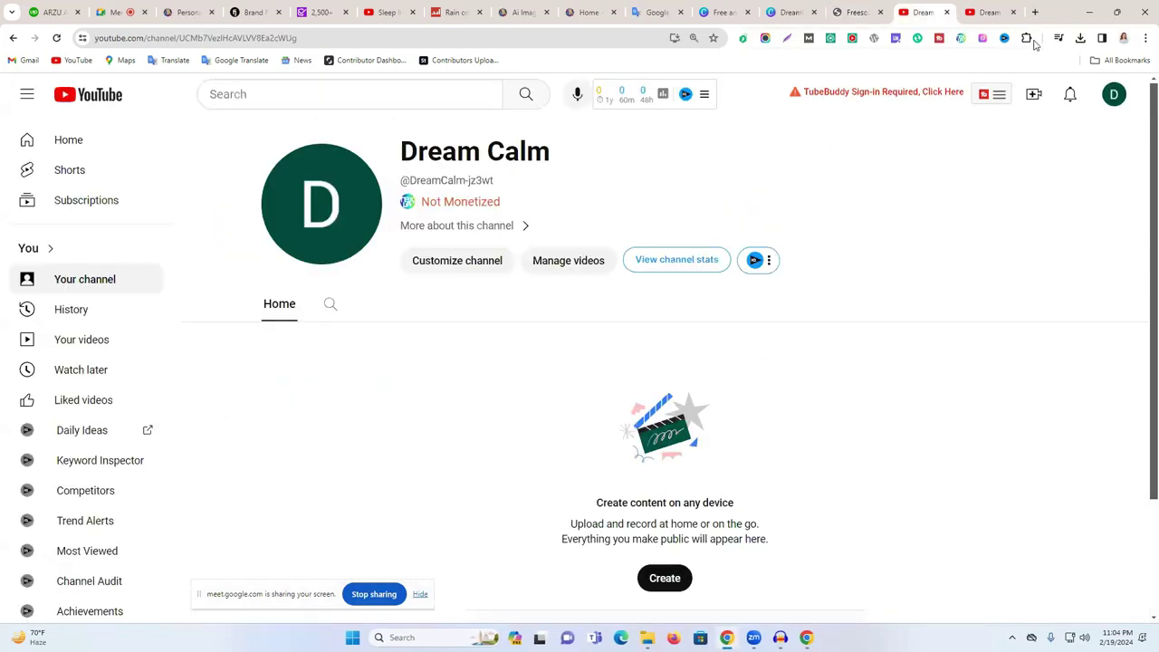
- Run a Google search for 'youtube lib' in a new browser tab
{"action": "left_click", "coordinate": [999, 6]}
{"action": "left_click", "coordinate": [1036, 12]}
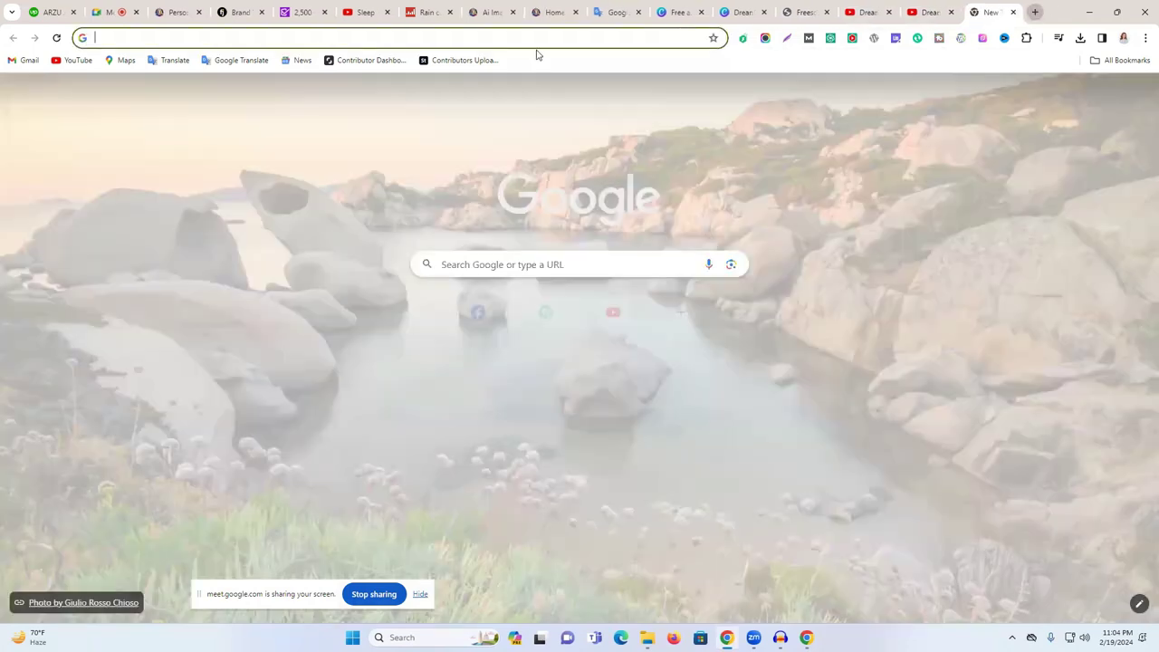
{"action": "left_click", "coordinate": [538, 40]}
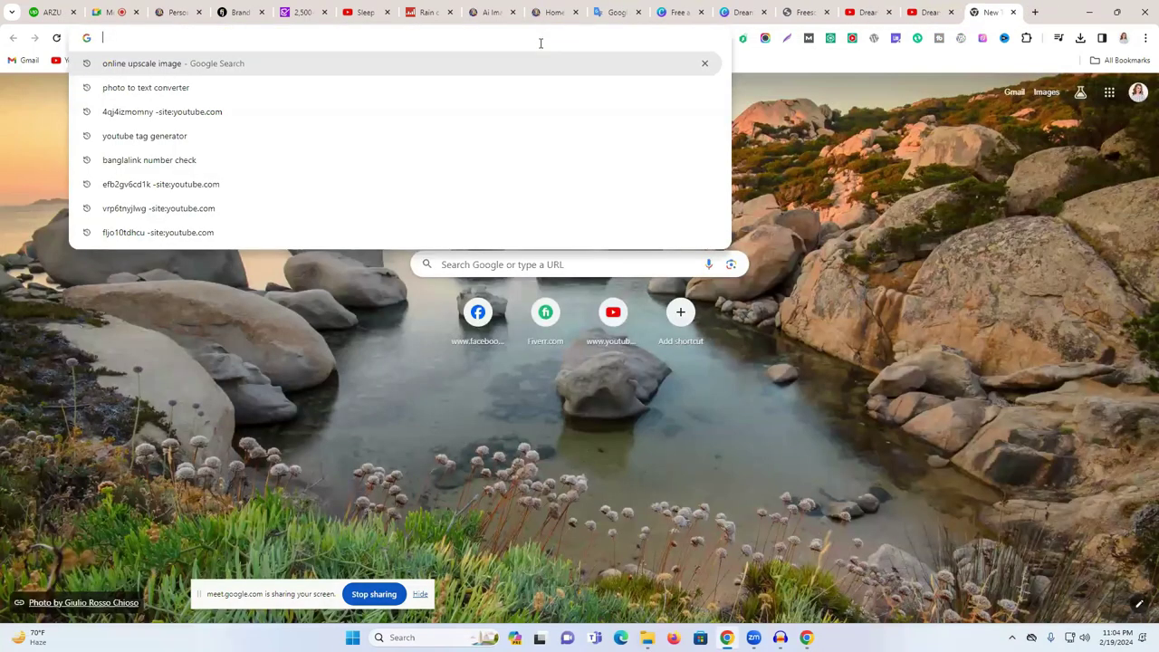
{"action": "type", "text": "youtube"}
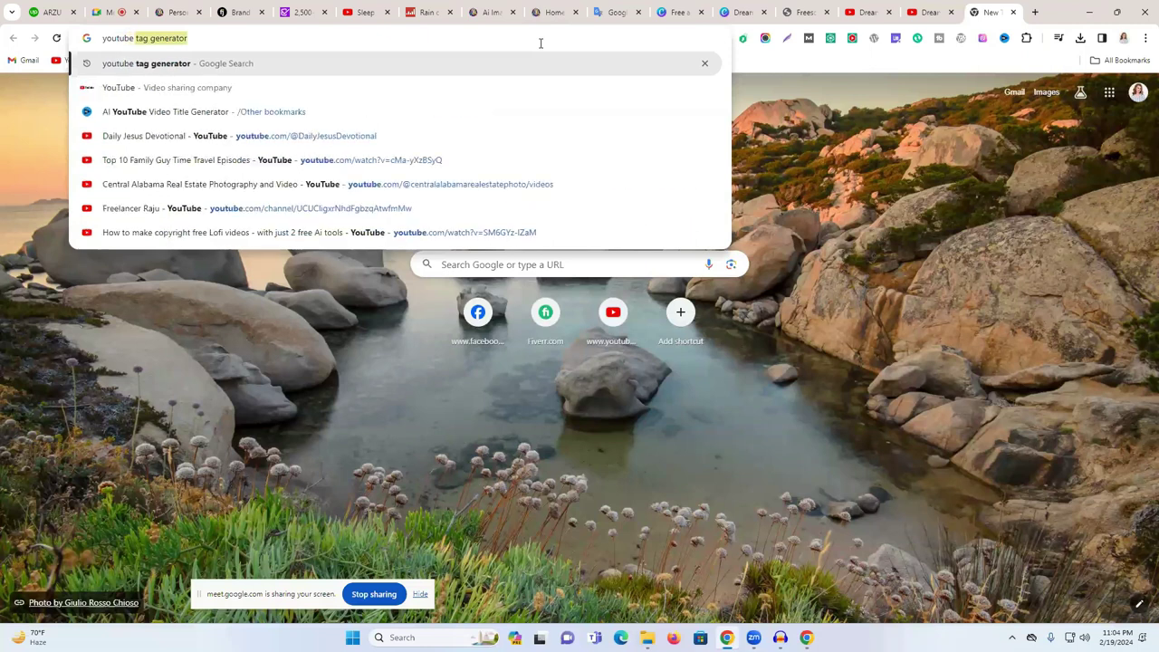
{"action": "type", "text": " l"}
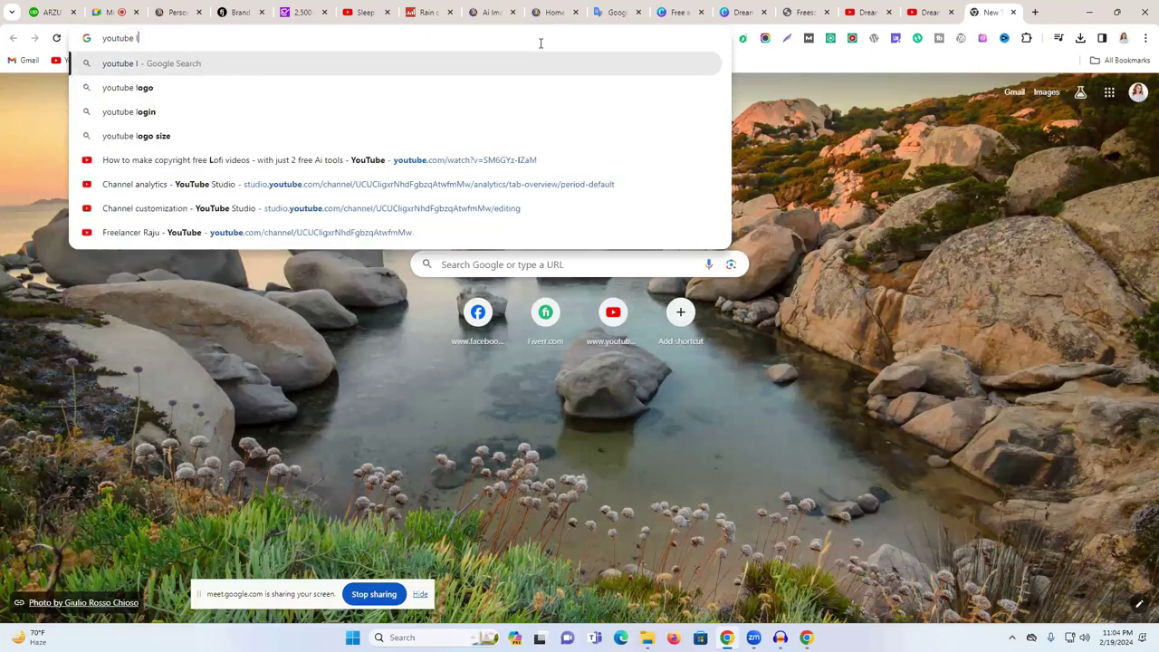
{"action": "type", "text": "ib"}
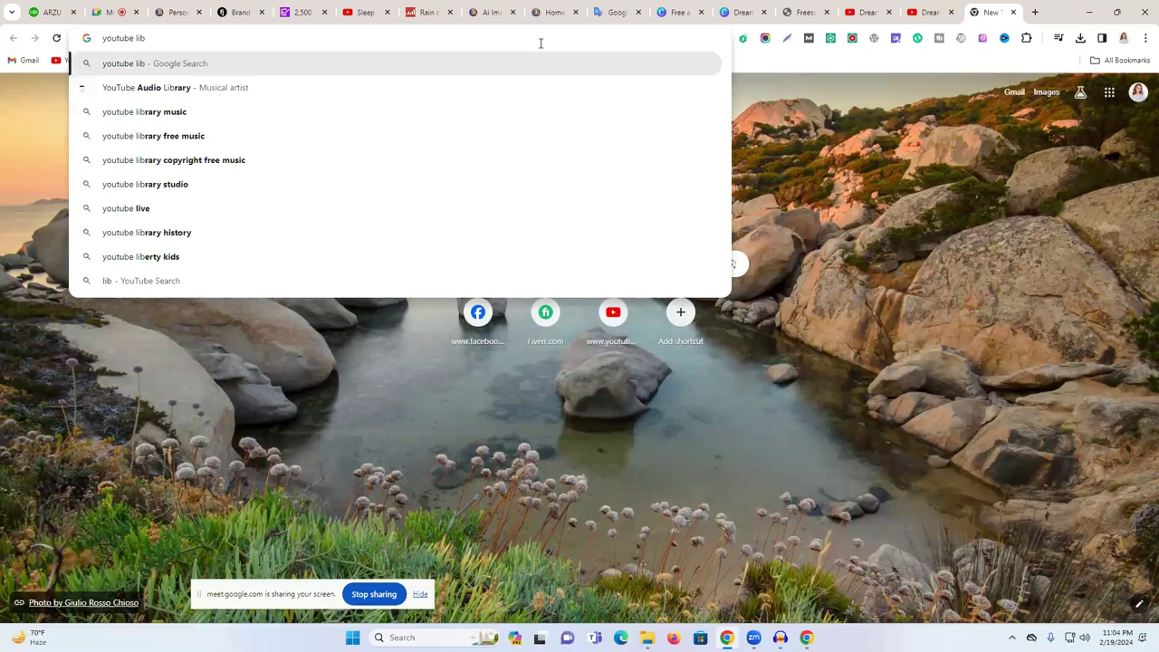
{"action": "key", "text": "Return"}
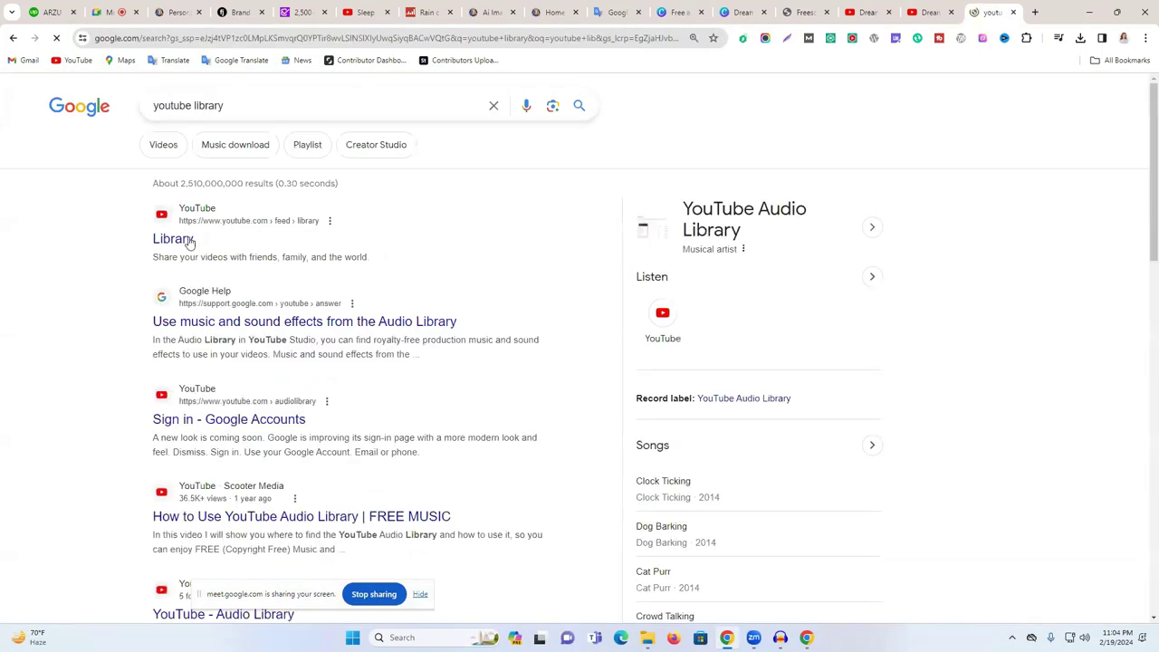
- Look at YouTube's Library and Music pages, then go back to the Google results
{"action": "left_click", "coordinate": [181, 239]}
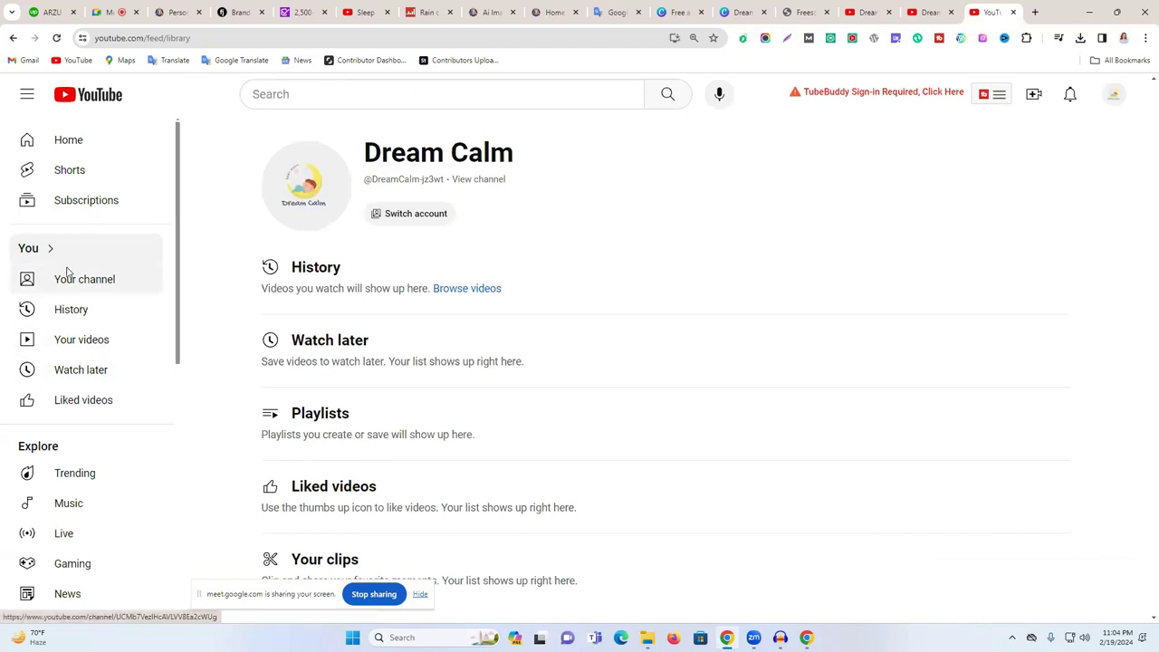
{"action": "scroll", "coordinate": [124, 329], "scroll_direction": "down", "scroll_amount": 3}
{"action": "scroll", "coordinate": [125, 344], "scroll_direction": "down", "scroll_amount": 2}
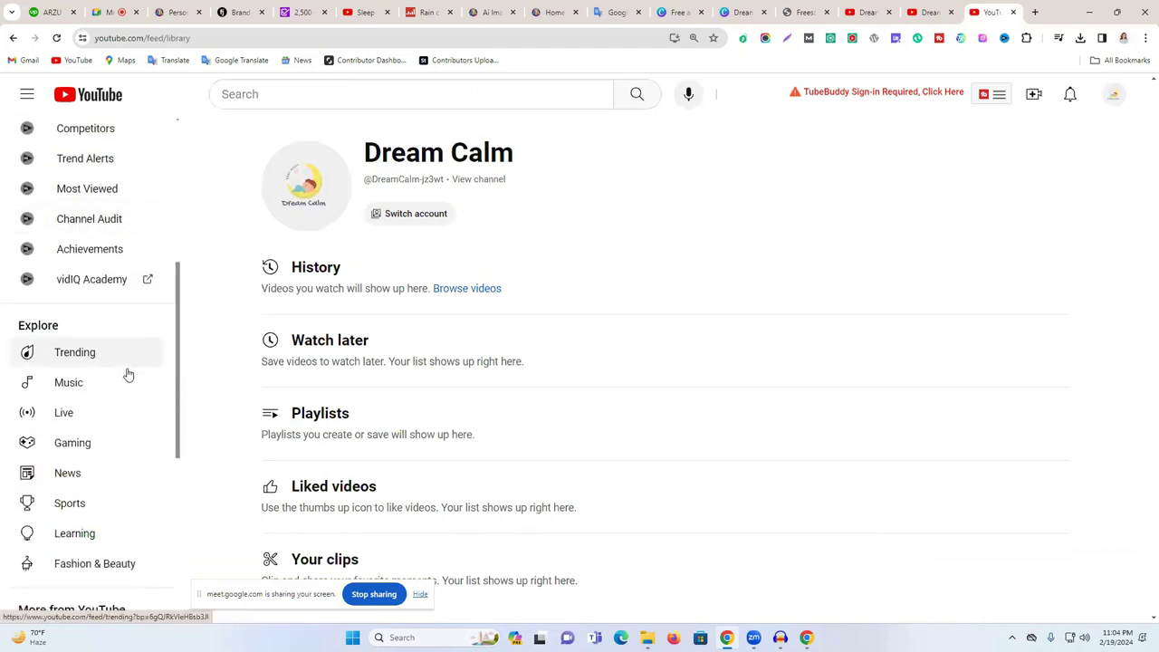
{"action": "left_click", "coordinate": [76, 388]}
{"action": "scroll", "coordinate": [600, 388], "scroll_direction": "down", "scroll_amount": 5}
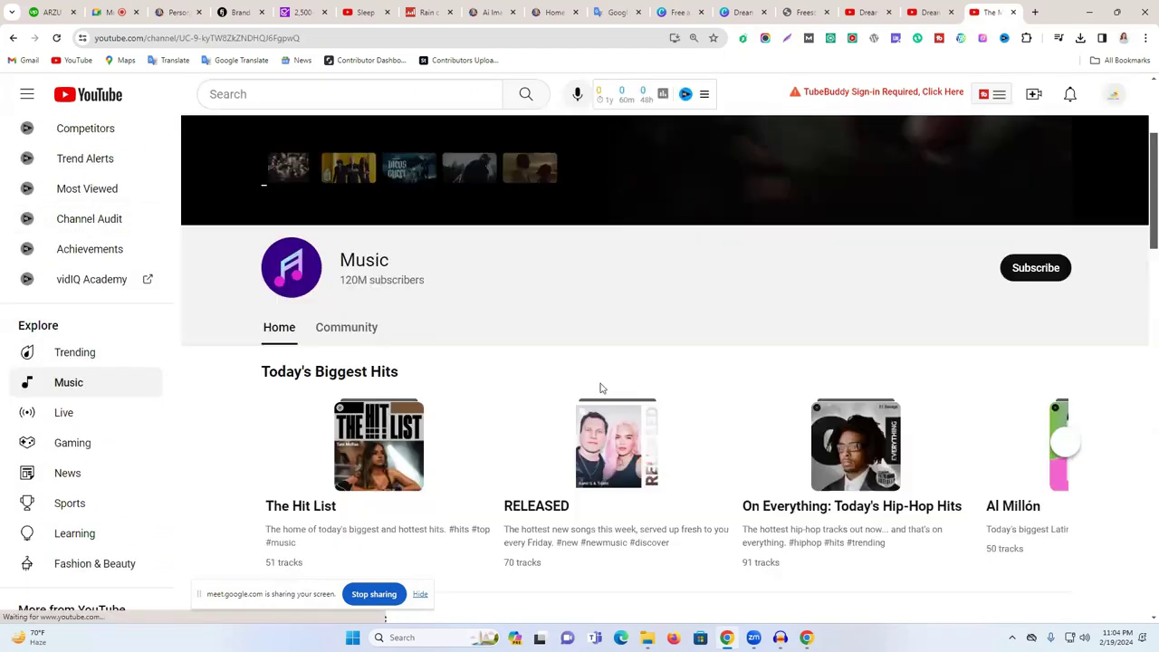
{"action": "scroll", "coordinate": [639, 381], "scroll_direction": "up", "scroll_amount": 5}
{"action": "scroll", "coordinate": [163, 145], "scroll_direction": "up", "scroll_amount": 1}
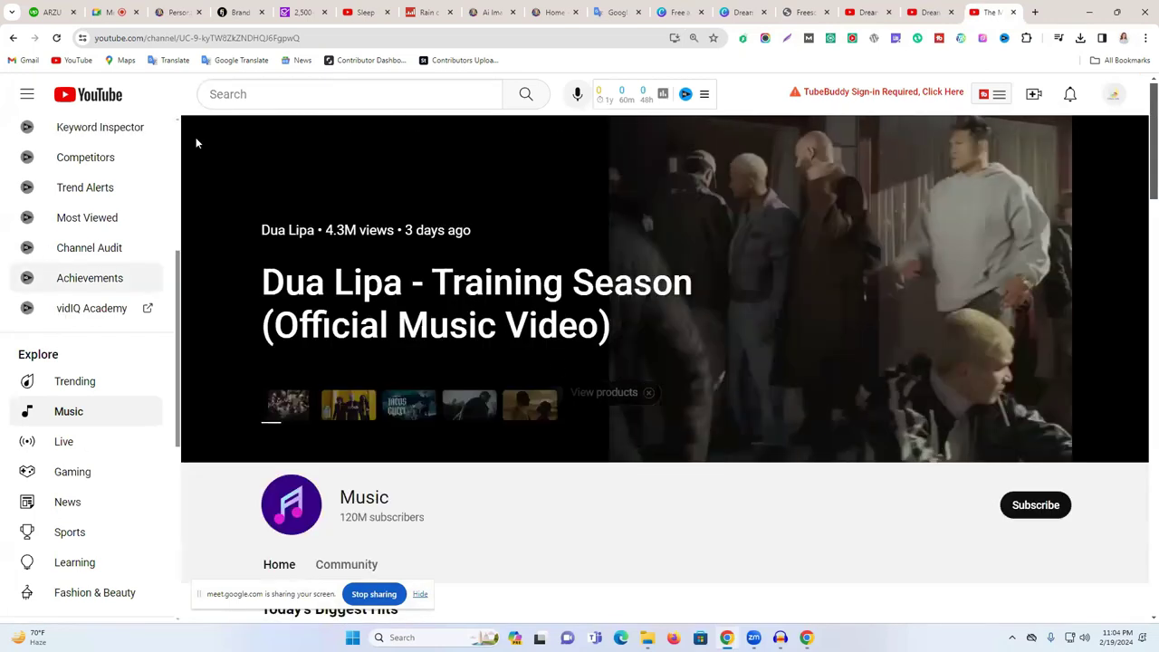
{"action": "left_click", "coordinate": [14, 38]}
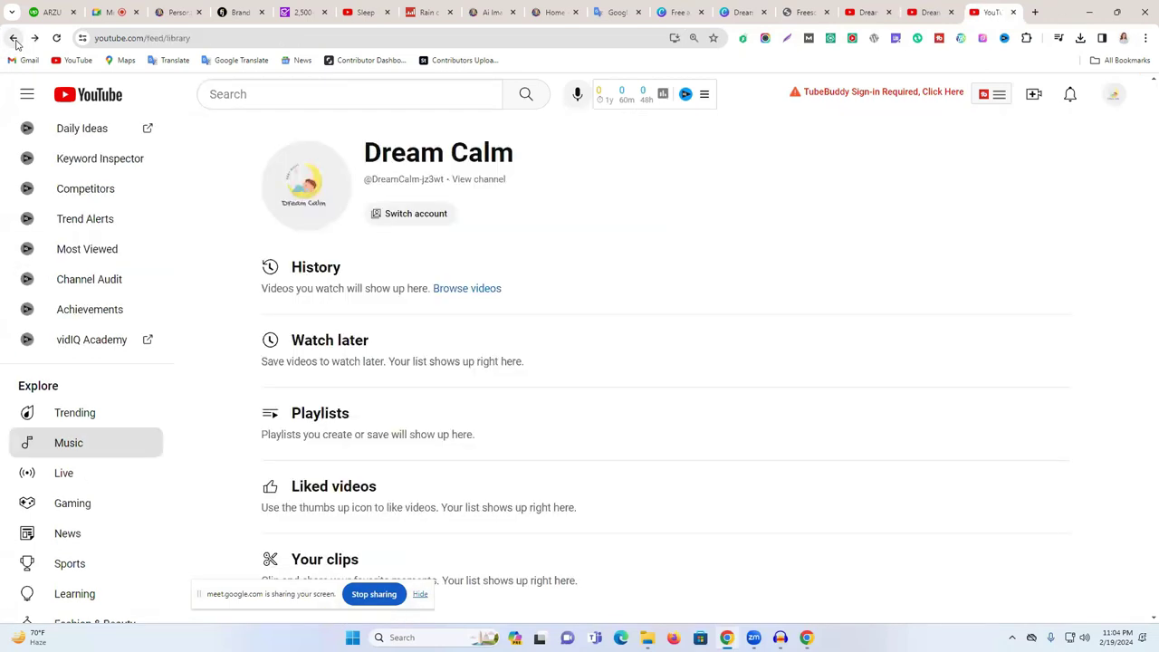
{"action": "left_click", "coordinate": [13, 38]}
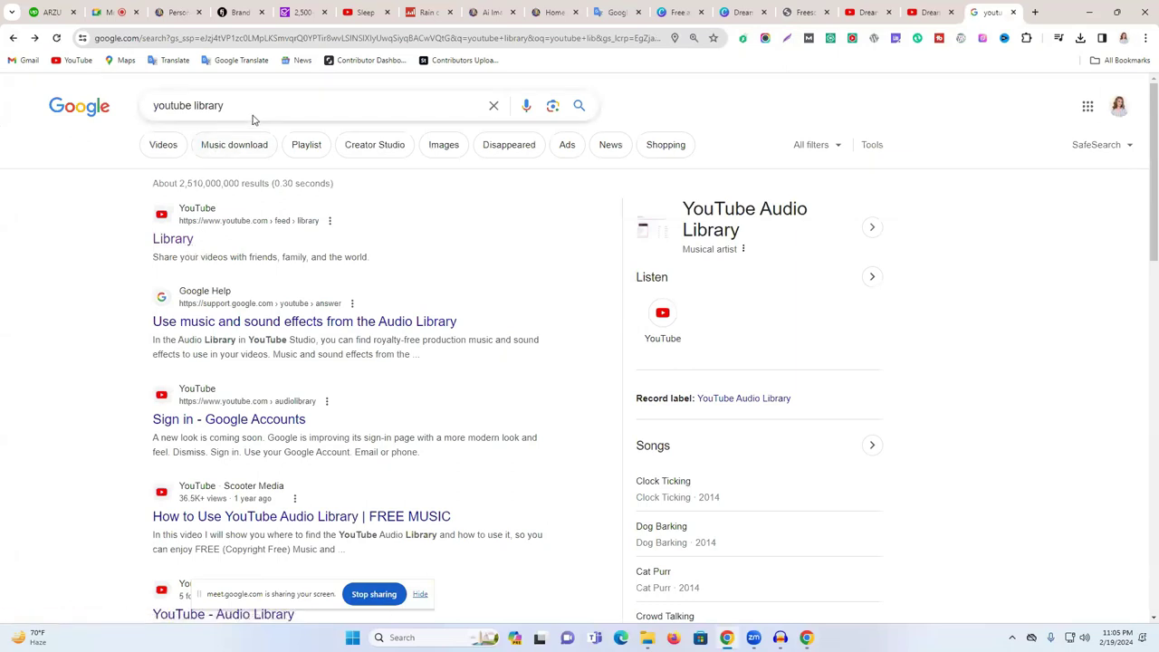
- Search 'youtube audio library', open the Audio Library channel and its Top 50 Free Songs of 2020 video
{"action": "left_click", "coordinate": [750, 210]}
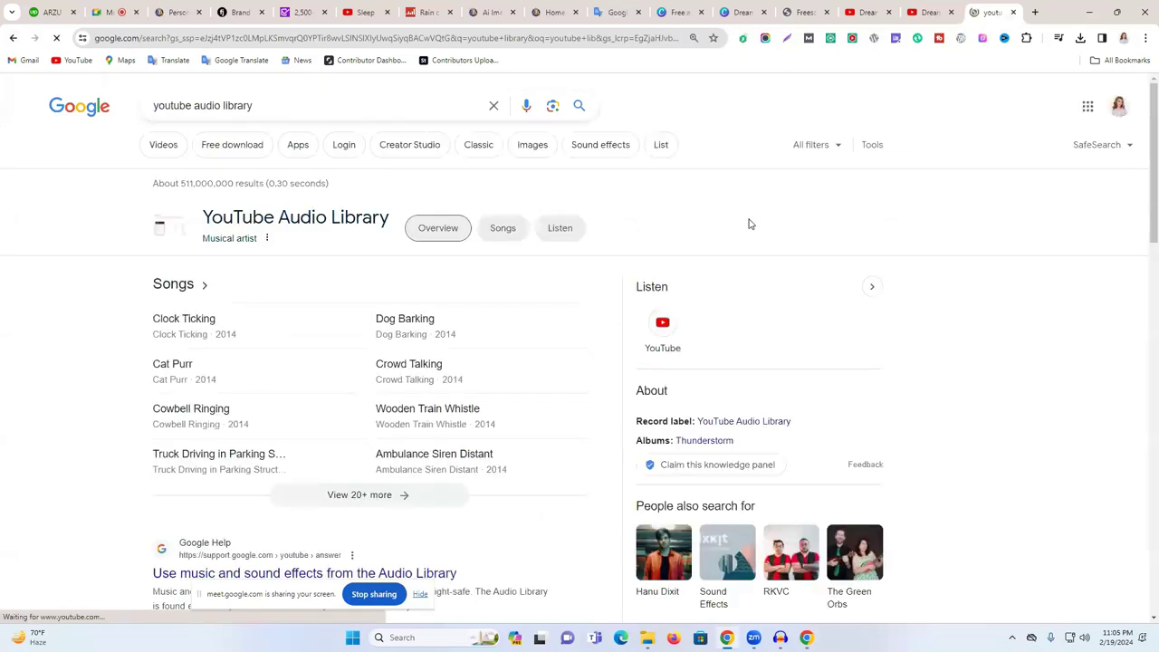
{"action": "scroll", "coordinate": [290, 274], "scroll_direction": "down", "scroll_amount": 3}
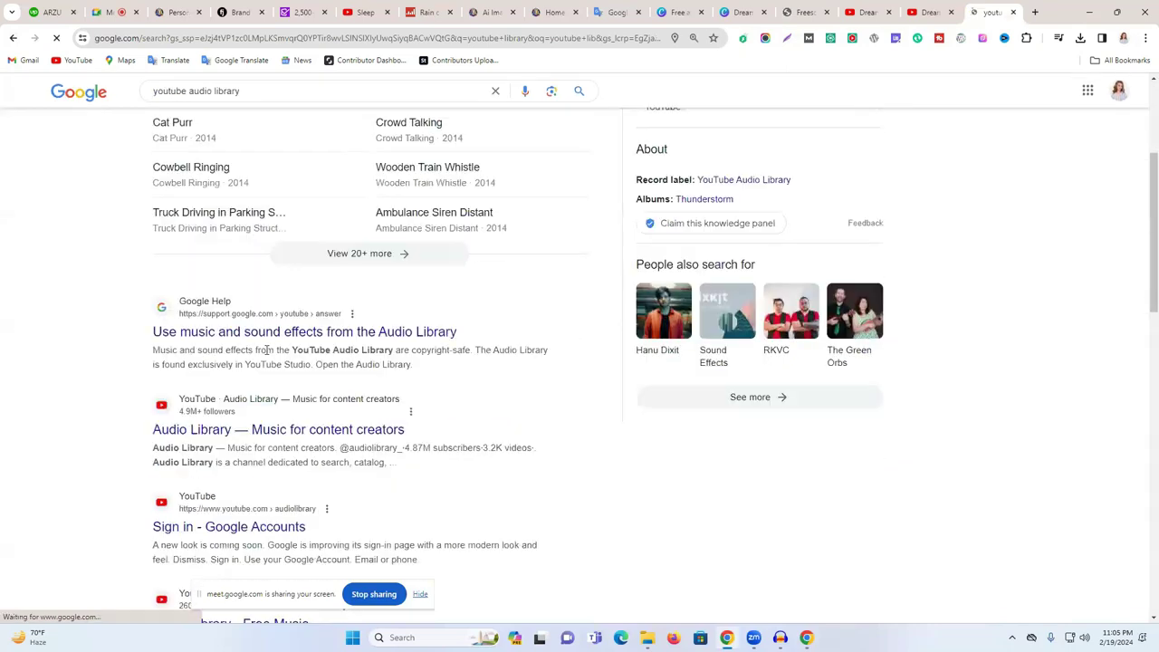
{"action": "left_click", "coordinate": [246, 432]}
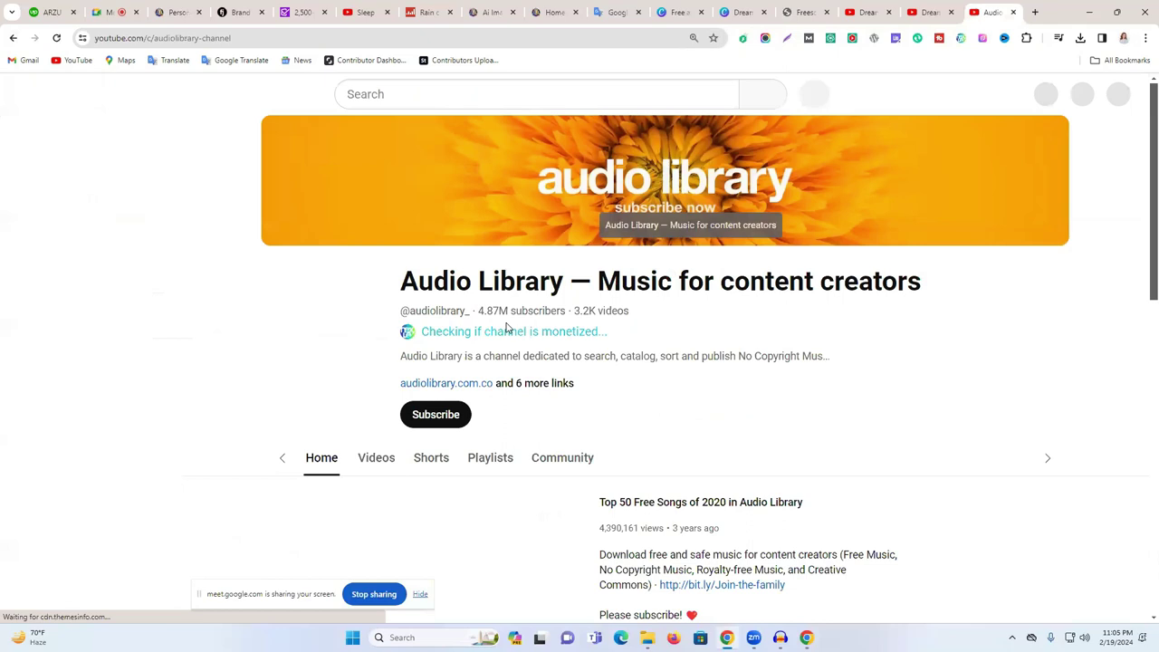
{"action": "scroll", "coordinate": [580, 313], "scroll_direction": "down", "scroll_amount": 2}
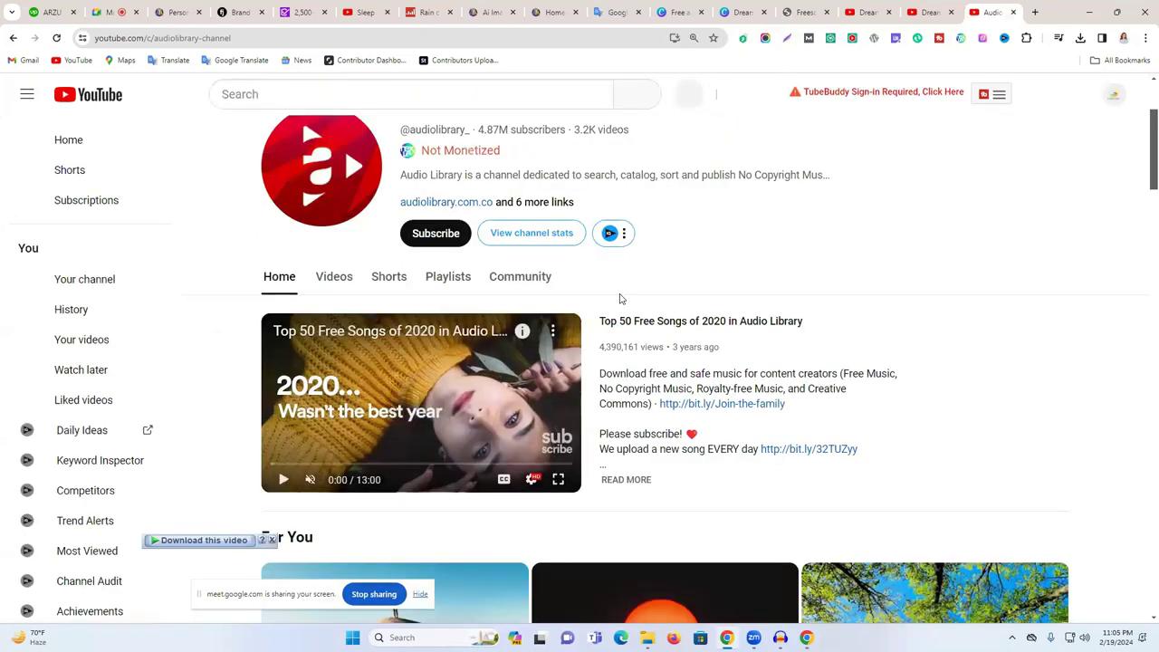
{"action": "scroll", "coordinate": [544, 285], "scroll_direction": "down", "scroll_amount": 3}
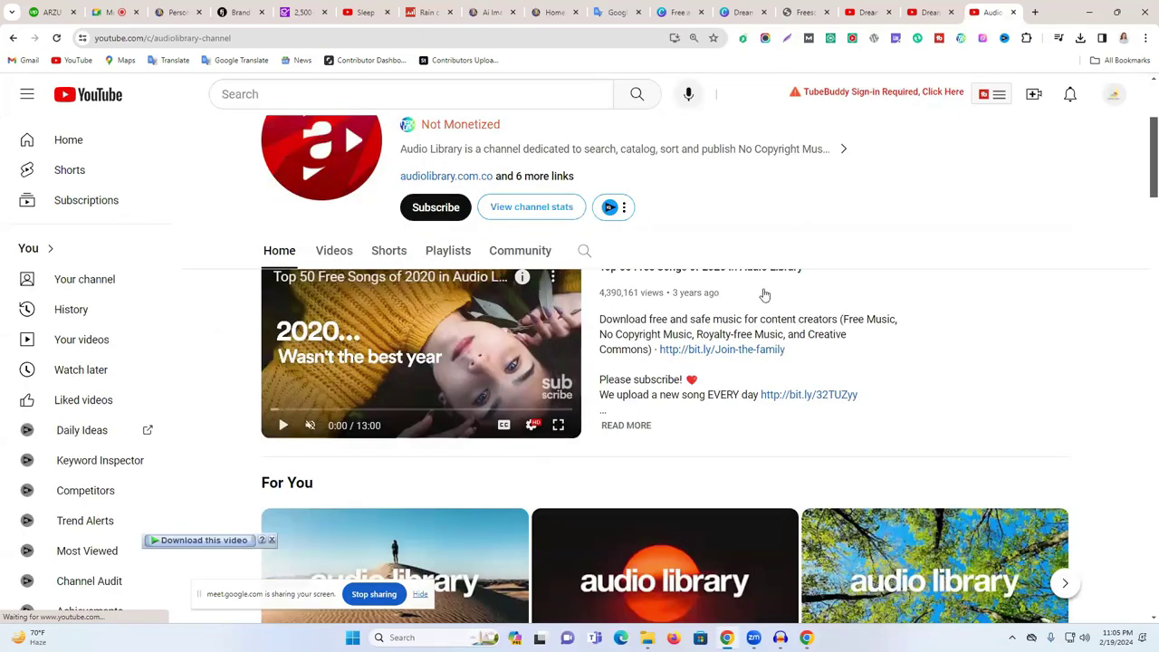
{"action": "left_click", "coordinate": [631, 359]}
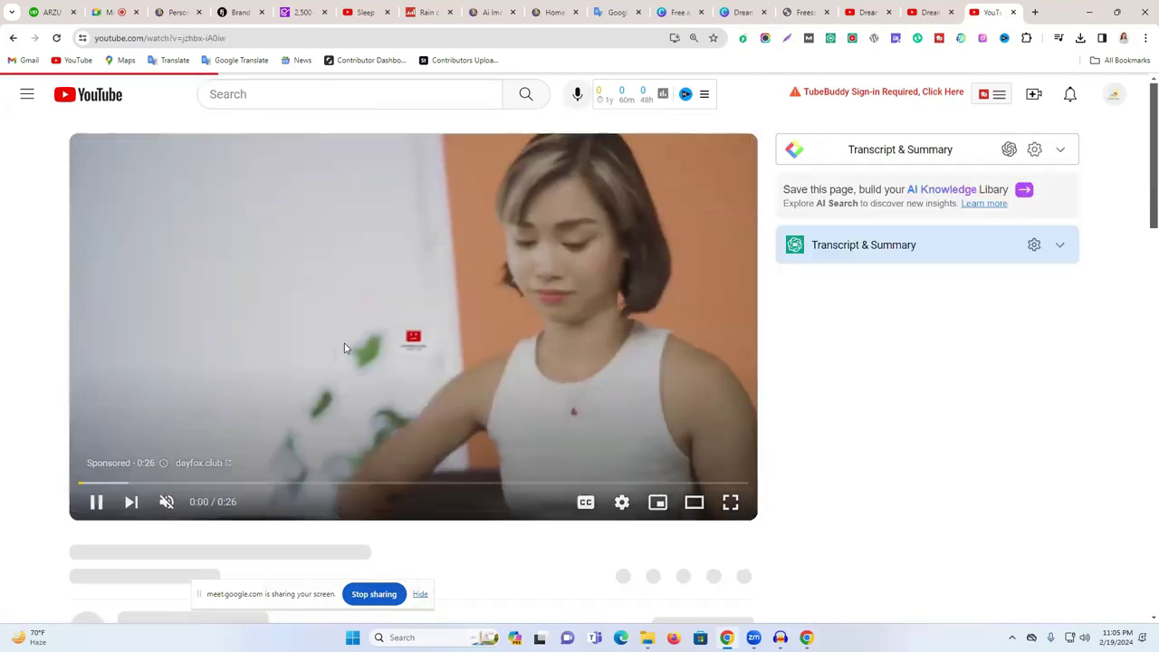
- Expand the Top 50 video's description, read the tracklist, and select the playlist, Spotify and download lines
{"action": "scroll", "coordinate": [258, 401], "scroll_direction": "down", "scroll_amount": 2}
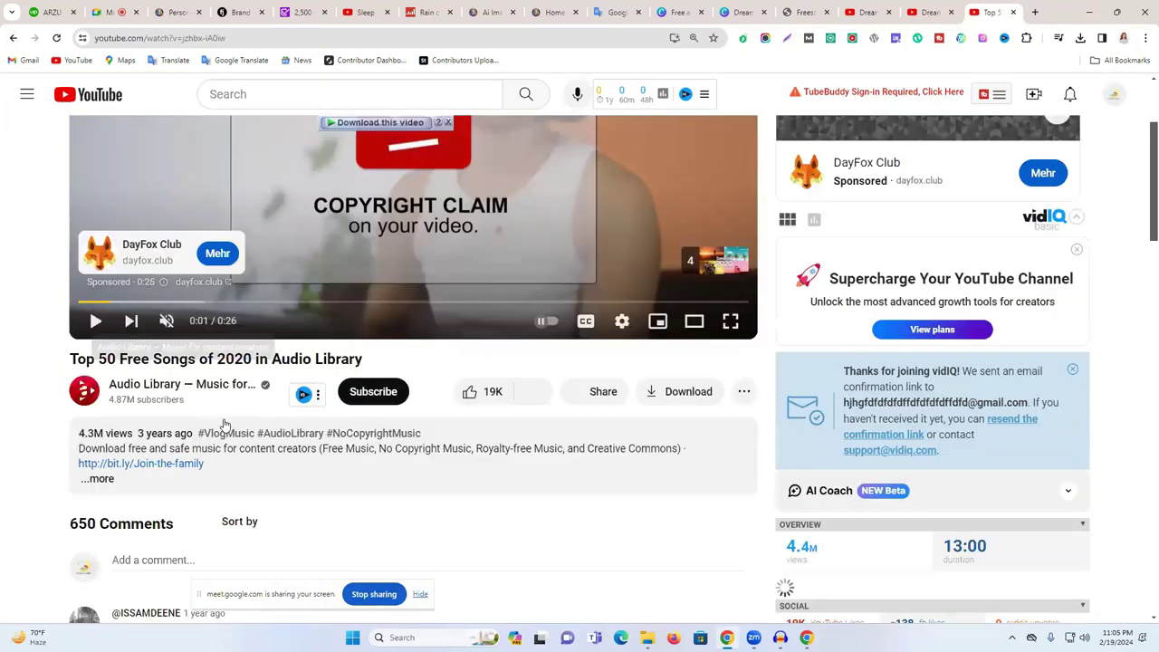
{"action": "scroll", "coordinate": [181, 390], "scroll_direction": "down", "scroll_amount": 2}
{"action": "left_click", "coordinate": [101, 301]}
{"action": "scroll", "coordinate": [269, 303], "scroll_direction": "down", "scroll_amount": 2}
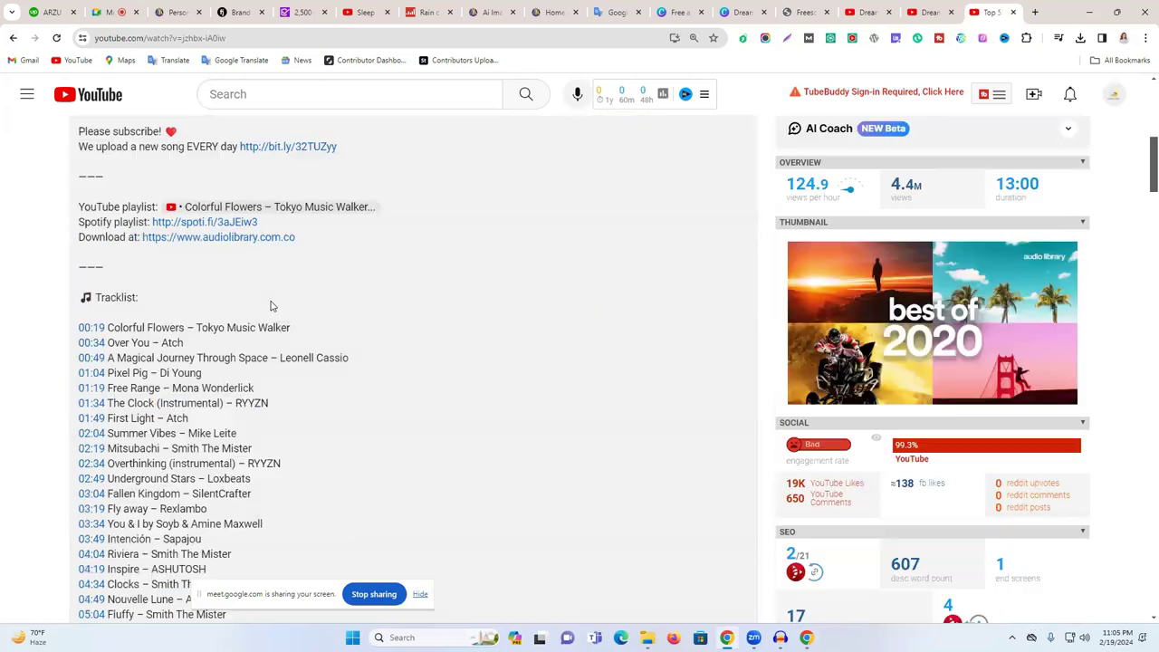
{"action": "scroll", "coordinate": [269, 308], "scroll_direction": "down", "scroll_amount": 2}
{"action": "scroll", "coordinate": [268, 311], "scroll_direction": "down", "scroll_amount": 7}
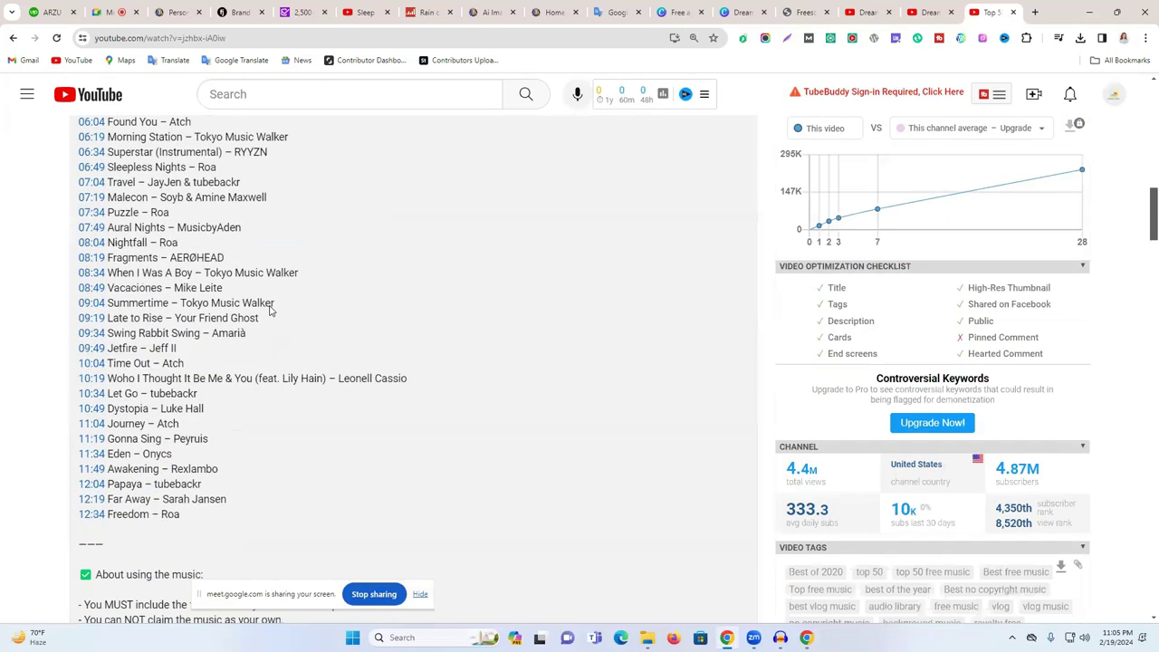
{"action": "scroll", "coordinate": [299, 457], "scroll_direction": "down", "scroll_amount": 5}
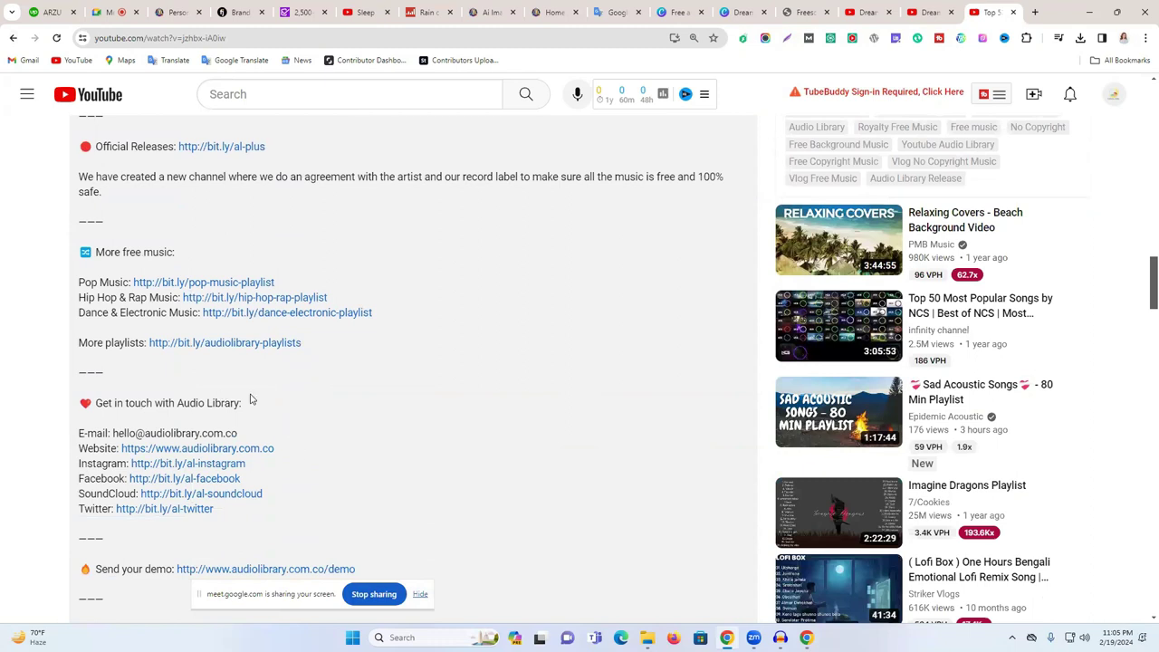
{"action": "scroll", "coordinate": [252, 398], "scroll_direction": "down", "scroll_amount": 3}
{"action": "scroll", "coordinate": [347, 426], "scroll_direction": "up", "scroll_amount": 4}
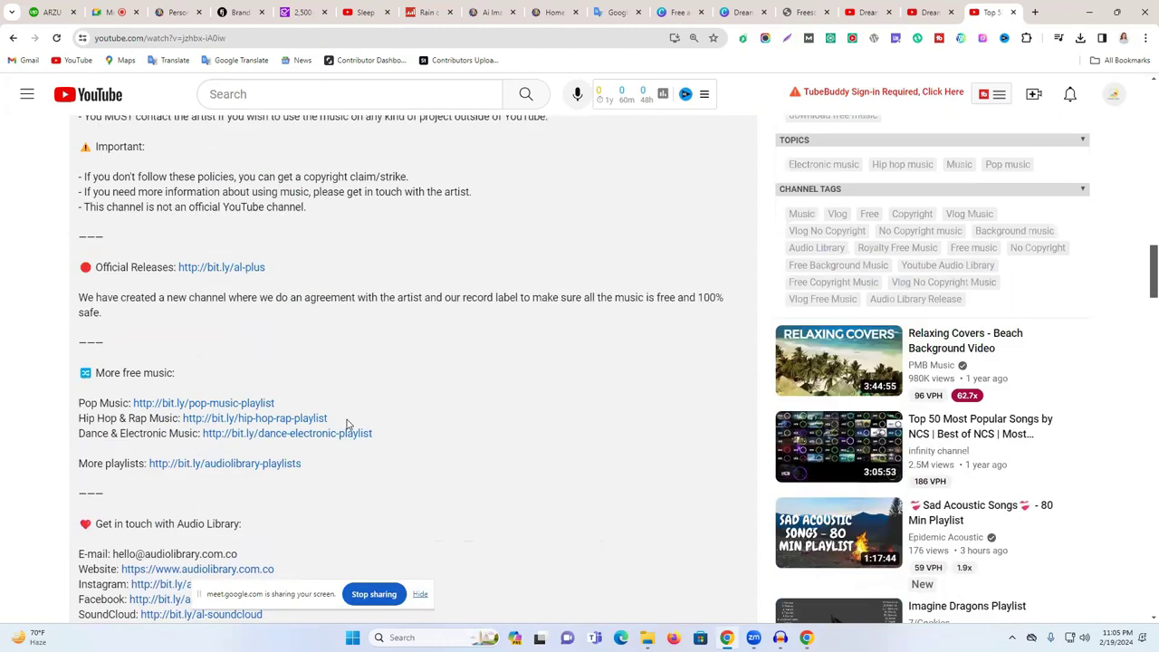
{"action": "scroll", "coordinate": [249, 397], "scroll_direction": "up", "scroll_amount": 7}
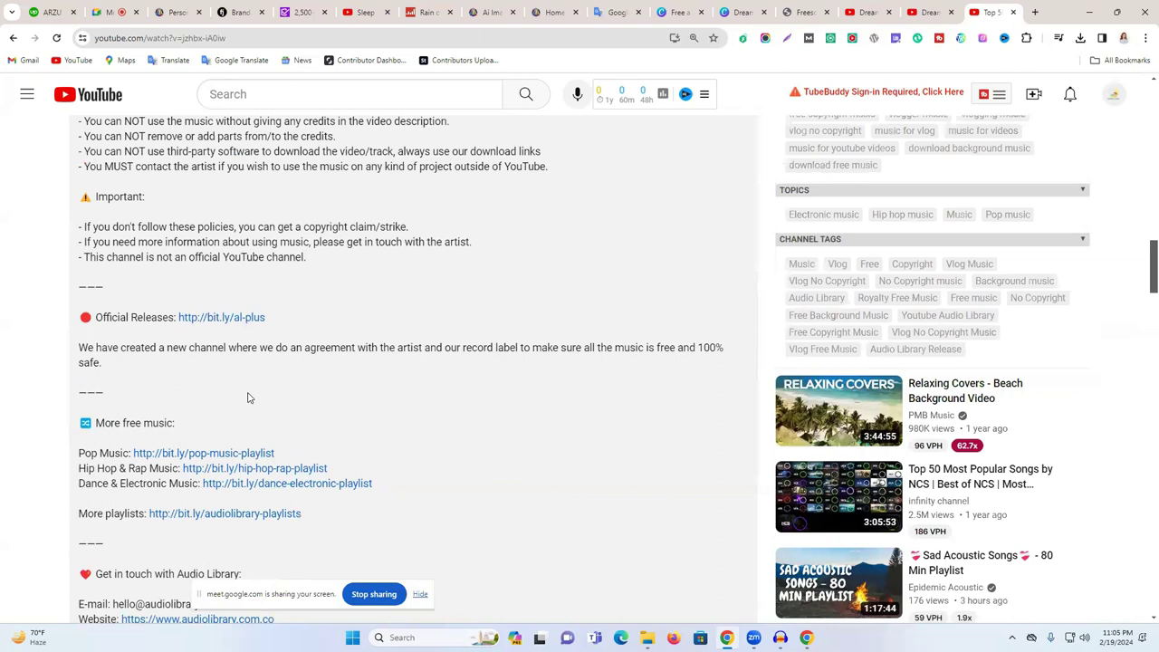
{"action": "scroll", "coordinate": [244, 391], "scroll_direction": "up", "scroll_amount": 6}
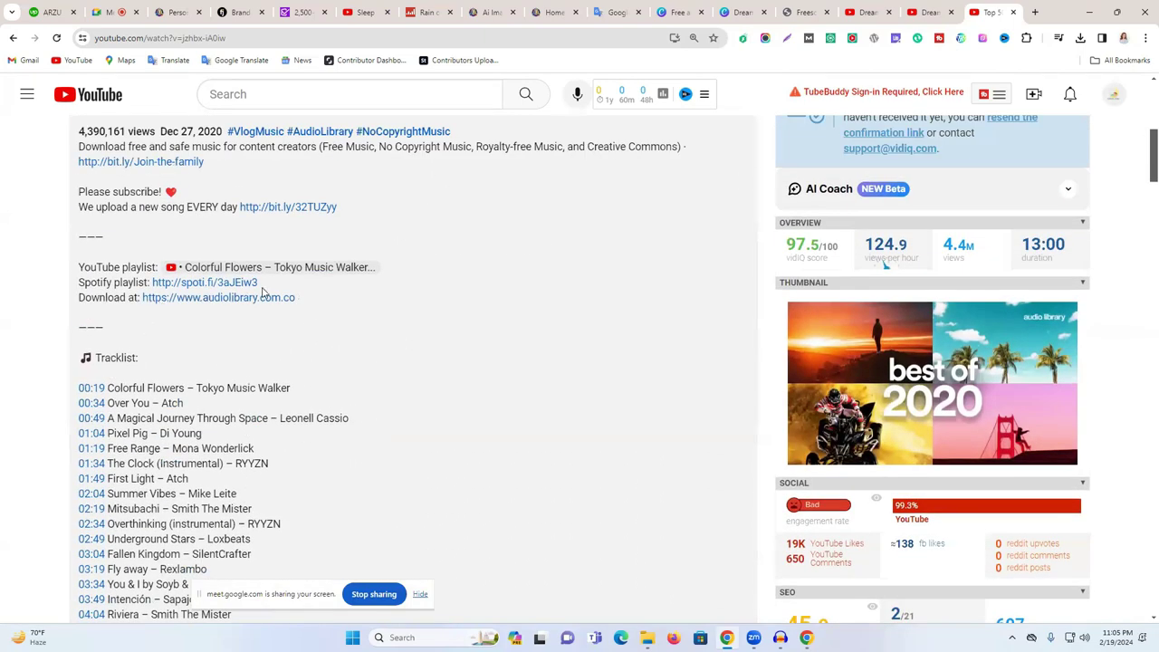
{"action": "left_click_drag", "start_coordinate": [310, 305], "coordinate": [80, 268]}
{"action": "scroll", "coordinate": [79, 268], "scroll_direction": "up", "scroll_amount": 3}
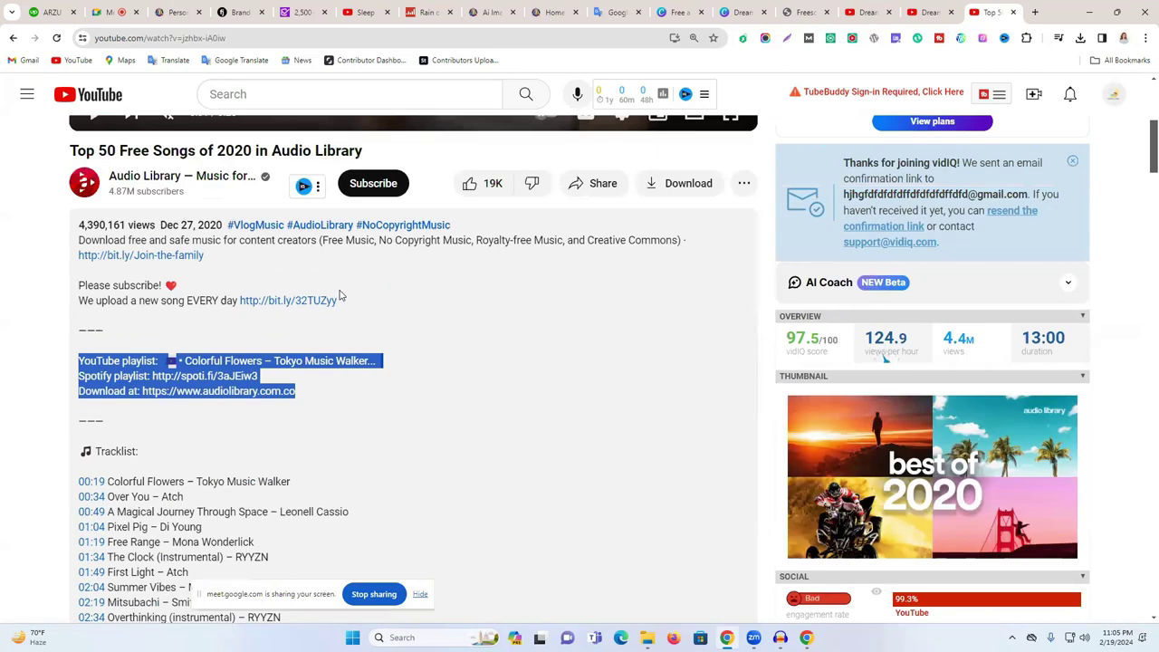
- Glance at the Dream Calm tab, then open the Audio Library channel page from the video
{"action": "left_click", "coordinate": [259, 96]}
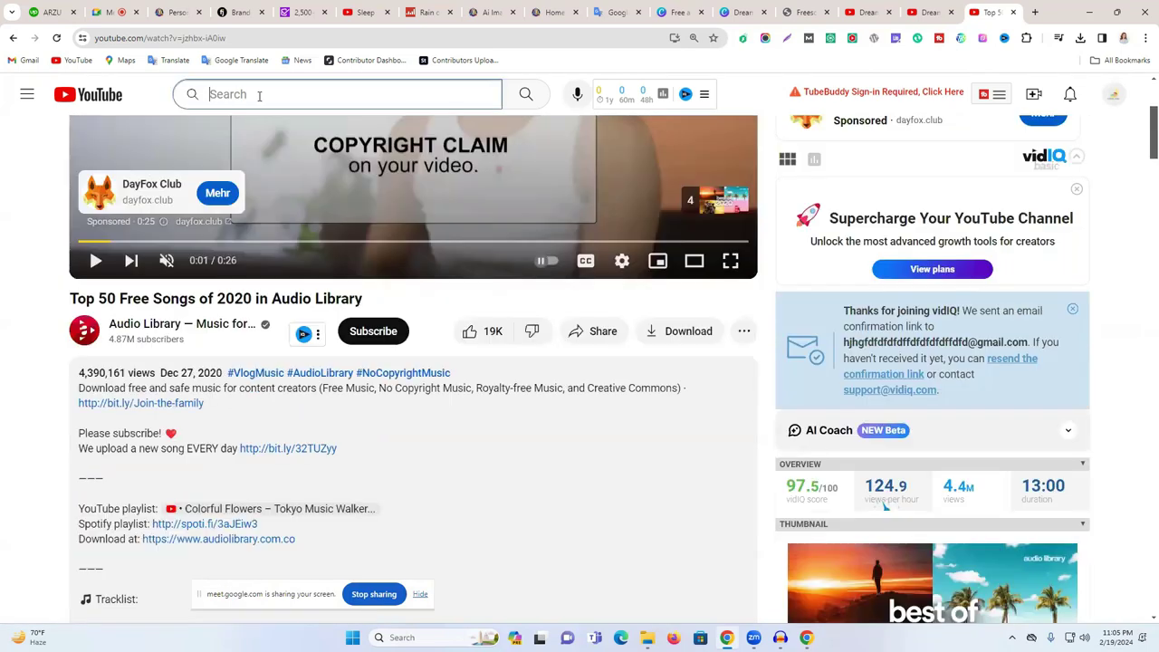
{"action": "right_click", "coordinate": [259, 98]}
{"action": "left_click", "coordinate": [44, 312]}
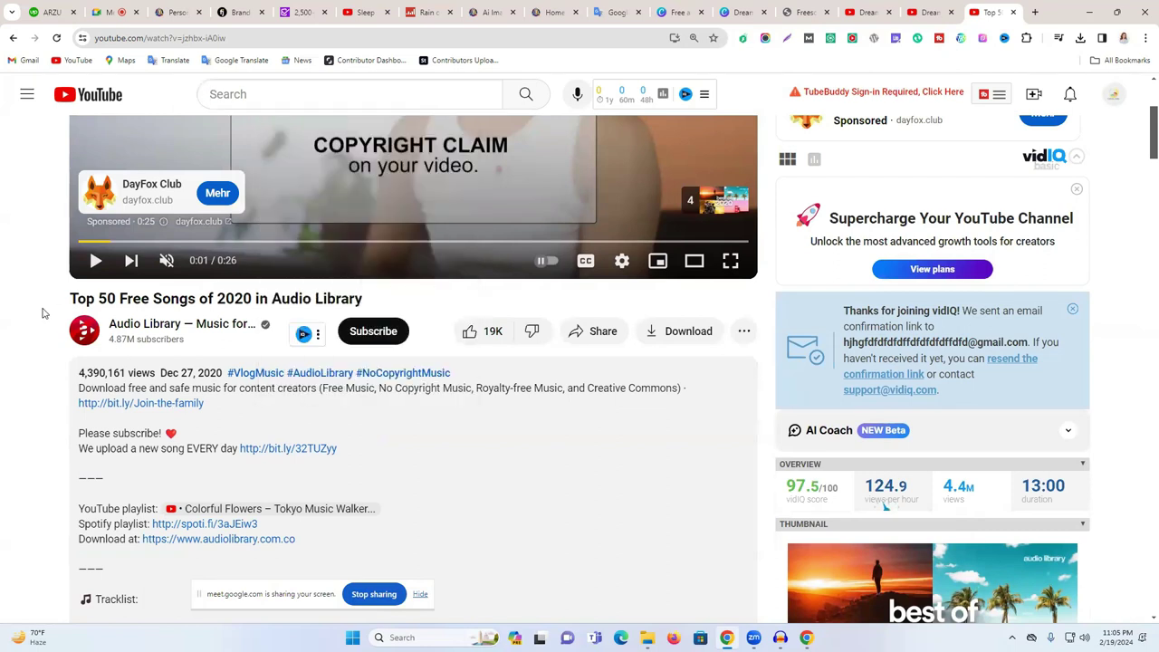
{"action": "left_click", "coordinate": [921, 9]}
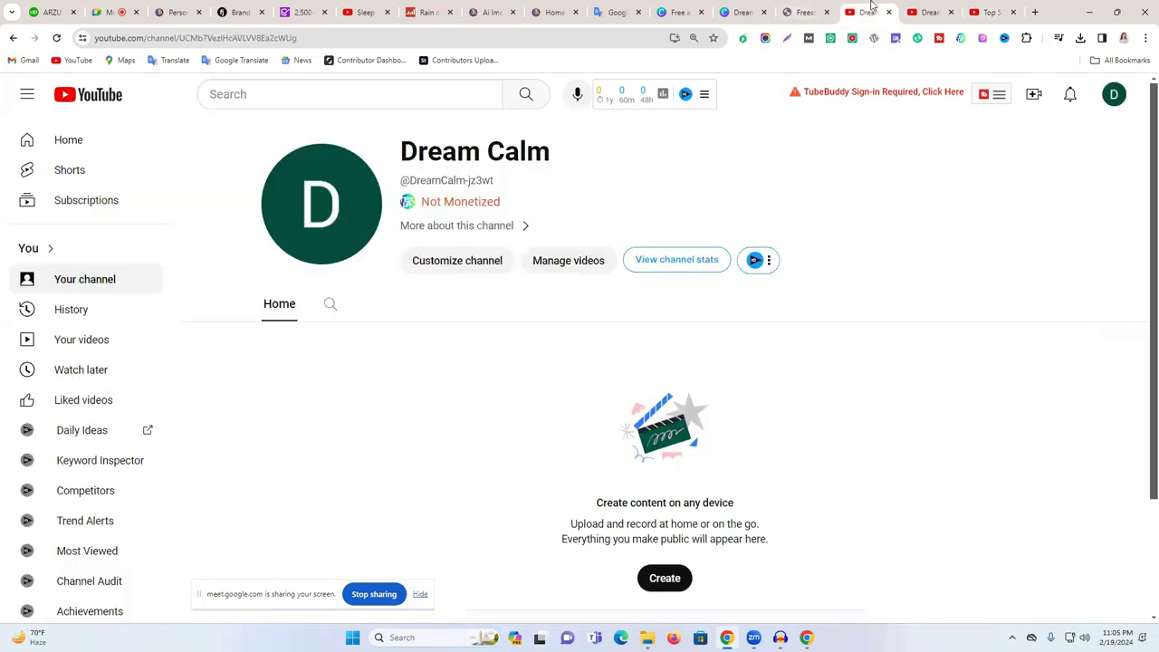
{"action": "left_click", "coordinate": [987, 11]}
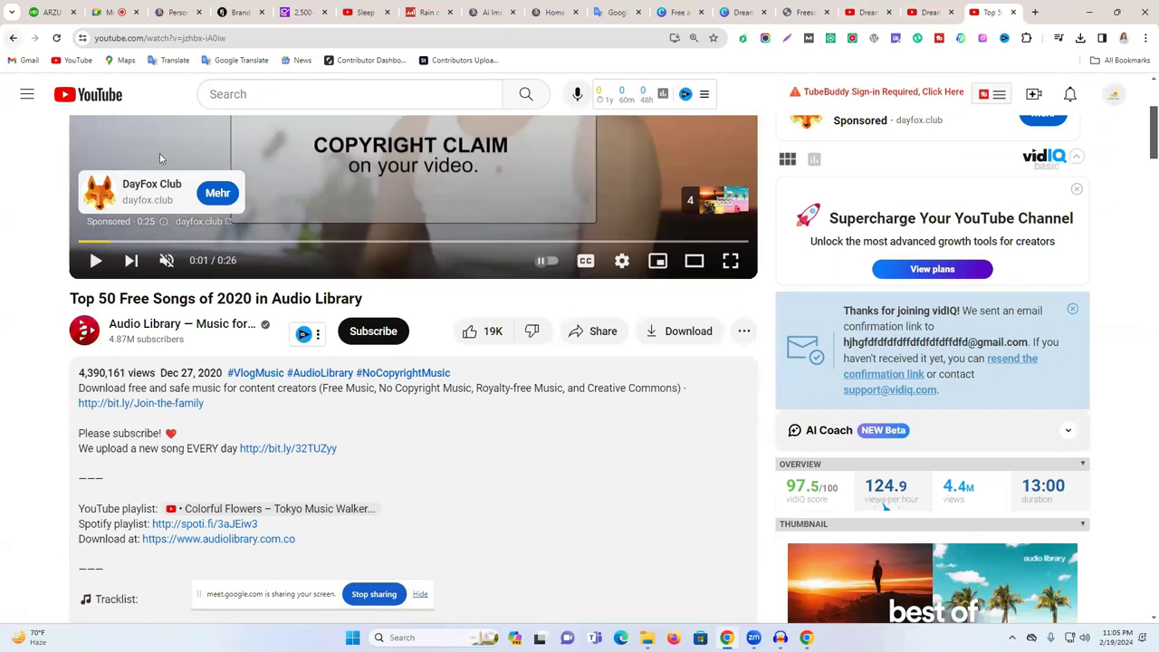
{"action": "left_click", "coordinate": [163, 324]}
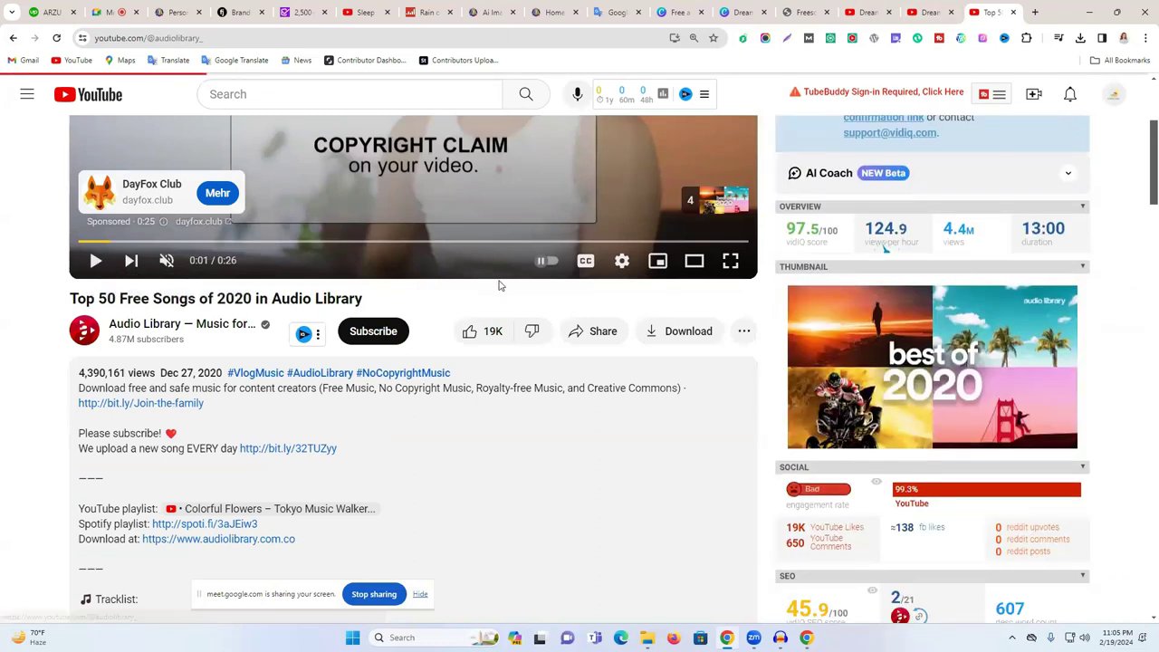
- Search the Audio Library channel for 'relaxing'
{"action": "left_click", "coordinate": [584, 458]}
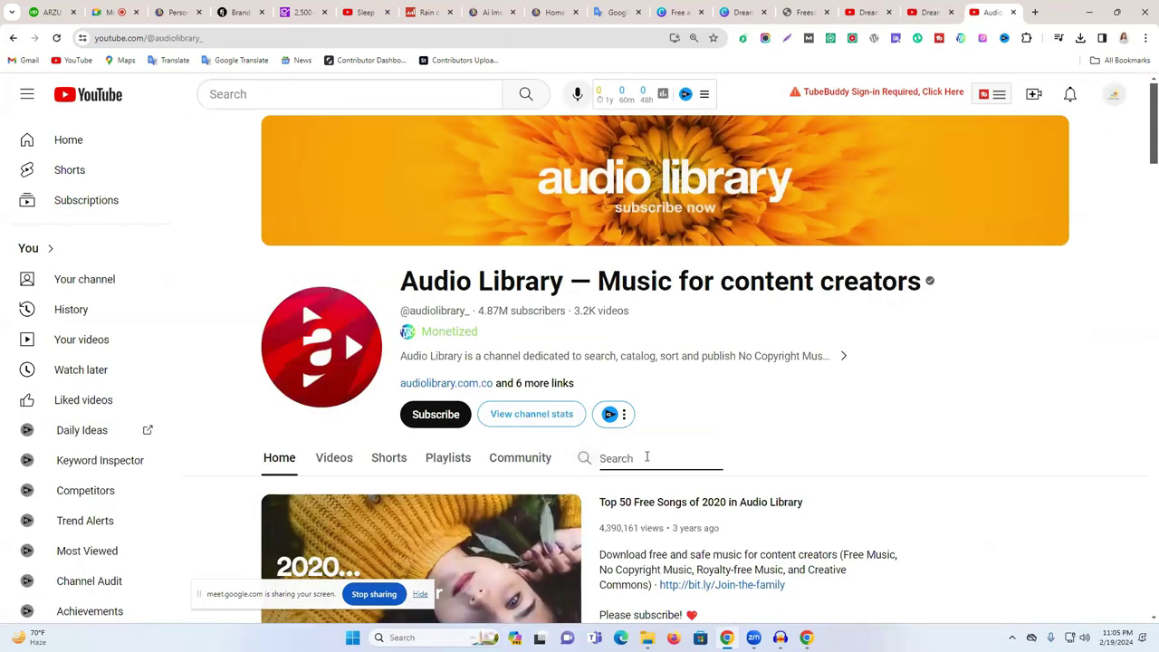
{"action": "type", "text": "re"}
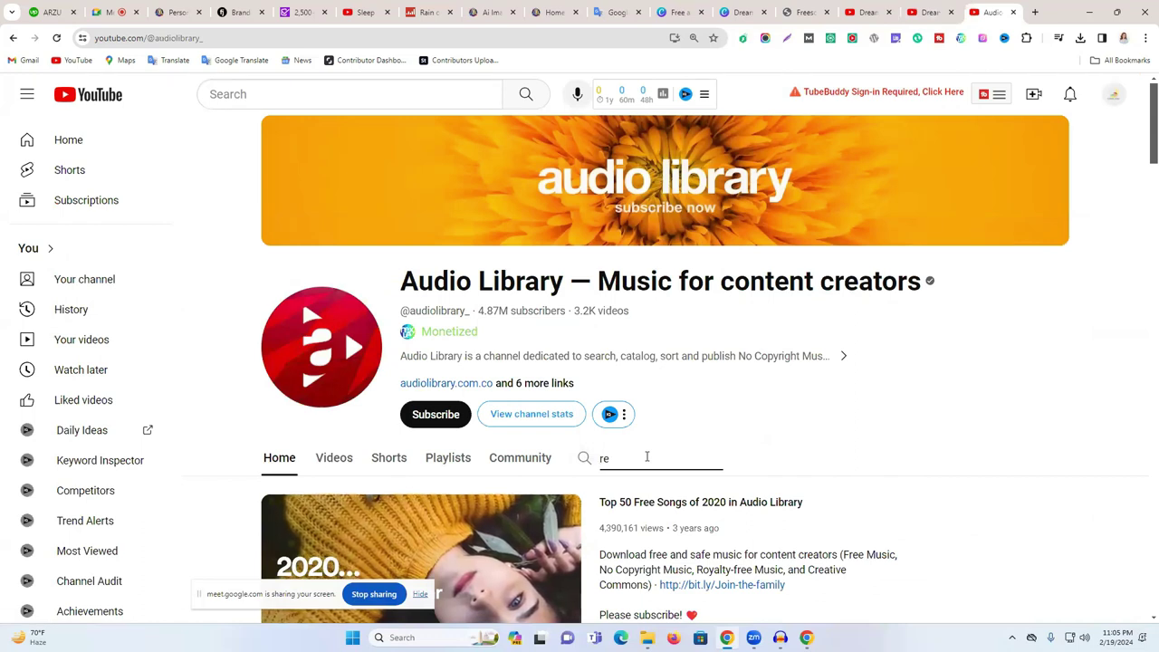
{"action": "type", "text": "laxing"}
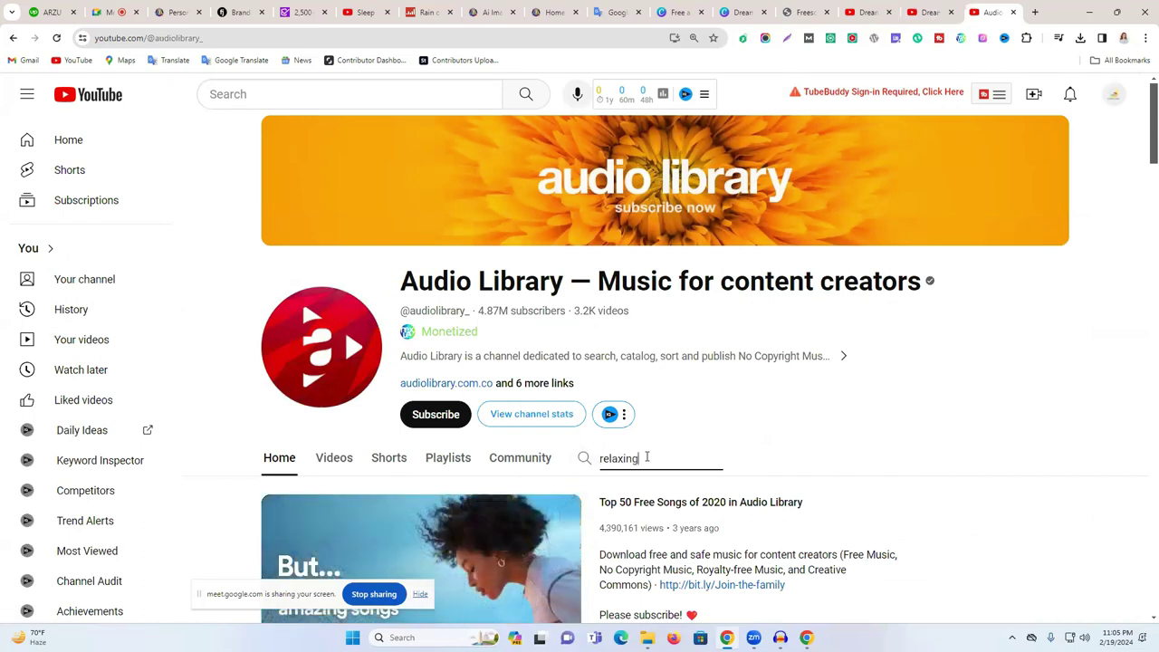
{"action": "key", "text": "Return"}
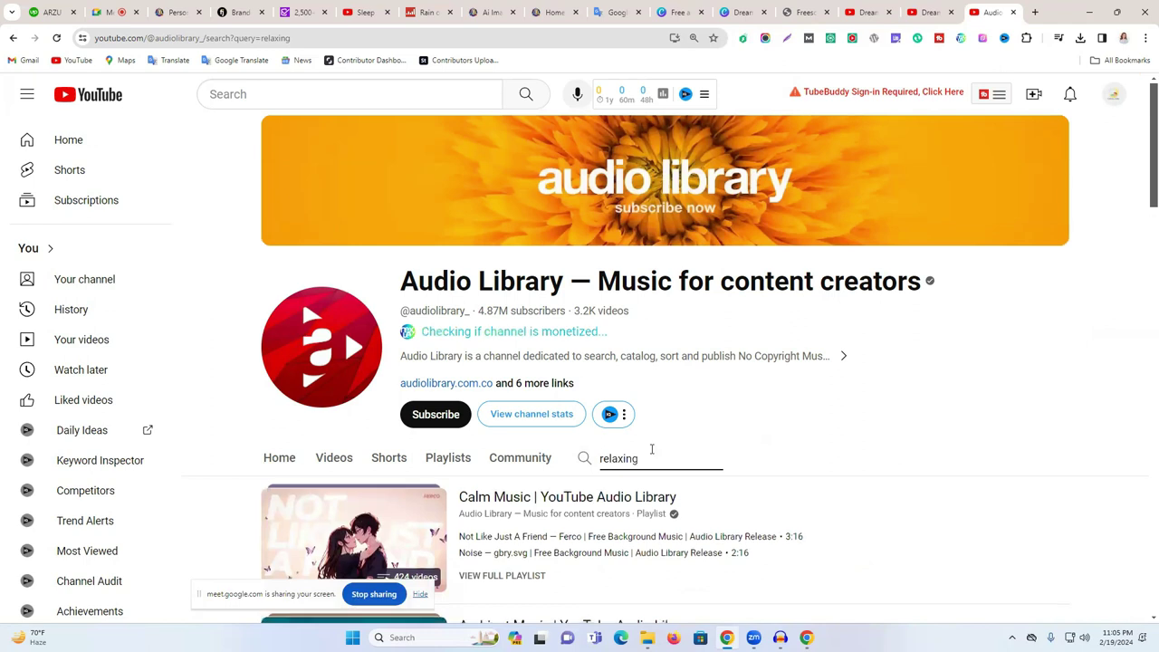
{"action": "scroll", "coordinate": [451, 389], "scroll_direction": "down", "scroll_amount": 3}
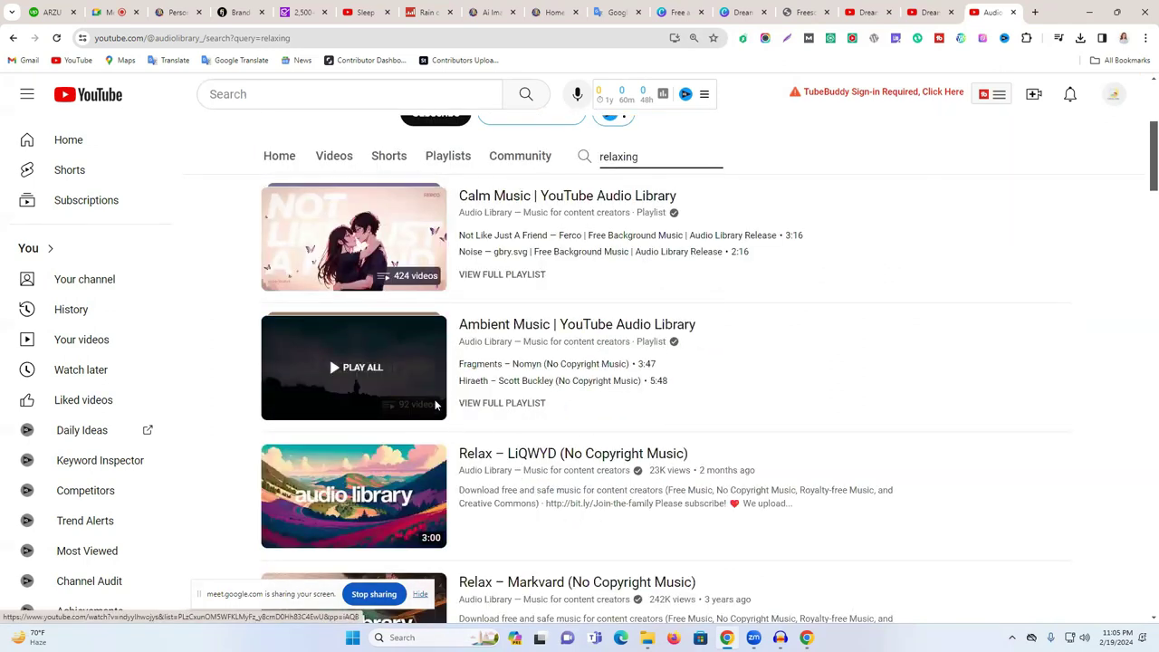
- Play the Calm Music playlist from 'Not Like Just A Friend' with sound unmuted
{"action": "left_click", "coordinate": [383, 262]}
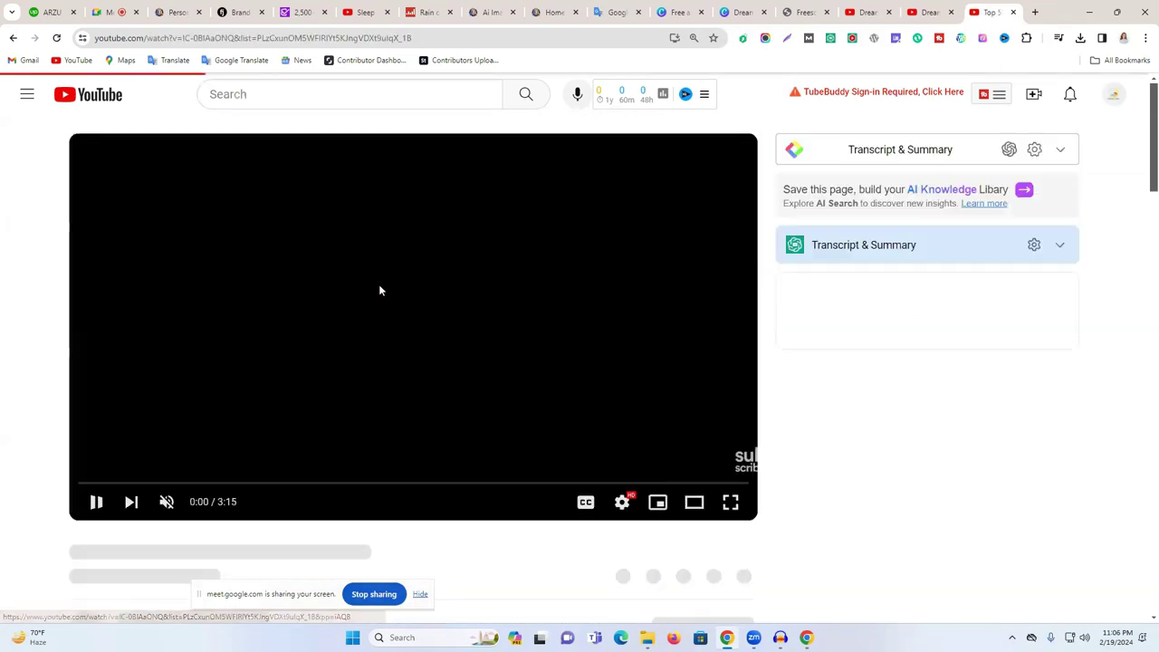
{"action": "left_click", "coordinate": [379, 307]}
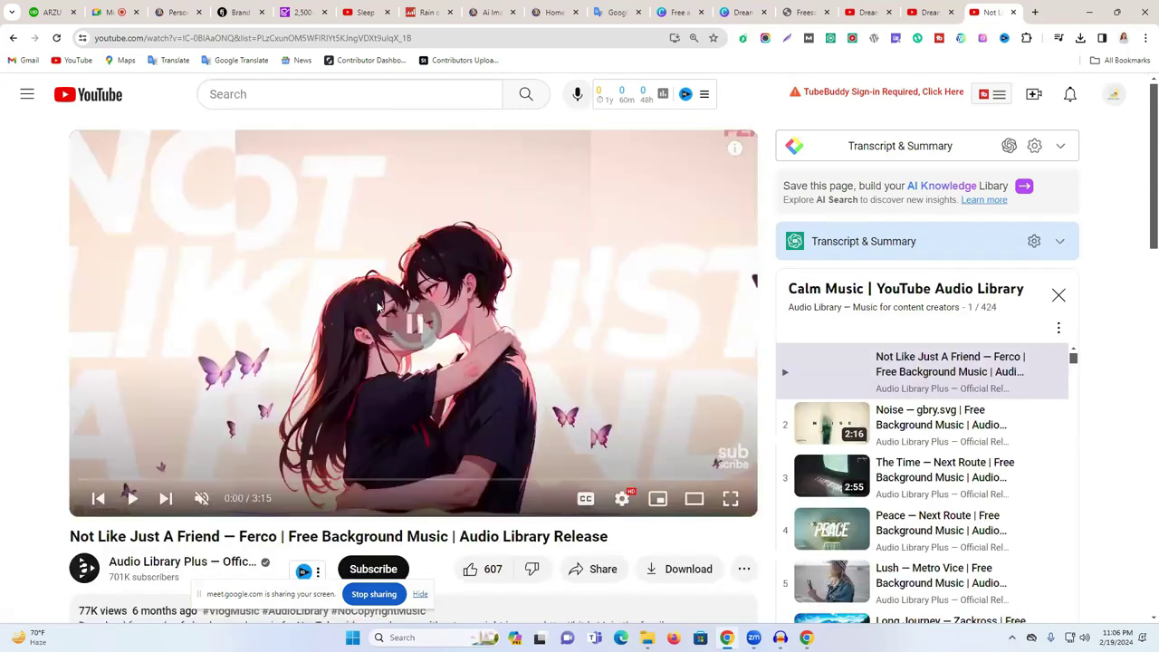
{"action": "scroll", "coordinate": [270, 309], "scroll_direction": "down", "scroll_amount": 2}
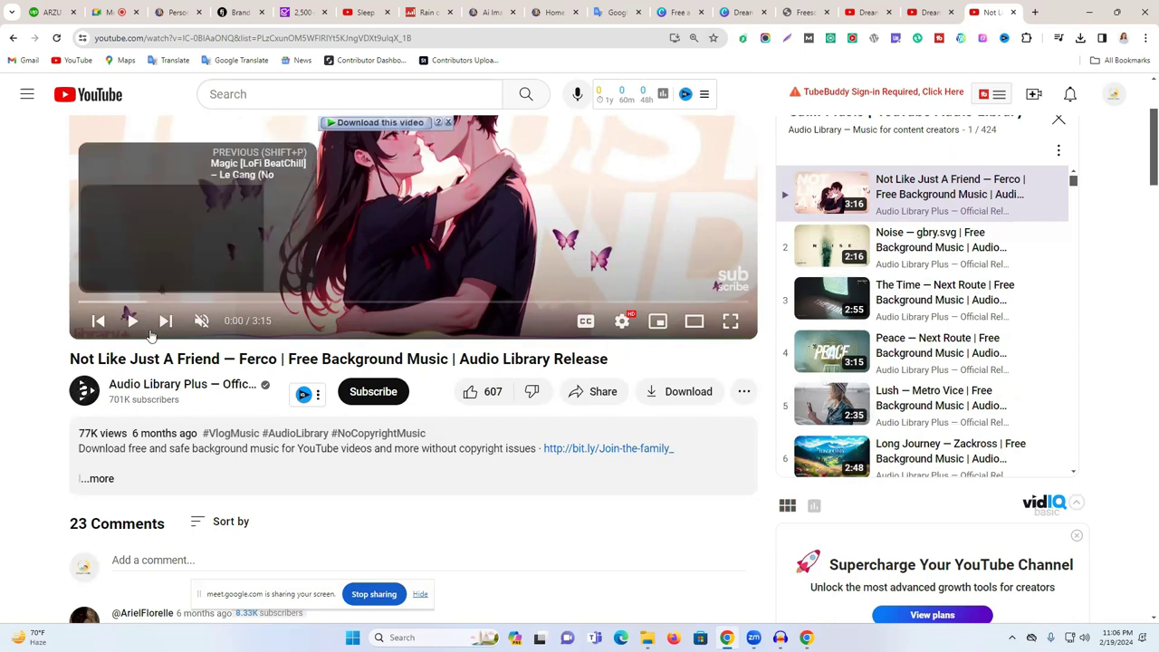
{"action": "left_click", "coordinate": [226, 321]}
{"action": "left_click", "coordinate": [279, 234]}
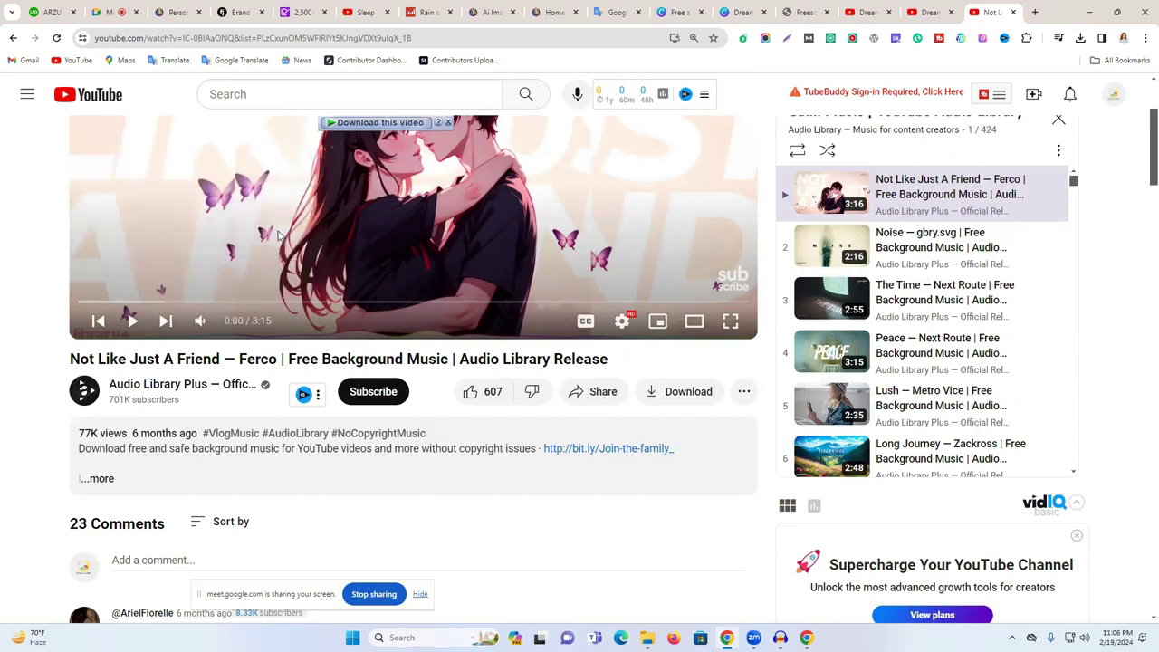
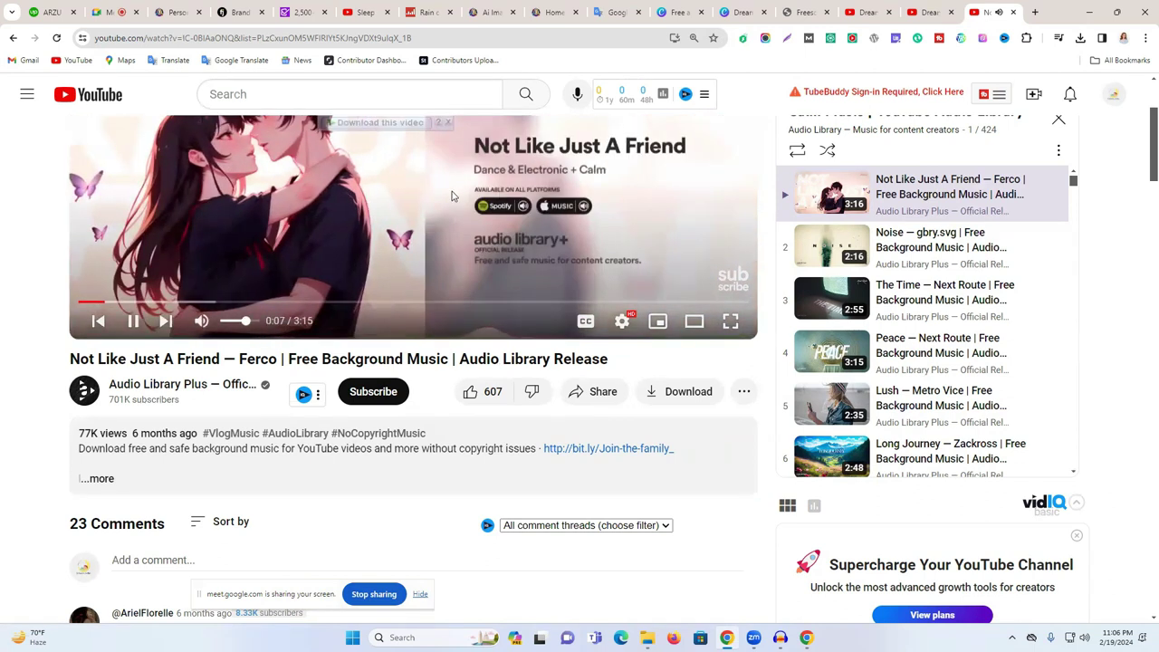
- Pause the 'Not Like Just A Friend' video and change its address to ssyoutube.com
{"action": "left_click", "coordinate": [427, 208]}
{"action": "scroll", "coordinate": [267, 325], "scroll_direction": "down", "scroll_amount": 1}
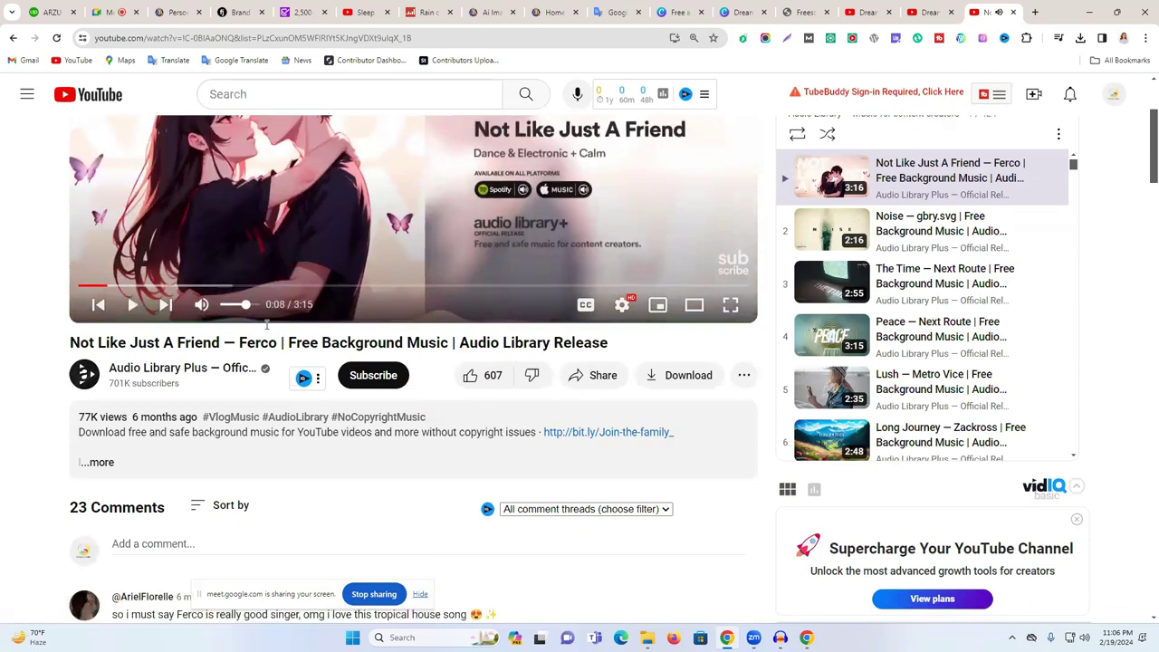
{"action": "scroll", "coordinate": [267, 325], "scroll_direction": "down", "scroll_amount": 1}
{"action": "scroll", "coordinate": [182, 296], "scroll_direction": "up", "scroll_amount": 3}
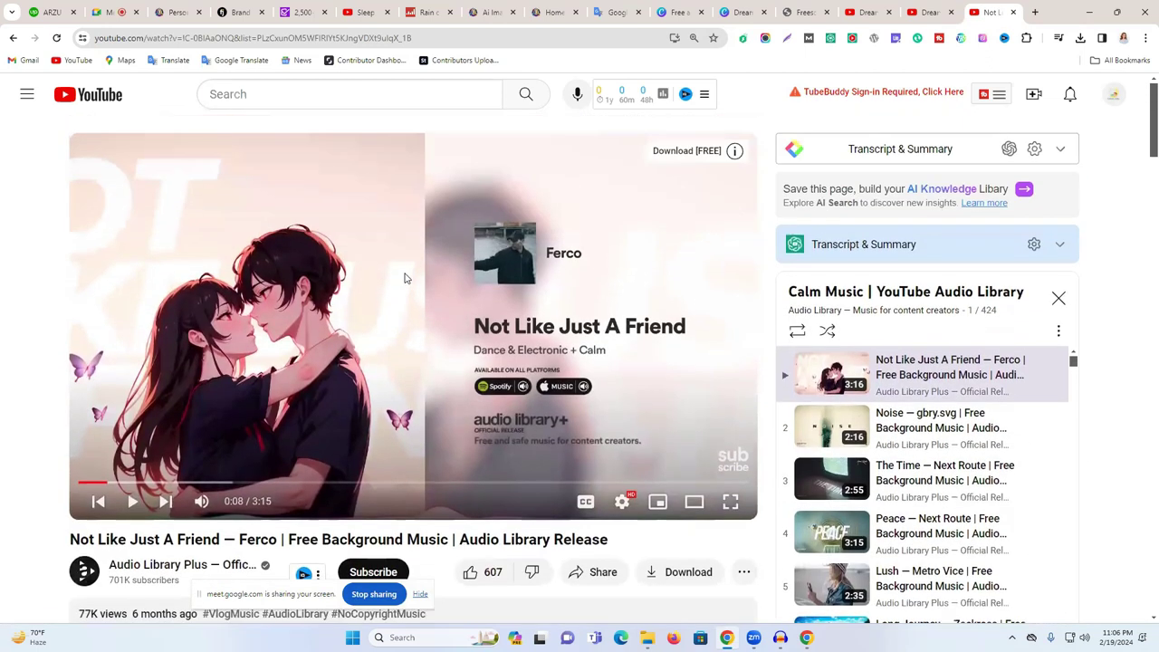
{"action": "double_click", "coordinate": [154, 40]}
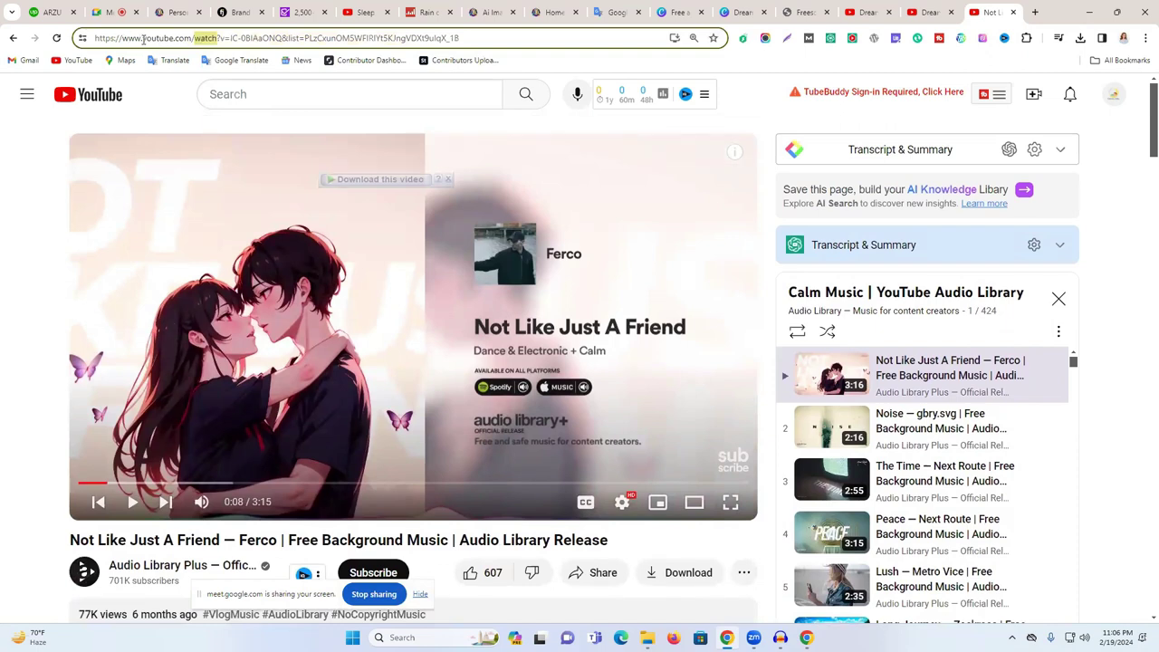
{"action": "type", "text": "ss"}
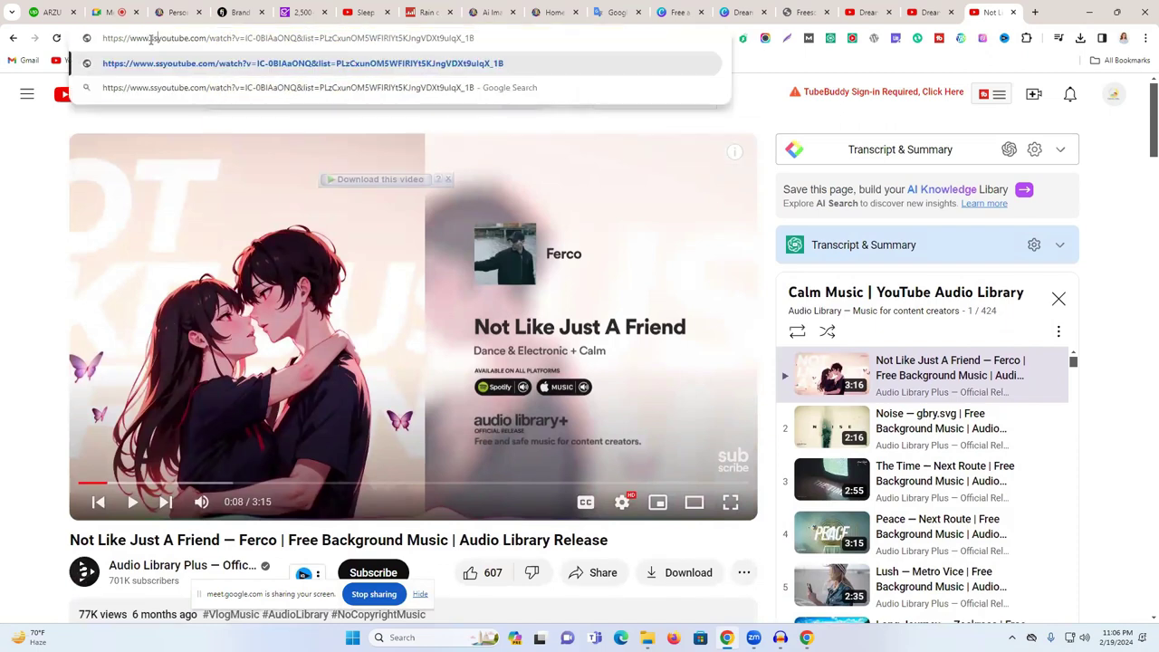
{"action": "key", "text": "Return"}
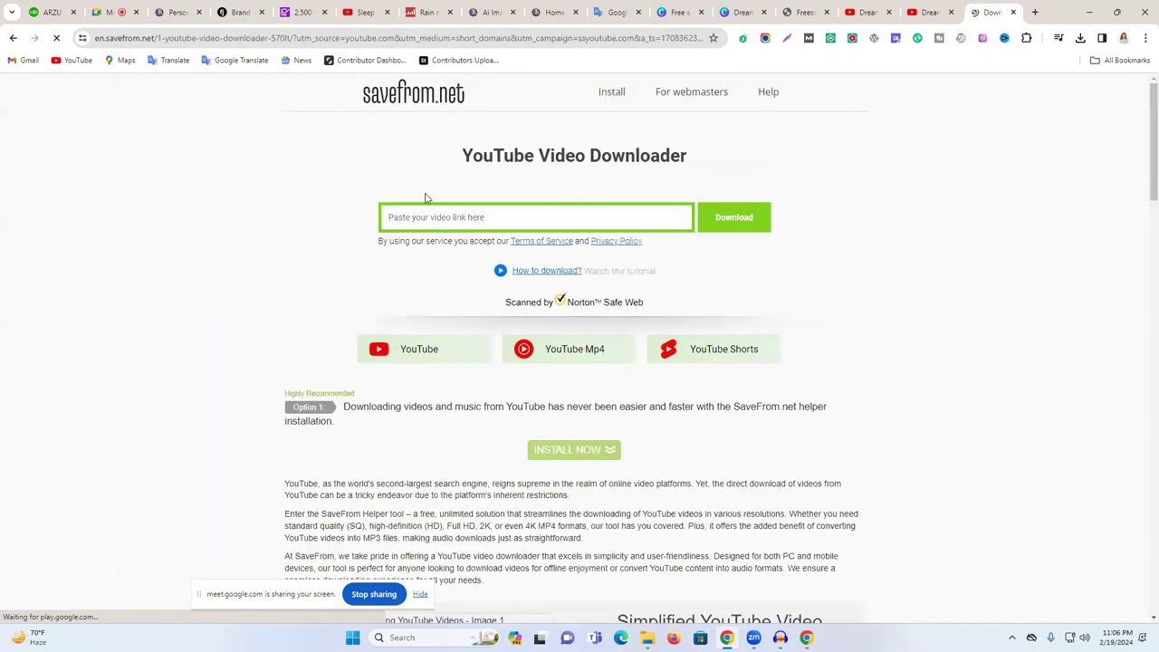
- Download the song video from savefrom.net as a 720p MP4 file
{"action": "left_click", "coordinate": [735, 221]}
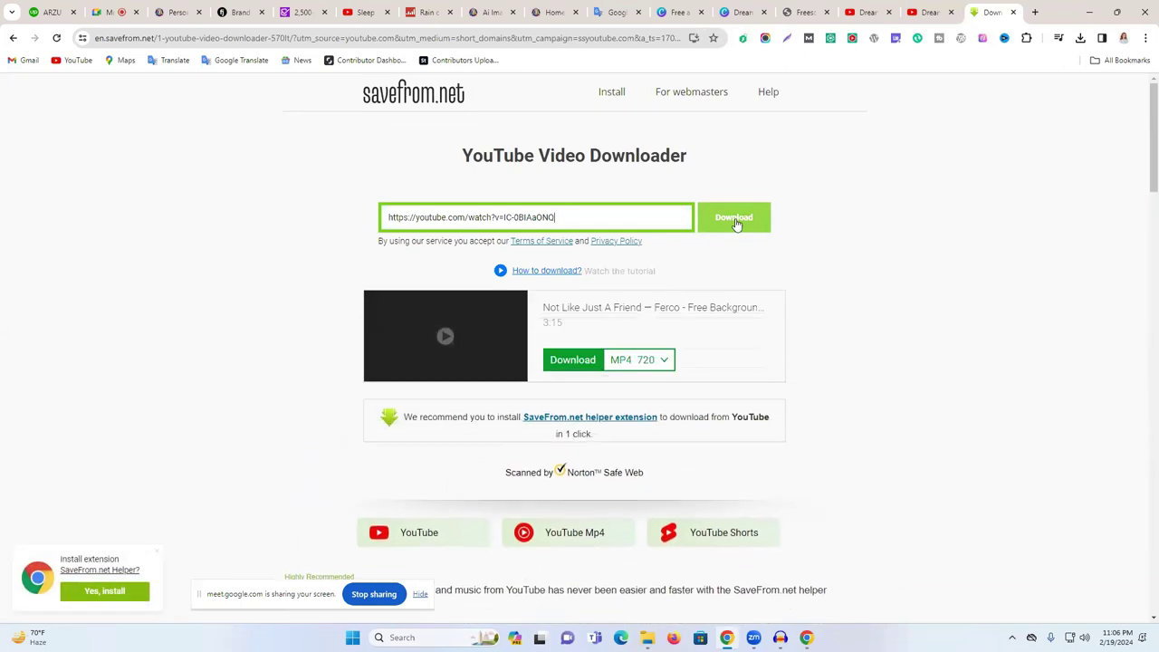
{"action": "left_click", "coordinate": [570, 362]}
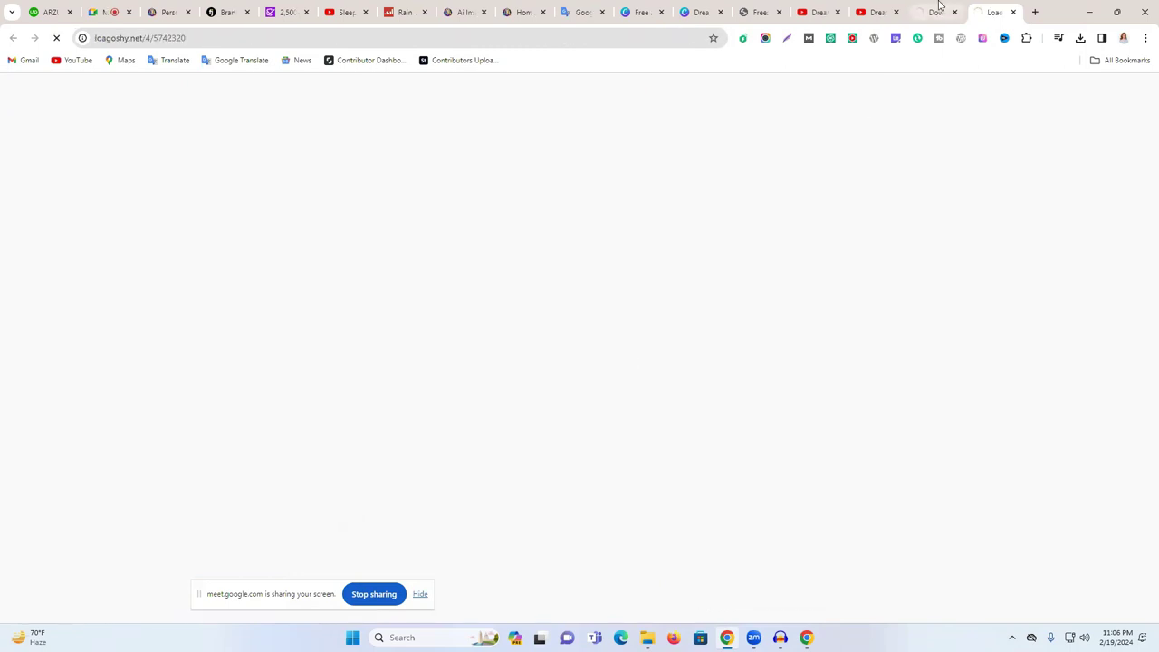
{"action": "left_click", "coordinate": [937, 11]}
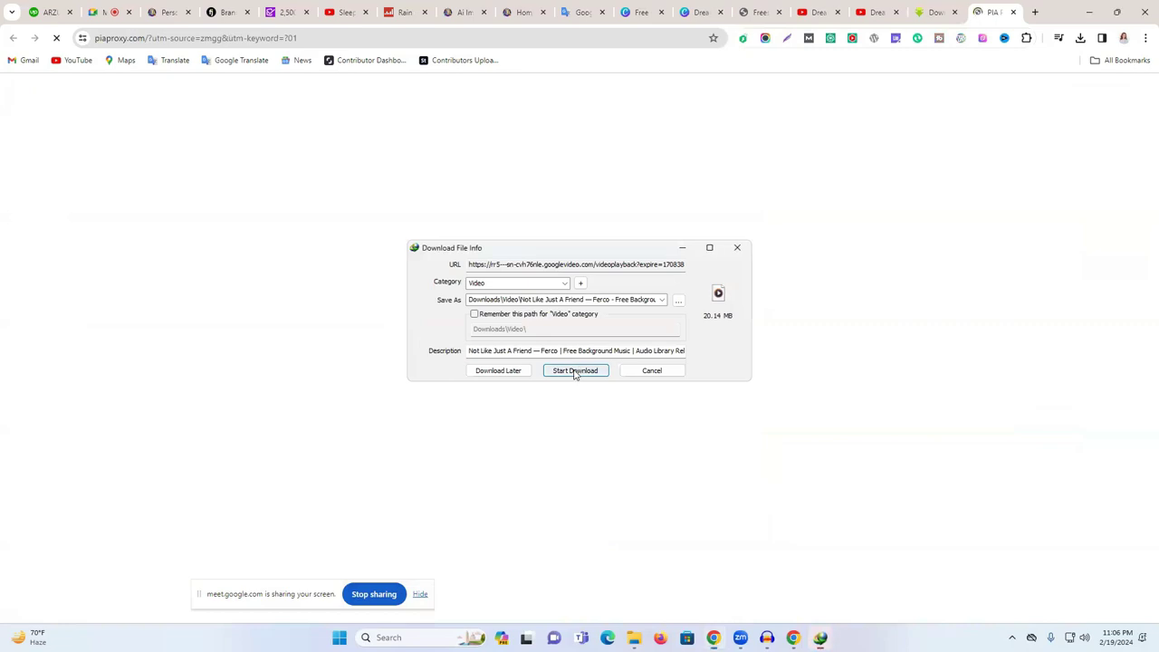
{"action": "left_click", "coordinate": [572, 369]}
{"action": "left_click", "coordinate": [939, 11]}
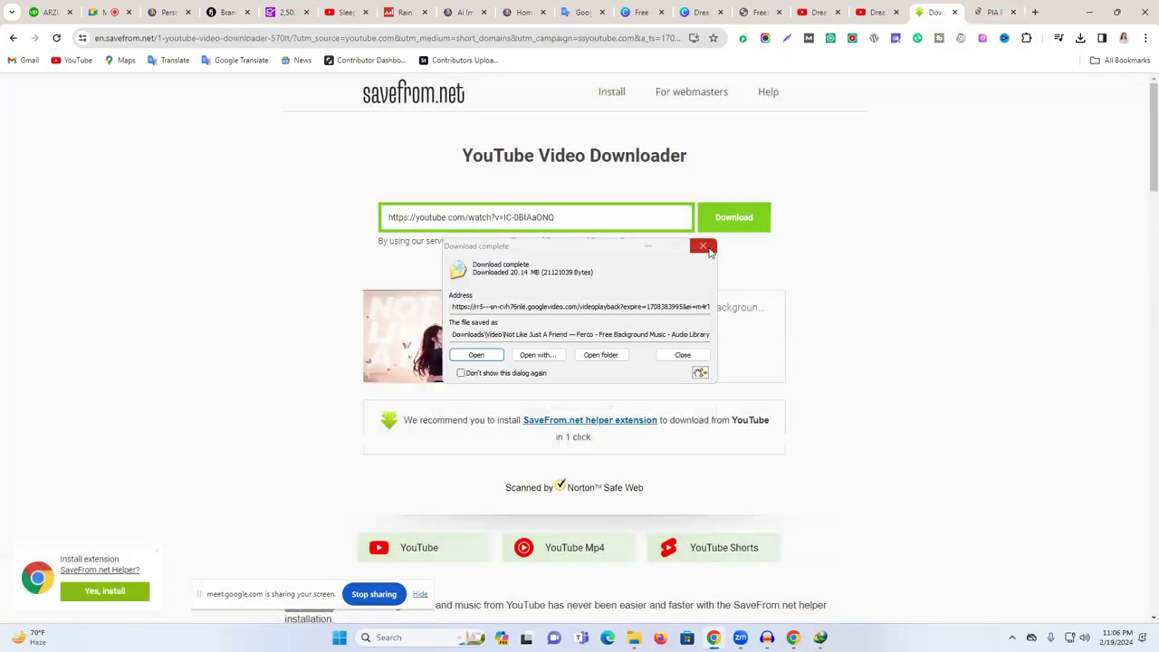
{"action": "left_click", "coordinate": [702, 246]}
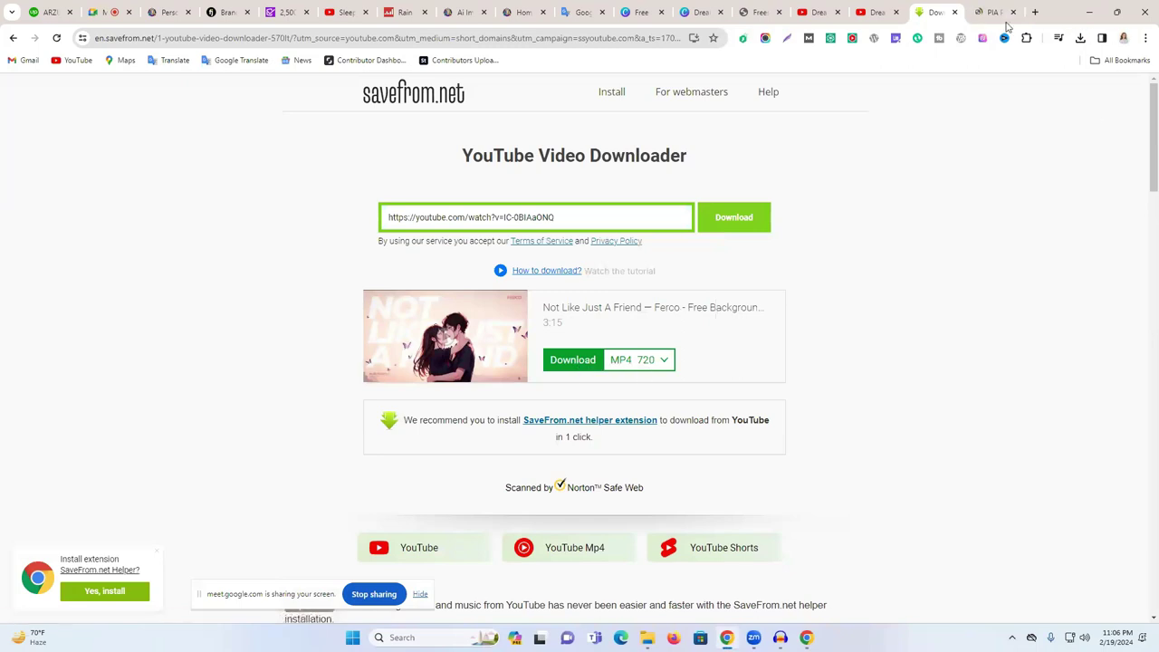
- Close the proxy ad page and return to the song's YouTube page
{"action": "left_click", "coordinate": [996, 13]}
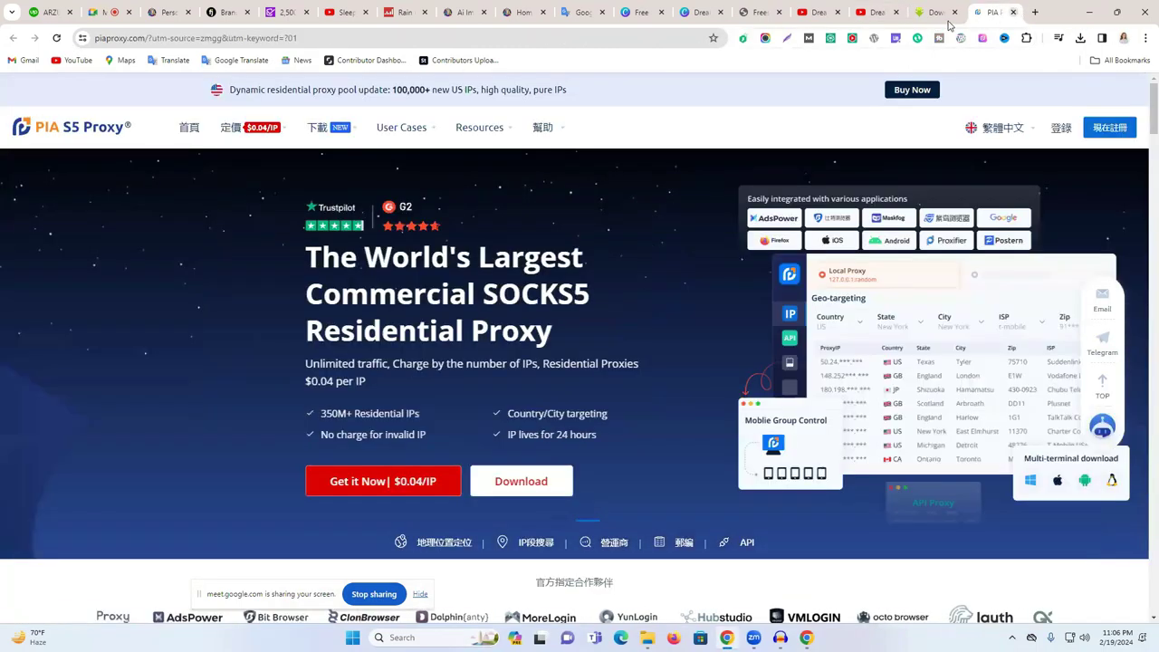
{"action": "left_click", "coordinate": [1013, 11]}
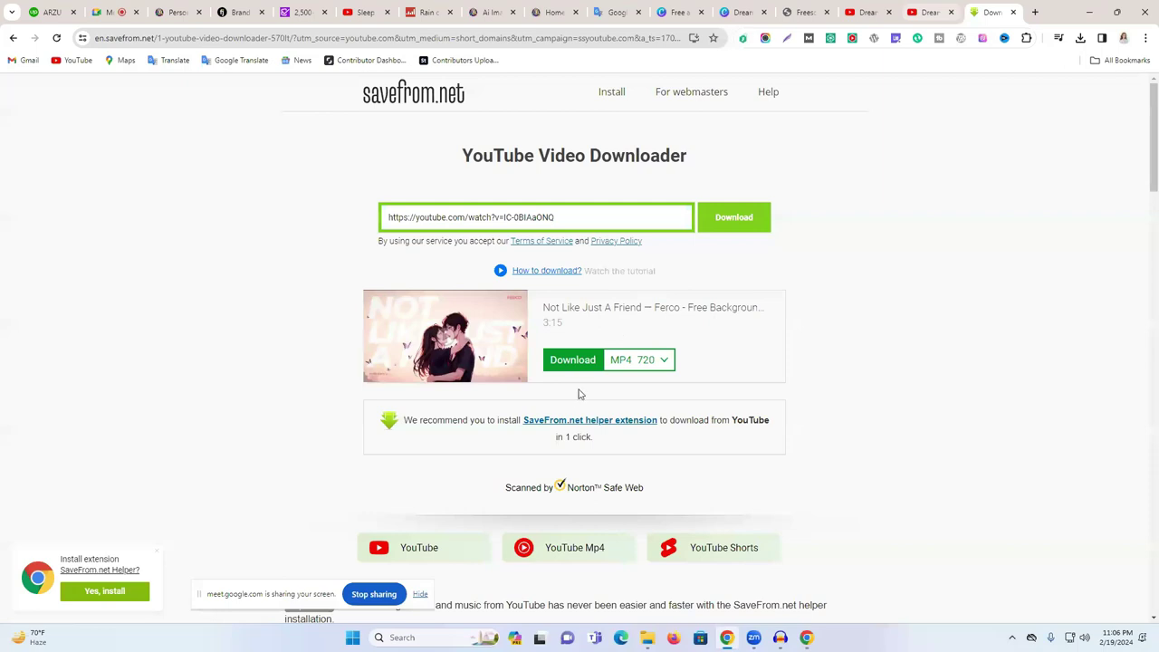
{"action": "left_click", "coordinate": [13, 40]}
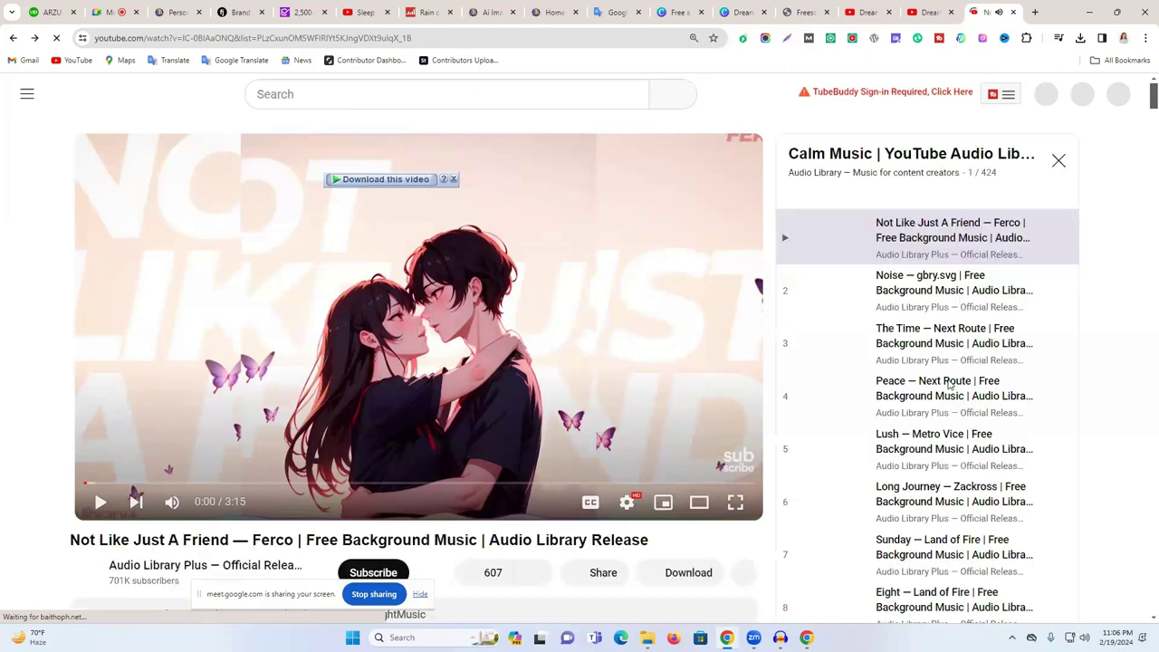
- Expand the song's full description and scroll through its credits
{"action": "scroll", "coordinate": [325, 383], "scroll_direction": "down", "scroll_amount": 2}
{"action": "scroll", "coordinate": [127, 414], "scroll_direction": "down", "scroll_amount": 3}
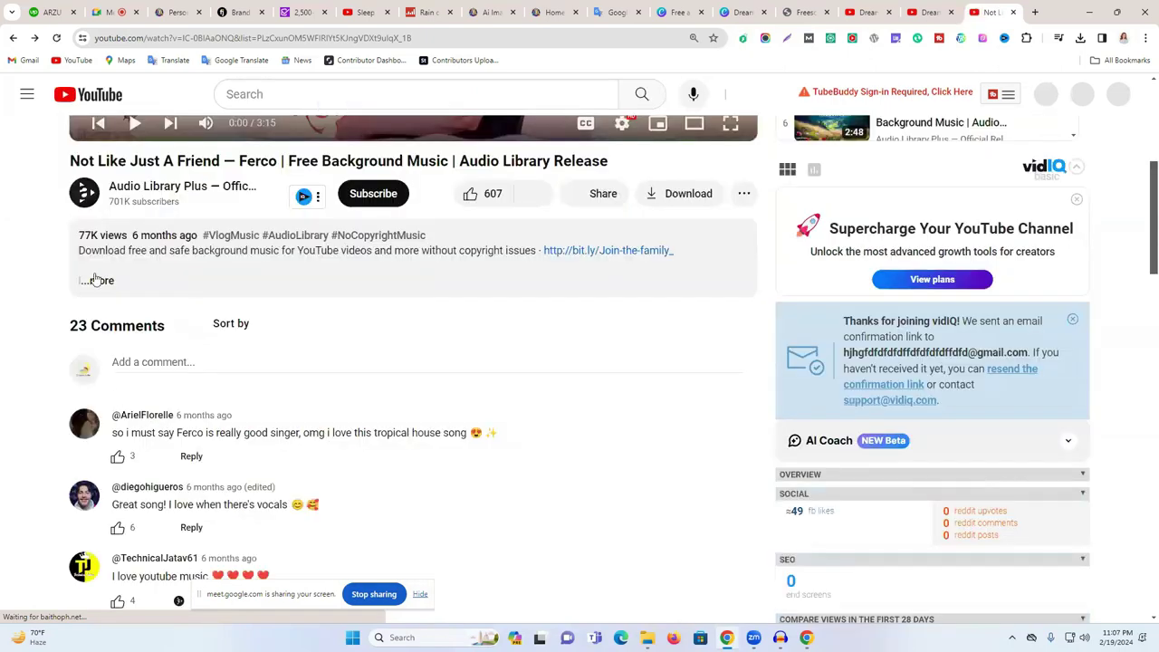
{"action": "left_click", "coordinate": [95, 280]}
{"action": "scroll", "coordinate": [257, 291], "scroll_direction": "down", "scroll_amount": 3}
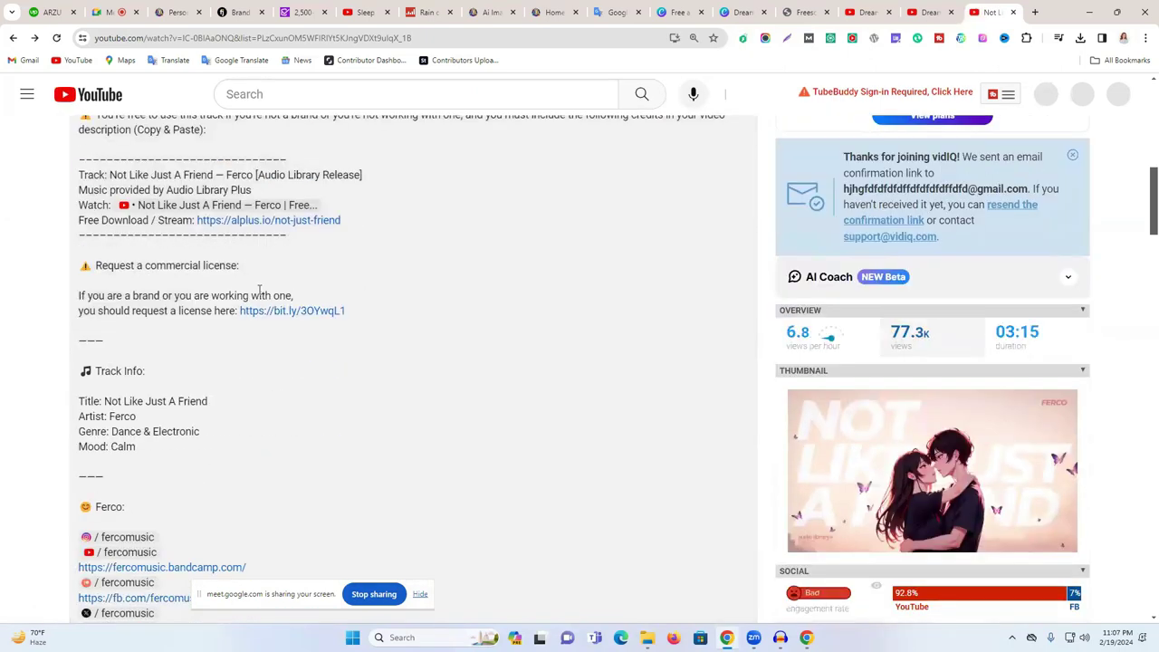
{"action": "scroll", "coordinate": [261, 294], "scroll_direction": "down", "scroll_amount": 3}
{"action": "scroll", "coordinate": [270, 301], "scroll_direction": "down", "scroll_amount": 2}
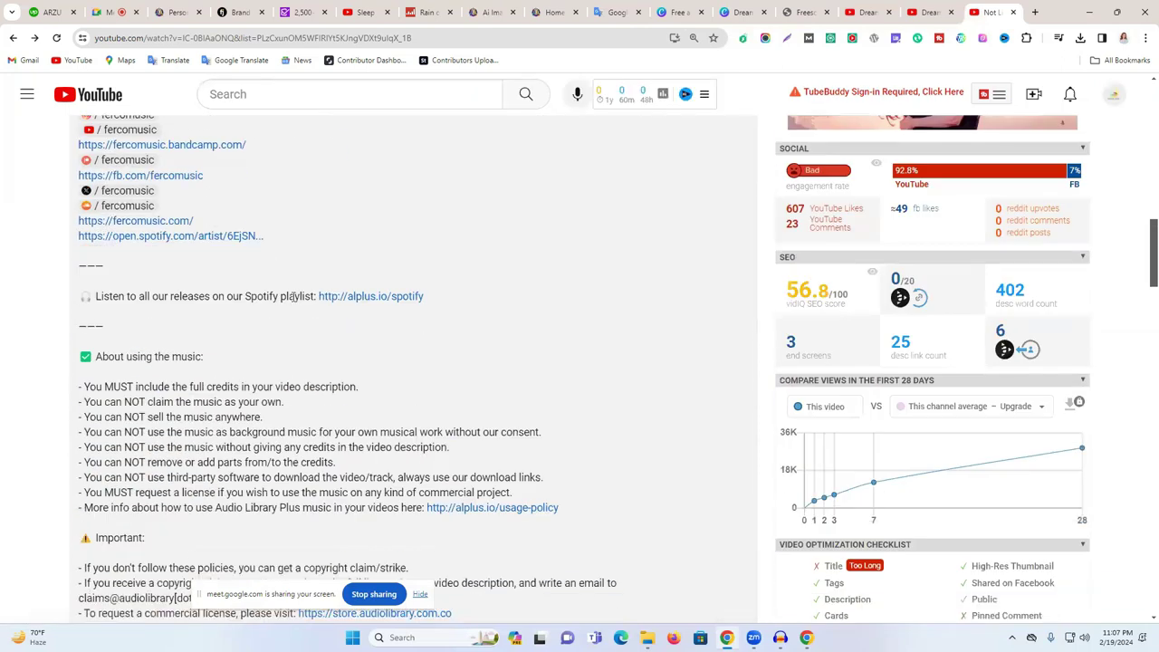
{"action": "scroll", "coordinate": [293, 301], "scroll_direction": "down", "scroll_amount": 6}
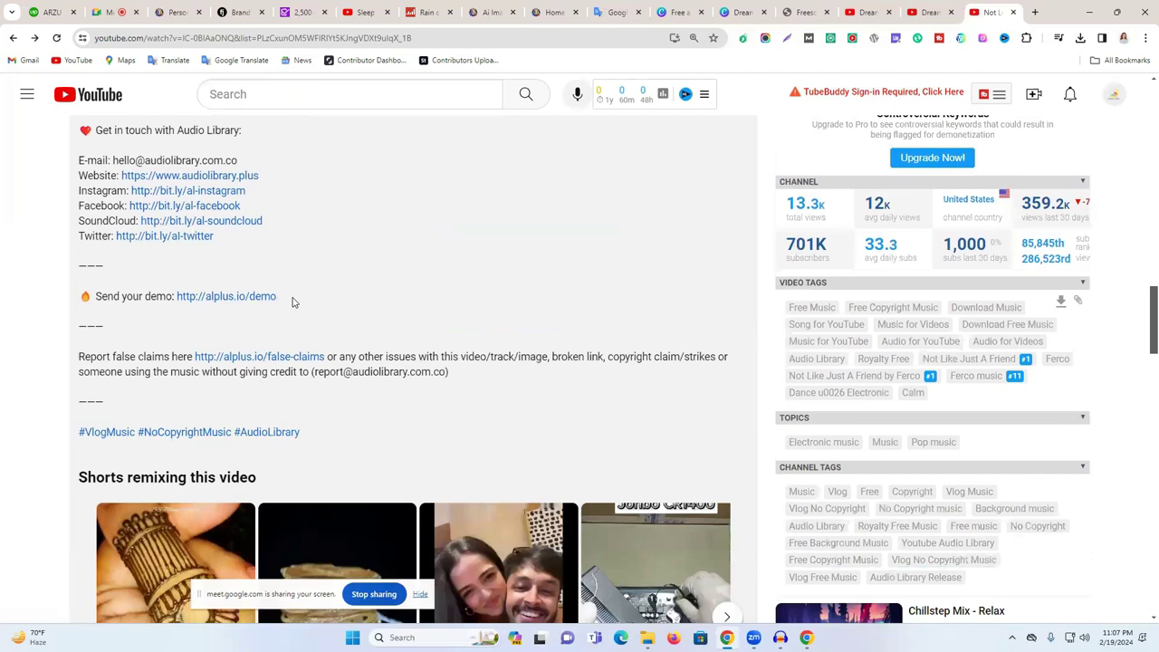
{"action": "scroll", "coordinate": [292, 301], "scroll_direction": "up", "scroll_amount": 1}
{"action": "scroll", "coordinate": [299, 299], "scroll_direction": "up", "scroll_amount": 2}
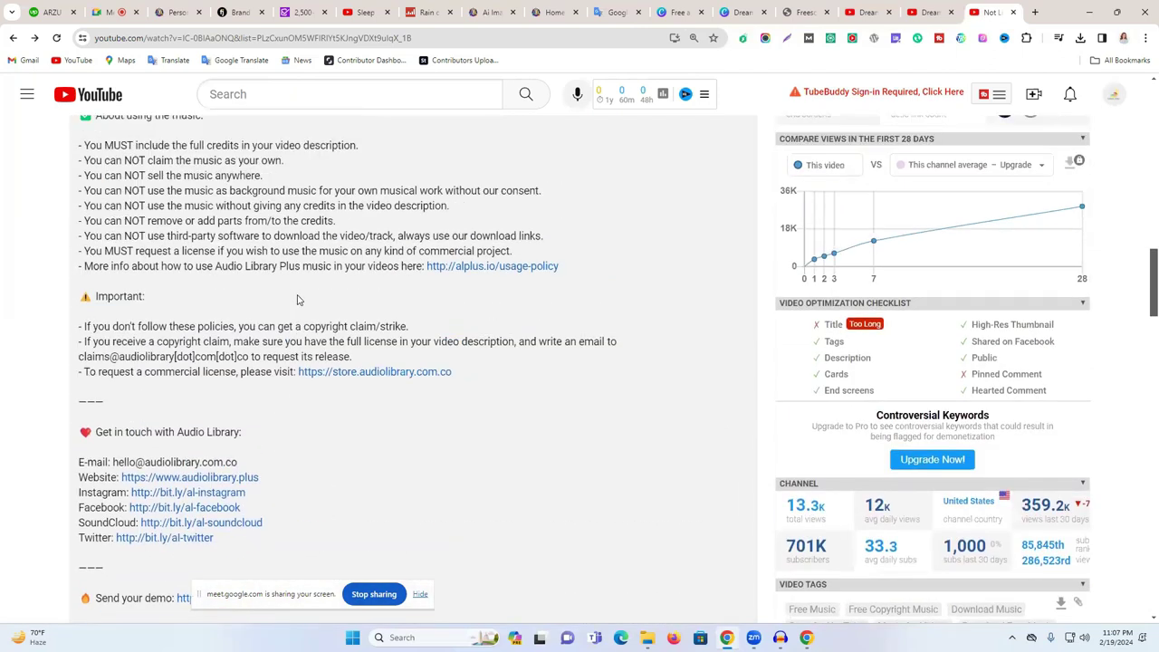
{"action": "scroll", "coordinate": [297, 300], "scroll_direction": "up", "scroll_amount": 2}
- Select the four credit lines: Track, Music, Watch and Free Download
{"action": "left_click", "coordinate": [297, 94]}
{"action": "type", "text": "ss"}
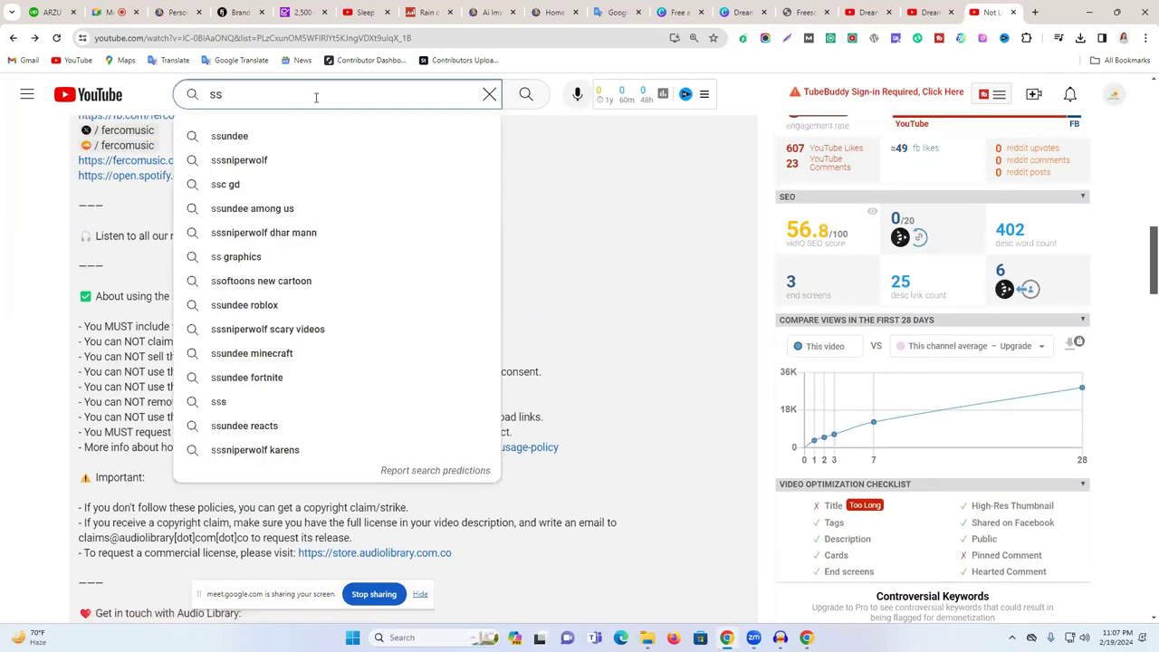
{"action": "left_click", "coordinate": [670, 183]}
{"action": "scroll", "coordinate": [510, 282], "scroll_direction": "up", "scroll_amount": 4}
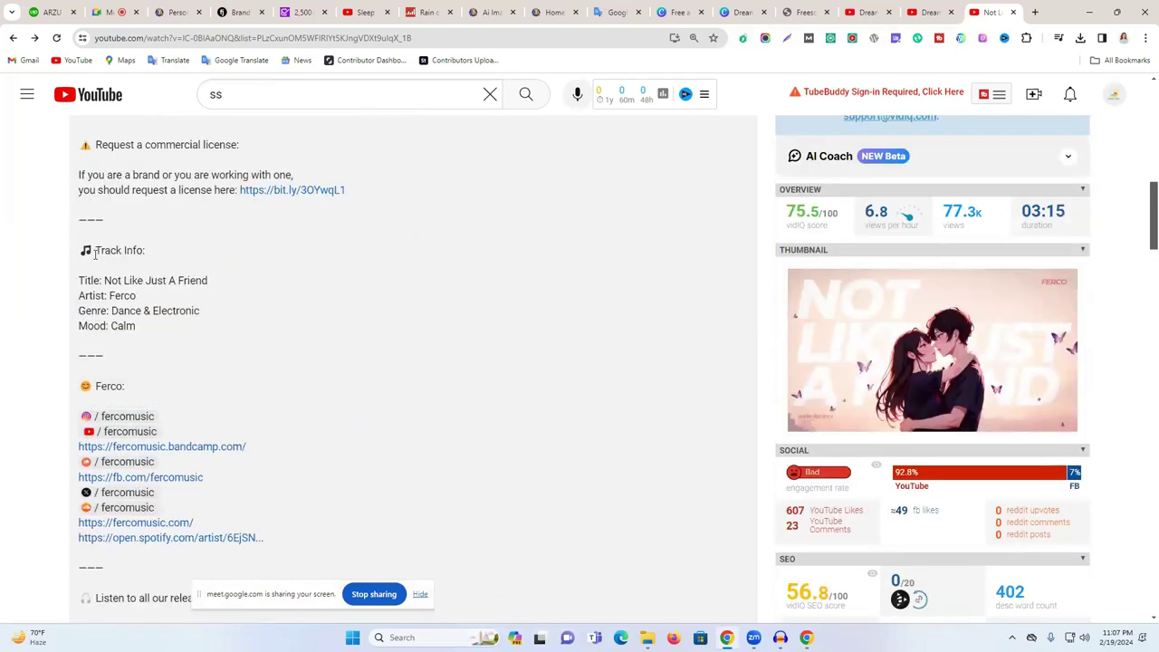
{"action": "left_click_drag", "start_coordinate": [82, 249], "coordinate": [159, 331]}
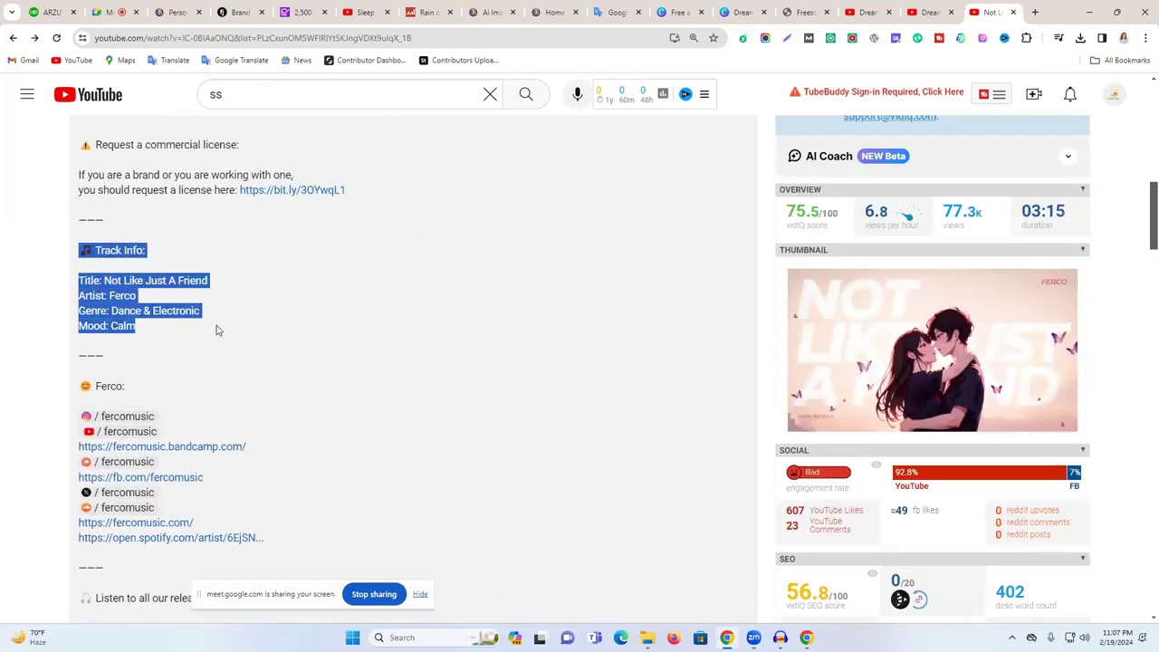
{"action": "scroll", "coordinate": [271, 332], "scroll_direction": "up", "scroll_amount": 1}
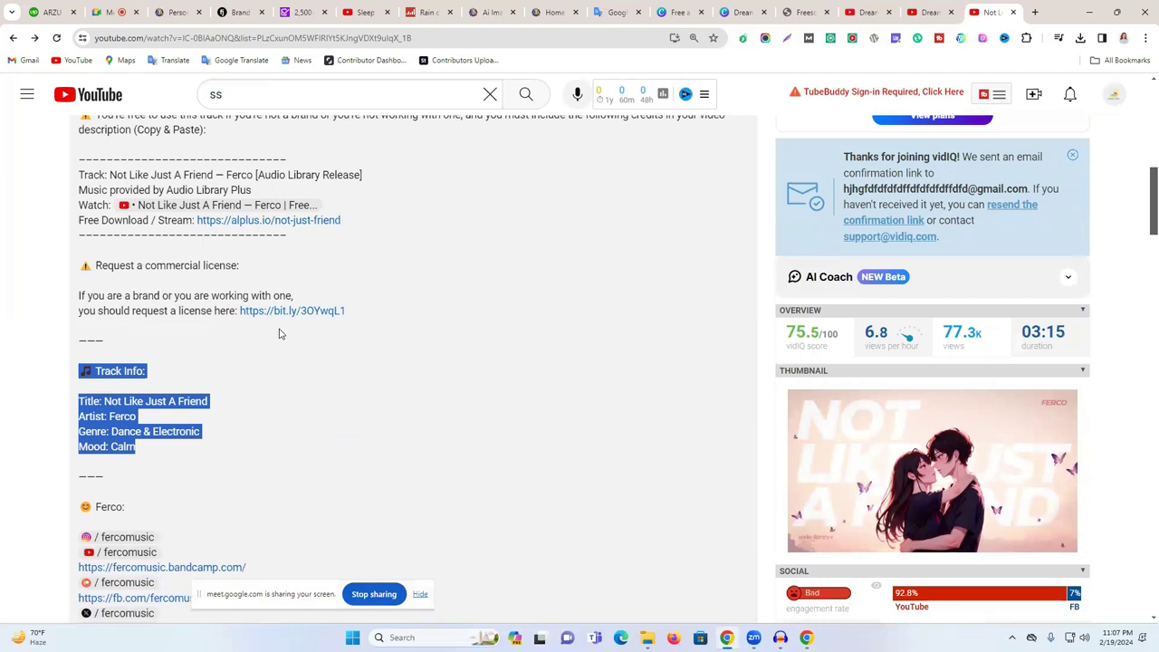
{"action": "scroll", "coordinate": [279, 335], "scroll_direction": "up", "scroll_amount": 1}
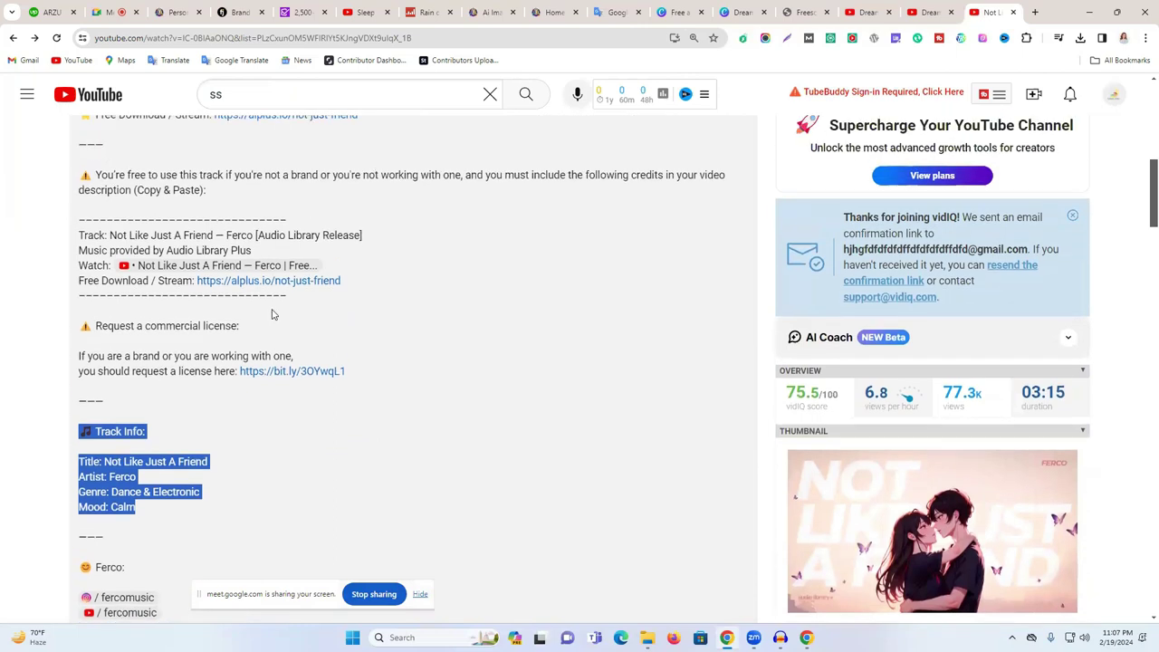
{"action": "left_click_drag", "start_coordinate": [351, 282], "coordinate": [78, 242]}
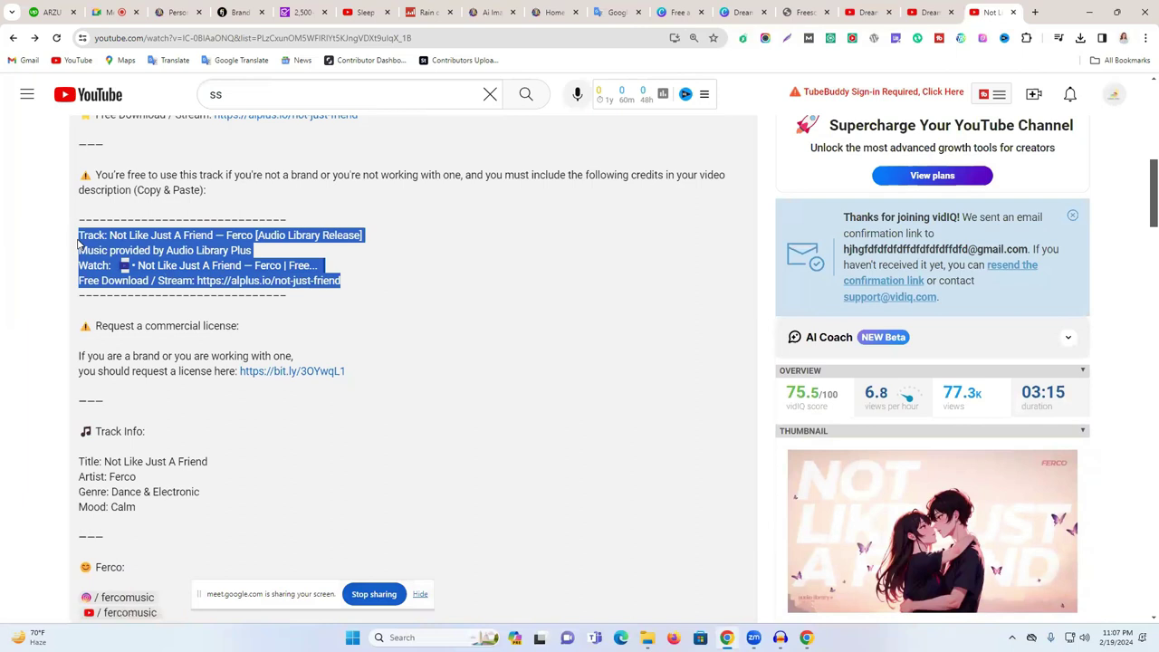
{"action": "left_click_drag", "start_coordinate": [90, 178], "coordinate": [279, 196]}
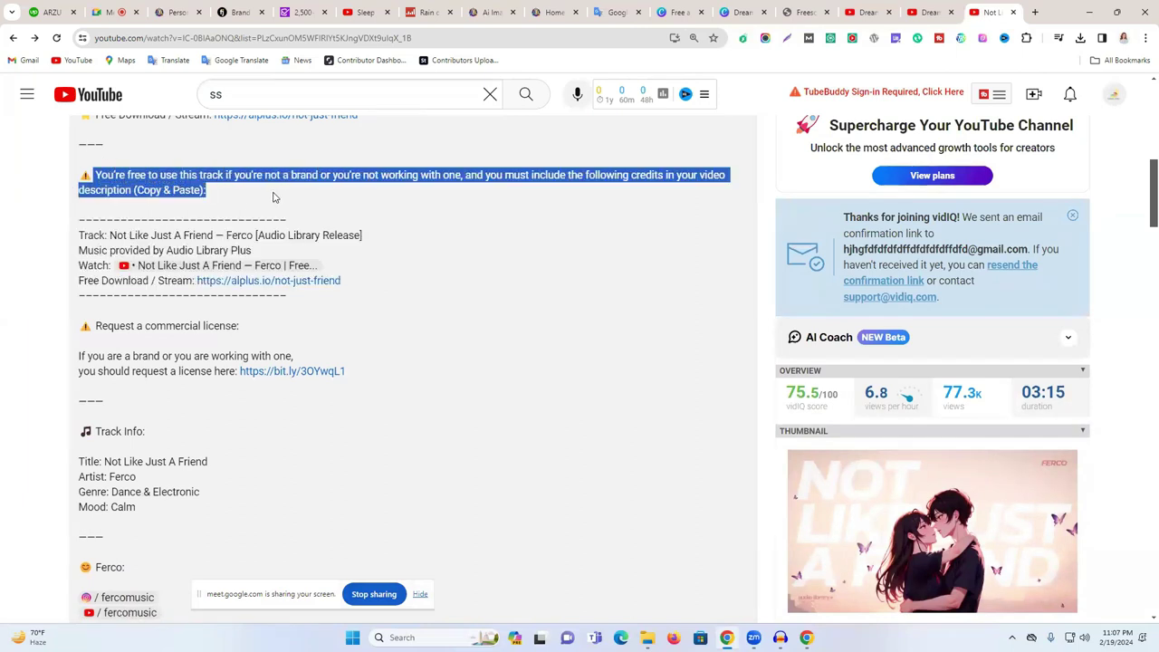
{"action": "triple_click", "coordinate": [84, 191]}
{"action": "left_click_drag", "start_coordinate": [355, 283], "coordinate": [65, 245]}
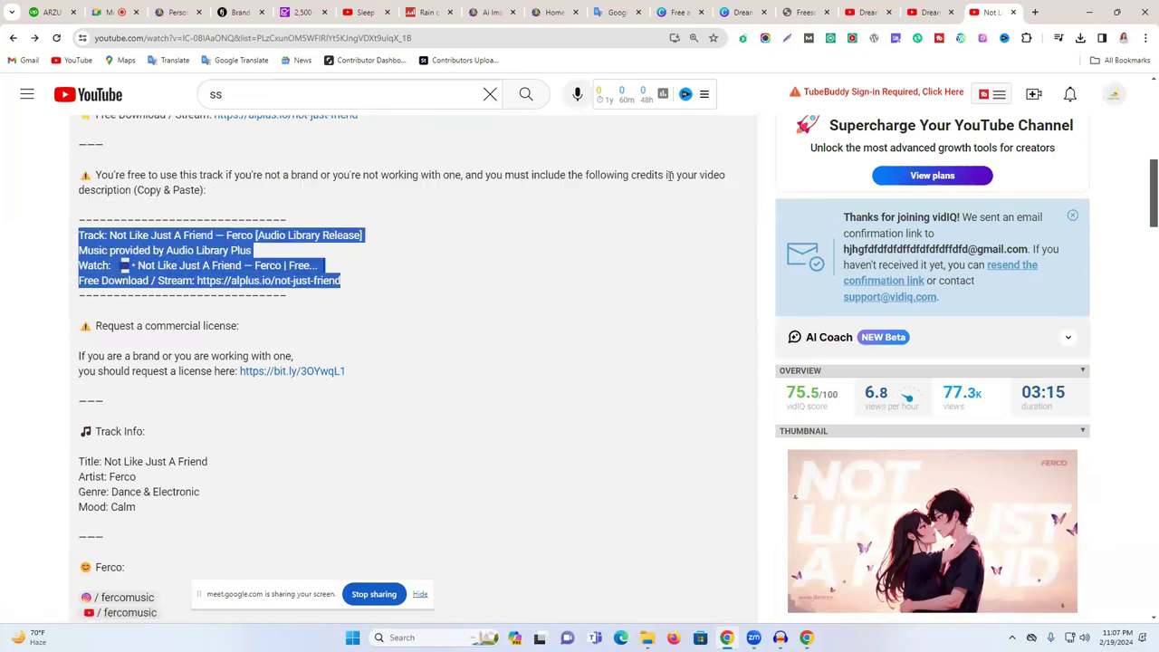
- Bring up the Dream Calm channel page
{"action": "scroll", "coordinate": [600, 305], "scroll_direction": "up", "scroll_amount": 2}
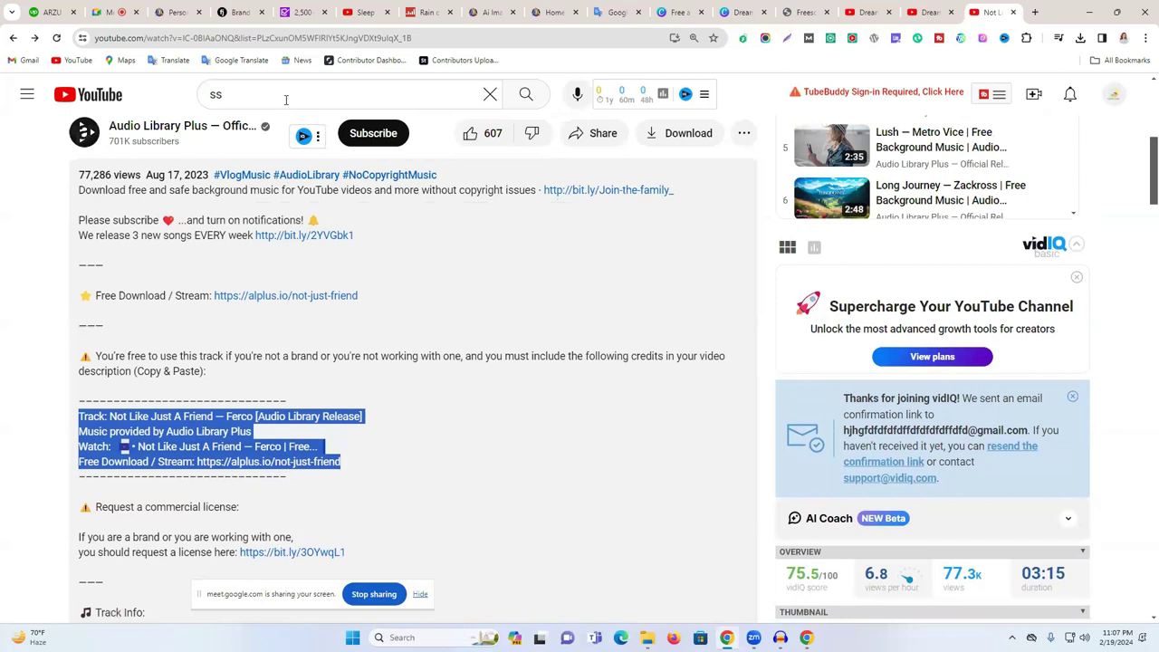
{"action": "double_click", "coordinate": [286, 100]}
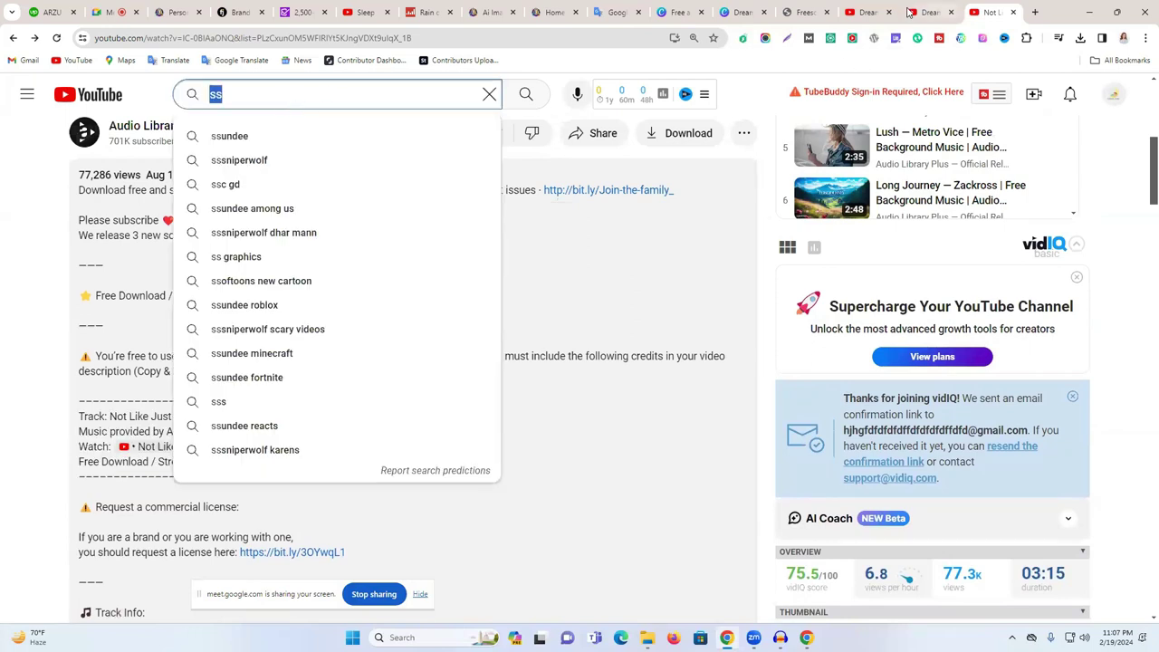
{"action": "left_click", "coordinate": [928, 12]}
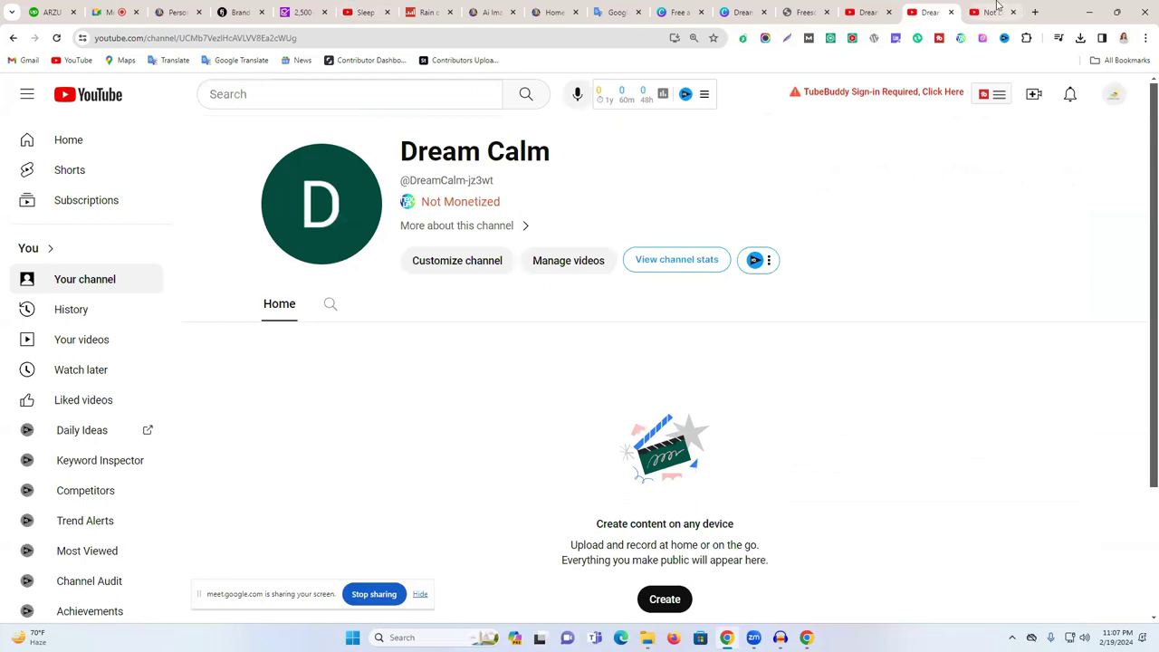
- Load freesound.org in a new tab and open another blank tab
{"action": "left_click", "coordinate": [994, 11]}
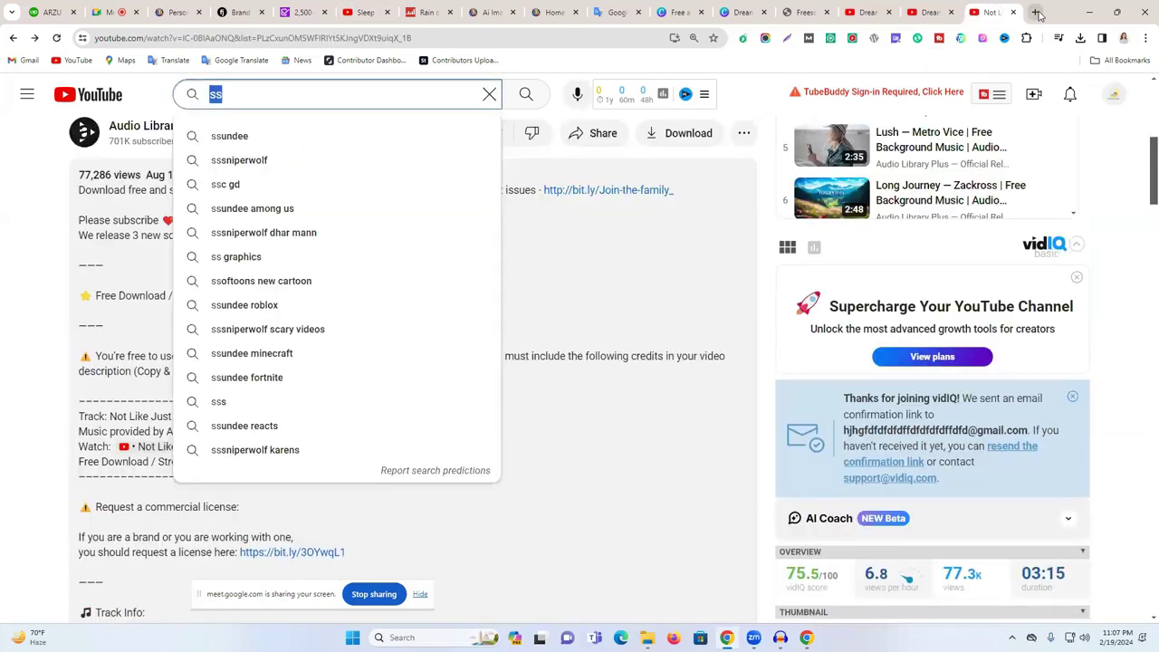
{"action": "left_click", "coordinate": [1037, 13]}
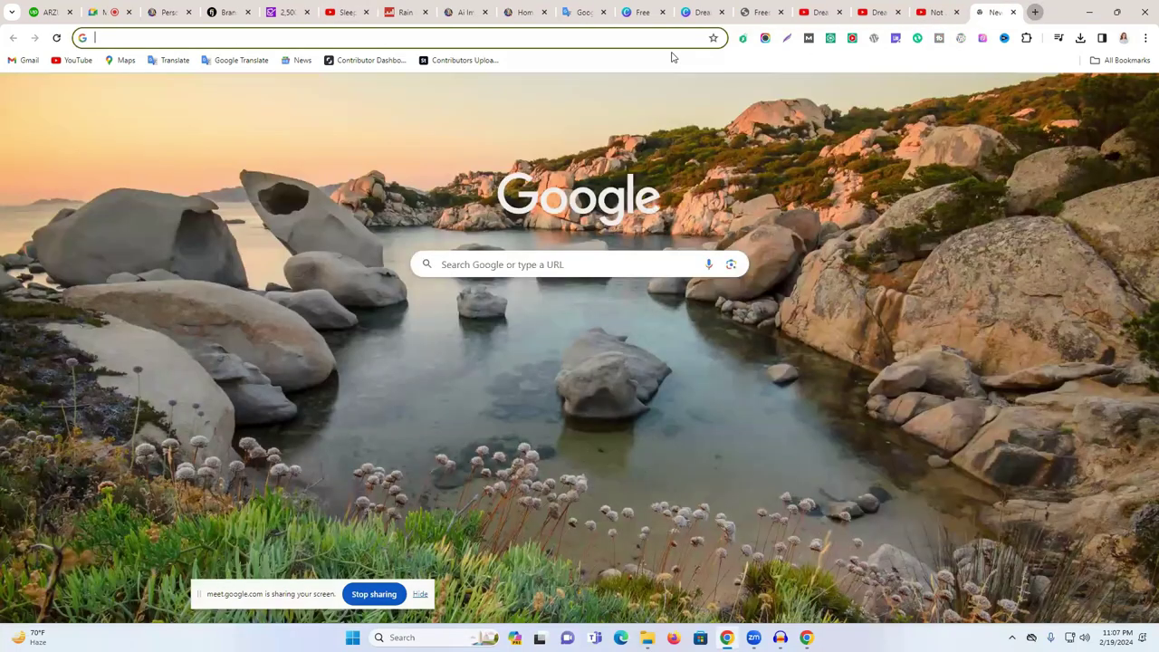
{"action": "left_click", "coordinate": [650, 43]}
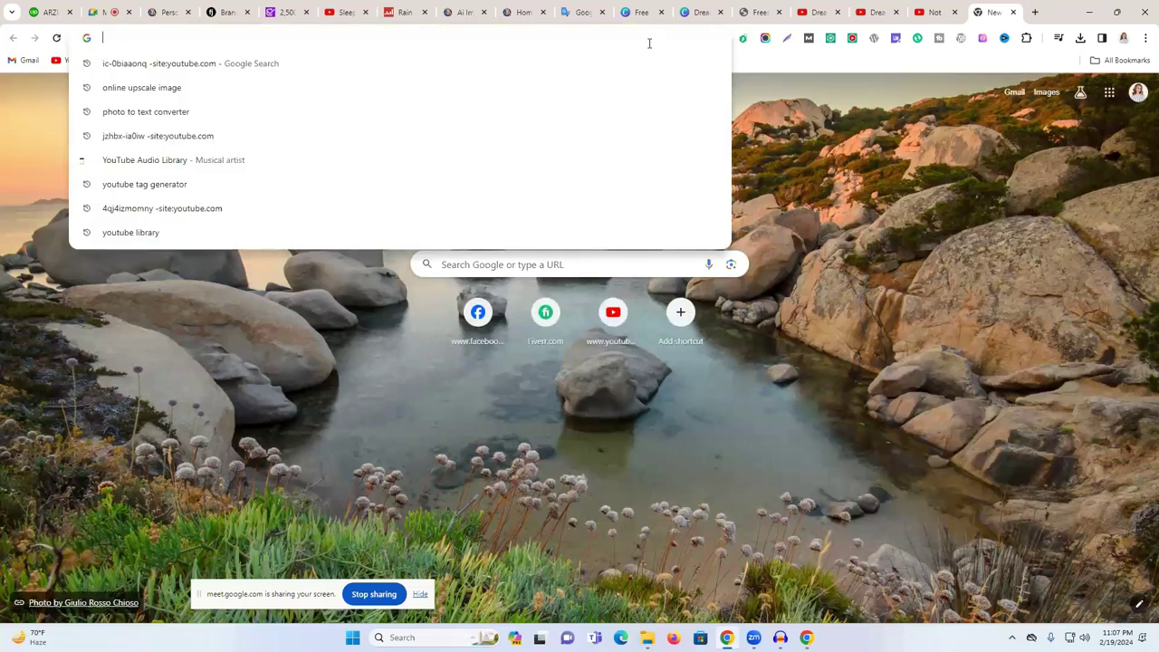
{"action": "type", "text": "f"}
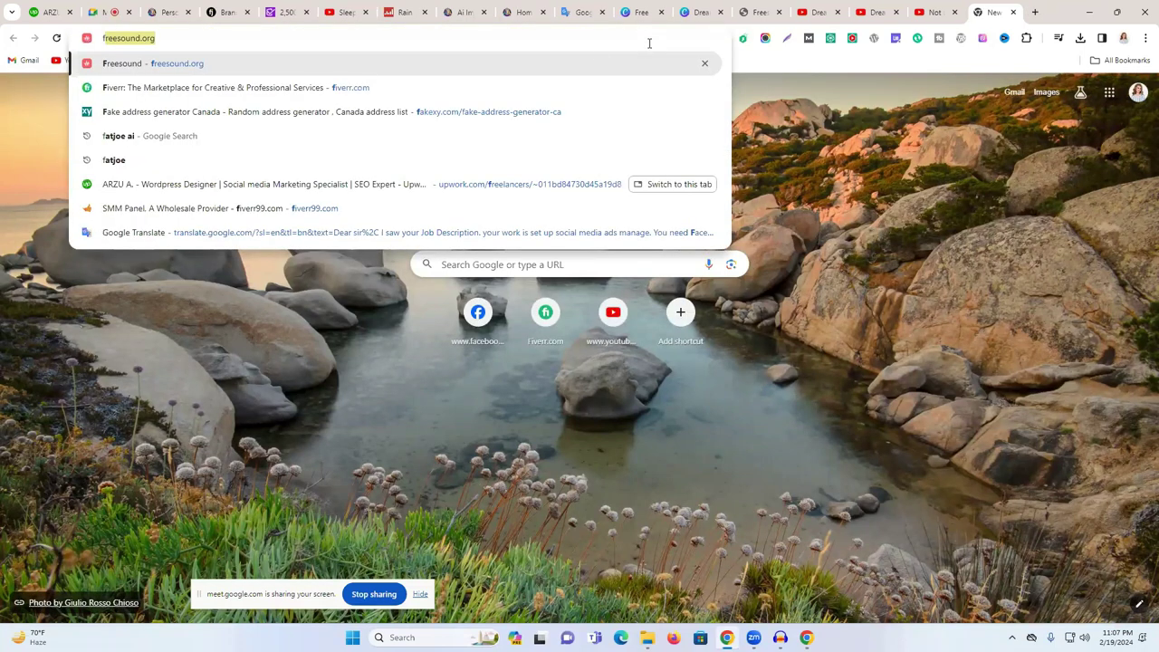
{"action": "type", "text": "r"}
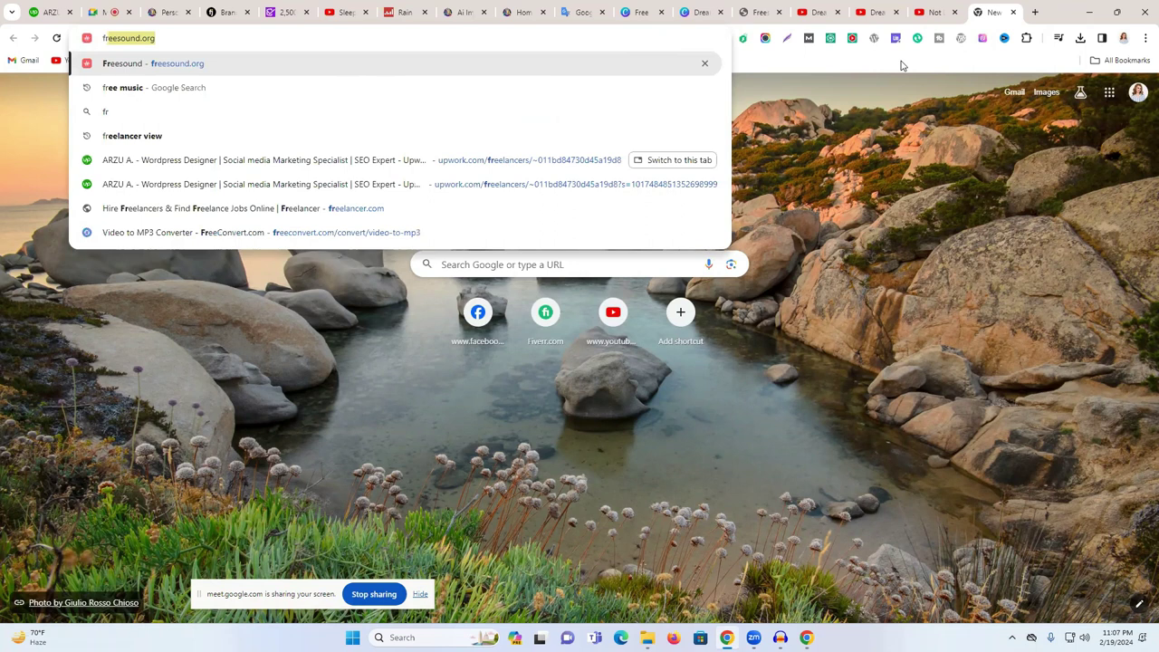
{"action": "key", "text": "Return"}
{"action": "key", "text": "ctrl+t"}
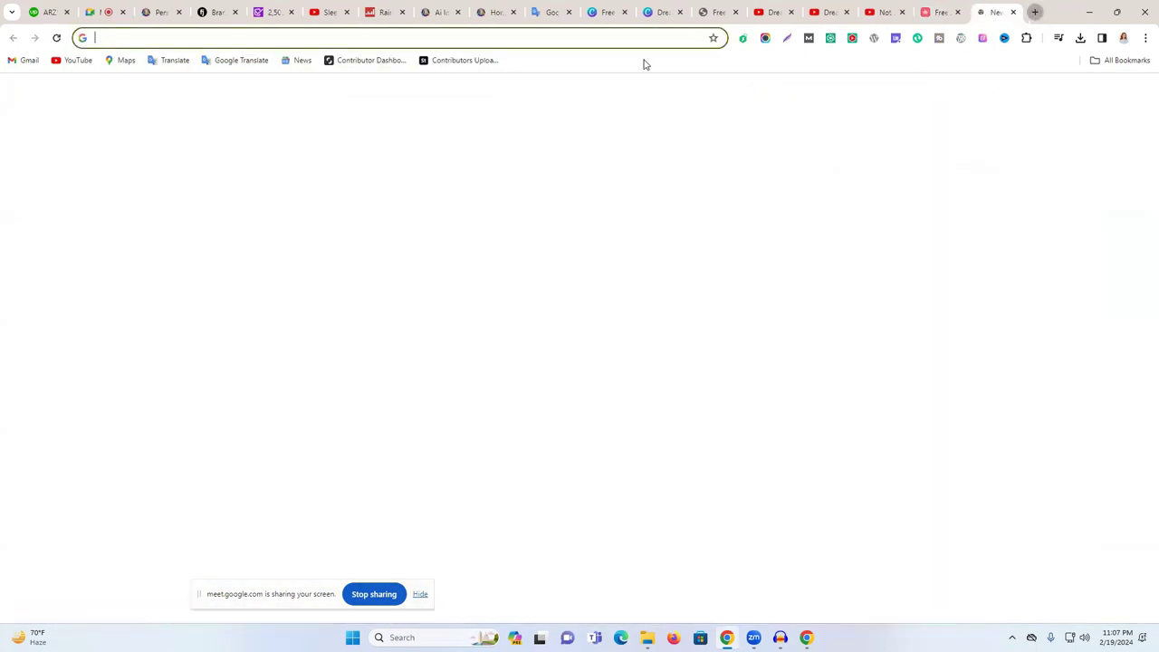
{"action": "left_click", "coordinate": [625, 42]}
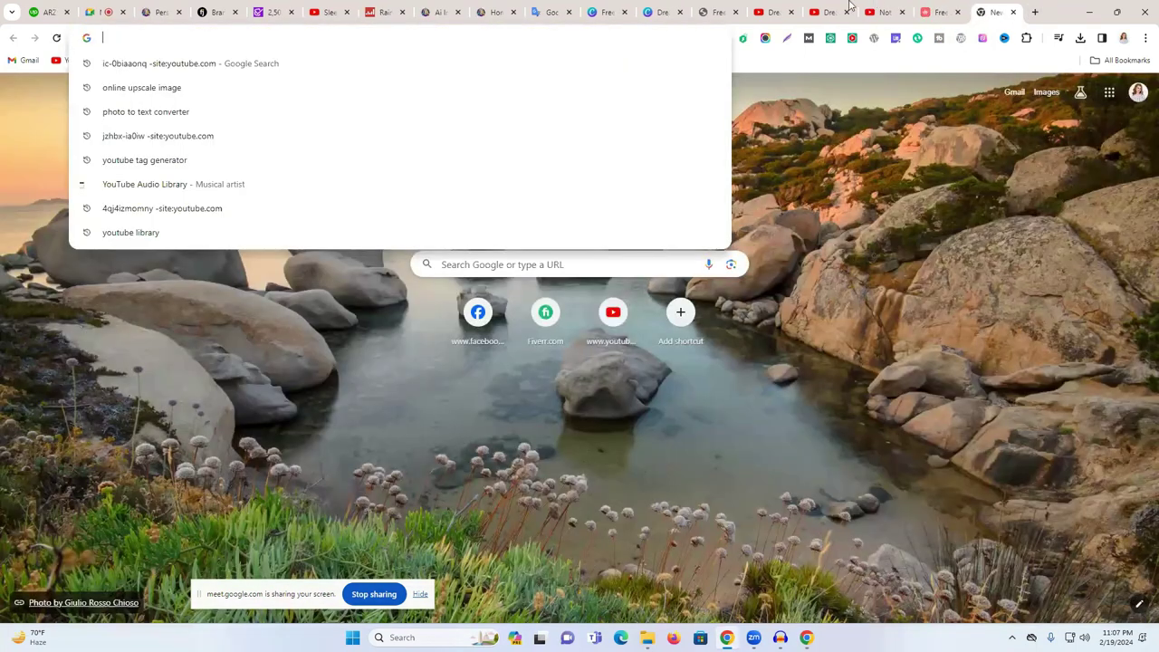
- Open YouTube's Music channel and browse Today's Biggest Hits and This Year In Music
{"action": "left_click", "coordinate": [765, 12]}
{"action": "scroll", "coordinate": [91, 499], "scroll_direction": "down", "scroll_amount": 7}
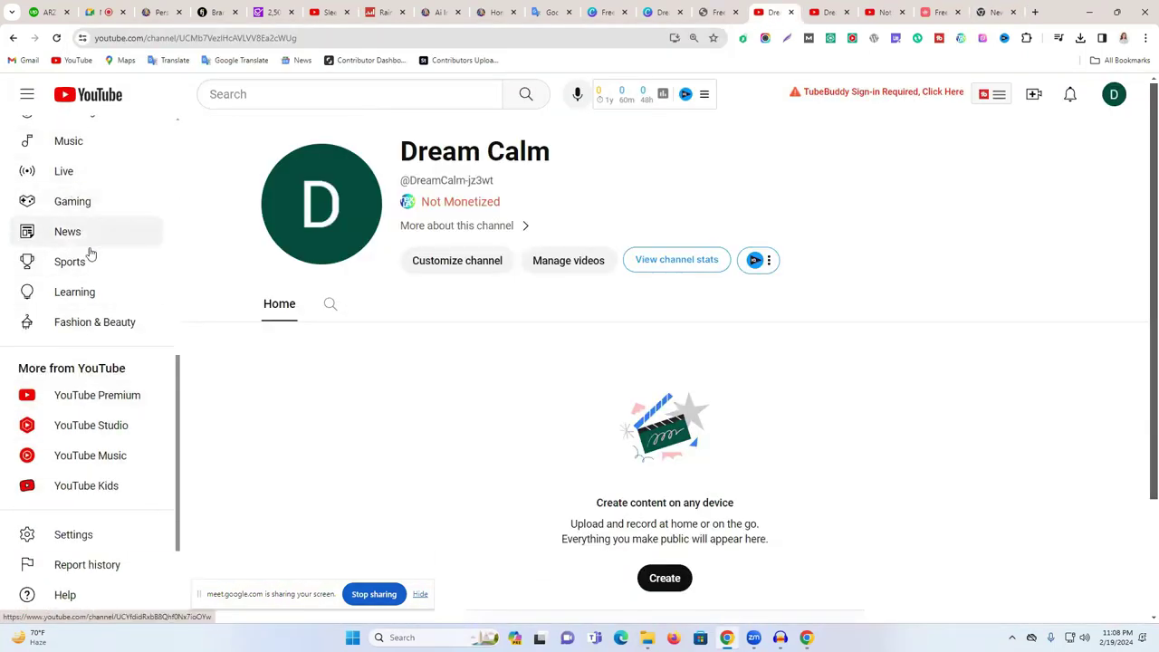
{"action": "scroll", "coordinate": [86, 253], "scroll_direction": "up", "scroll_amount": 1}
{"action": "left_click", "coordinate": [73, 199]}
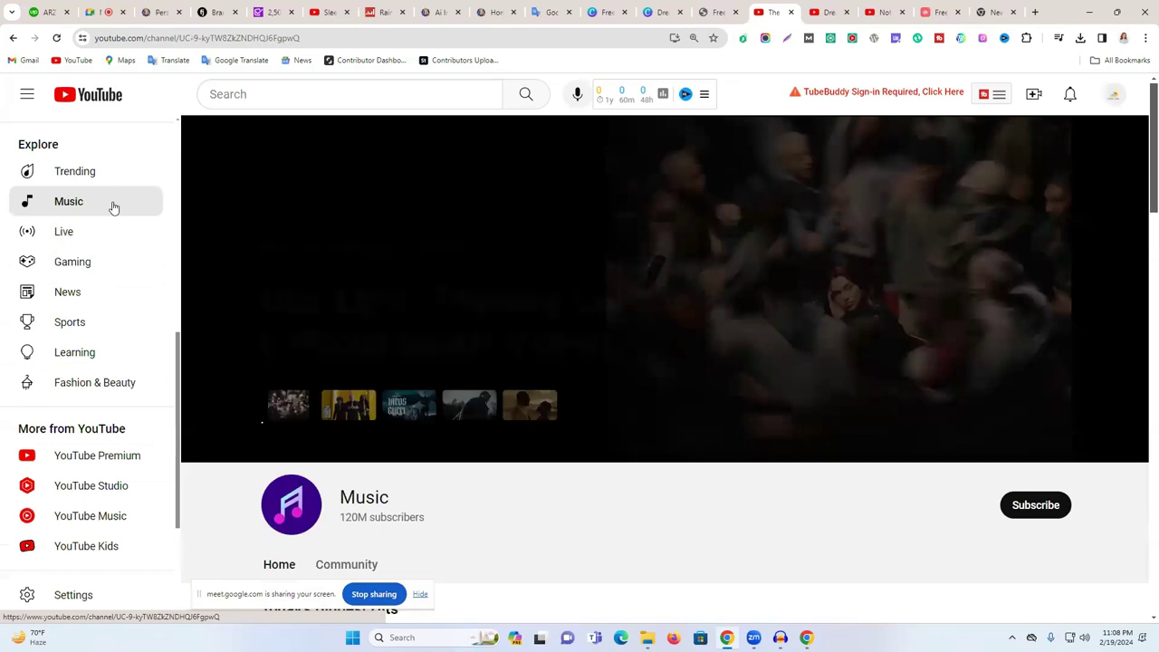
{"action": "scroll", "coordinate": [450, 433], "scroll_direction": "down", "scroll_amount": 3}
{"action": "scroll", "coordinate": [688, 348], "scroll_direction": "down", "scroll_amount": 1}
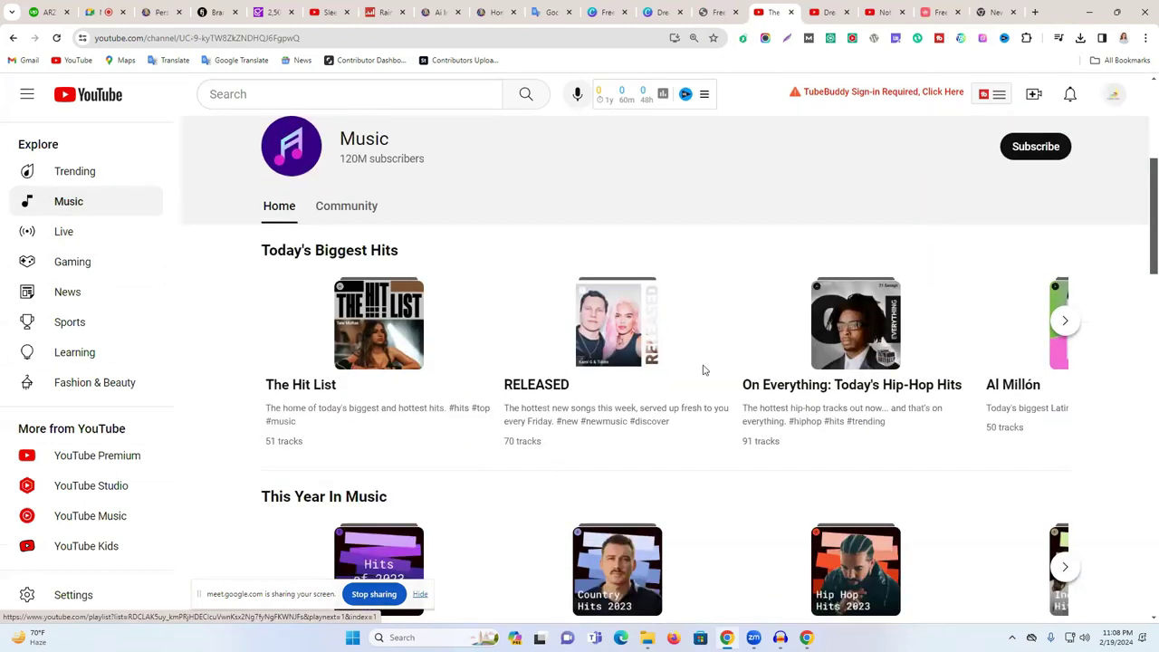
{"action": "scroll", "coordinate": [606, 434], "scroll_direction": "down", "scroll_amount": 4}
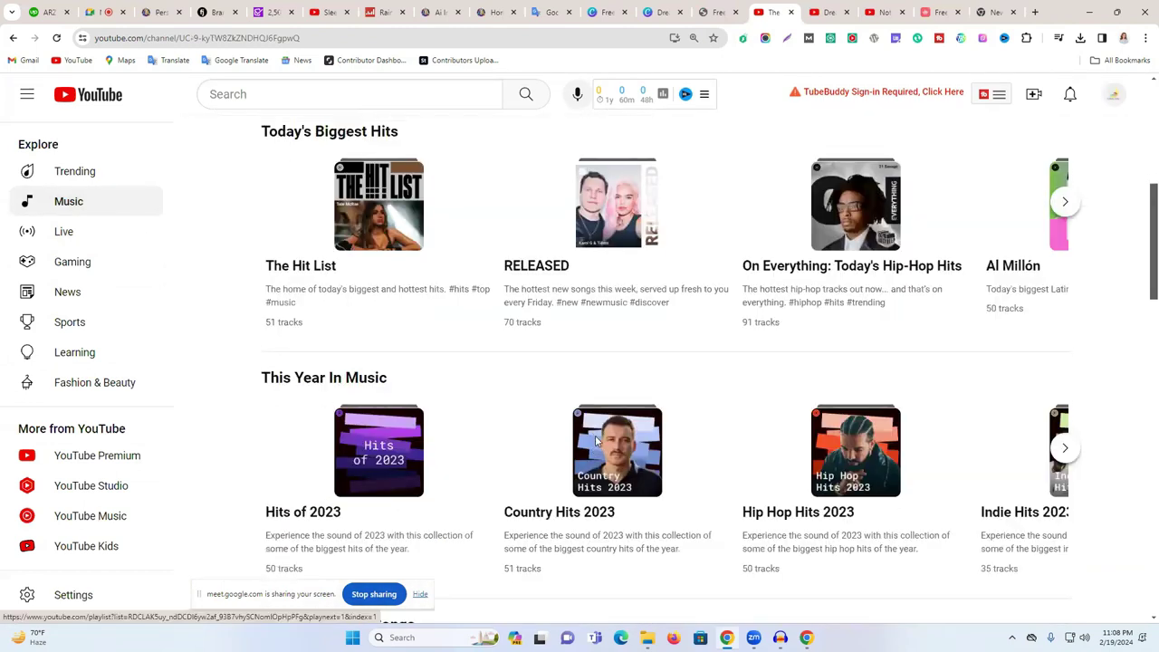
{"action": "scroll", "coordinate": [965, 426], "scroll_direction": "down", "scroll_amount": 12}
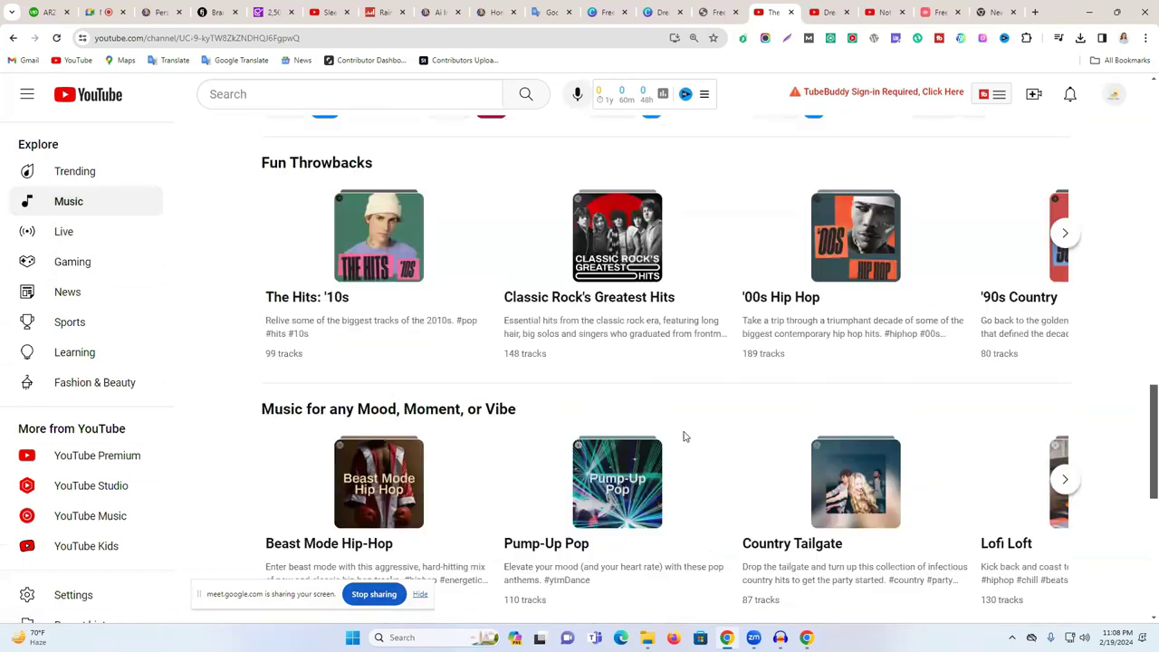
{"action": "scroll", "coordinate": [684, 437], "scroll_direction": "down", "scroll_amount": 5}
{"action": "scroll", "coordinate": [672, 381], "scroll_direction": "up", "scroll_amount": 20}
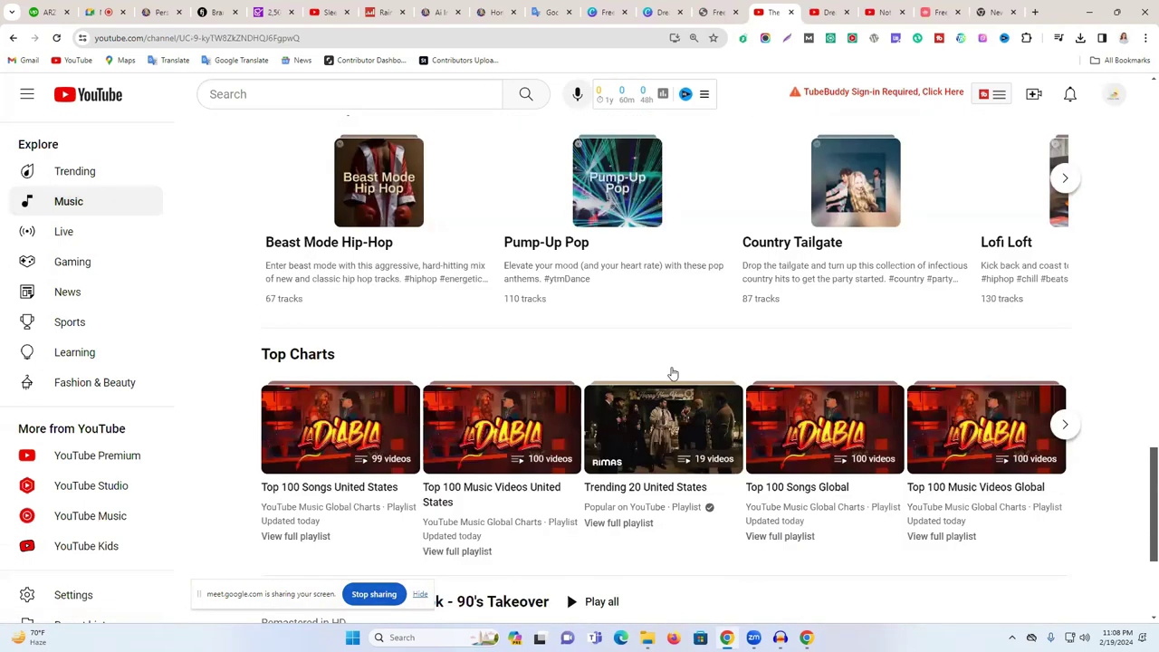
{"action": "scroll", "coordinate": [79, 398], "scroll_direction": "down", "scroll_amount": 3}
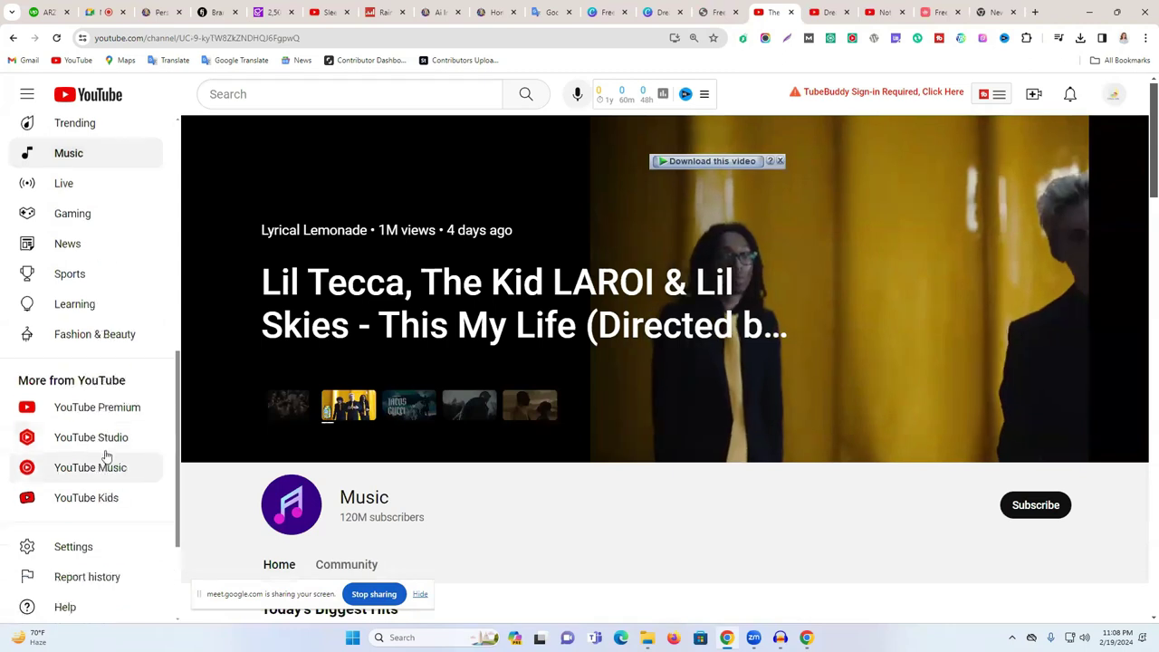
{"action": "scroll", "coordinate": [577, 351], "scroll_direction": "down", "scroll_amount": 5}
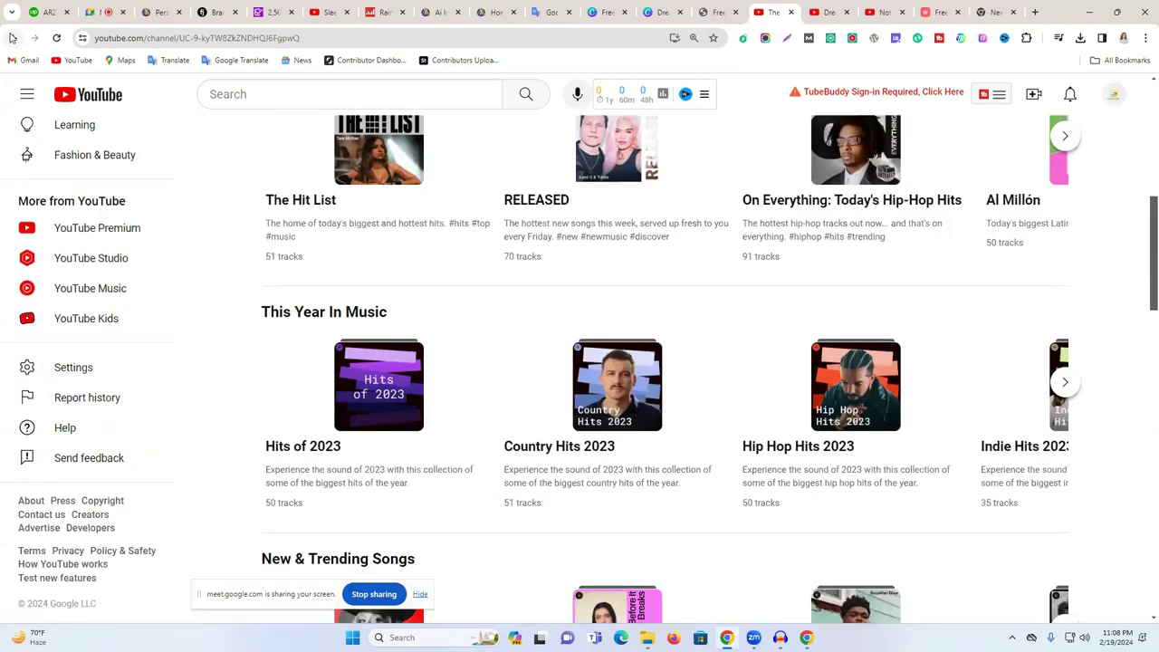
- Search Google for 'youtube music library' in a new tab
{"action": "left_click", "coordinate": [1033, 12]}
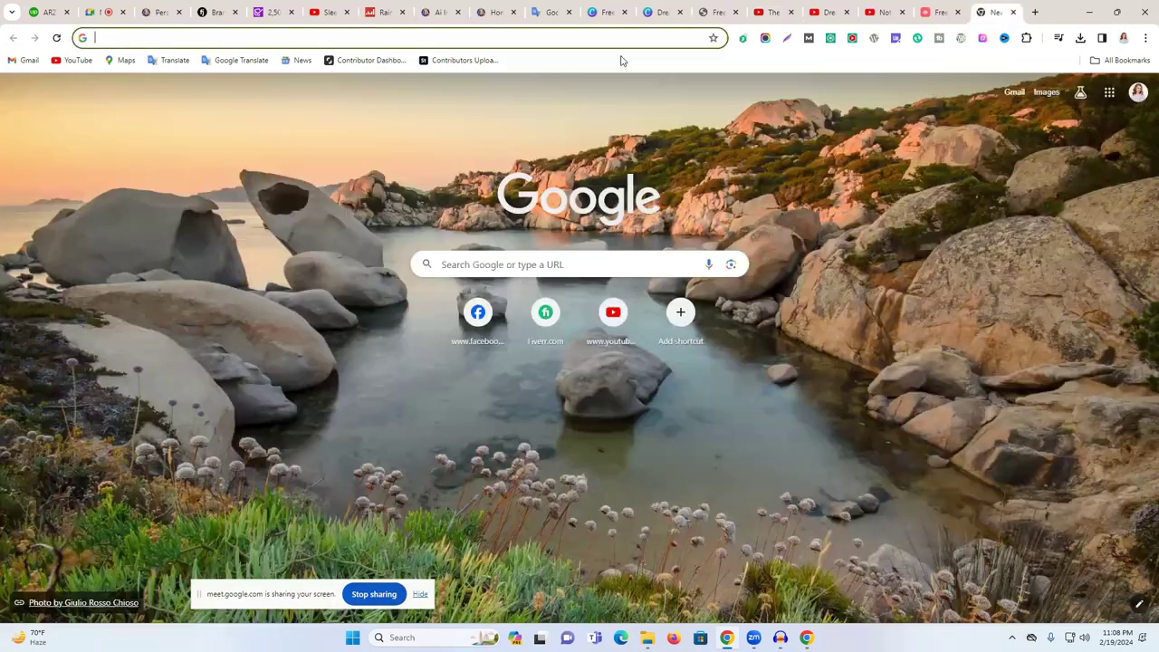
{"action": "left_click", "coordinate": [504, 41]}
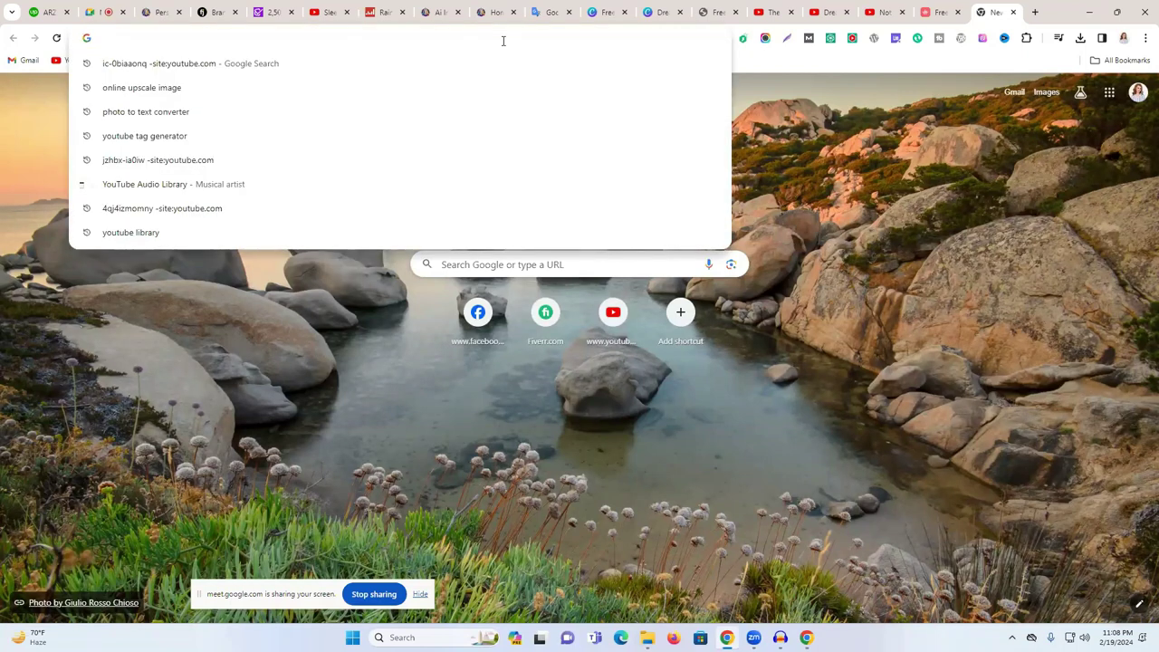
{"action": "type", "text": "youtube mu"}
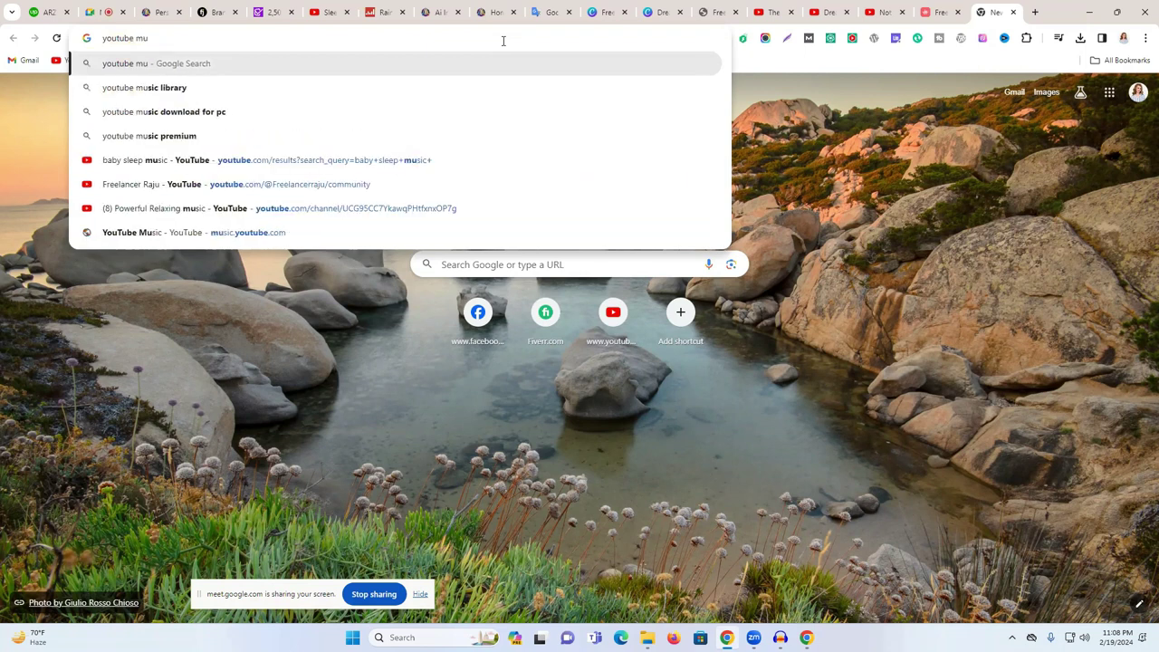
{"action": "left_click", "coordinate": [367, 84]}
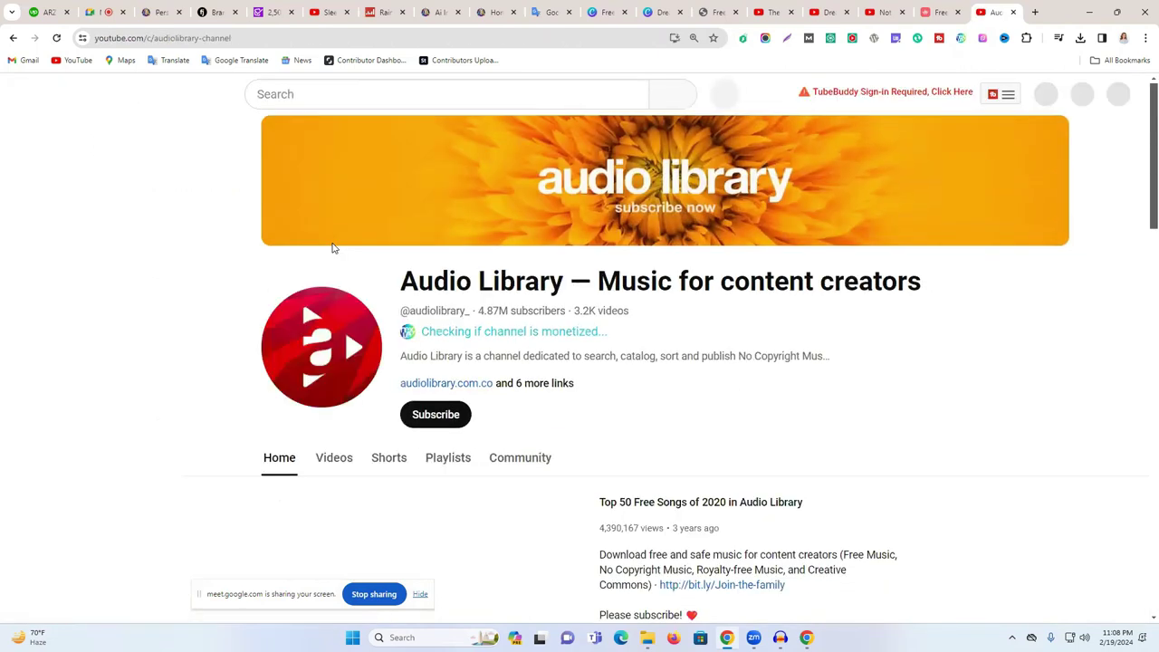
- Open the 'Audio Library — Music for content creators' result in YouTube Music
{"action": "left_click_drag", "start_coordinate": [444, 283], "coordinate": [713, 280]}
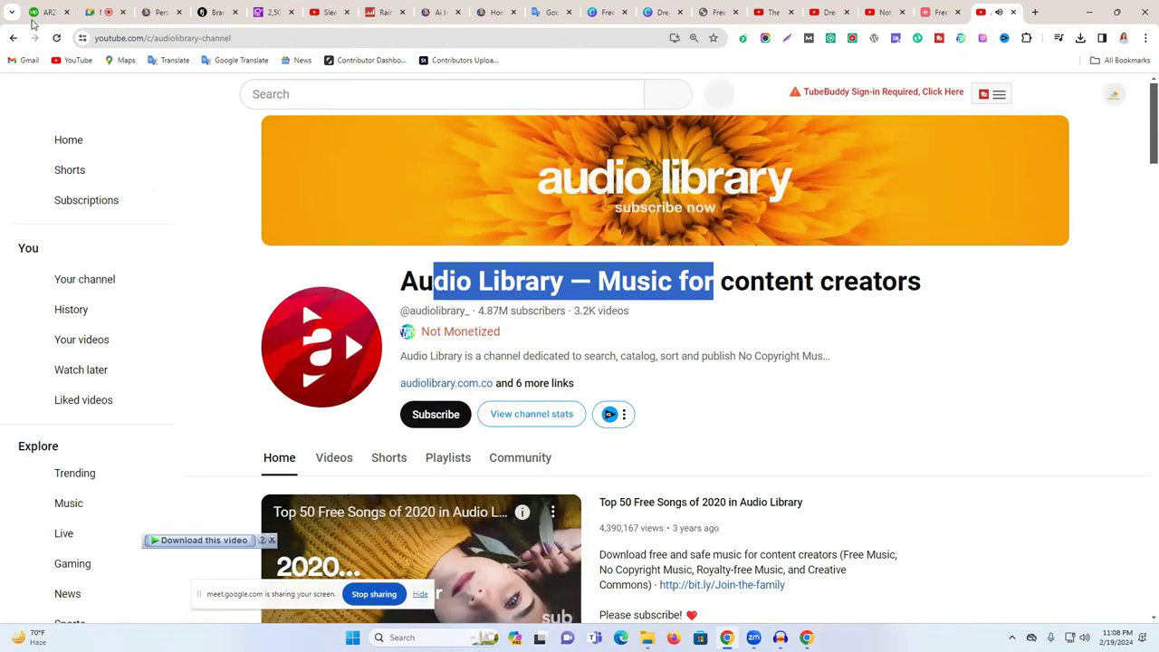
{"action": "left_click", "coordinate": [13, 38]}
{"action": "scroll", "coordinate": [626, 338], "scroll_direction": "down", "scroll_amount": 5}
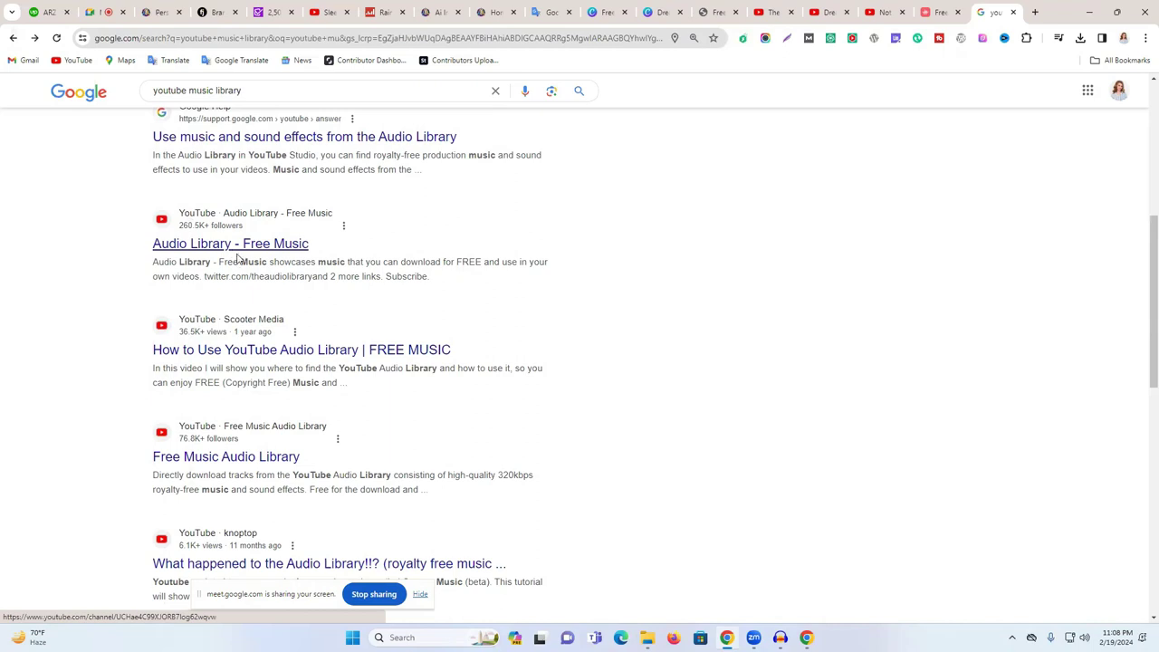
{"action": "left_click", "coordinate": [257, 245]}
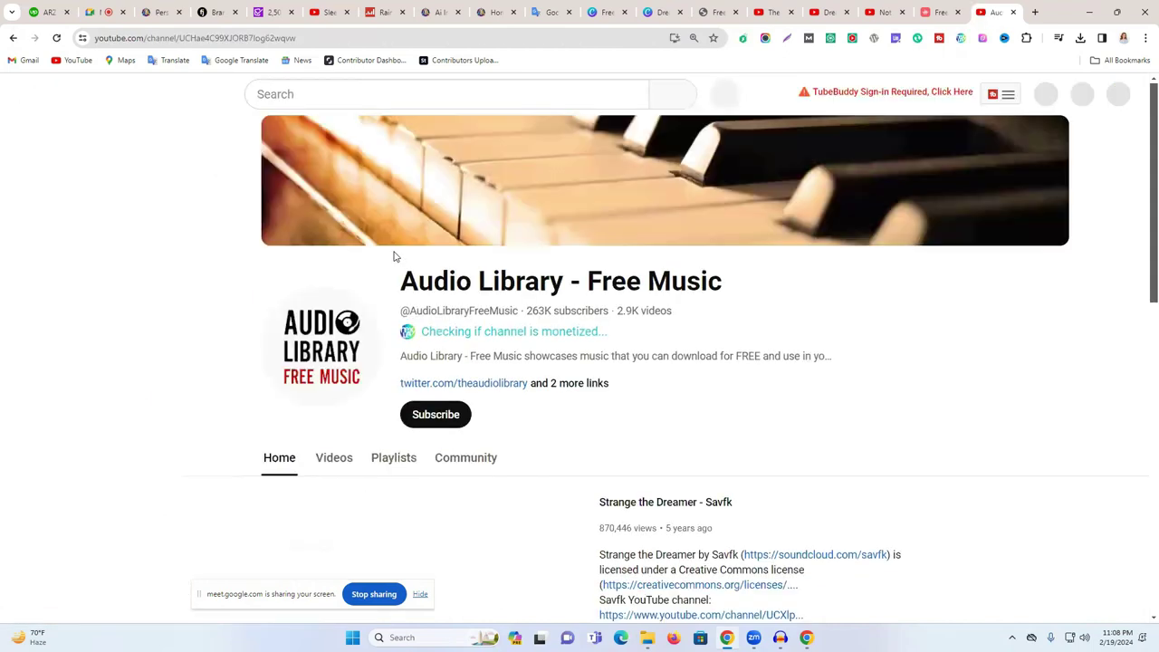
{"action": "scroll", "coordinate": [393, 256], "scroll_direction": "down", "scroll_amount": 2}
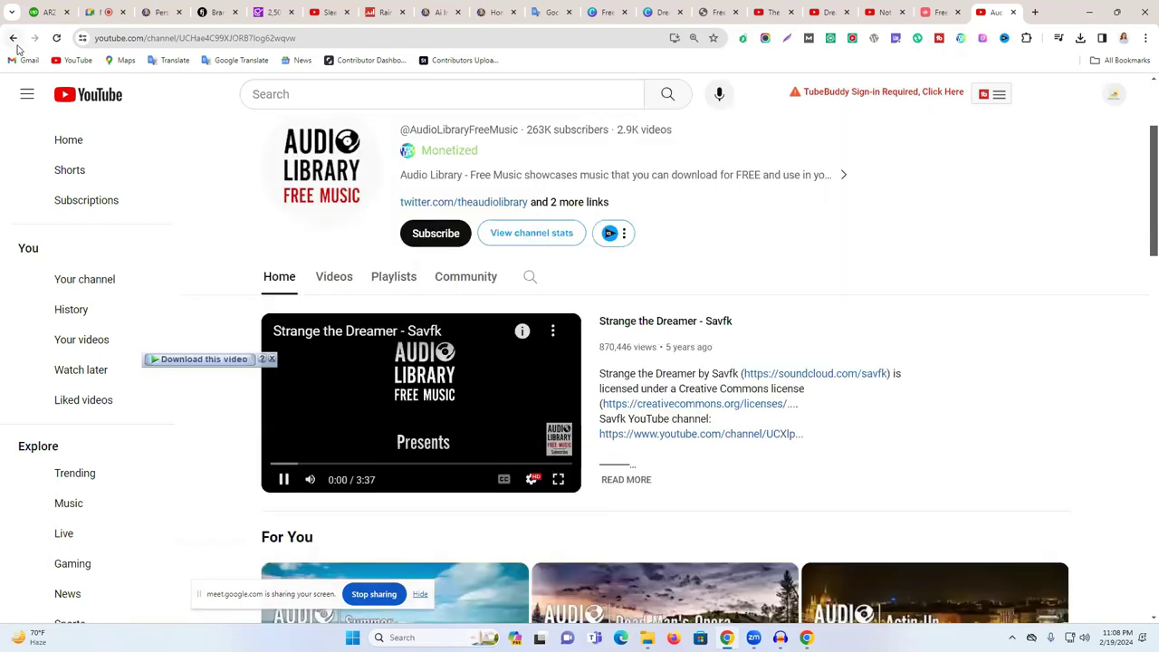
{"action": "left_click", "coordinate": [12, 37]}
{"action": "scroll", "coordinate": [221, 288], "scroll_direction": "up", "scroll_amount": 3}
{"action": "scroll", "coordinate": [222, 308], "scroll_direction": "up", "scroll_amount": 2}
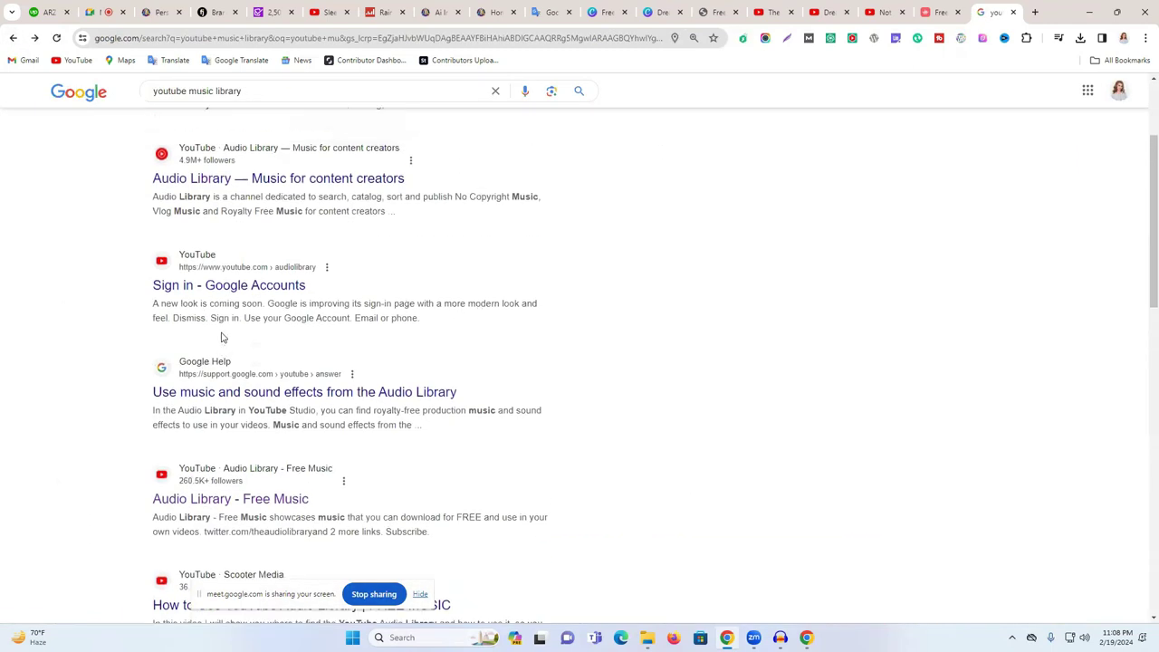
{"action": "left_click", "coordinate": [368, 290]}
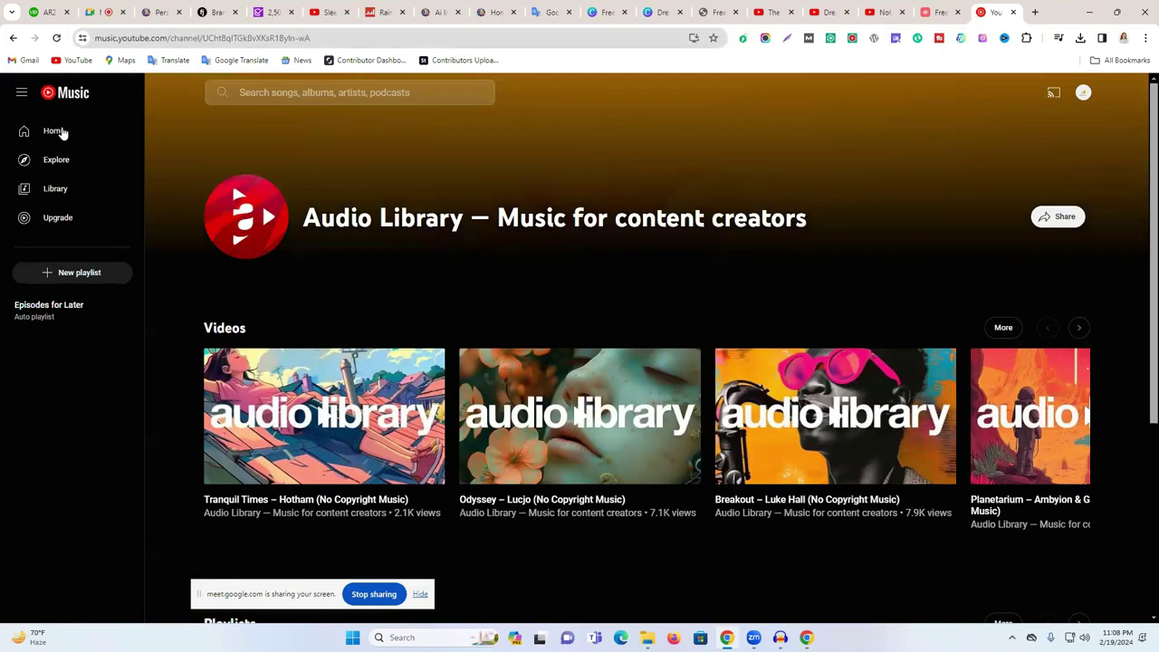
- Switch to the Dream Calm tab and open YouTube's Music channel page
{"action": "left_click", "coordinate": [829, 7]}
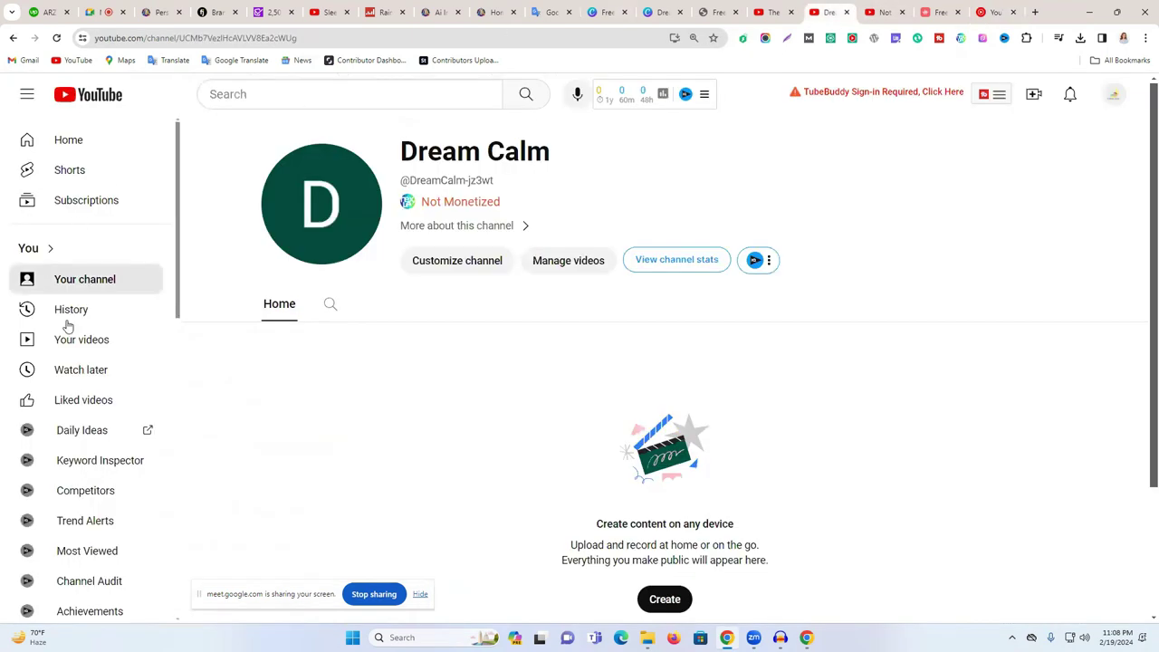
{"action": "scroll", "coordinate": [109, 516], "scroll_direction": "down", "scroll_amount": 8}
{"action": "scroll", "coordinate": [109, 489], "scroll_direction": "up", "scroll_amount": 5}
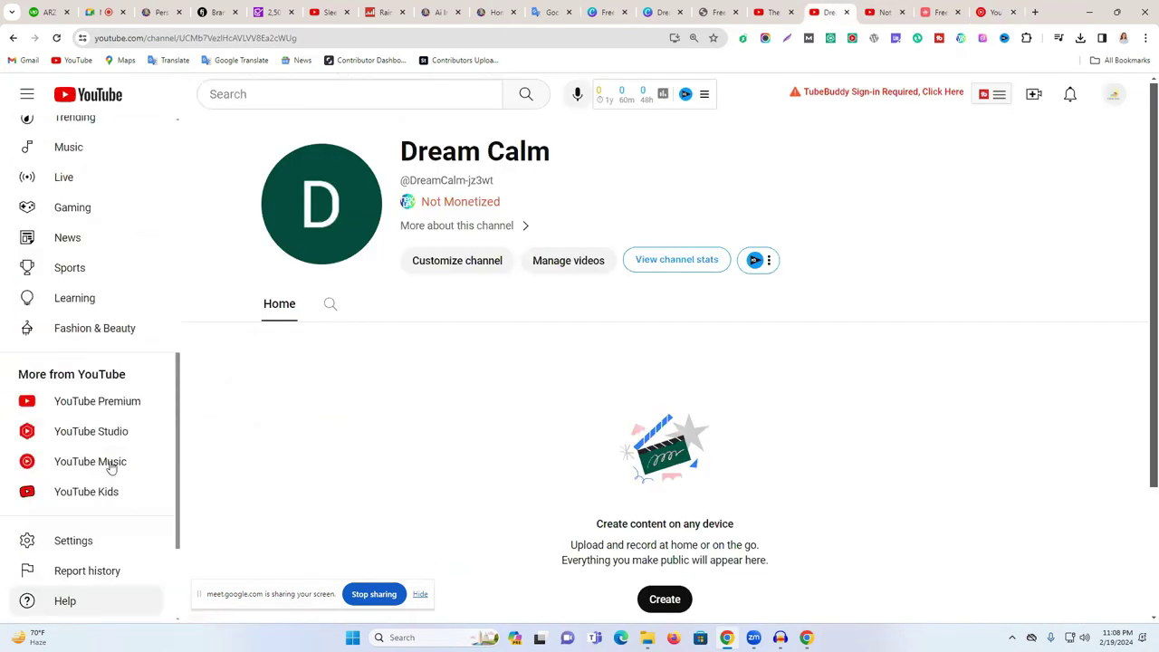
{"action": "left_click", "coordinate": [99, 287]}
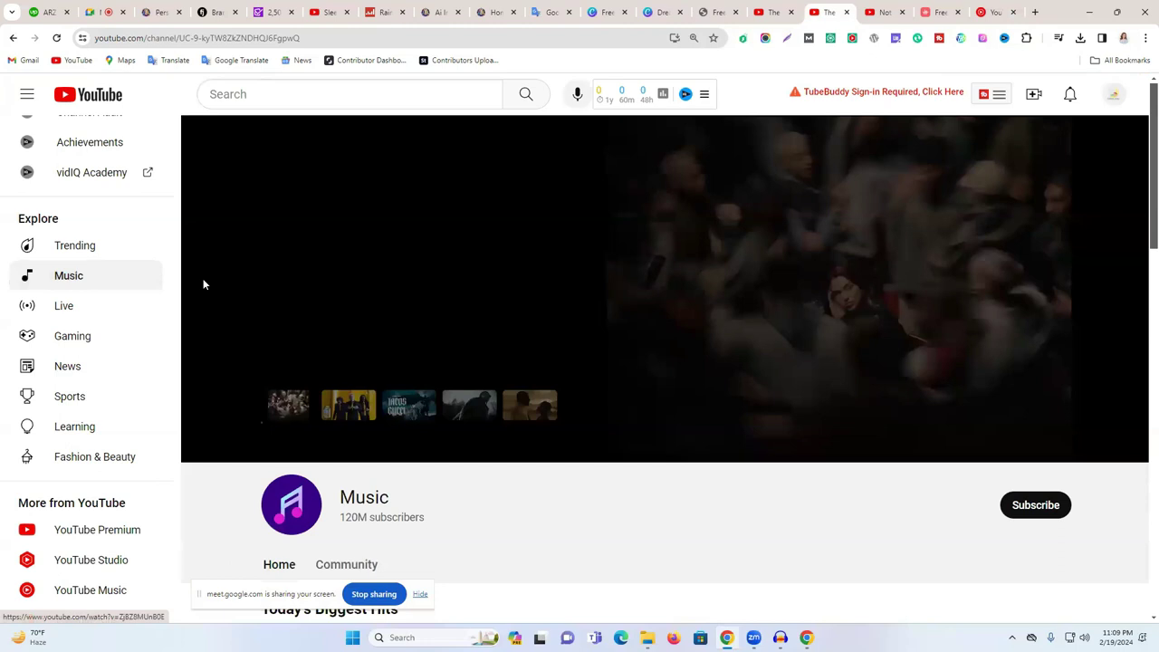
- Browse New This Week, Fun Throwbacks and Music for any Mood, then close the tab
{"action": "scroll", "coordinate": [512, 394], "scroll_direction": "down", "scroll_amount": 2}
{"action": "scroll", "coordinate": [511, 389], "scroll_direction": "down", "scroll_amount": 2}
{"action": "scroll", "coordinate": [516, 408], "scroll_direction": "up", "scroll_amount": 5}
{"action": "scroll", "coordinate": [443, 390], "scroll_direction": "down", "scroll_amount": 5}
{"action": "scroll", "coordinate": [440, 389], "scroll_direction": "up", "scroll_amount": 4}
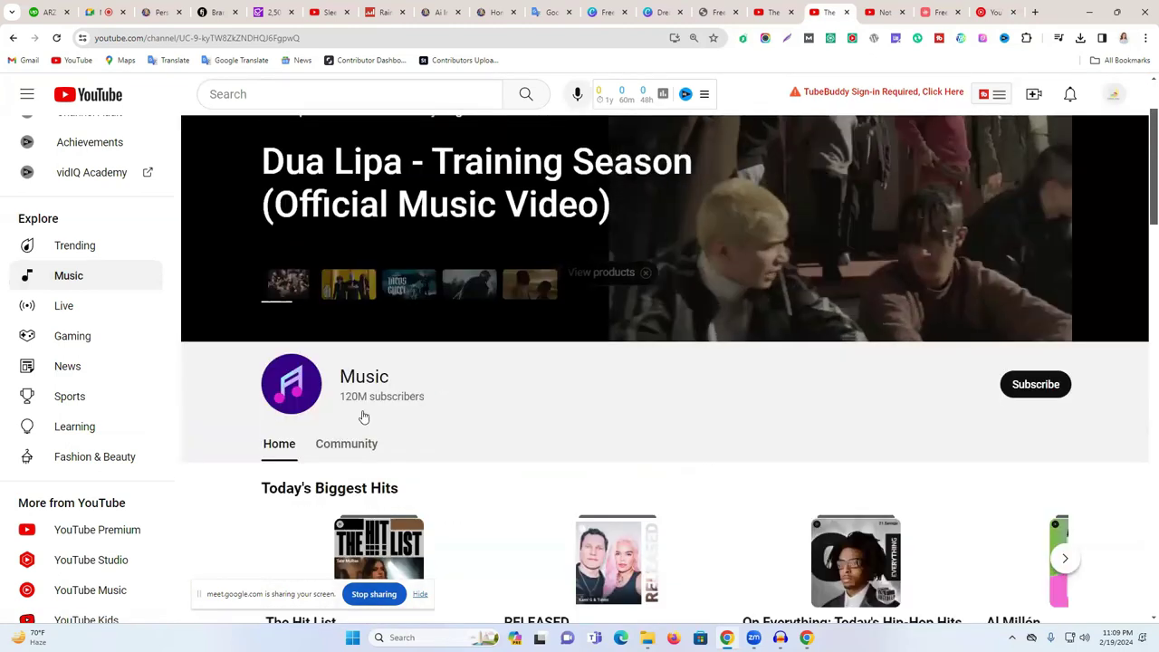
{"action": "scroll", "coordinate": [506, 432], "scroll_direction": "down", "scroll_amount": 1}
{"action": "scroll", "coordinate": [506, 432], "scroll_direction": "down", "scroll_amount": 10}
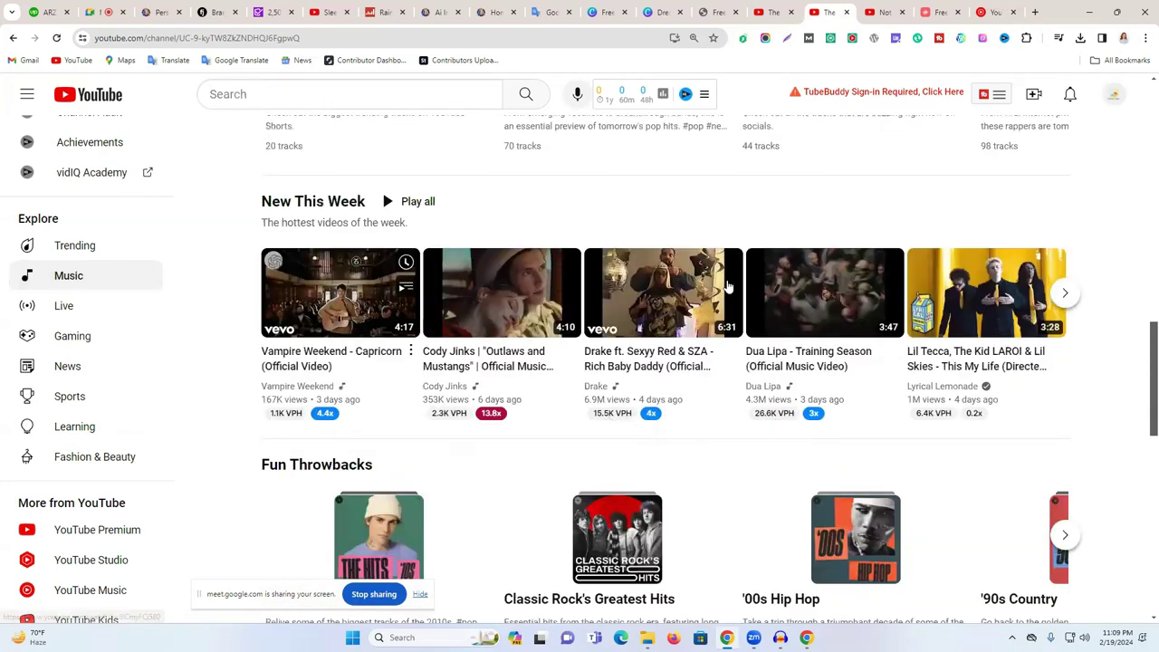
{"action": "scroll", "coordinate": [676, 339], "scroll_direction": "down", "scroll_amount": 2}
{"action": "scroll", "coordinate": [987, 324], "scroll_direction": "down", "scroll_amount": 3}
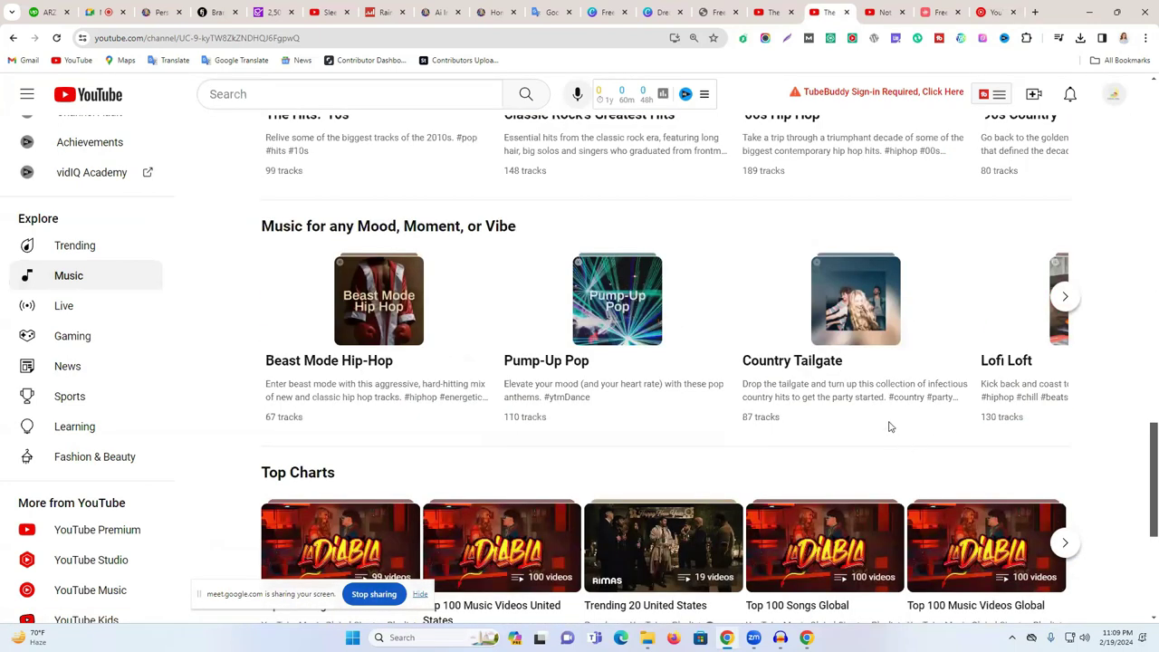
{"action": "scroll", "coordinate": [890, 426], "scroll_direction": "down", "scroll_amount": 4}
{"action": "left_click", "coordinate": [846, 12]}
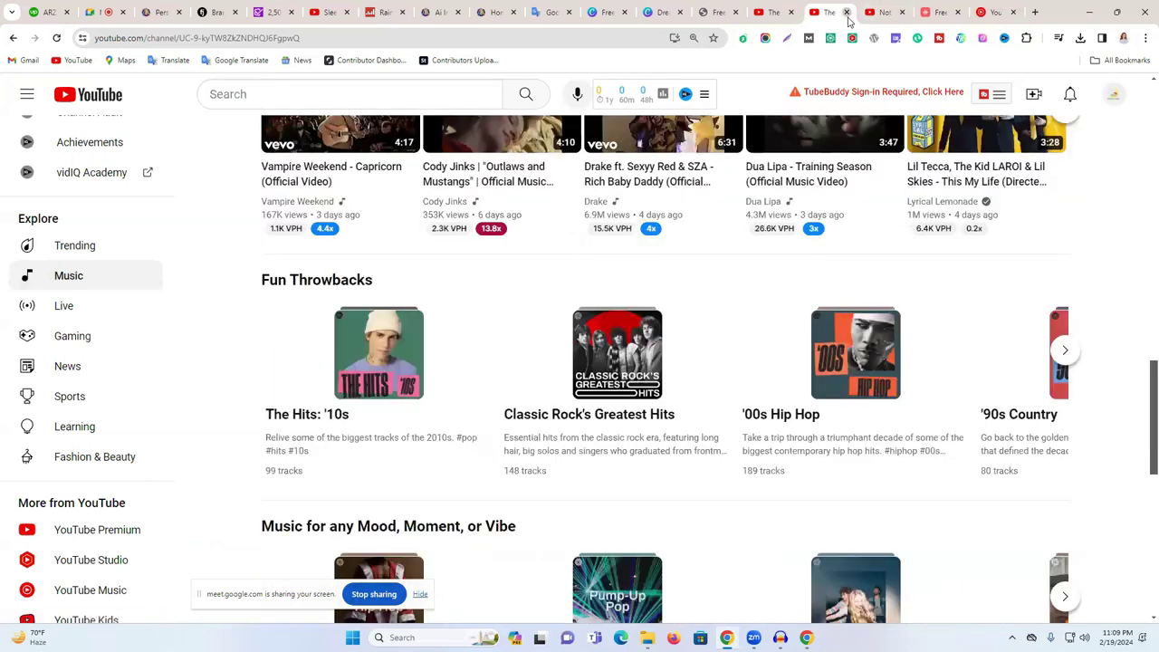
{"action": "left_click", "coordinate": [856, 20]}
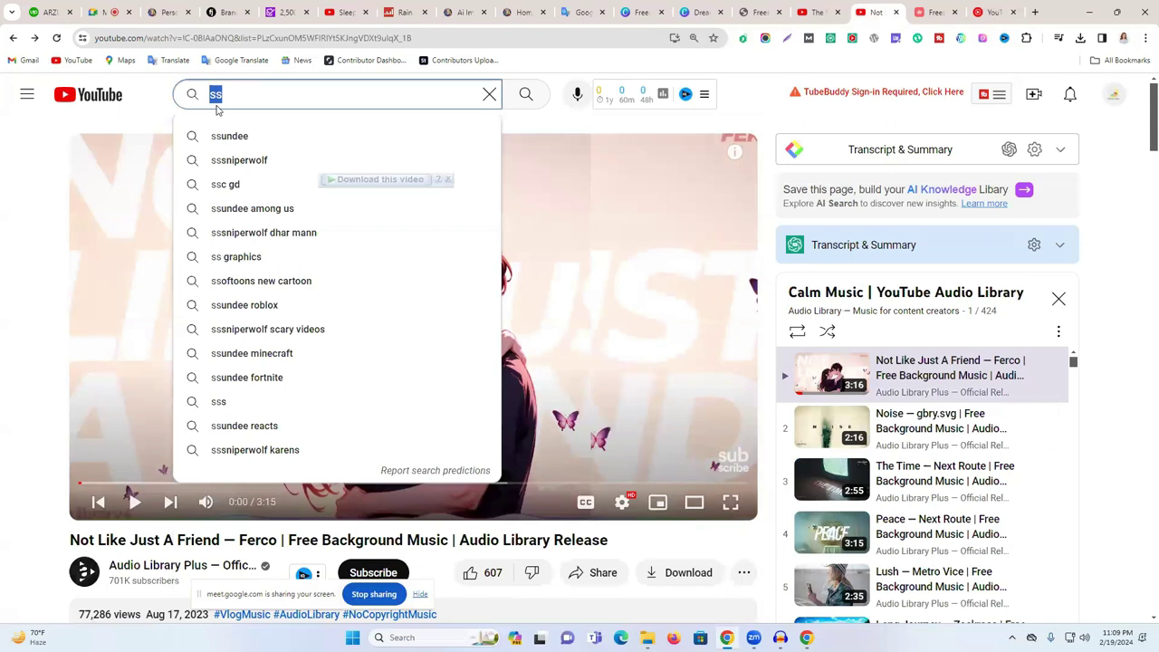
- Search YouTube for 'no copyright music' and open the NCS 'Warriyo - Mortals' video
{"action": "type", "text": "n"}
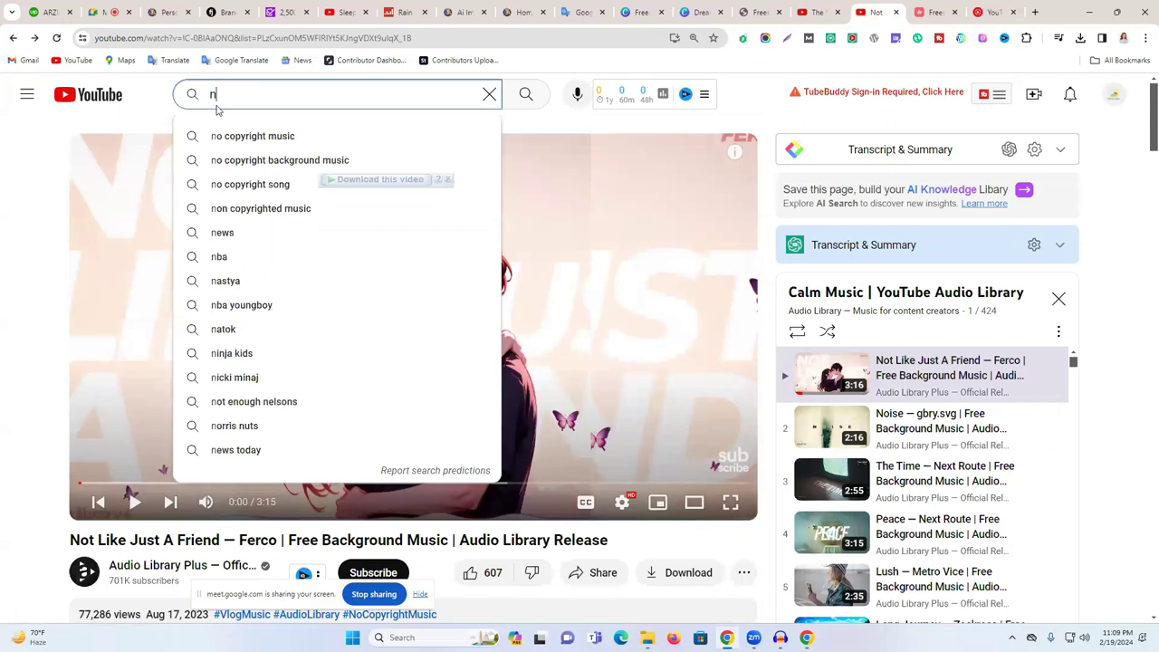
{"action": "key", "text": "BackSpace"}
{"action": "type", "text": "no"}
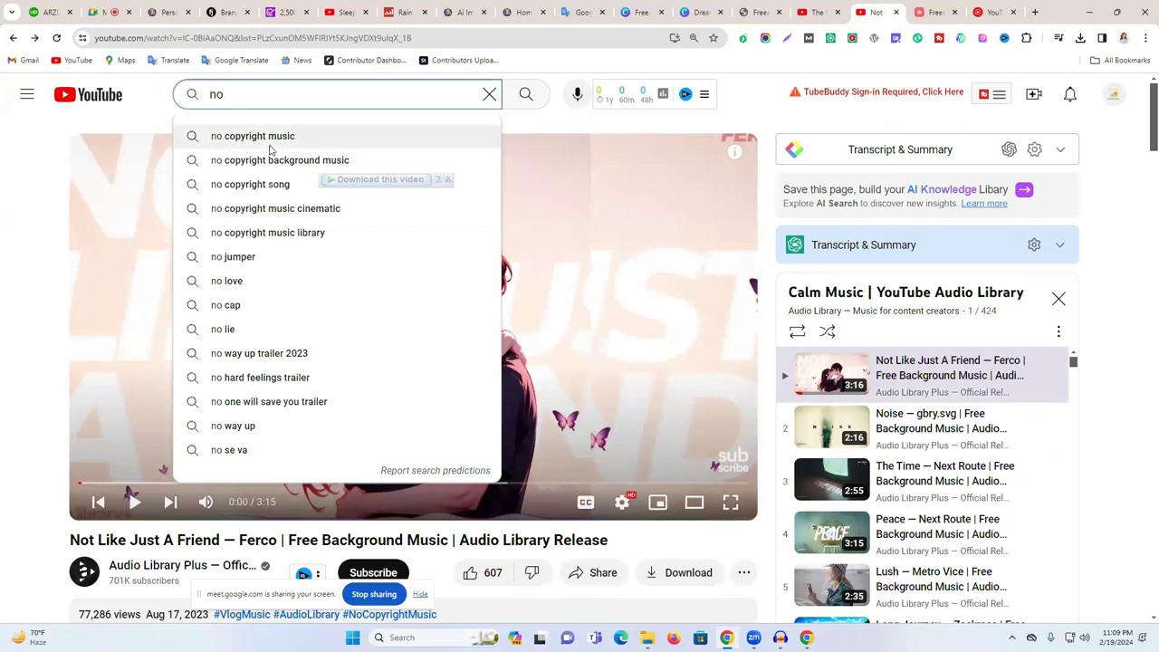
{"action": "left_click", "coordinate": [354, 143]}
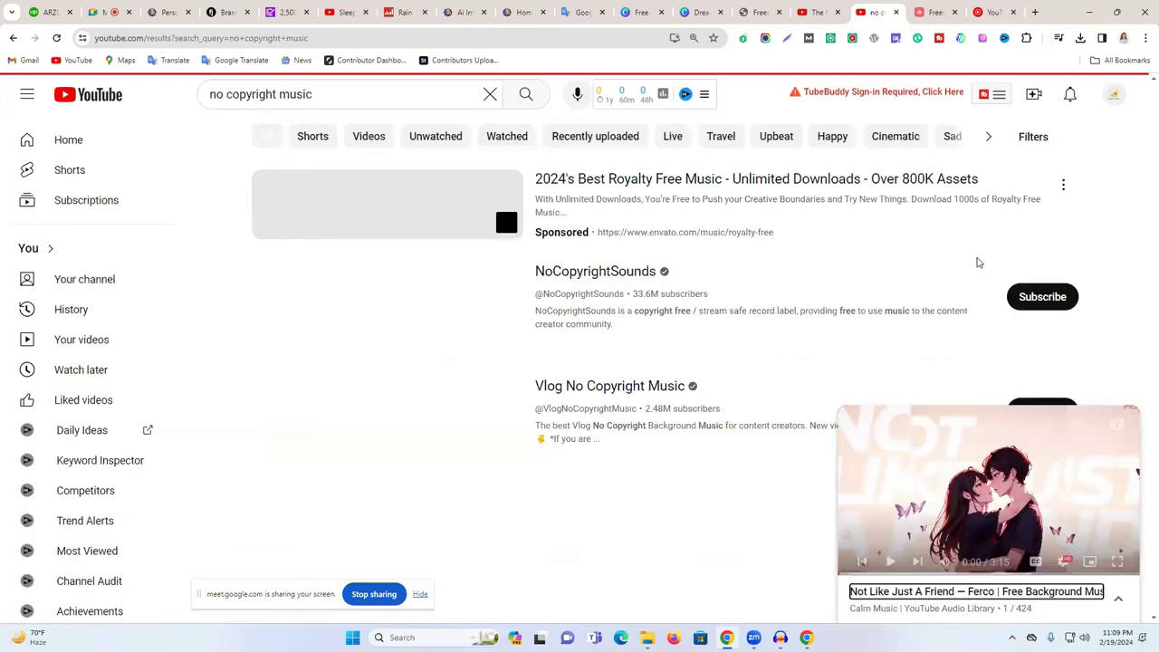
{"action": "scroll", "coordinate": [535, 313], "scroll_direction": "down", "scroll_amount": 2}
{"action": "scroll", "coordinate": [533, 312], "scroll_direction": "down", "scroll_amount": 1}
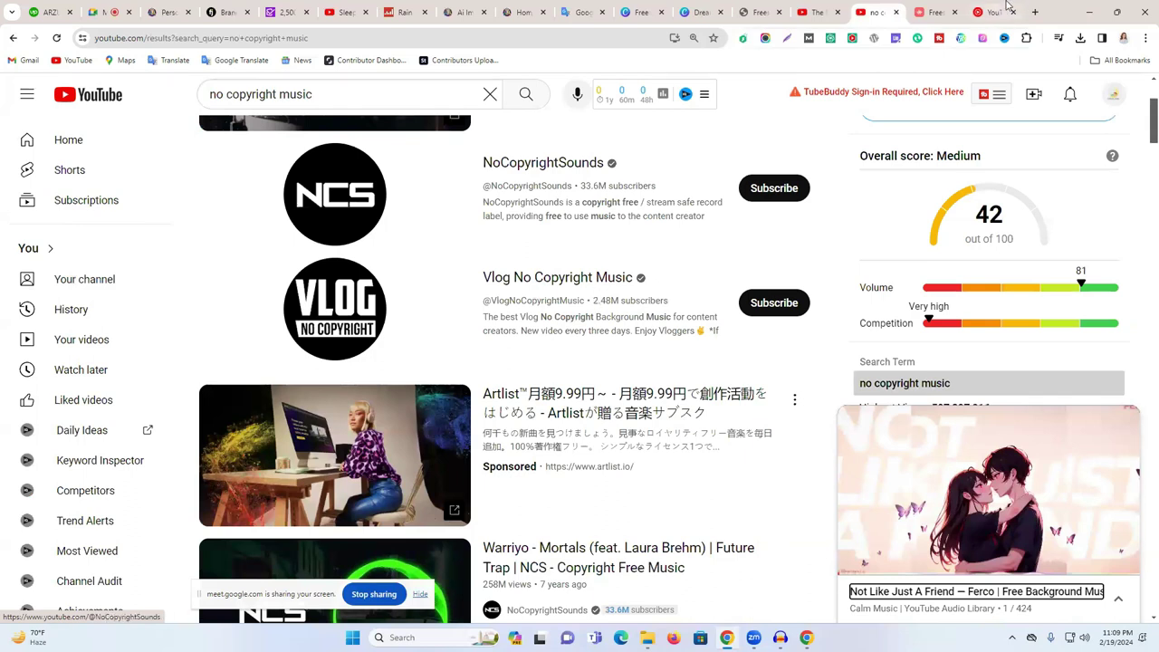
{"action": "scroll", "coordinate": [538, 364], "scroll_direction": "down", "scroll_amount": 2}
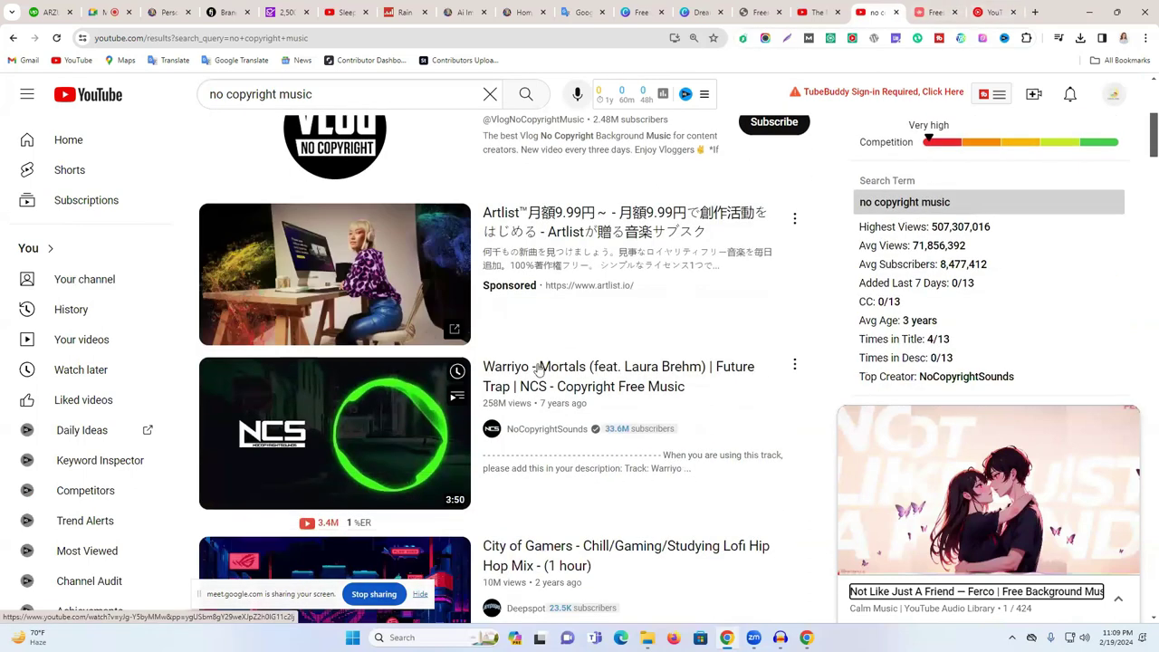
{"action": "left_click", "coordinate": [534, 376]}
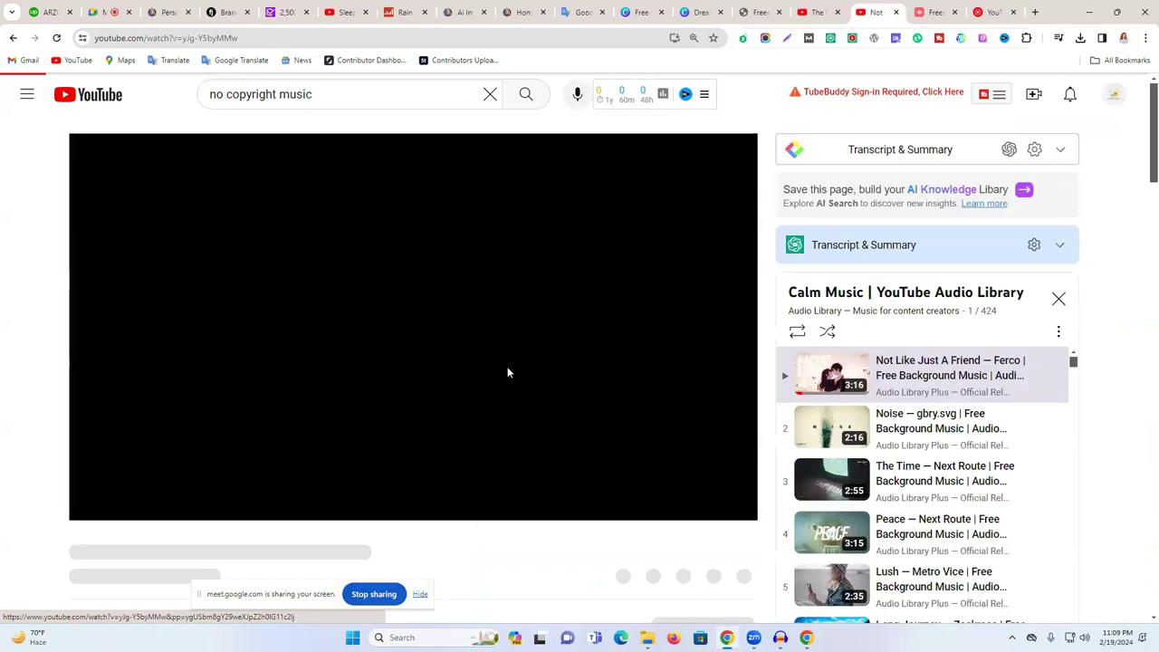
- Expand the Mortals description, select its NCS attribution lines, then go back to results
{"action": "scroll", "coordinate": [388, 407], "scroll_direction": "down", "scroll_amount": 3}
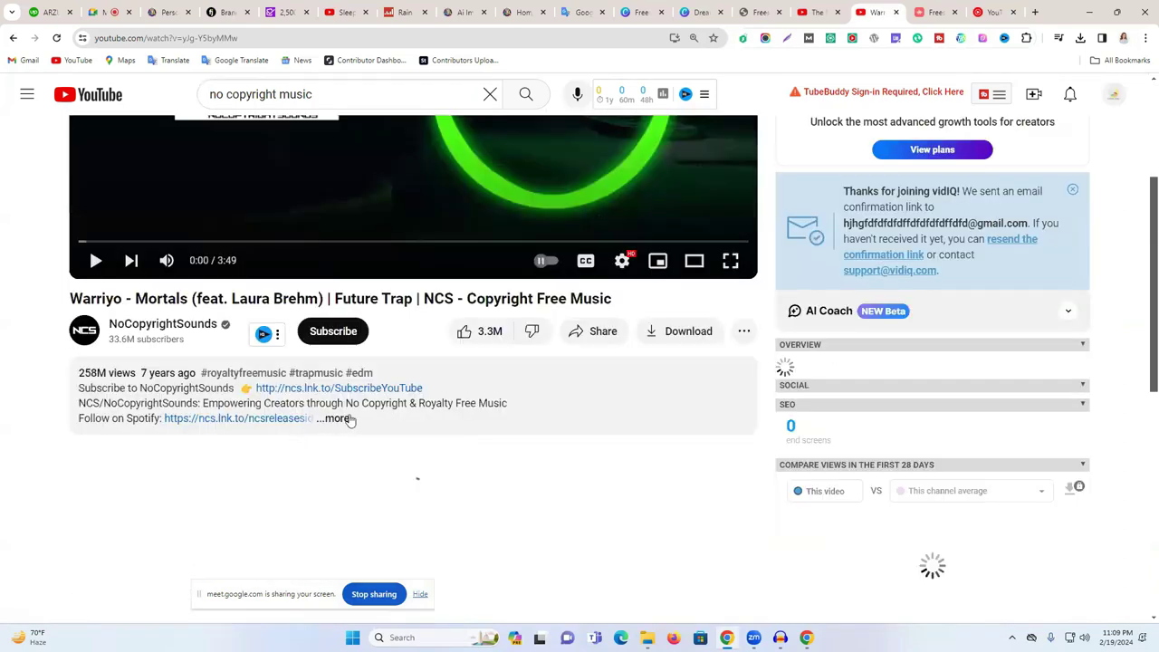
{"action": "left_click", "coordinate": [331, 419]}
{"action": "scroll", "coordinate": [440, 408], "scroll_direction": "down", "scroll_amount": 5}
{"action": "scroll", "coordinate": [442, 409], "scroll_direction": "down", "scroll_amount": 2}
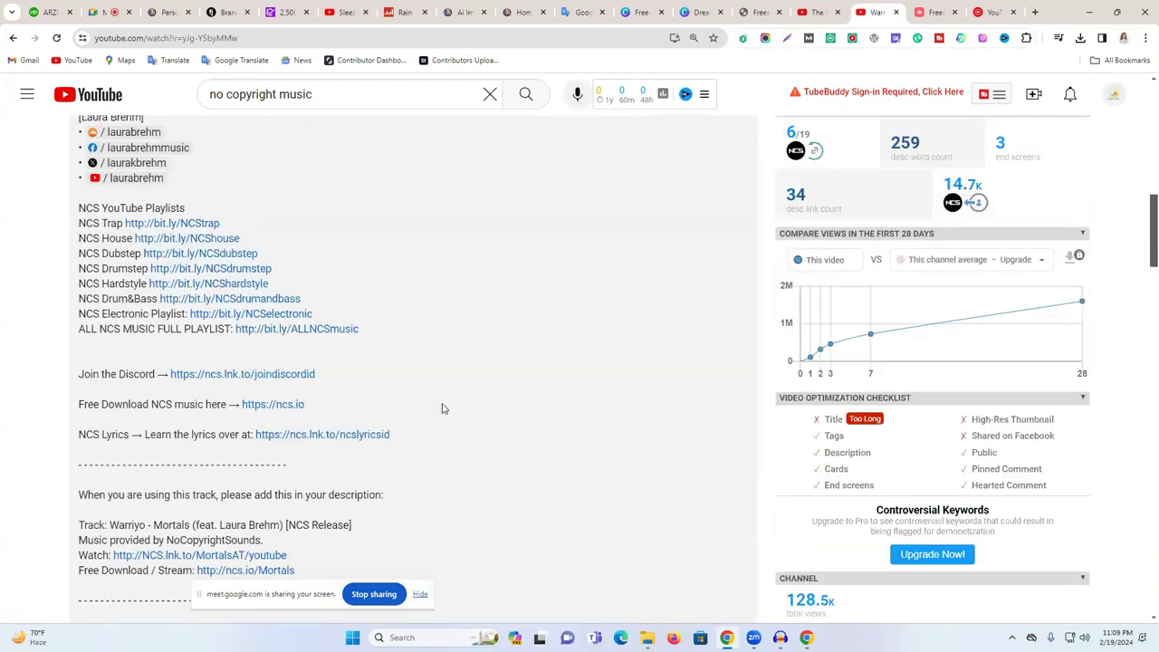
{"action": "scroll", "coordinate": [441, 409], "scroll_direction": "down", "scroll_amount": 2}
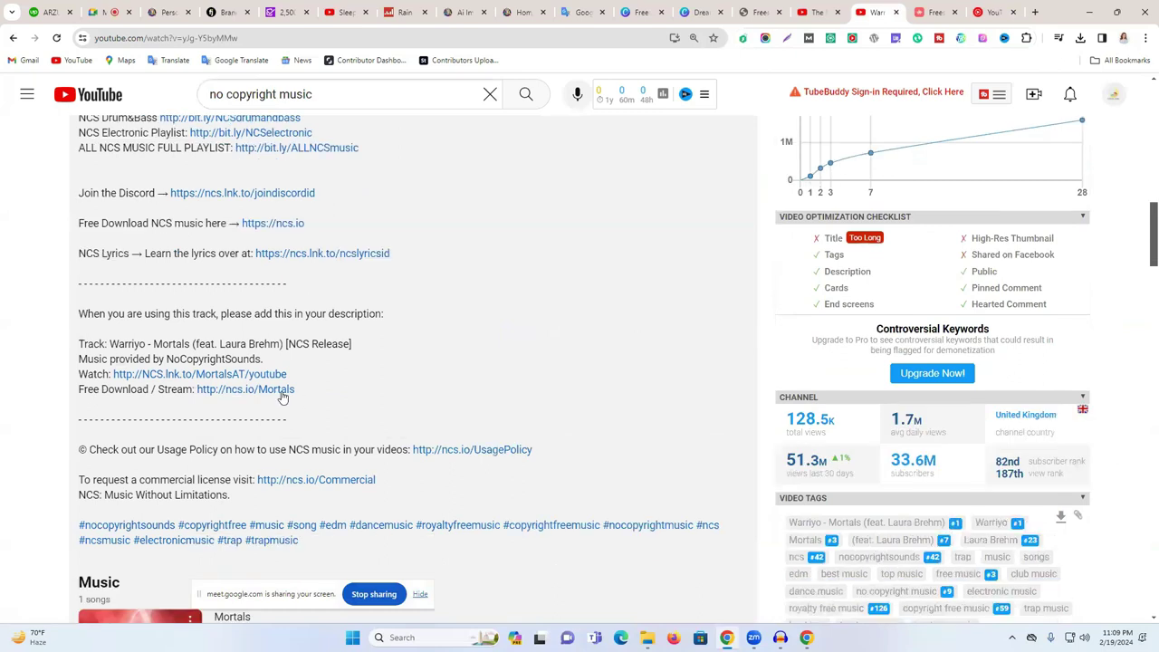
{"action": "left_click_drag", "start_coordinate": [234, 314], "coordinate": [395, 322]}
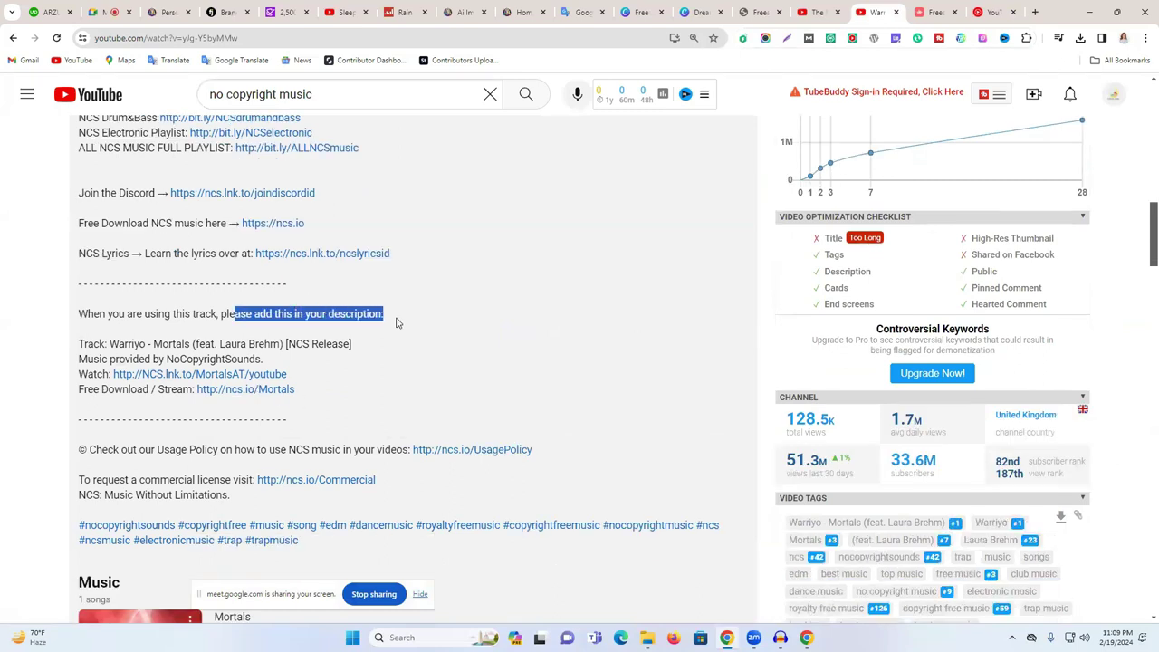
{"action": "left_click", "coordinate": [59, 365]}
{"action": "left_click_drag", "start_coordinate": [78, 342], "coordinate": [299, 397]}
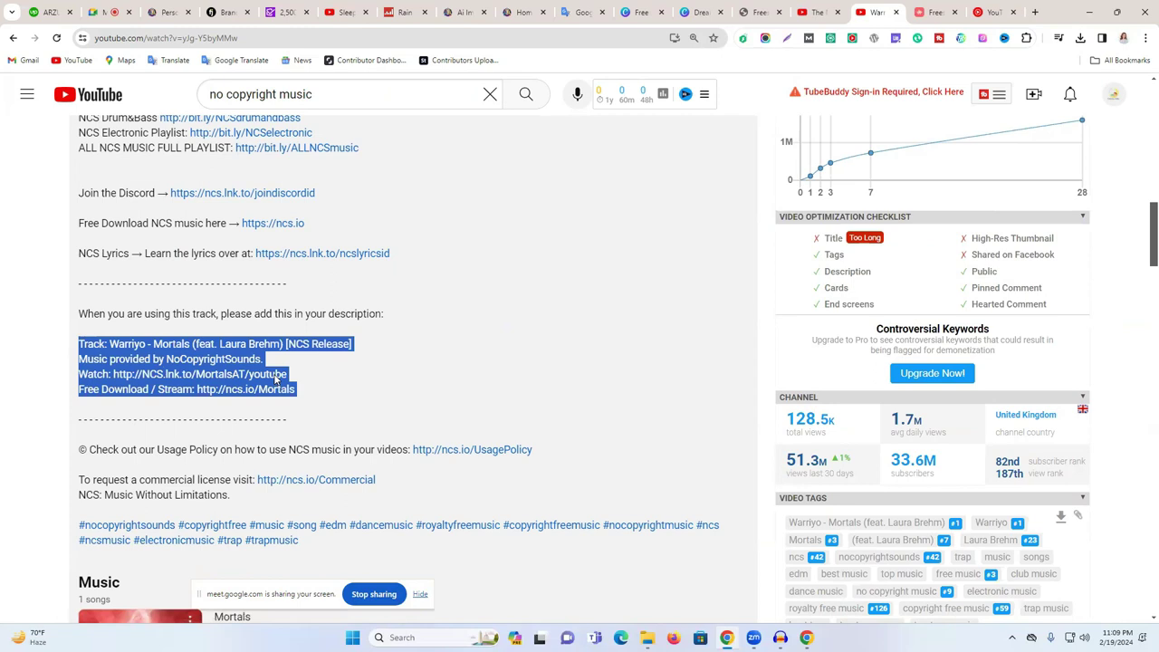
{"action": "left_click_drag", "start_coordinate": [64, 281], "coordinate": [313, 407]}
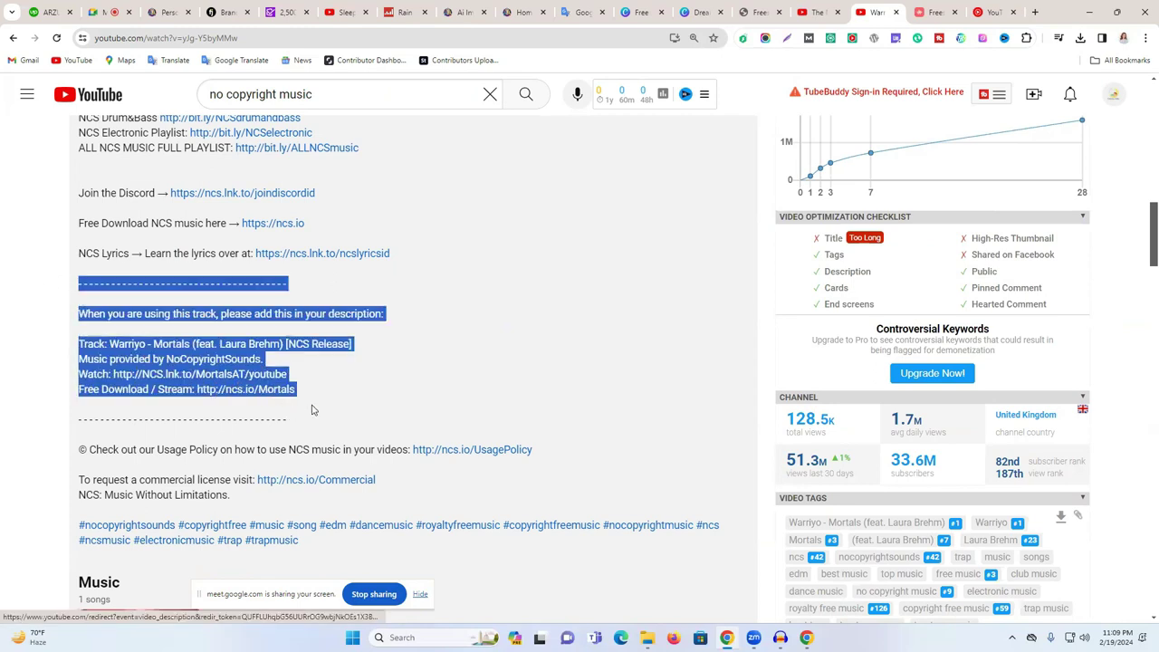
{"action": "left_click", "coordinate": [378, 384]}
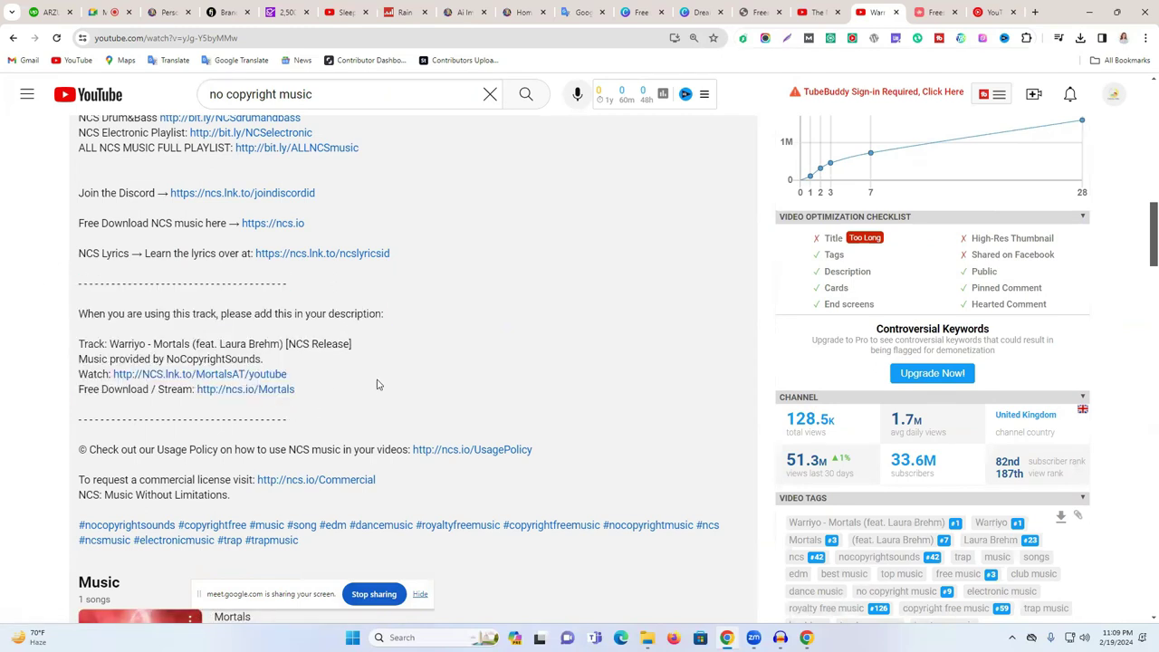
{"action": "left_click", "coordinate": [15, 38]}
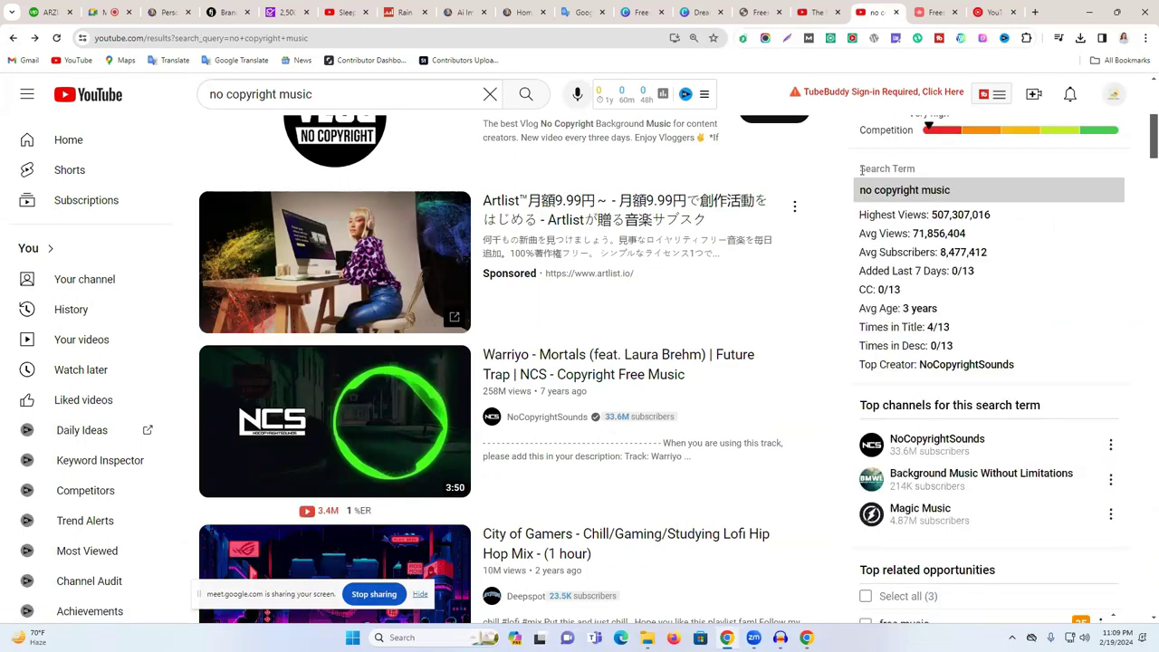
- Close the Downloads Explorer window and return to the Google Meet tab in Chrome
{"action": "left_click", "coordinate": [1091, 12]}
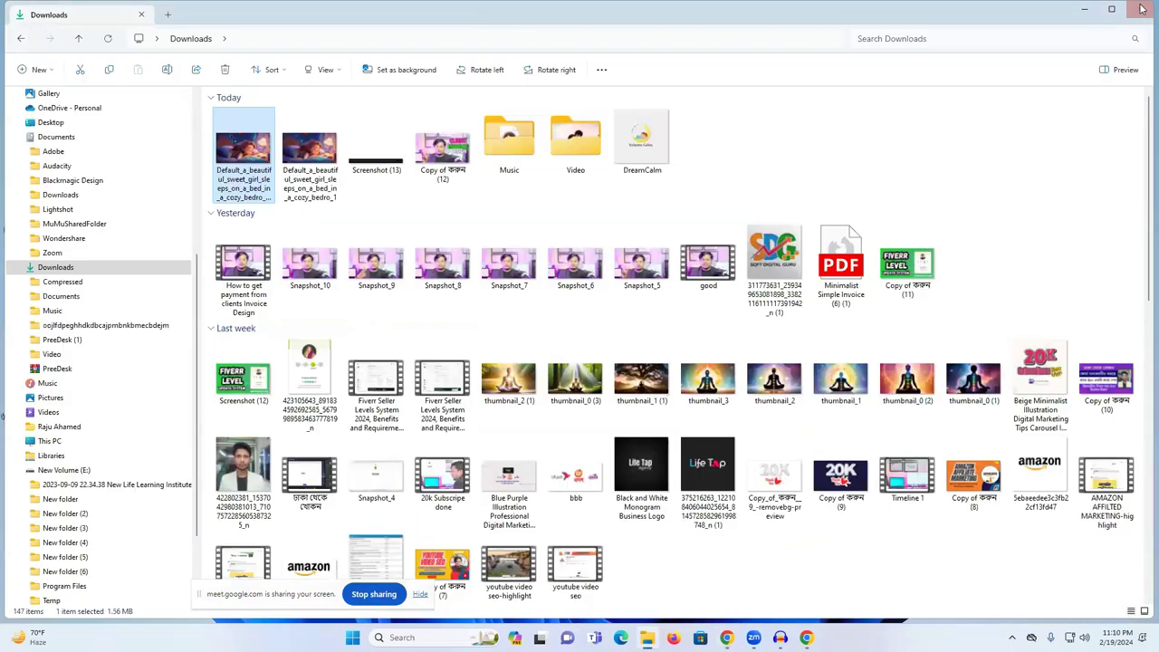
{"action": "left_click", "coordinate": [1139, 9]}
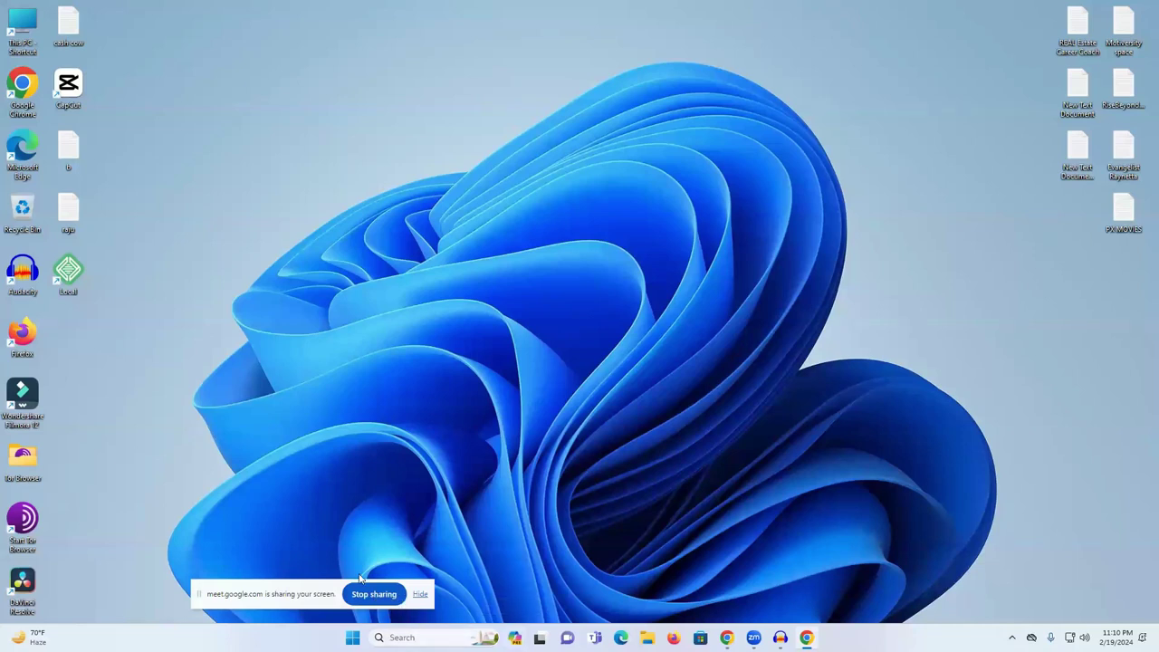
{"action": "left_click", "coordinate": [806, 637]}
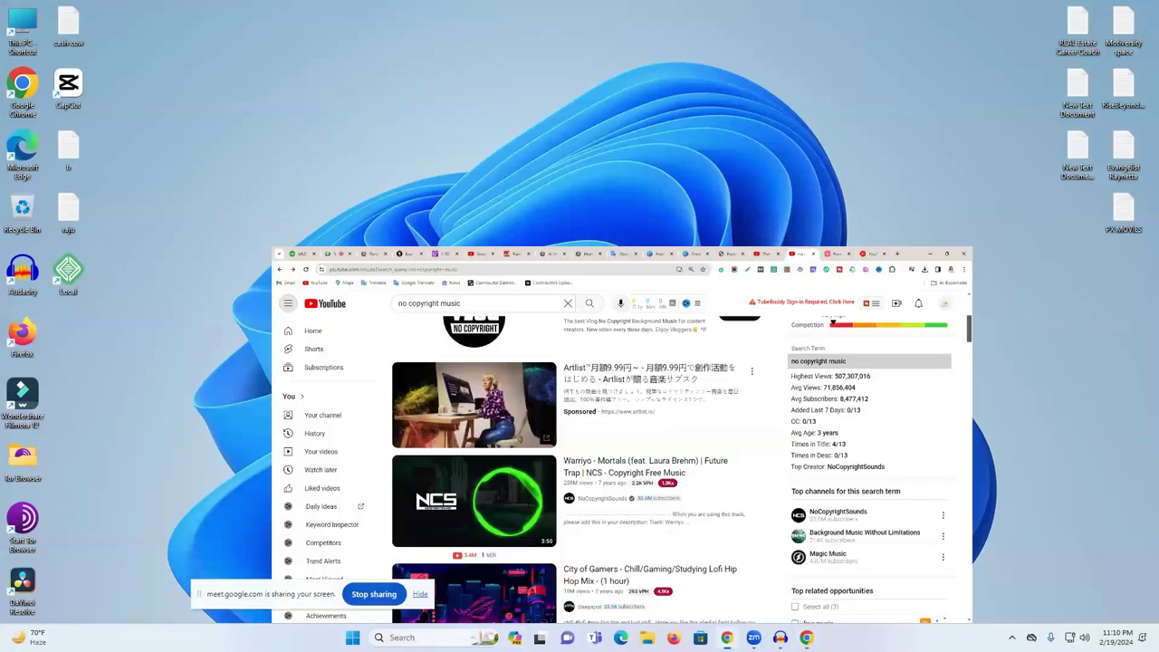
{"action": "key", "text": "ctrl+2"}
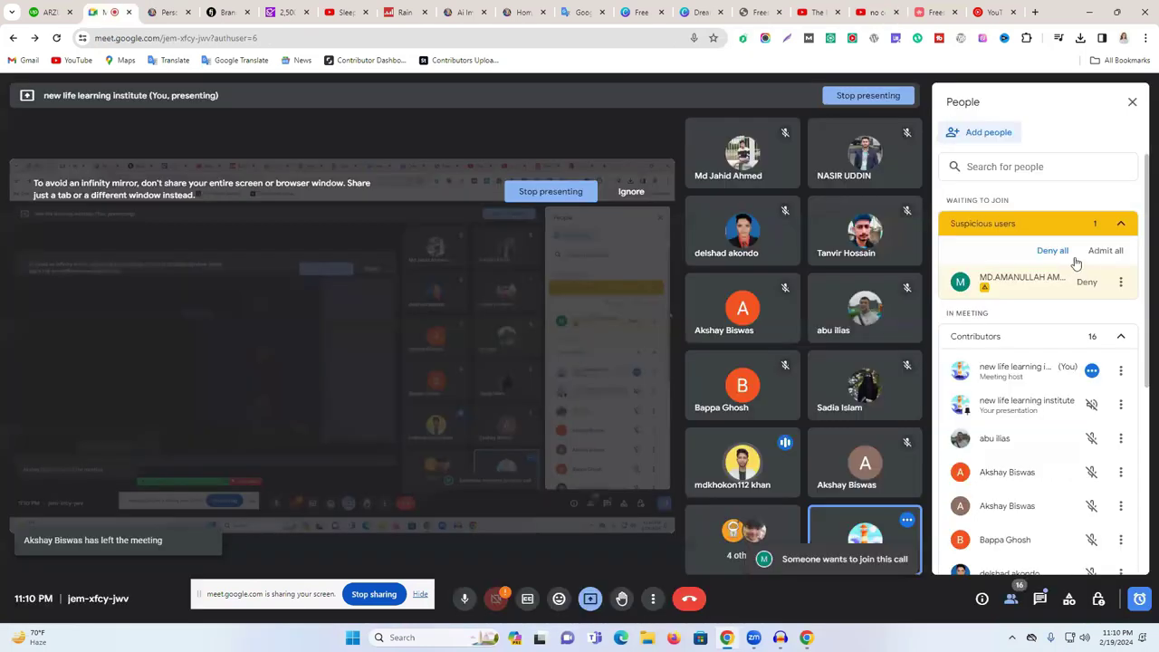
- Admit the waiting participant into the Meet call, then launch Microsoft Store from Start
{"action": "left_click", "coordinate": [1104, 253]}
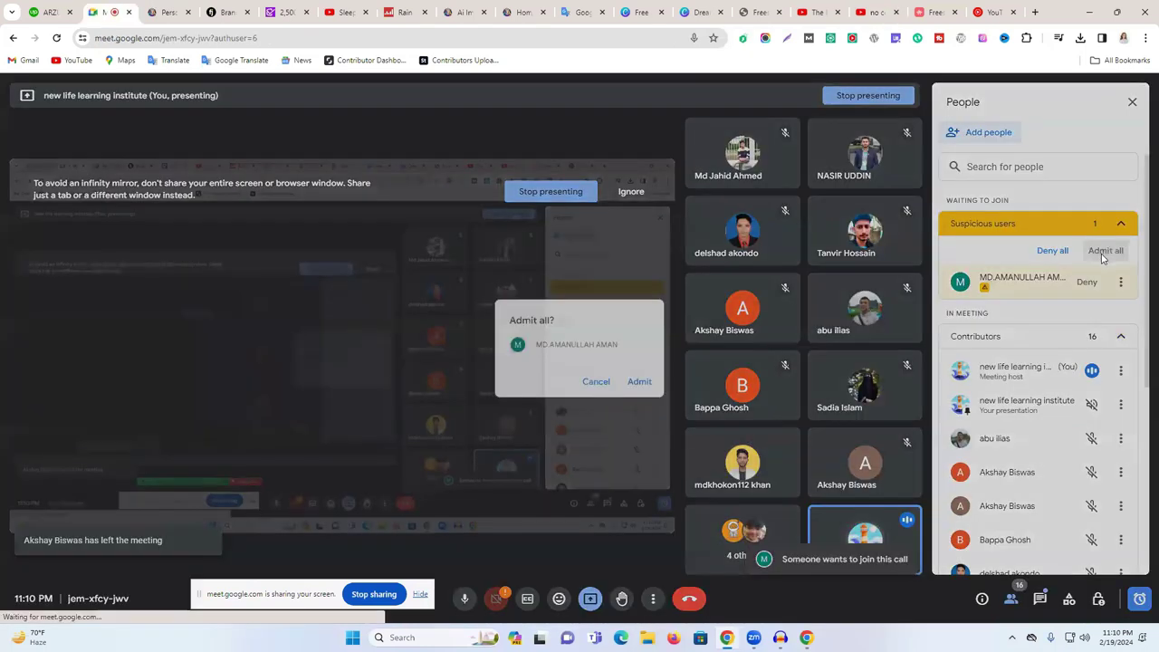
{"action": "left_click", "coordinate": [646, 384]}
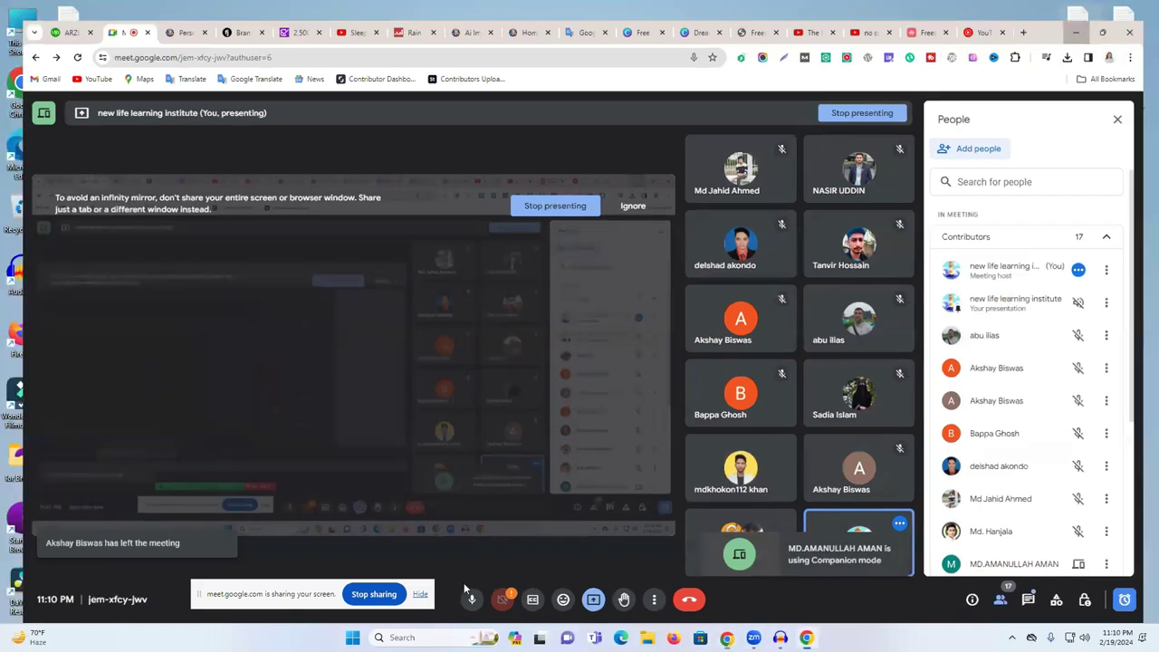
{"action": "left_click", "coordinate": [1089, 11]}
{"action": "key", "text": "super"}
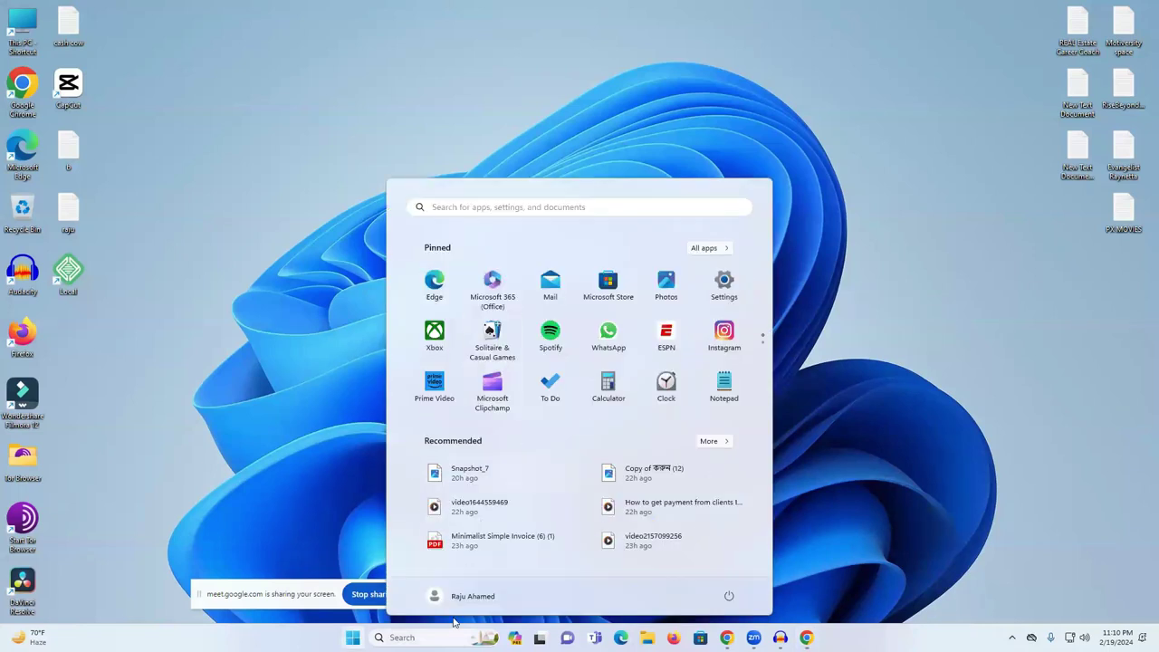
{"action": "left_click", "coordinate": [700, 638]}
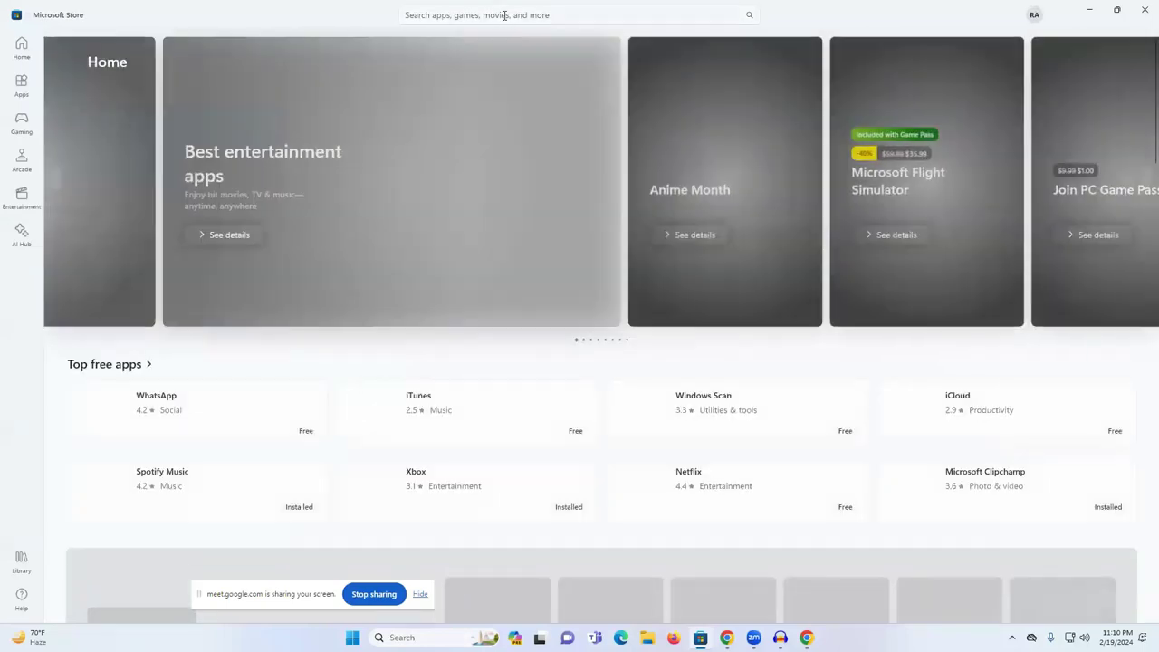
- Rerun the 'cupcut' Store search, confirm CapCut shows as Installed, and close Microsoft Store
{"action": "left_click", "coordinate": [504, 16]}
{"action": "left_click", "coordinate": [471, 96]}
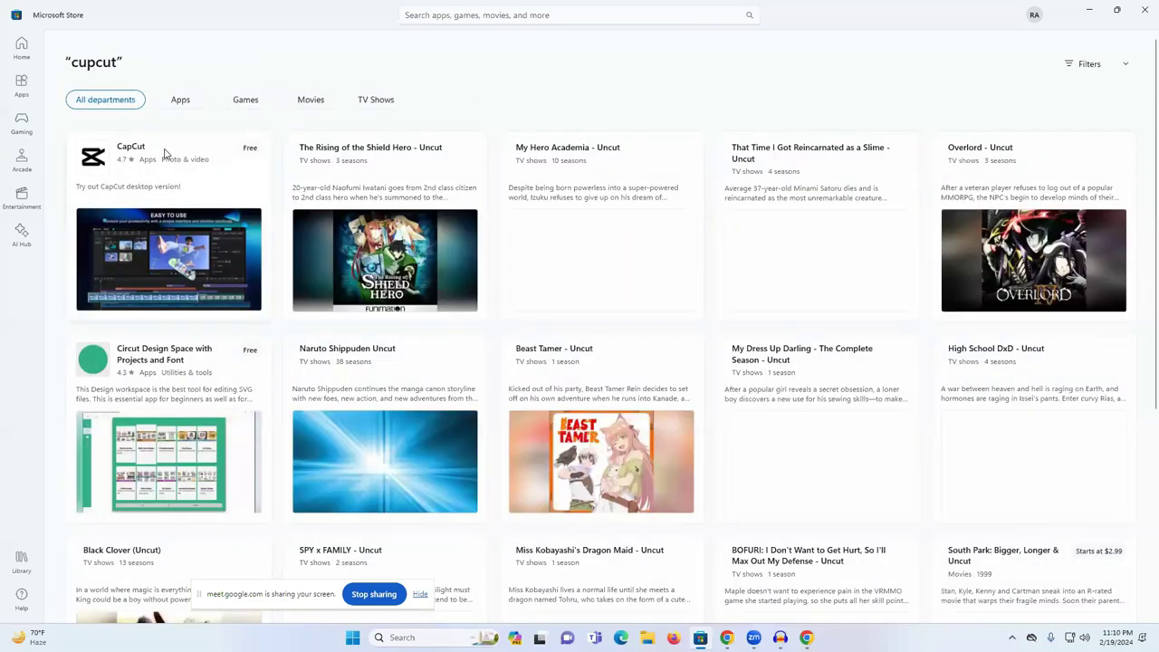
{"action": "left_click", "coordinate": [138, 156]}
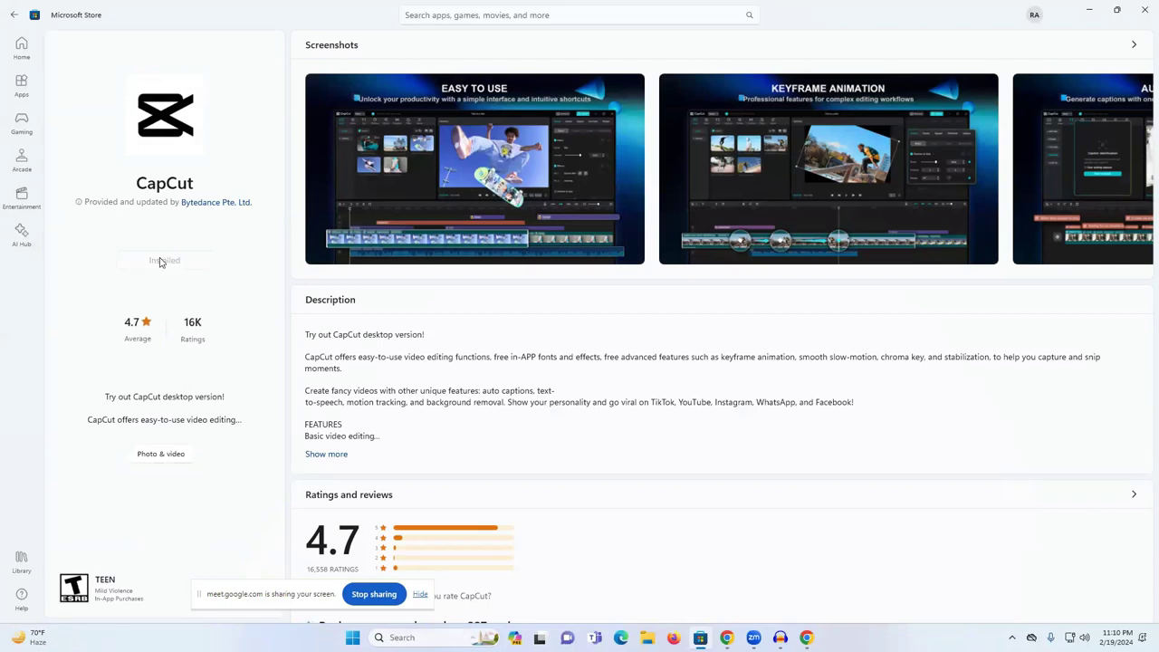
{"action": "left_click", "coordinate": [1142, 9]}
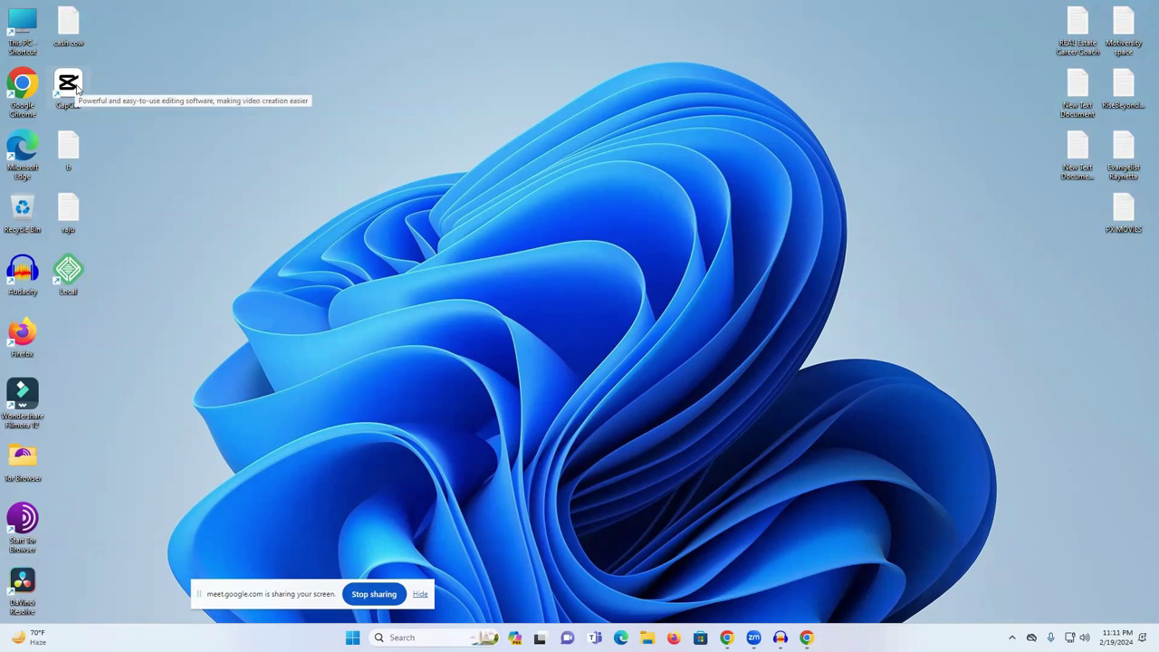
- Launch CapCut, dismiss the environment test and version 3.4.0 update prompt, and maximize the window
{"action": "double_click", "coordinate": [77, 88]}
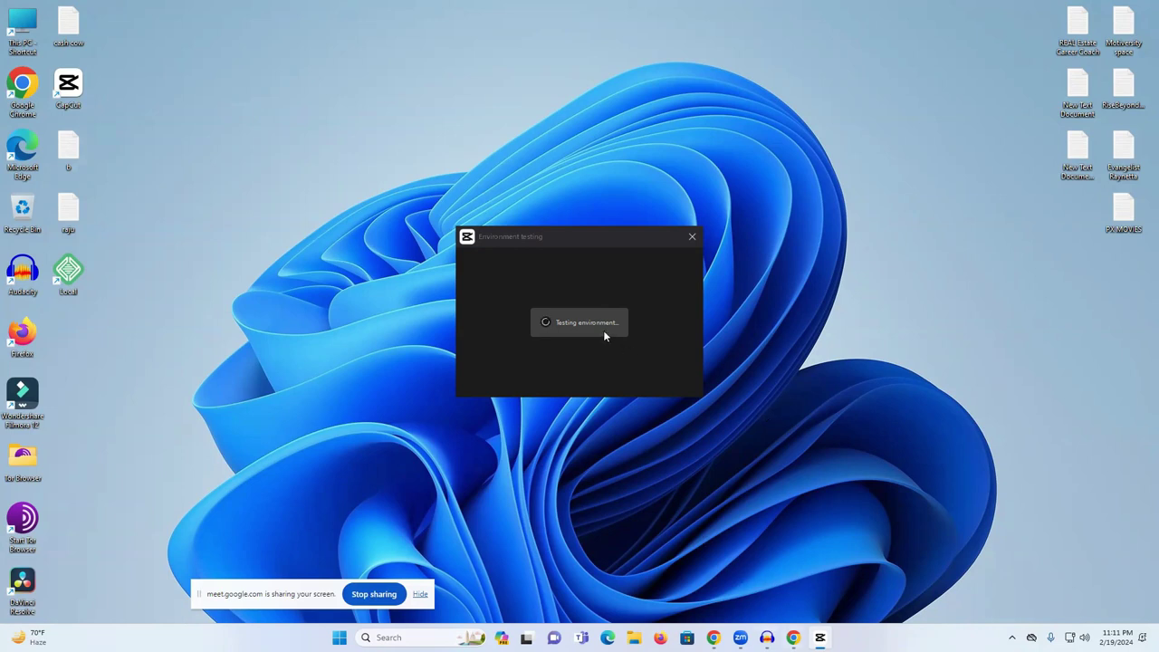
{"action": "left_click", "coordinate": [576, 389]}
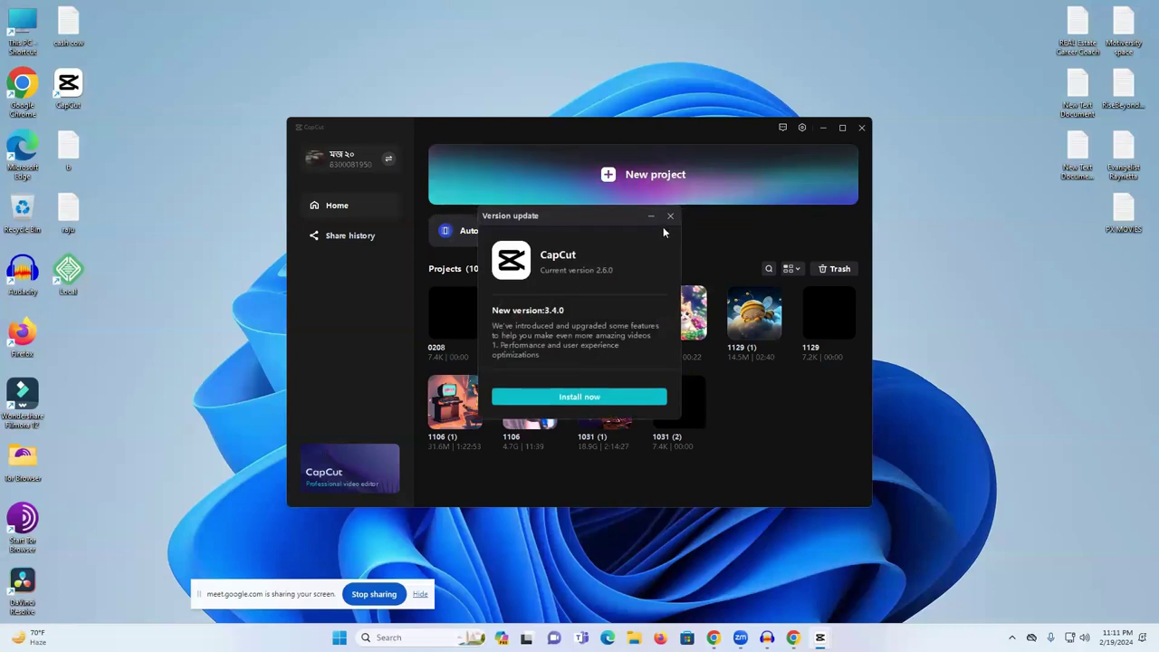
{"action": "left_click", "coordinate": [668, 218]}
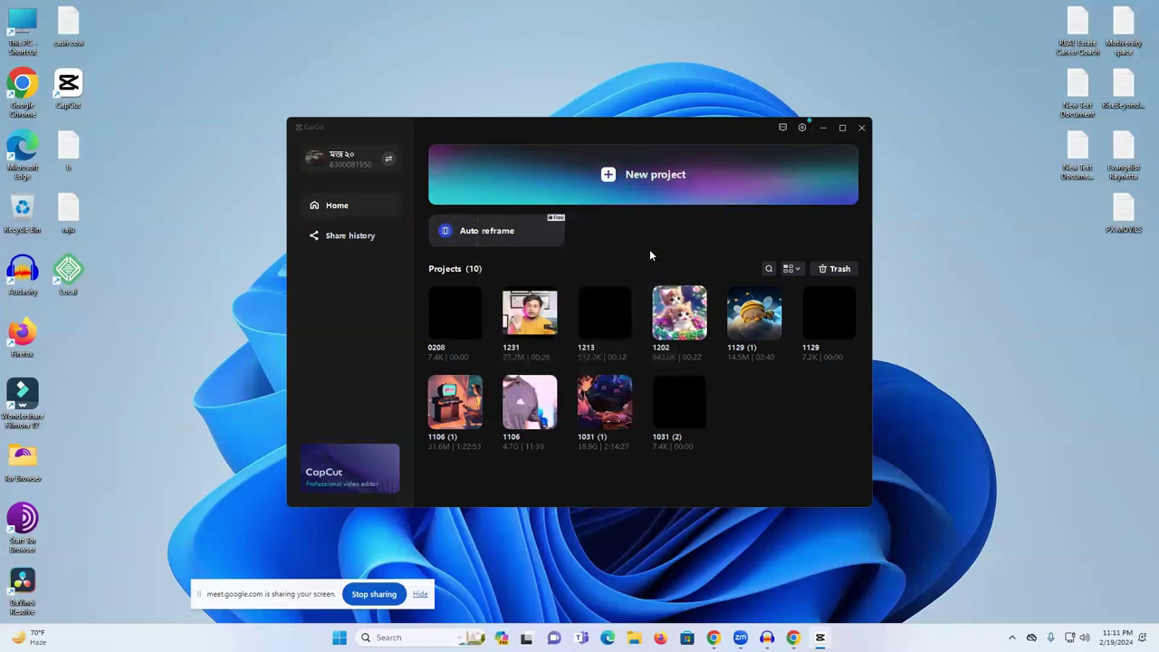
{"action": "left_click", "coordinate": [842, 129]}
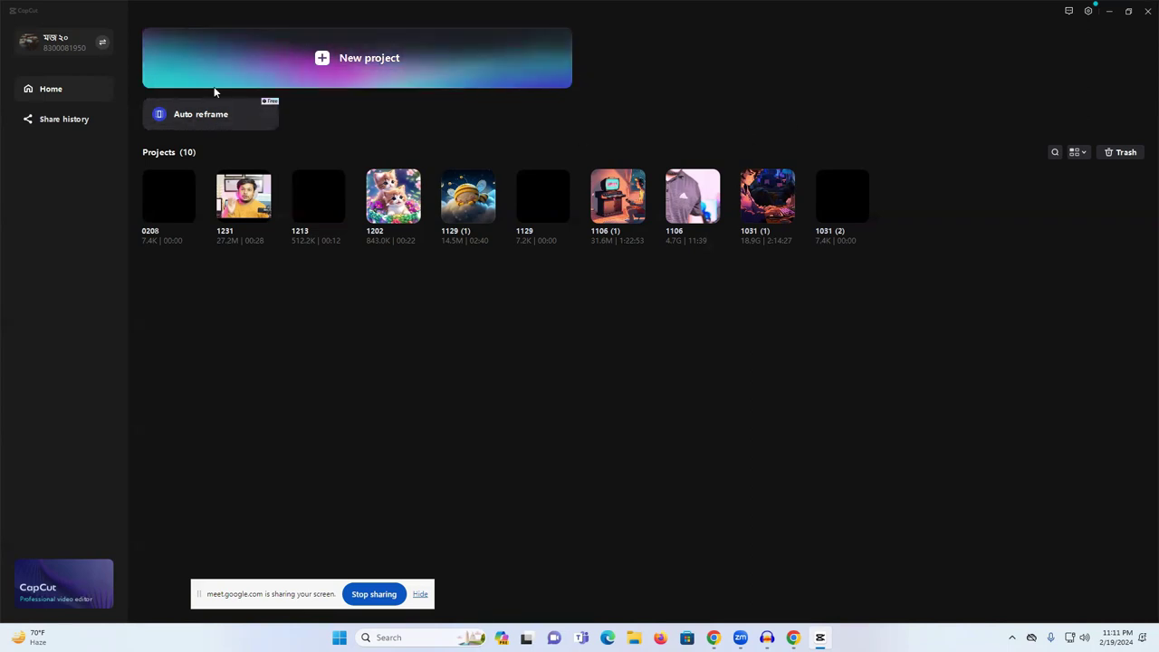
- Start a new project and import the sleeping girl image and the Music folder's sleeping-baby-loop audio
{"action": "left_click", "coordinate": [356, 65]}
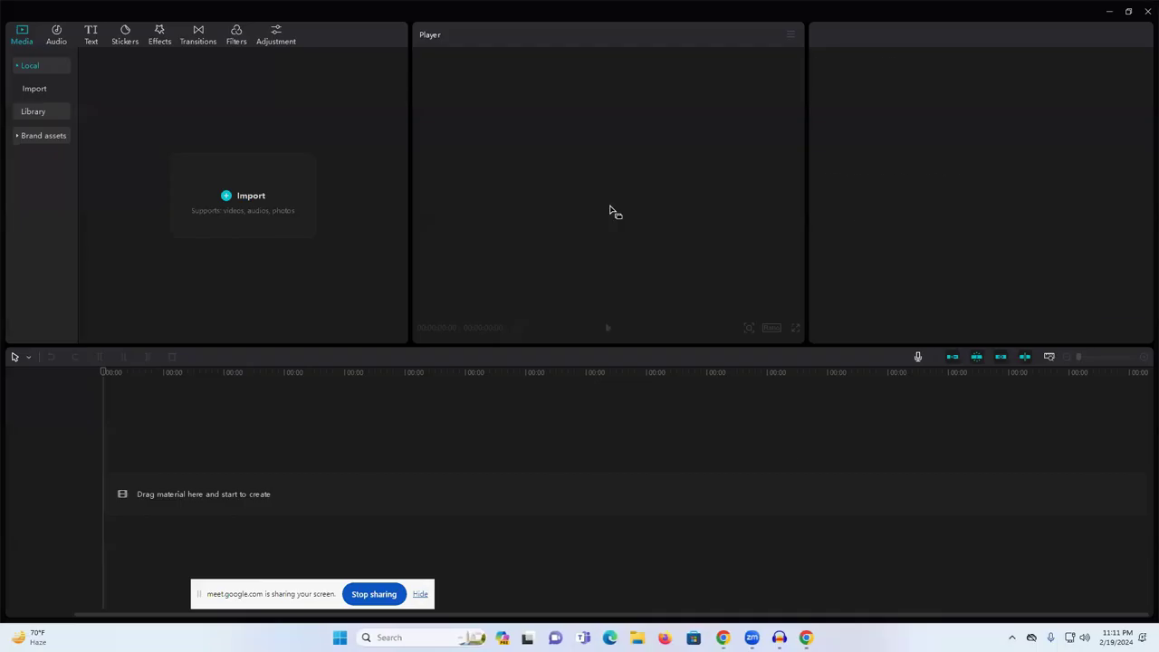
{"action": "left_click", "coordinate": [241, 195]}
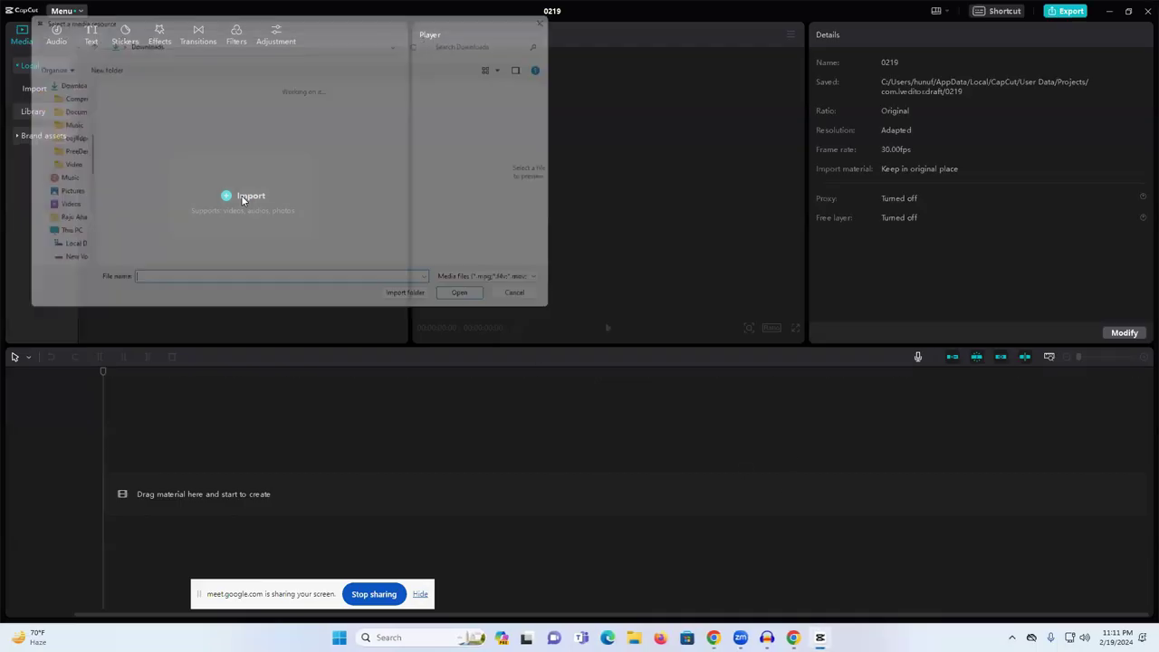
{"action": "left_click", "coordinate": [167, 132]}
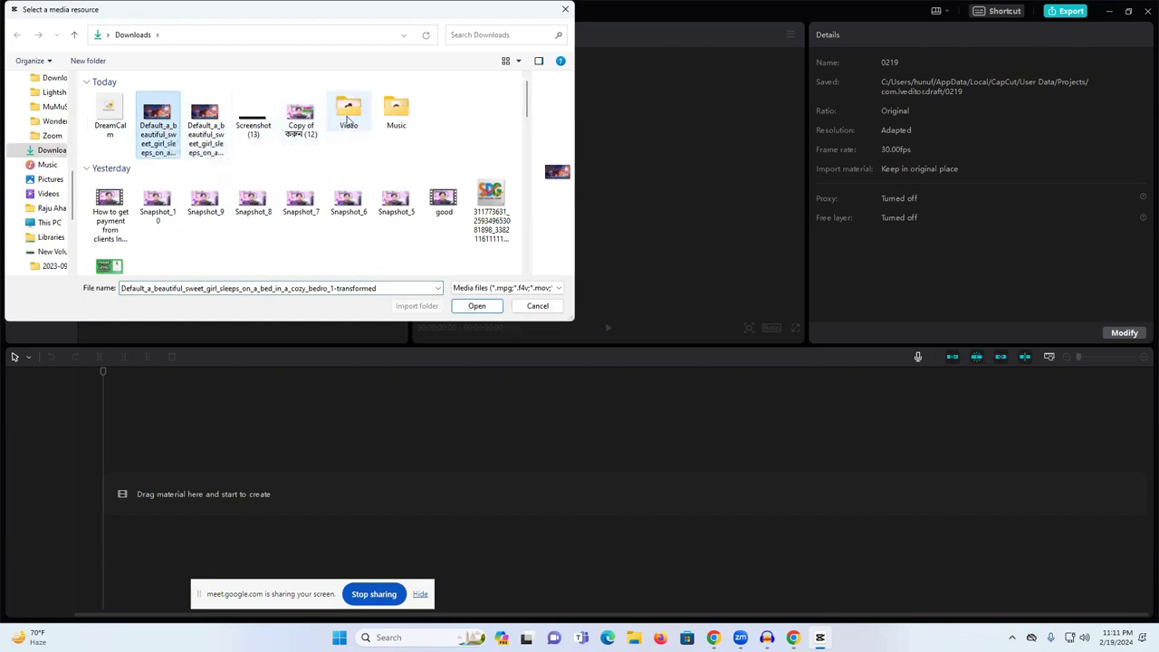
{"action": "key", "text": "Return"}
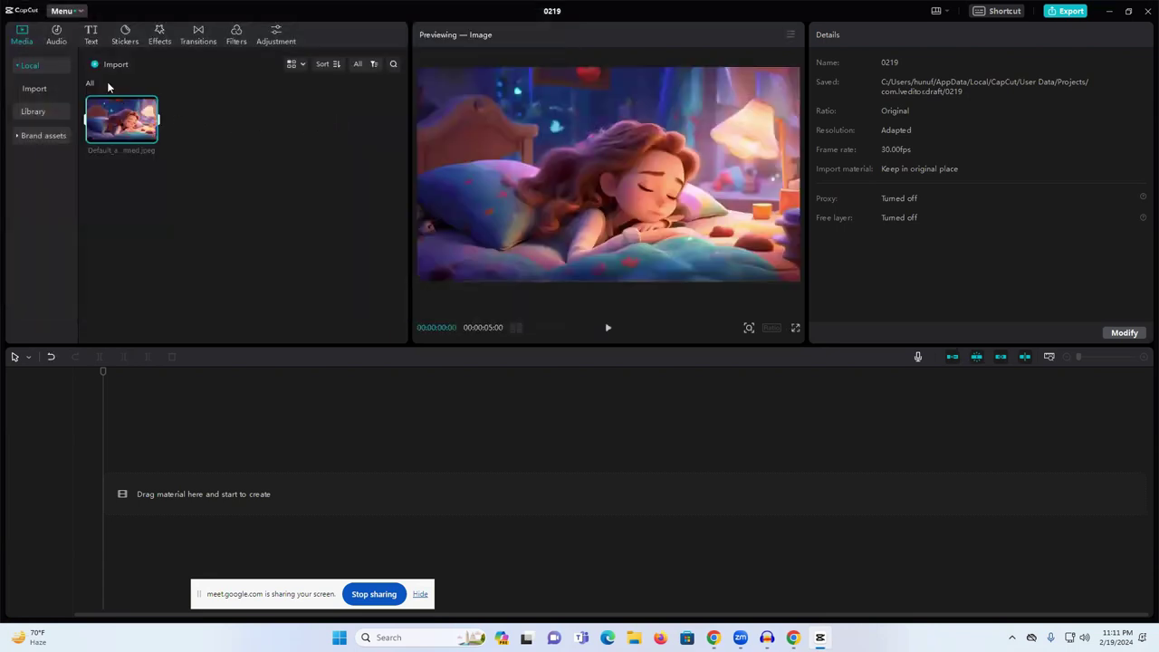
{"action": "left_click", "coordinate": [108, 65]}
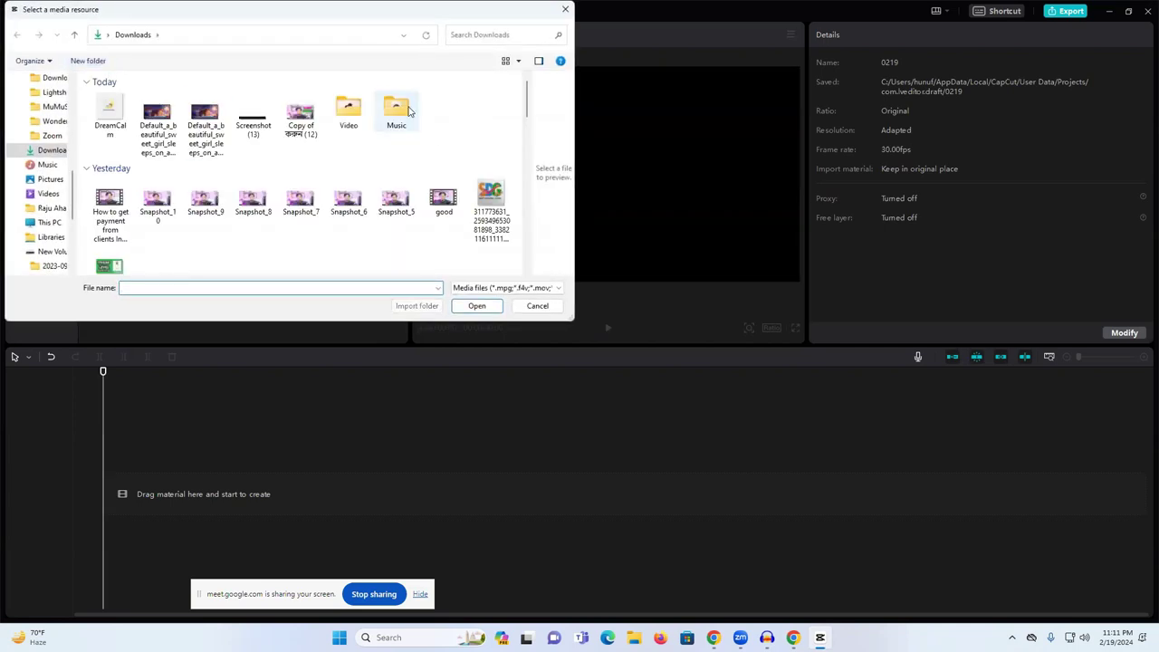
{"action": "double_click", "coordinate": [395, 112]}
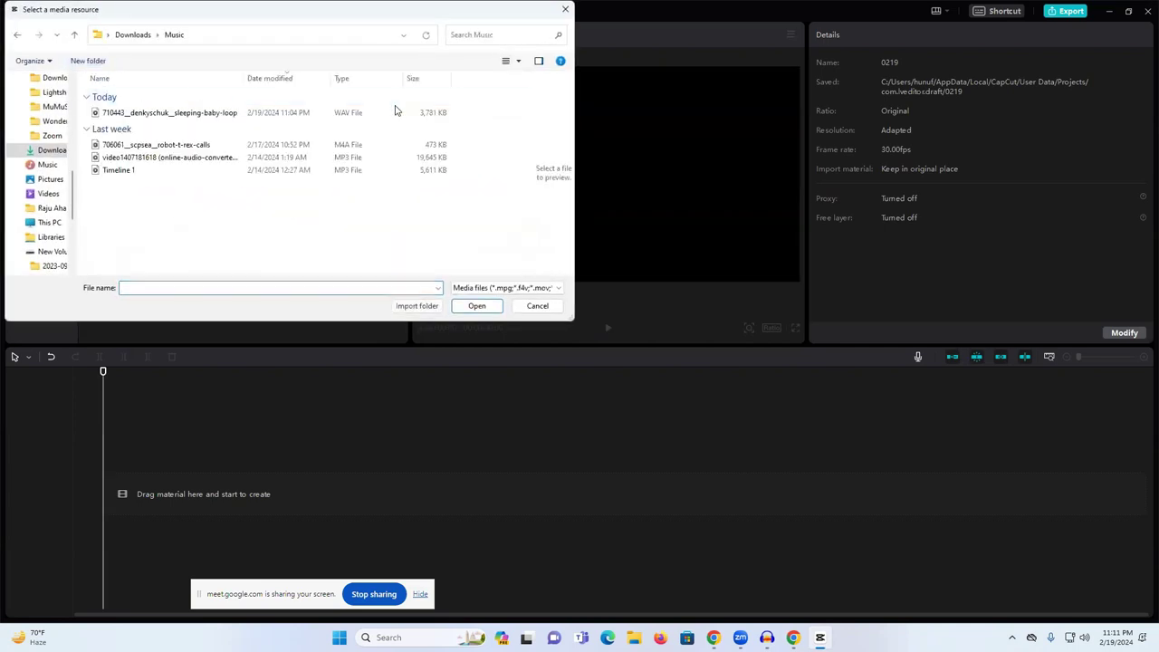
{"action": "left_click", "coordinate": [164, 113]}
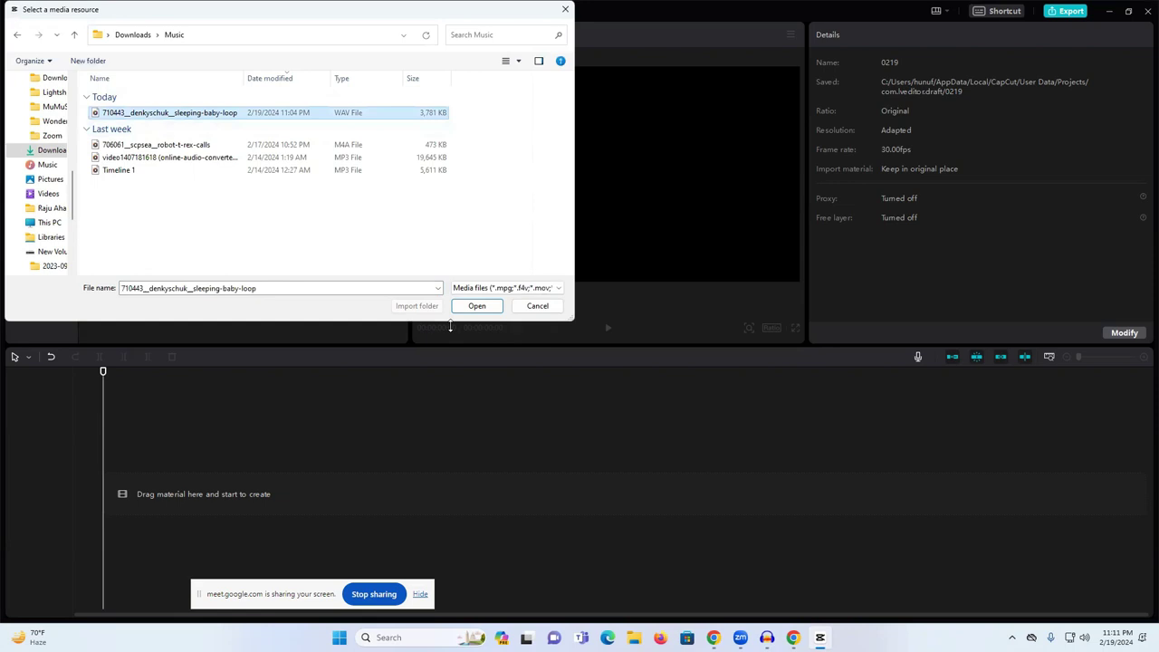
{"action": "left_click", "coordinate": [476, 307]}
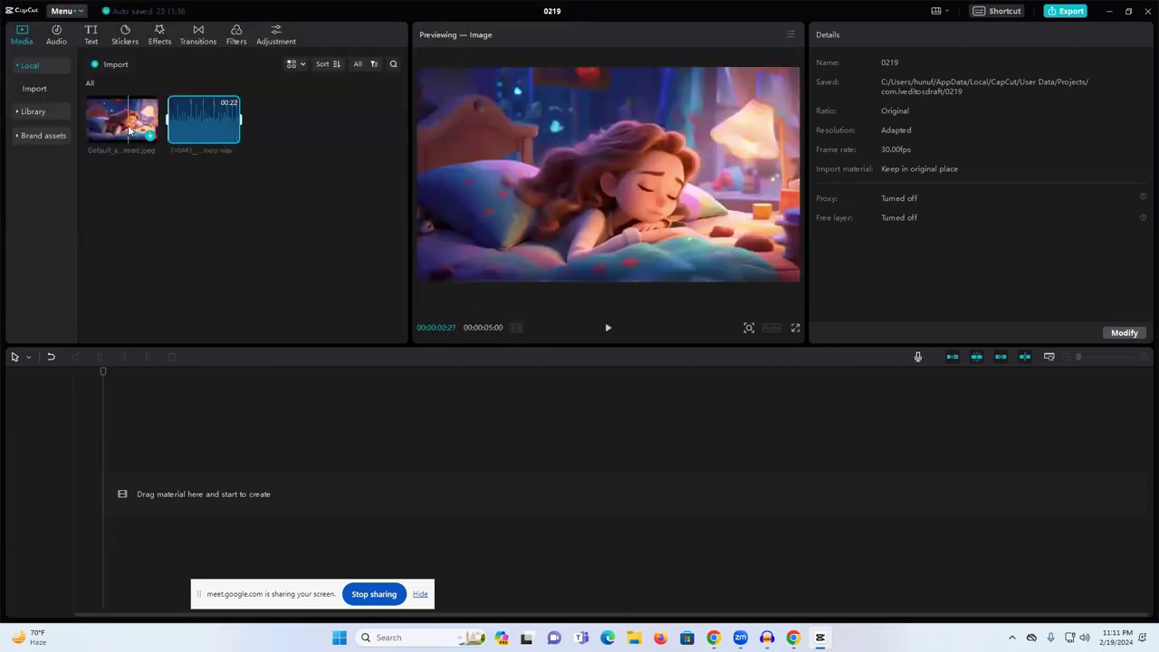
- Place the image and the music on the timeline, zoomed out to show the whole track
{"action": "left_click_drag", "start_coordinate": [118, 129], "coordinate": [105, 493]}
{"action": "left_click_drag", "start_coordinate": [203, 122], "coordinate": [142, 517]}
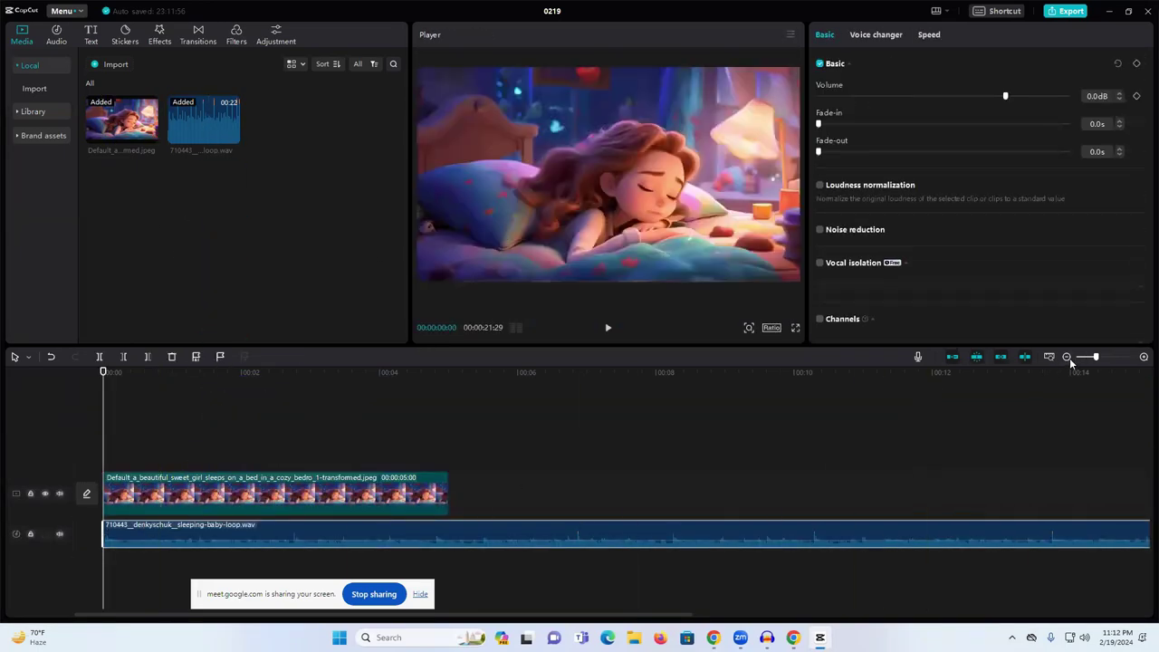
{"action": "left_click_drag", "start_coordinate": [1096, 358], "coordinate": [1083, 357]}
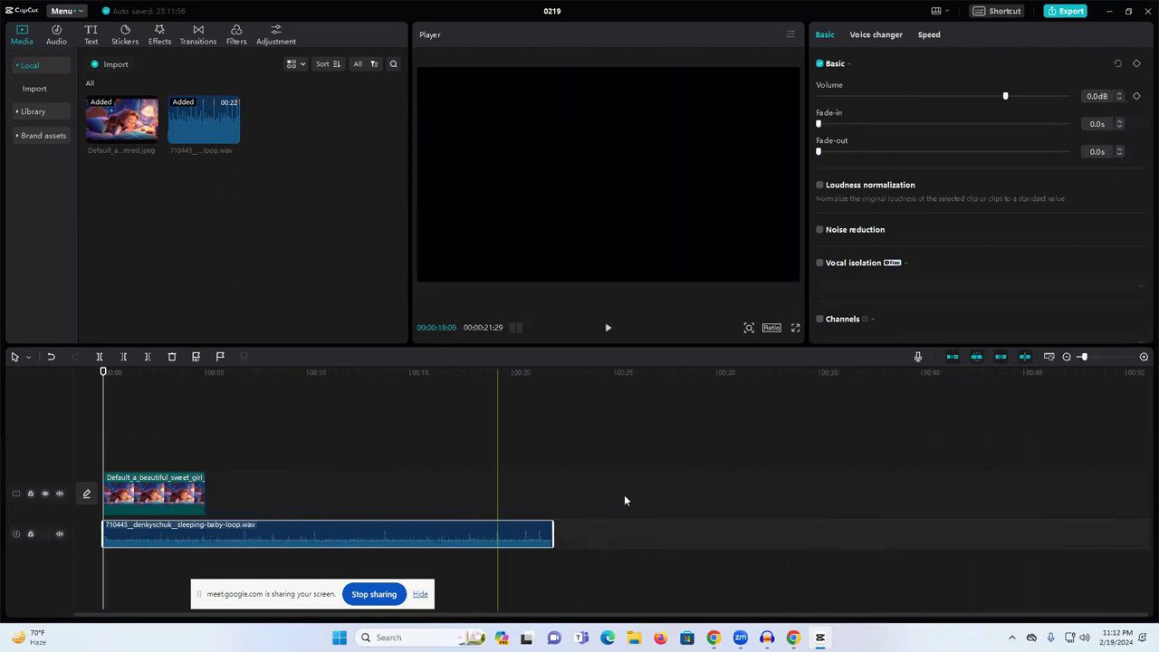
- Stretch the sleeping girl image clip to end with the music, about 21 seconds
{"action": "left_click", "coordinate": [154, 493]}
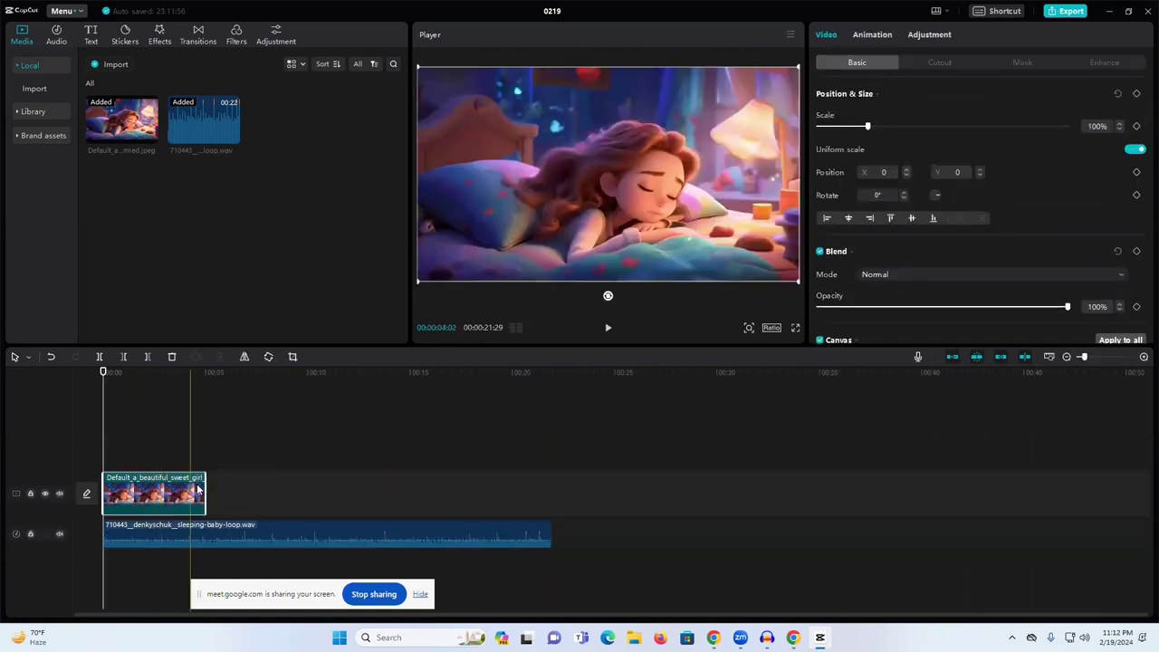
{"action": "left_click_drag", "start_coordinate": [207, 488], "coordinate": [554, 492]}
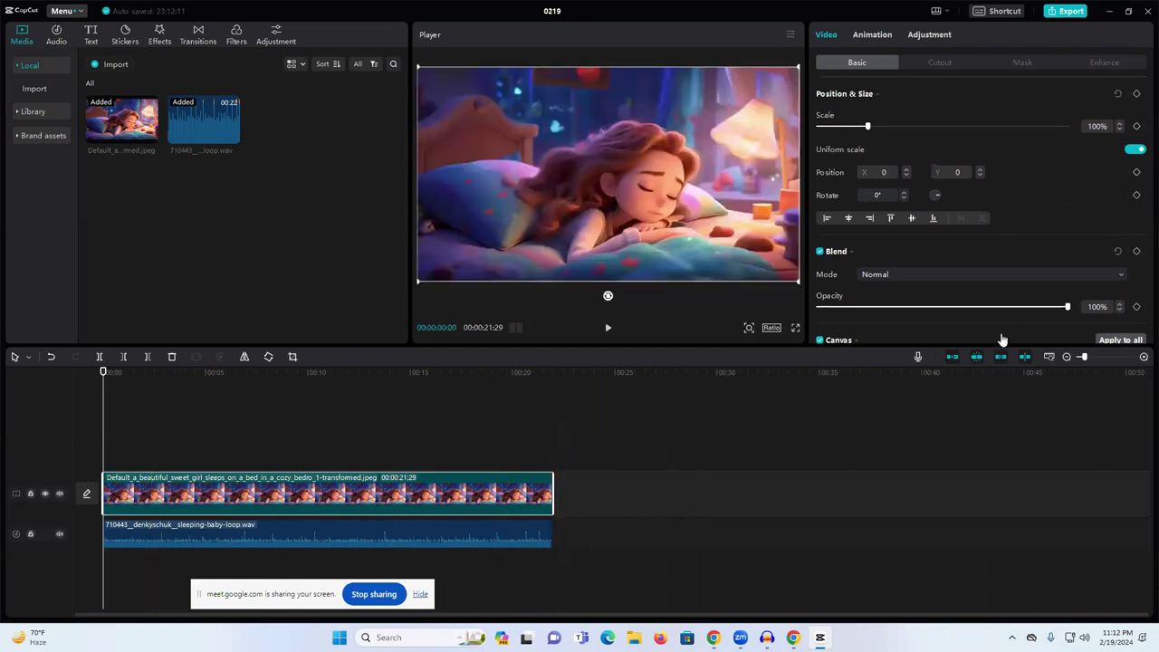
{"action": "mouse_move", "coordinate": [1084, 356]}
{"action": "left_mouse_down"}
{"action": "mouse_move", "coordinate": [1097, 354]}
{"action": "mouse_move", "coordinate": [1078, 356]}
{"action": "left_mouse_up"}
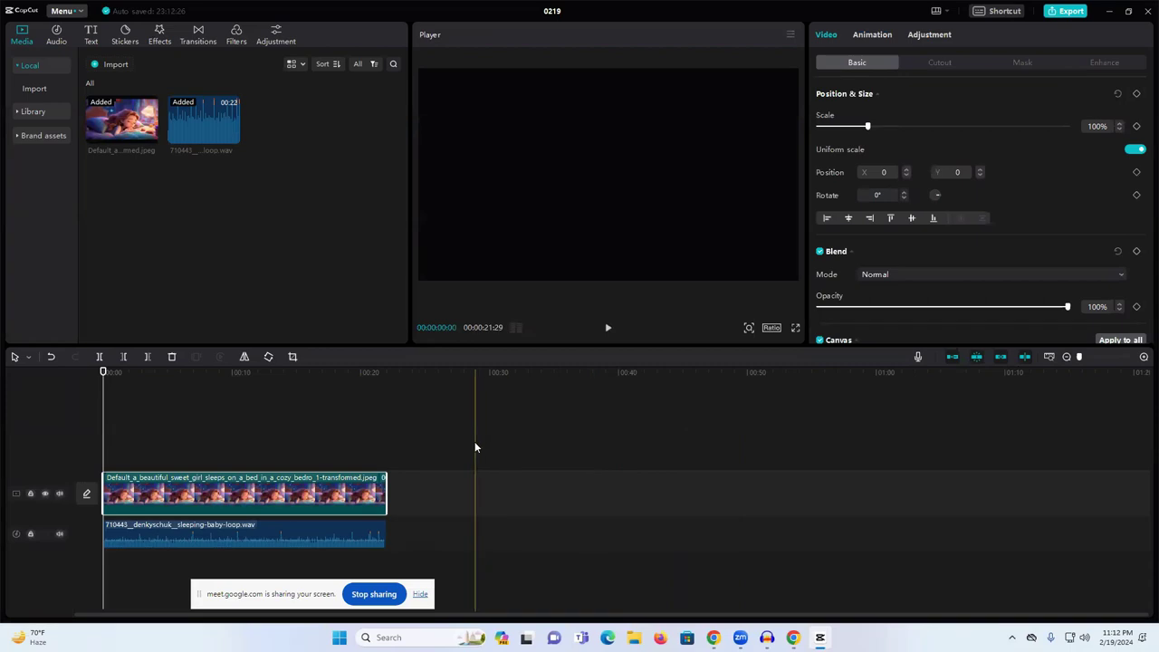
- Play back the video, including from around 11 seconds, then return the playhead to the start
{"action": "left_click", "coordinate": [608, 328]}
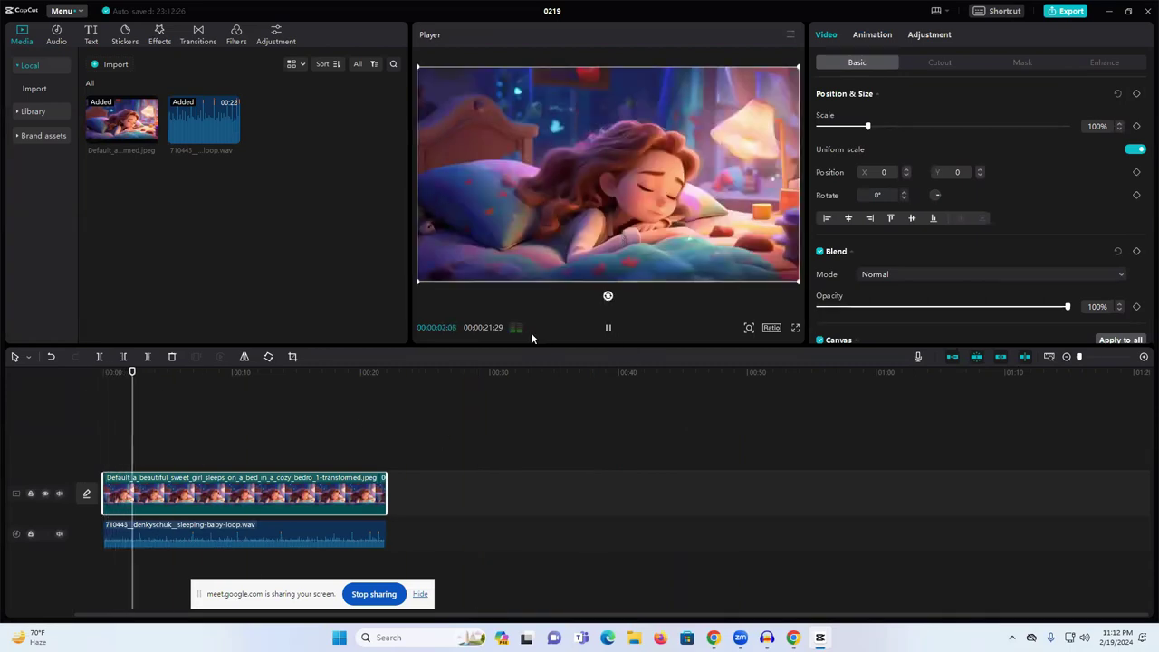
{"action": "left_click", "coordinate": [607, 330]}
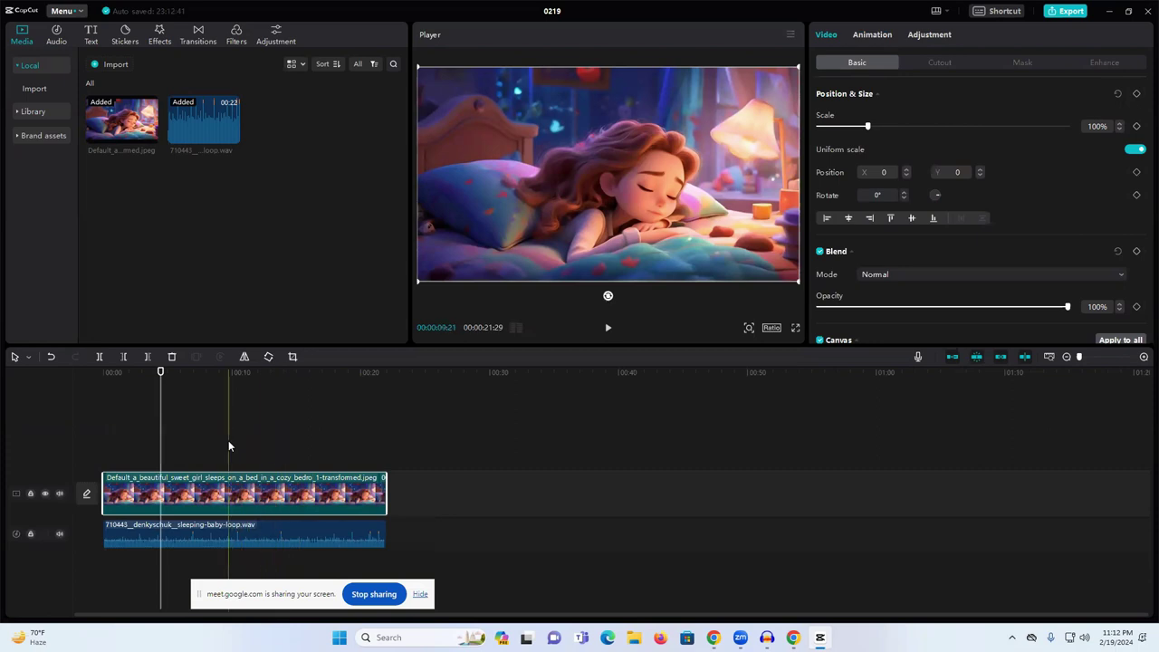
{"action": "left_click", "coordinate": [255, 414]}
{"action": "key", "text": "space"}
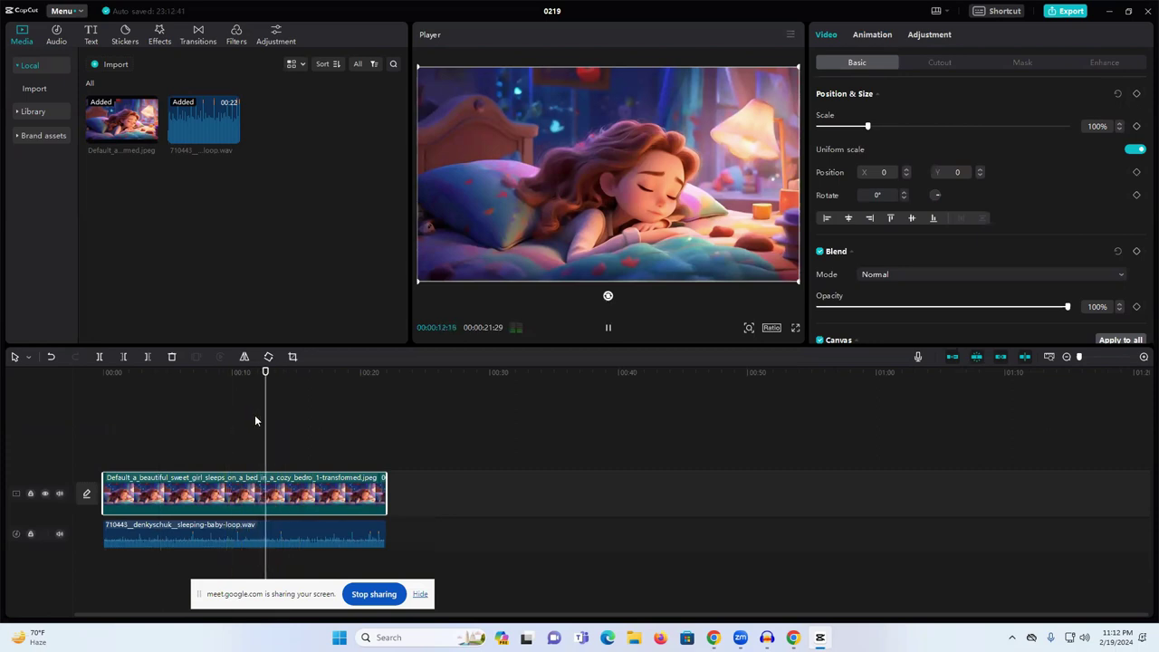
{"action": "key", "text": "space"}
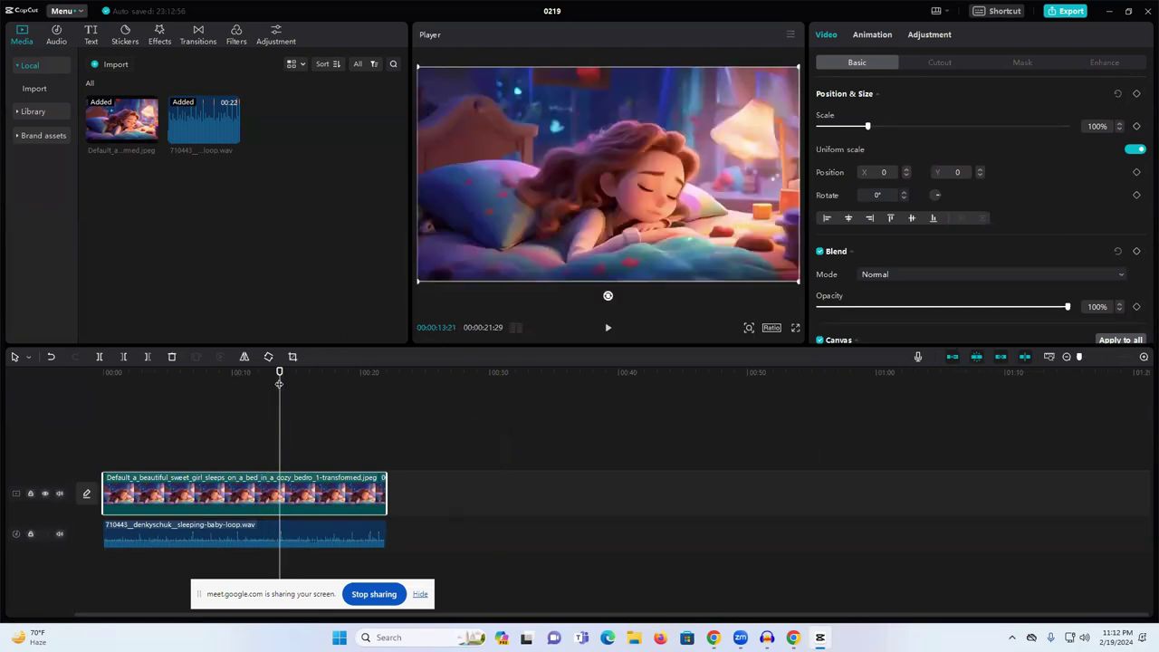
{"action": "left_click_drag", "start_coordinate": [279, 373], "coordinate": [87, 381]}
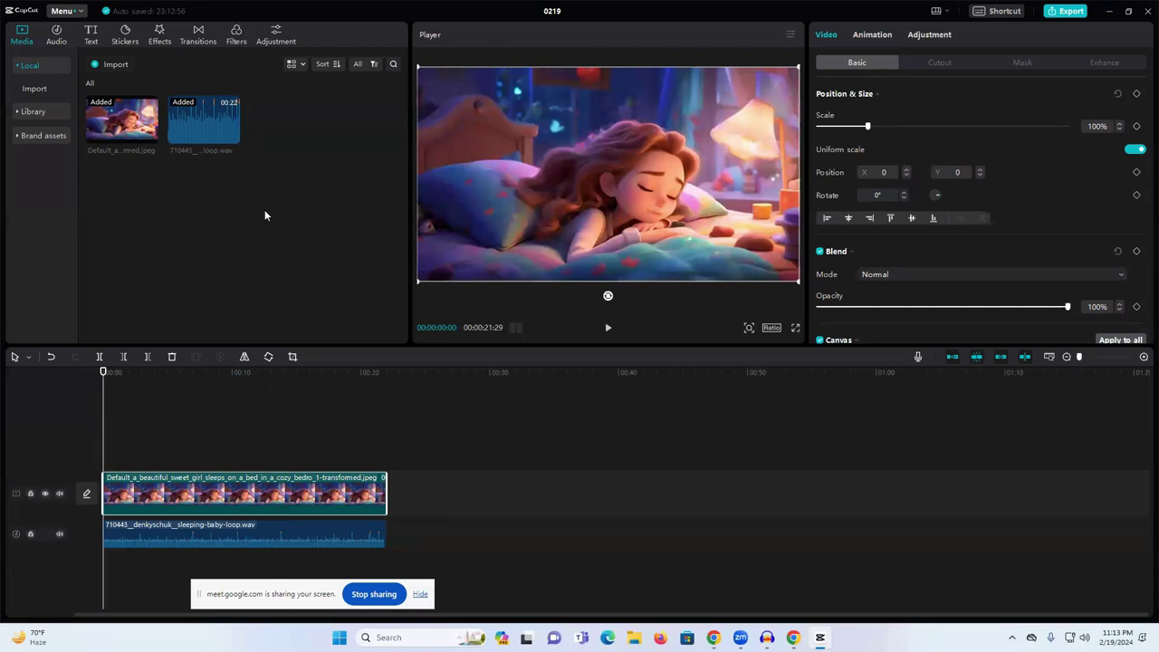
- Browse the video effects down to the 2024 section, previewing sparkle effects up to Gold Sequins
{"action": "left_click", "coordinate": [160, 36]}
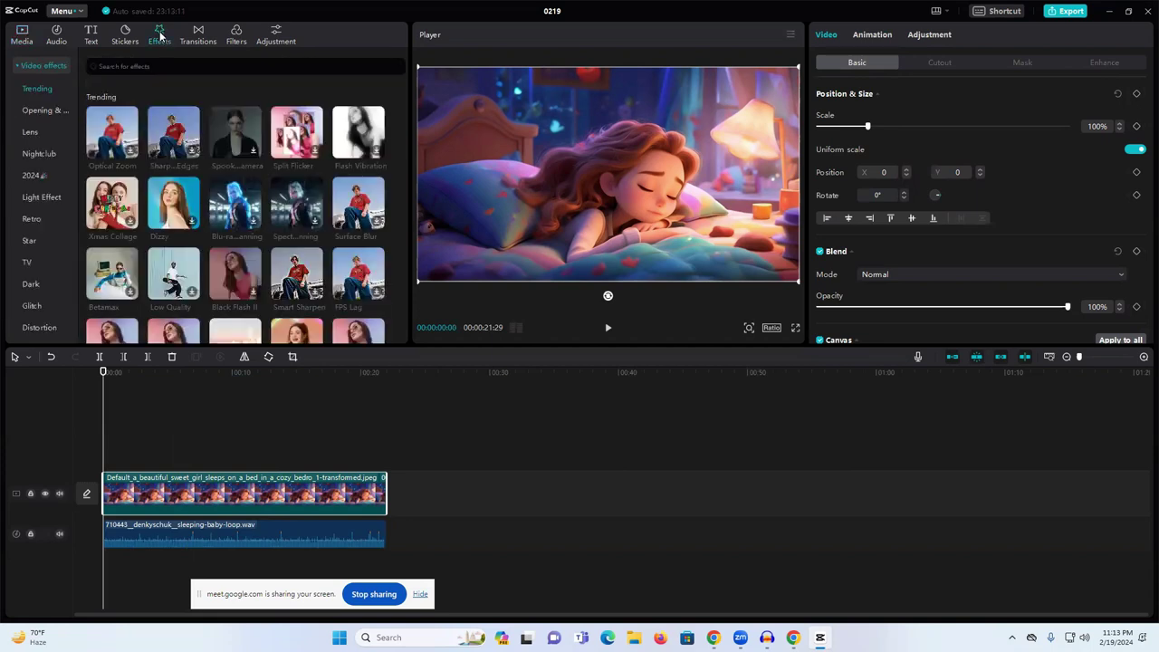
{"action": "scroll", "coordinate": [217, 184], "scroll_direction": "down", "scroll_amount": 5}
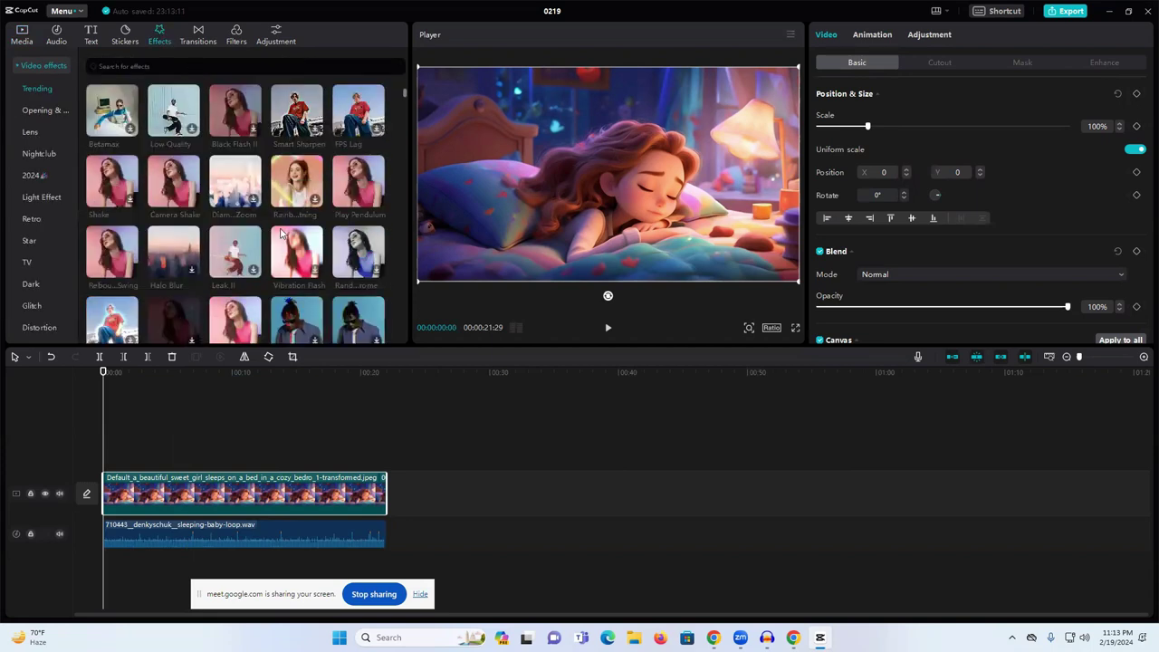
{"action": "scroll", "coordinate": [280, 240], "scroll_direction": "down", "scroll_amount": 1}
{"action": "left_click", "coordinate": [284, 194]}
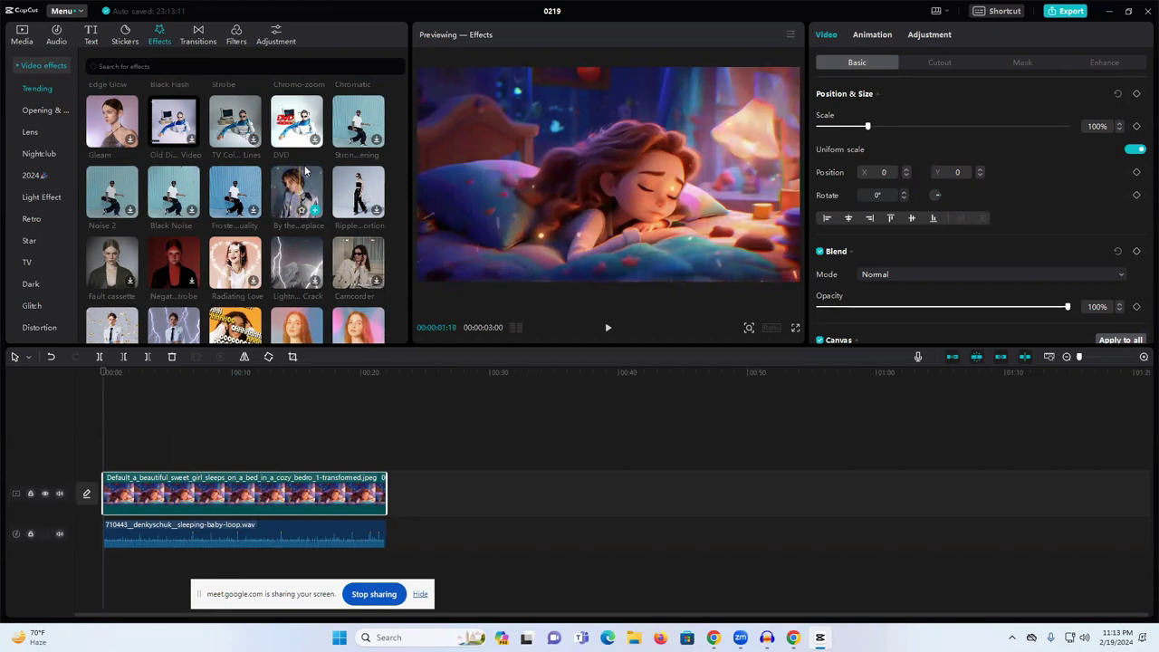
{"action": "scroll", "coordinate": [298, 195], "scroll_direction": "down", "scroll_amount": 3}
{"action": "scroll", "coordinate": [303, 207], "scroll_direction": "down", "scroll_amount": 10}
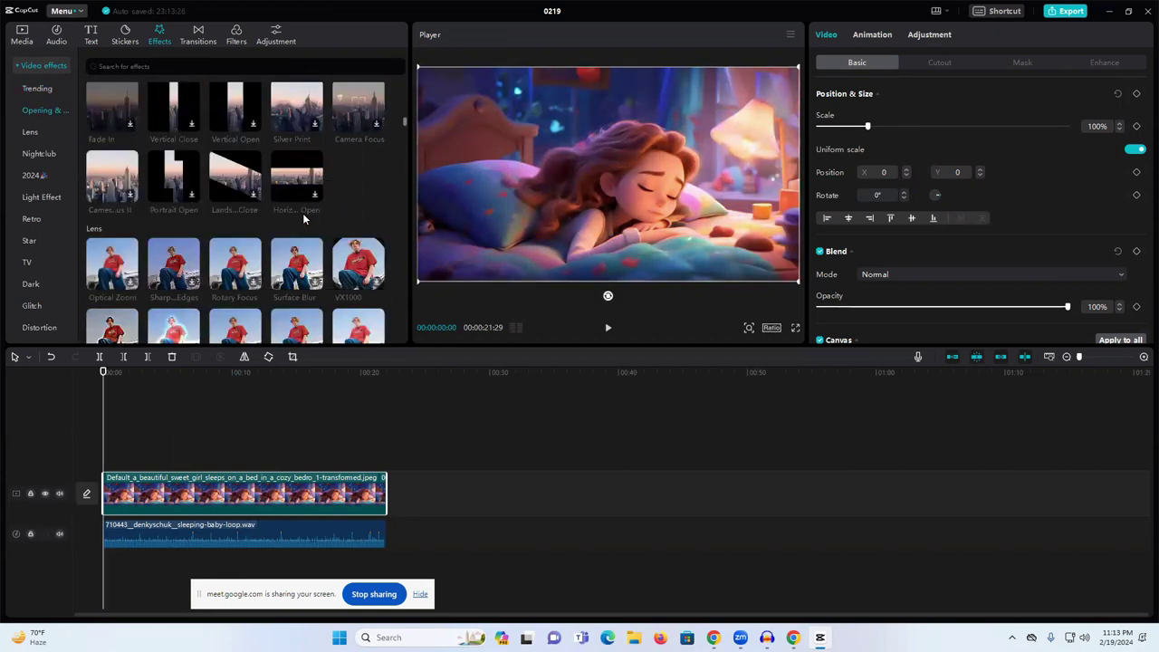
{"action": "scroll", "coordinate": [303, 218], "scroll_direction": "down", "scroll_amount": 10}
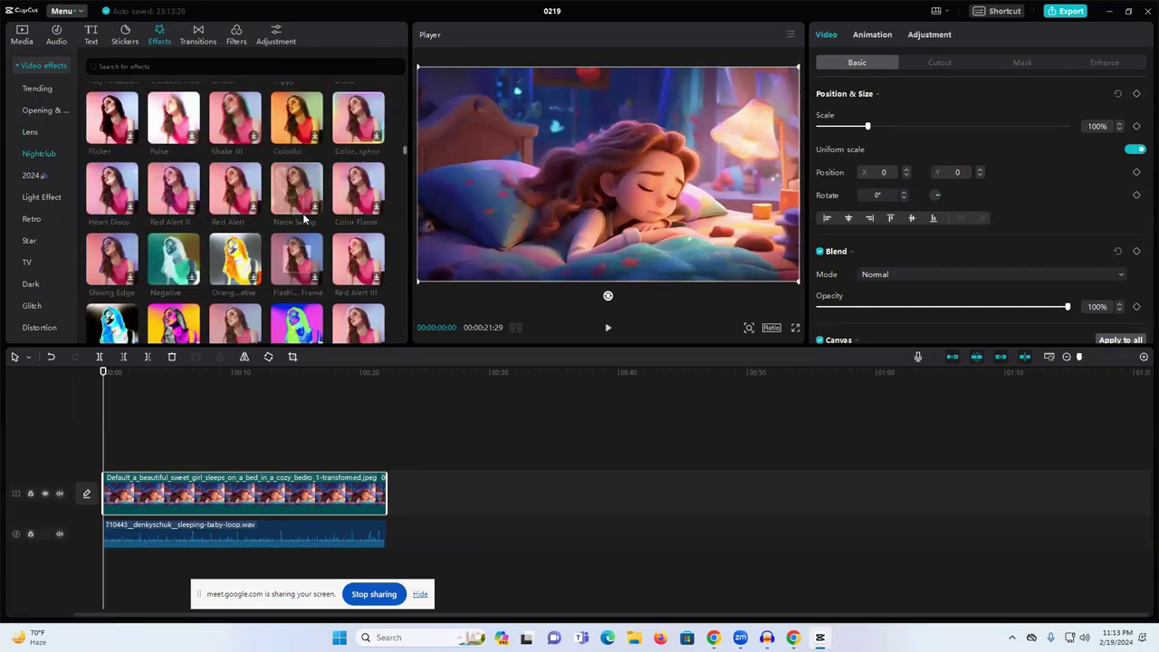
{"action": "scroll", "coordinate": [304, 217], "scroll_direction": "down", "scroll_amount": 1}
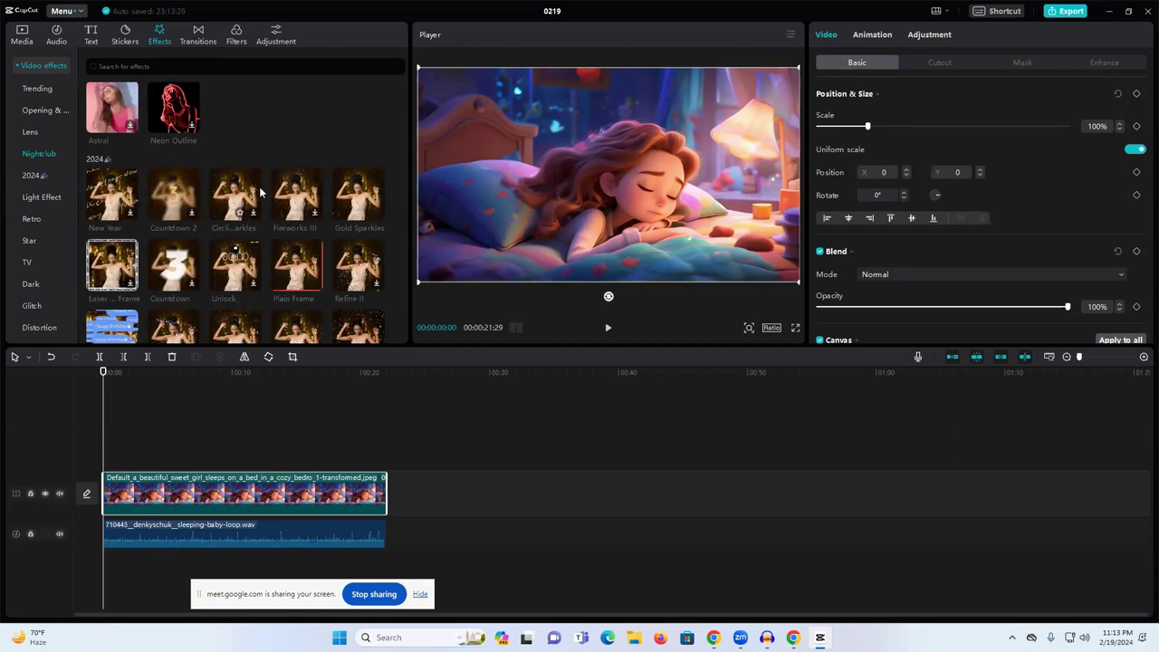
{"action": "scroll", "coordinate": [237, 200], "scroll_direction": "down", "scroll_amount": 1}
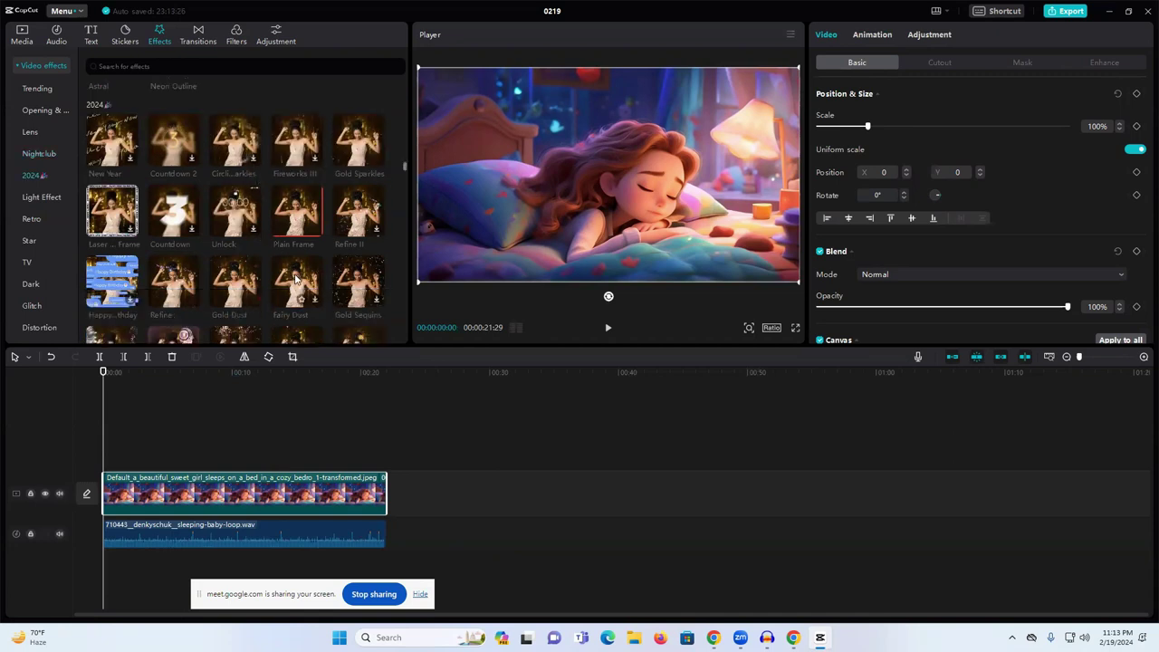
{"action": "left_click", "coordinate": [365, 282]}
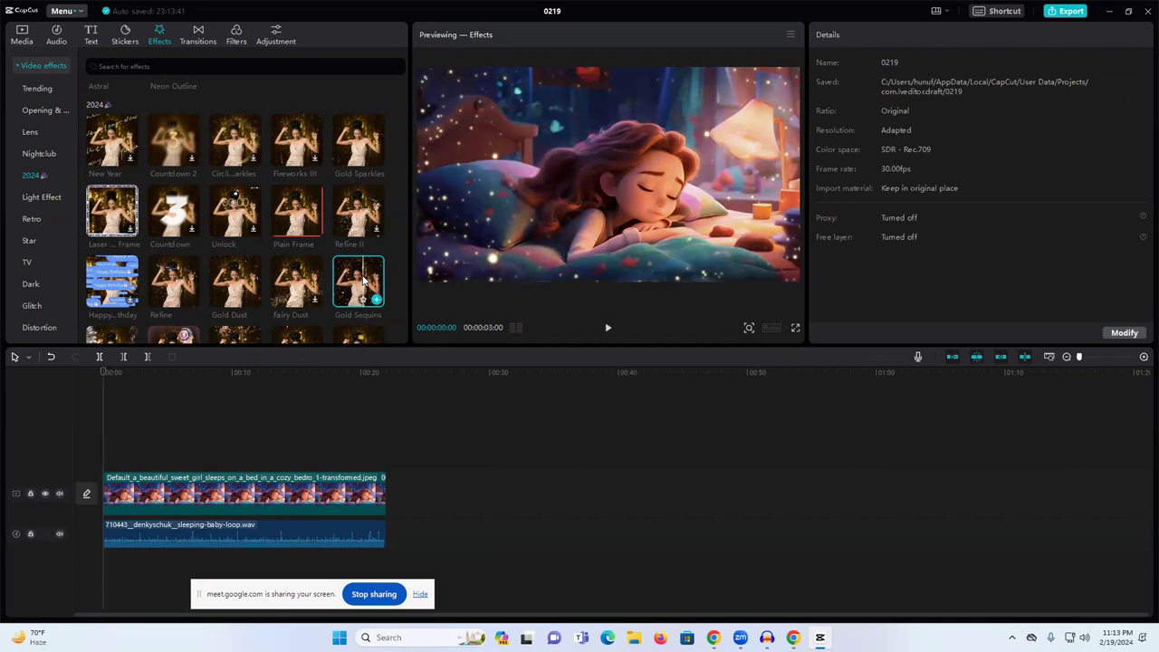
- Place Gold Sequins at the start of the timeline and play it to preview the sparkles
{"action": "left_click_drag", "start_coordinate": [111, 451], "coordinate": [99, 452]}
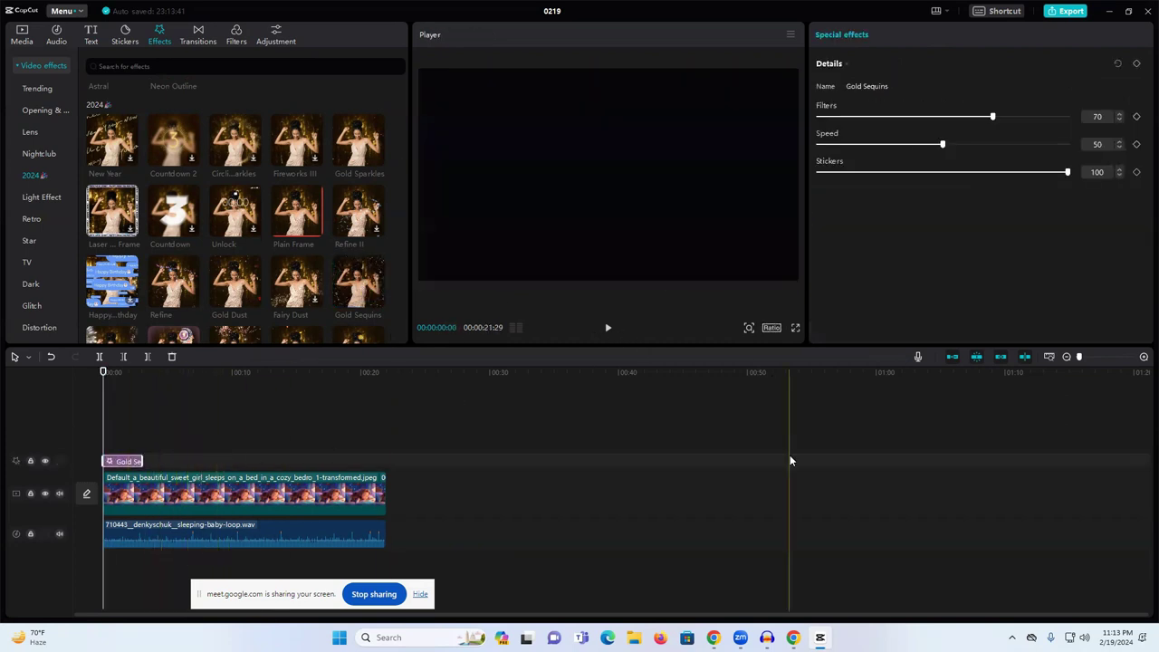
{"action": "key", "text": "space"}
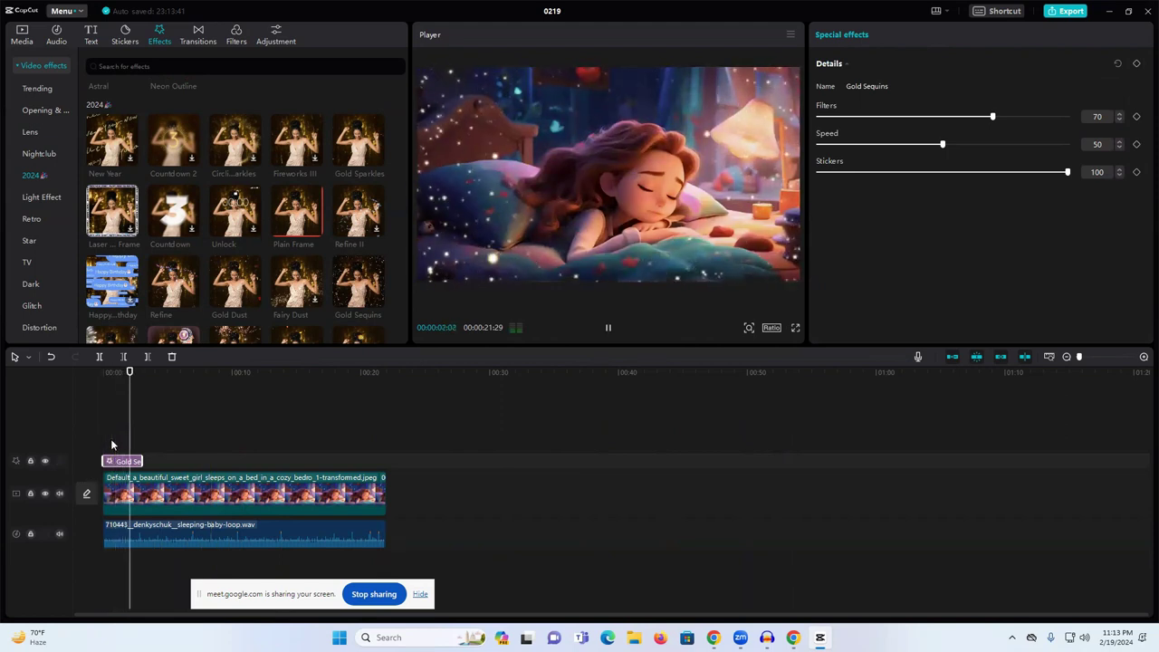
{"action": "key", "text": "space"}
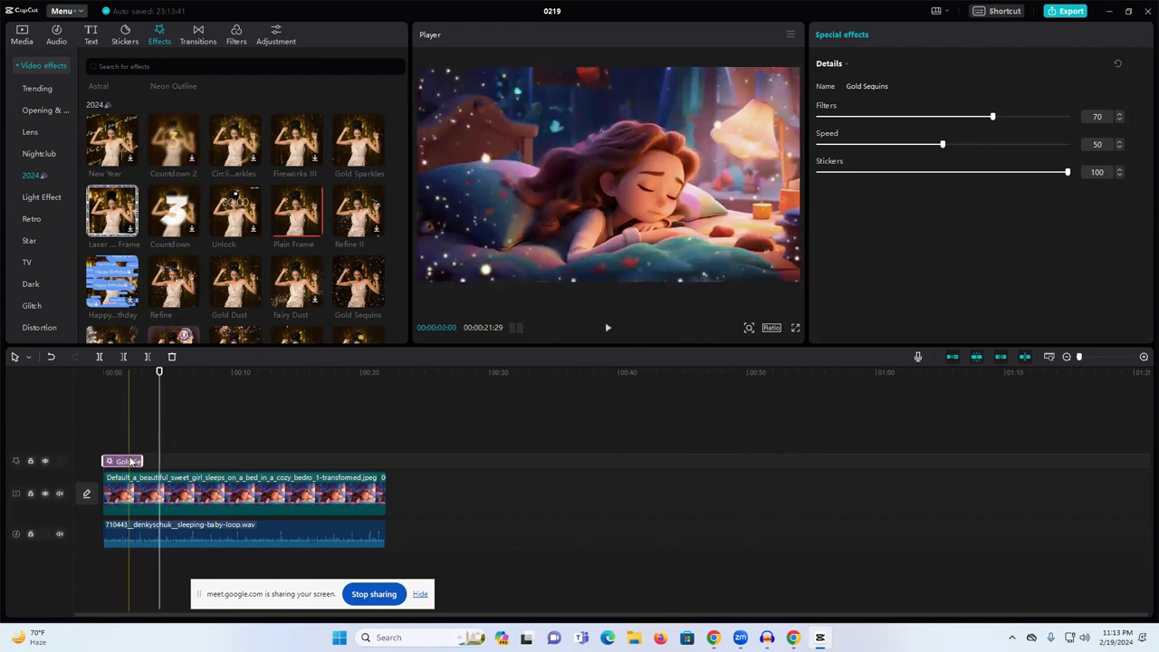
- Delete the Gold Sequins effect and scroll down the effects library to the Nature Firefly effect
{"action": "key", "text": "Delete"}
{"action": "scroll", "coordinate": [309, 255], "scroll_direction": "down", "scroll_amount": 2}
{"action": "scroll", "coordinate": [190, 260], "scroll_direction": "down", "scroll_amount": 10}
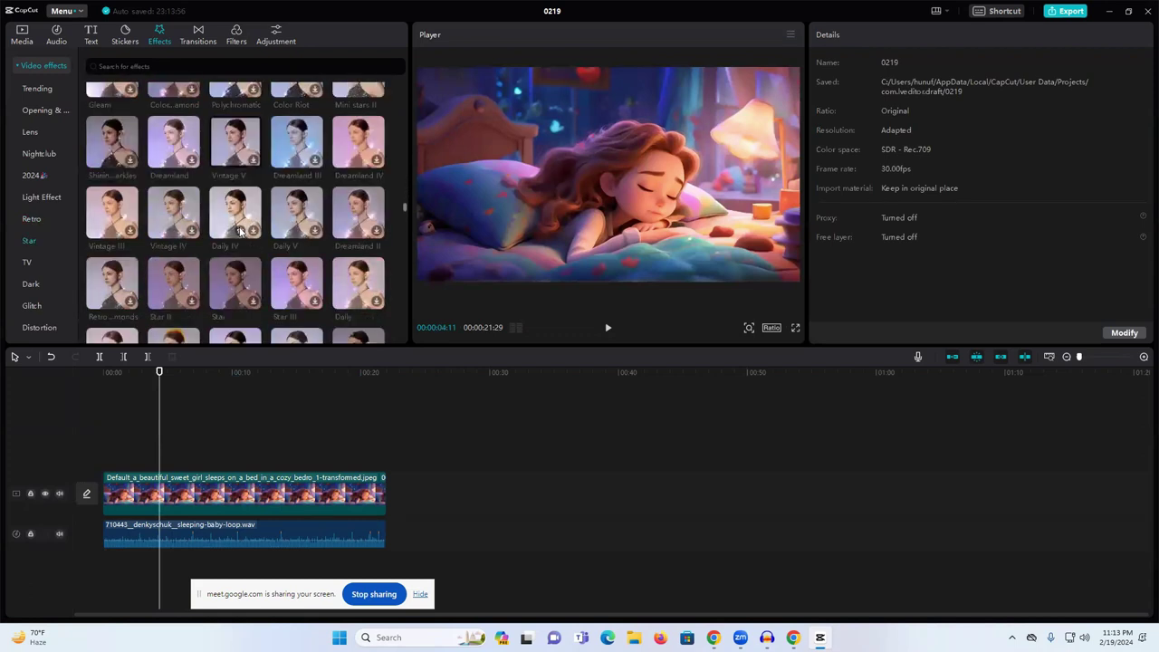
{"action": "scroll", "coordinate": [240, 231], "scroll_direction": "down", "scroll_amount": 3}
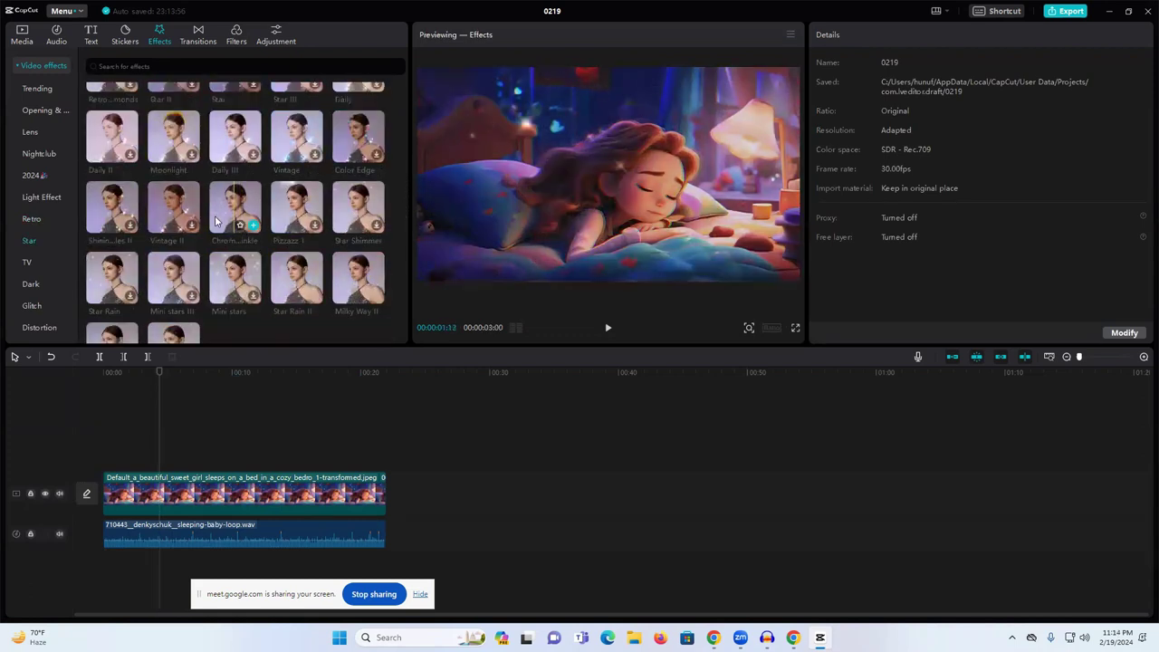
{"action": "scroll", "coordinate": [277, 273], "scroll_direction": "down", "scroll_amount": 3}
{"action": "scroll", "coordinate": [299, 232], "scroll_direction": "down", "scroll_amount": 8}
{"action": "scroll", "coordinate": [322, 230], "scroll_direction": "down", "scroll_amount": 10}
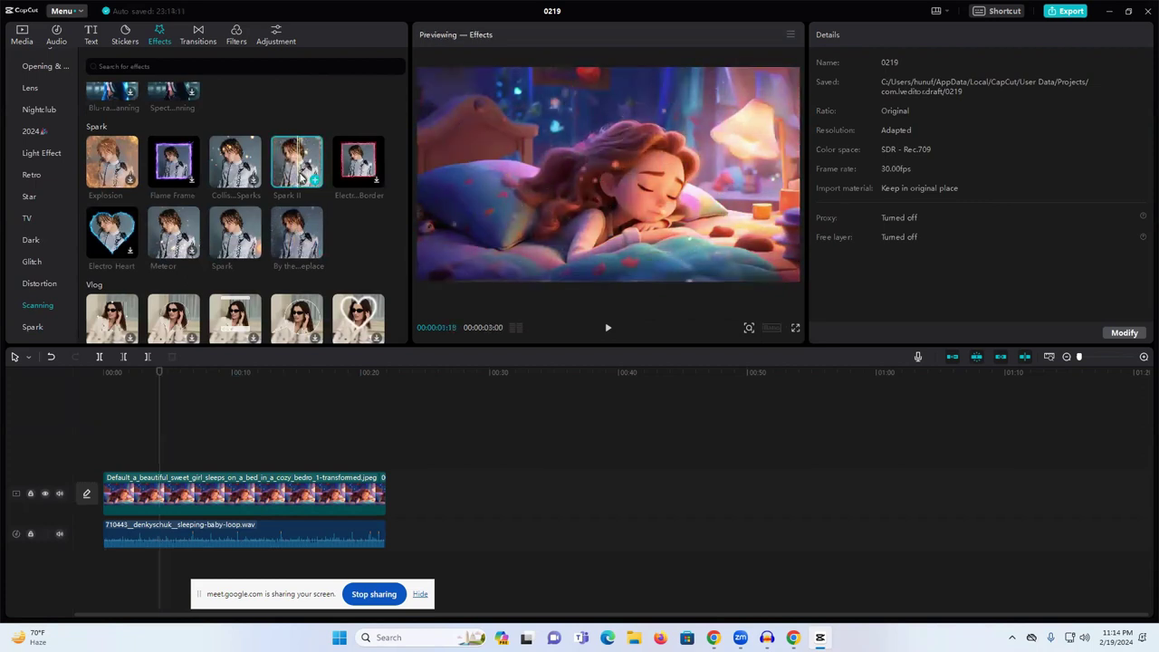
{"action": "scroll", "coordinate": [294, 231], "scroll_direction": "down", "scroll_amount": 3}
{"action": "scroll", "coordinate": [299, 245], "scroll_direction": "down", "scroll_amount": 3}
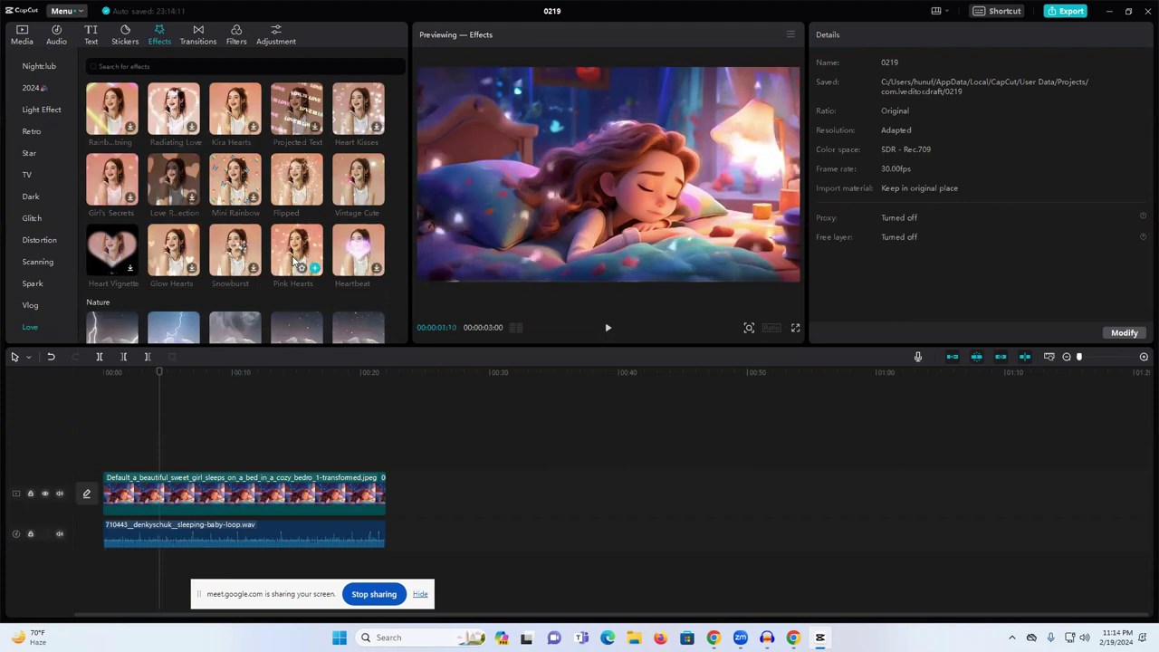
{"action": "scroll", "coordinate": [345, 264], "scroll_direction": "down", "scroll_amount": 2}
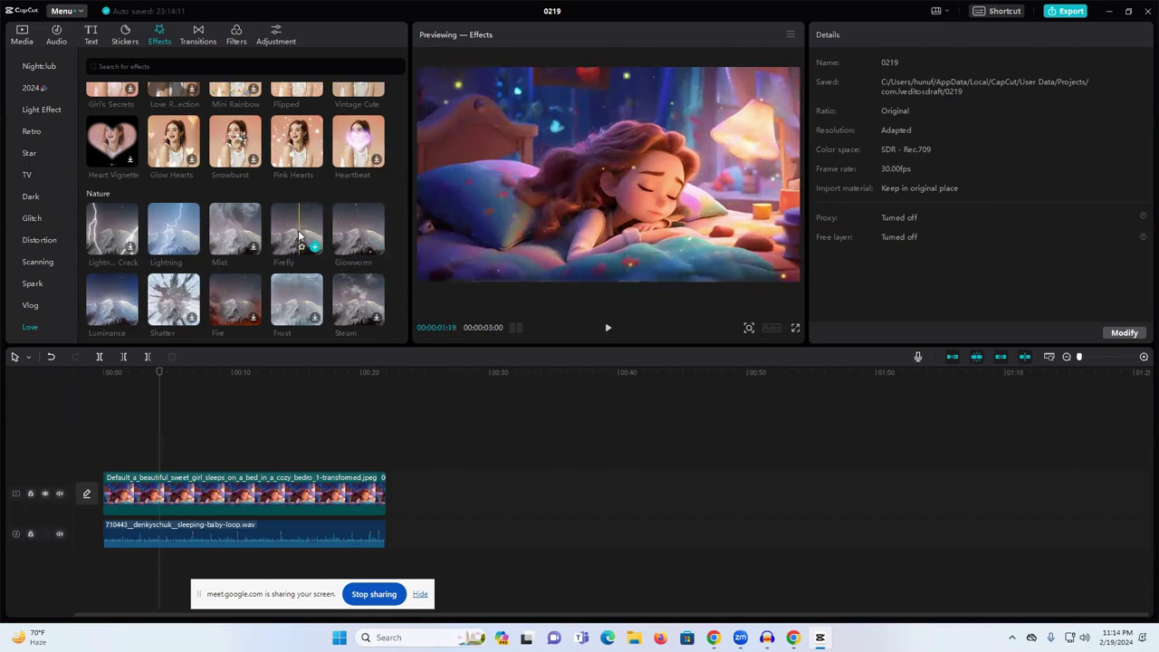
- Add Firefly at the timeline start, stretch it to the clip's end, and preview playback
{"action": "left_click", "coordinate": [313, 247]}
{"action": "left_click_drag", "start_coordinate": [107, 432], "coordinate": [299, 462]}
{"action": "left_click_drag", "start_coordinate": [372, 463], "coordinate": [384, 463]}
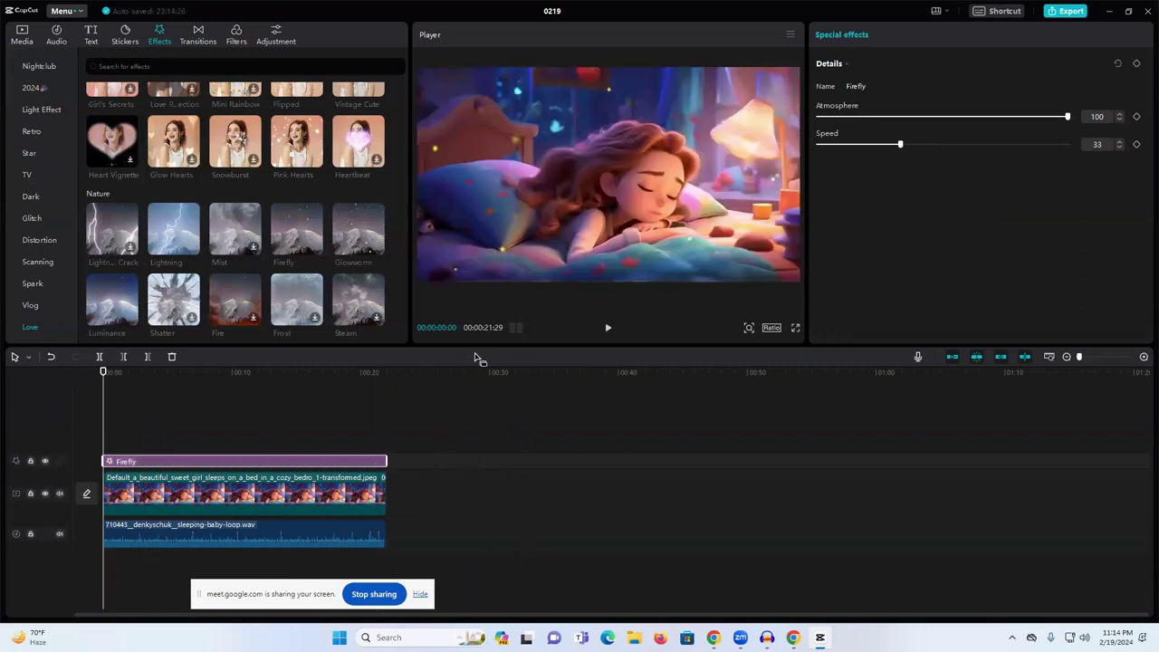
{"action": "key", "text": "space"}
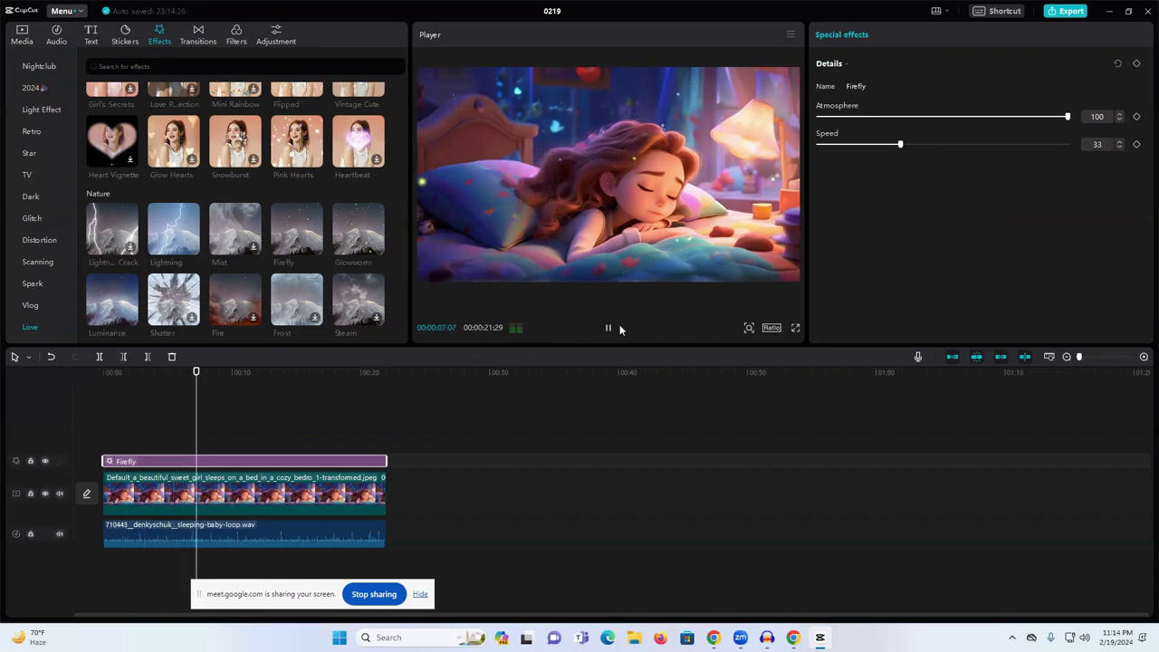
{"action": "key", "text": "space"}
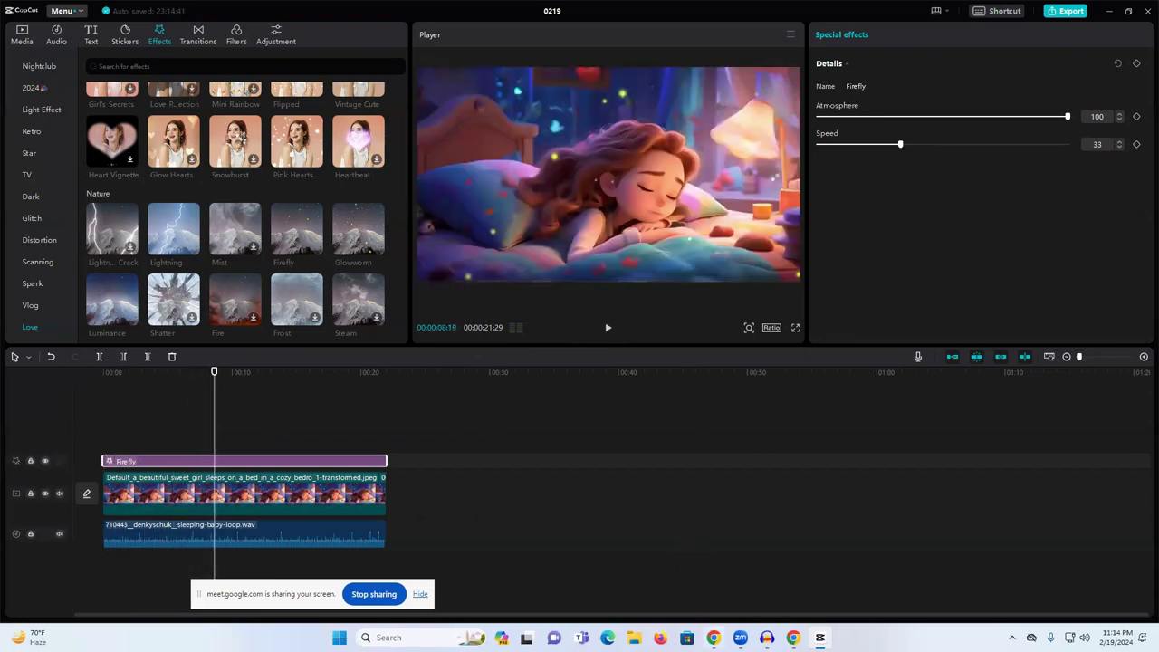
{"action": "key", "text": "alt+Tab"}
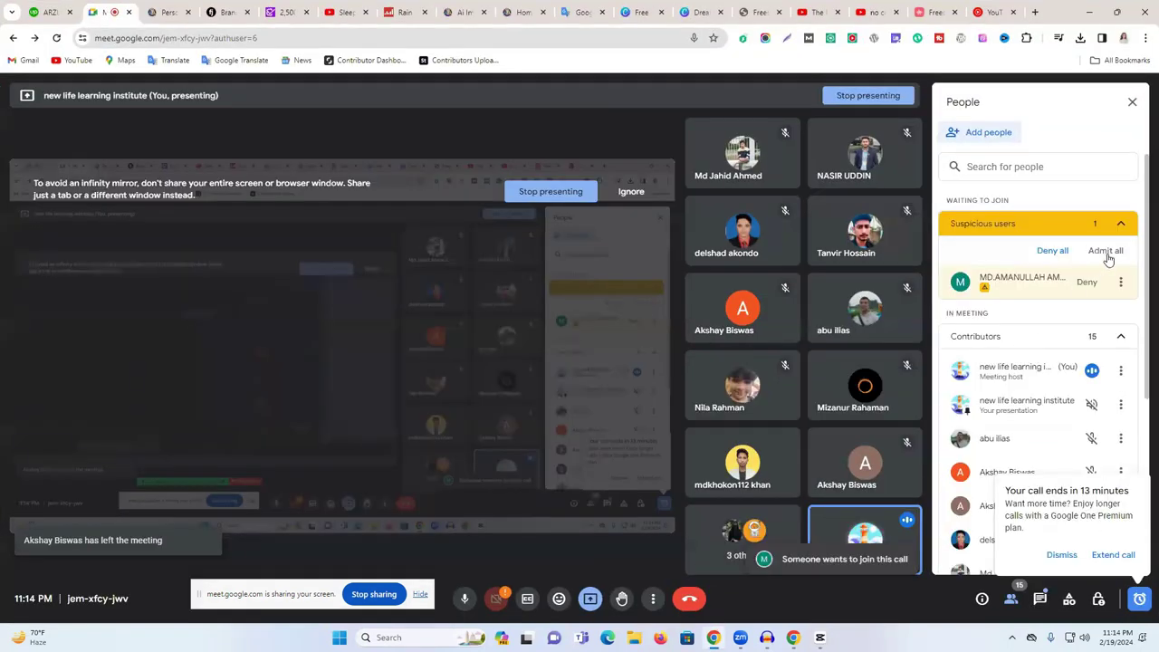
- Admit the waiting participant into the Google Meet call, then return to the CapCut editor
{"action": "left_click", "coordinate": [1105, 251]}
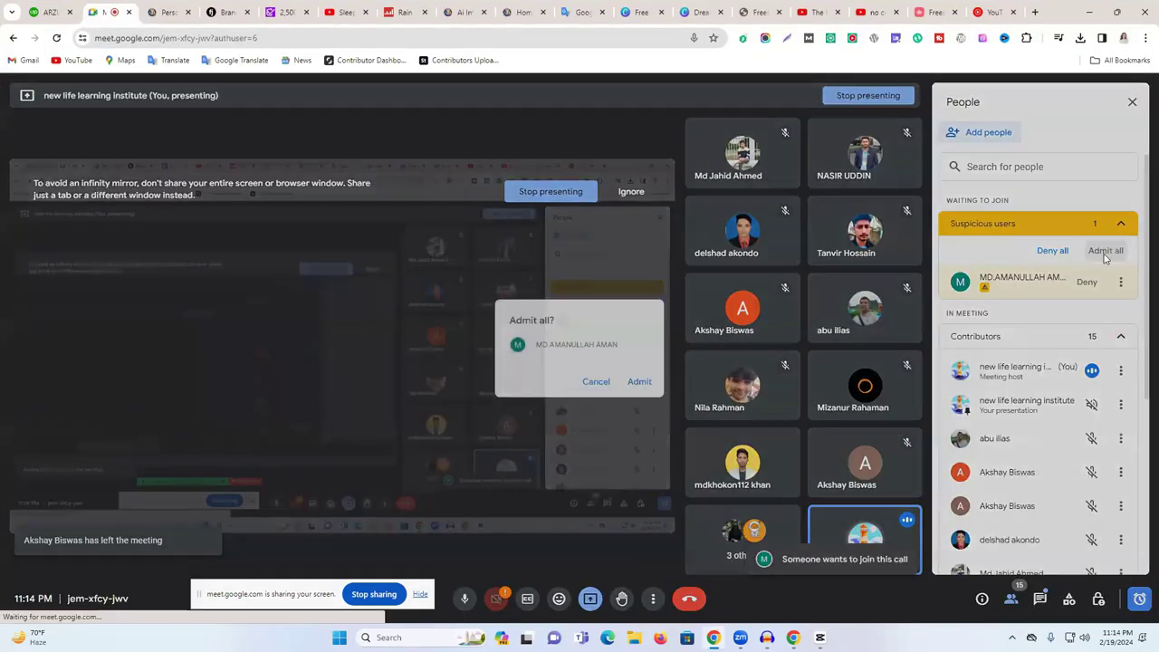
{"action": "left_click", "coordinate": [639, 381]}
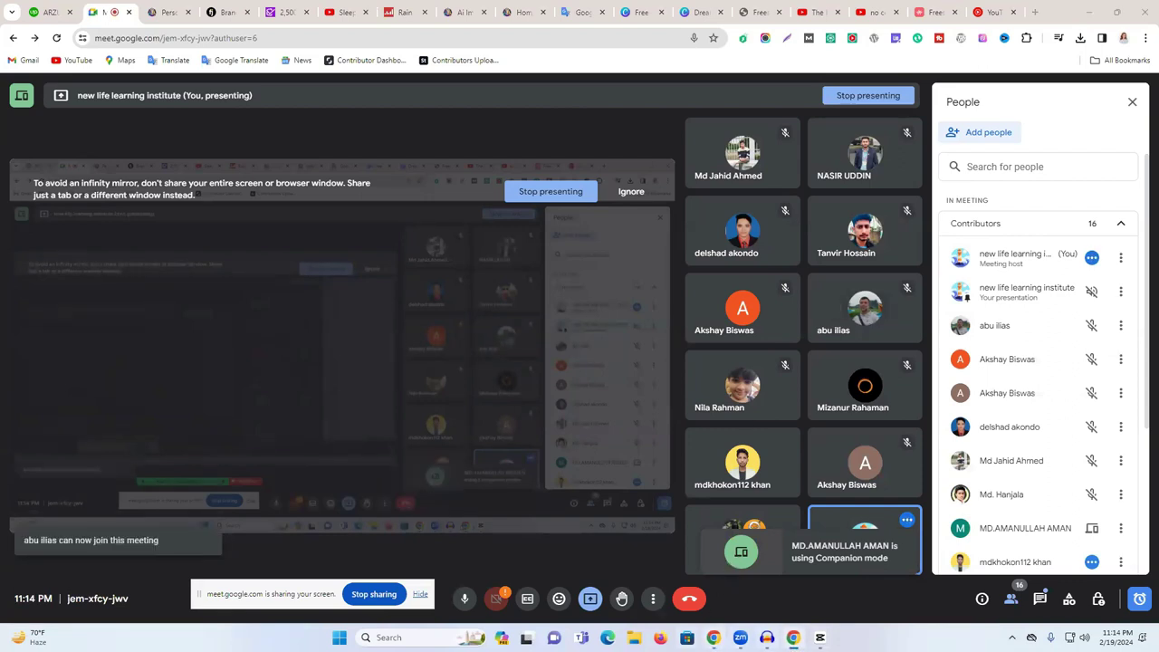
{"action": "left_click", "coordinate": [992, 12]}
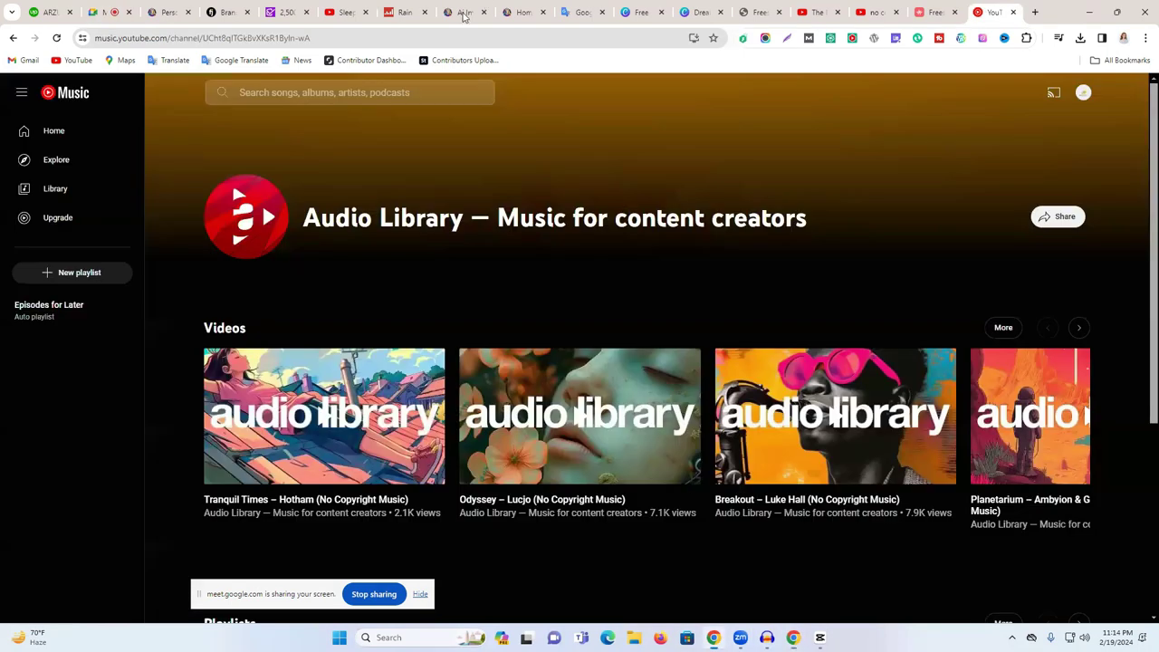
{"action": "key", "text": "alt+Tab"}
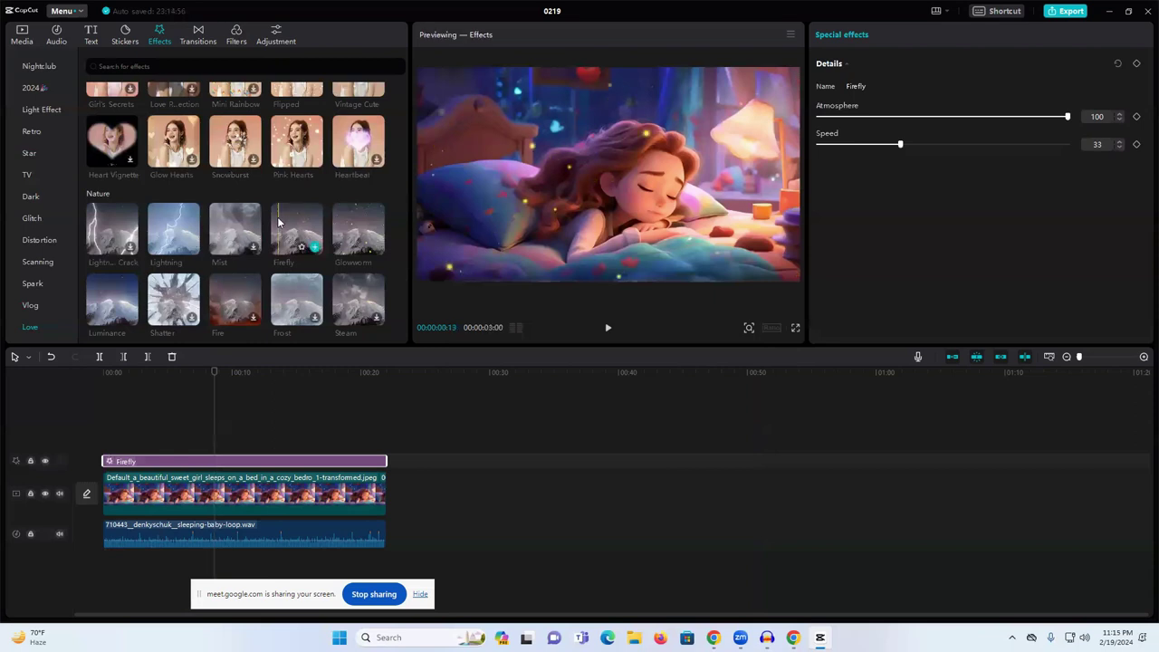
- Drag the Nature Cherry Blossom effect onto the timeline start above Firefly and play the preview
{"action": "scroll", "coordinate": [228, 236], "scroll_direction": "down", "scroll_amount": 3}
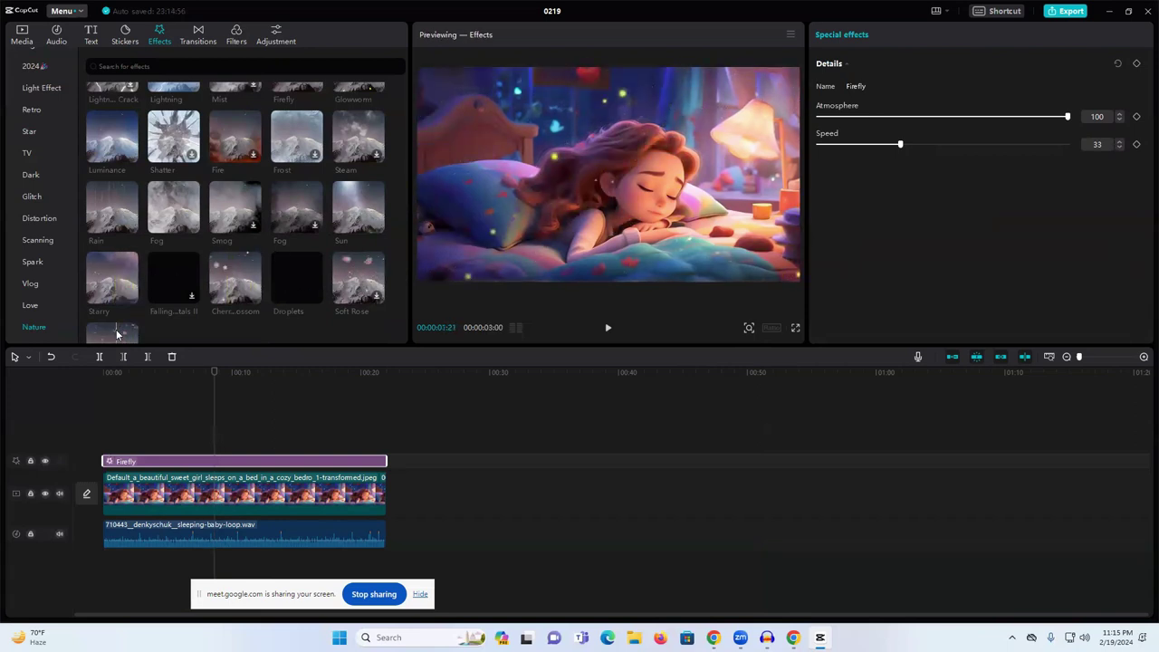
{"action": "scroll", "coordinate": [116, 326], "scroll_direction": "down", "scroll_amount": 2}
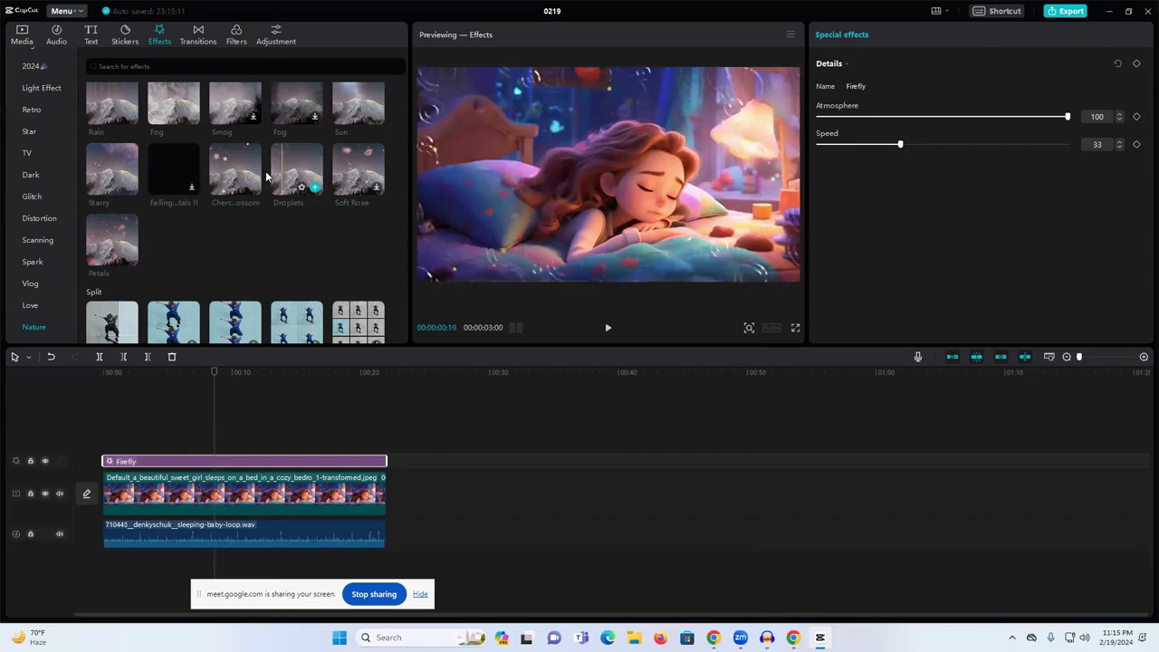
{"action": "left_click_drag", "start_coordinate": [238, 176], "coordinate": [386, 442]}
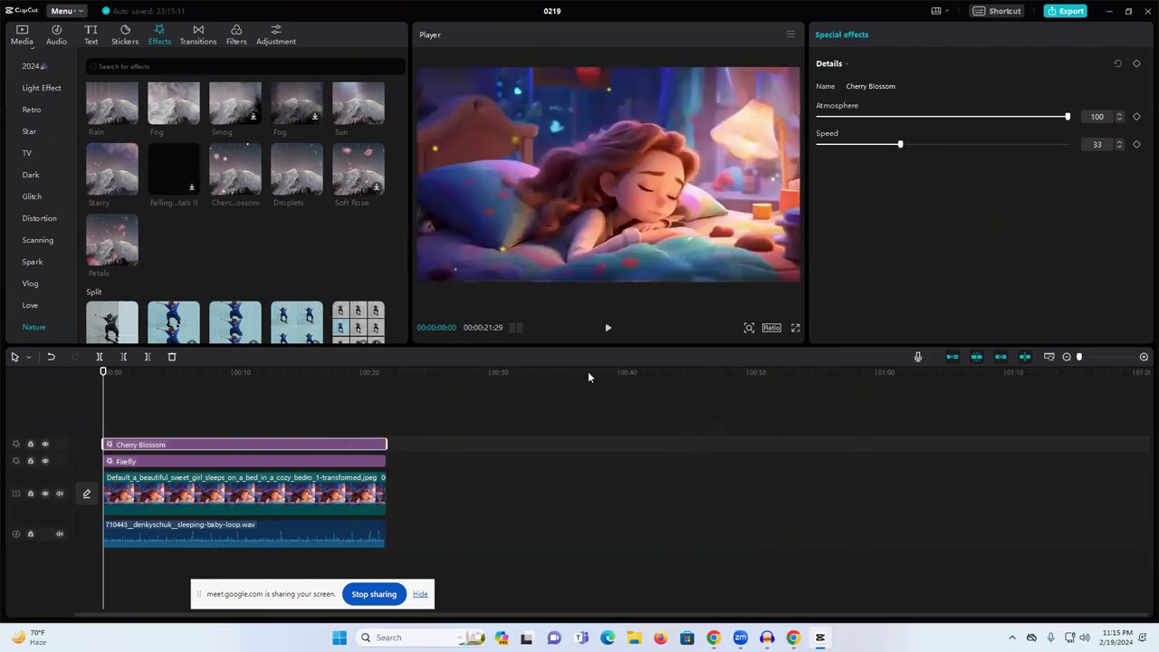
{"action": "left_click", "coordinate": [609, 329]}
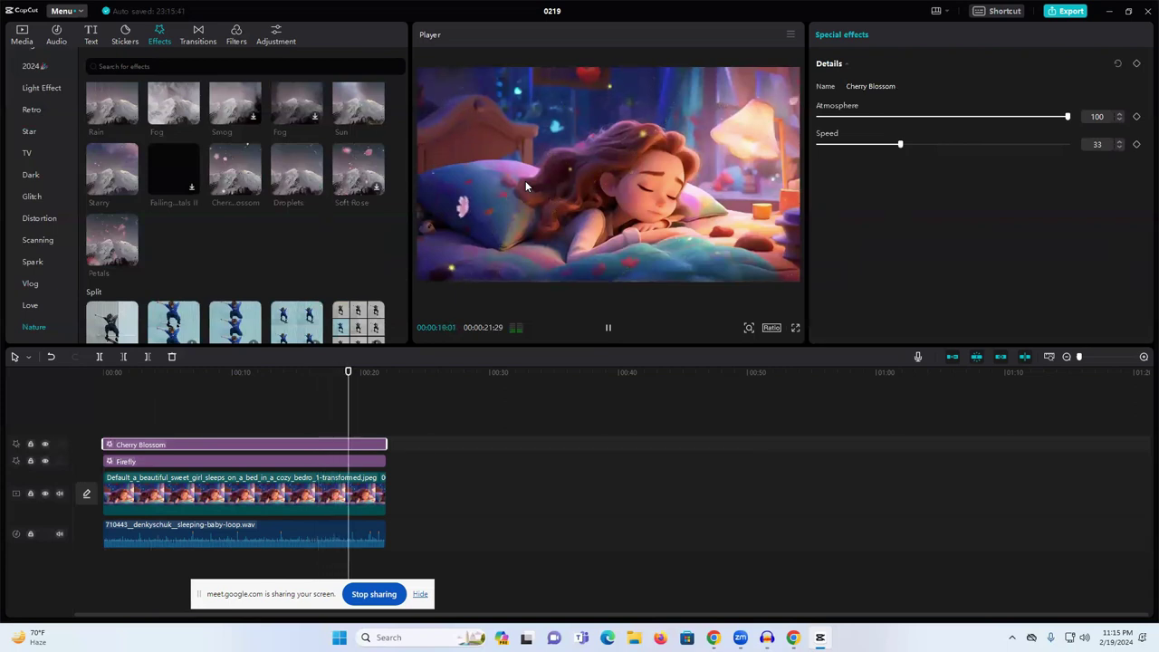
{"action": "key", "text": "space"}
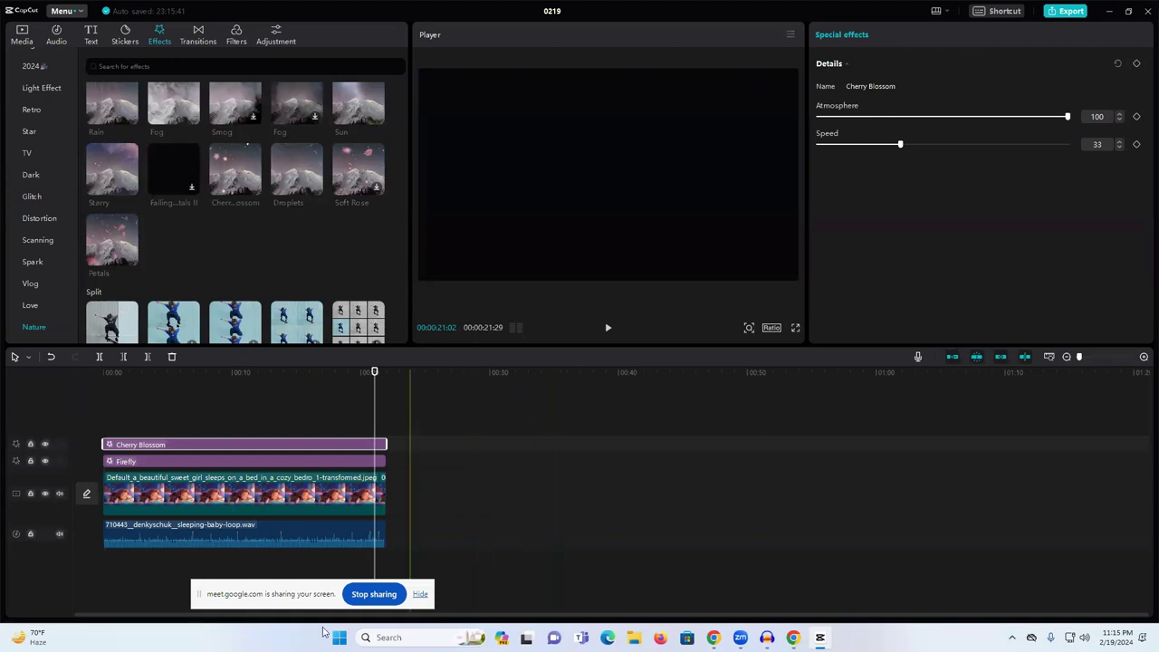
{"action": "left_click_drag", "start_coordinate": [329, 594], "coordinate": [700, 557]}
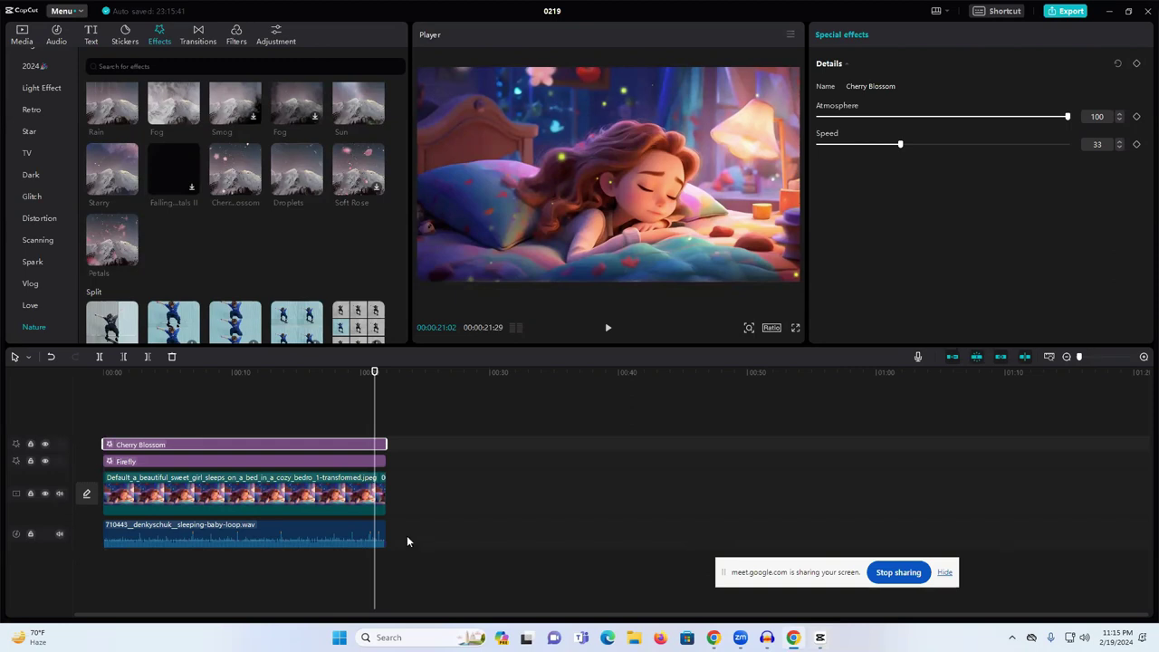
- Rewind the sleeping-girl project's playhead to 00:00, then switch to the Chrome browser
{"action": "left_click", "coordinate": [381, 494]}
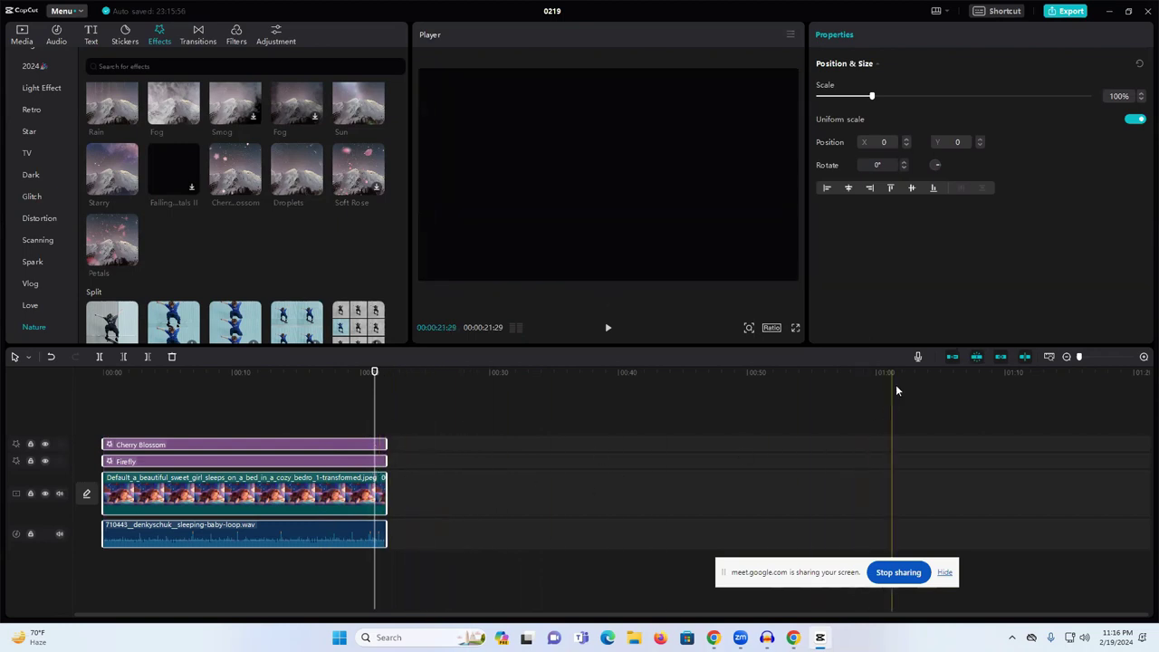
{"action": "left_click_drag", "start_coordinate": [375, 372], "coordinate": [103, 373]}
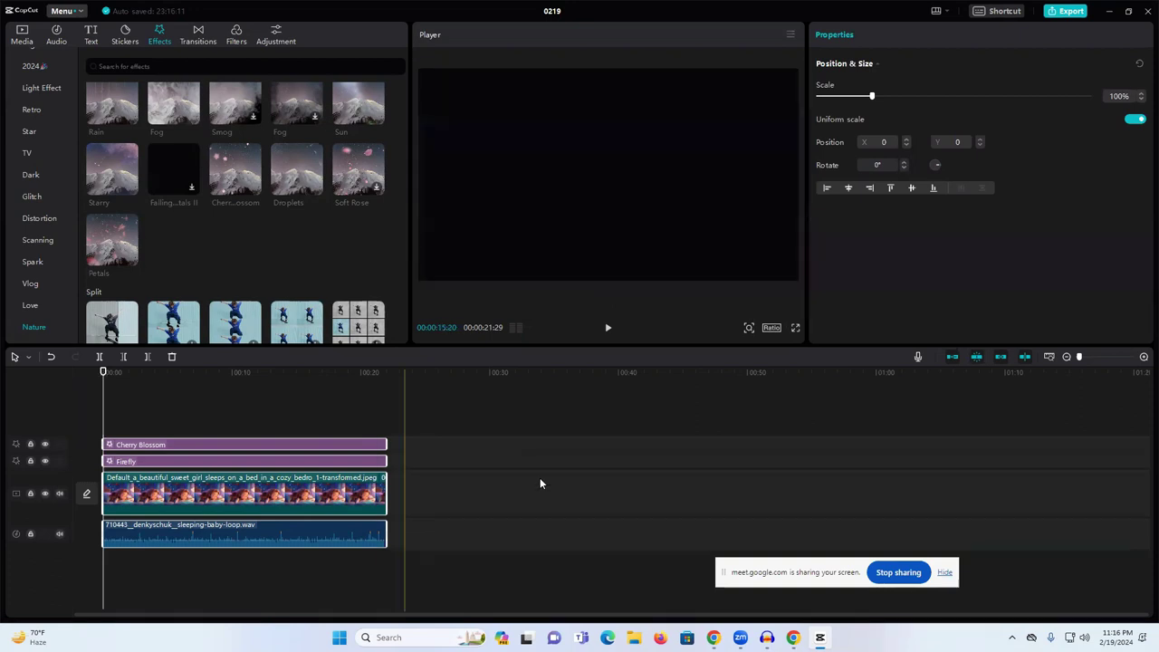
{"action": "mouse_move", "coordinate": [767, 638]}
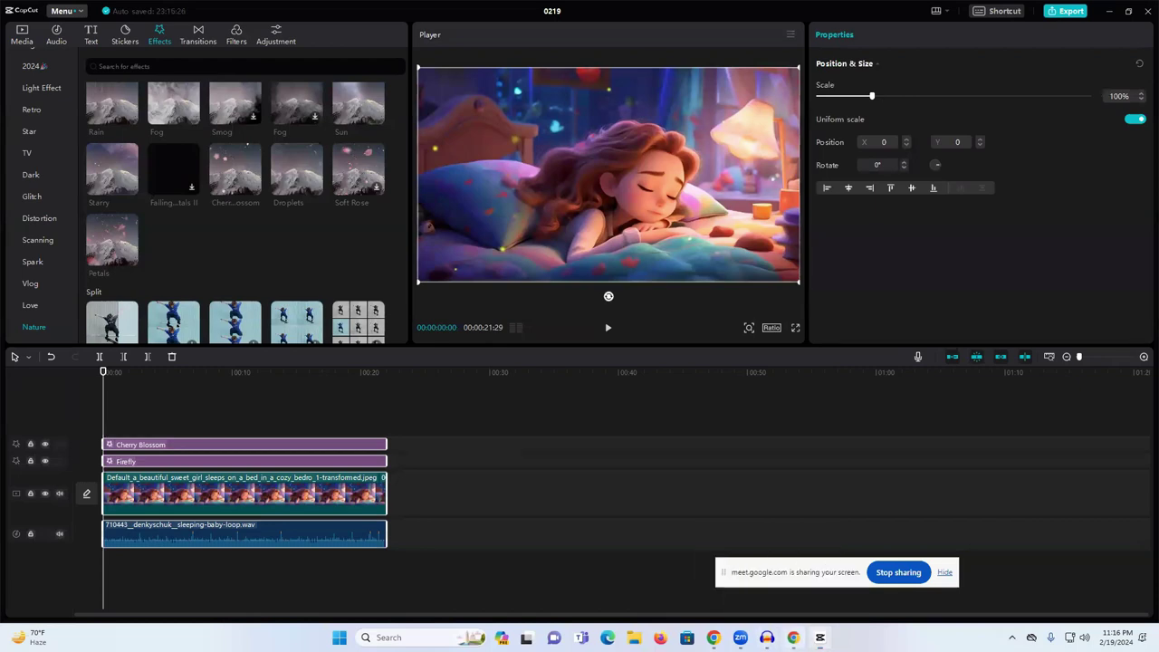
{"action": "left_click", "coordinate": [713, 637]}
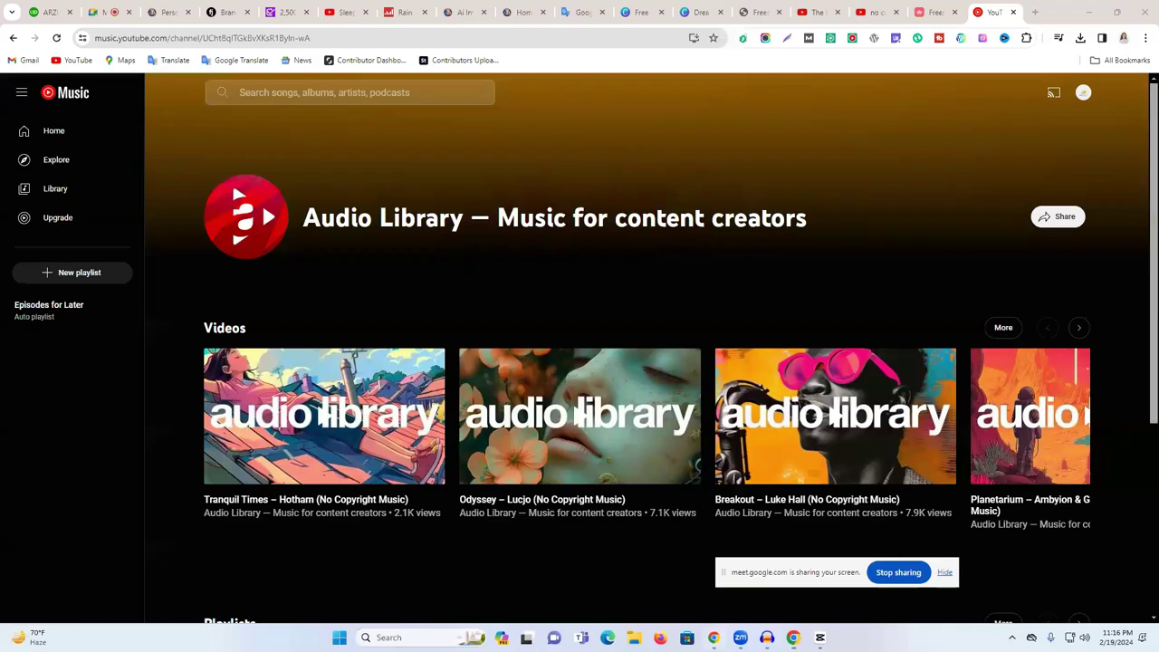
- Open the Leonardo.Ai generations tab, close the enlarged image, and load older generations
{"action": "left_click", "coordinate": [516, 12]}
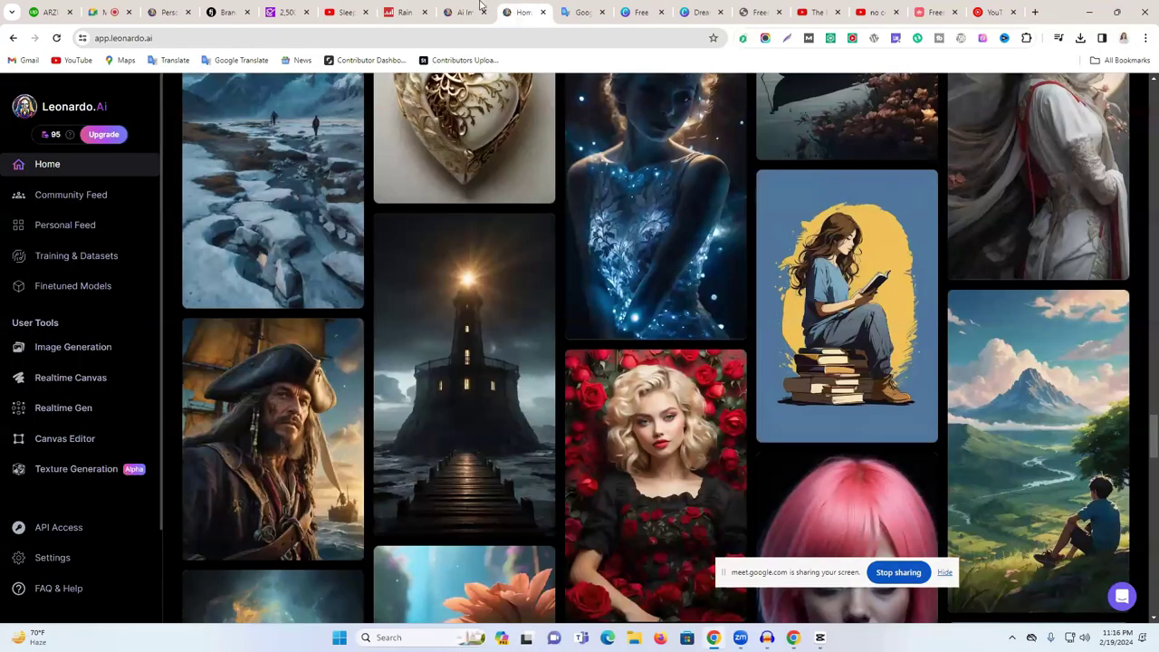
{"action": "left_click", "coordinate": [478, 8]}
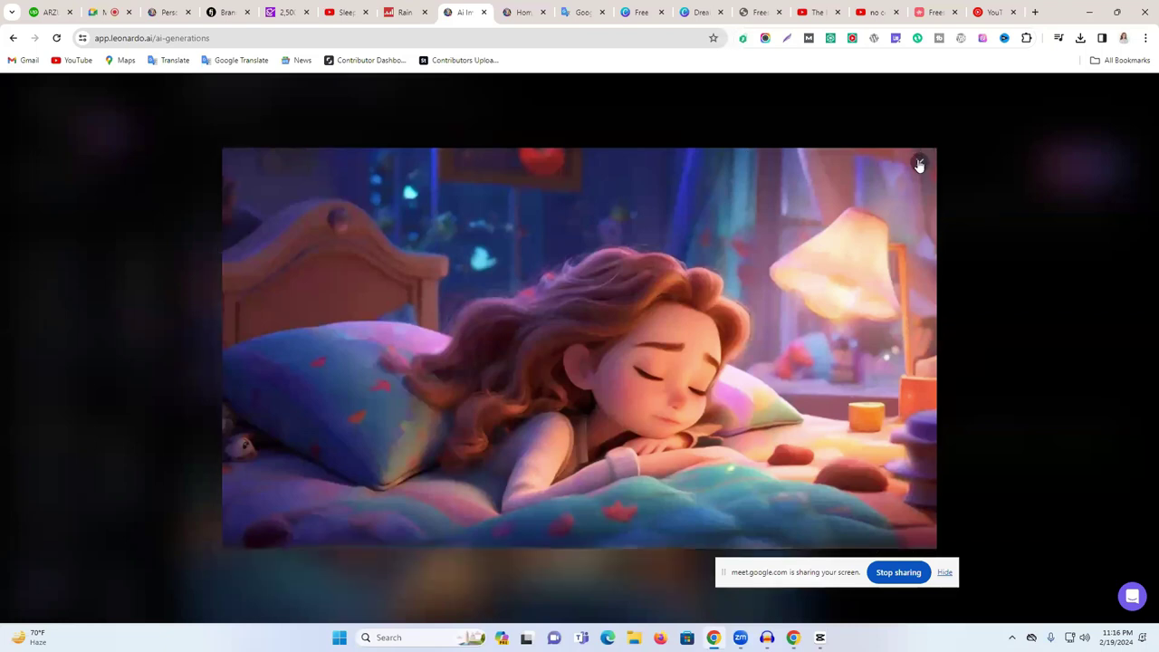
{"action": "left_click", "coordinate": [919, 165]}
{"action": "scroll", "coordinate": [717, 263], "scroll_direction": "down", "scroll_amount": 10}
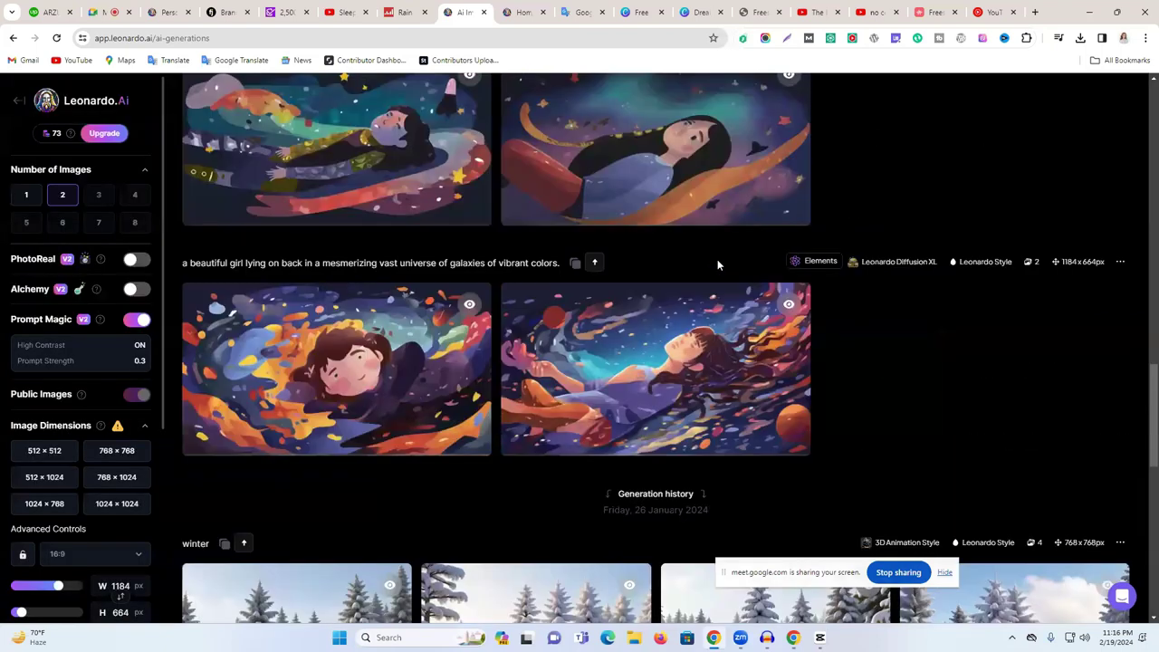
{"action": "scroll", "coordinate": [717, 259], "scroll_direction": "down", "scroll_amount": 8}
{"action": "left_click", "coordinate": [601, 591]}
- Scroll the Personal Feed to the candle-lit sleeping cat and sleeping girl images
{"action": "scroll", "coordinate": [701, 393], "scroll_direction": "down", "scroll_amount": 5}
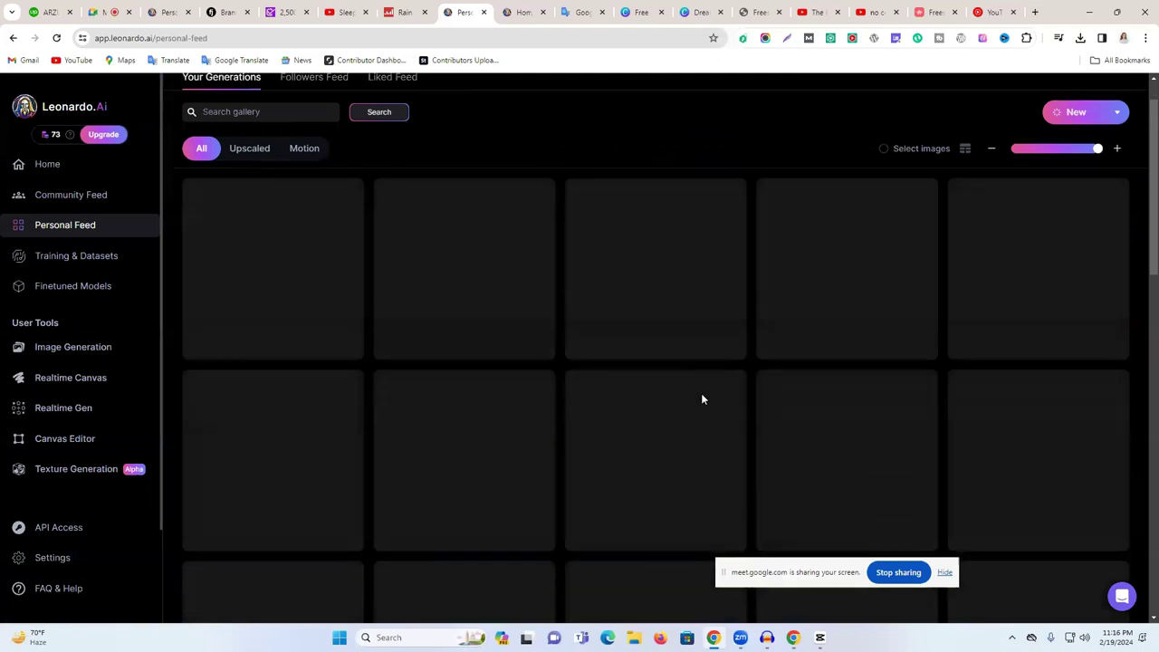
{"action": "scroll", "coordinate": [697, 393], "scroll_direction": "down", "scroll_amount": 10}
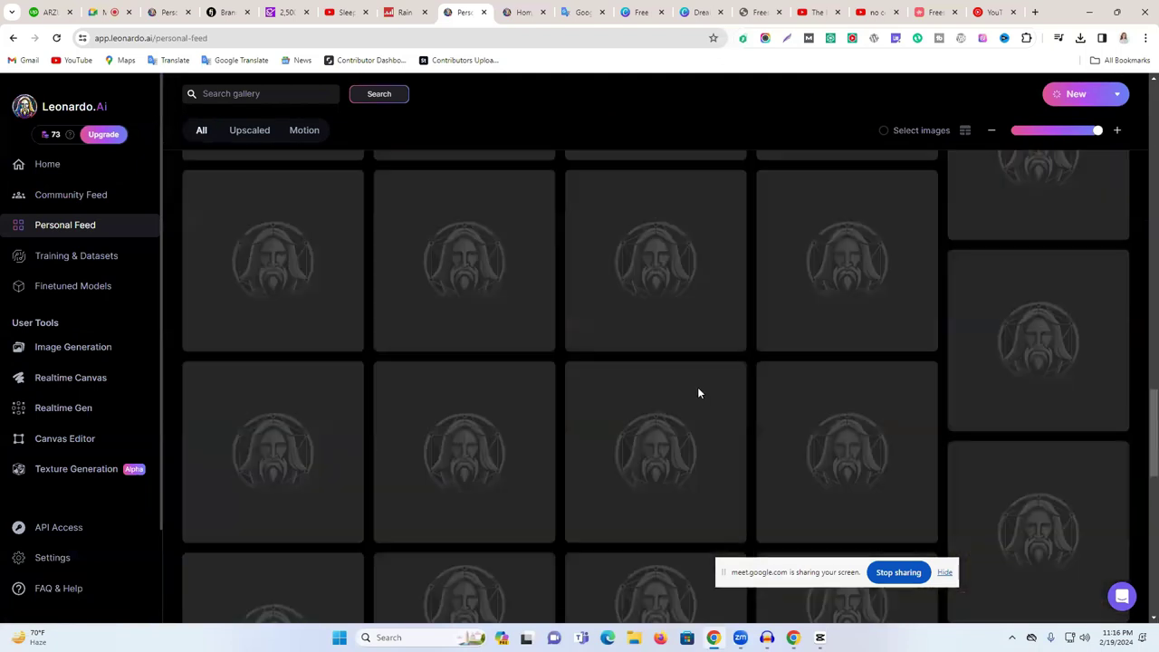
{"action": "scroll", "coordinate": [702, 394], "scroll_direction": "up", "scroll_amount": 1}
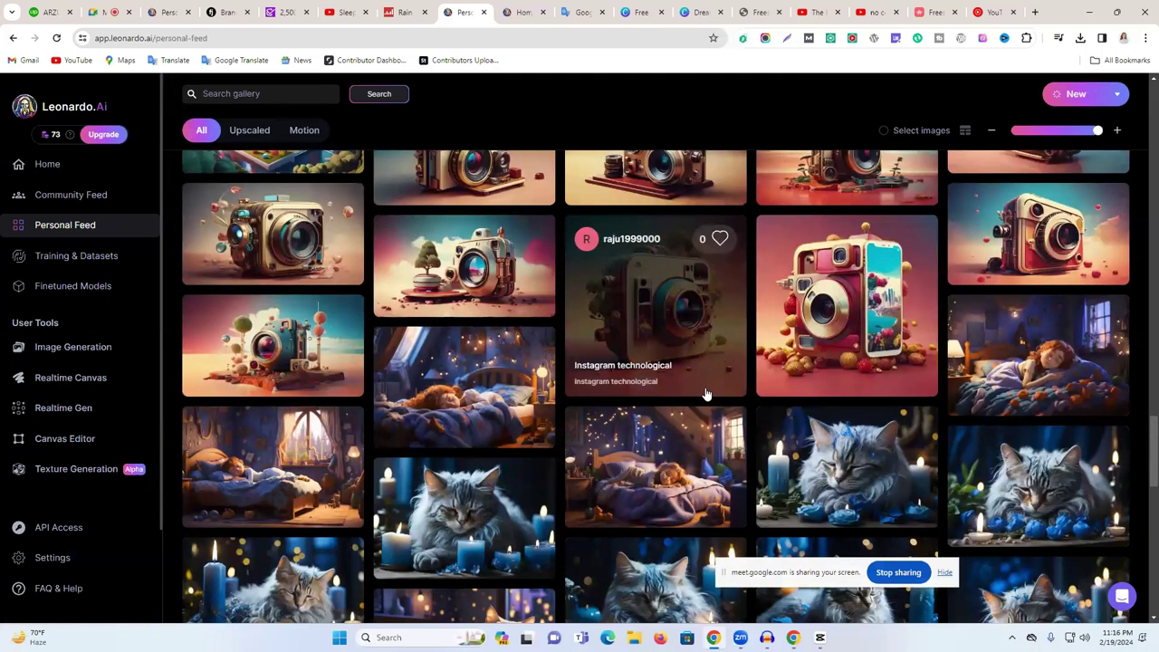
{"action": "scroll", "coordinate": [707, 394], "scroll_direction": "down", "scroll_amount": 5}
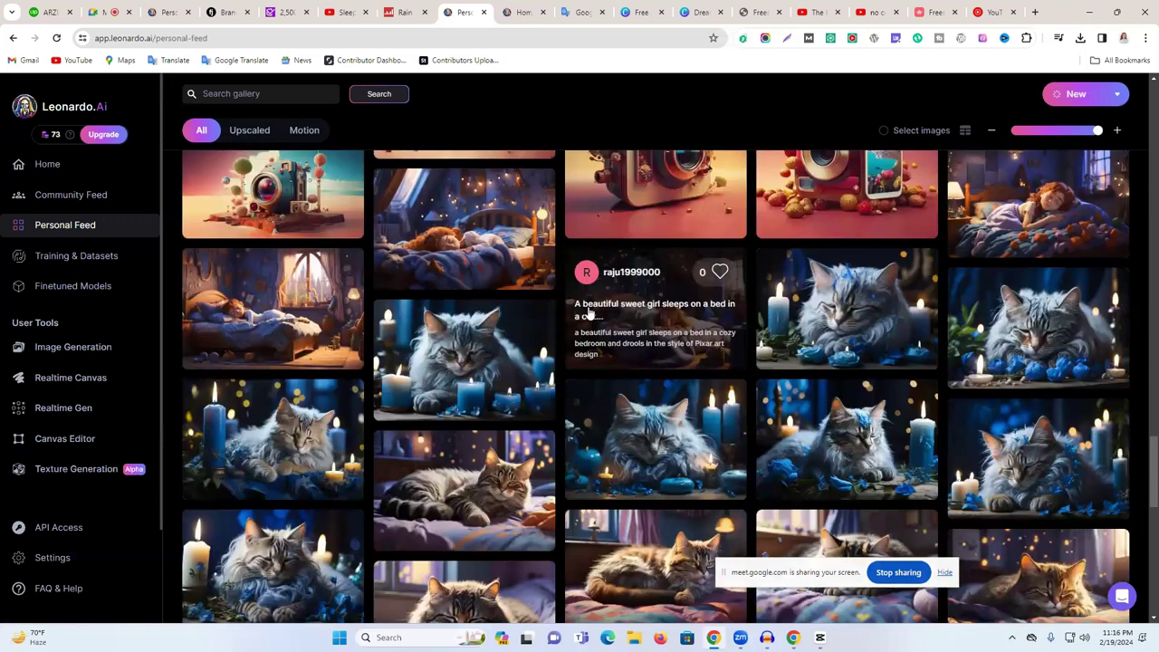
{"action": "scroll", "coordinate": [588, 311], "scroll_direction": "down", "scroll_amount": 3}
{"action": "scroll", "coordinate": [588, 312], "scroll_direction": "down", "scroll_amount": 3}
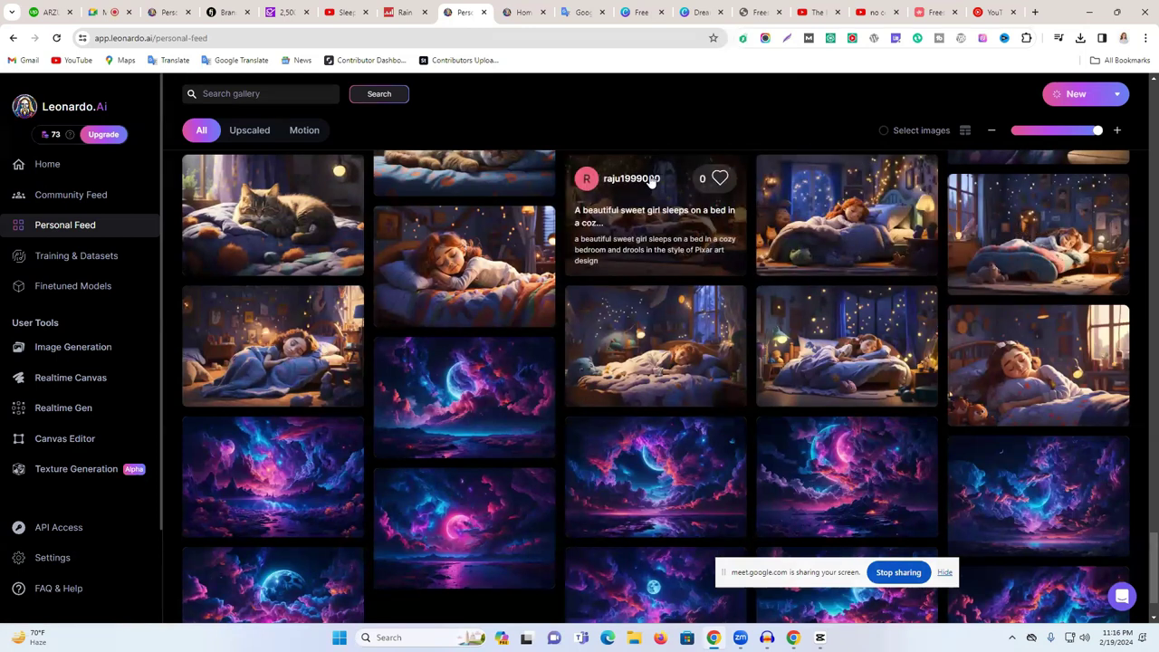
{"action": "scroll", "coordinate": [665, 289], "scroll_direction": "down", "scroll_amount": 1}
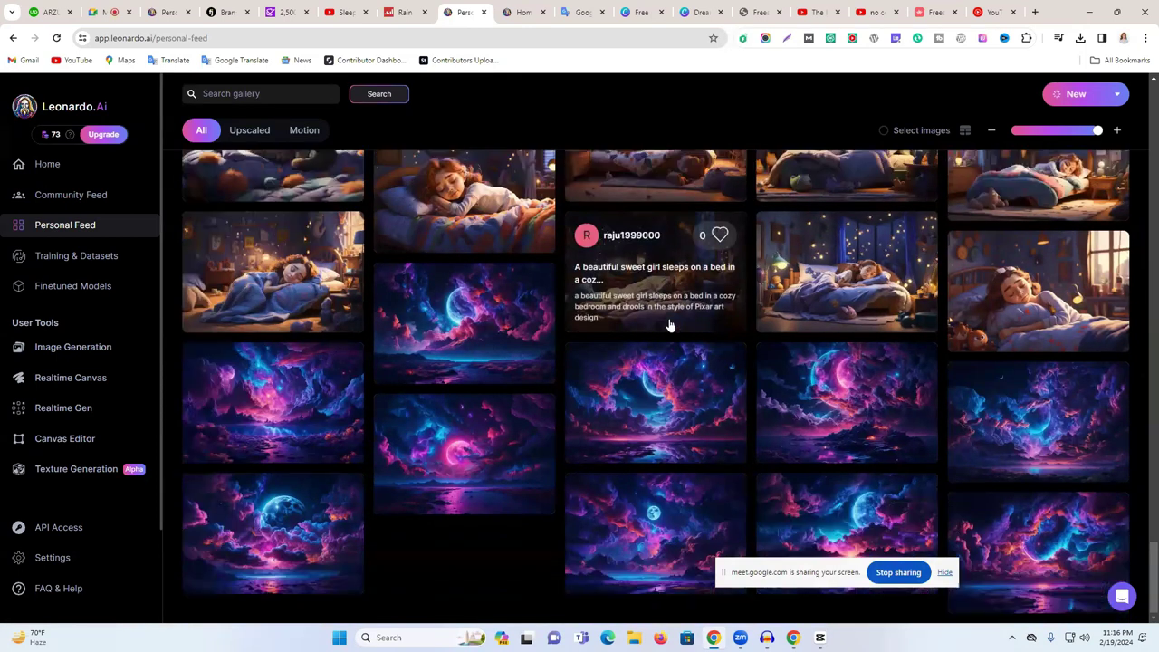
{"action": "scroll", "coordinate": [650, 435], "scroll_direction": "up", "scroll_amount": 4}
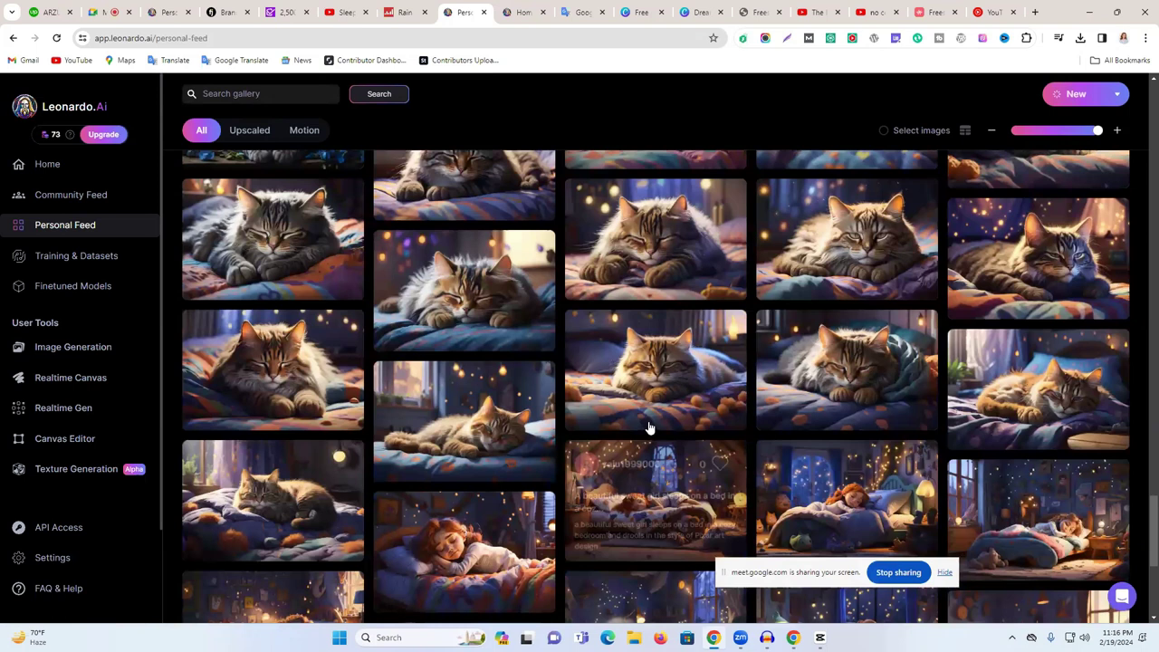
{"action": "scroll", "coordinate": [650, 427], "scroll_direction": "up", "scroll_amount": 4}
{"action": "scroll", "coordinate": [650, 419], "scroll_direction": "up", "scroll_amount": 3}
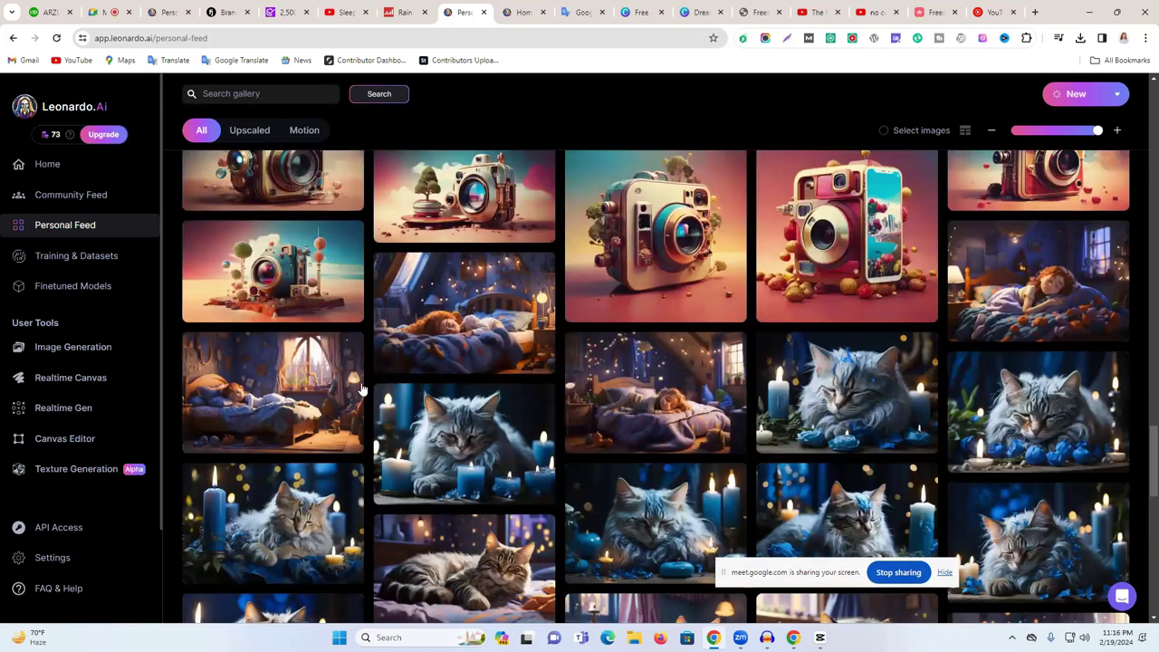
{"action": "scroll", "coordinate": [288, 385], "scroll_direction": "up", "scroll_amount": 6}
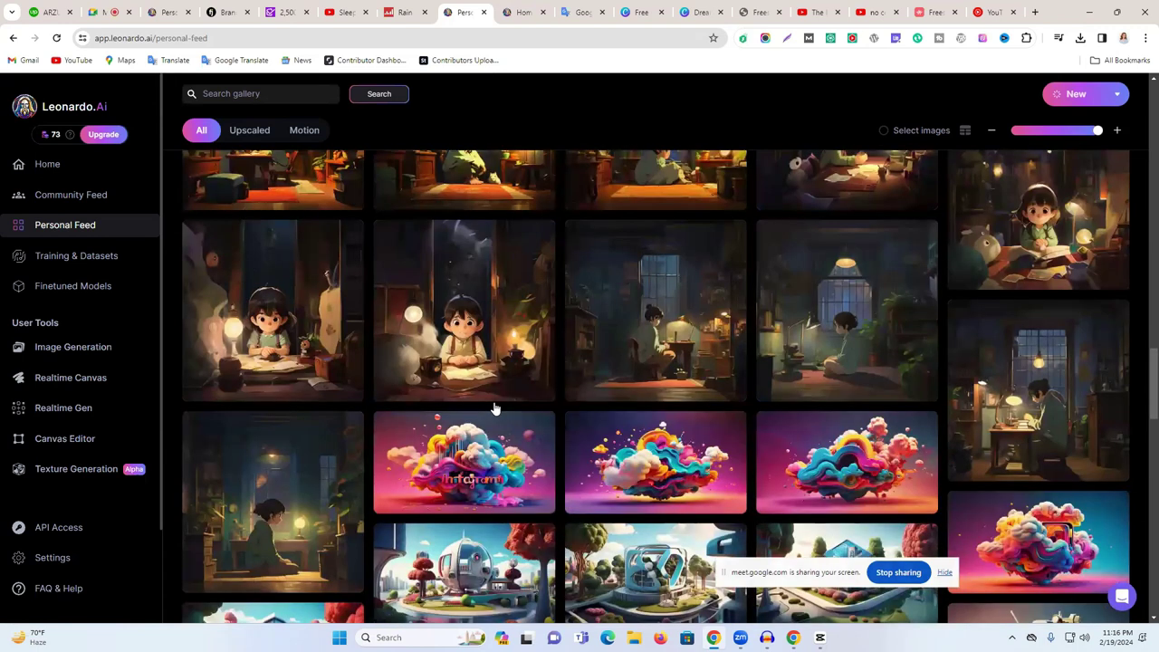
{"action": "scroll", "coordinate": [495, 408], "scroll_direction": "down", "scroll_amount": 1}
{"action": "scroll", "coordinate": [495, 408], "scroll_direction": "up", "scroll_amount": 3}
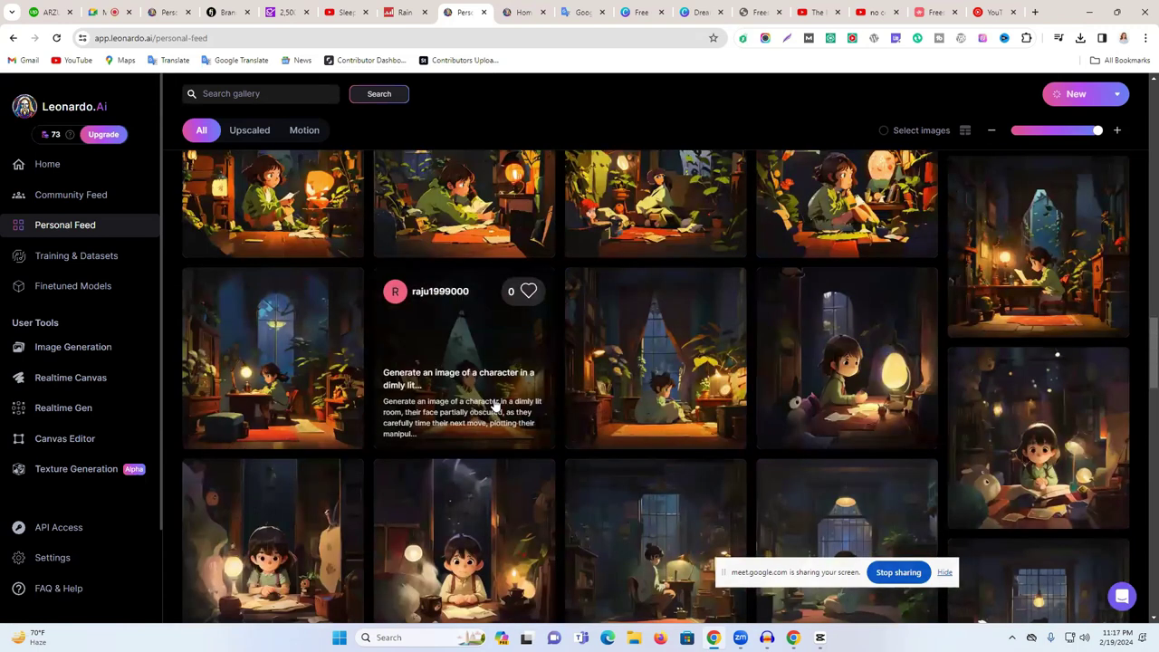
{"action": "scroll", "coordinate": [495, 409], "scroll_direction": "up", "scroll_amount": 3}
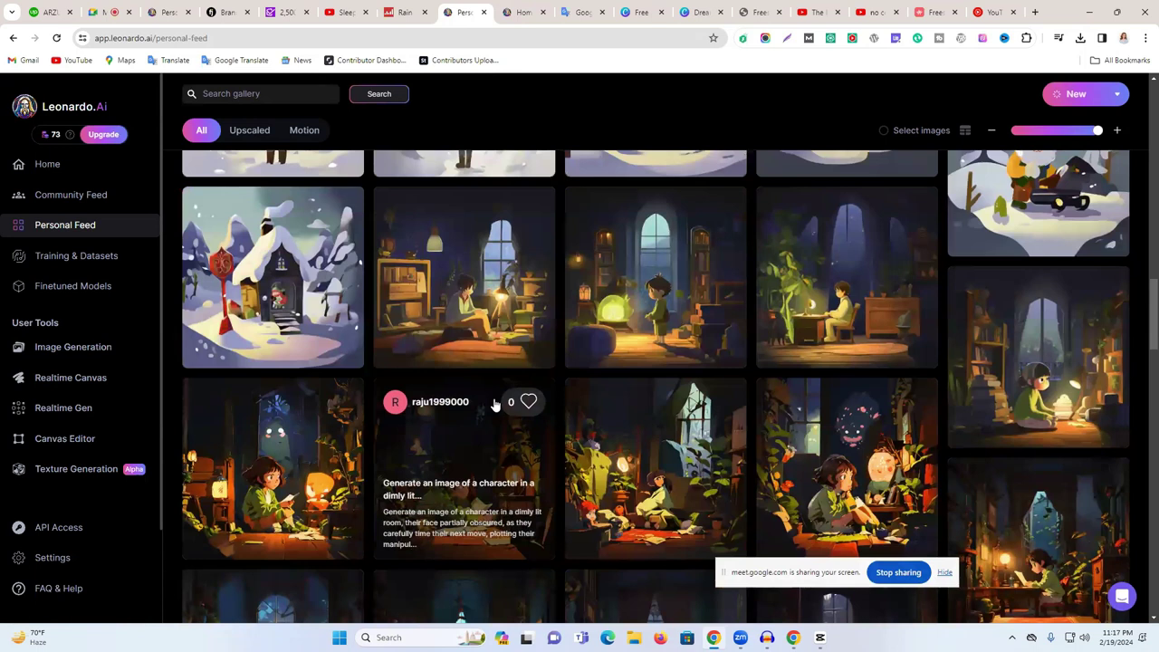
{"action": "scroll", "coordinate": [494, 405], "scroll_direction": "down", "scroll_amount": 3}
{"action": "scroll", "coordinate": [494, 405], "scroll_direction": "down", "scroll_amount": 5}
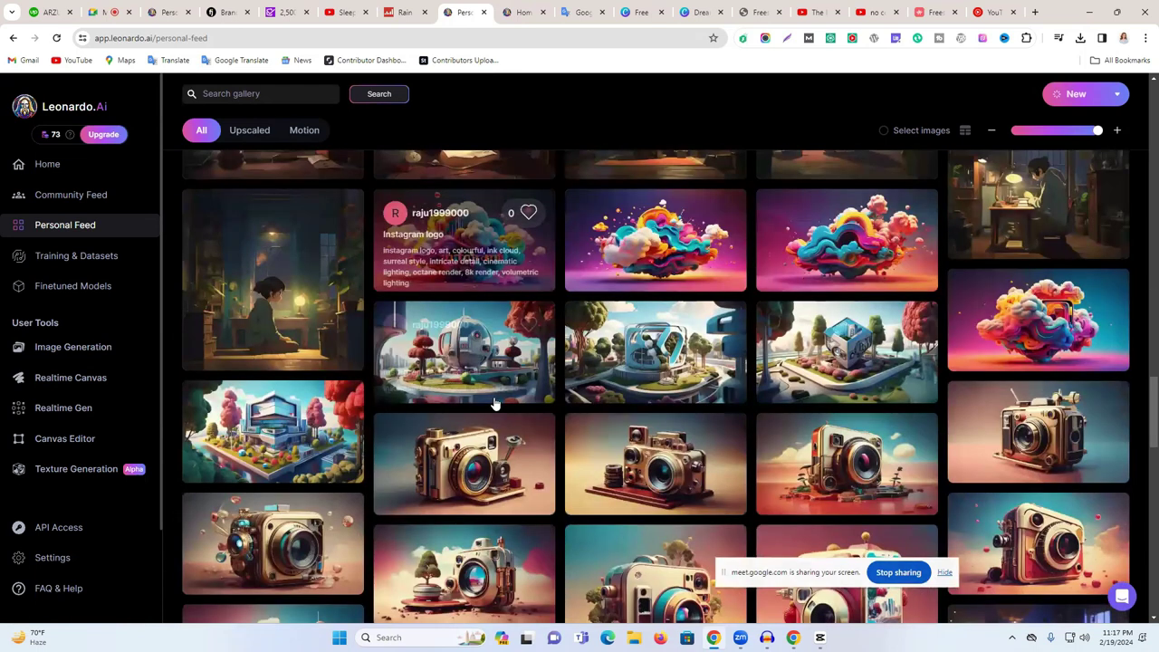
{"action": "scroll", "coordinate": [602, 389], "scroll_direction": "down", "scroll_amount": 3}
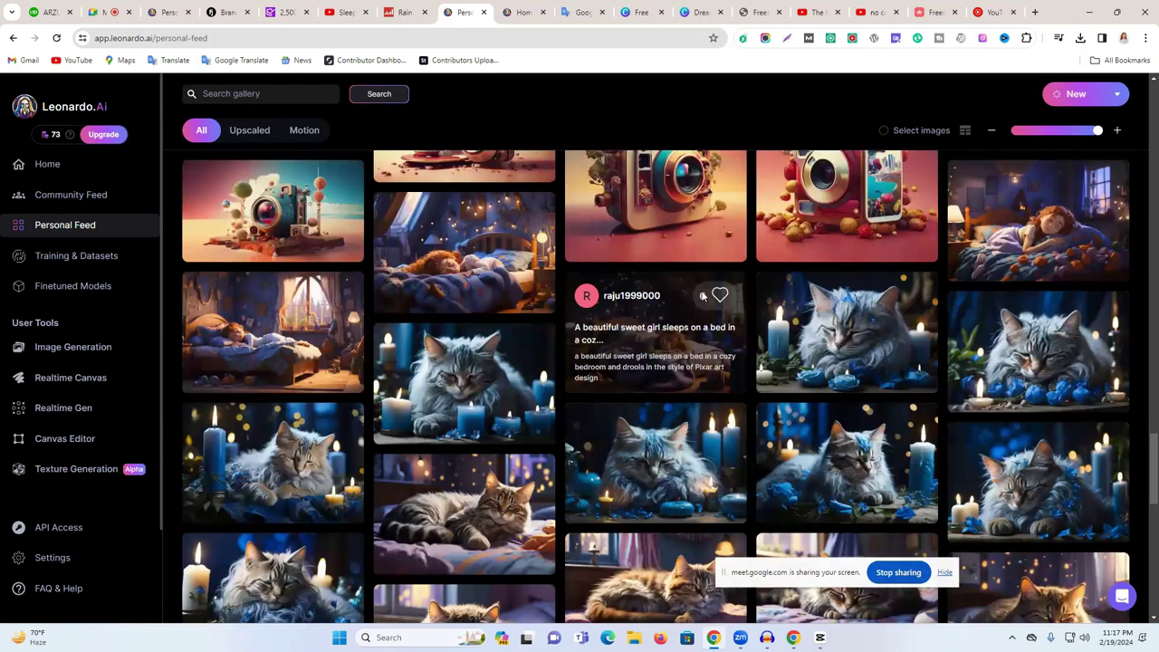
{"action": "scroll", "coordinate": [545, 350], "scroll_direction": "down", "scroll_amount": 3}
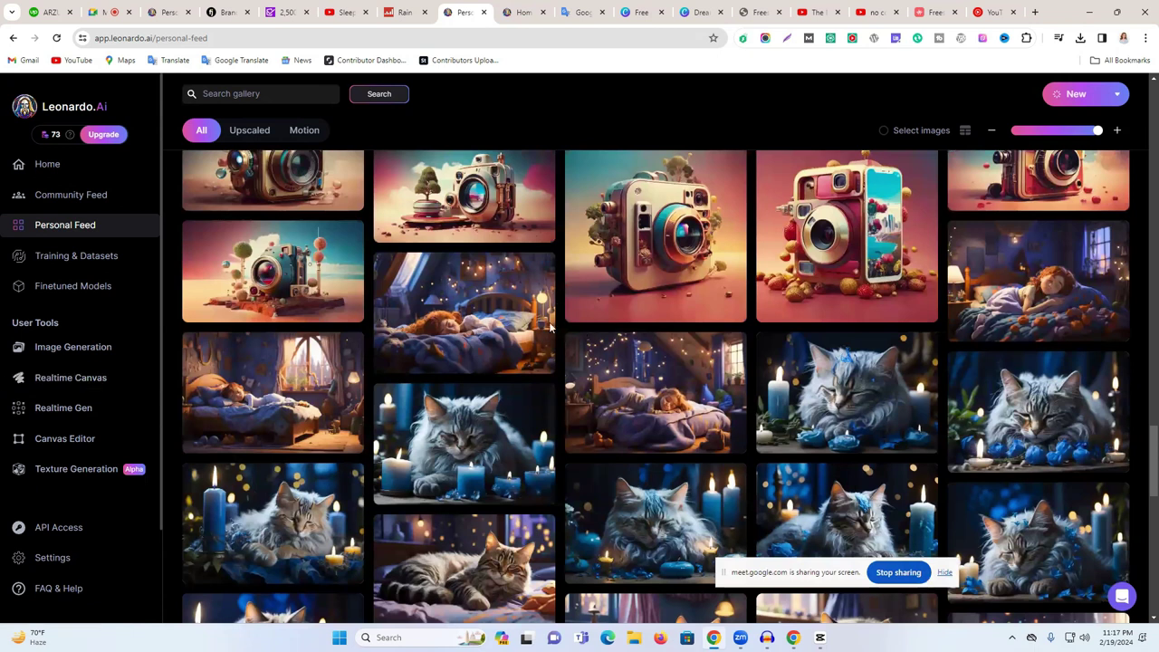
- Generate another batch of images from the sleeping-girl prompt in Leonardo.Ai
{"action": "left_click", "coordinate": [71, 346]}
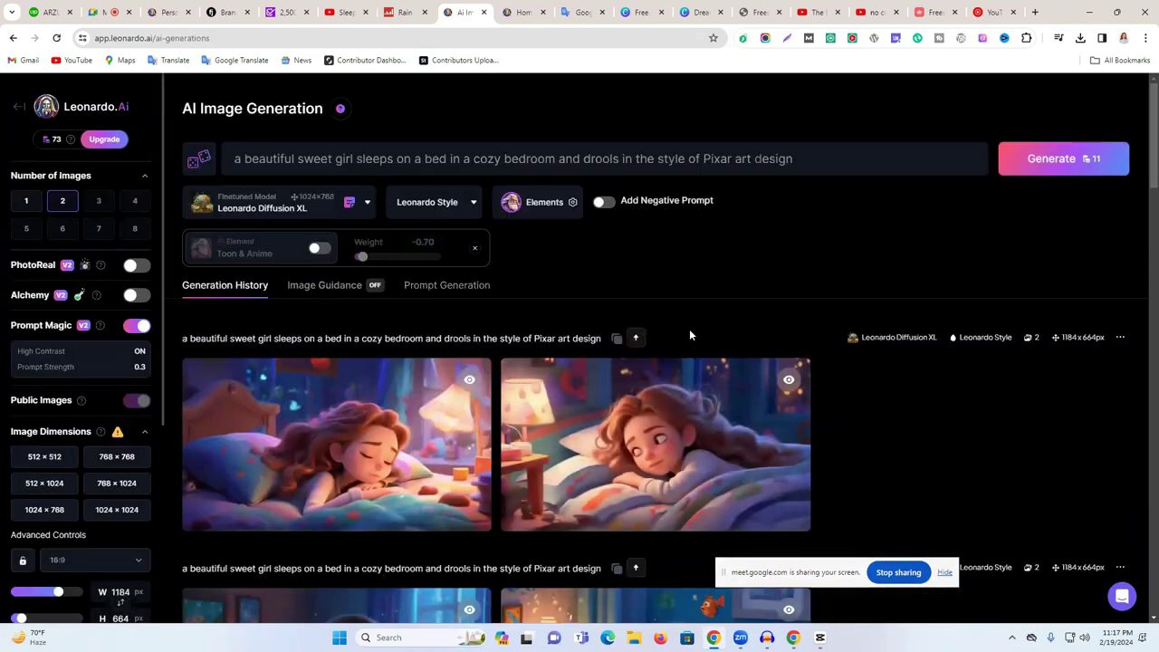
{"action": "left_click", "coordinate": [1058, 159]}
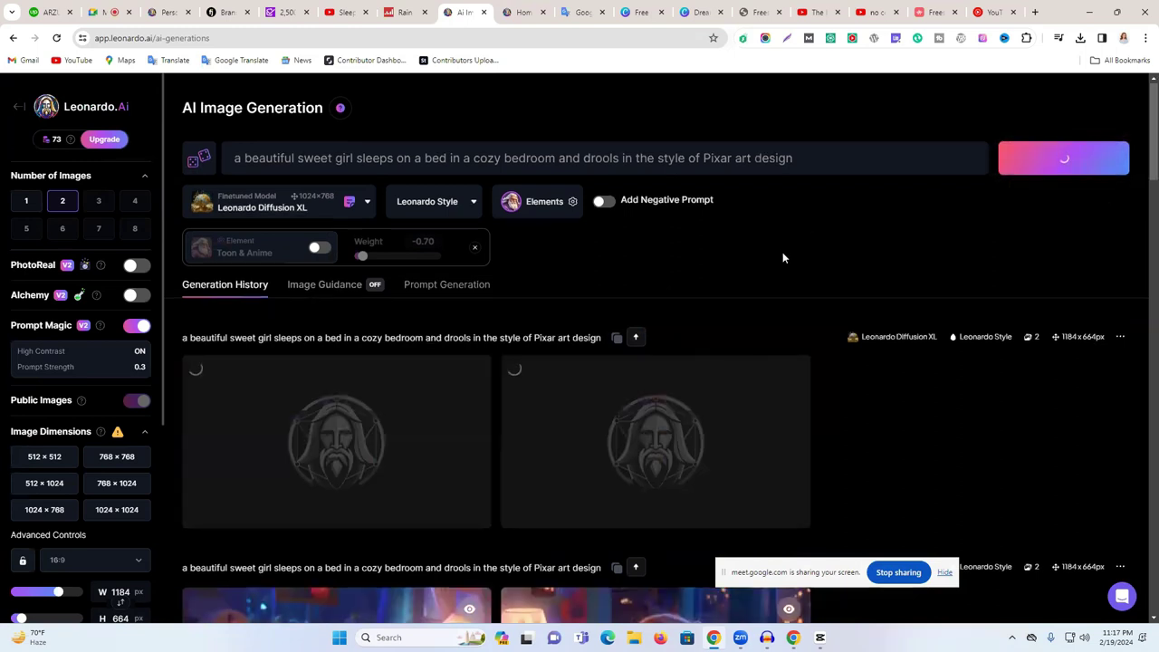
{"action": "scroll", "coordinate": [784, 258], "scroll_direction": "down", "scroll_amount": 2}
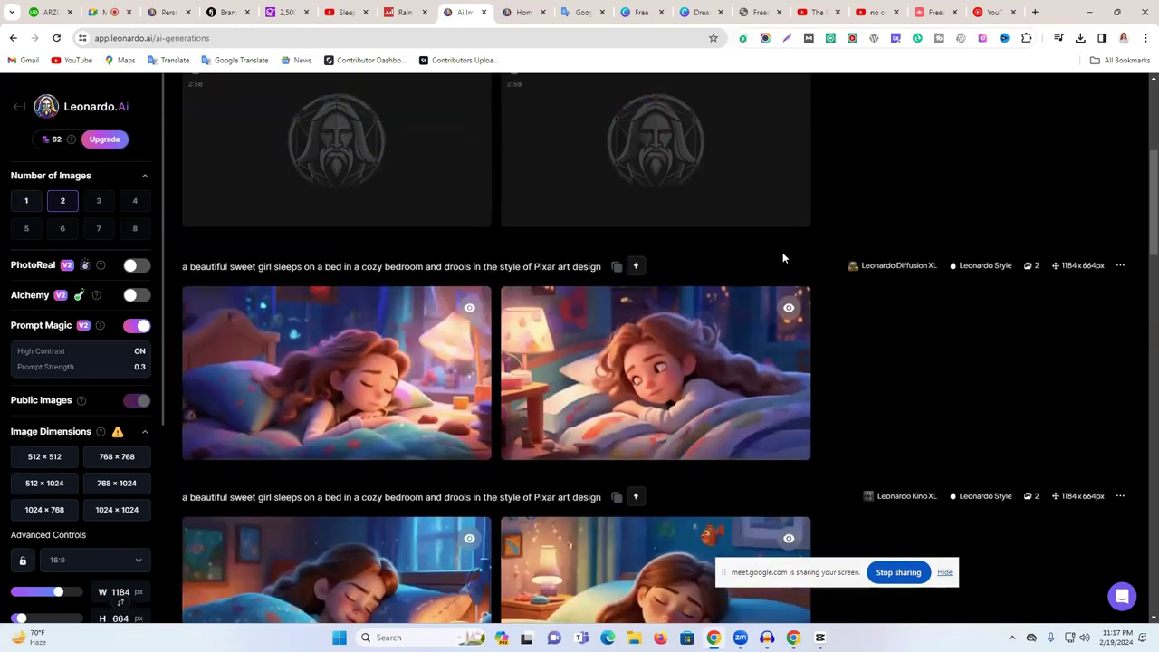
{"action": "scroll", "coordinate": [783, 258], "scroll_direction": "up", "scroll_amount": 1}
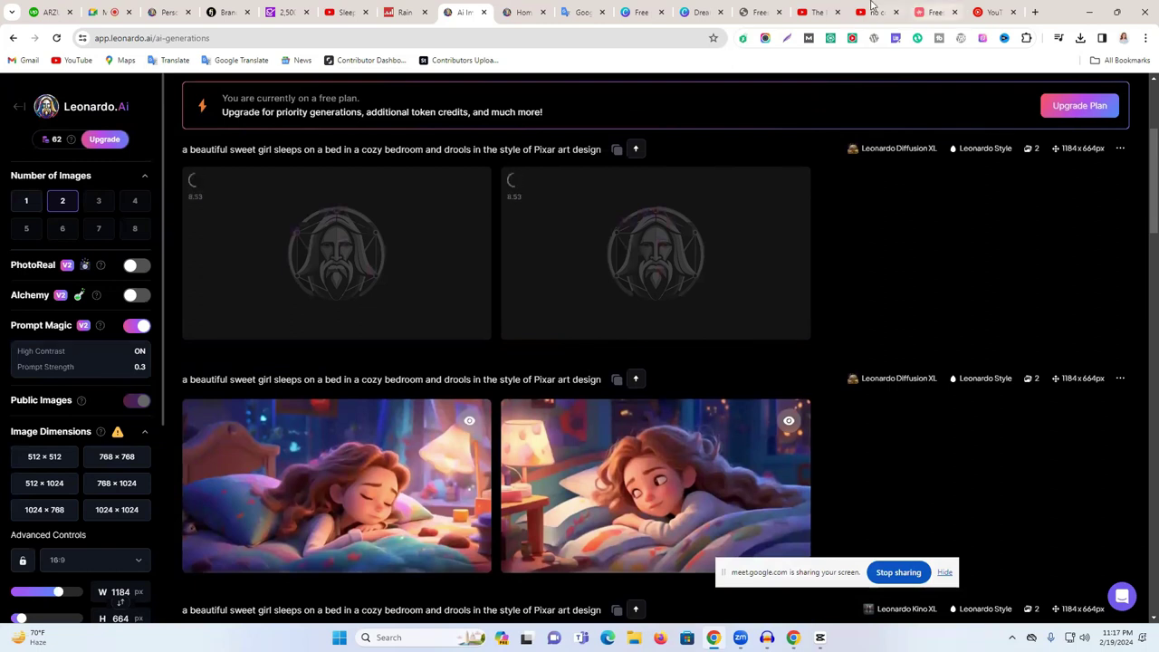
{"action": "scroll", "coordinate": [726, 294], "scroll_direction": "down", "scroll_amount": 5}
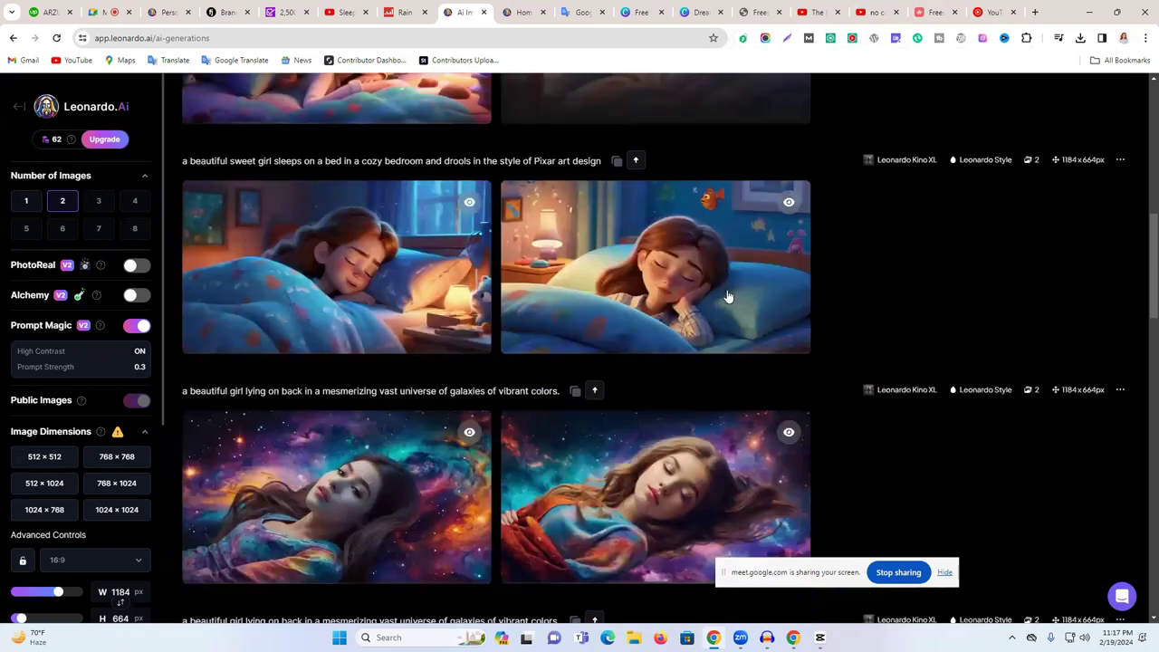
{"action": "scroll", "coordinate": [969, 372], "scroll_direction": "up", "scroll_amount": 2}
{"action": "scroll", "coordinate": [969, 371], "scroll_direction": "up", "scroll_amount": 1}
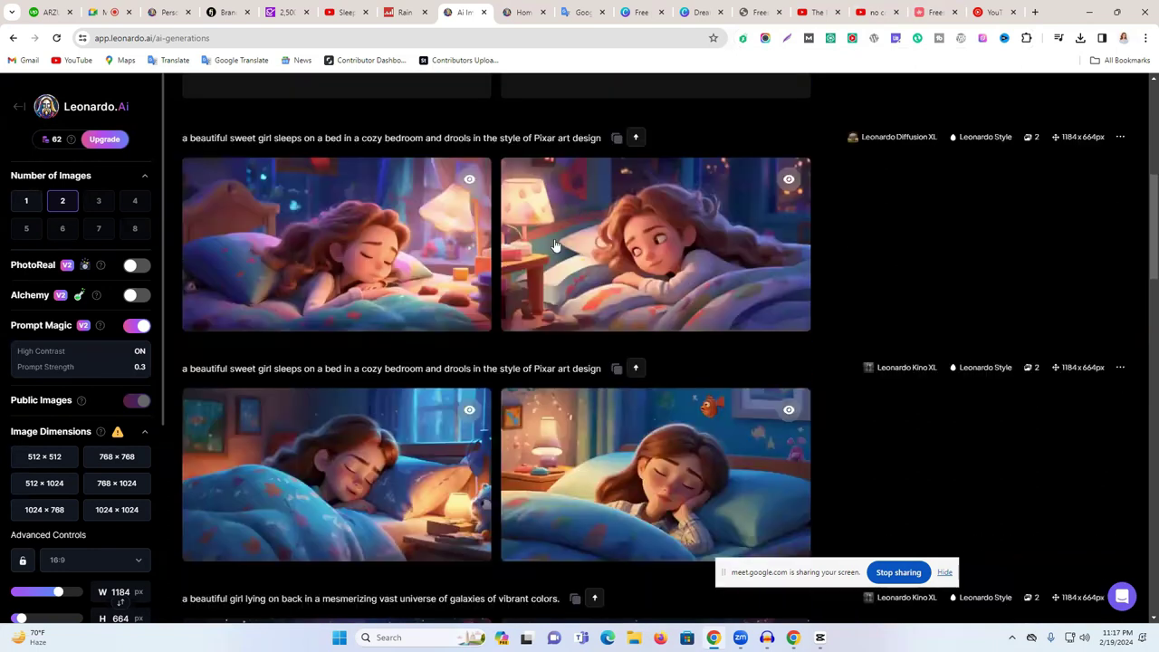
{"action": "scroll", "coordinate": [556, 246], "scroll_direction": "up", "scroll_amount": 1}
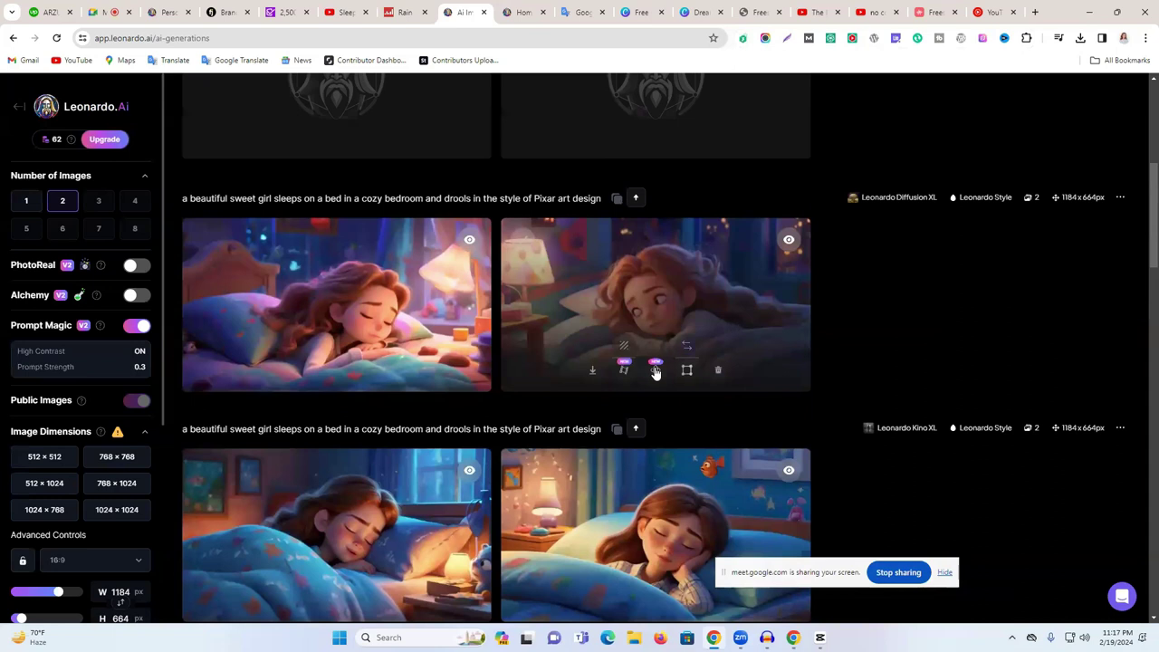
- Enlarge the image of the girl resting with eyes open beside the lamp and download it
{"action": "left_click", "coordinate": [671, 274]}
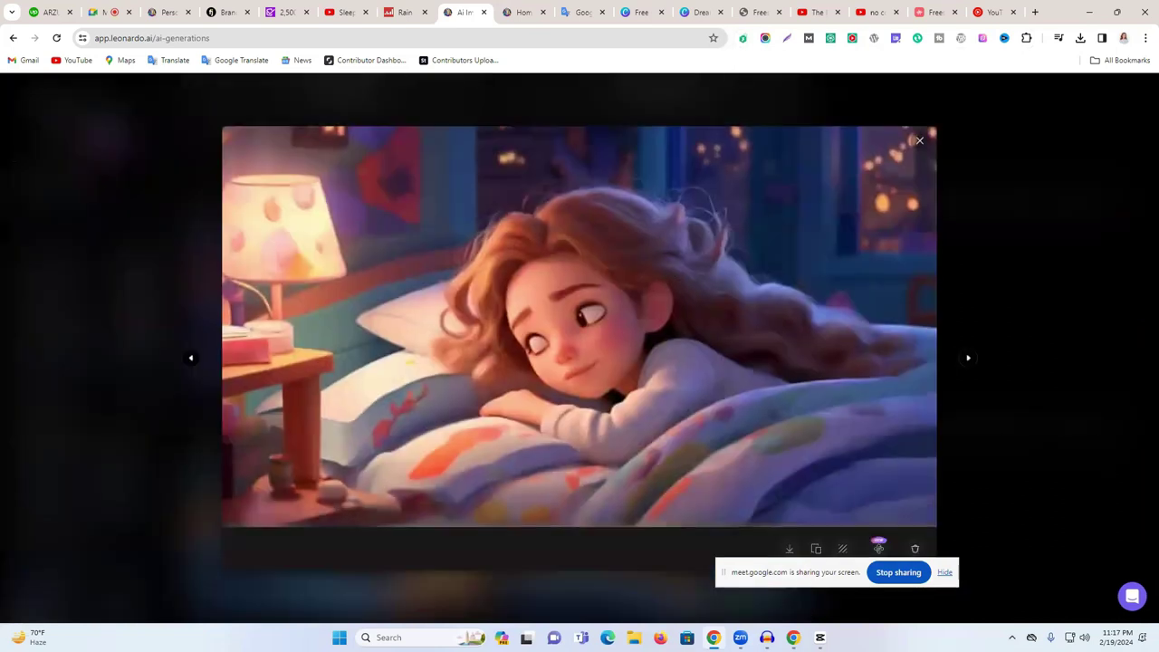
{"action": "left_click", "coordinate": [791, 550]}
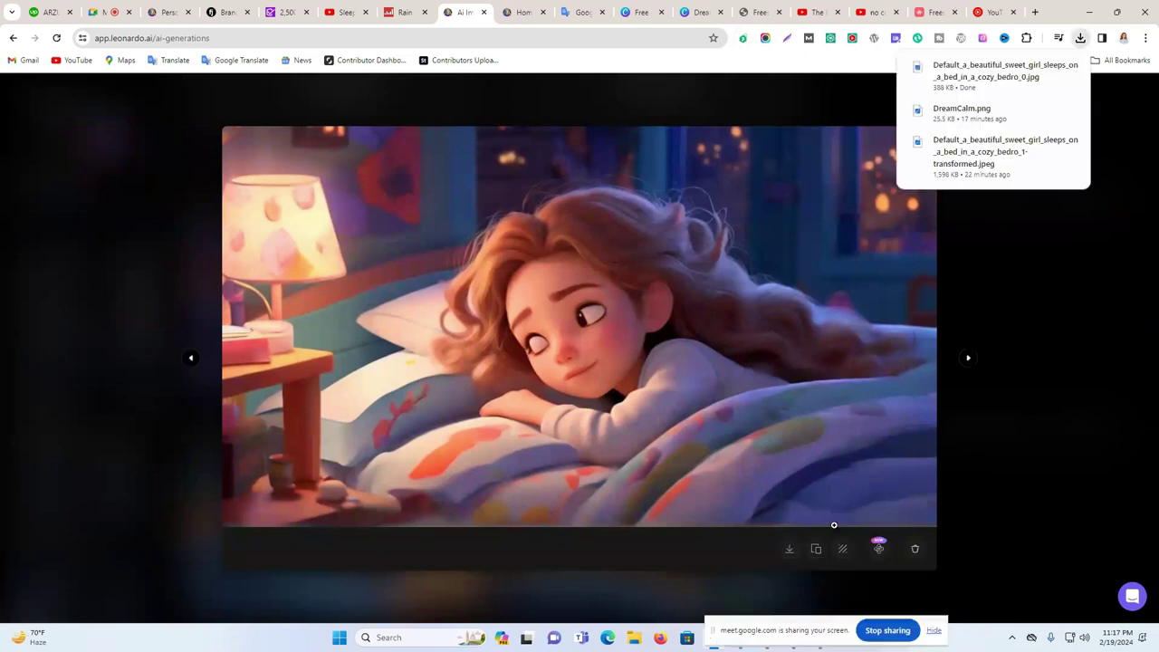
{"action": "left_click_drag", "start_coordinate": [777, 642], "coordinate": [831, 408]}
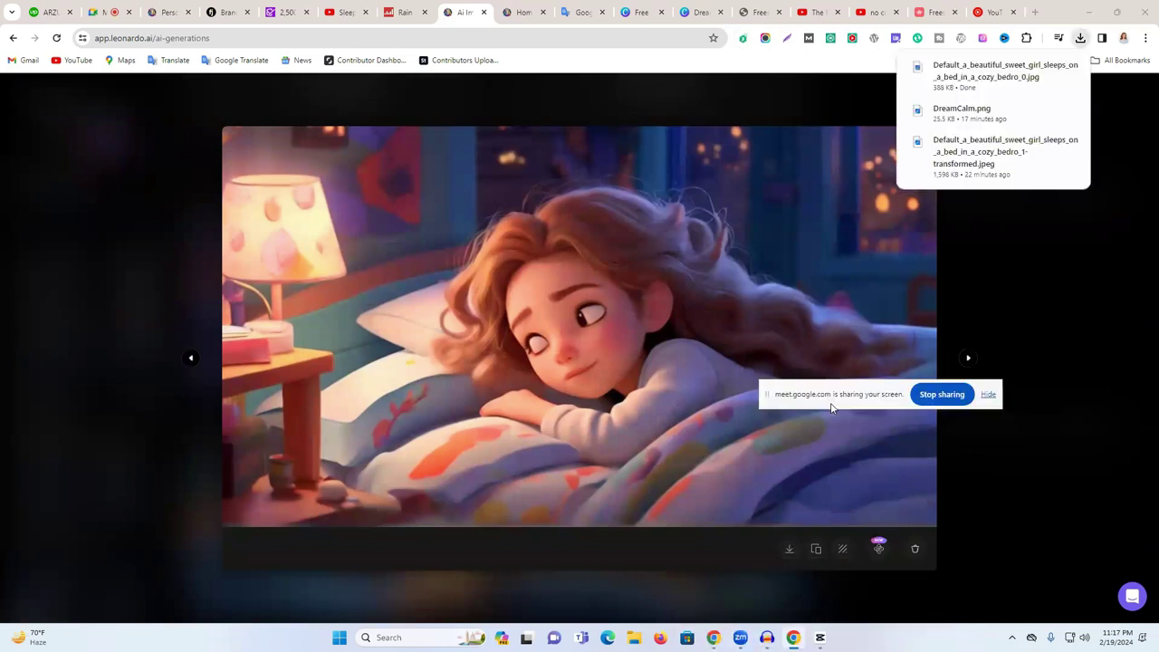
- Search the web for an online image upscaler and open Upscale.media
{"action": "key", "text": "ctrl+t"}
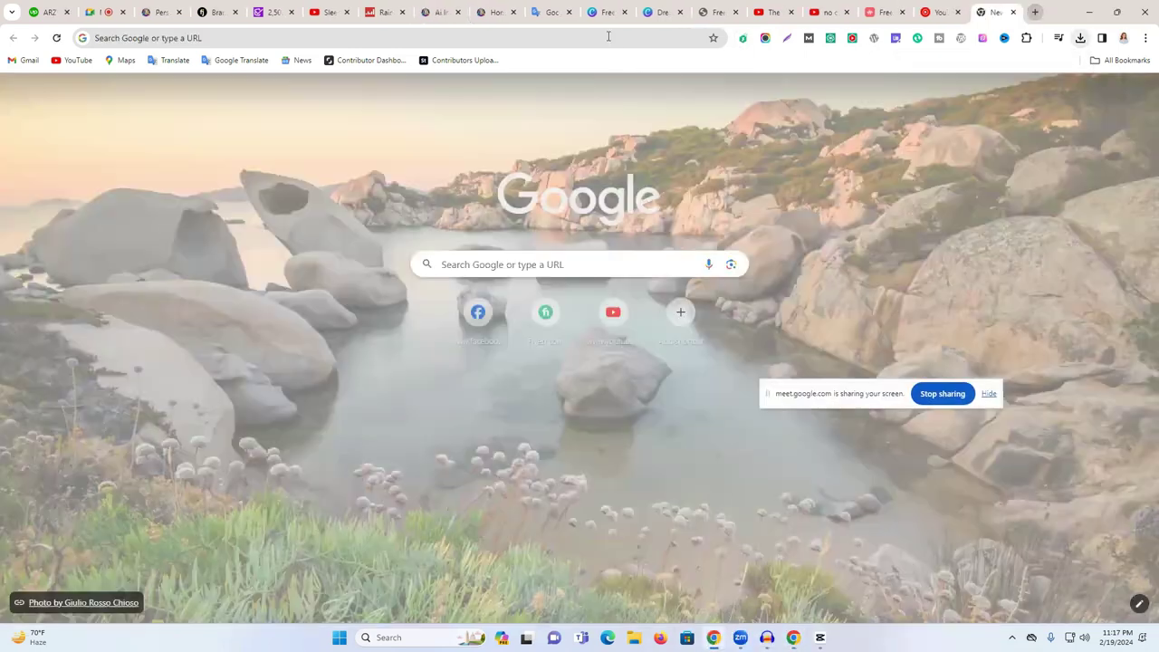
{"action": "left_click", "coordinate": [608, 36]}
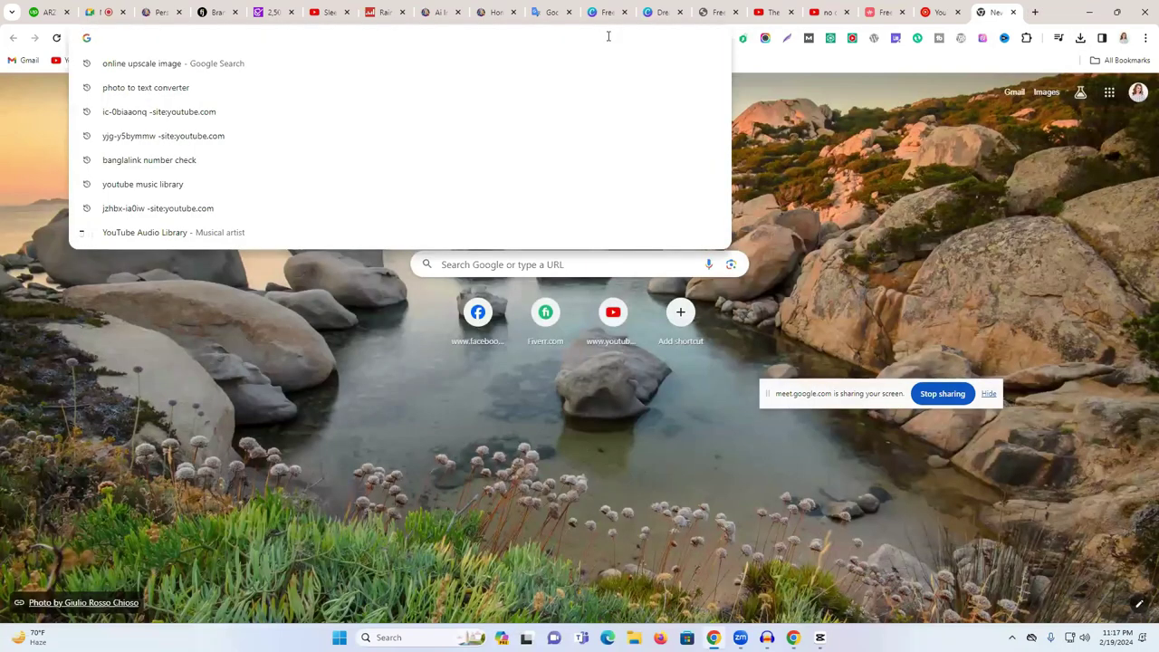
{"action": "type", "text": "on"}
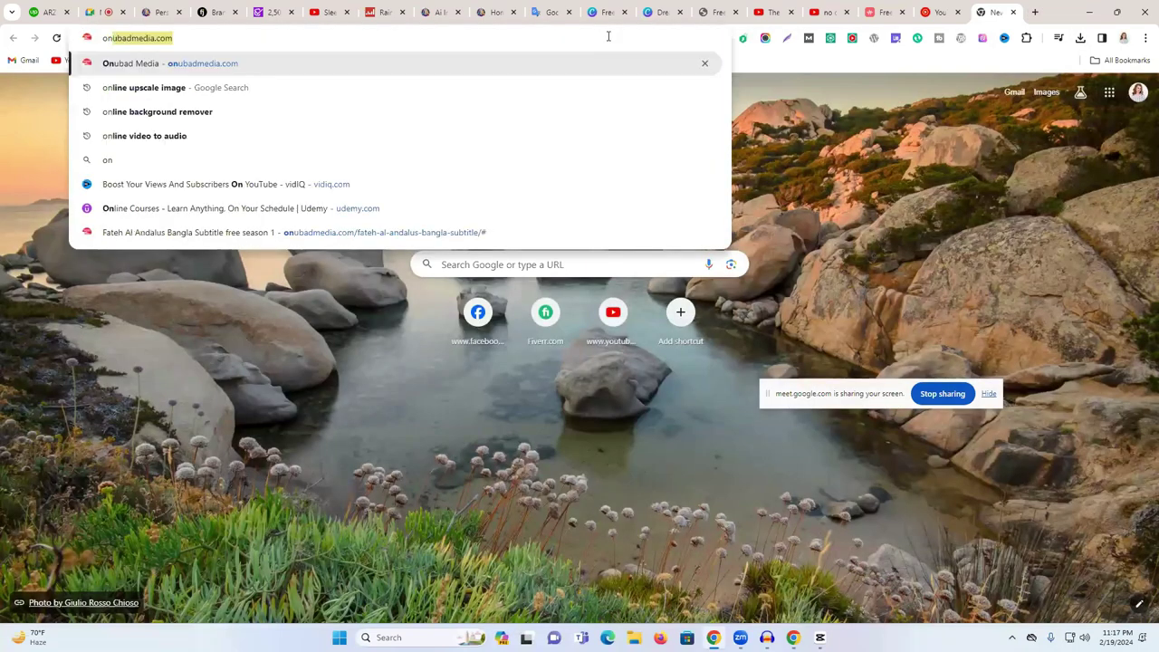
{"action": "left_click", "coordinate": [259, 91]}
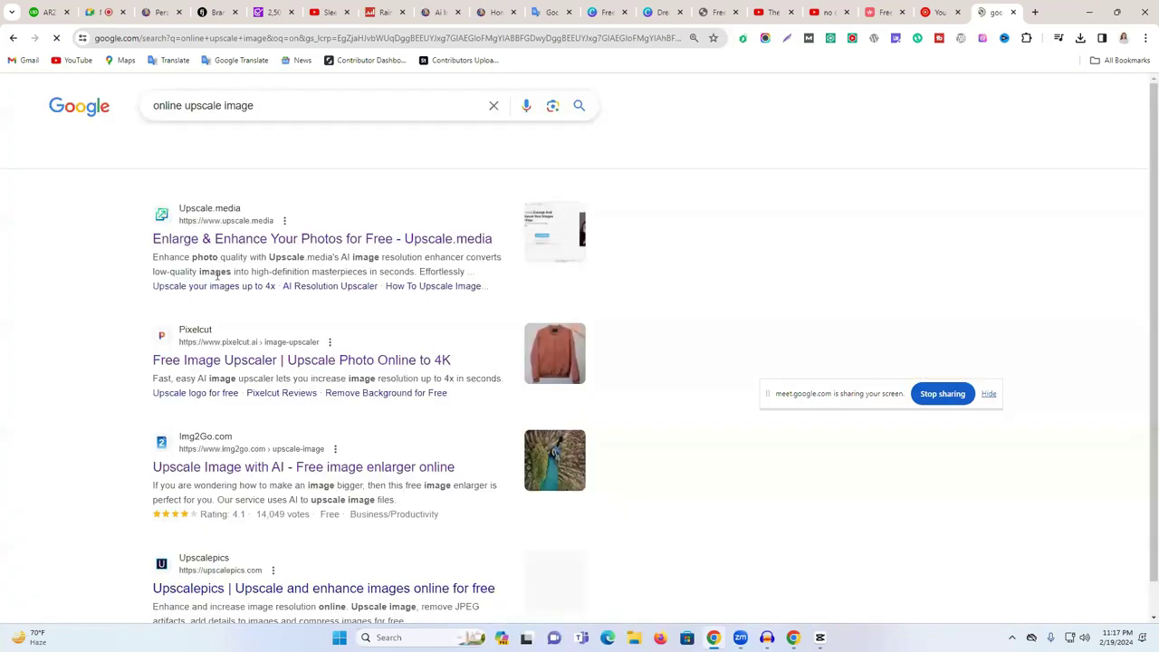
{"action": "left_click", "coordinate": [223, 239]}
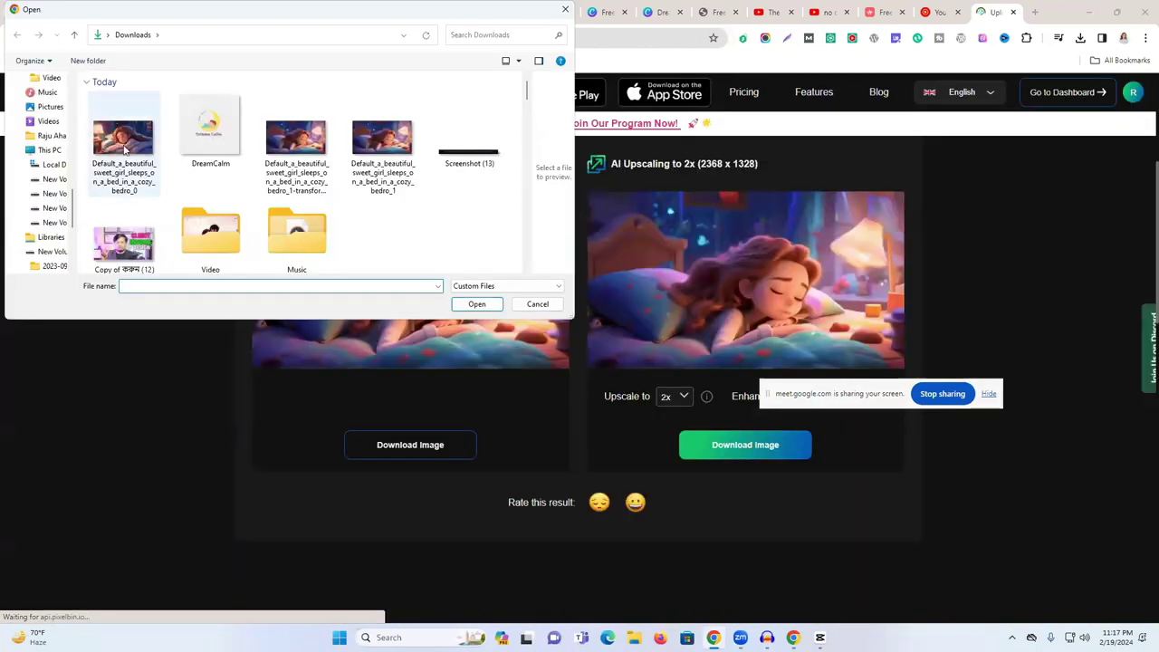
- Upload the downloaded sleeping-girl jpg to get its 2x upscale at 2368 × 1328
{"action": "left_click", "coordinate": [123, 148]}
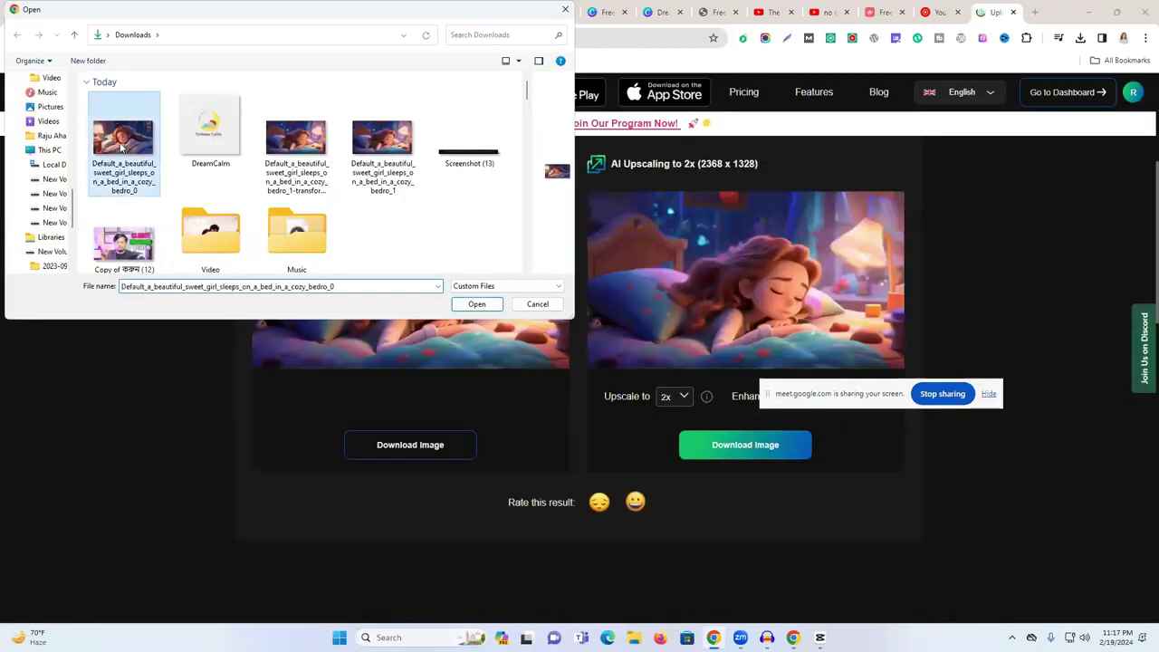
{"action": "left_click", "coordinate": [478, 308]}
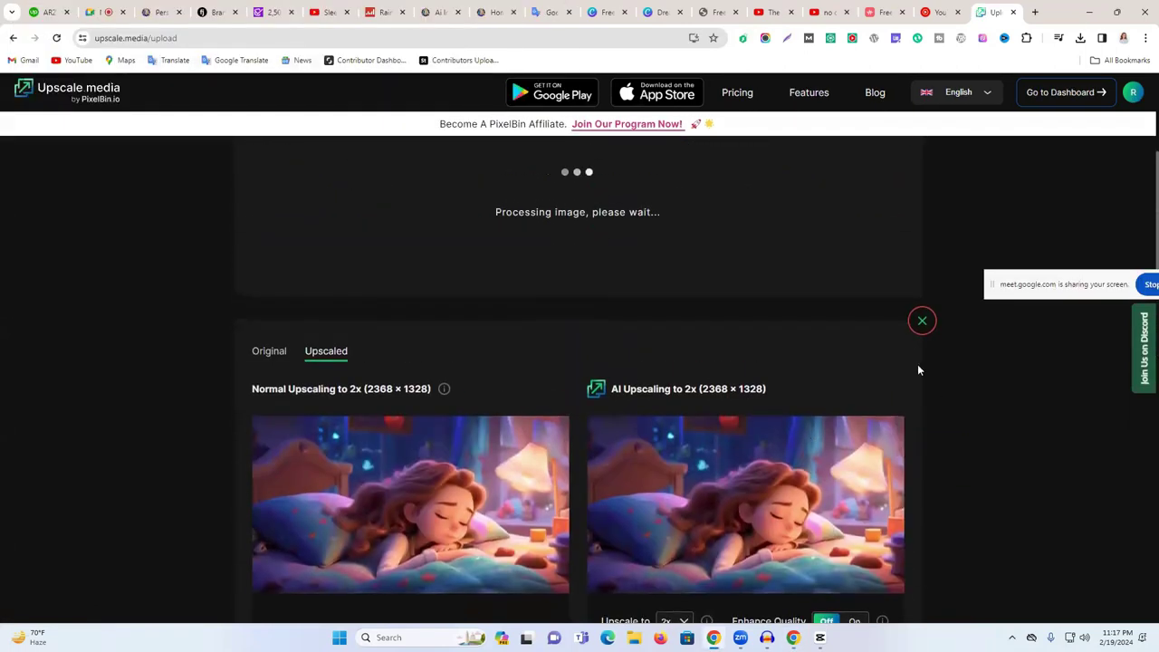
{"action": "left_click", "coordinate": [921, 322]}
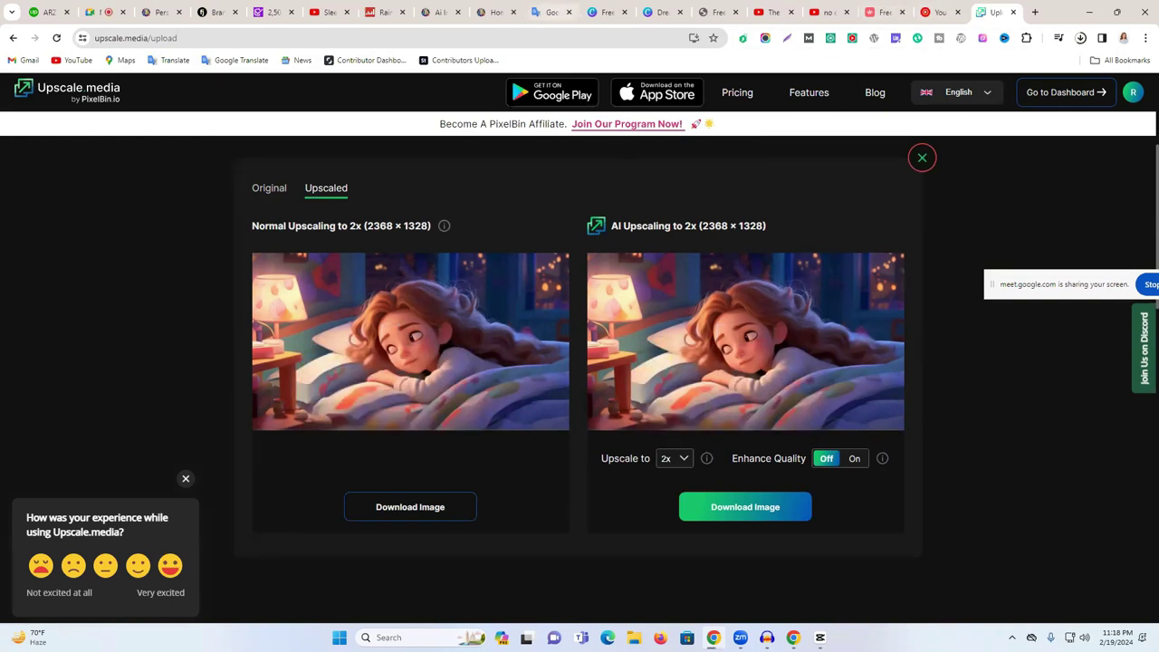
{"action": "key", "text": "alt+Tab"}
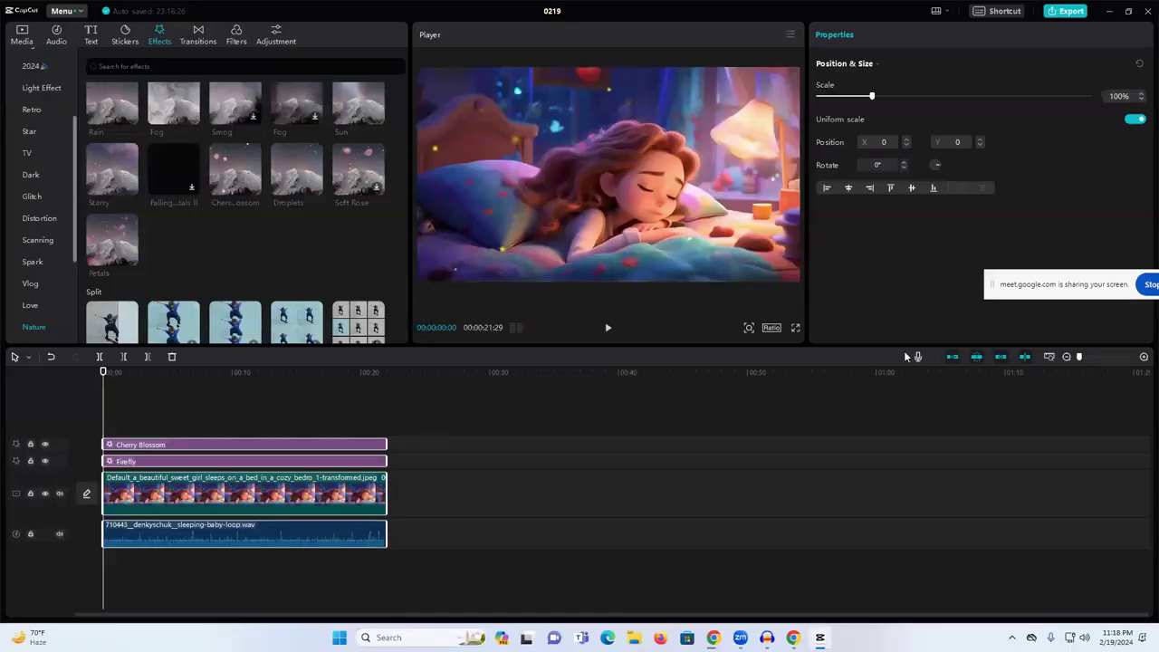
- Import the eyes-open sleeping-girl jpg from Downloads and drop it on the timeline after the first clip
{"action": "left_click", "coordinate": [21, 36]}
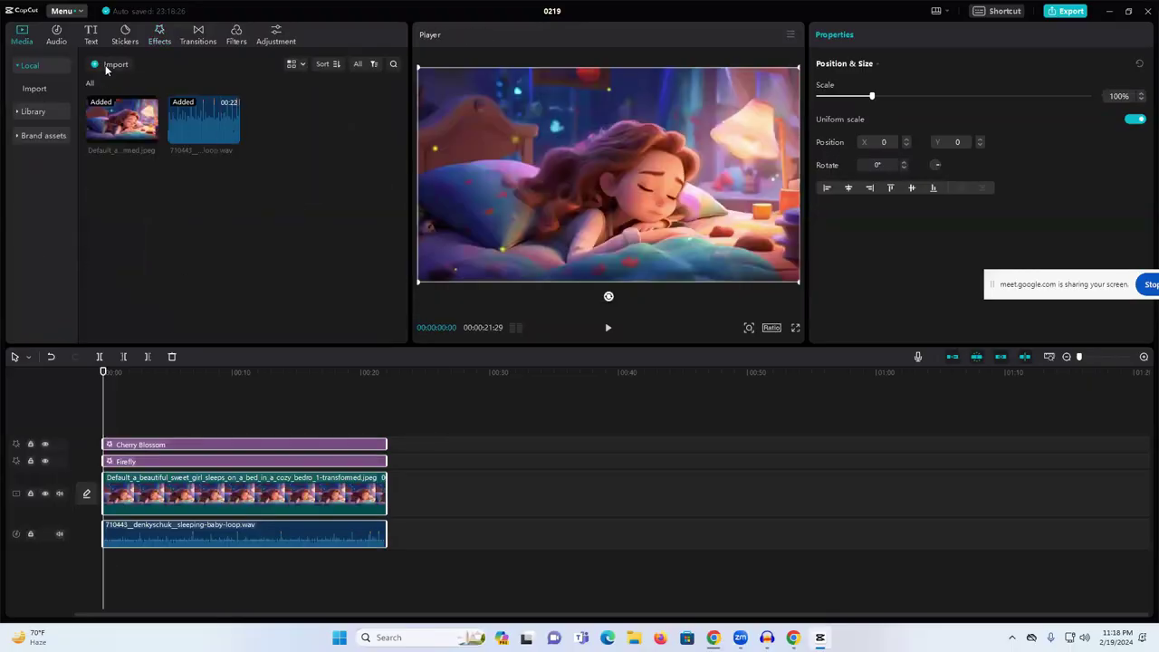
{"action": "left_click", "coordinate": [109, 65]}
{"action": "left_click", "coordinate": [78, 35]}
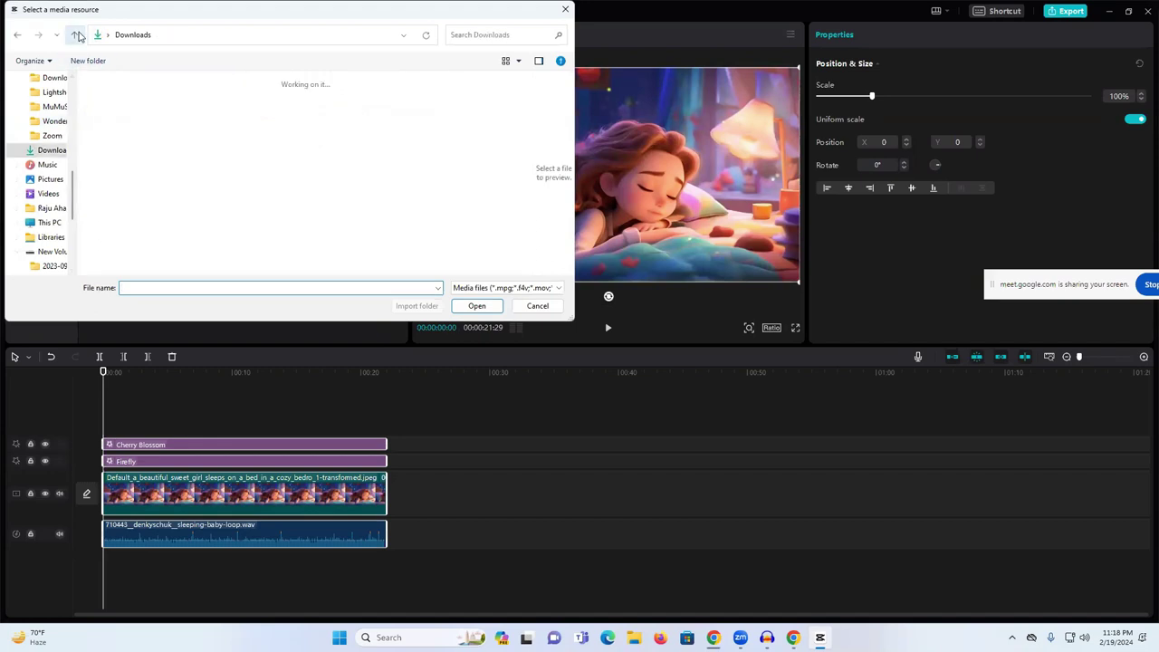
{"action": "left_click", "coordinate": [125, 125]}
{"action": "left_click", "coordinate": [477, 306]}
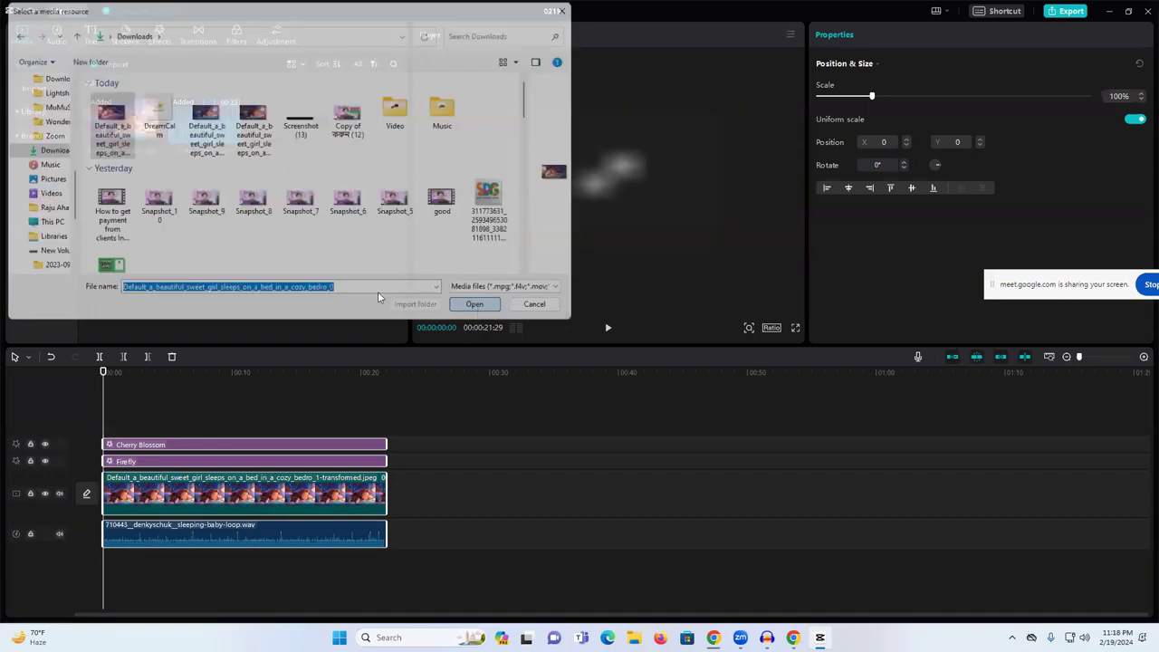
{"action": "left_click_drag", "start_coordinate": [285, 122], "coordinate": [833, 497]}
{"action": "left_click", "coordinate": [293, 529]}
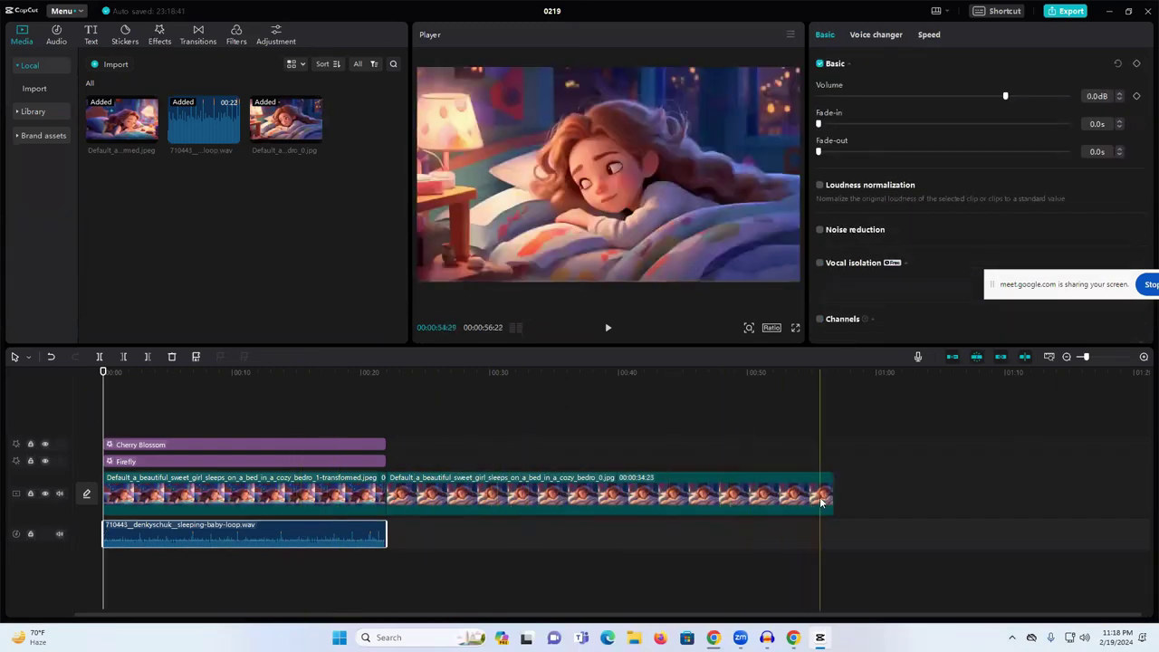
{"action": "left_click", "coordinate": [833, 495]}
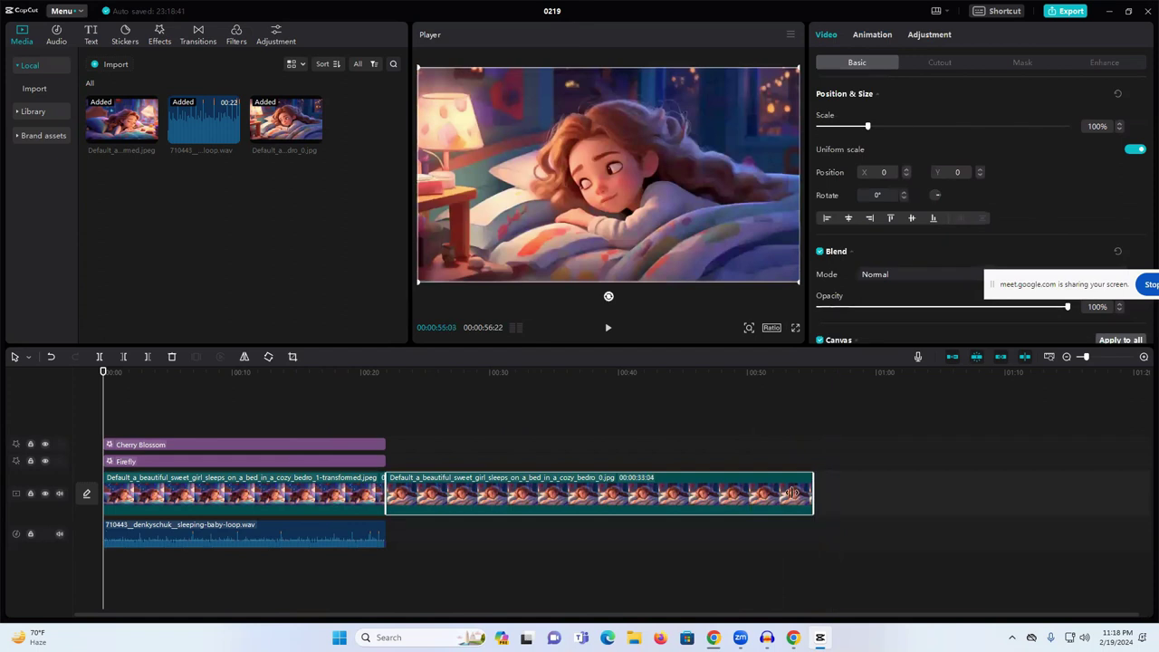
- Drag the Firefly and Cherry Blossom effect clips out to the end of the second image clip
{"action": "left_click", "coordinate": [367, 462]}
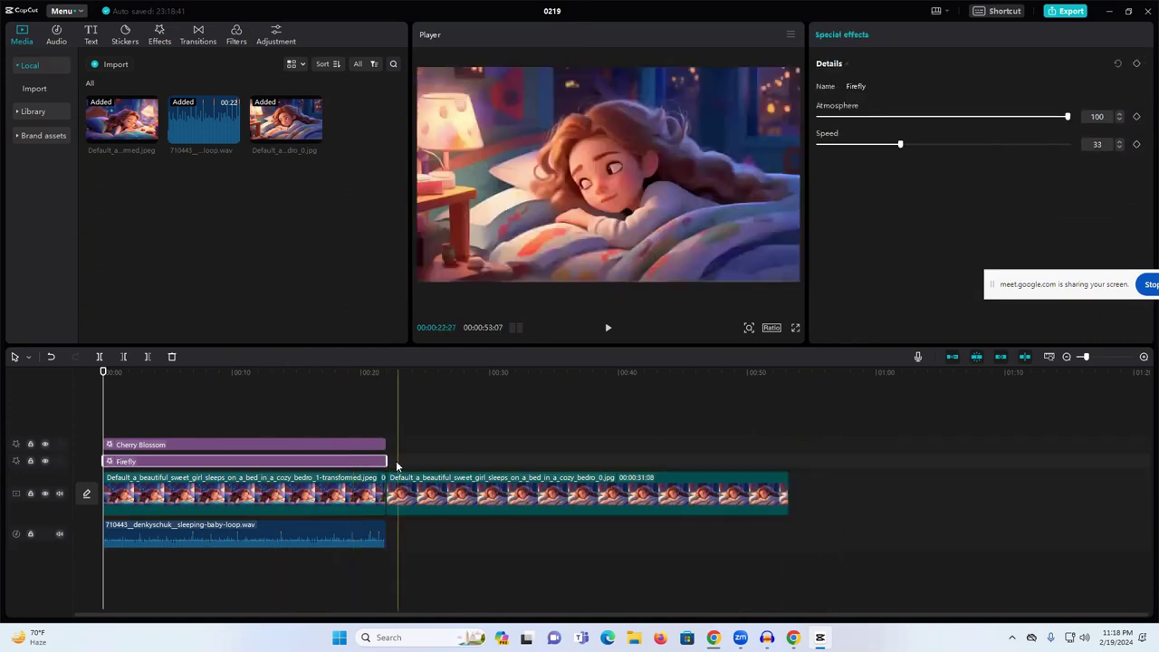
{"action": "left_click_drag", "start_coordinate": [391, 460], "coordinate": [790, 462]}
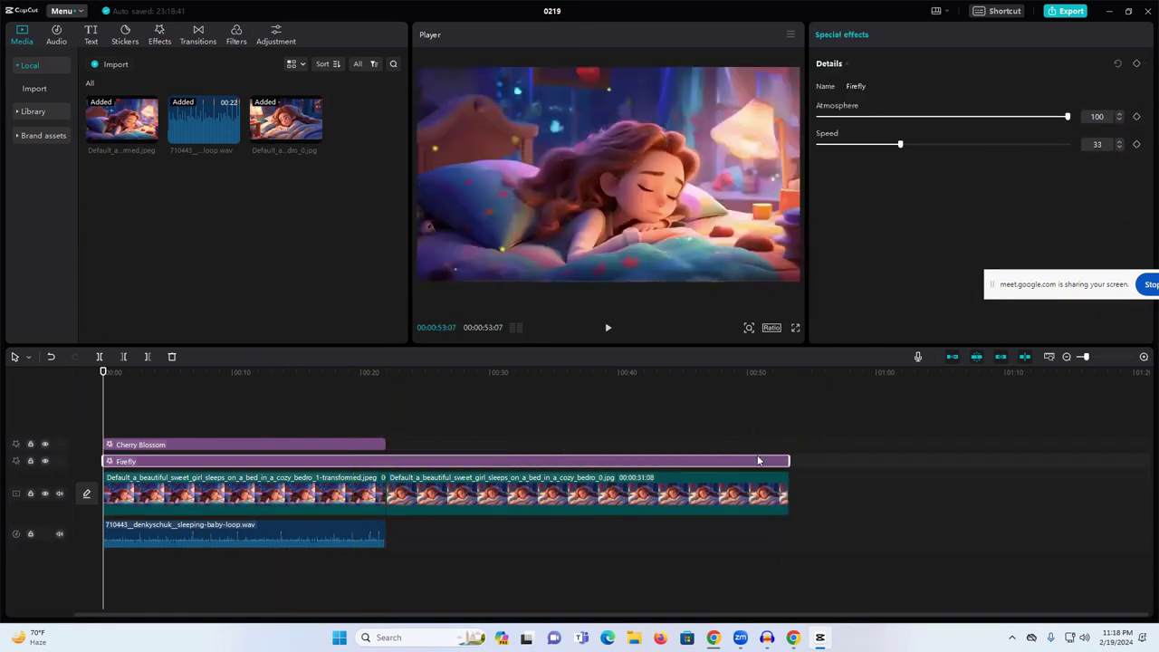
{"action": "left_click_drag", "start_coordinate": [384, 443], "coordinate": [787, 440]}
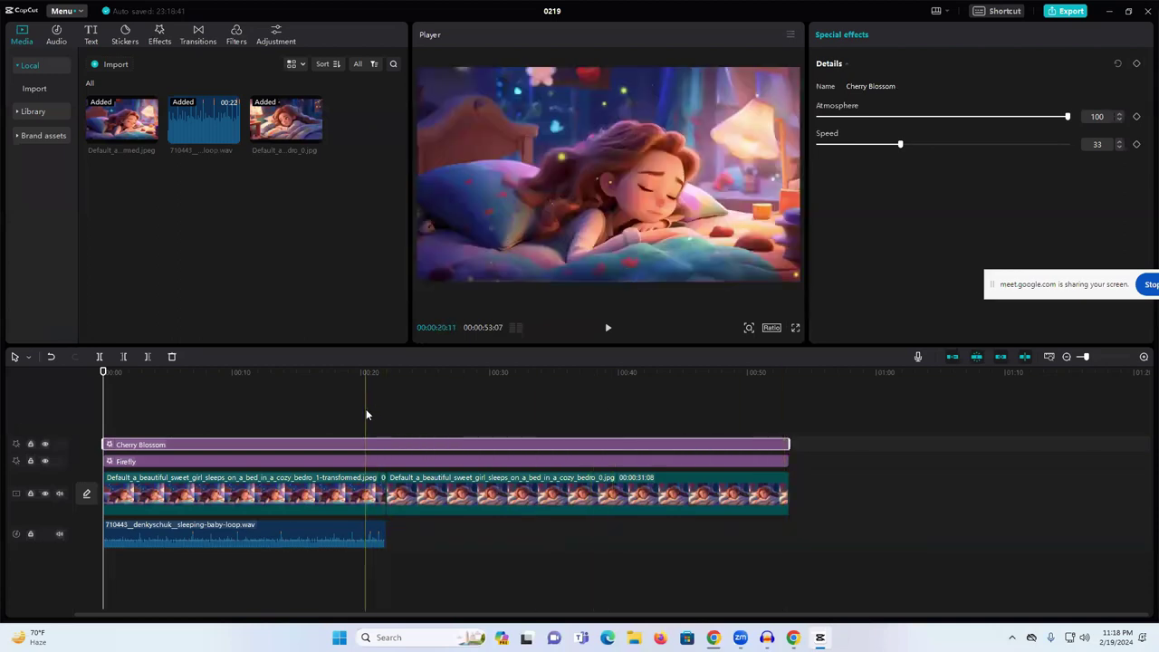
{"action": "left_click", "coordinate": [381, 498]}
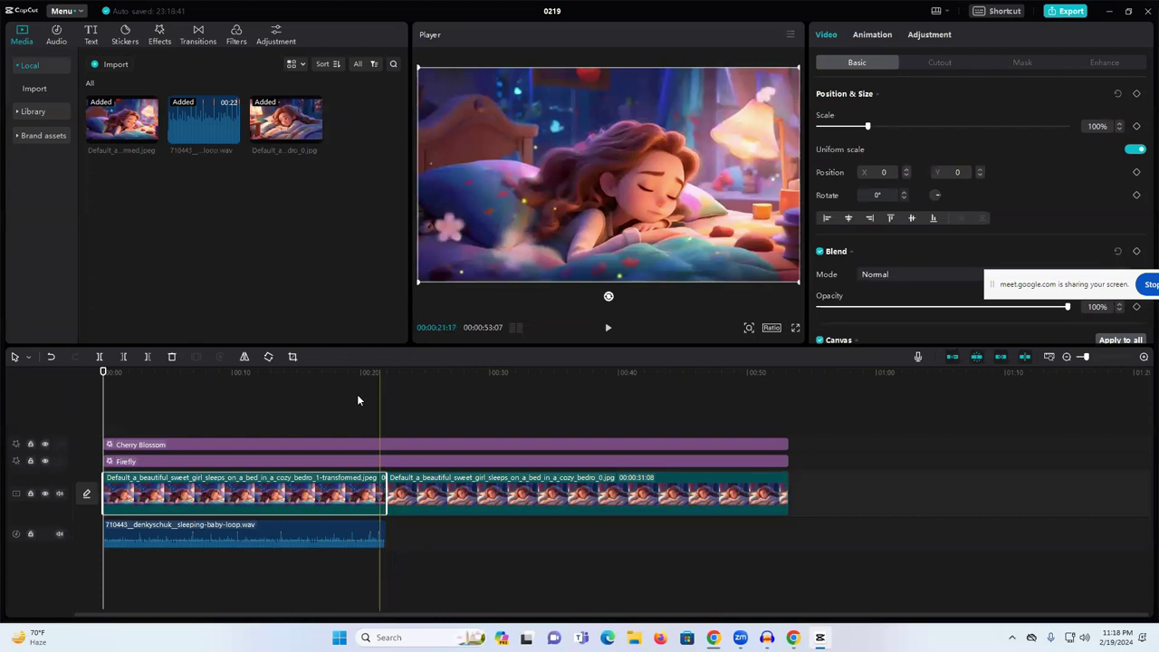
- Preview the Infinite II transition and browse the Camera, Blur, Light Effect, Glitch and Split sets
{"action": "left_click", "coordinate": [235, 40]}
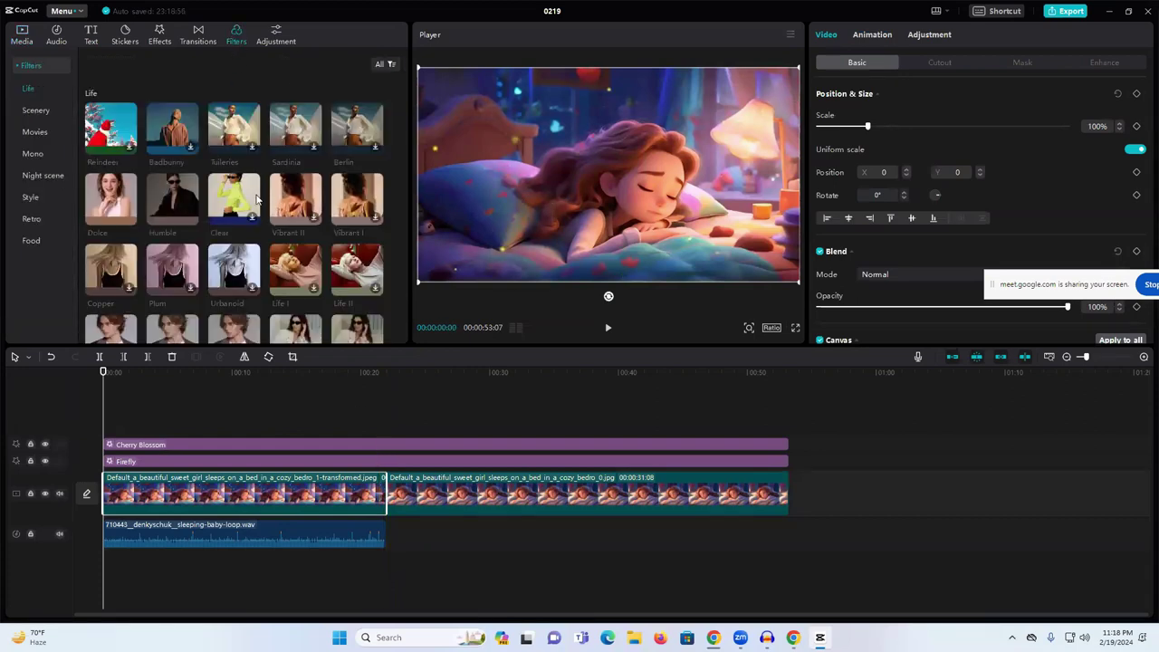
{"action": "left_click", "coordinate": [198, 40]}
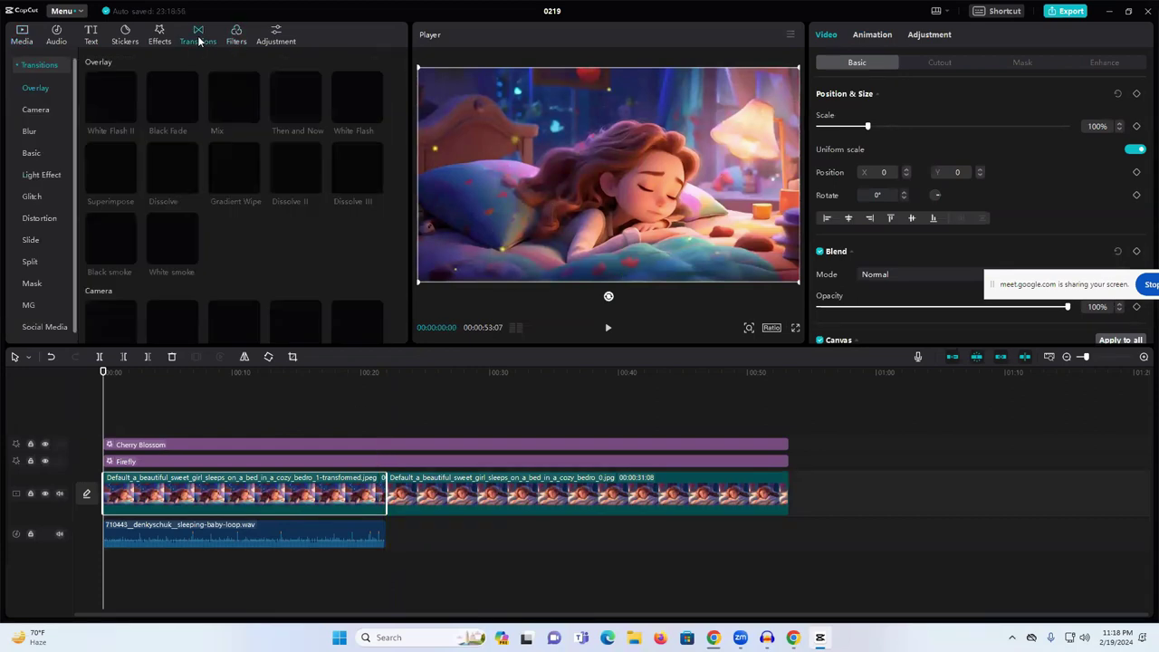
{"action": "scroll", "coordinate": [244, 204], "scroll_direction": "down", "scroll_amount": 5}
{"action": "left_click", "coordinate": [231, 269]}
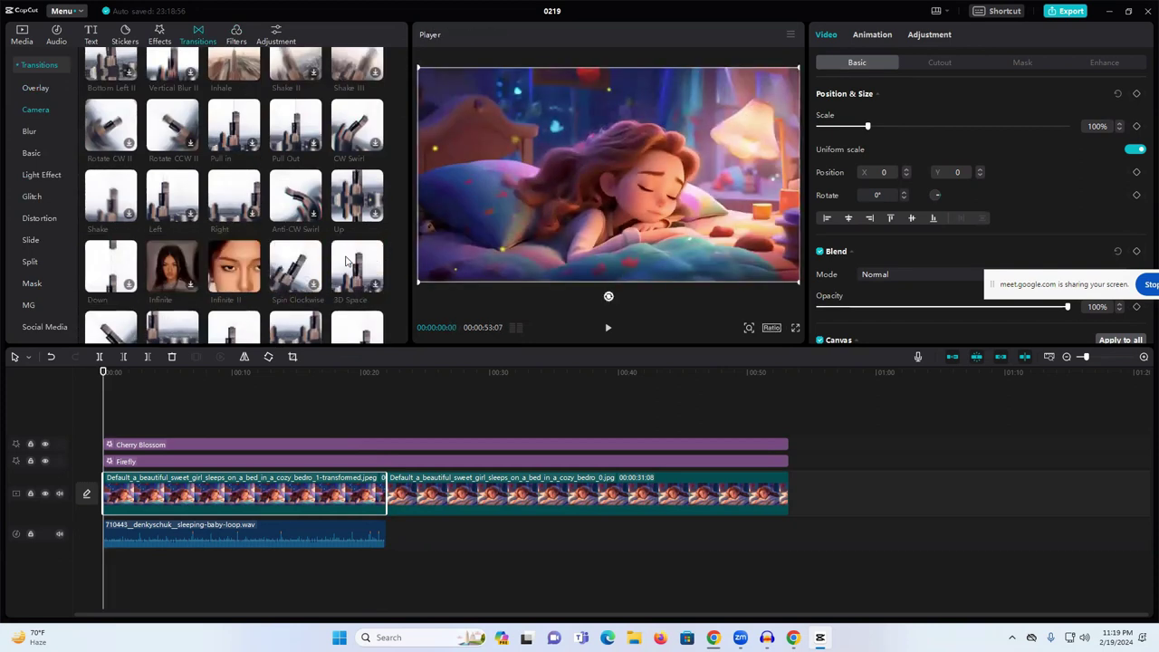
{"action": "scroll", "coordinate": [307, 237], "scroll_direction": "down", "scroll_amount": 2}
{"action": "scroll", "coordinate": [229, 188], "scroll_direction": "down", "scroll_amount": 5}
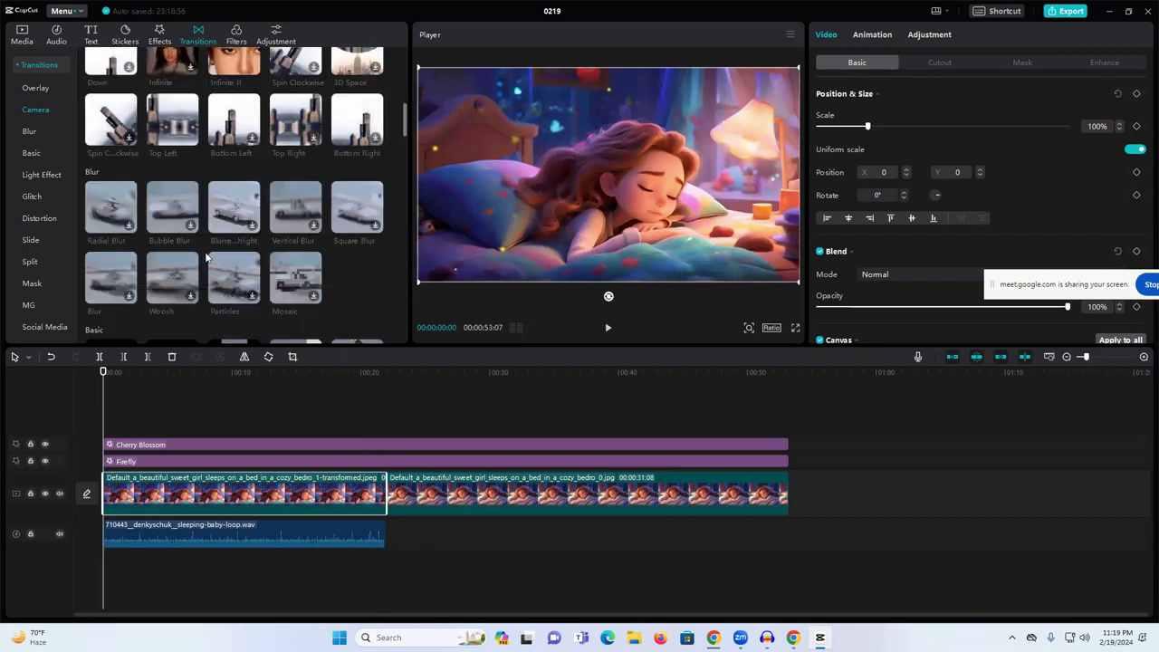
{"action": "scroll", "coordinate": [195, 168], "scroll_direction": "down", "scroll_amount": 2}
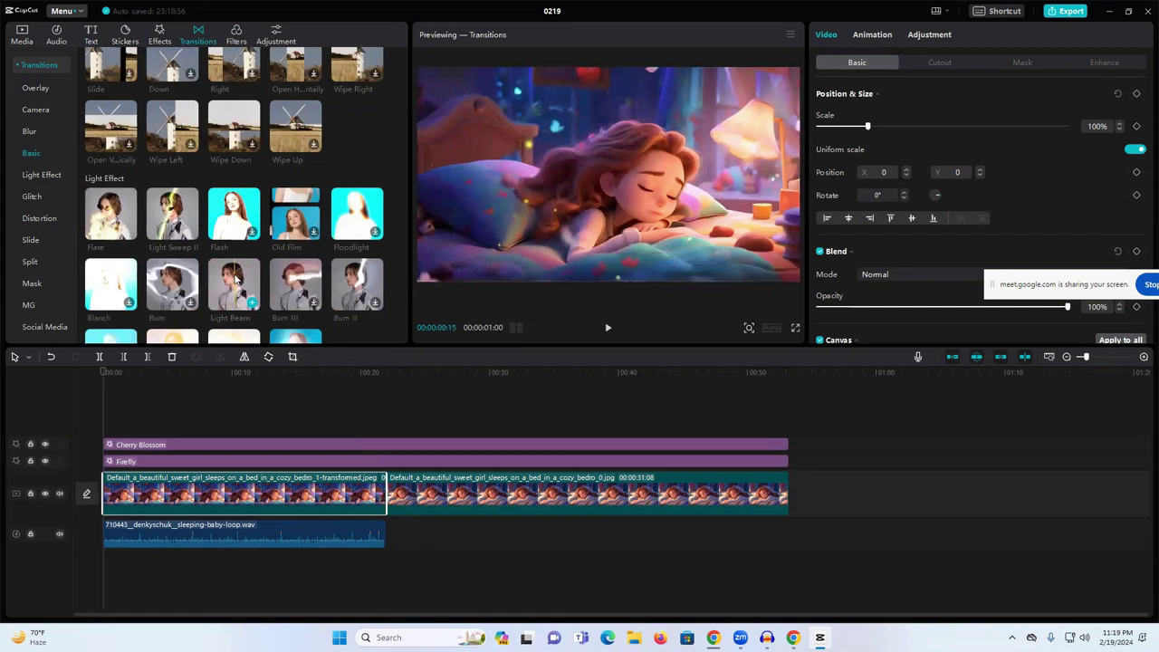
{"action": "scroll", "coordinate": [237, 286], "scroll_direction": "down", "scroll_amount": 2}
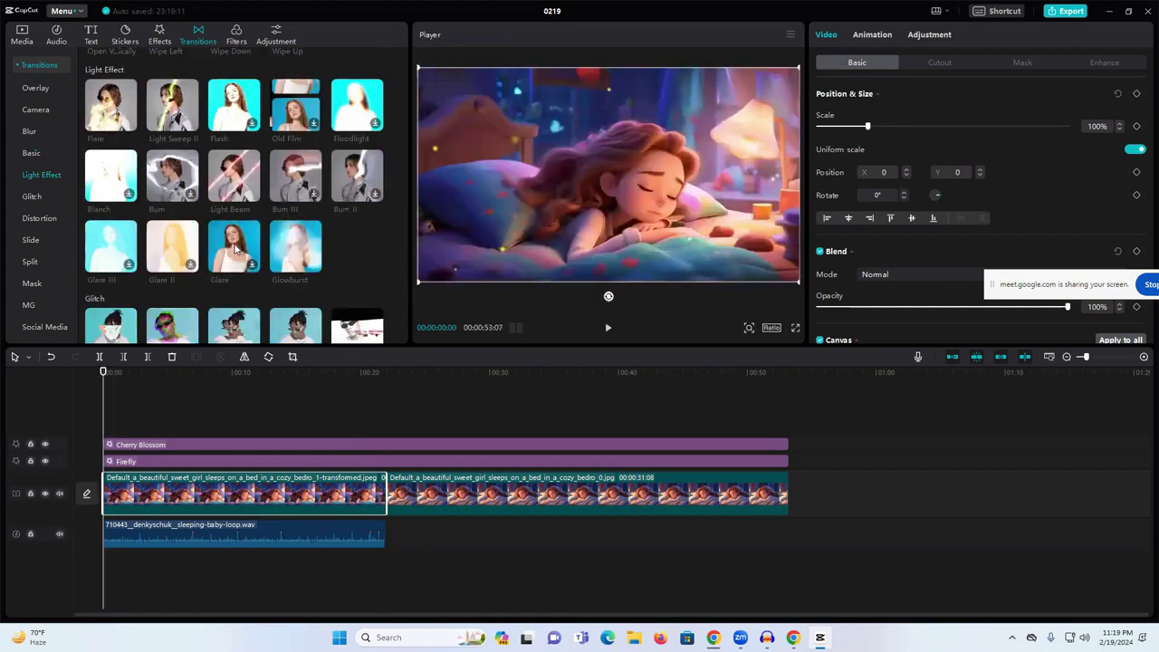
{"action": "scroll", "coordinate": [104, 252], "scroll_direction": "down", "scroll_amount": 3}
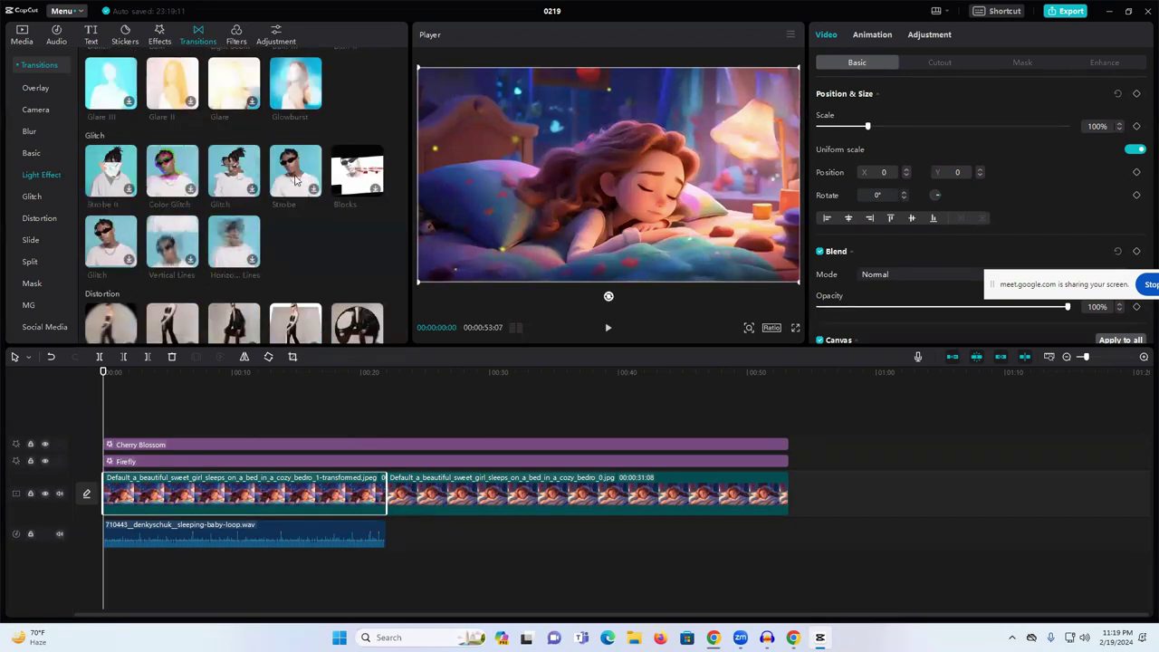
{"action": "scroll", "coordinate": [290, 222], "scroll_direction": "down", "scroll_amount": 5}
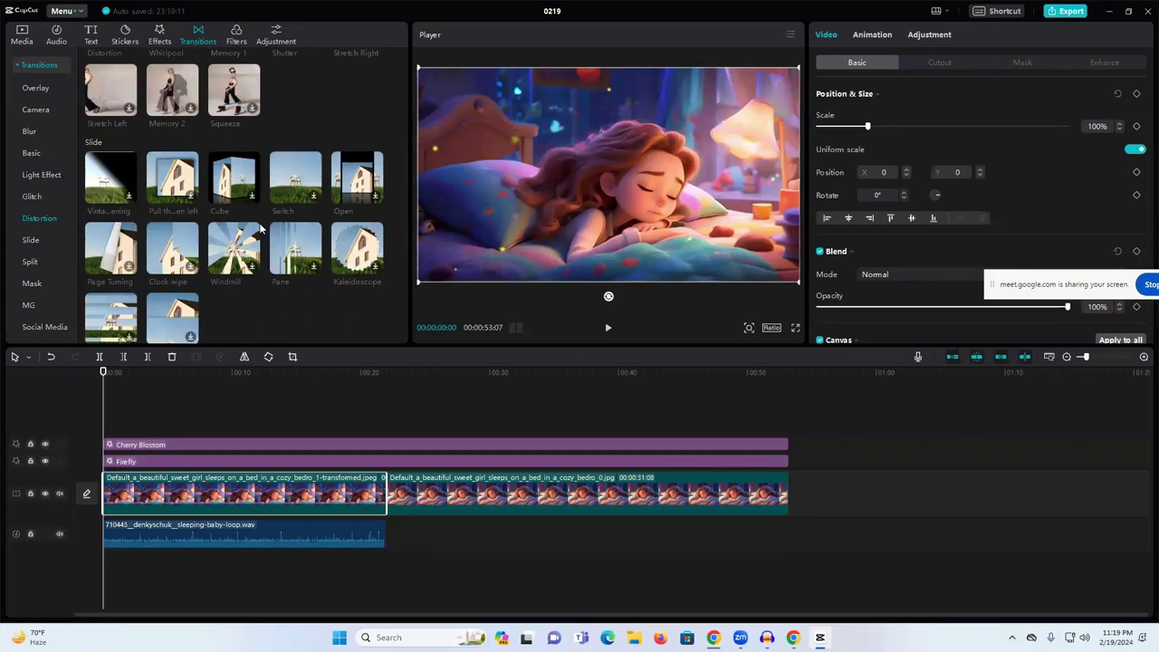
{"action": "scroll", "coordinate": [260, 231], "scroll_direction": "down", "scroll_amount": 2}
{"action": "scroll", "coordinate": [250, 244], "scroll_direction": "down", "scroll_amount": 2}
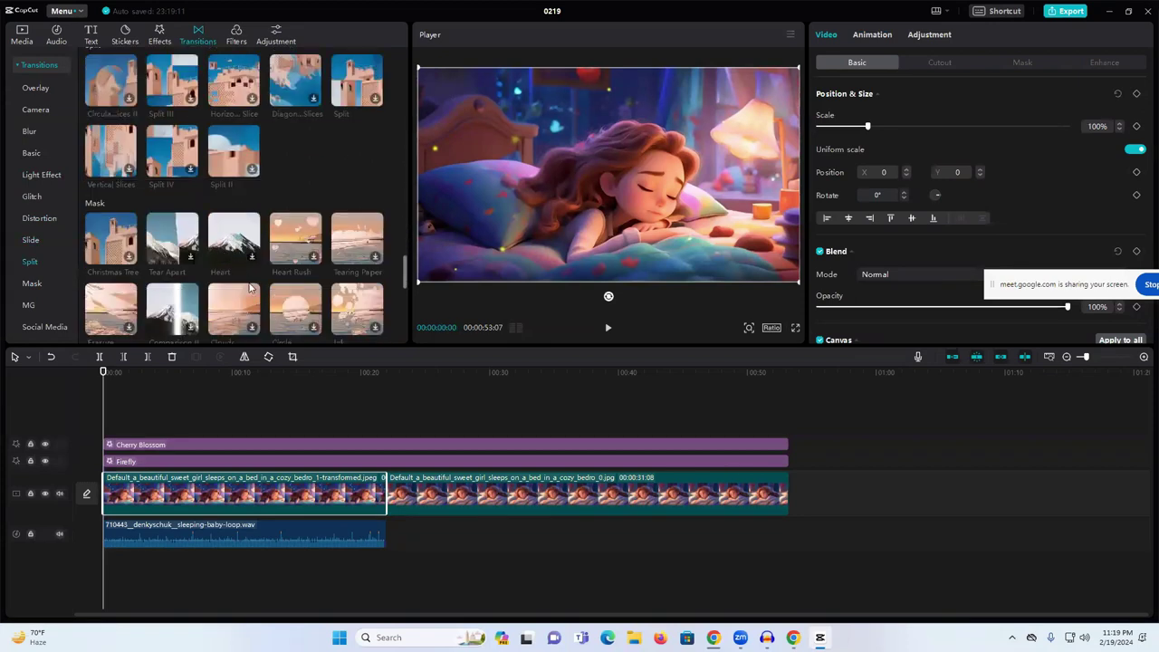
- Add an Overlay transition at the join of the two images, accepting duplicate frames, and play it
{"action": "left_click", "coordinate": [412, 528]}
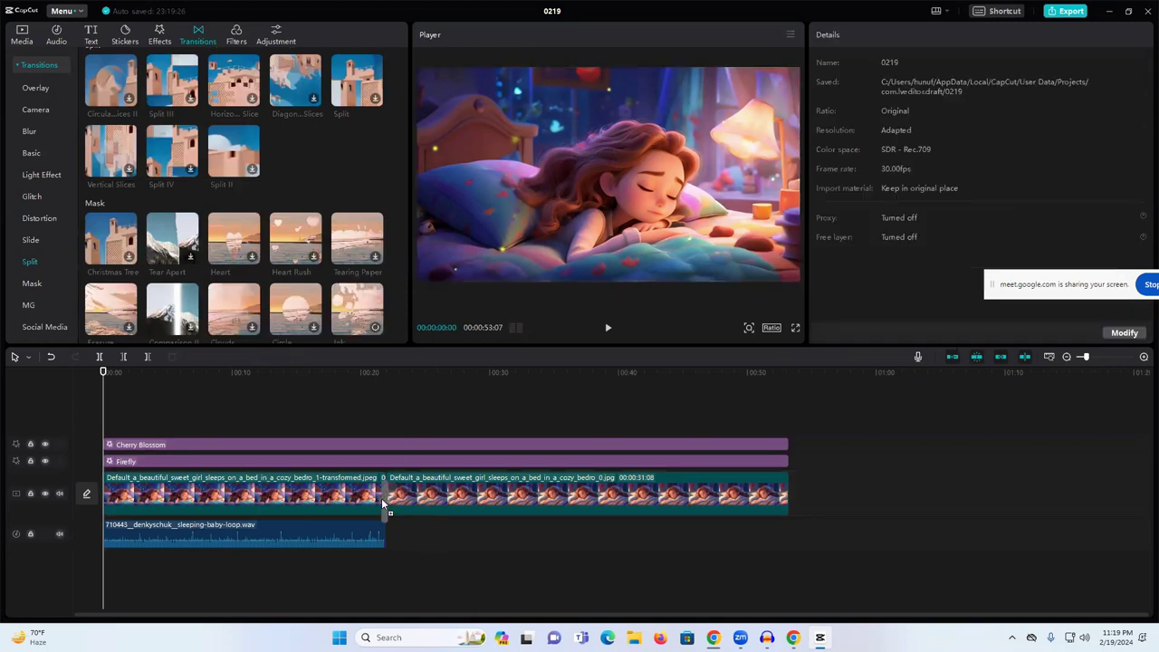
{"action": "left_click", "coordinate": [382, 495]}
{"action": "left_click", "coordinate": [652, 357]}
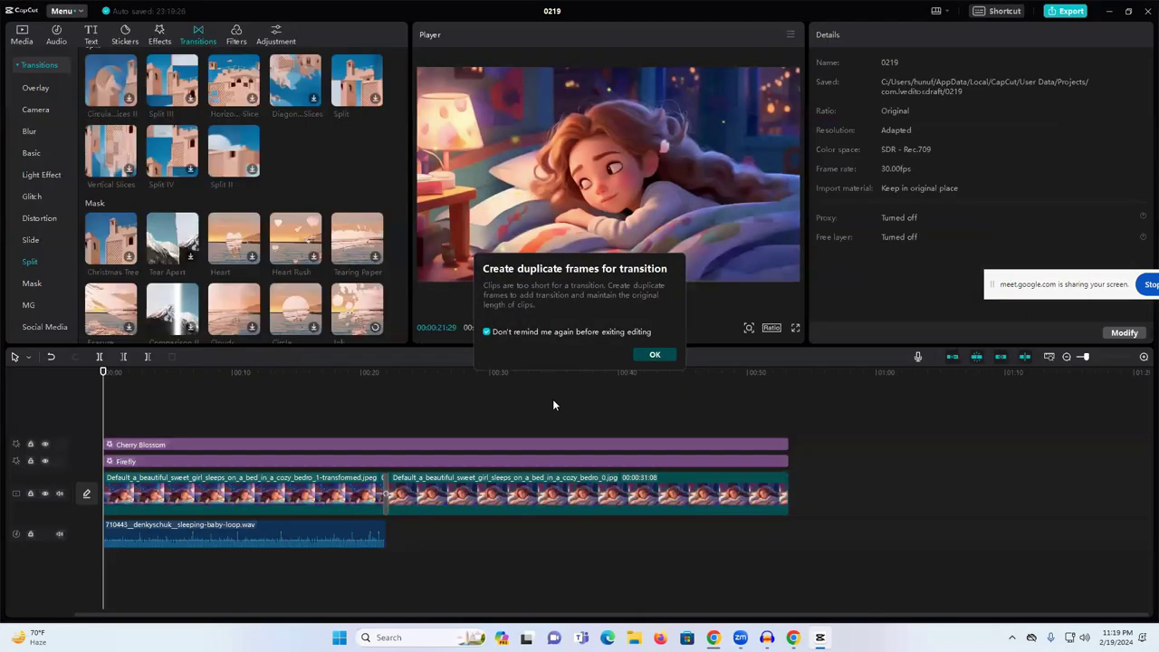
{"action": "left_click", "coordinate": [380, 371]}
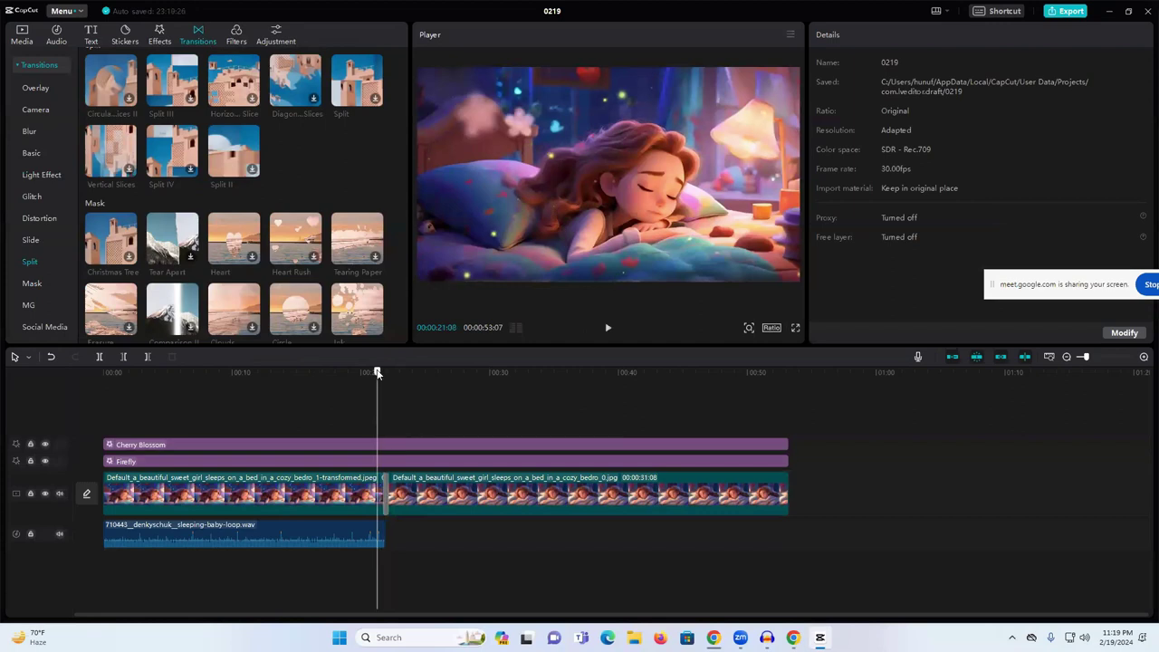
{"action": "left_click", "coordinate": [606, 330]}
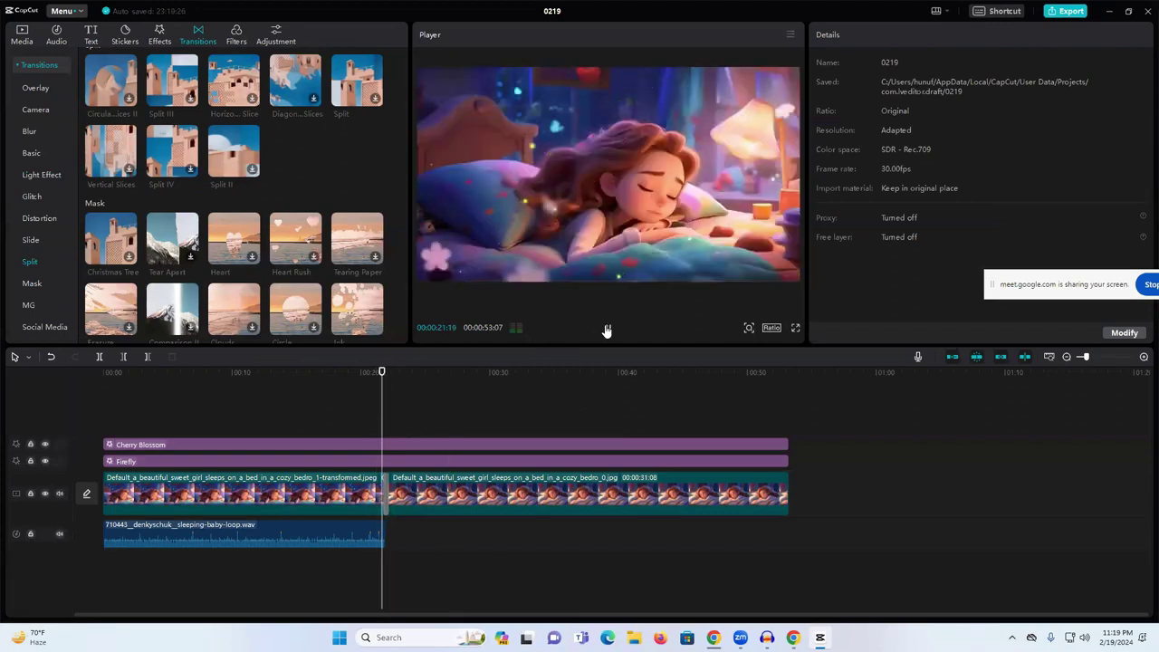
- Replay the transition several times from about 00:21 to check the blend between the images
{"action": "left_click", "coordinate": [369, 380]}
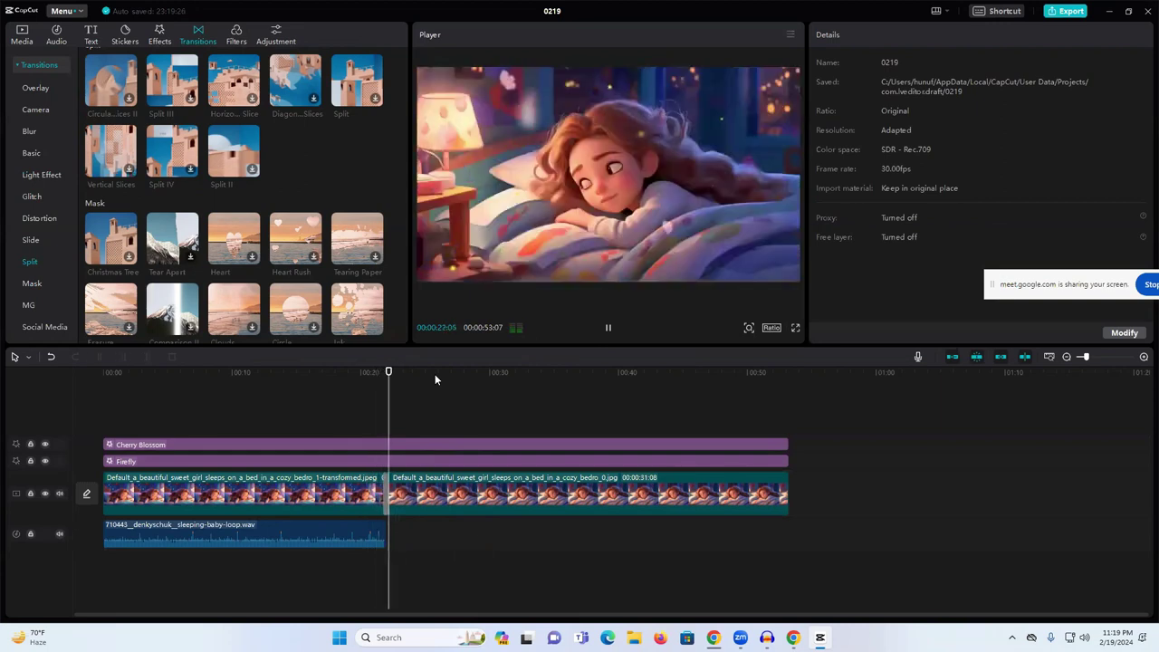
{"action": "scroll", "coordinate": [221, 289], "scroll_direction": "down", "scroll_amount": 2}
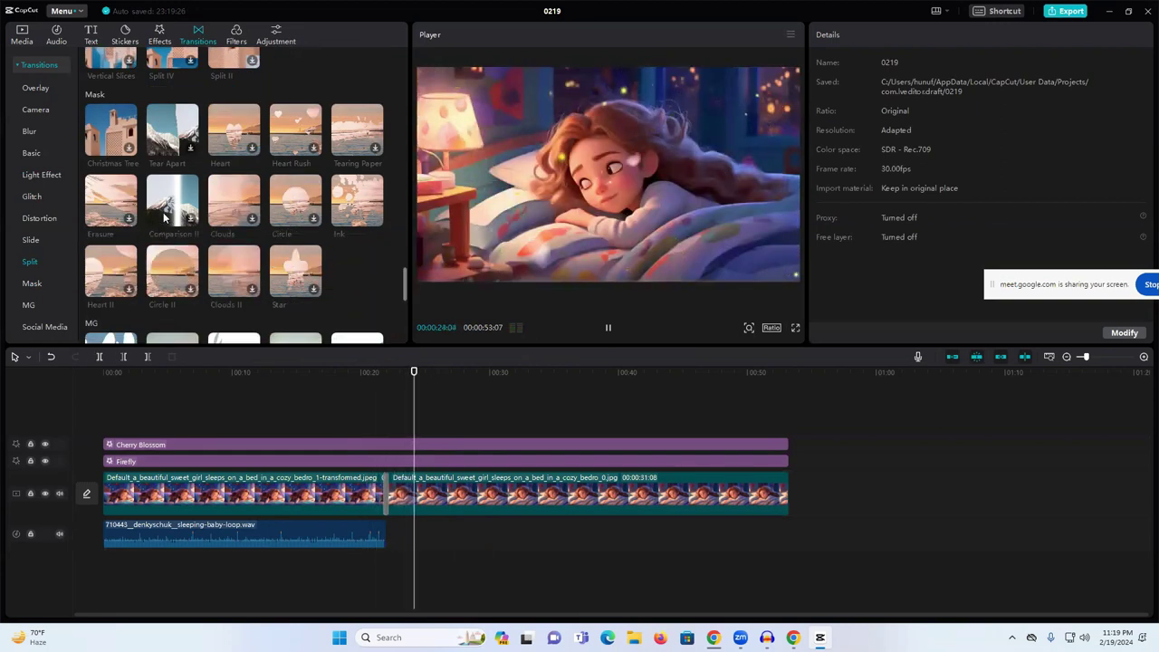
{"action": "key", "text": "space"}
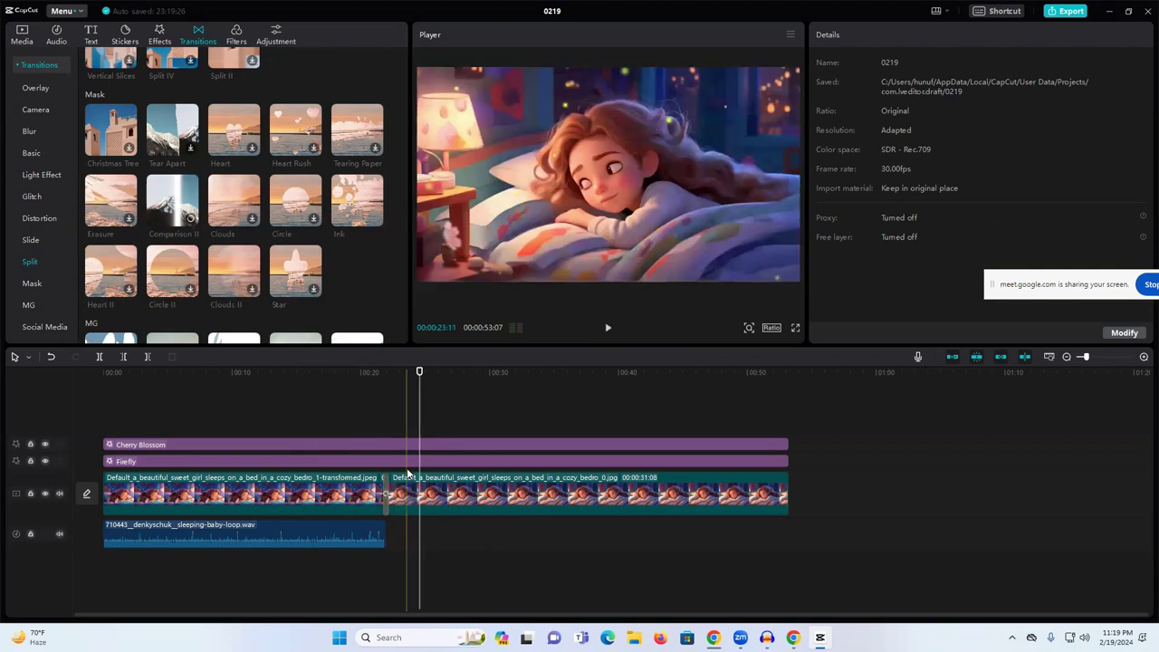
{"action": "left_click", "coordinate": [377, 372]}
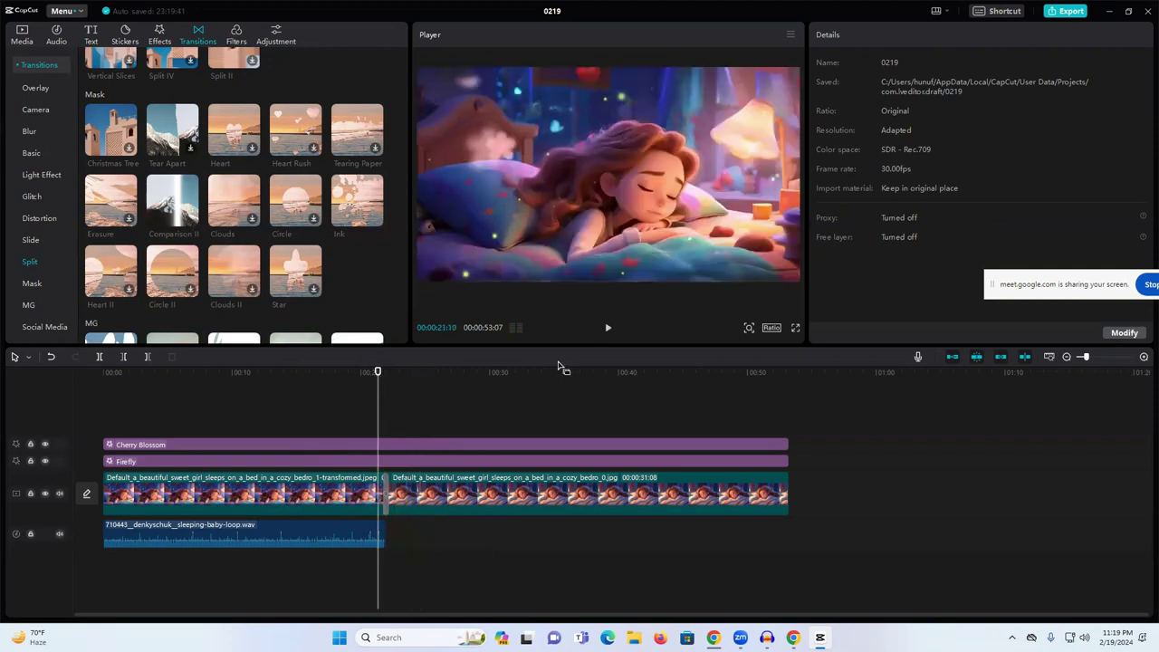
{"action": "key", "text": "space"}
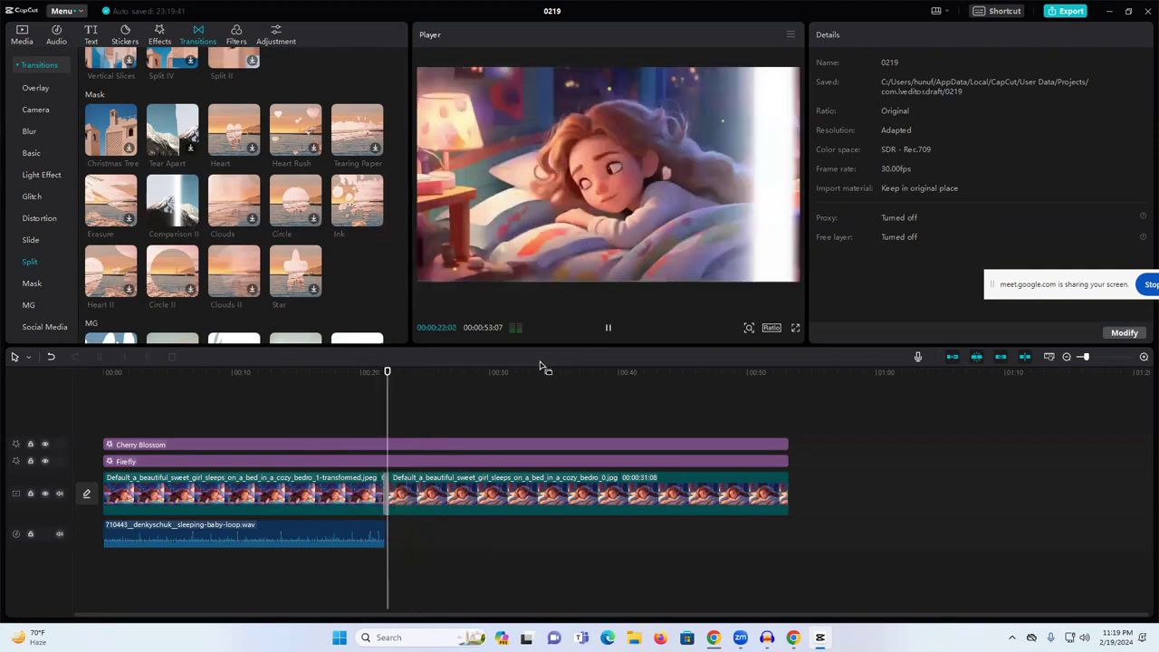
{"action": "scroll", "coordinate": [261, 221], "scroll_direction": "down", "scroll_amount": 4}
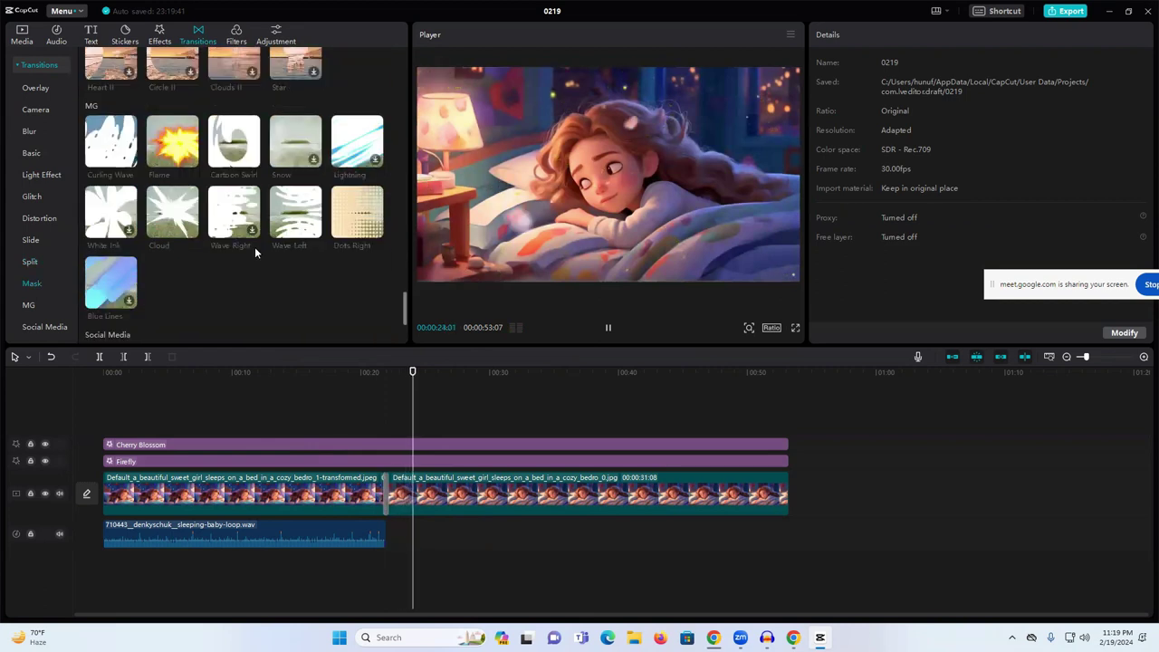
{"action": "scroll", "coordinate": [281, 202], "scroll_direction": "down", "scroll_amount": 3}
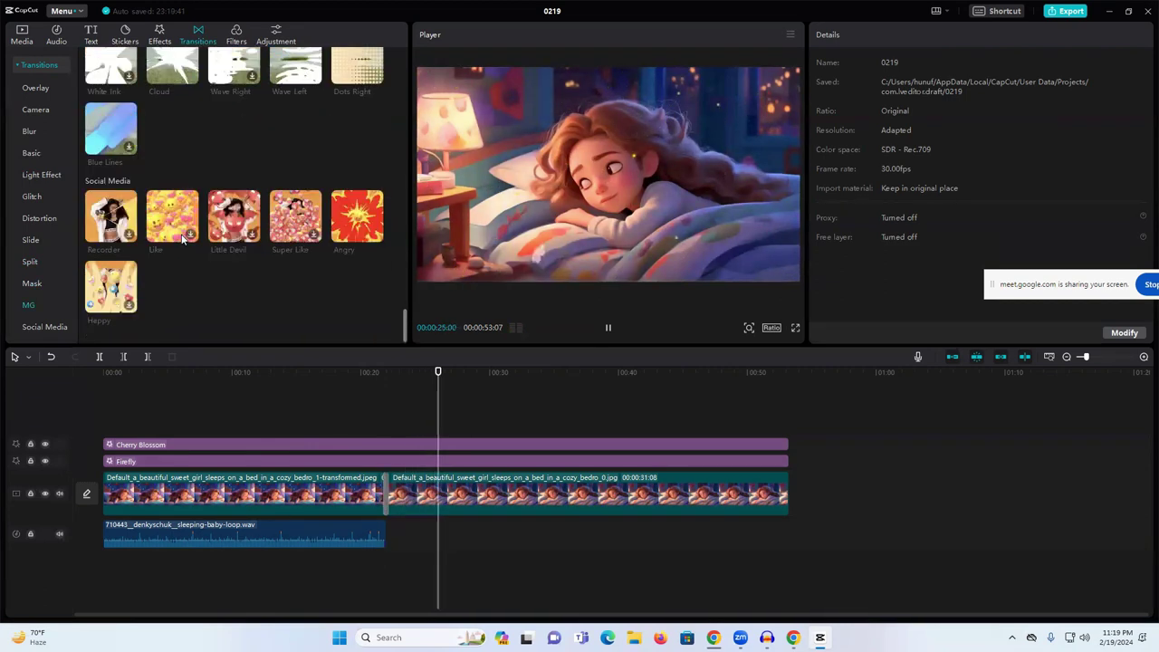
{"action": "scroll", "coordinate": [231, 257], "scroll_direction": "up", "scroll_amount": 10}
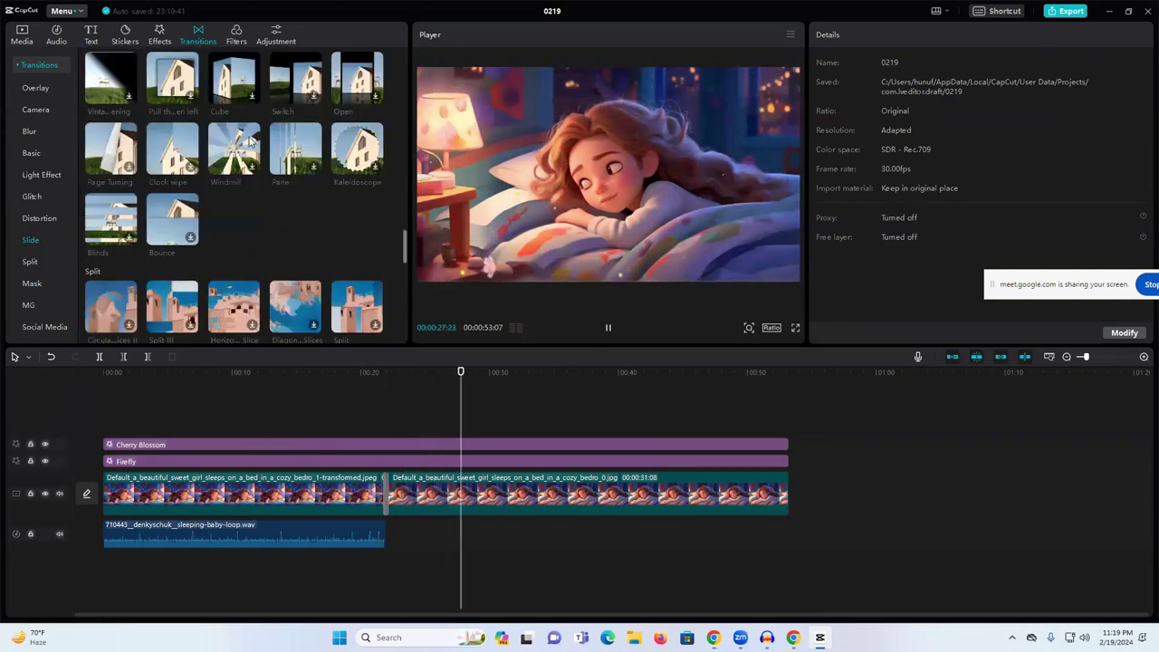
{"action": "scroll", "coordinate": [260, 163], "scroll_direction": "up", "scroll_amount": 15}
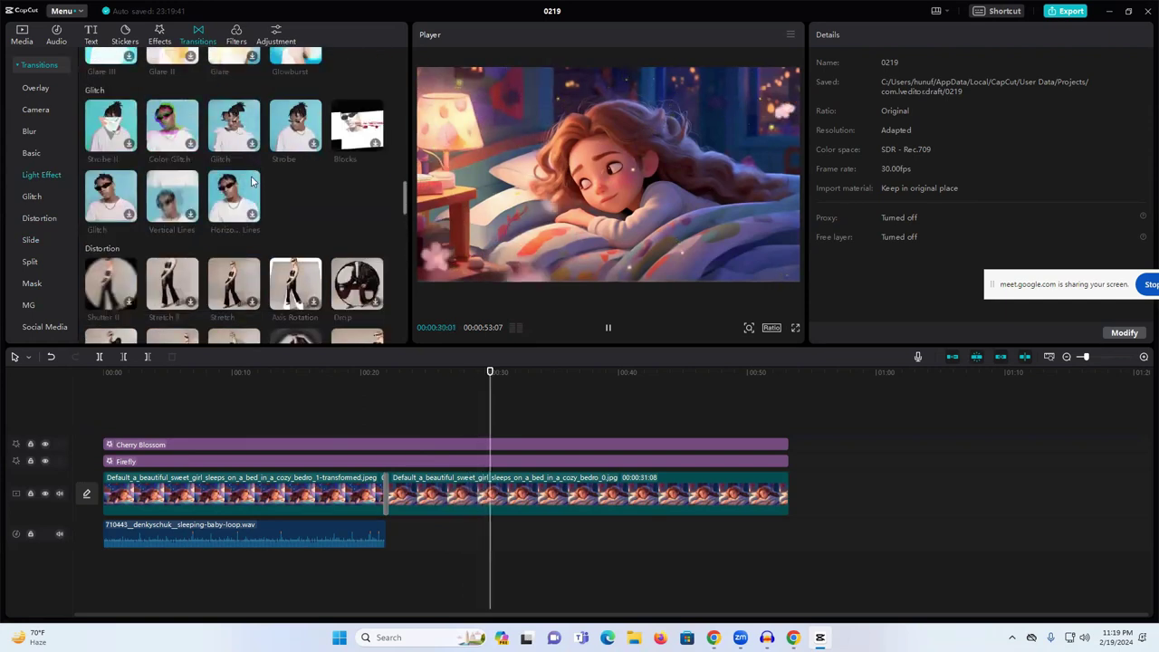
{"action": "scroll", "coordinate": [290, 186], "scroll_direction": "up", "scroll_amount": 8}
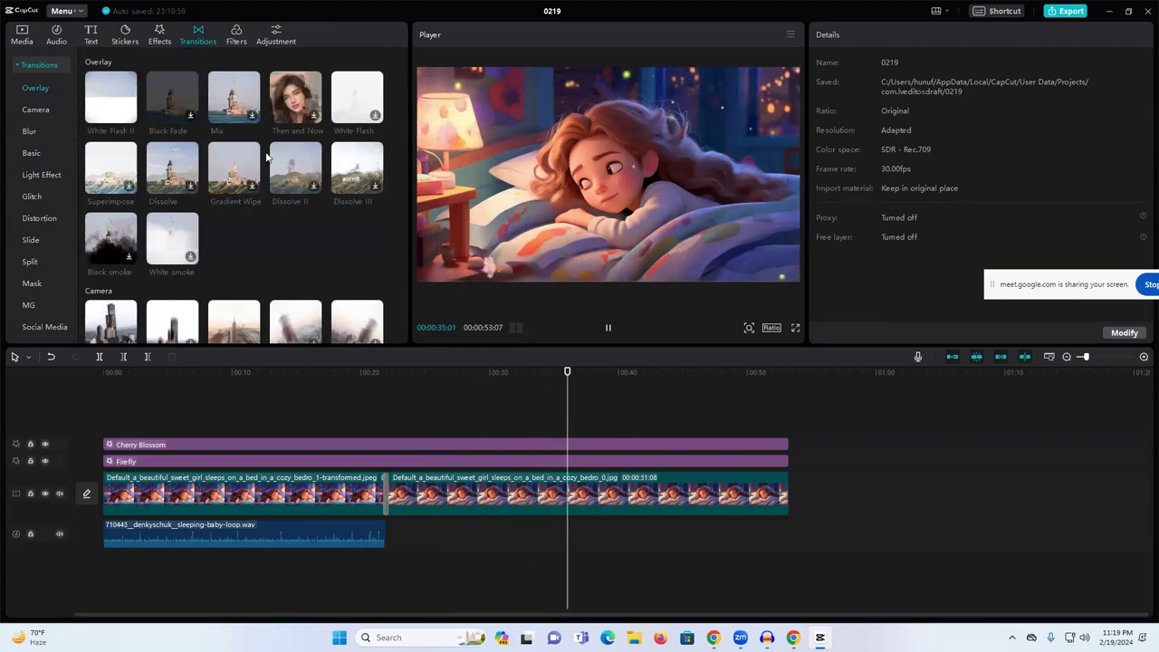
{"action": "left_click", "coordinate": [381, 500]}
{"action": "key", "text": "space"}
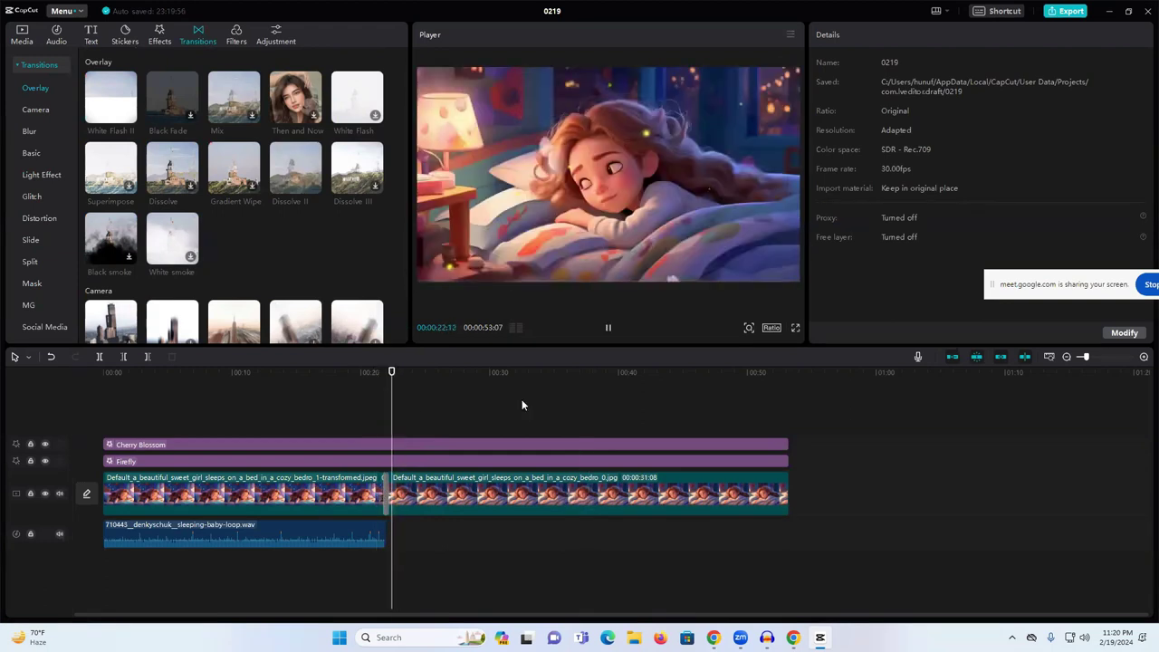
{"action": "left_click", "coordinate": [367, 377]}
{"action": "key", "text": "space"}
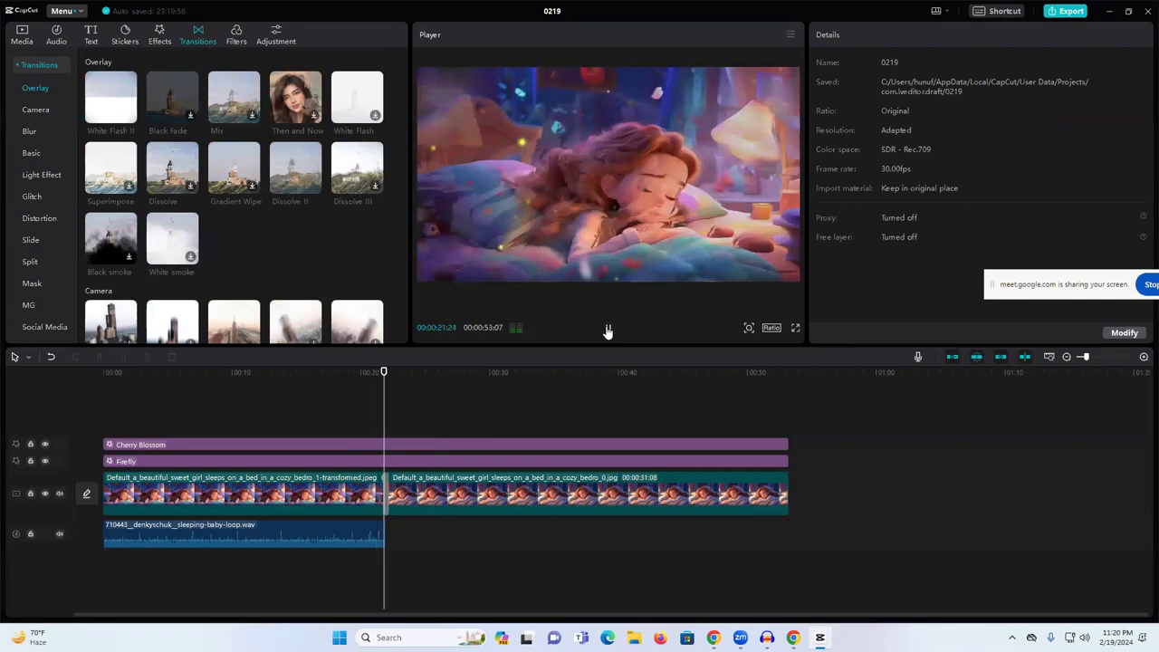
{"action": "left_click", "coordinate": [336, 536]}
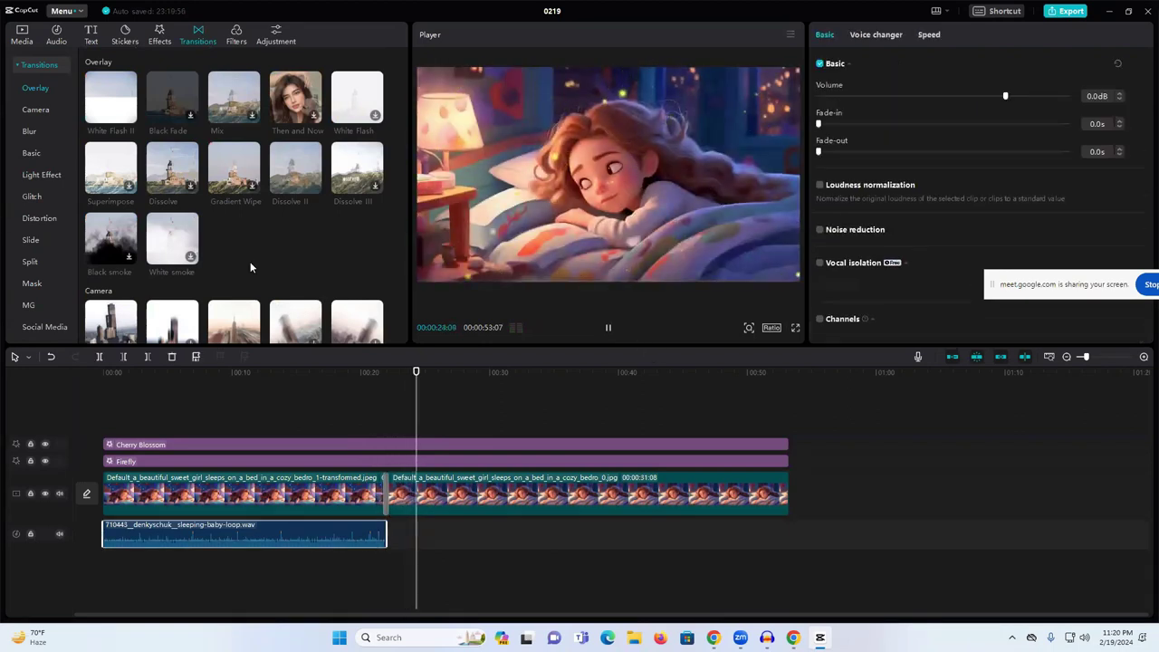
- Import robot-t-rex-calls.m4a from the Music folder, place it after the sleeping-baby loop, and trim its start
{"action": "left_click", "coordinate": [22, 34]}
{"action": "left_click", "coordinate": [106, 68]}
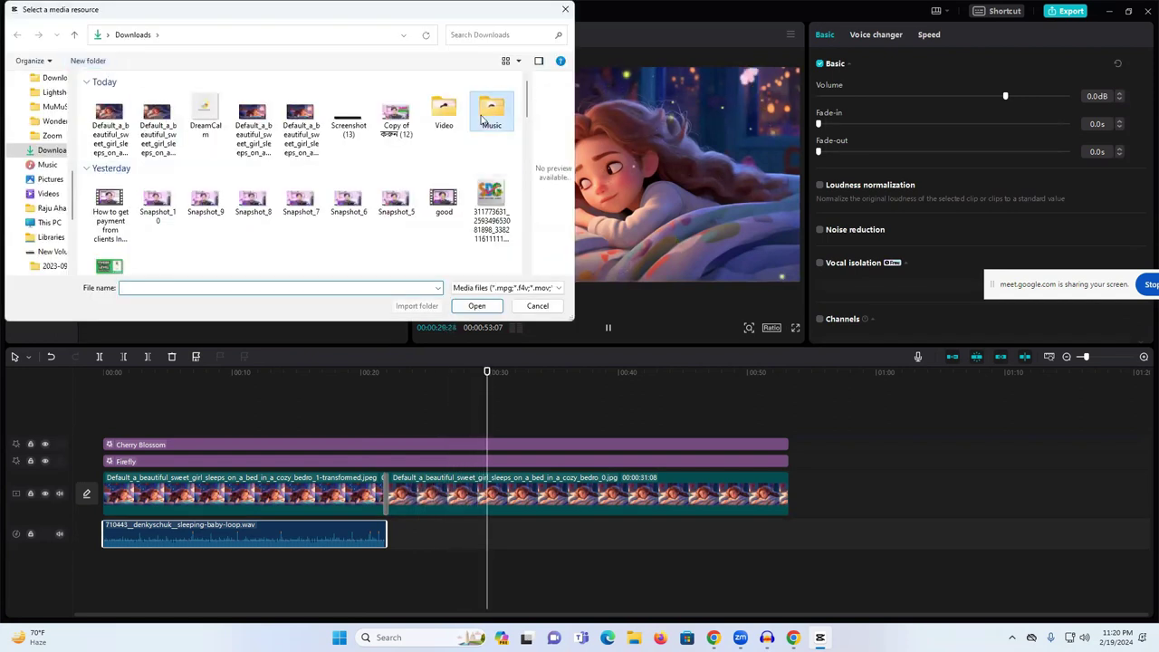
{"action": "double_click", "coordinate": [491, 109]}
{"action": "left_click", "coordinate": [201, 146]}
{"action": "left_click", "coordinate": [478, 307]}
{"action": "left_click_drag", "start_coordinate": [120, 188], "coordinate": [385, 536]}
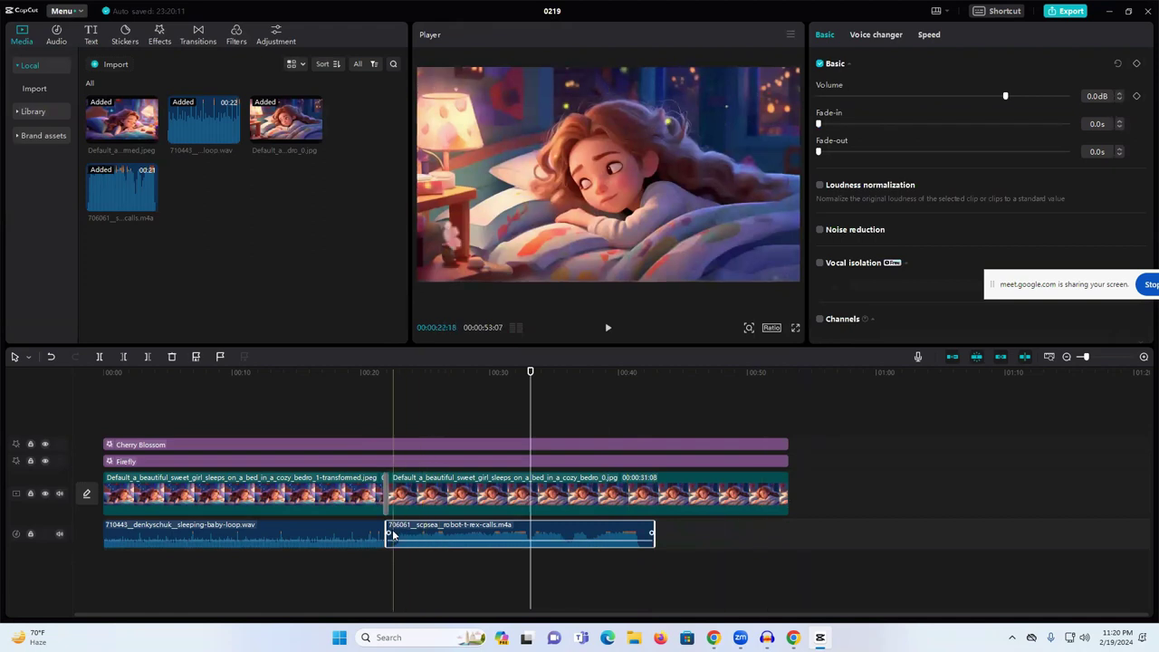
{"action": "left_click_drag", "start_coordinate": [392, 534], "coordinate": [396, 536]}
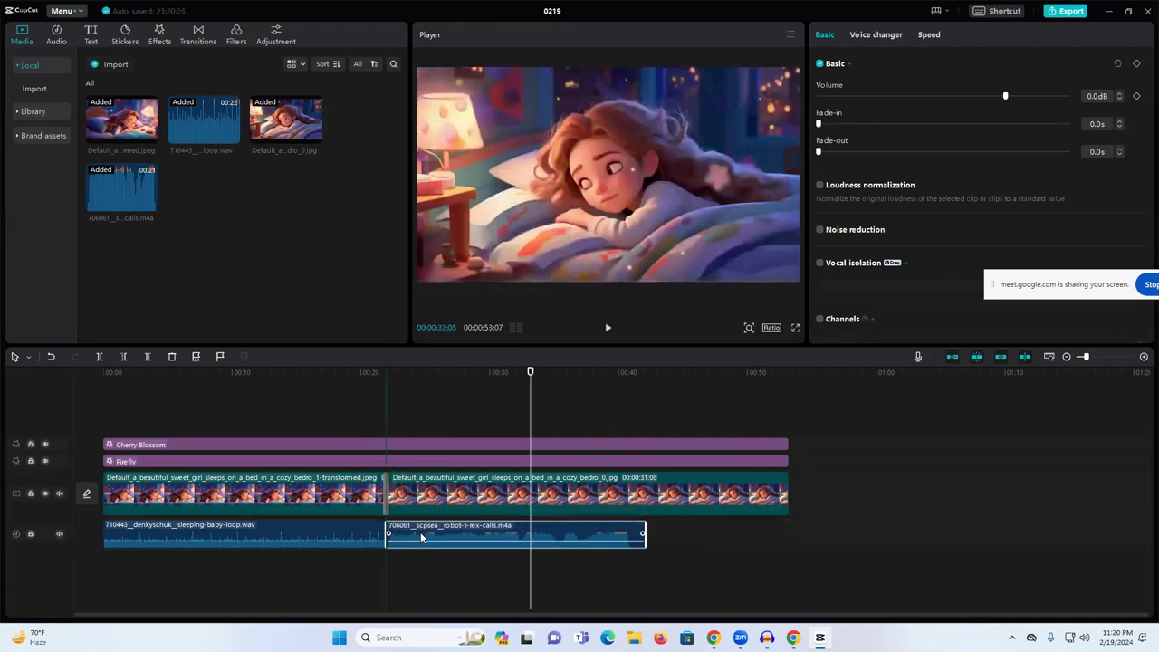
- Trim the second image, Firefly and Cherry Blossom clips to end with the audio around 0:42
{"action": "left_click", "coordinate": [697, 507]}
{"action": "left_click_drag", "start_coordinate": [788, 494], "coordinate": [642, 497]}
{"action": "left_click", "coordinate": [757, 462]}
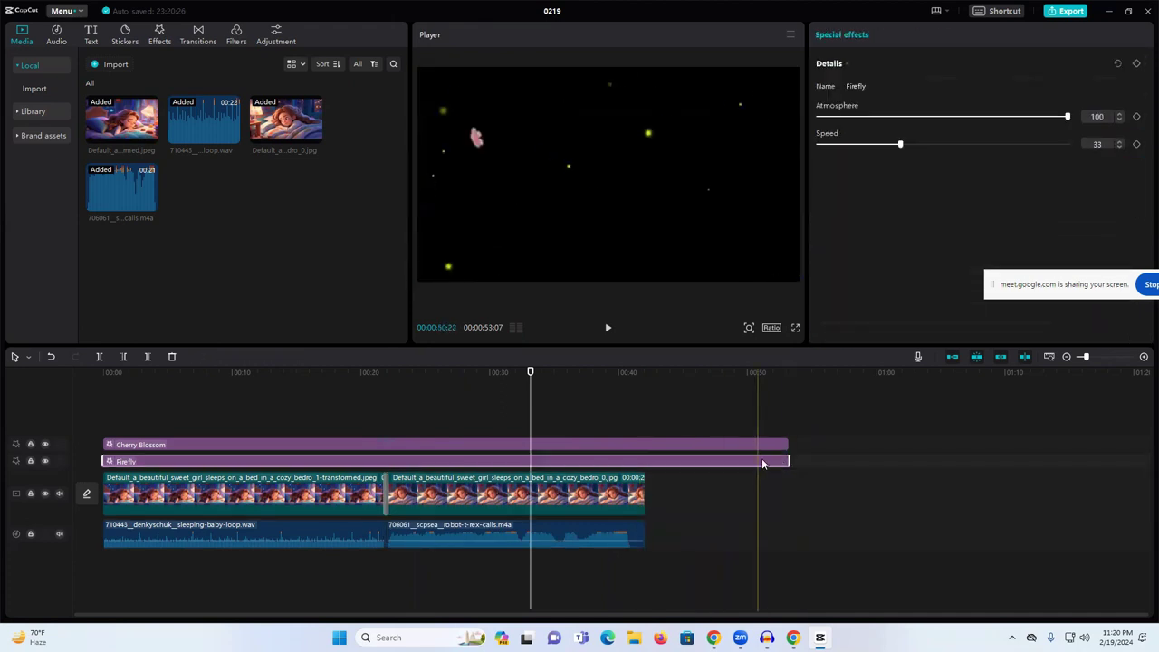
{"action": "left_click_drag", "start_coordinate": [786, 461], "coordinate": [645, 460]}
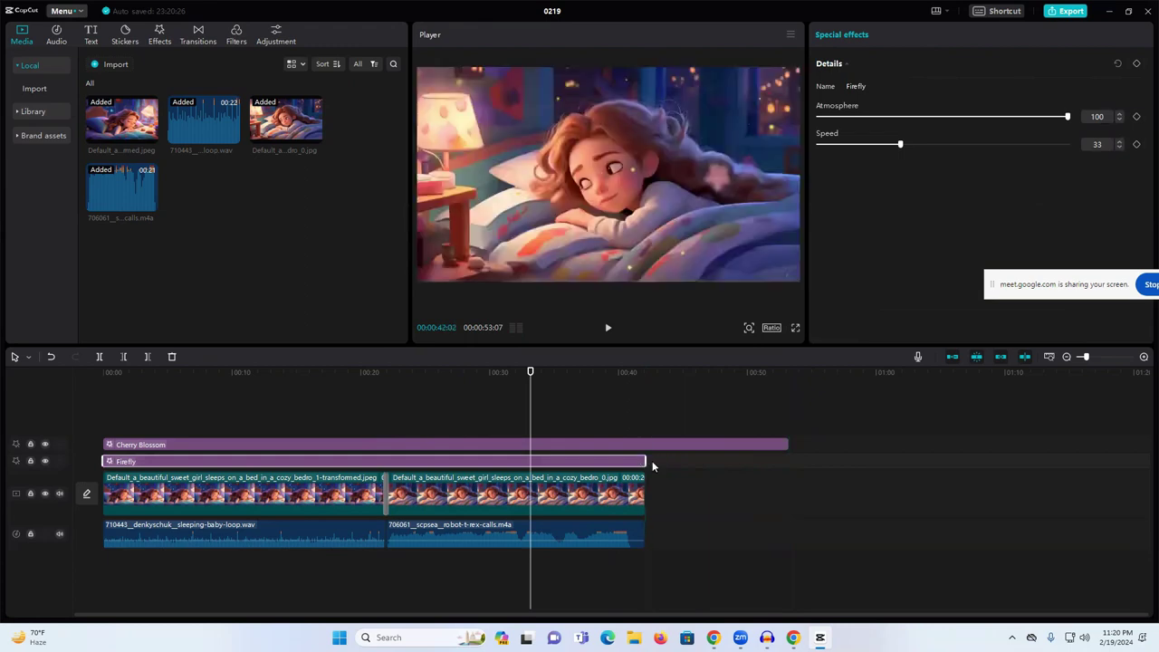
{"action": "left_click", "coordinate": [730, 443]}
{"action": "left_click_drag", "start_coordinate": [790, 444], "coordinate": [645, 446]}
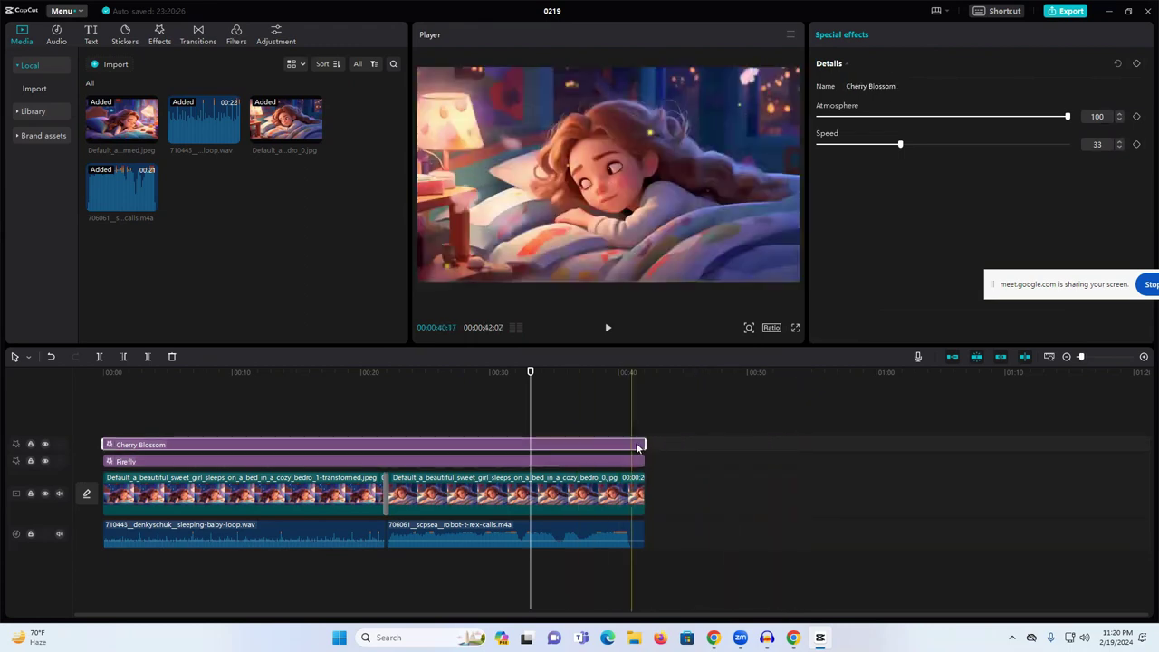
- Preview the project around 0:20 to 0:27, then stop playback
{"action": "key", "text": "space"}
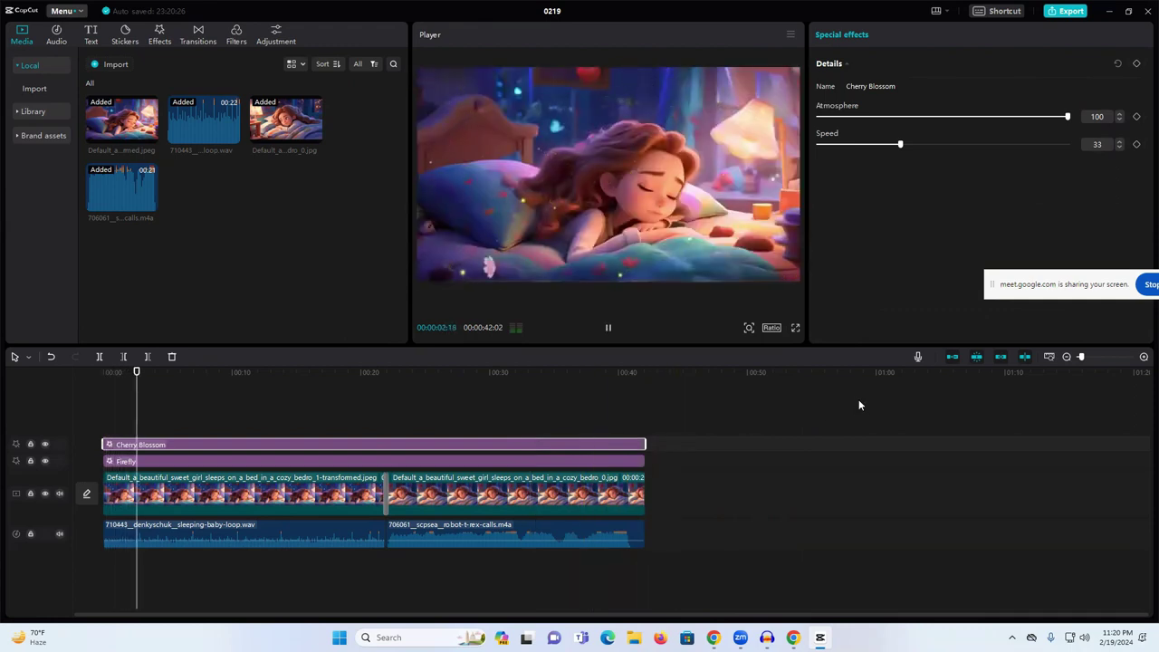
{"action": "left_click", "coordinate": [378, 372]}
{"action": "left_click", "coordinate": [462, 372]}
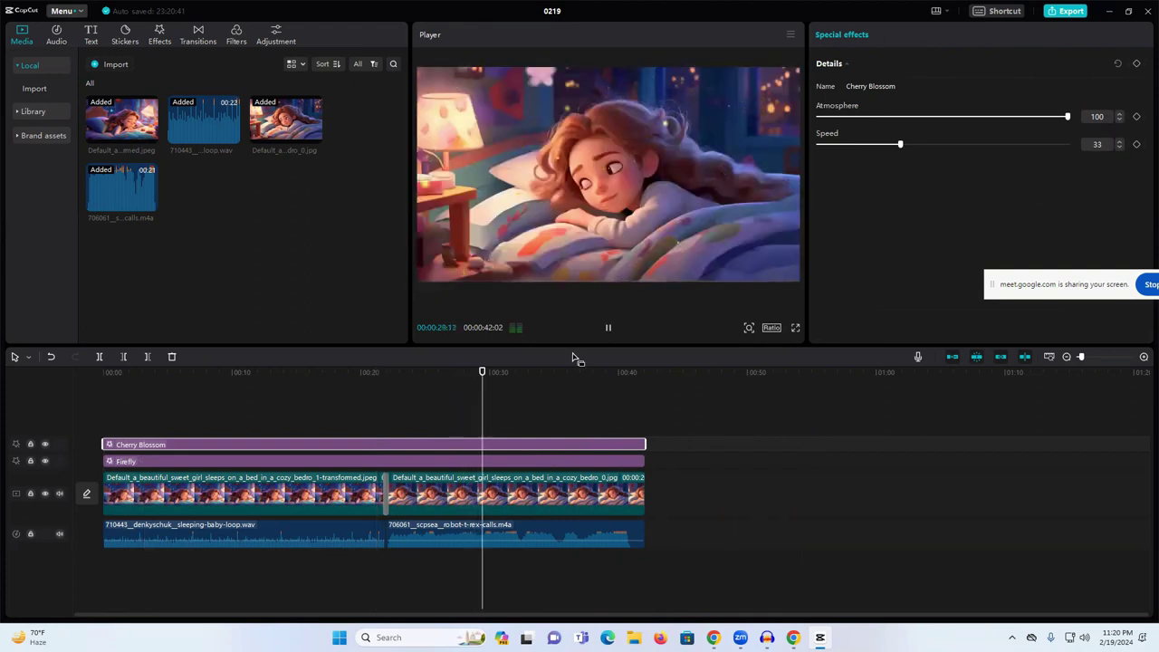
{"action": "key", "text": "space"}
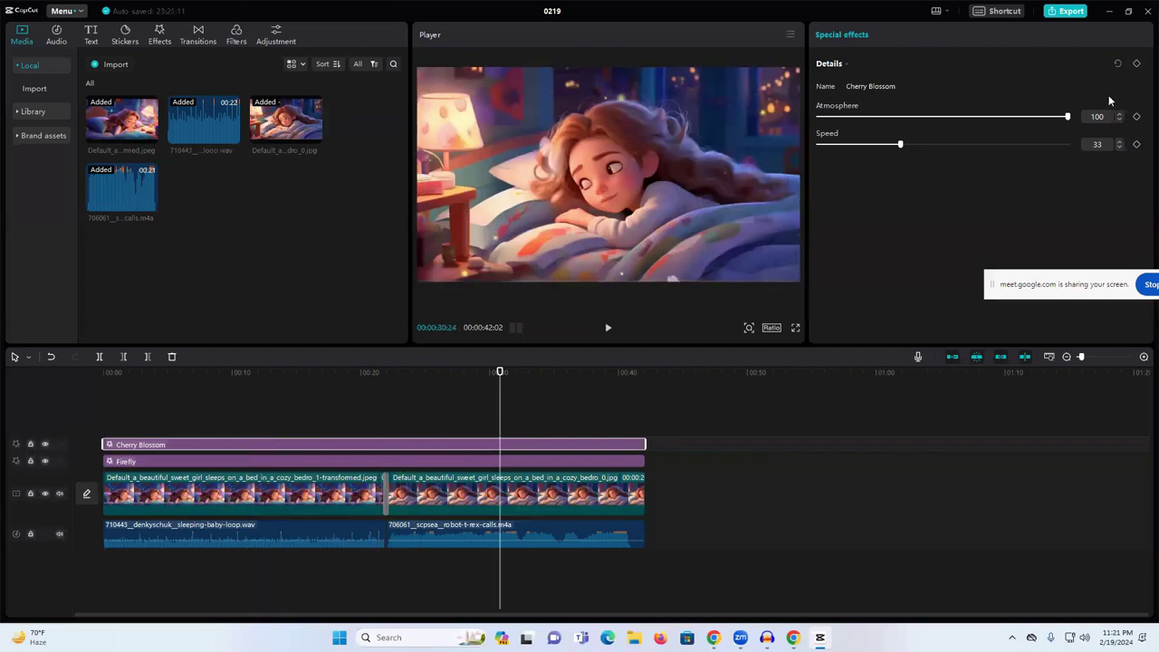
- Set Cherry Blossom Atmosphere to 58 and Speed to 43, then browse the Filters library
{"action": "left_click_drag", "start_coordinate": [1066, 118], "coordinate": [965, 124]}
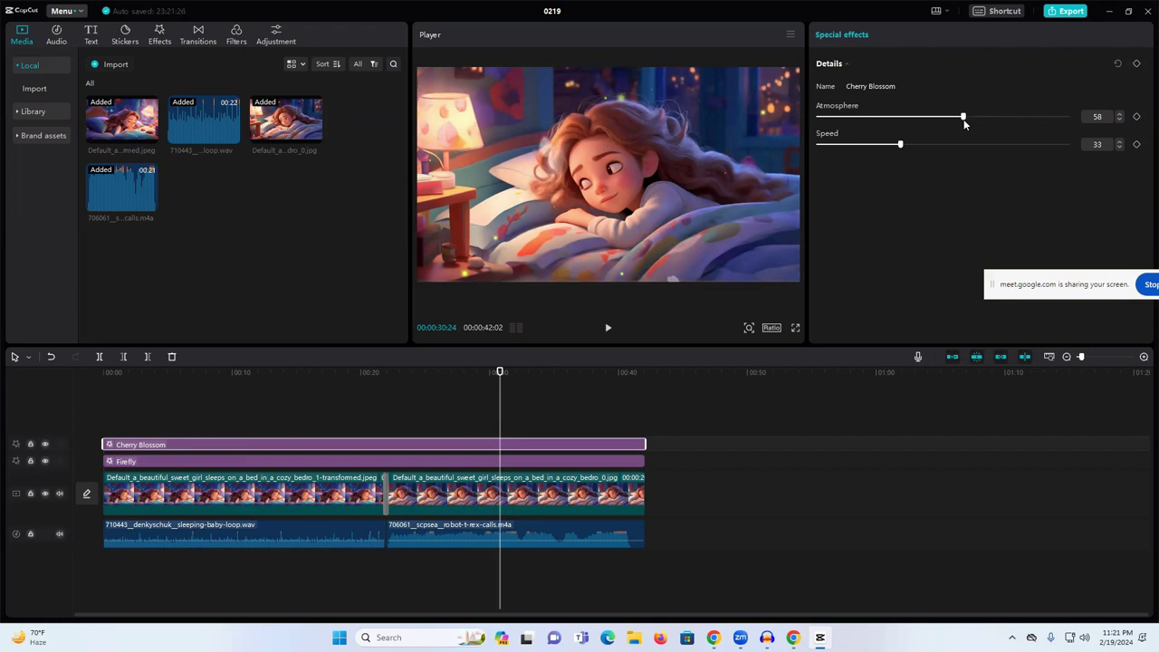
{"action": "left_click_drag", "start_coordinate": [899, 145], "coordinate": [926, 145]}
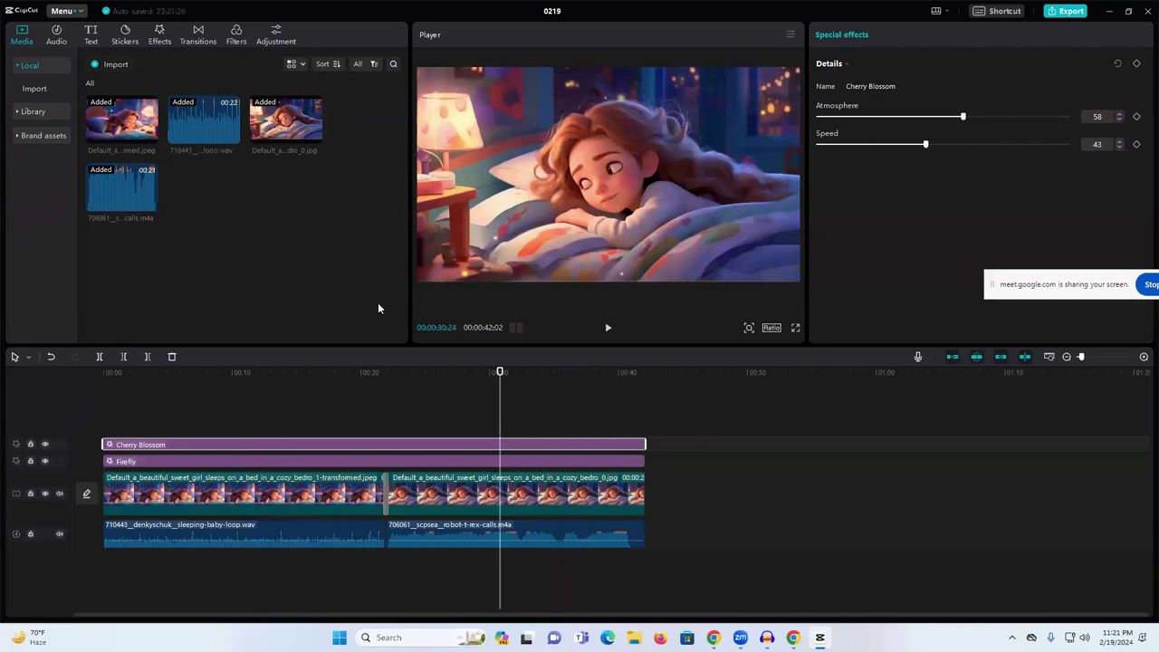
{"action": "left_click", "coordinate": [198, 37]}
{"action": "left_click", "coordinate": [237, 36]}
{"action": "scroll", "coordinate": [184, 177], "scroll_direction": "down", "scroll_amount": 2}
{"action": "scroll", "coordinate": [184, 178], "scroll_direction": "down", "scroll_amount": 10}
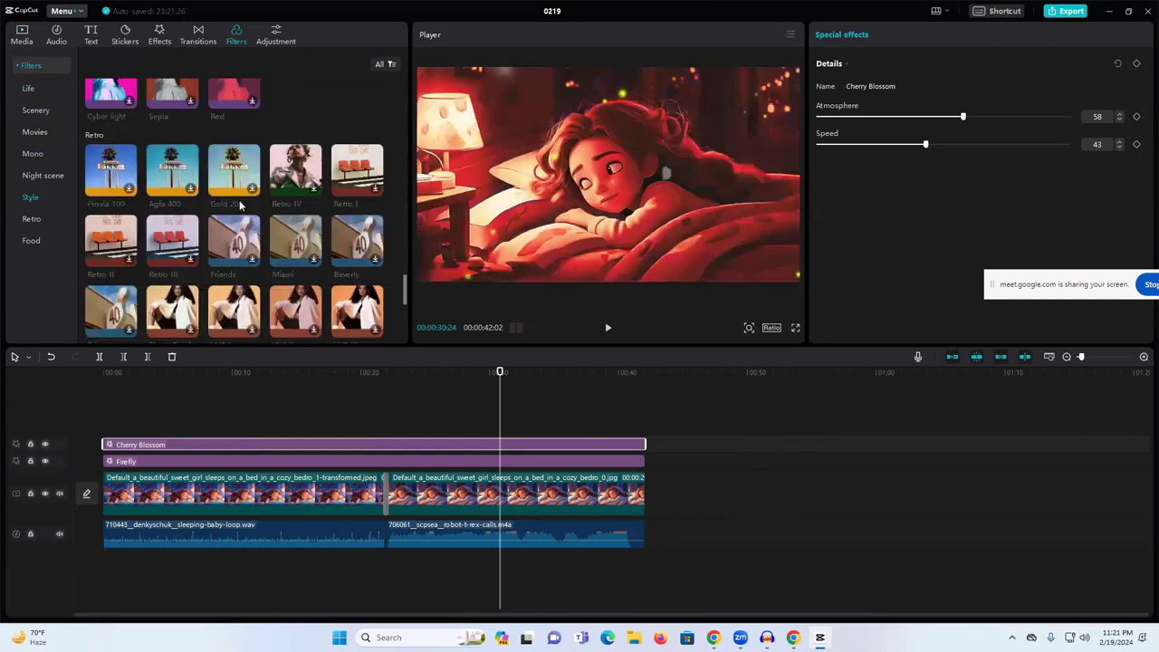
{"action": "scroll", "coordinate": [297, 251], "scroll_direction": "down", "scroll_amount": 4}
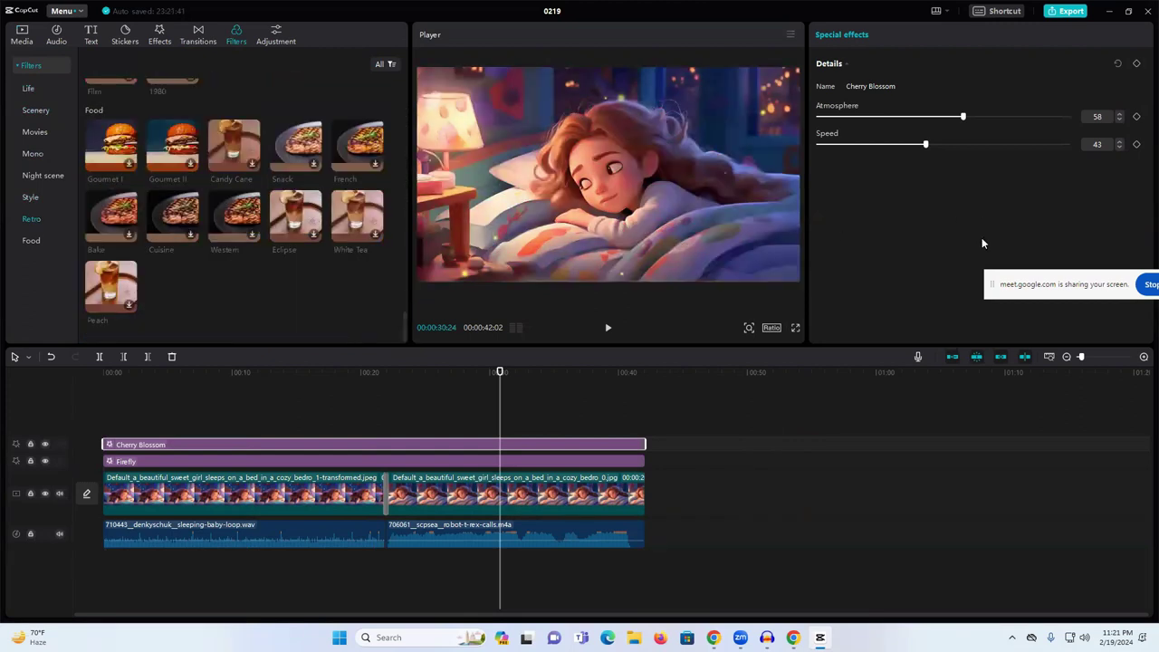
- Export the 'Sleep Instantly' video as a 1080P mp4, dismiss the share dialog, and close the editor
{"action": "left_click", "coordinate": [1068, 12]}
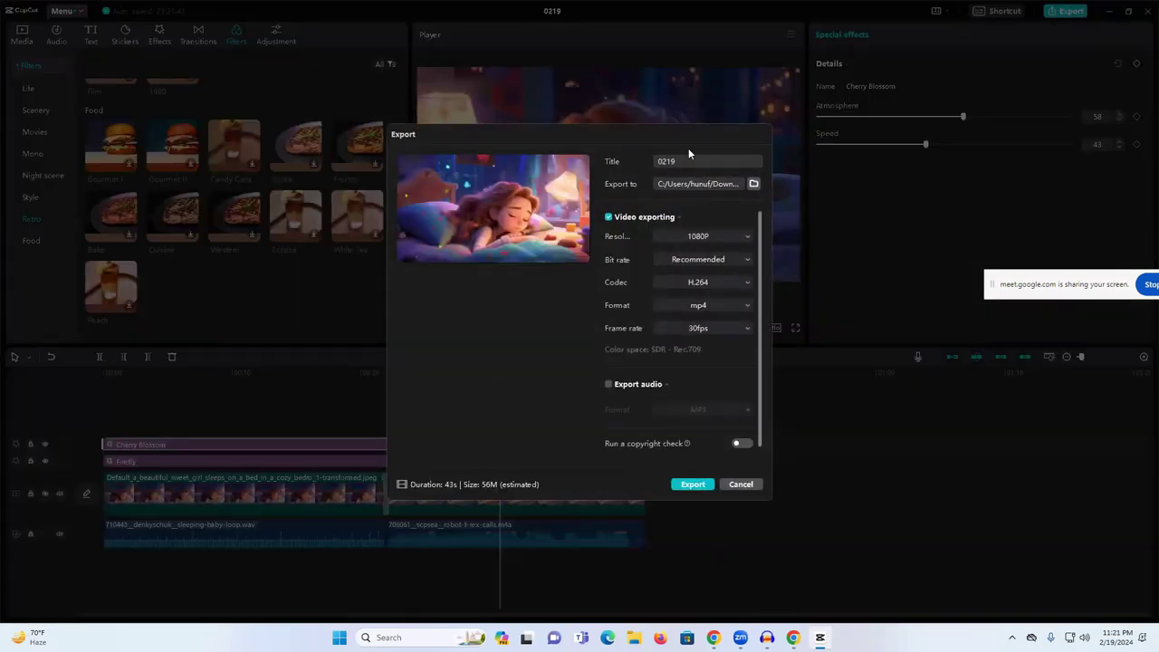
{"action": "type", "text": "hjhjhj"}
{"action": "left_click", "coordinate": [693, 485]}
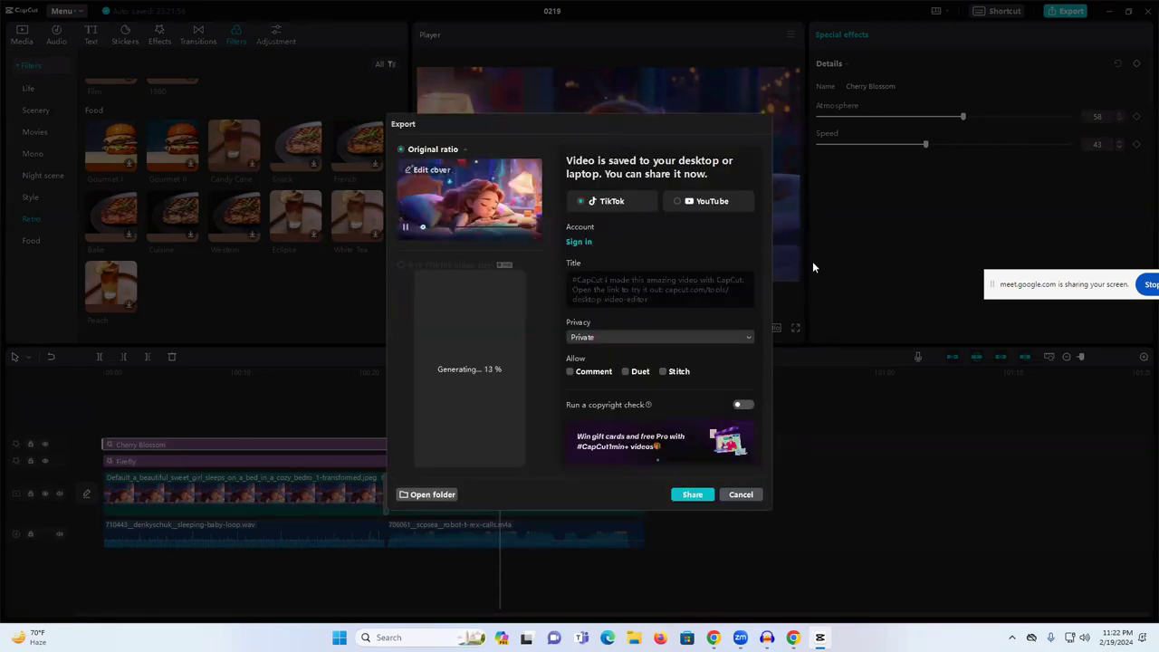
{"action": "left_click", "coordinate": [739, 494]}
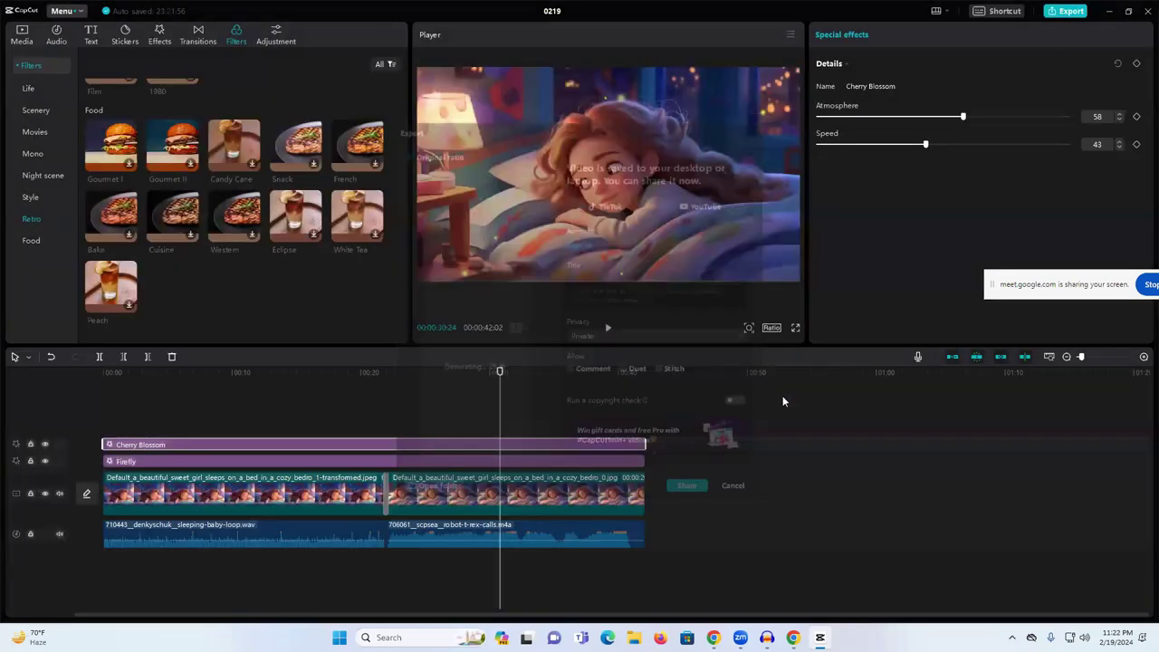
{"action": "left_click", "coordinate": [1145, 10]}
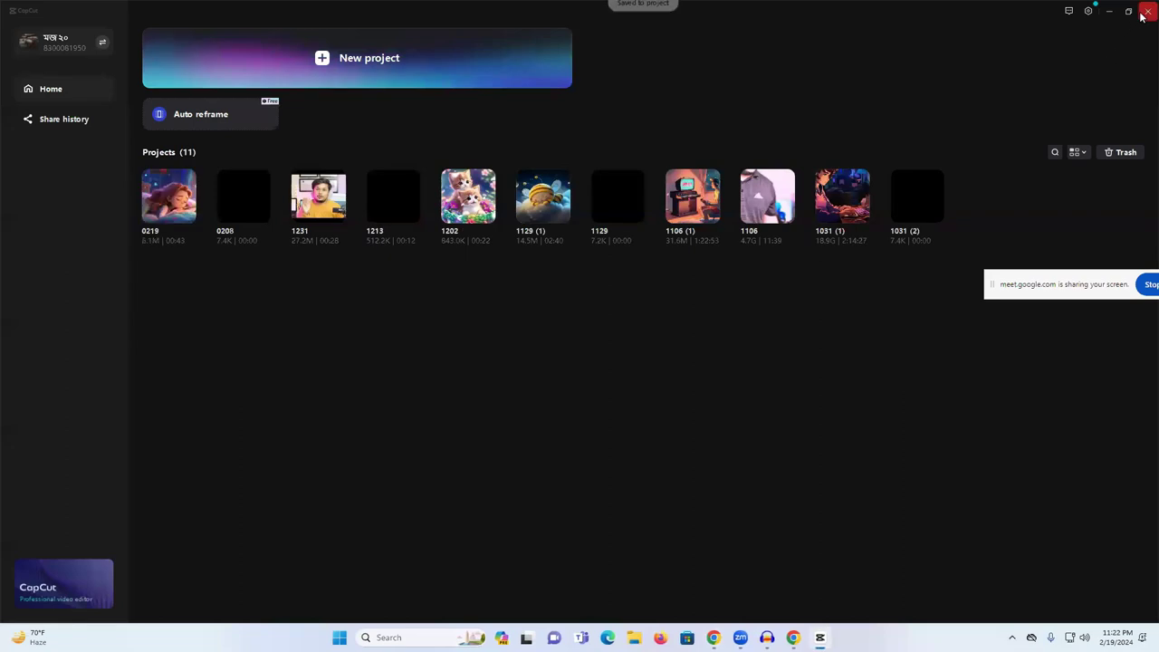
- Close CapCut and dismiss the upscaled image comparison in Upscale.media
{"action": "left_click", "coordinate": [1139, 9]}
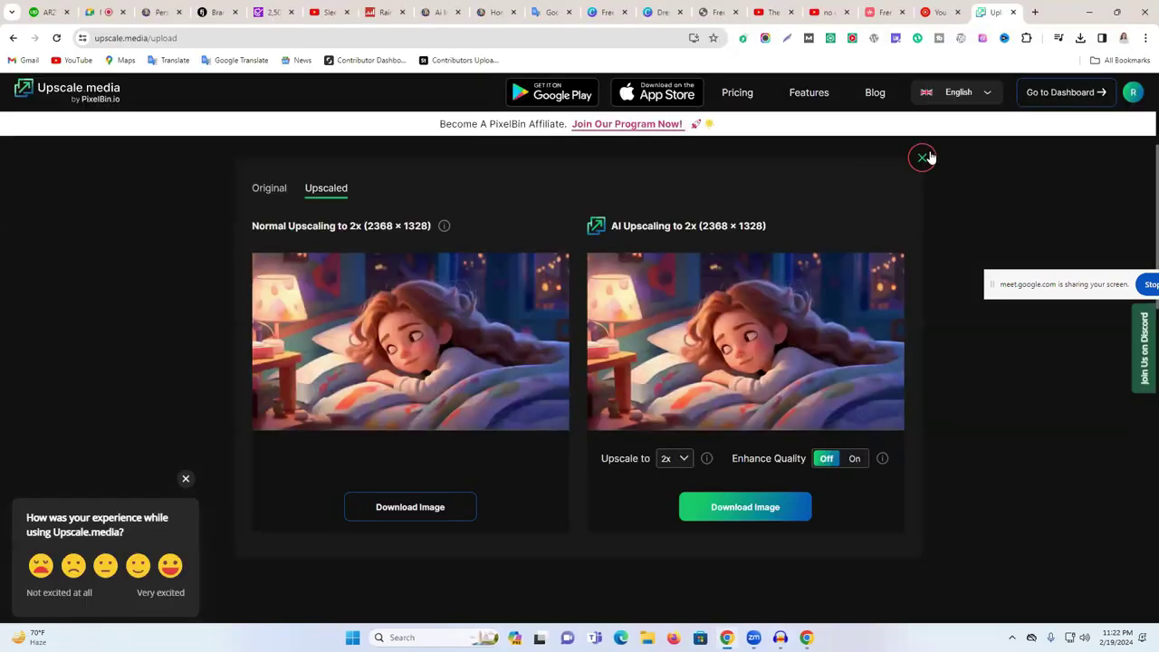
{"action": "left_click", "coordinate": [924, 156]}
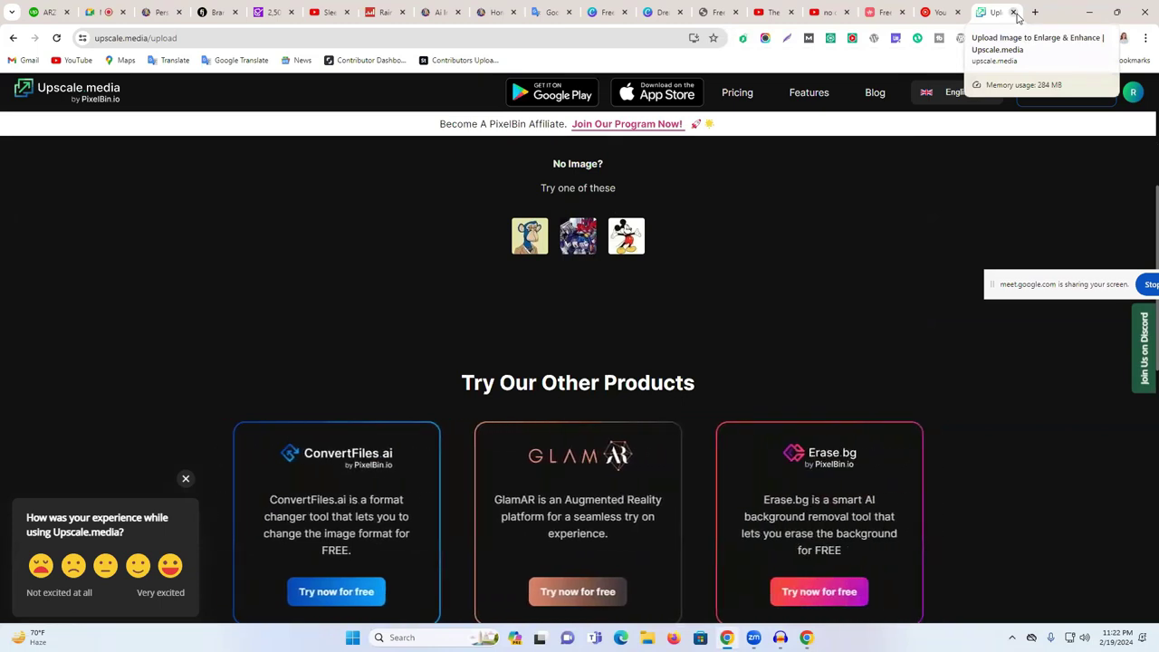
{"action": "scroll", "coordinate": [793, 343], "scroll_direction": "down", "scroll_amount": 1}
{"action": "scroll", "coordinate": [793, 343], "scroll_direction": "up", "scroll_amount": 2}
{"action": "scroll", "coordinate": [793, 344], "scroll_direction": "up", "scroll_amount": 3}
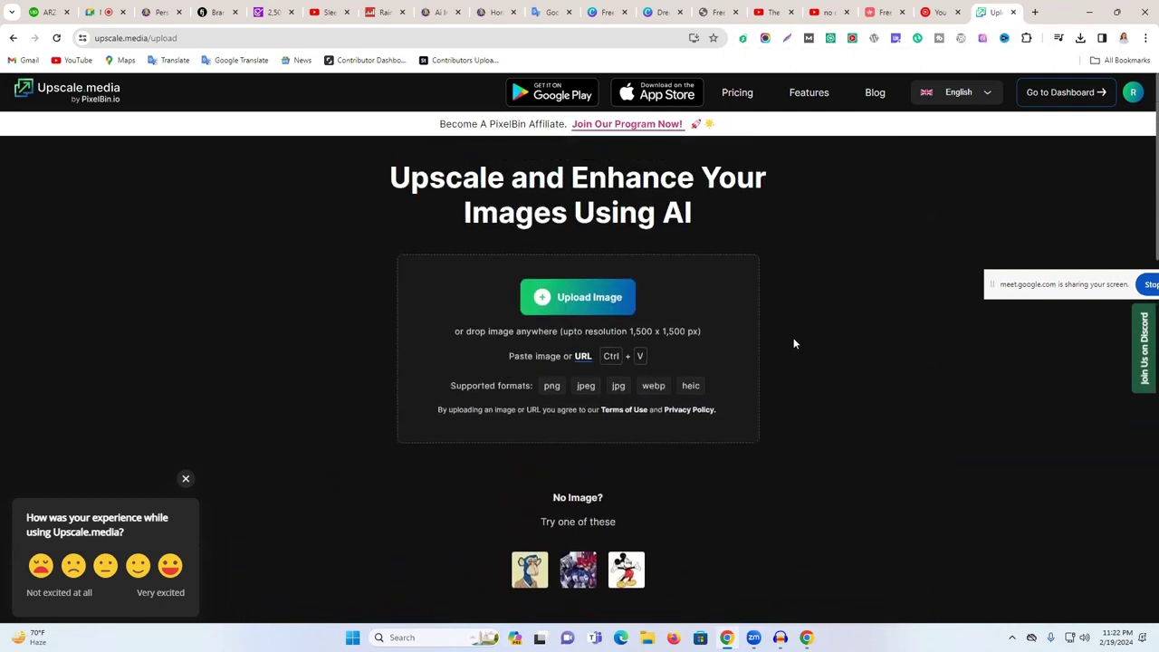
- Look over the Upscale.media upload page, then go to YouTube Music's Audio Library
{"action": "scroll", "coordinate": [793, 344], "scroll_direction": "down", "scroll_amount": 1}
{"action": "scroll", "coordinate": [794, 343], "scroll_direction": "up", "scroll_amount": 1}
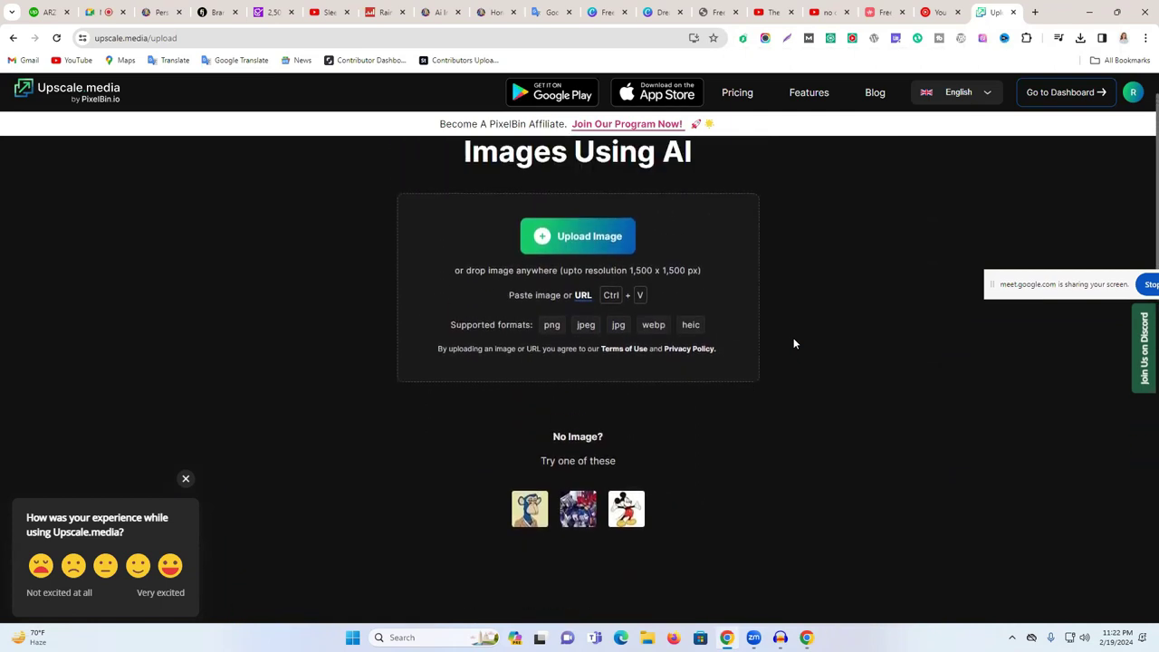
{"action": "scroll", "coordinate": [793, 343], "scroll_direction": "down", "scroll_amount": 4}
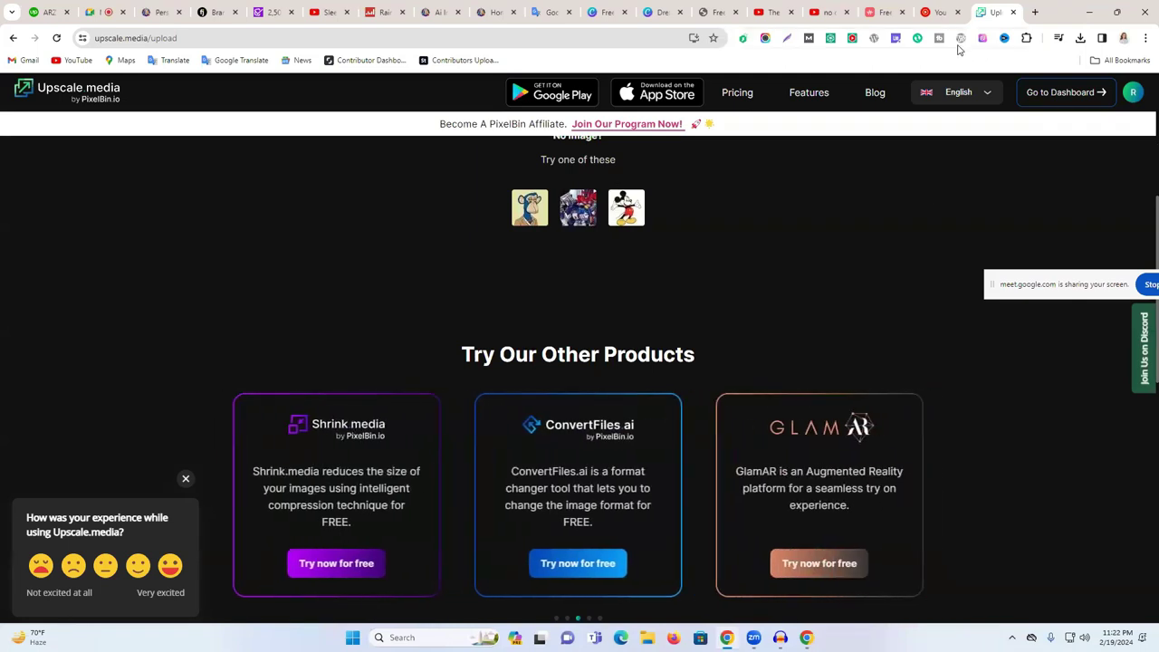
{"action": "left_click", "coordinate": [941, 12]}
{"action": "scroll", "coordinate": [761, 457], "scroll_direction": "down", "scroll_amount": 3}
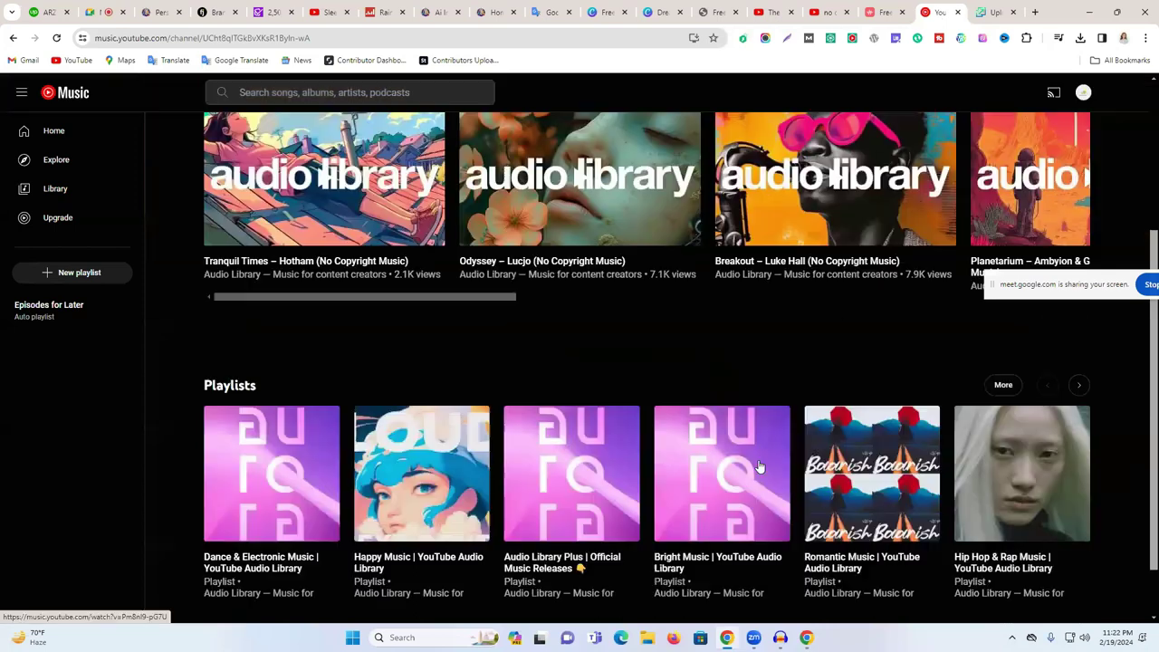
- Browse the Audio Library channel's videos, then go to YouTube's 'no copyright music' results
{"action": "scroll", "coordinate": [766, 453], "scroll_direction": "up", "scroll_amount": 3}
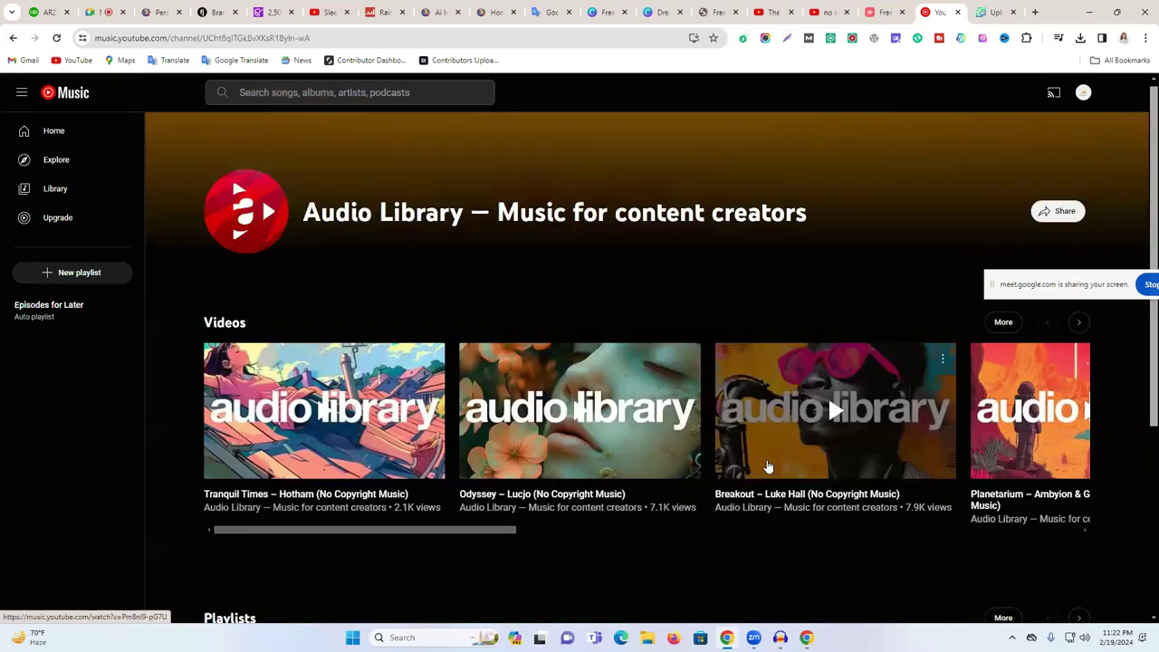
{"action": "left_click", "coordinate": [886, 11]}
{"action": "left_click", "coordinate": [949, 10]}
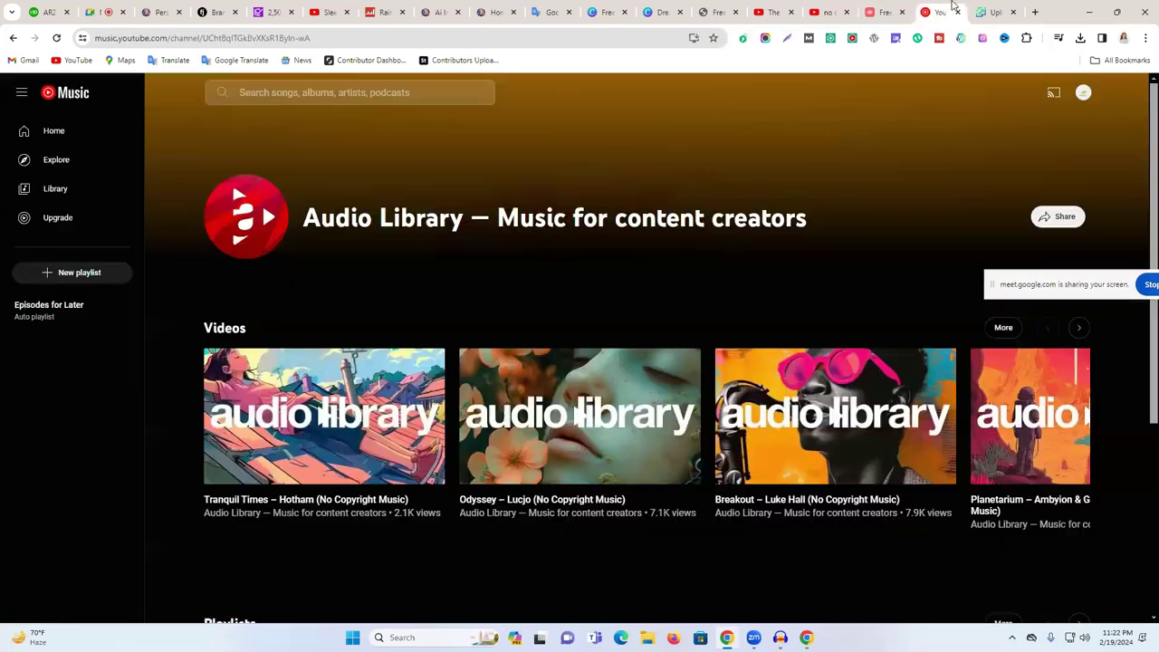
{"action": "scroll", "coordinate": [832, 286], "scroll_direction": "down", "scroll_amount": 2}
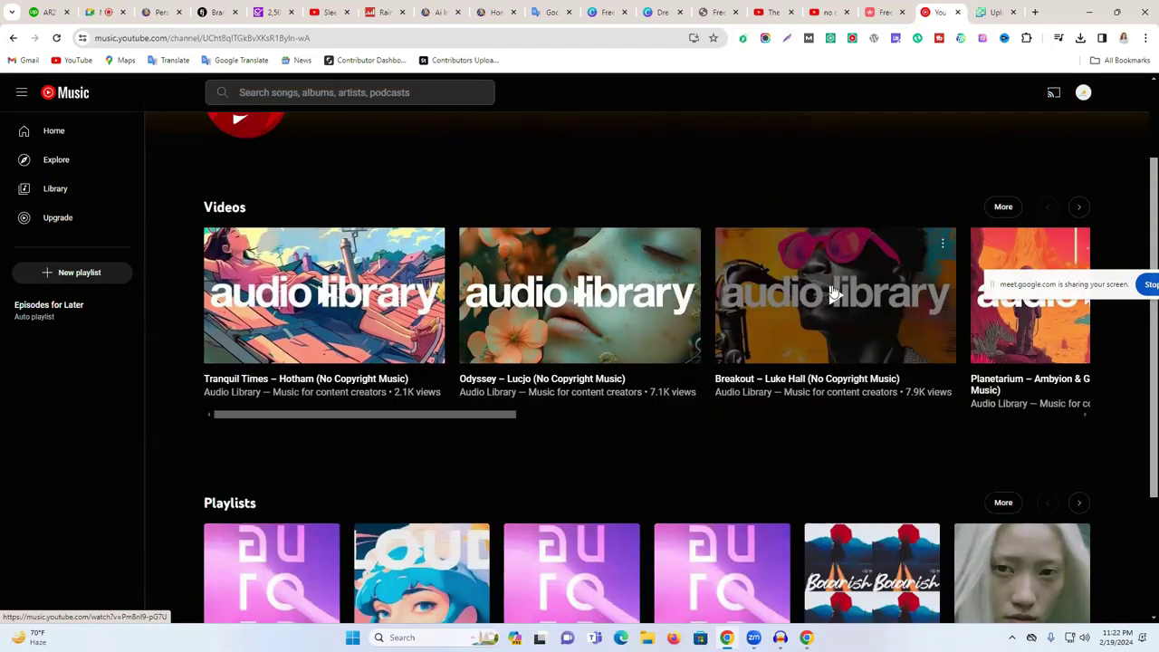
{"action": "left_click", "coordinate": [818, 12]}
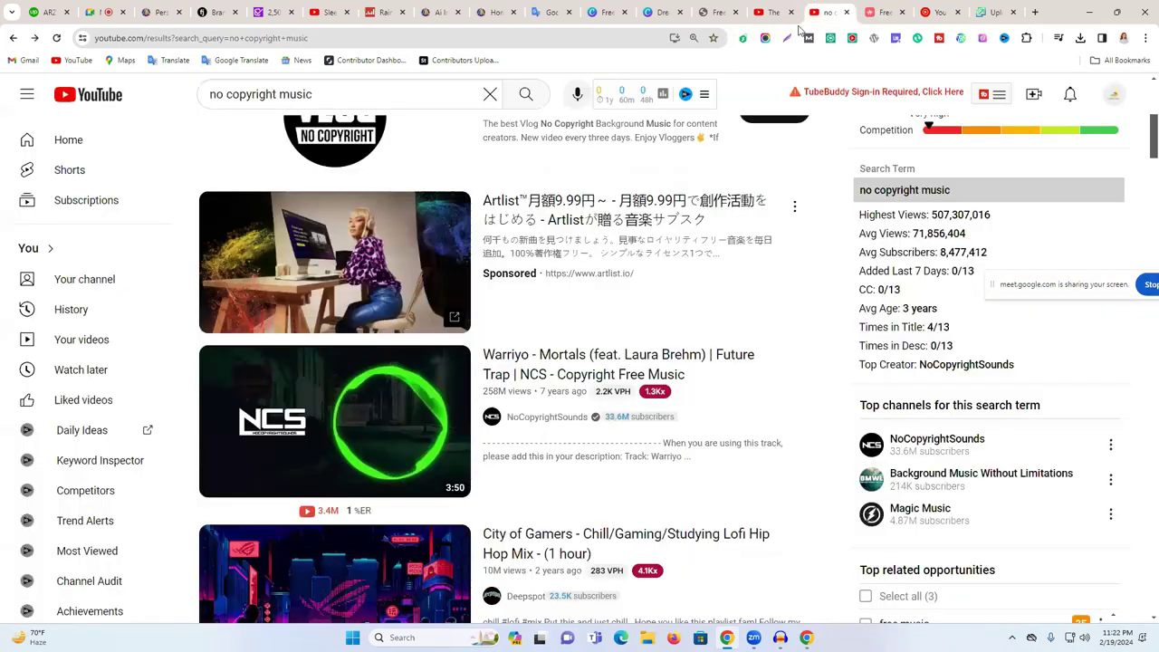
{"action": "left_click", "coordinate": [412, 95]}
{"action": "key", "text": "ctrl+a"}
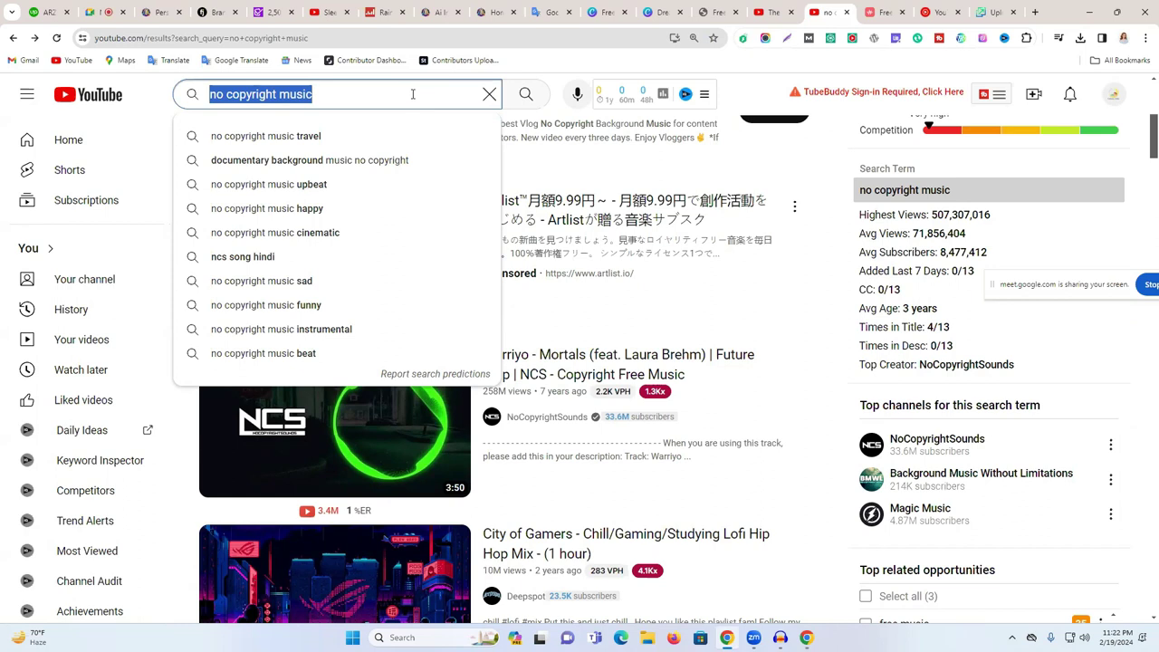
{"action": "left_click", "coordinate": [937, 12]}
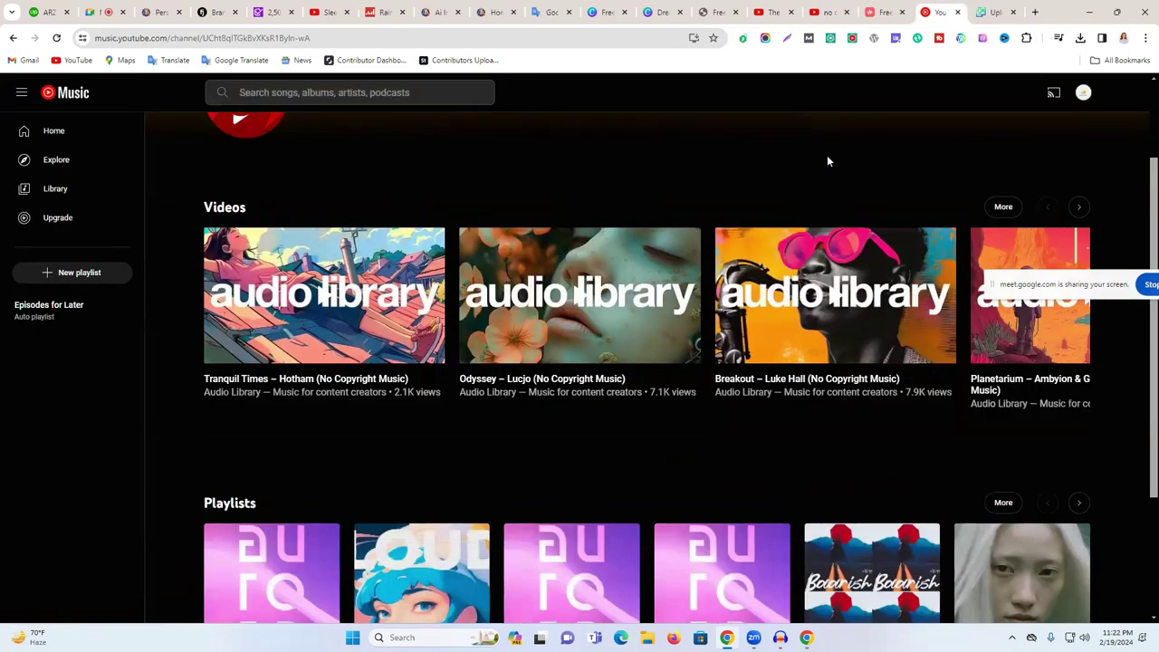
{"action": "scroll", "coordinate": [761, 267], "scroll_direction": "up", "scroll_amount": 2}
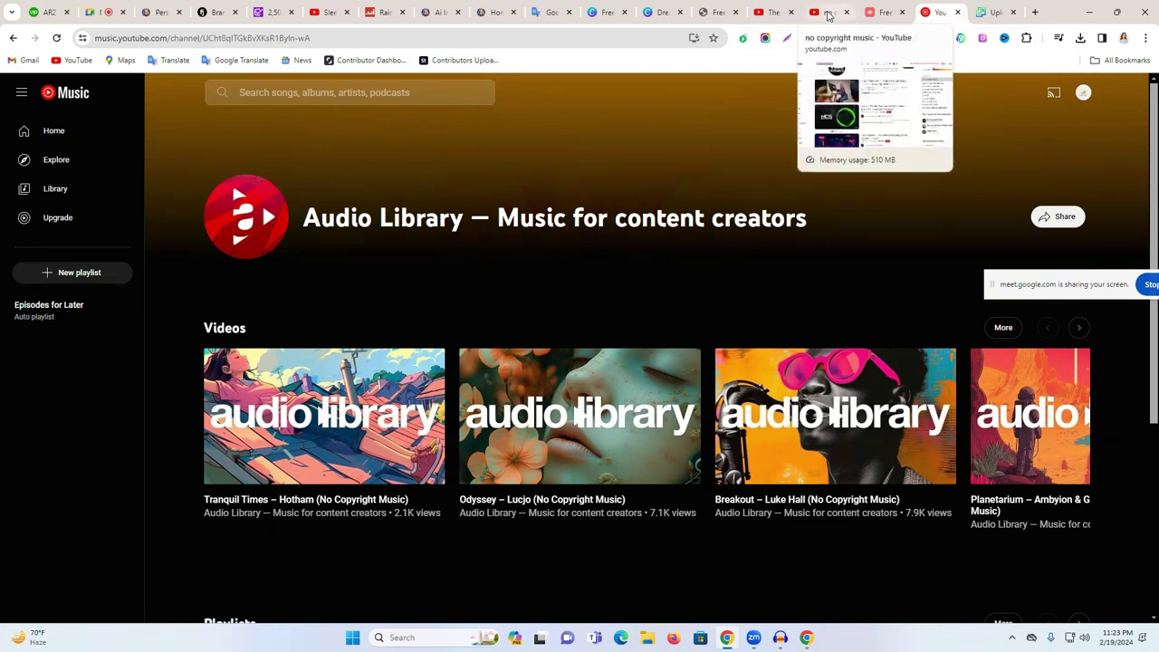
{"action": "left_click", "coordinate": [827, 14]}
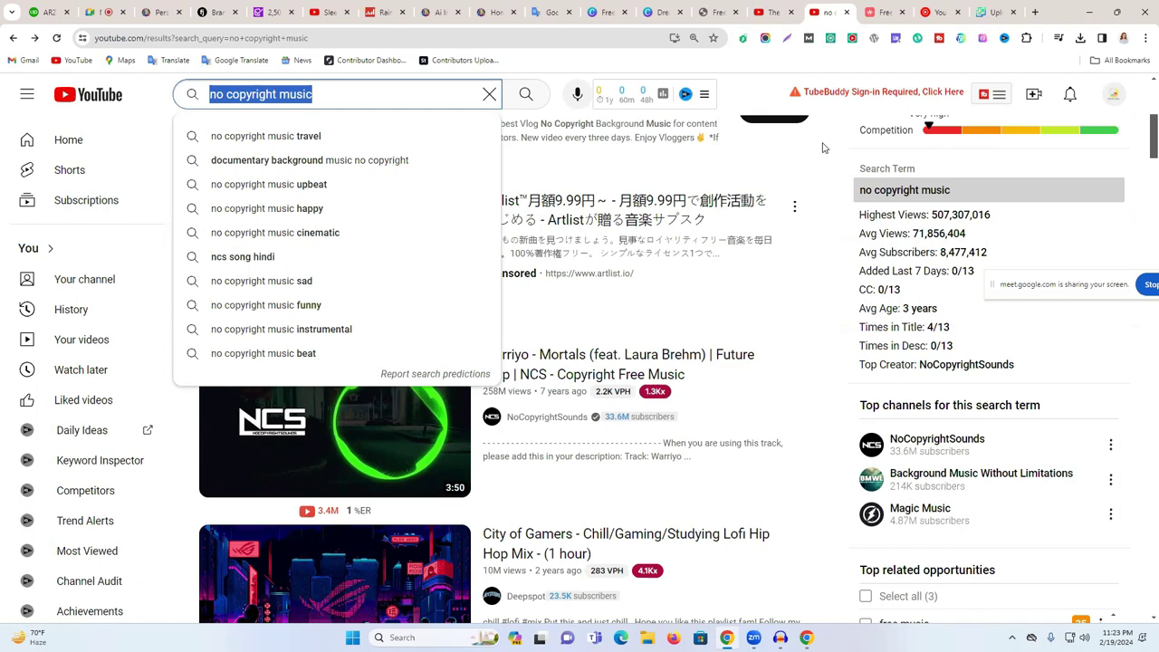
{"action": "scroll", "coordinate": [823, 181], "scroll_direction": "up", "scroll_amount": 5}
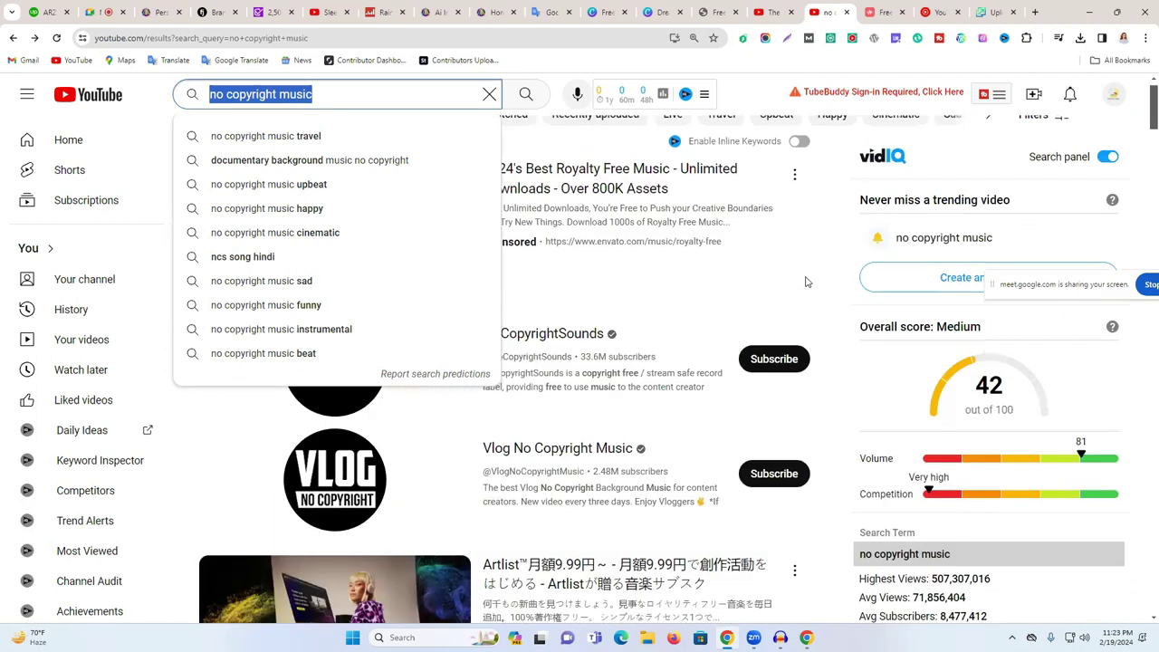
{"action": "left_click", "coordinate": [823, 231]}
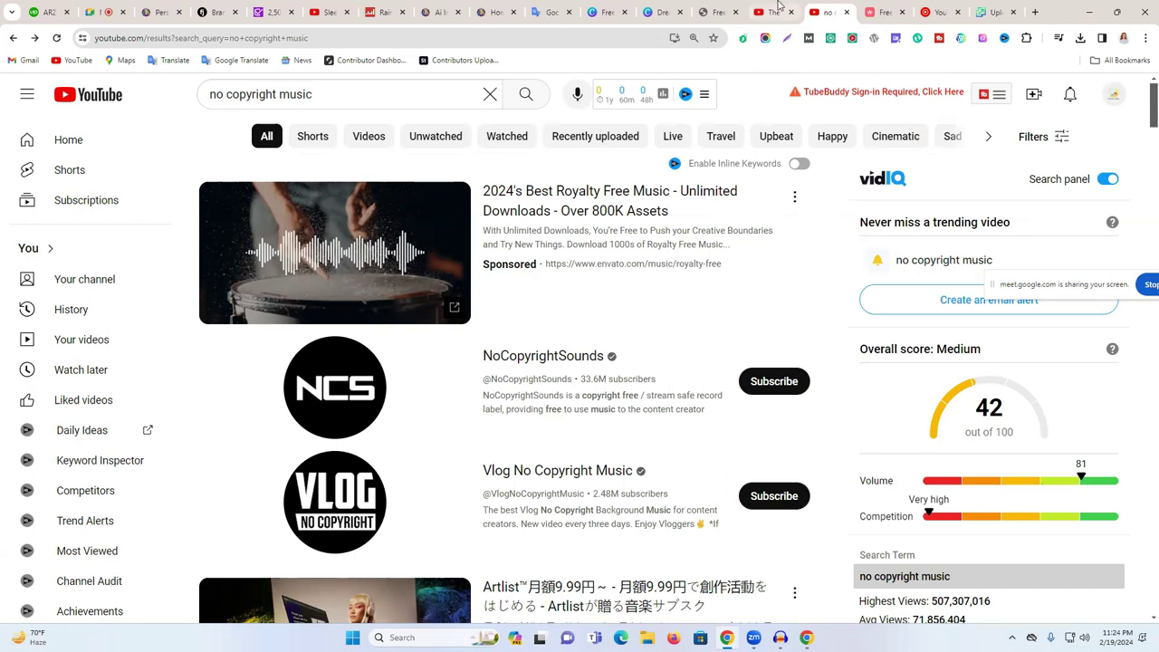
- Leave the no copyright music results for the Freesound homepage and scroll its top-rated new sounds
{"action": "scroll", "coordinate": [842, 362], "scroll_direction": "down", "scroll_amount": 3}
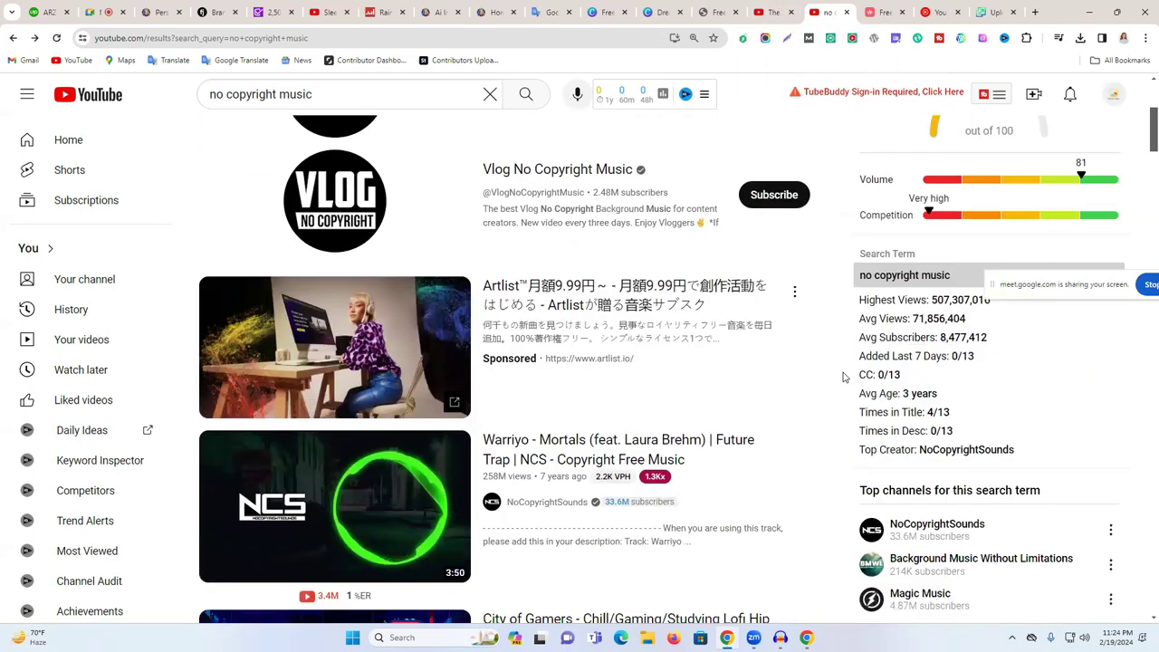
{"action": "scroll", "coordinate": [842, 376], "scroll_direction": "up", "scroll_amount": 2}
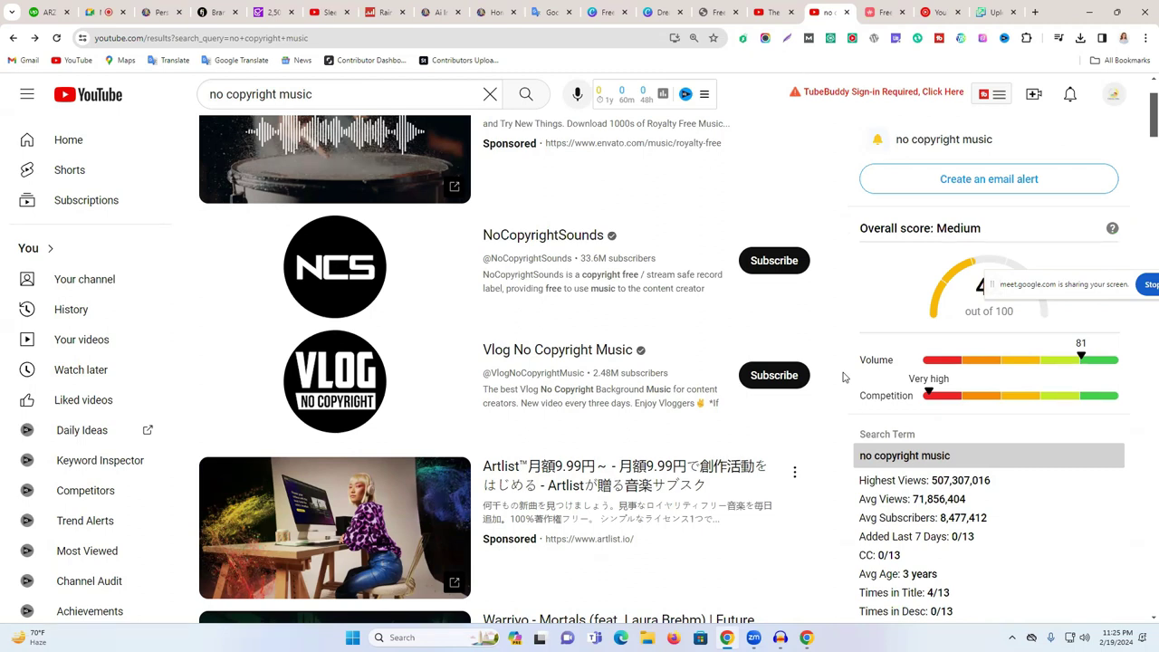
{"action": "left_click", "coordinate": [1034, 12]}
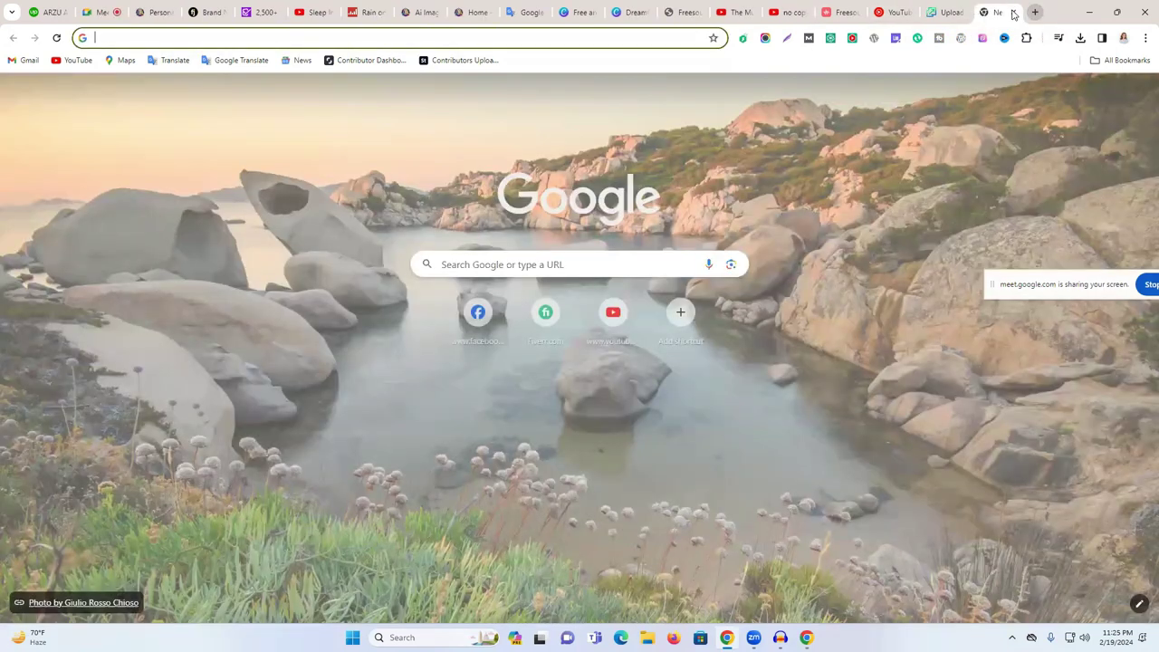
{"action": "left_click", "coordinate": [1013, 13]}
{"action": "left_click", "coordinate": [966, 12]}
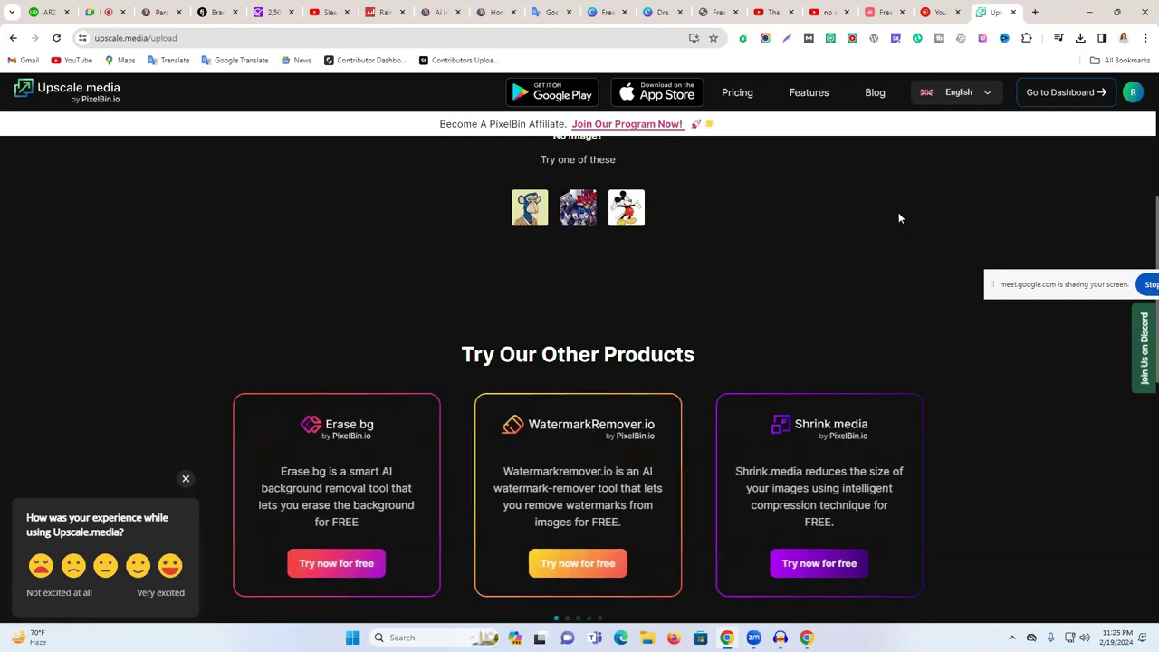
{"action": "left_click", "coordinate": [928, 9]}
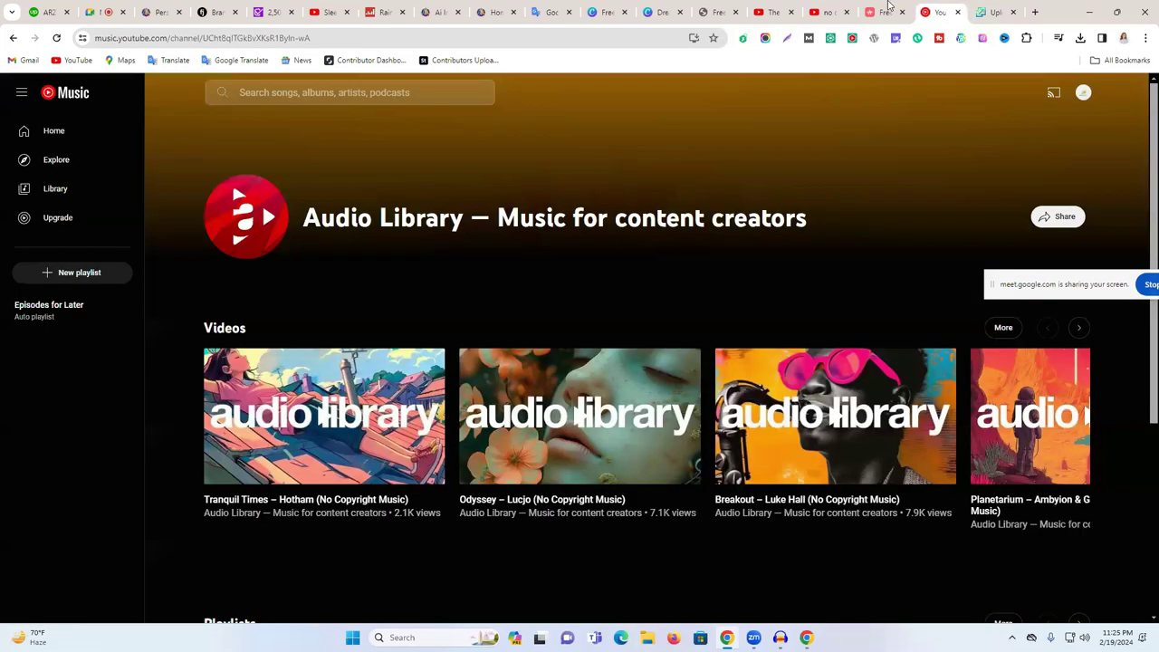
{"action": "left_click", "coordinate": [888, 6]}
{"action": "scroll", "coordinate": [947, 175], "scroll_direction": "down", "scroll_amount": 5}
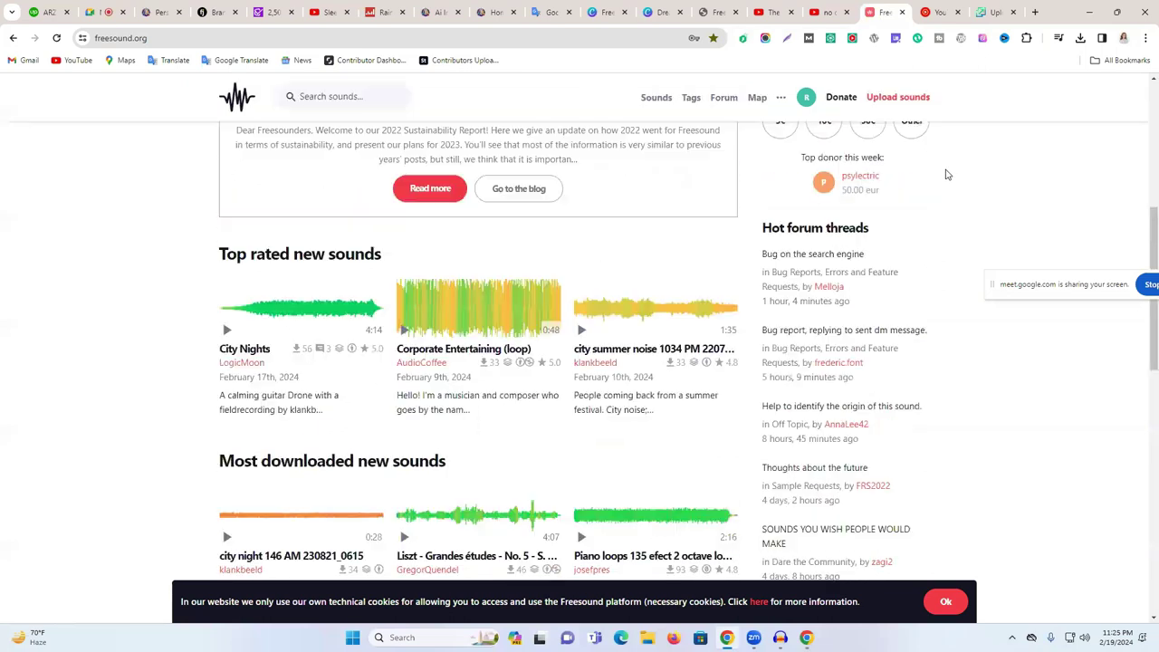
{"action": "scroll", "coordinate": [945, 176], "scroll_direction": "down", "scroll_amount": 1}
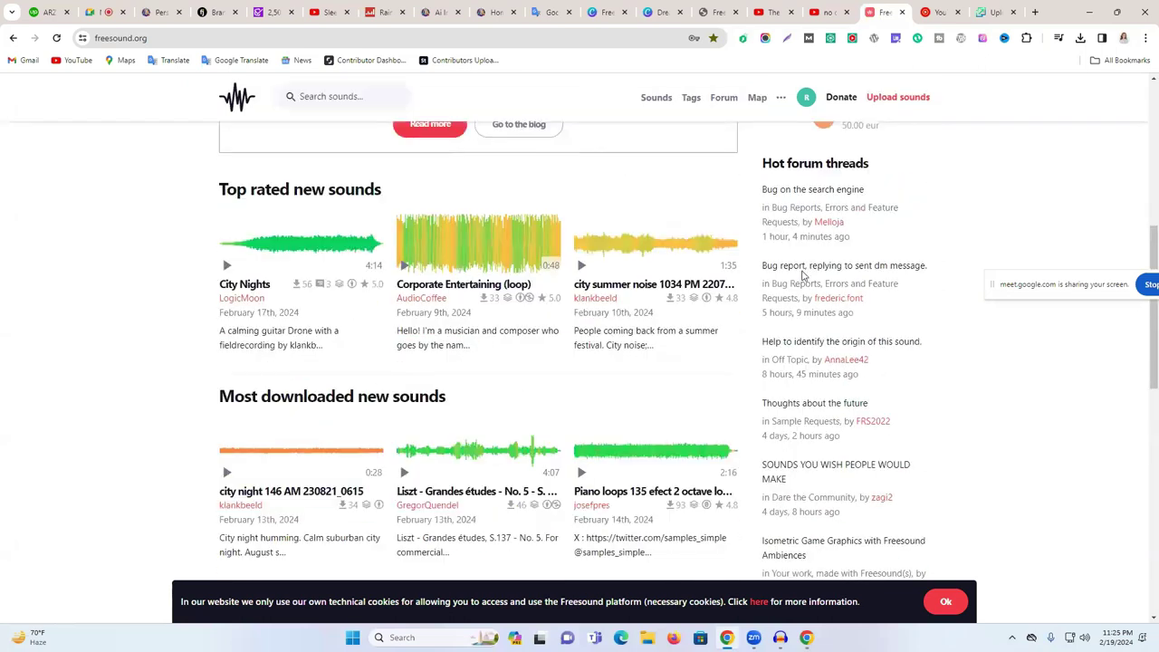
- Copy 'Sleep Music for Babies' from the Sleep Instantly video's title
{"action": "left_click", "coordinate": [331, 12]}
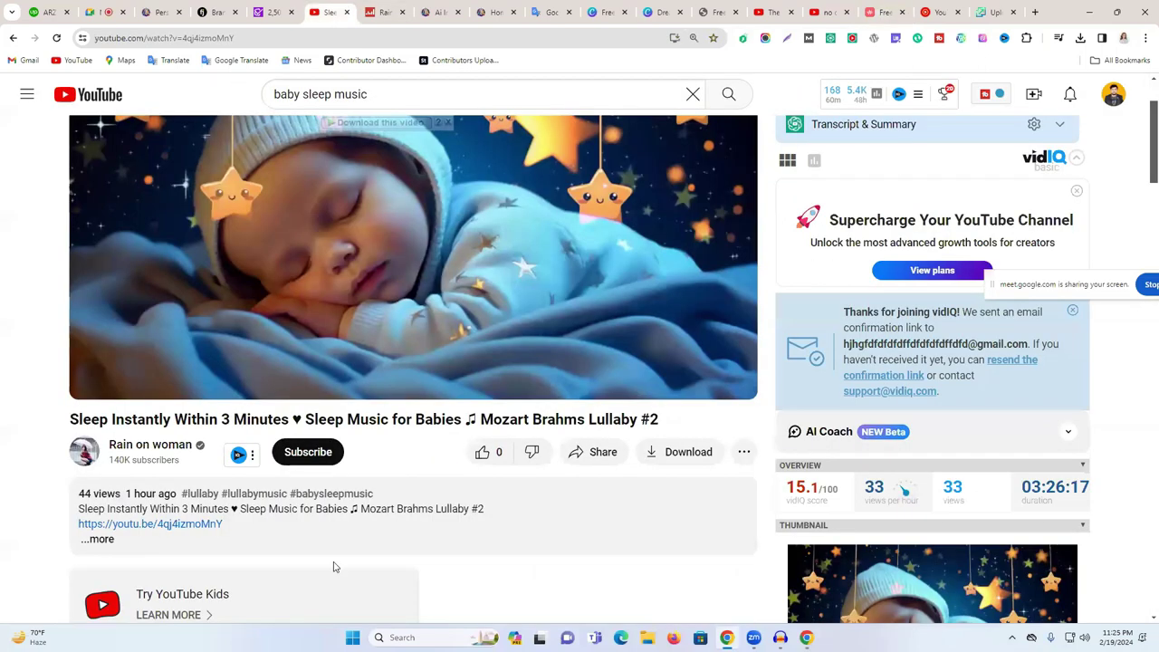
{"action": "triple_click", "coordinate": [313, 421]}
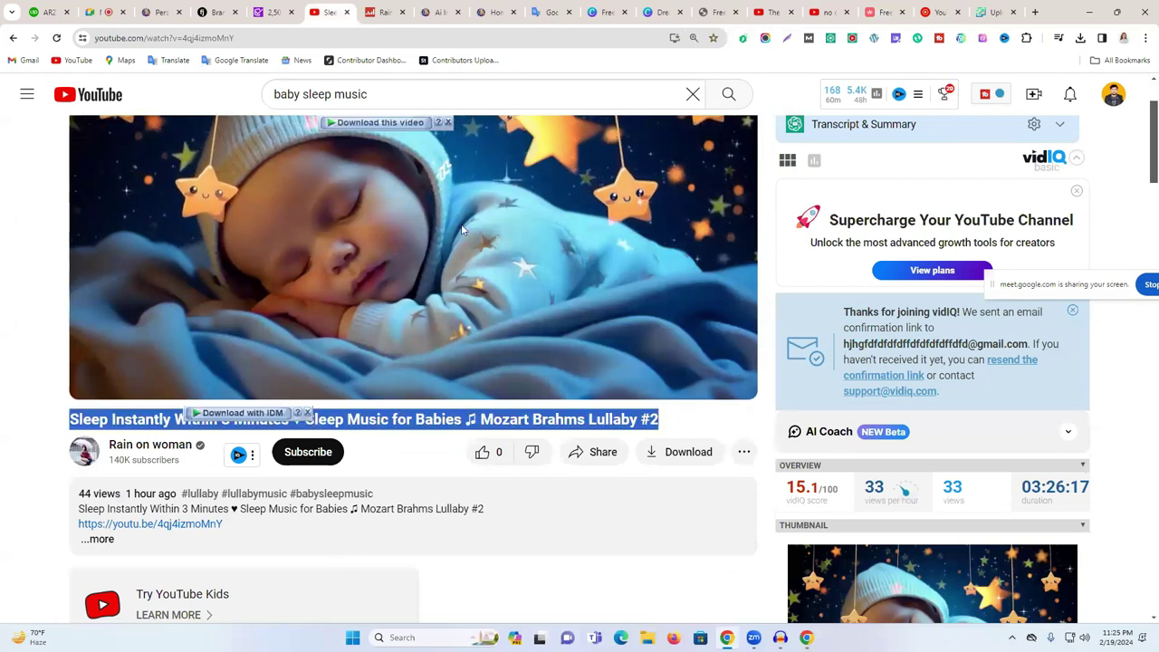
{"action": "left_click", "coordinate": [295, 418]}
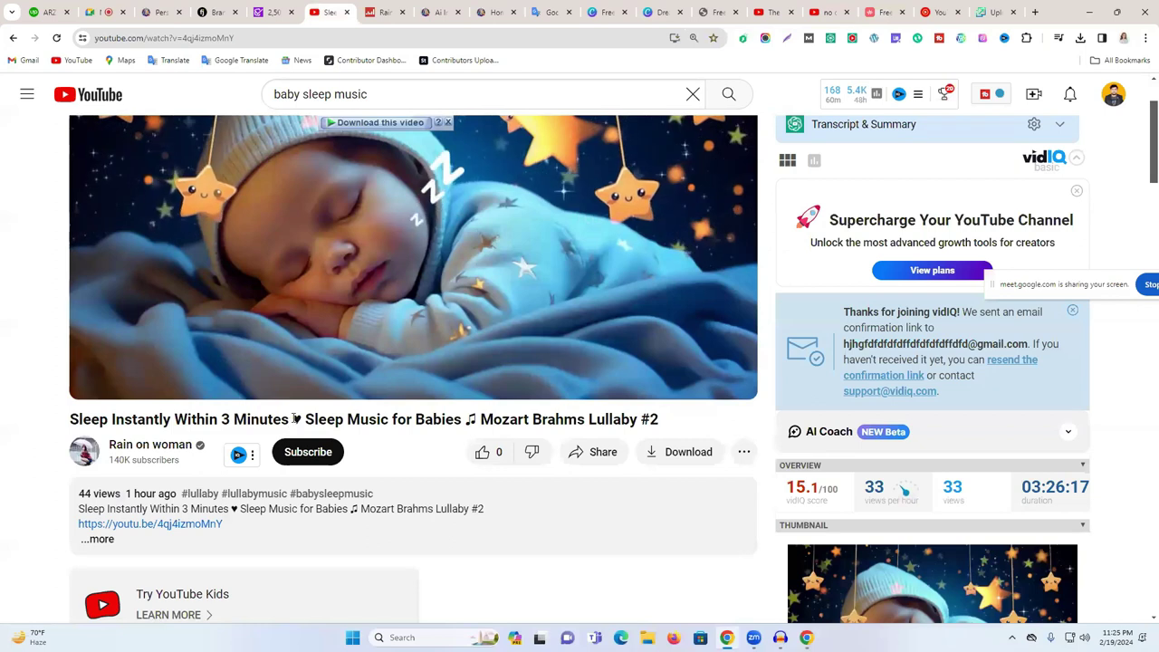
{"action": "left_click_drag", "start_coordinate": [303, 420], "coordinate": [464, 421]}
{"action": "key", "text": "ctrl+c"}
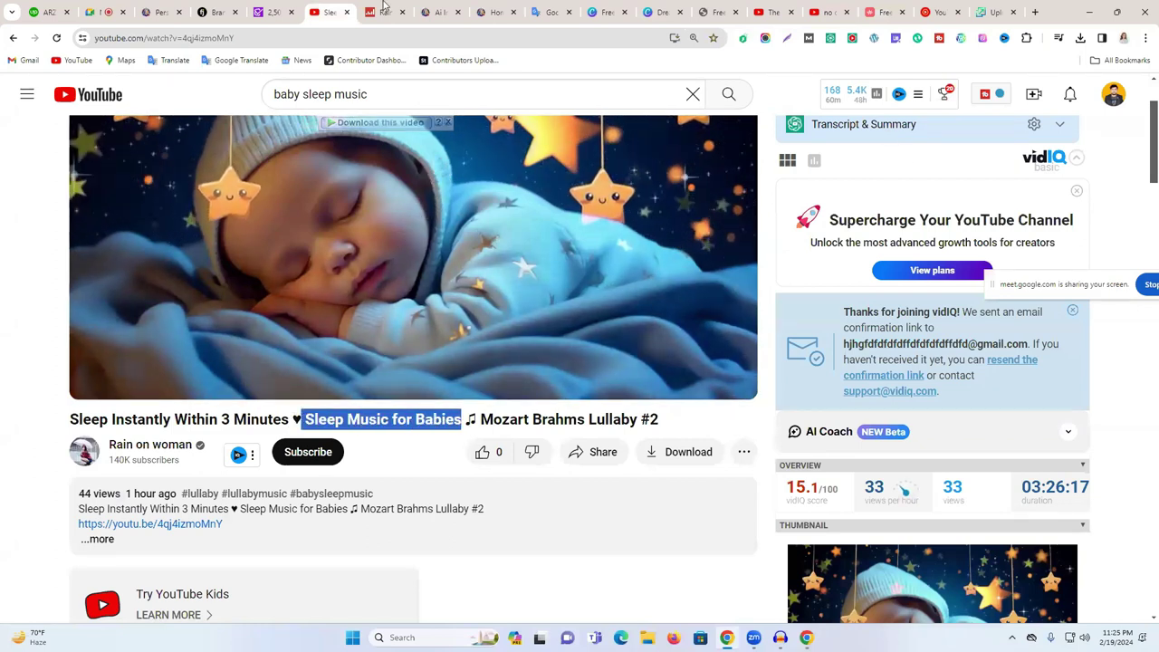
{"action": "left_click", "coordinate": [218, 12]}
- Generate clickbait title ideas for 'Sleep Music for Babies' with fatjoe's Clickbait YouTube Titles tool
{"action": "mouse_move", "coordinate": [787, 102]}
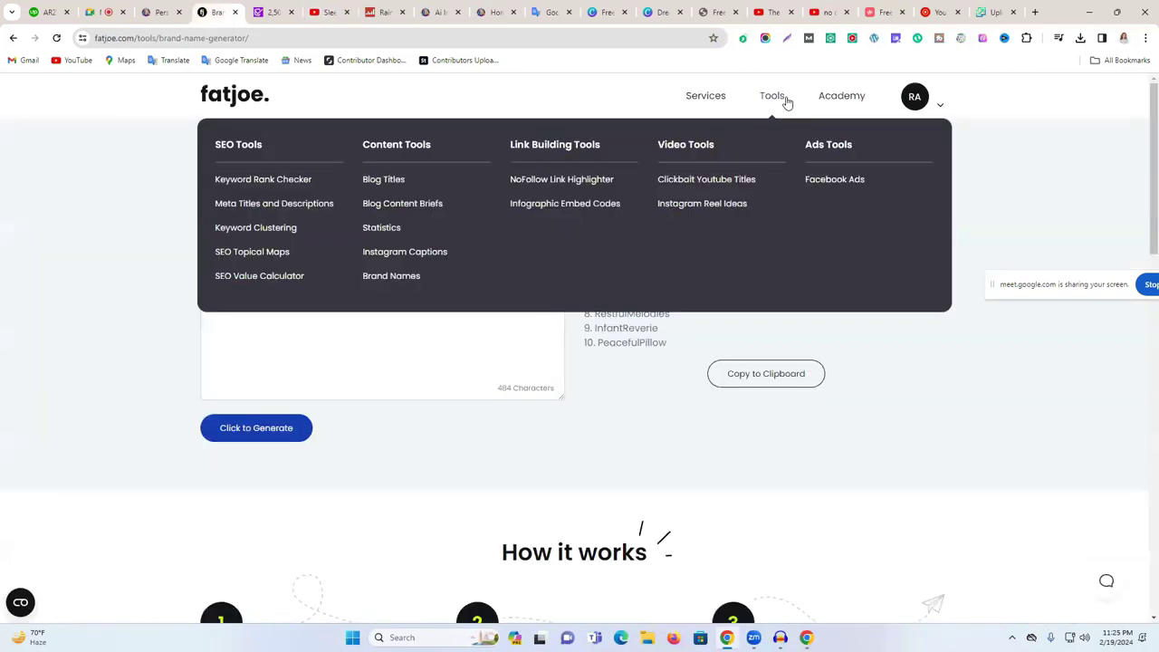
{"action": "left_click", "coordinate": [692, 183]}
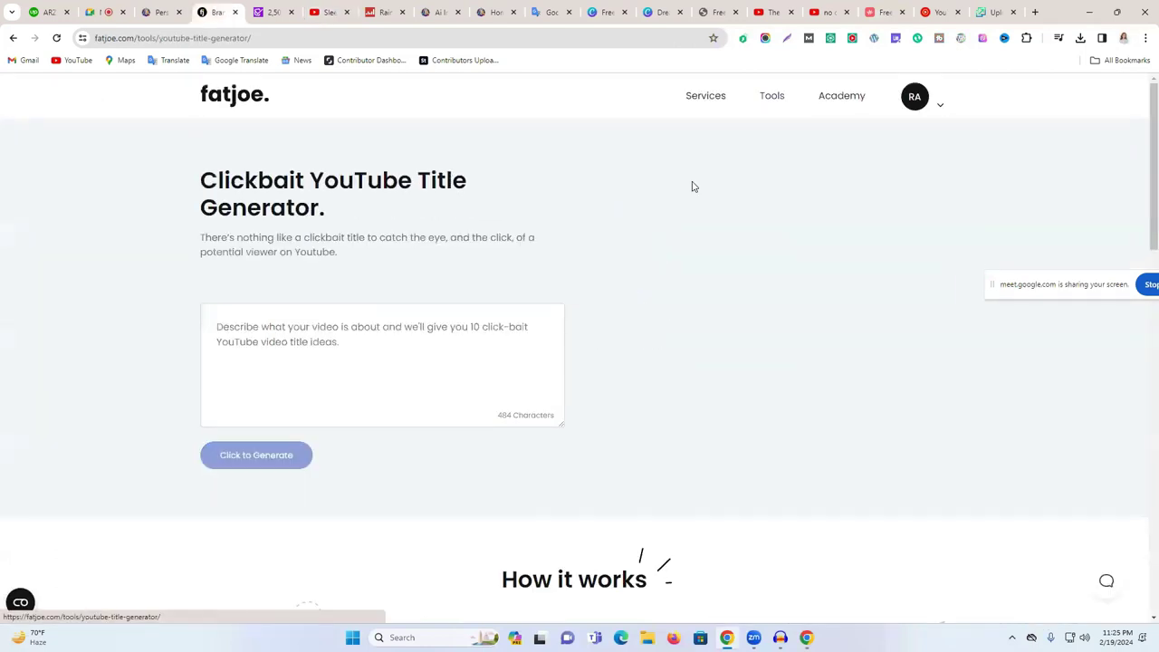
{"action": "left_click", "coordinate": [369, 341]}
{"action": "key", "text": "ctrl+v"}
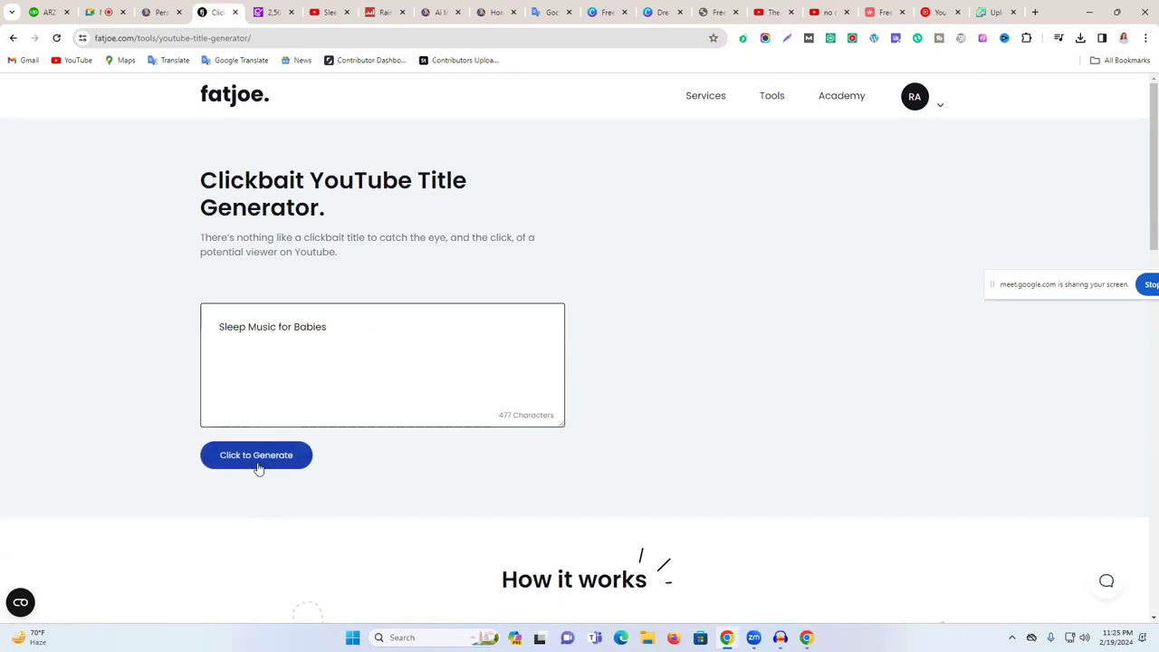
{"action": "left_click", "coordinate": [258, 461]}
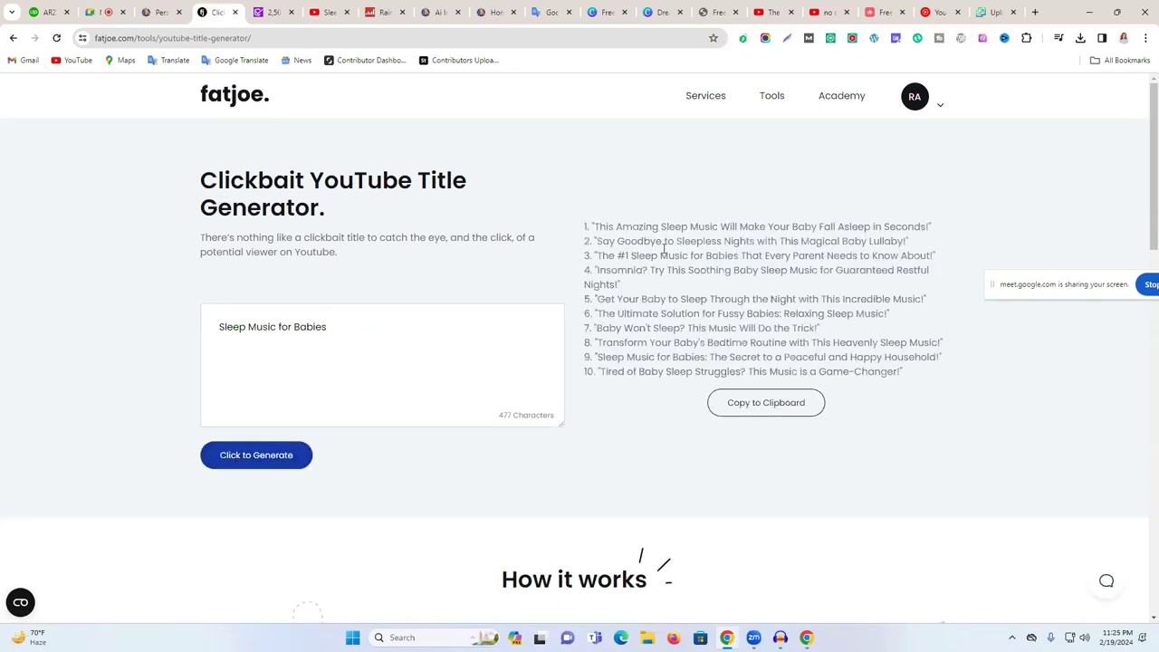
- Select and copy the first generated clickbait title
{"action": "left_click_drag", "start_coordinate": [605, 231], "coordinate": [894, 375]}
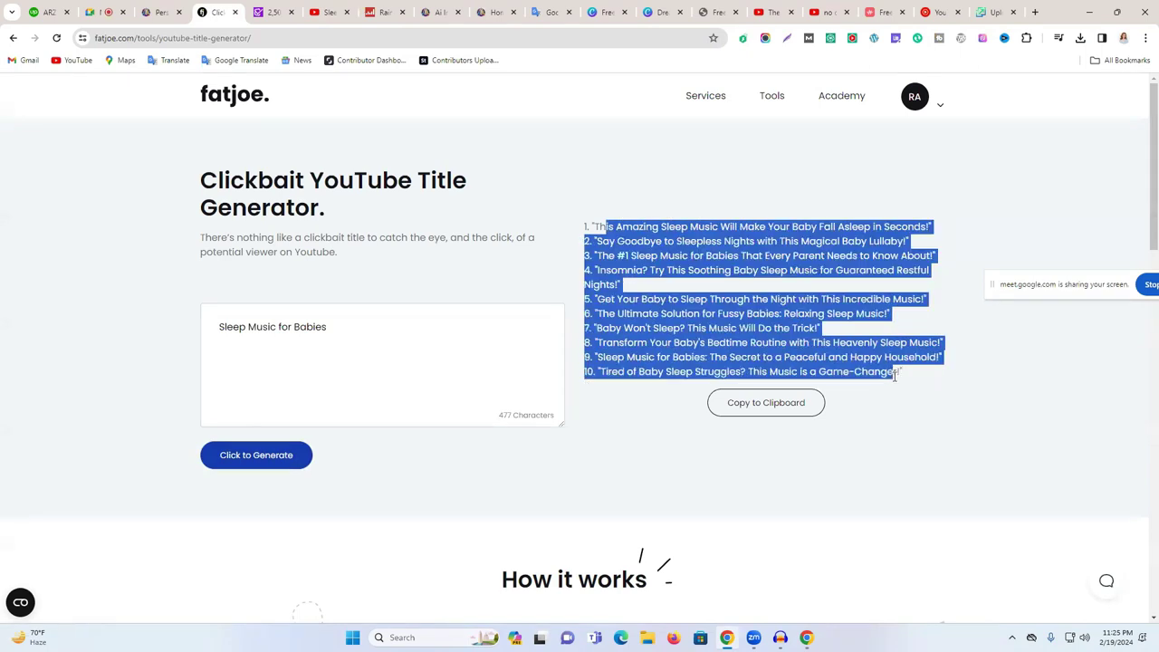
{"action": "left_click", "coordinate": [961, 394]}
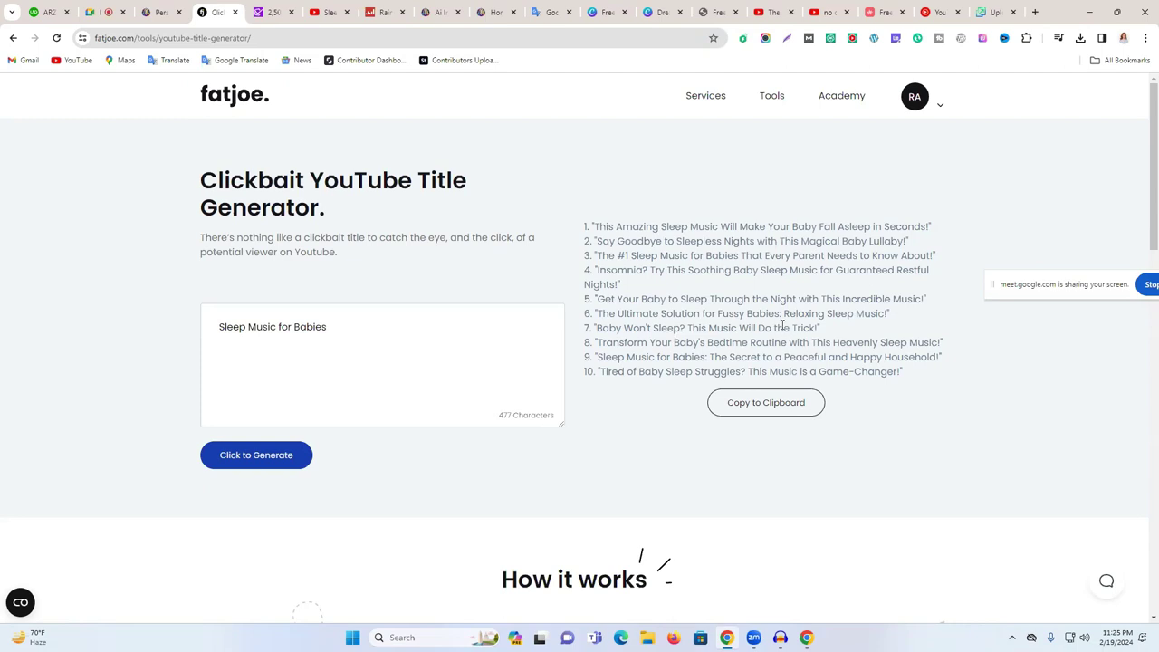
{"action": "left_click_drag", "start_coordinate": [784, 313], "coordinate": [808, 317]}
{"action": "left_click_drag", "start_coordinate": [640, 257], "coordinate": [928, 257]}
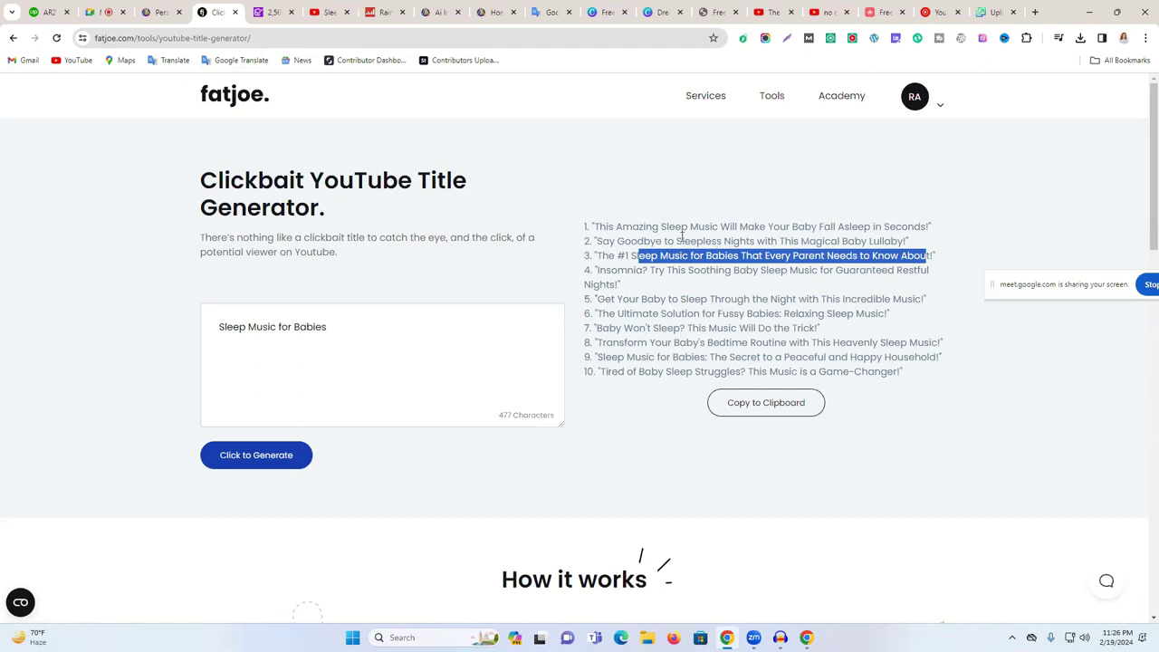
{"action": "triple_click", "coordinate": [755, 227]}
{"action": "key", "text": "ctrl+c"}
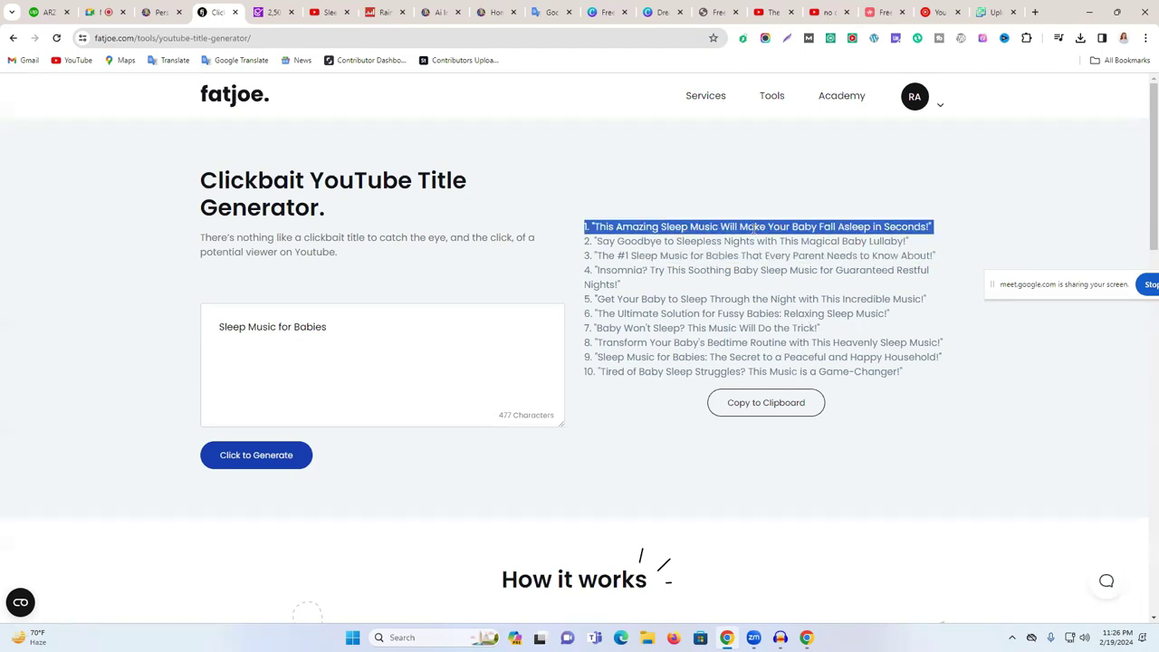
- Translate the pasted first title, stripped of its number and quotes, from English into Bengali
{"action": "left_click", "coordinate": [554, 12]}
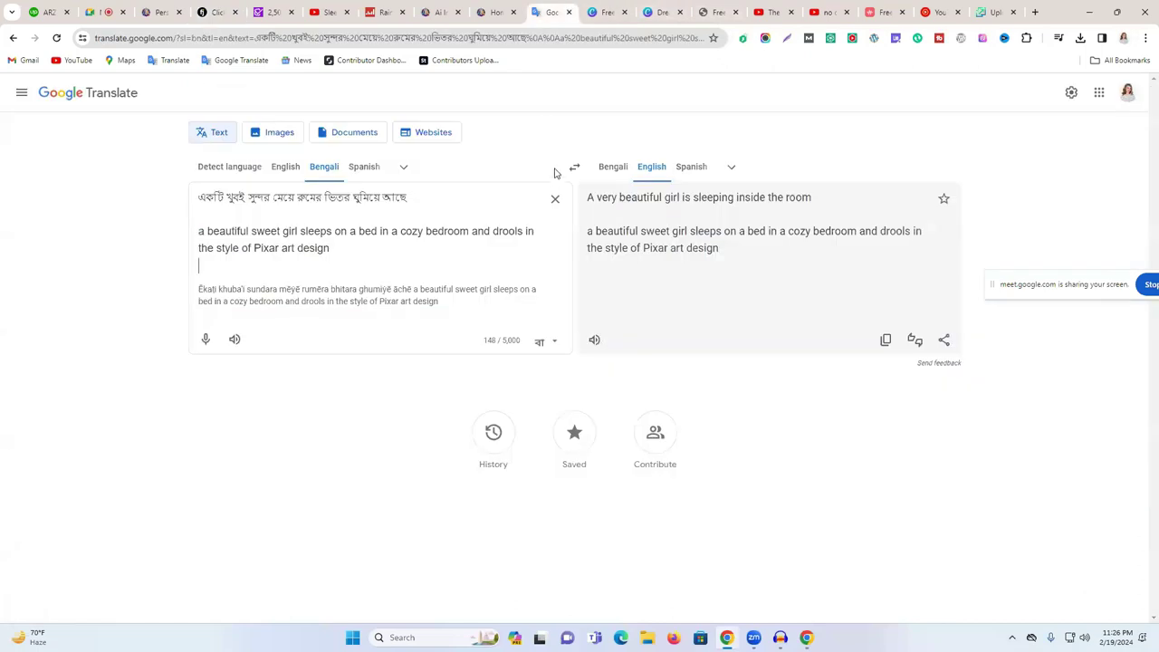
{"action": "left_click", "coordinate": [555, 198]}
{"action": "key", "text": "ctrl+v"}
{"action": "key", "text": "BackSpace"}
{"action": "key", "text": "BackSpace"}
{"action": "key", "text": "BackSpace"}
{"action": "key", "text": "BackSpace"}
{"action": "key", "text": "Delete"}
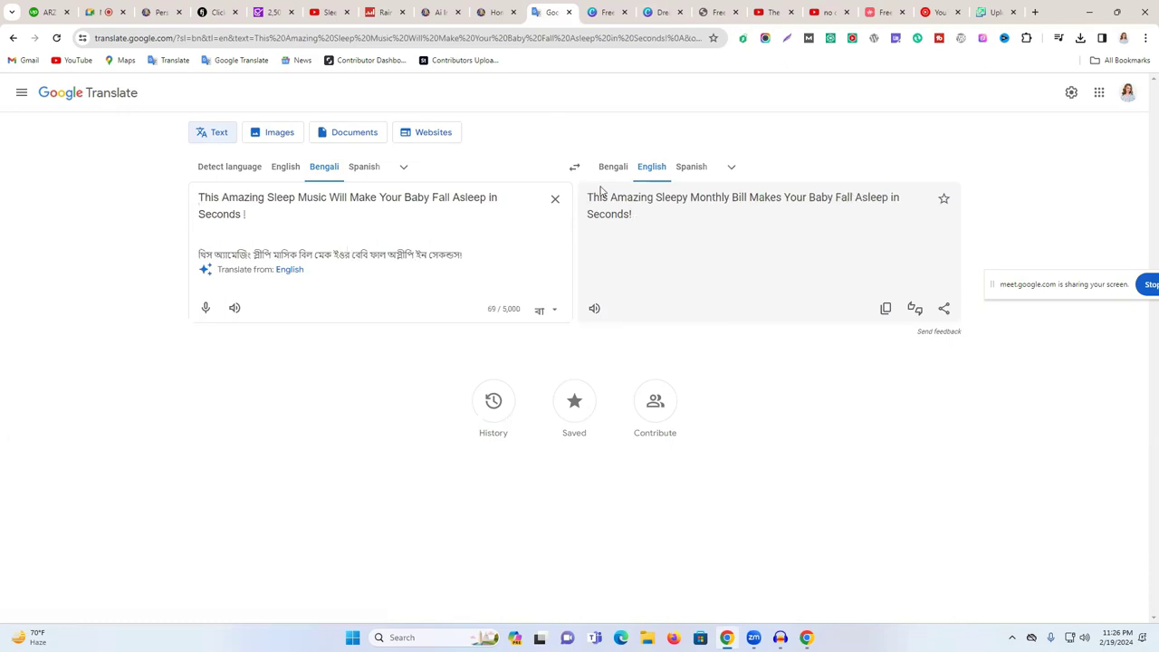
{"action": "left_click", "coordinate": [614, 167]}
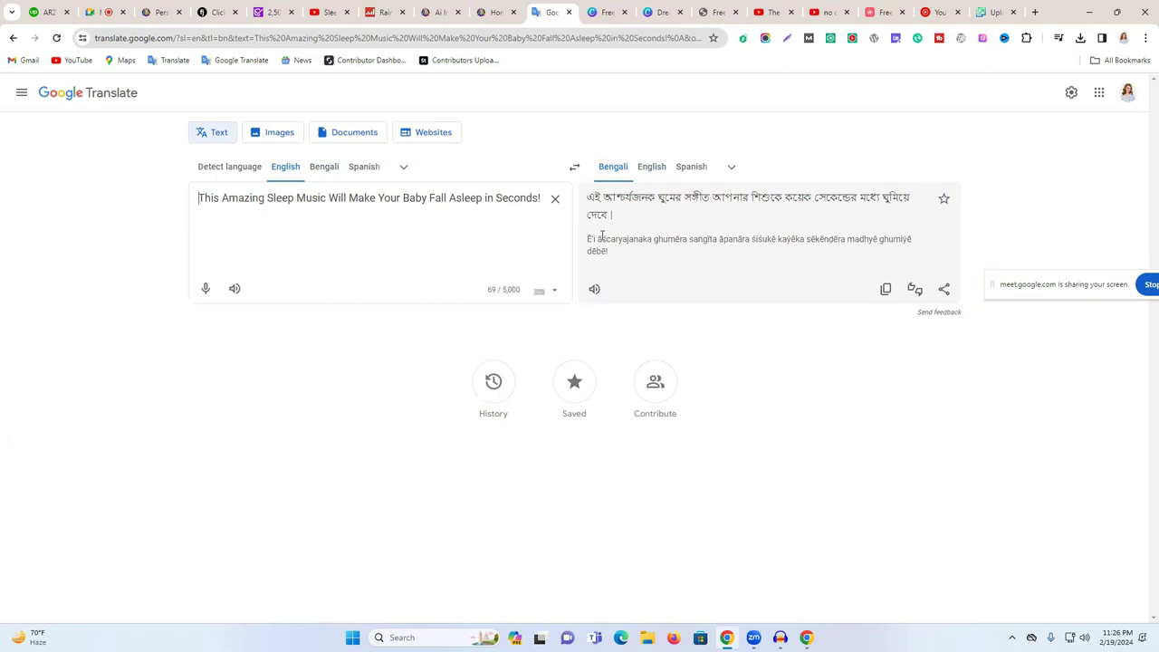
- Copy the English title 'This Amazing Sleep Music Will Make Your Baby Fall Asleep in Seconds!'
{"action": "triple_click", "coordinate": [371, 203]}
{"action": "right_click", "coordinate": [371, 206]}
{"action": "left_click", "coordinate": [431, 263]}
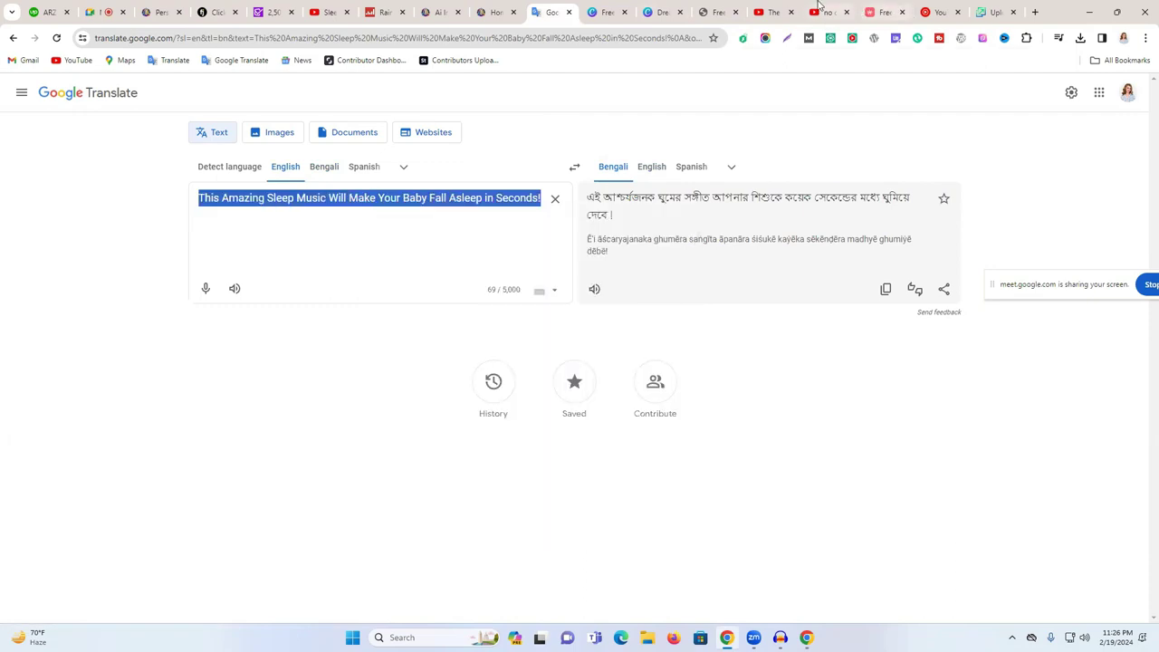
{"action": "left_click", "coordinate": [818, 7]}
- Start a new YouTube Studio upload with the Sleep Instantly video file
{"action": "left_click", "coordinate": [777, 9]}
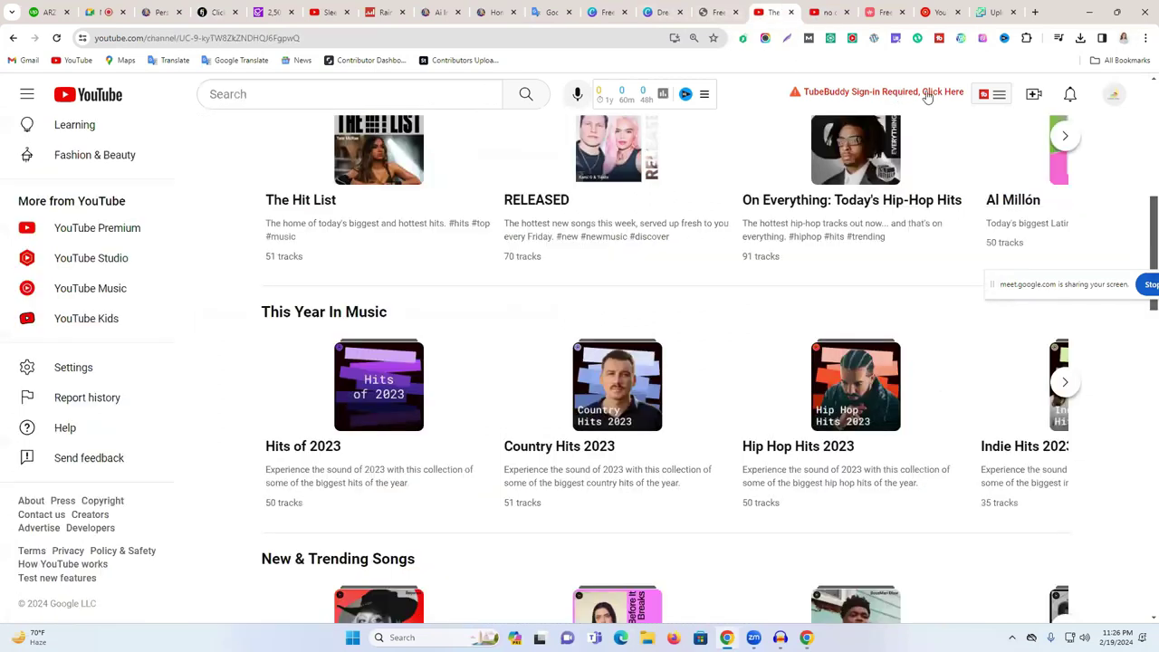
{"action": "scroll", "coordinate": [1034, 99], "scroll_direction": "up", "scroll_amount": 1}
{"action": "left_click", "coordinate": [1033, 95]}
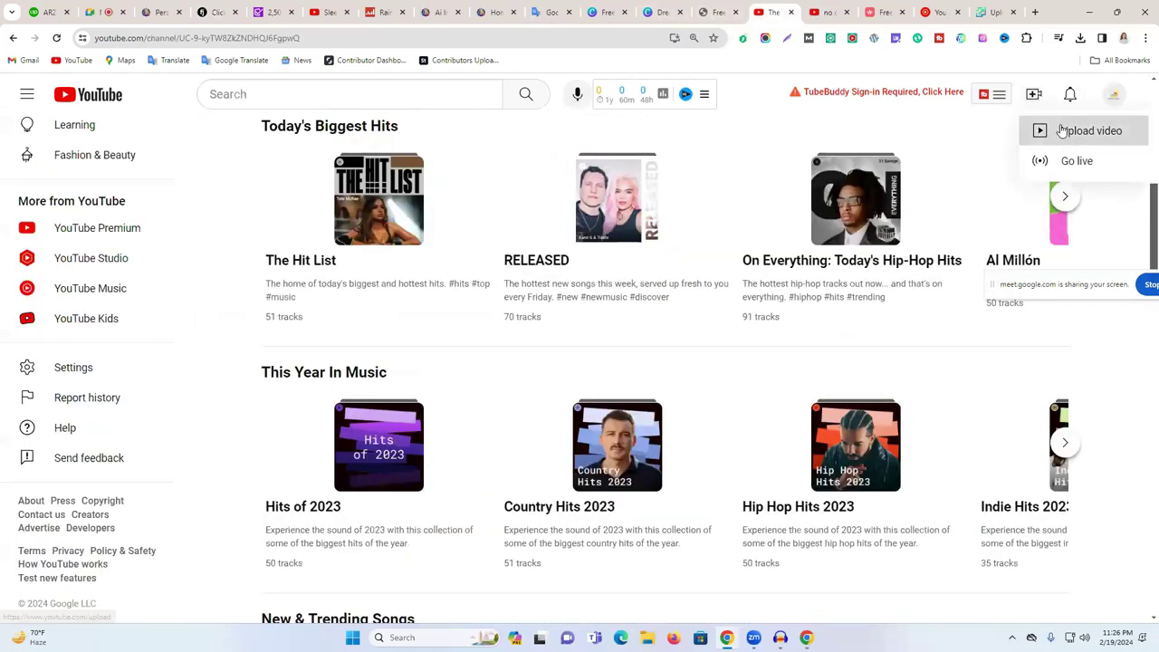
{"action": "left_click", "coordinate": [1063, 131]}
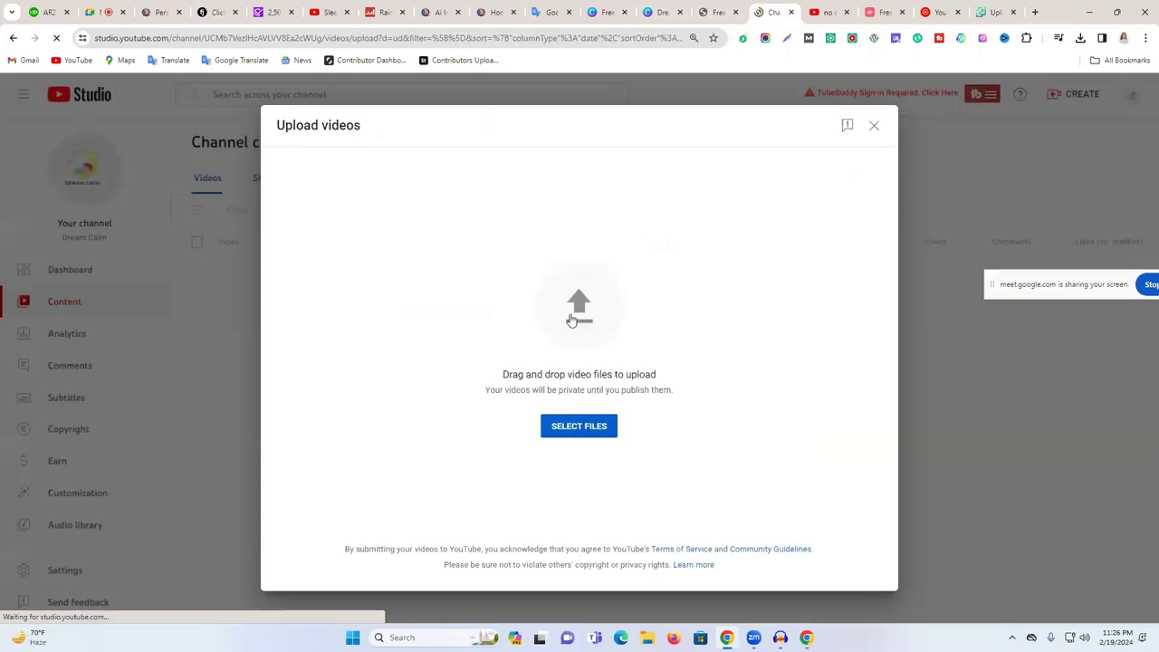
{"action": "left_click", "coordinate": [573, 315]}
{"action": "left_click", "coordinate": [131, 136]}
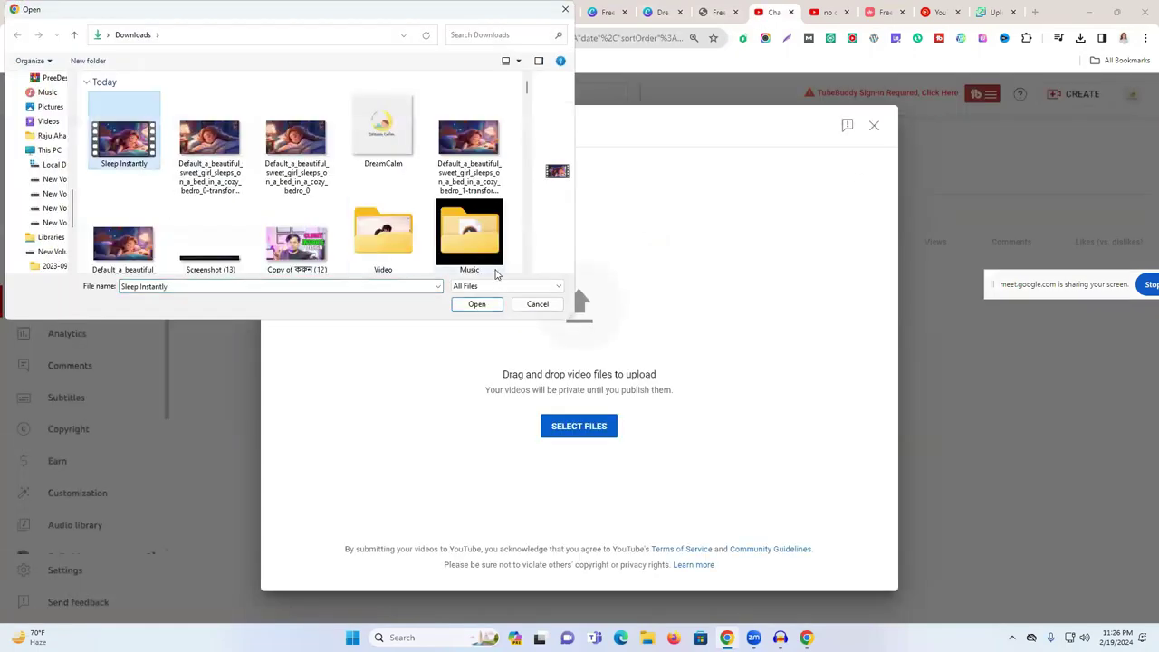
{"action": "left_click", "coordinate": [476, 304]}
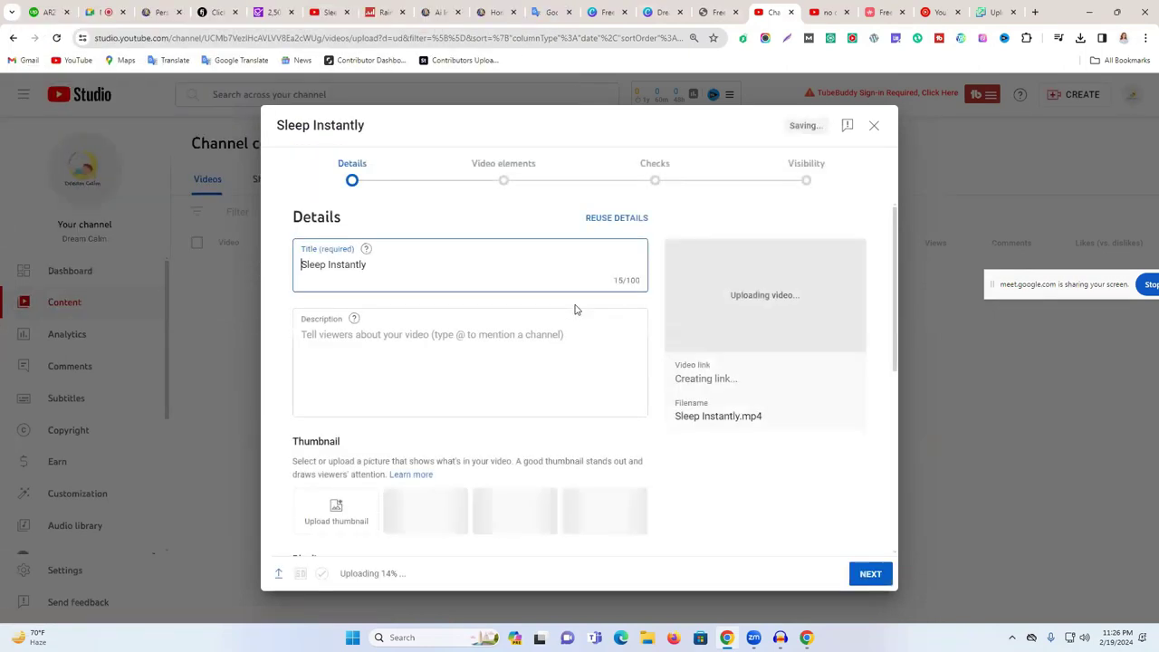
- Replace the video title with the clickbait line and paste it as the description's first line
{"action": "triple_click", "coordinate": [387, 266]}
{"action": "key", "text": "ctrl+v"}
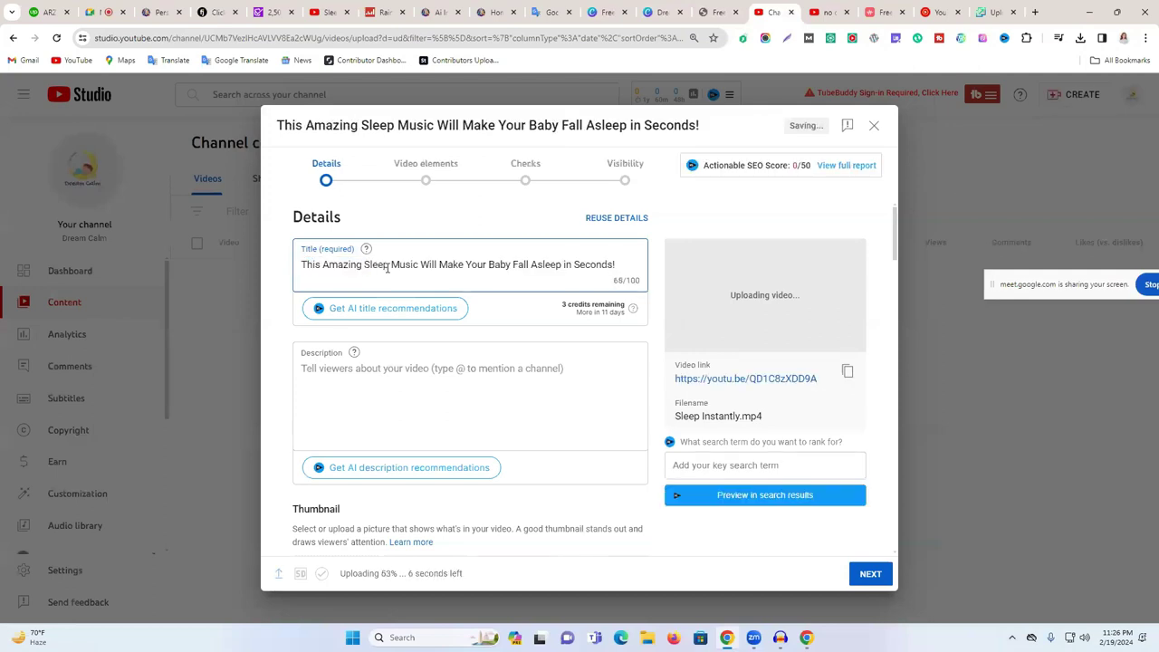
{"action": "left_click", "coordinate": [334, 385]}
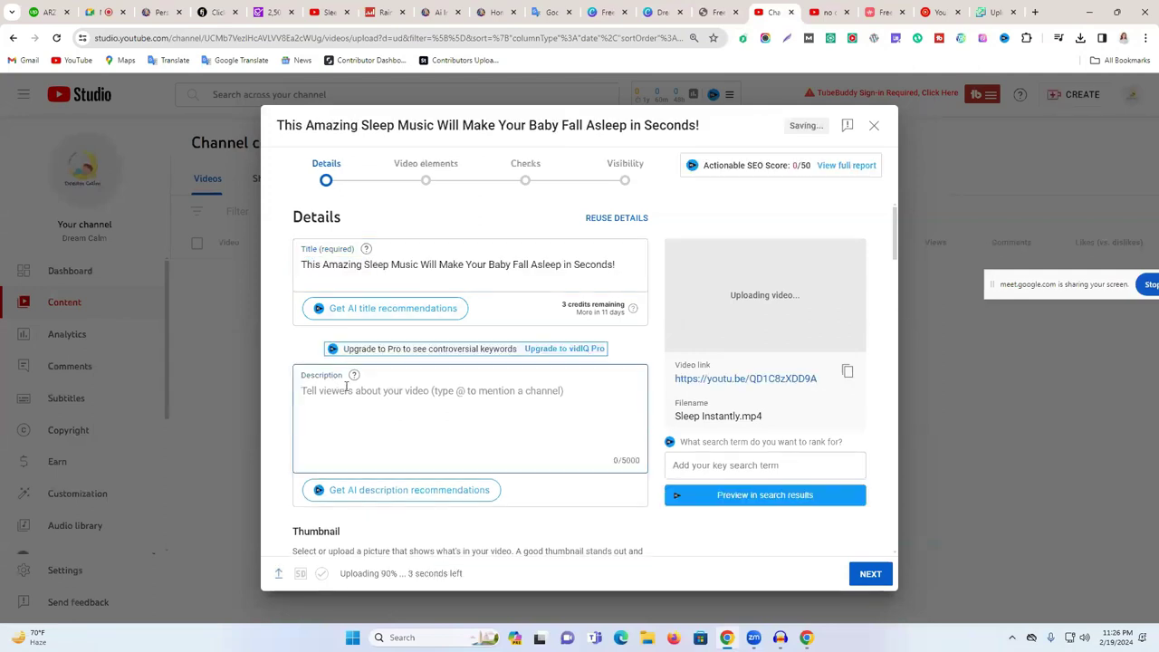
{"action": "key", "text": "ctrl+v"}
{"action": "key", "text": "Return"}
{"action": "key", "text": "Return"}
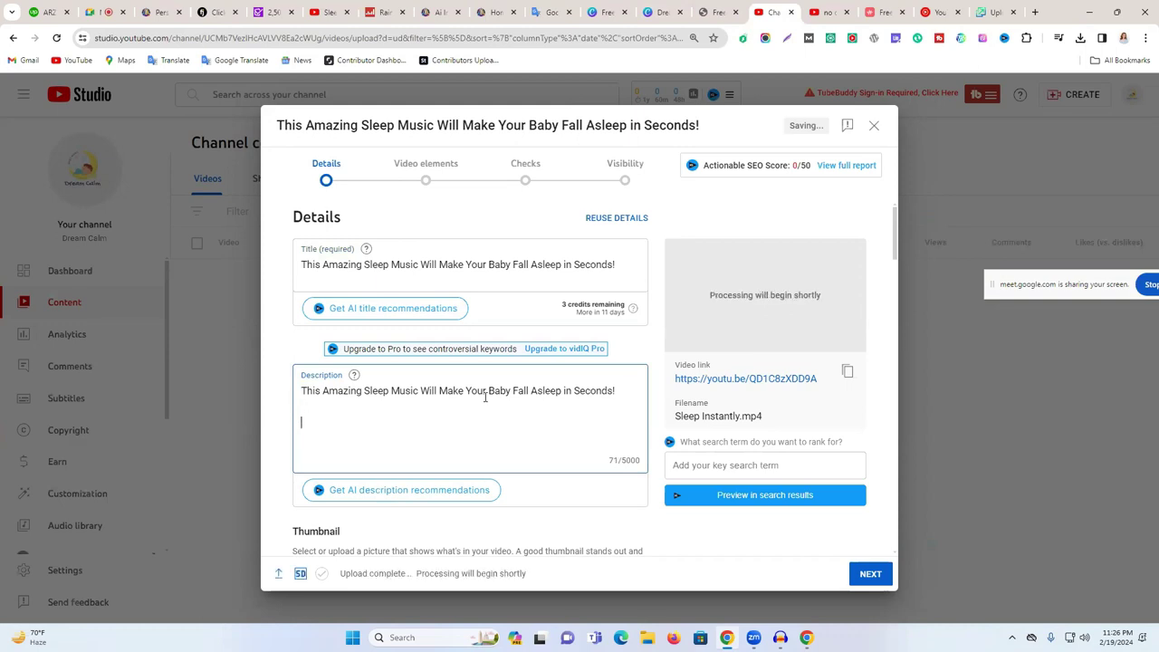
{"action": "scroll", "coordinate": [482, 394], "scroll_direction": "down", "scroll_amount": 2}
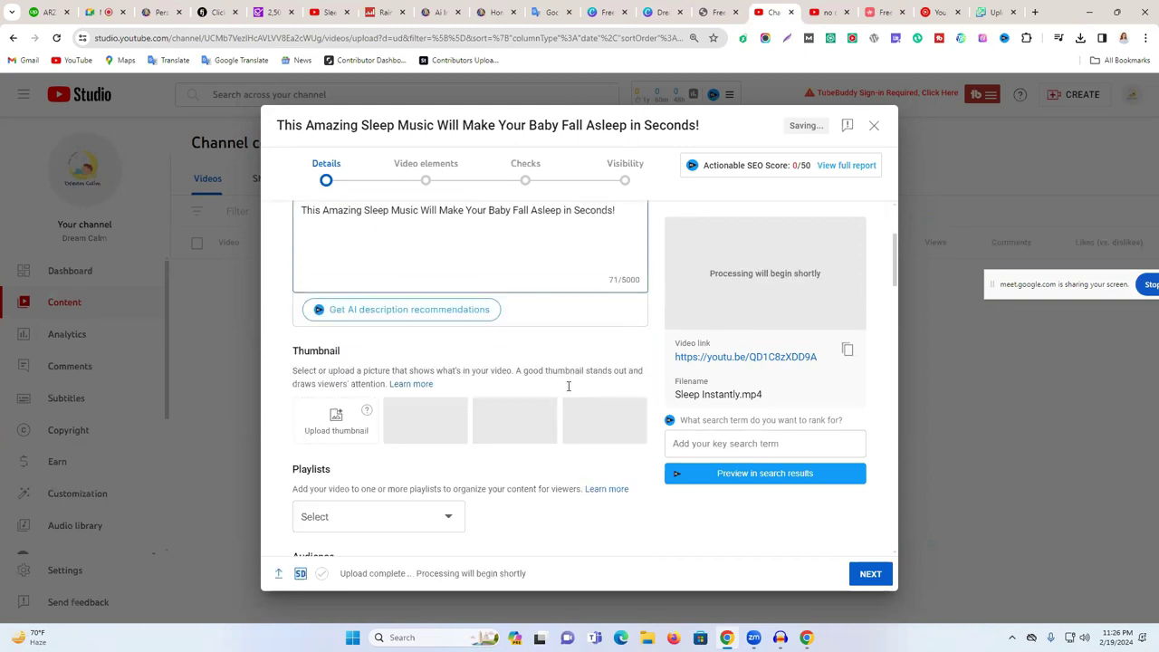
{"action": "scroll", "coordinate": [505, 389], "scroll_direction": "up", "scroll_amount": 2}
{"action": "scroll", "coordinate": [489, 377], "scroll_direction": "up", "scroll_amount": 1}
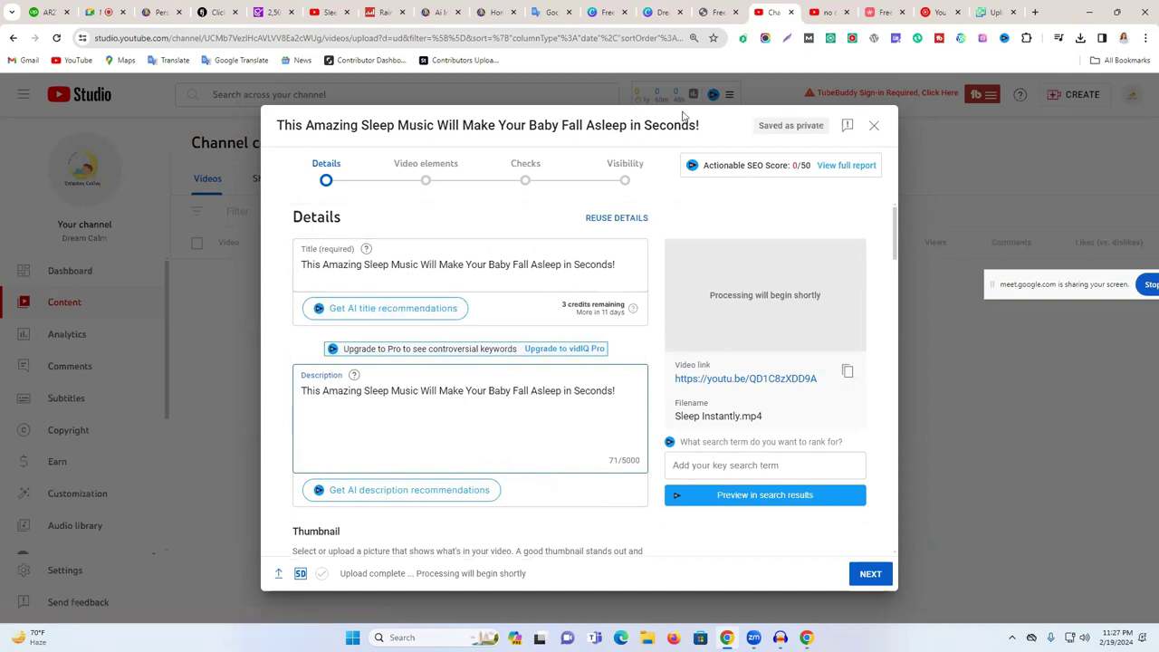
{"action": "left_click", "coordinate": [362, 414]}
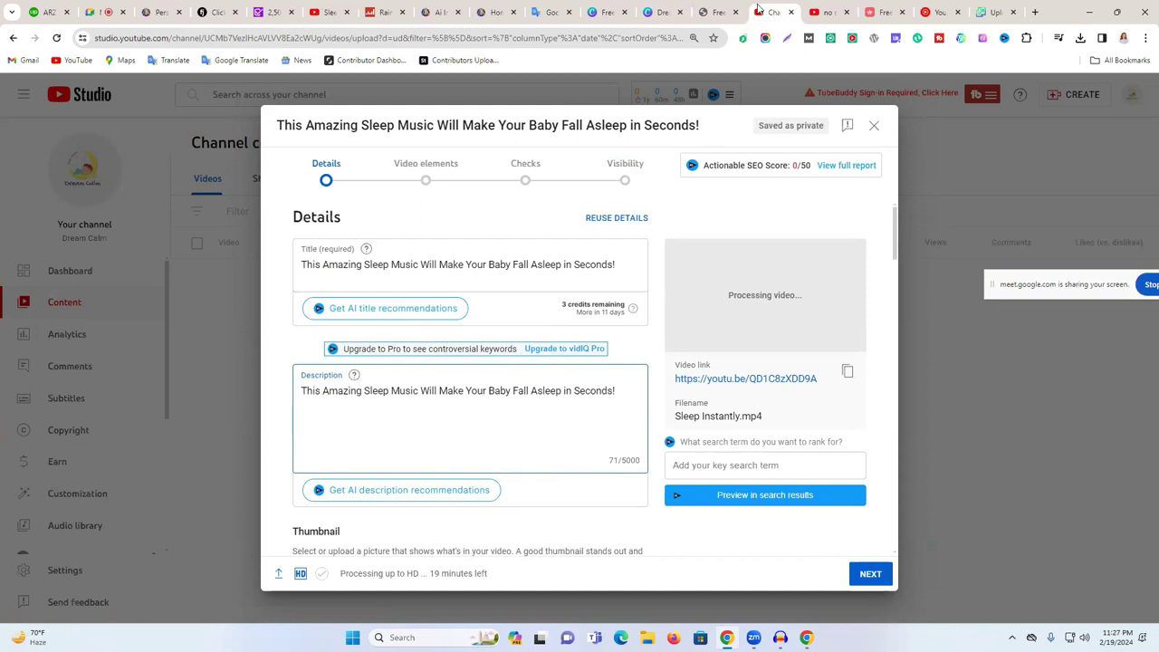
{"action": "left_click", "coordinate": [826, 9]}
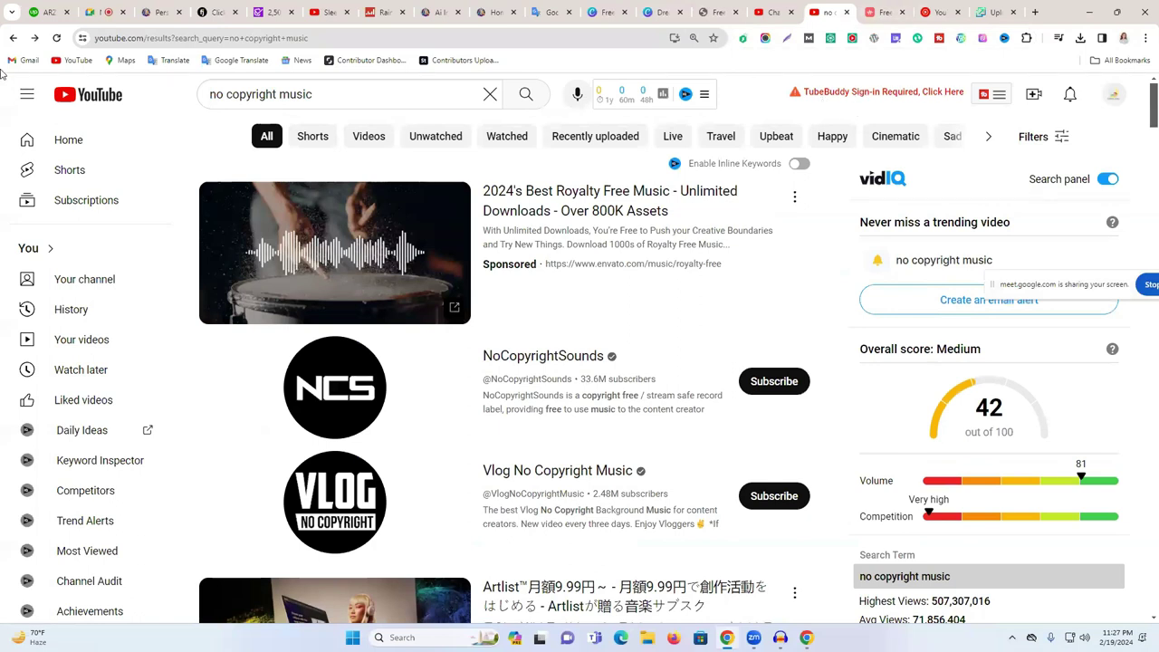
- Copy the track credit lines from the 'Not Like Just A Friend' video's description
{"action": "left_click", "coordinate": [13, 38]}
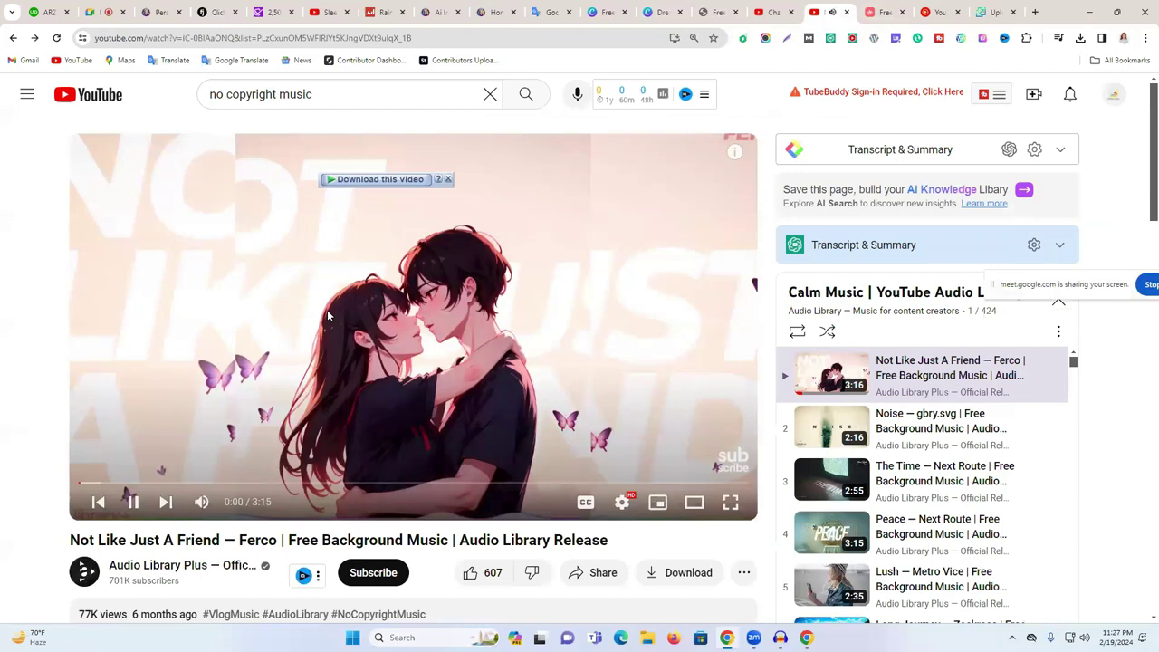
{"action": "scroll", "coordinate": [327, 310], "scroll_direction": "down", "scroll_amount": 3}
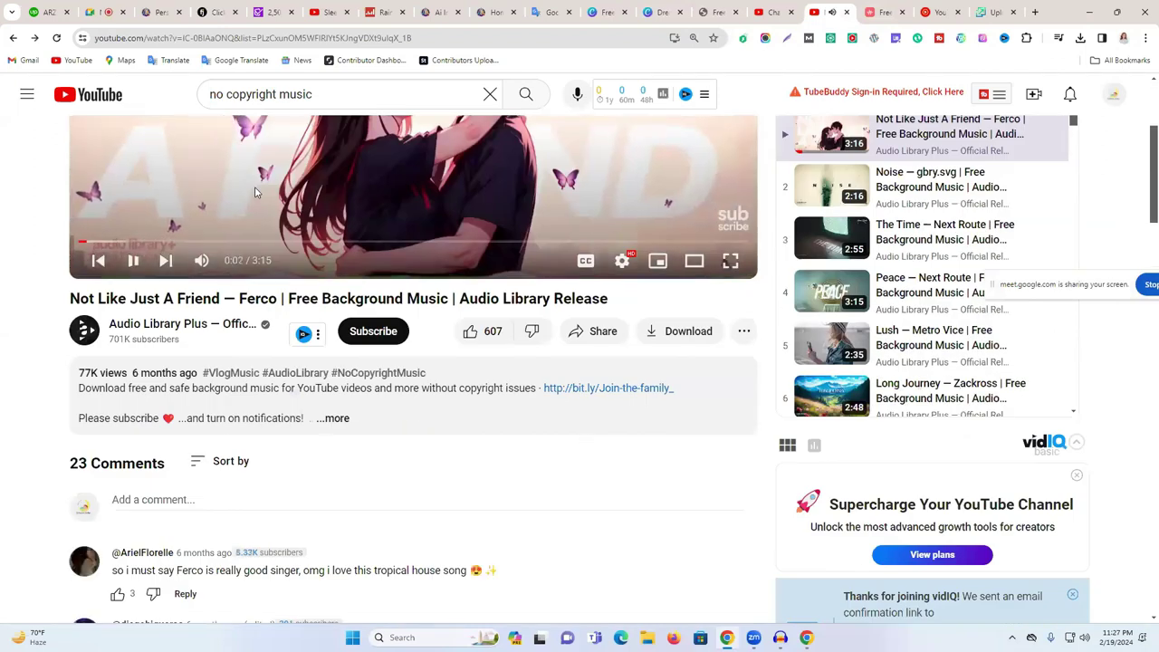
{"action": "left_click", "coordinate": [255, 193]}
{"action": "scroll", "coordinate": [271, 226], "scroll_direction": "down", "scroll_amount": 2}
{"action": "left_click", "coordinate": [345, 304]}
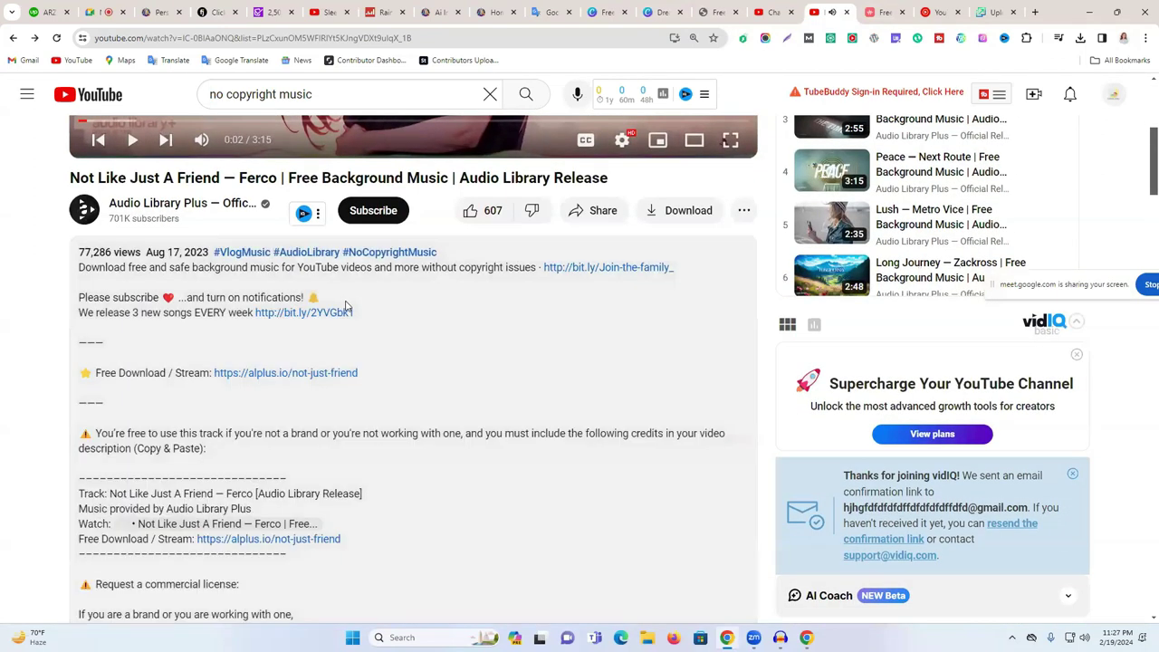
{"action": "scroll", "coordinate": [345, 306], "scroll_direction": "down", "scroll_amount": 3}
{"action": "left_click_drag", "start_coordinate": [78, 252], "coordinate": [360, 306]}
{"action": "key", "text": "ctrl+c"}
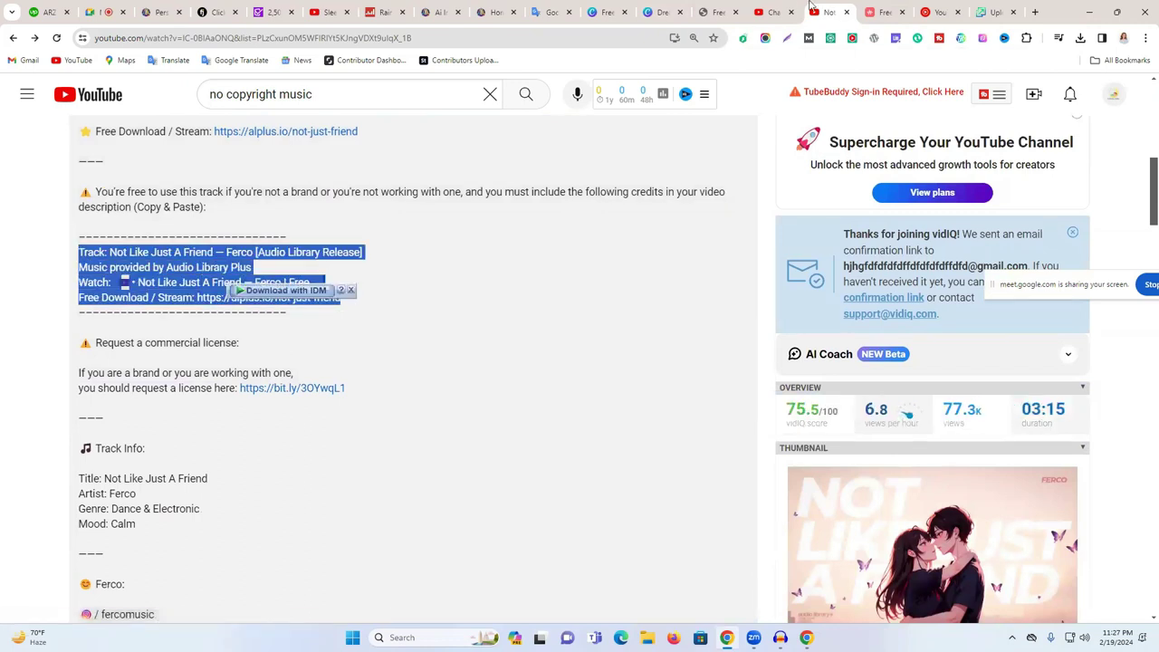
- Paste the track credits on the line under the title in the Studio description
{"action": "left_click", "coordinate": [774, 12]}
{"action": "left_click", "coordinate": [388, 411]}
{"action": "key", "text": "ctrl+v"}
{"action": "scroll", "coordinate": [507, 407], "scroll_direction": "down", "scroll_amount": 2}
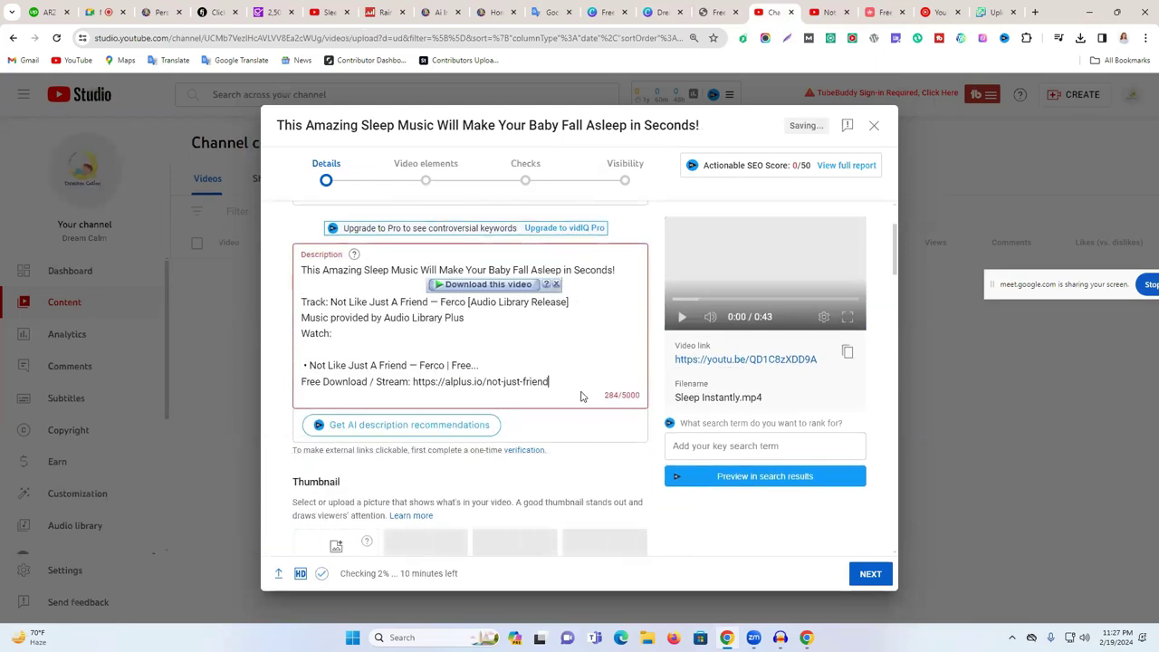
{"action": "triple_click", "coordinate": [621, 390]}
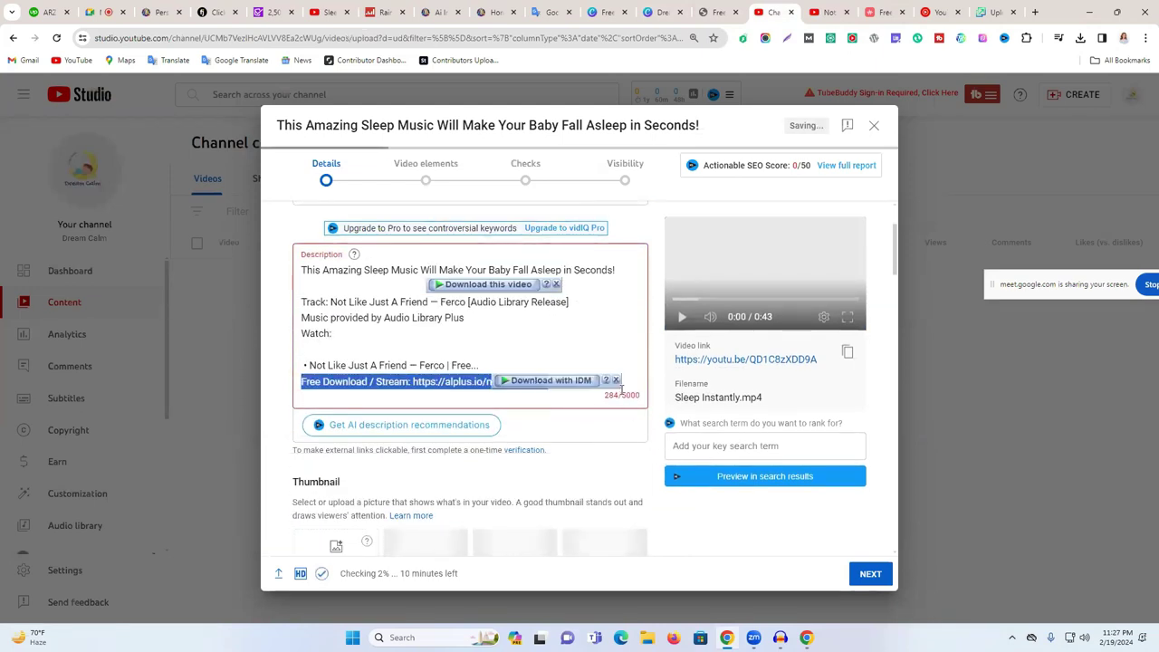
{"action": "left_click", "coordinate": [462, 382]}
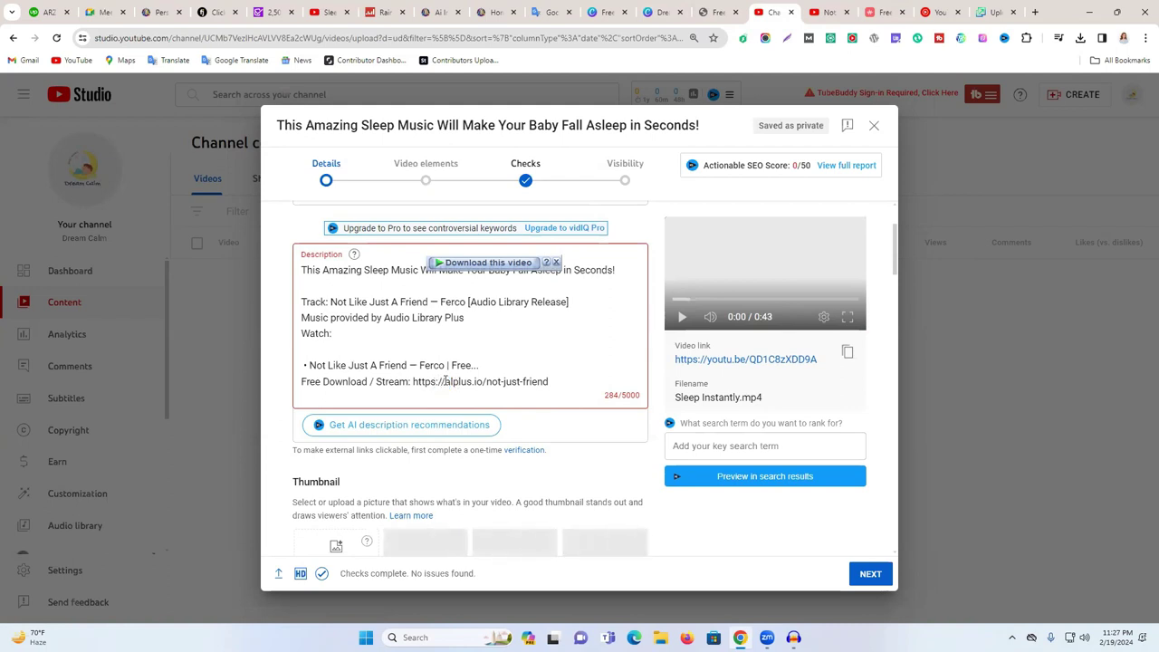
{"action": "left_click_drag", "start_coordinate": [443, 382], "coordinate": [414, 382]}
{"action": "key", "text": "BackSpace"}
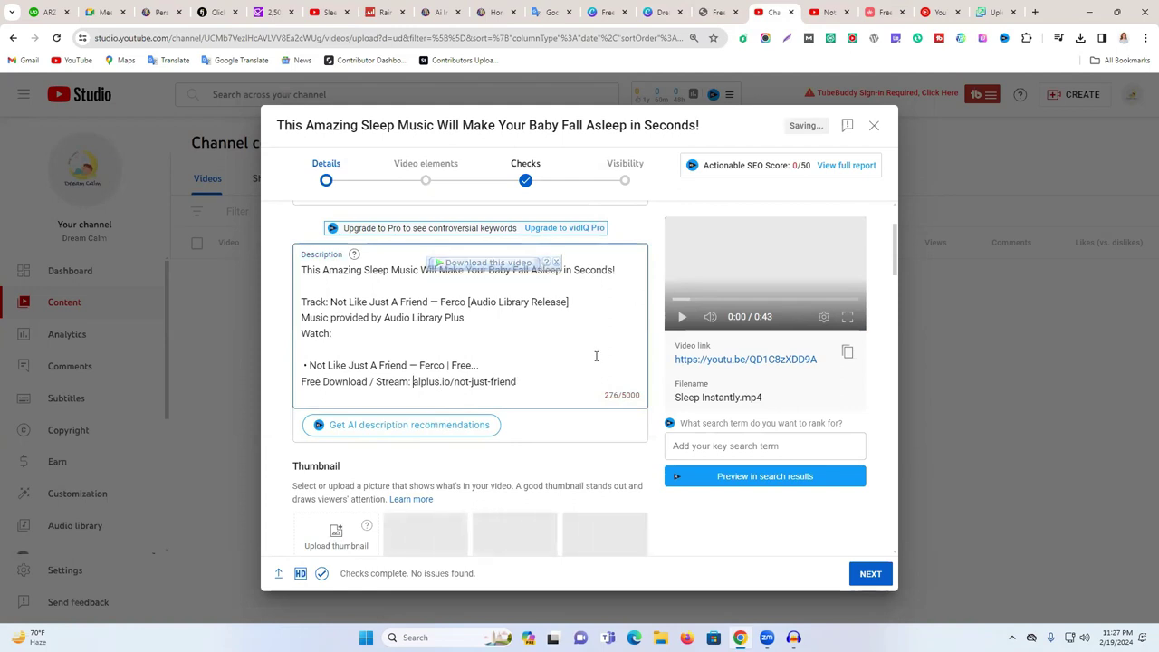
- Type a dashed divider line on the blank line under the title
{"action": "scroll", "coordinate": [596, 356], "scroll_direction": "up", "scroll_amount": 2}
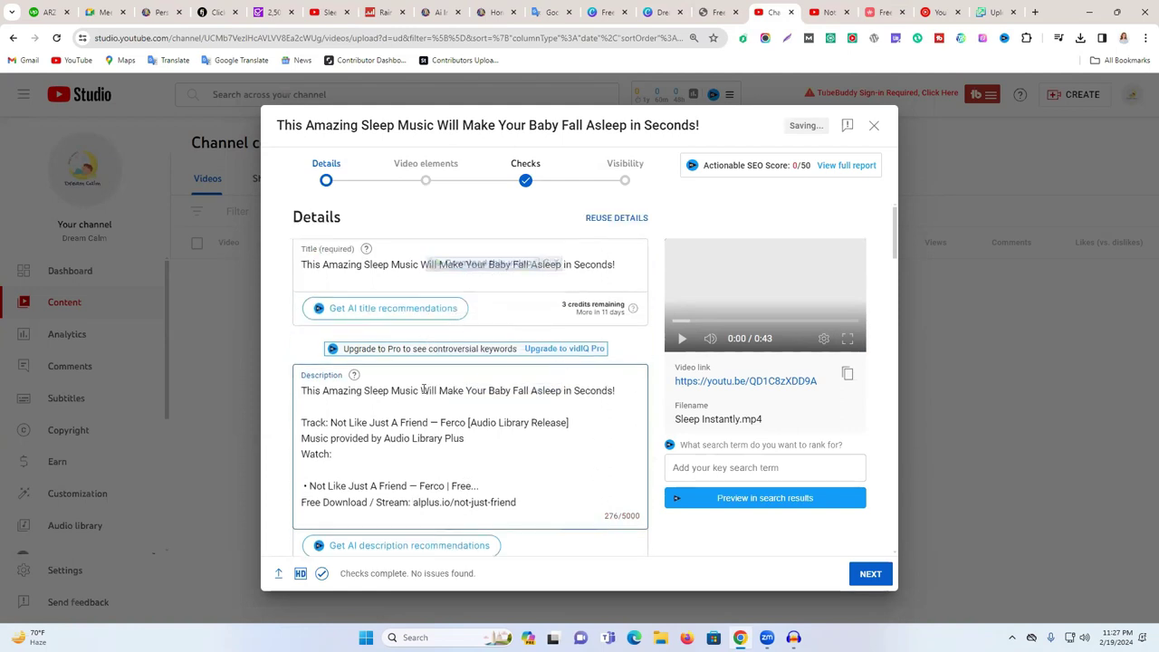
{"action": "left_click", "coordinate": [336, 409]}
{"action": "type", "text": "----------------------------------------"}
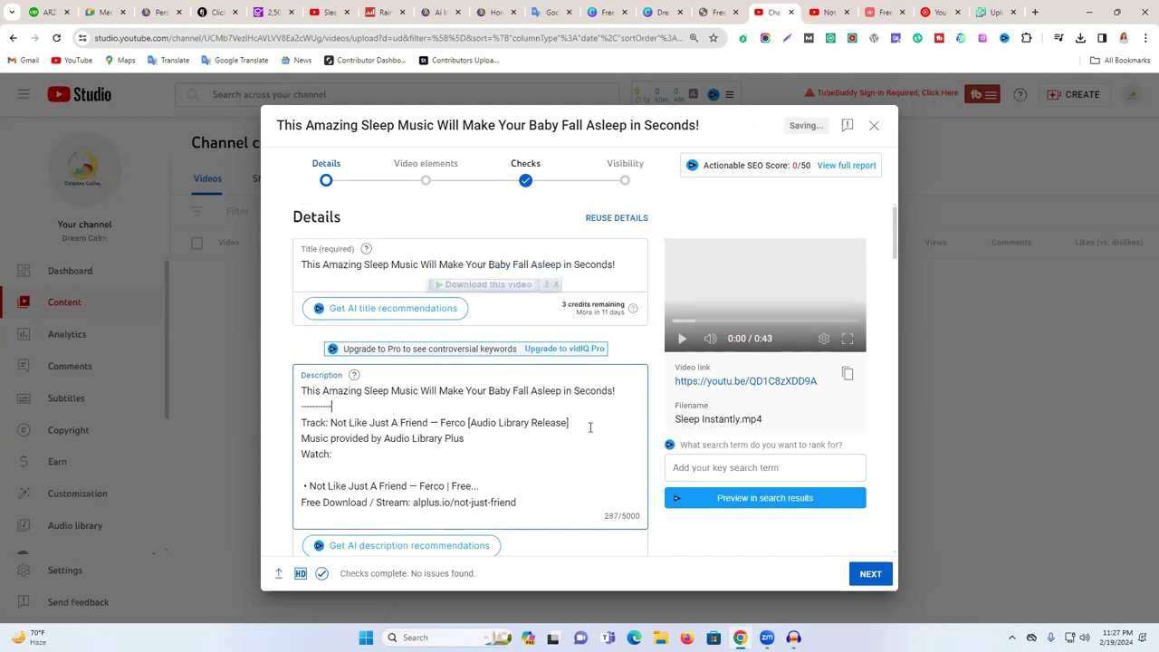
{"action": "type", "text": "----------------------------------------------------------------------------------------------------"}
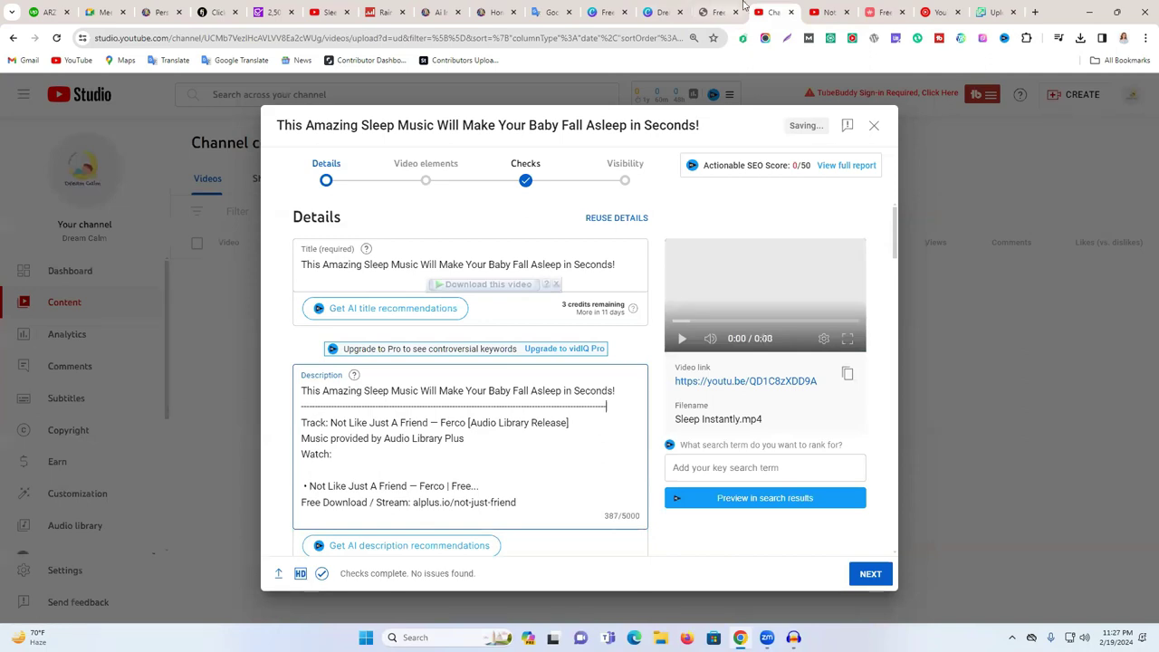
- Open the About panel of the Sleep Instantly video's channel
{"action": "left_click", "coordinate": [317, 13]}
{"action": "scroll", "coordinate": [121, 299], "scroll_direction": "down", "scroll_amount": 3}
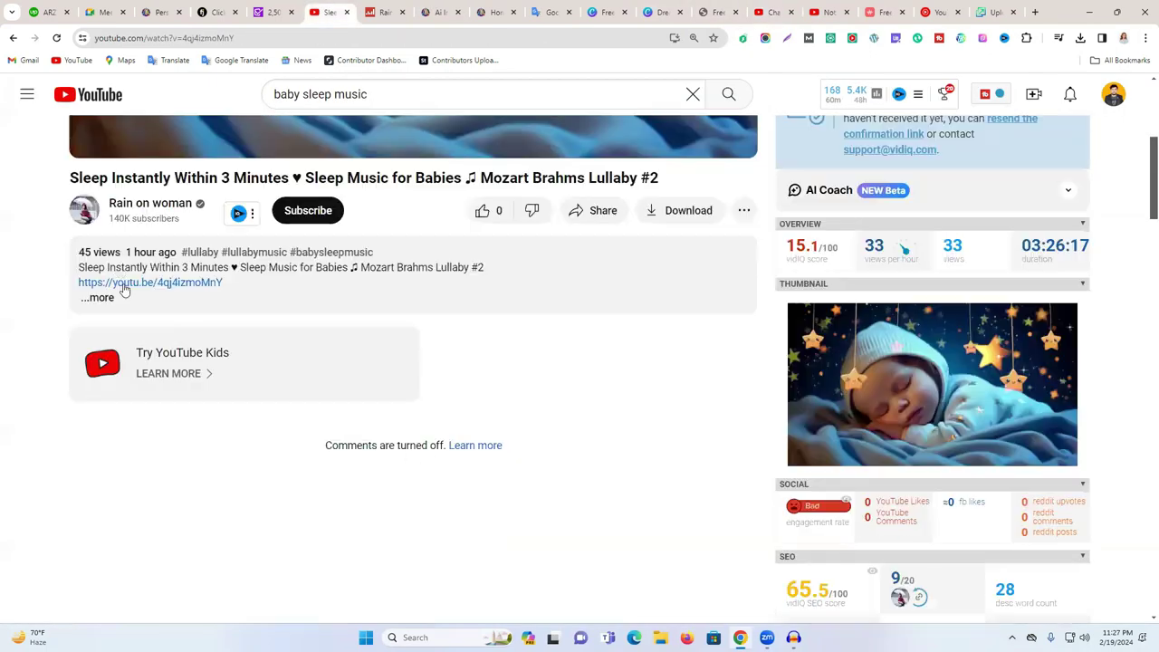
{"action": "left_click", "coordinate": [122, 303]}
{"action": "scroll", "coordinate": [292, 326], "scroll_direction": "down", "scroll_amount": 2}
{"action": "scroll", "coordinate": [323, 367], "scroll_direction": "up", "scroll_amount": 3}
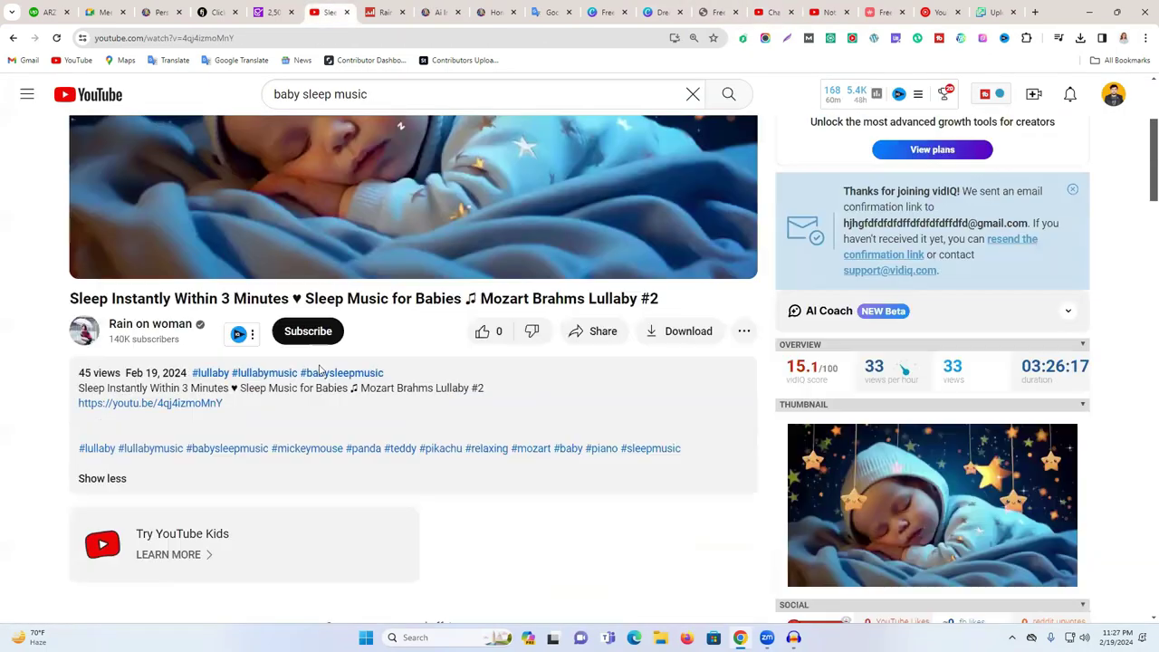
{"action": "scroll", "coordinate": [457, 391], "scroll_direction": "up", "scroll_amount": 3}
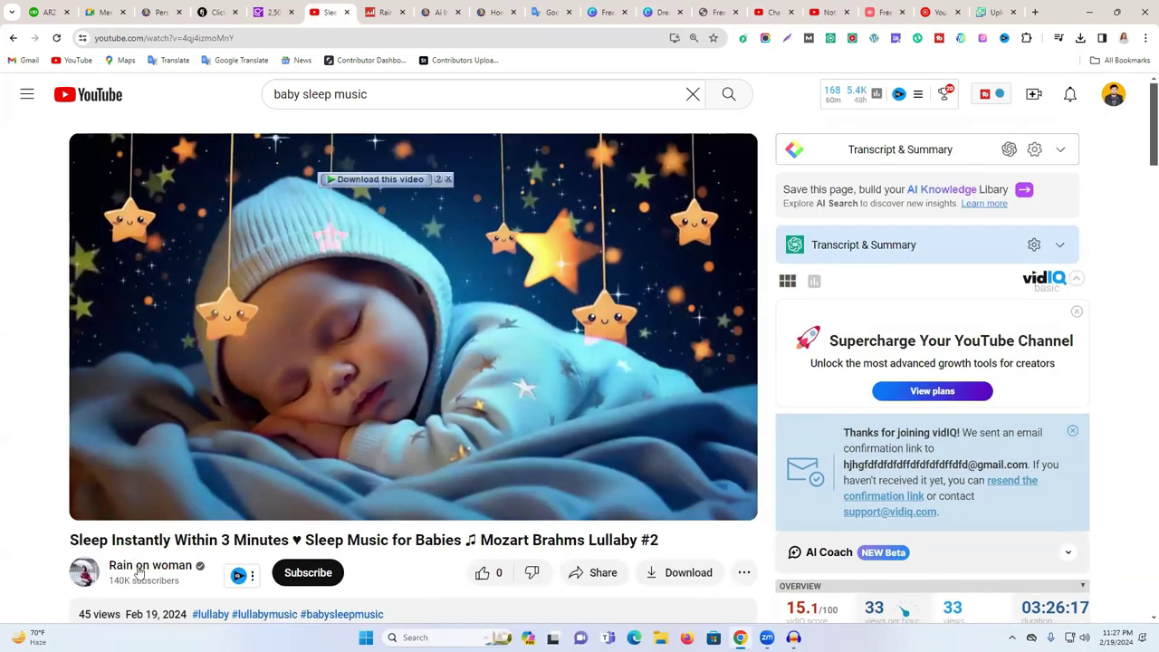
{"action": "left_click", "coordinate": [151, 565]}
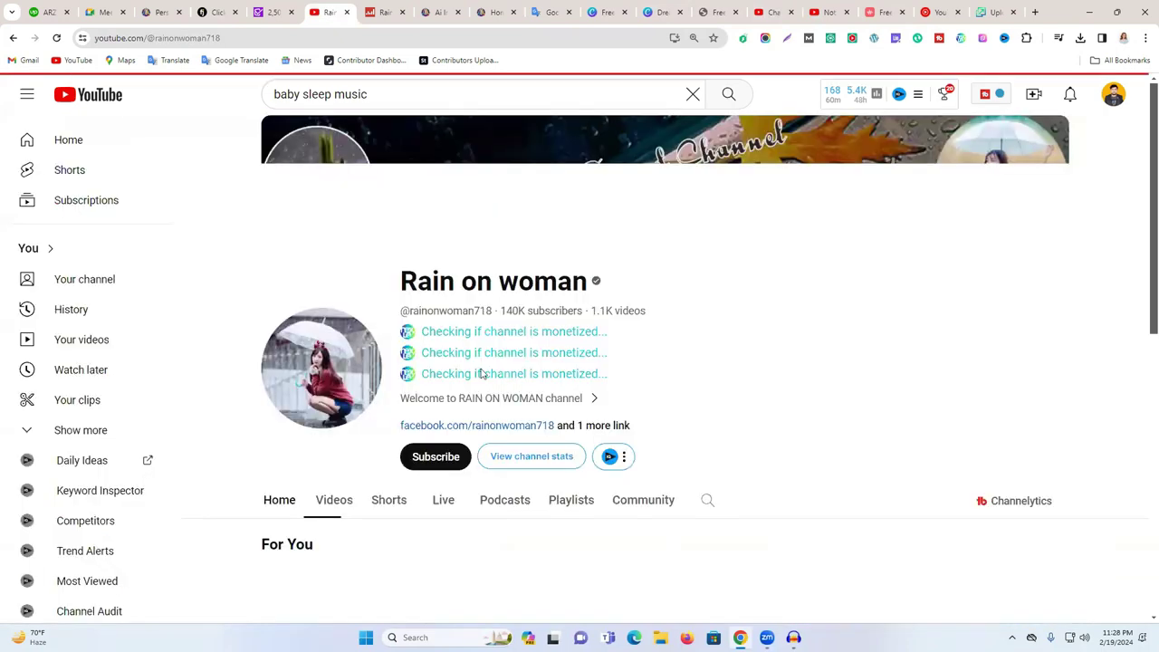
{"action": "left_click", "coordinate": [567, 402]}
- Copy the channel's warning paragraph and return to the Studio upload details
{"action": "double_click", "coordinate": [430, 425]}
{"action": "left_click", "coordinate": [586, 433]}
{"action": "left_click_drag", "start_coordinate": [582, 432], "coordinate": [391, 389]}
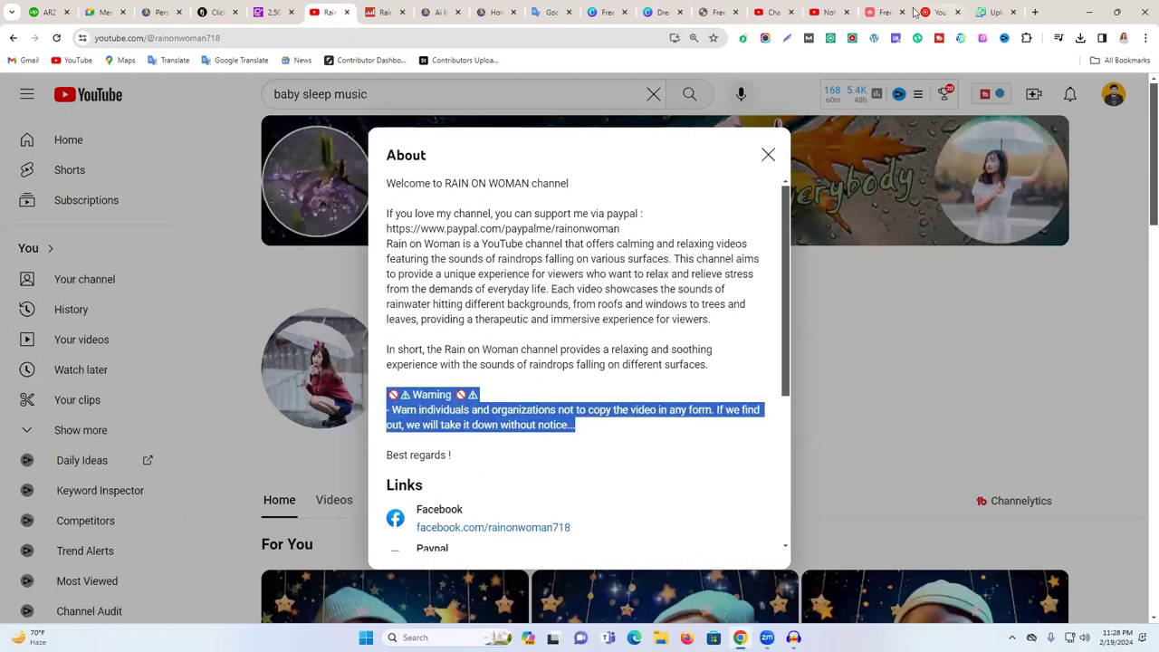
{"action": "left_click", "coordinate": [826, 12]}
{"action": "left_click", "coordinate": [774, 12]}
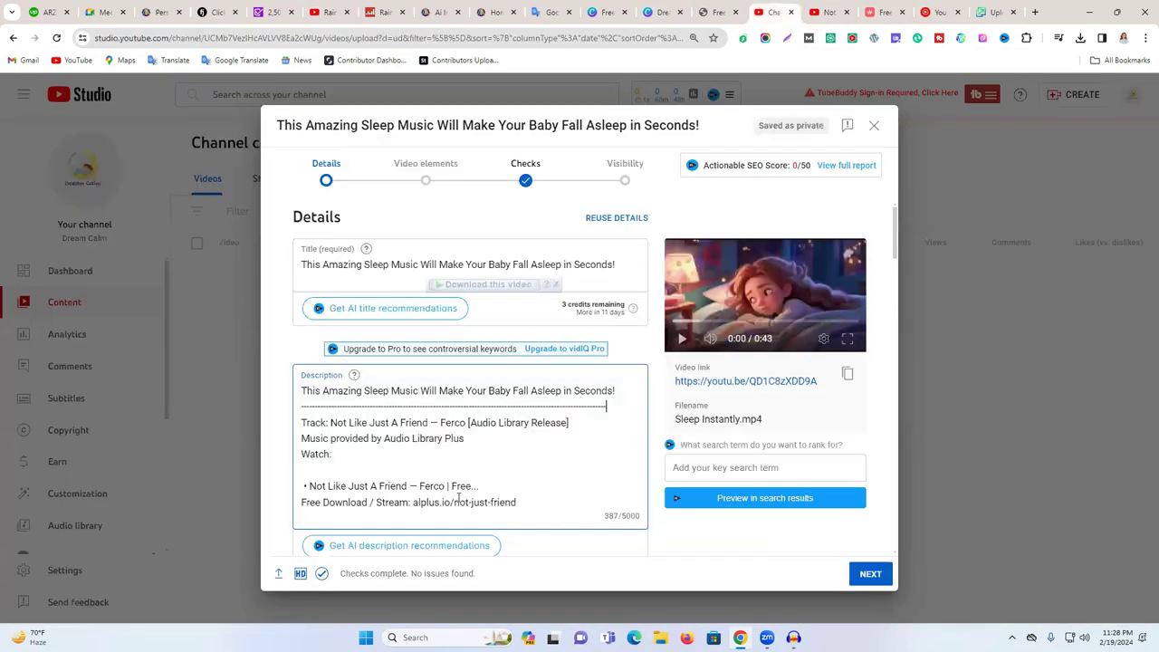
- Add a dashed line after the download link and paste the warning paragraph beneath it
{"action": "left_click", "coordinate": [541, 502]}
{"action": "key", "text": "Return"}
{"action": "type", "text": "------------------------------------------------------------------------------------------"}
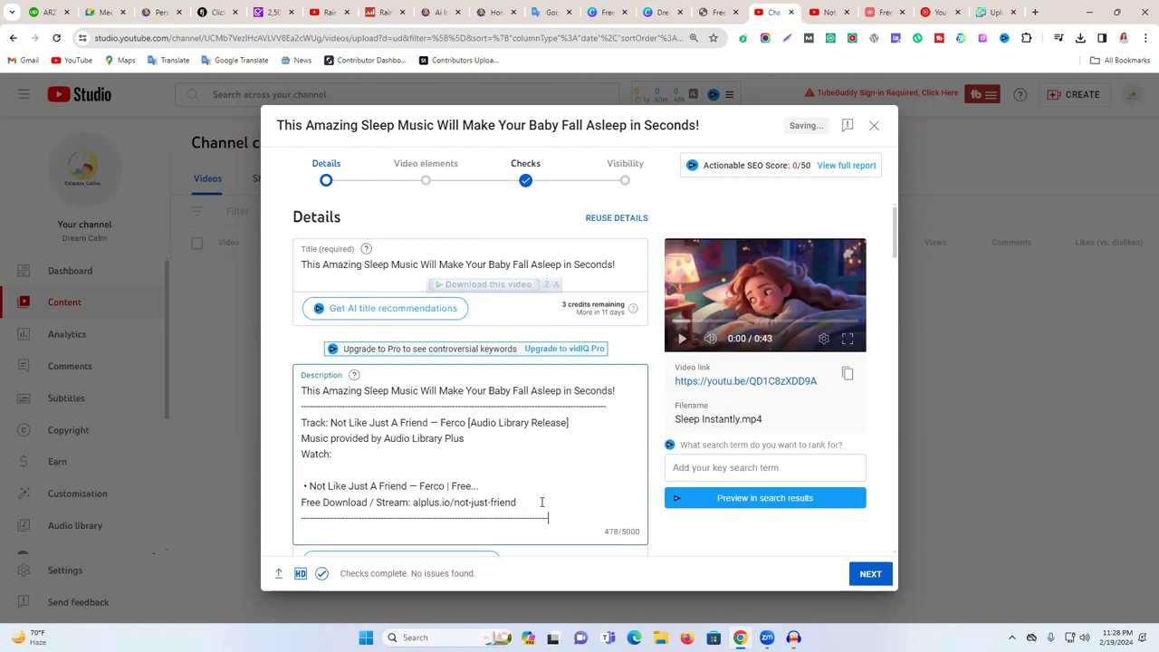
{"action": "key", "text": "Return"}
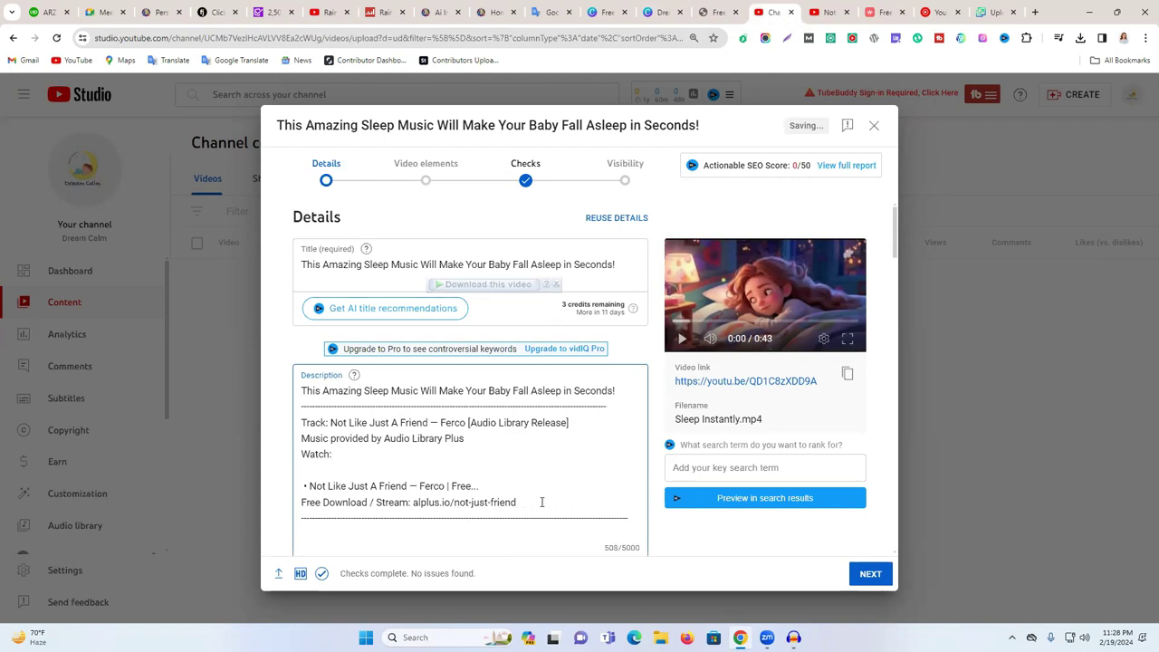
{"action": "key", "text": "ctrl+v"}
{"action": "scroll", "coordinate": [545, 461], "scroll_direction": "down", "scroll_amount": 2}
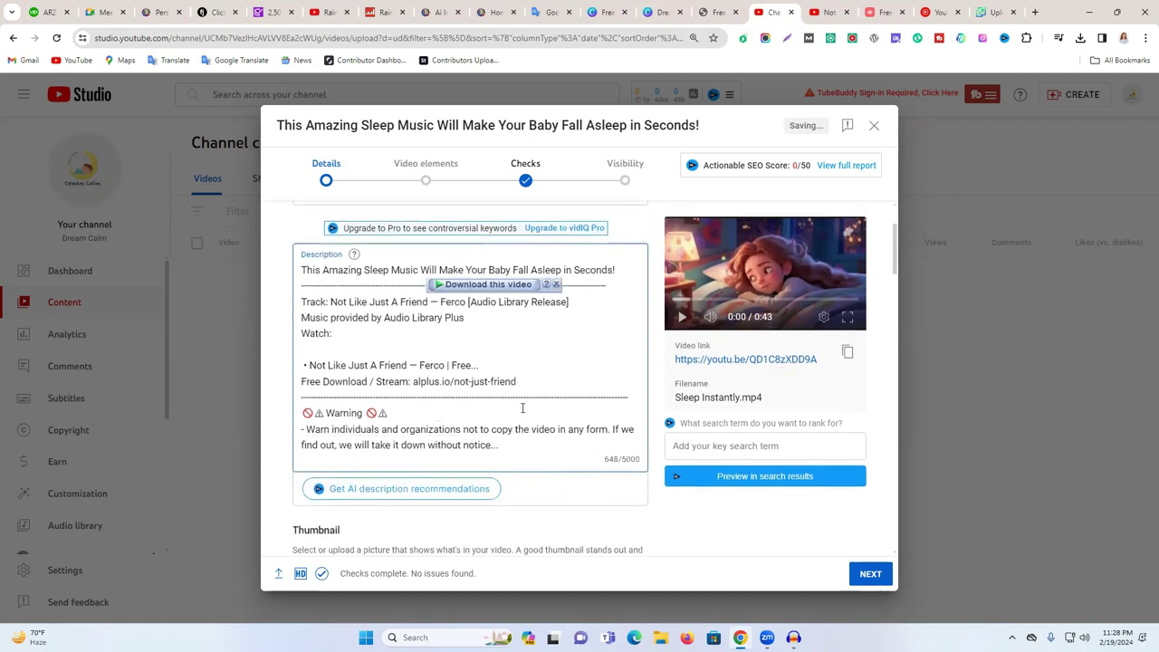
{"action": "scroll", "coordinate": [523, 406], "scroll_direction": "up", "scroll_amount": 2}
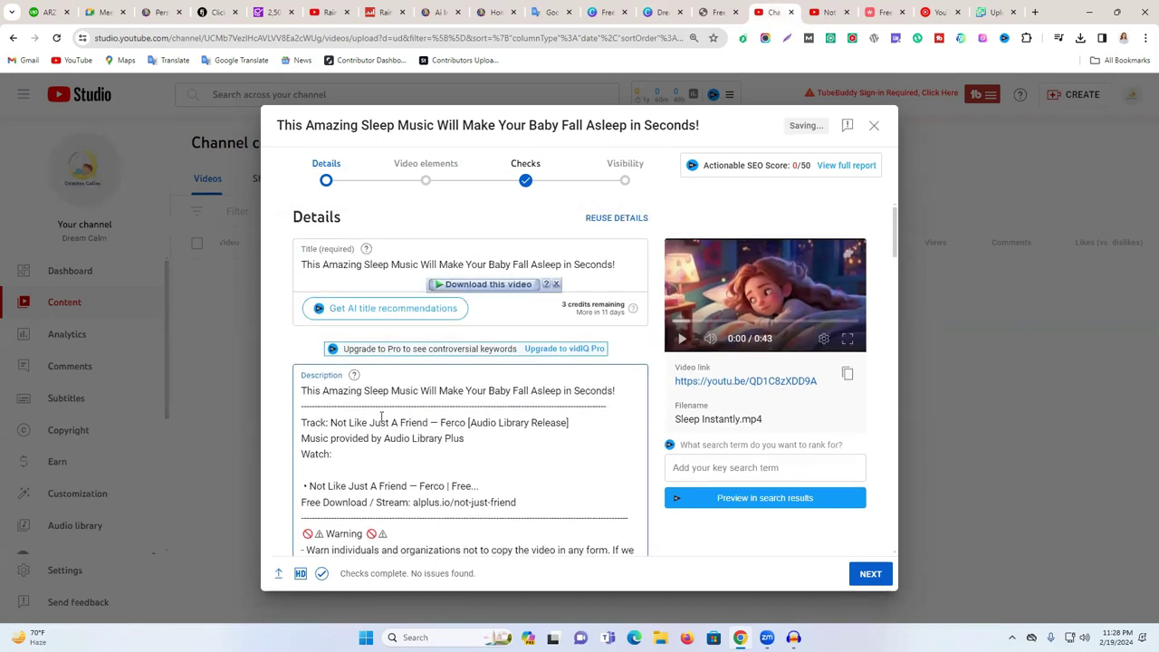
{"action": "left_click", "coordinate": [618, 407]}
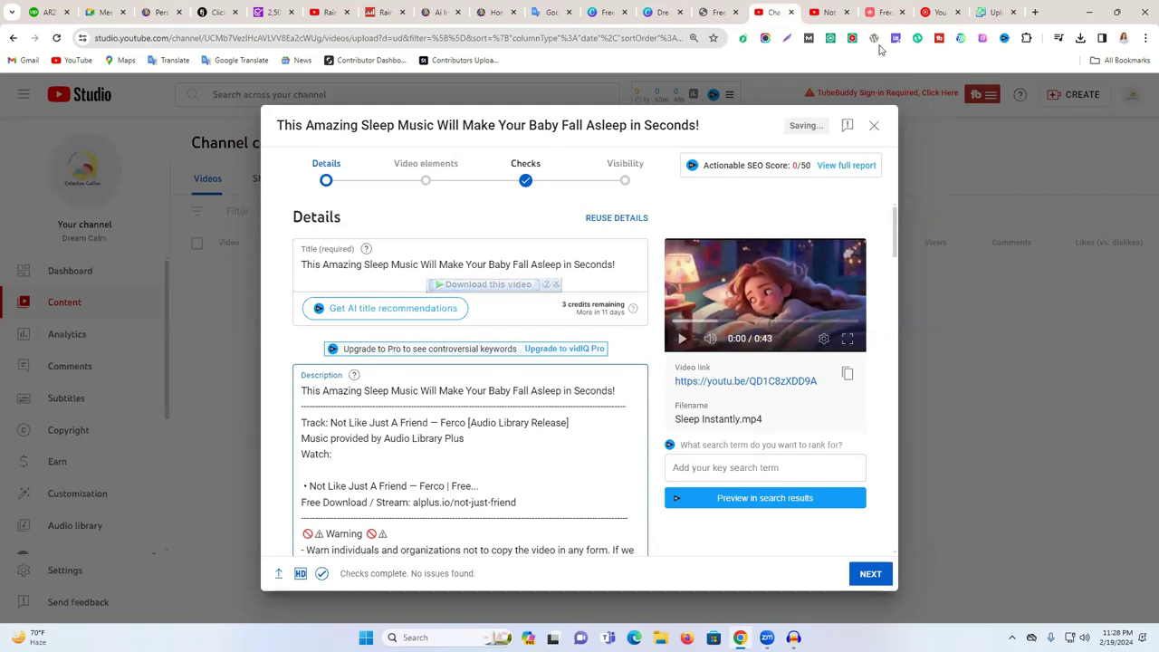
- Select 'No, it's not made for kids' in the Audience section
{"action": "triple_click", "coordinate": [378, 264]}
{"action": "left_click", "coordinate": [389, 394]}
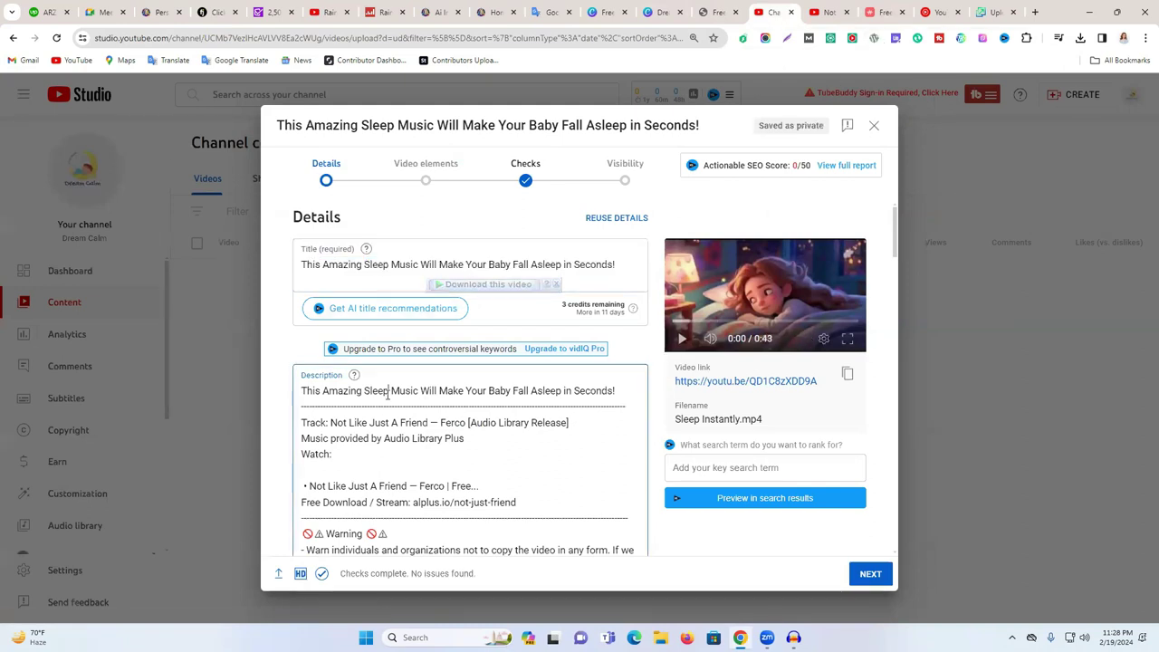
{"action": "triple_click", "coordinate": [388, 391]}
{"action": "scroll", "coordinate": [380, 380], "scroll_direction": "down", "scroll_amount": 3}
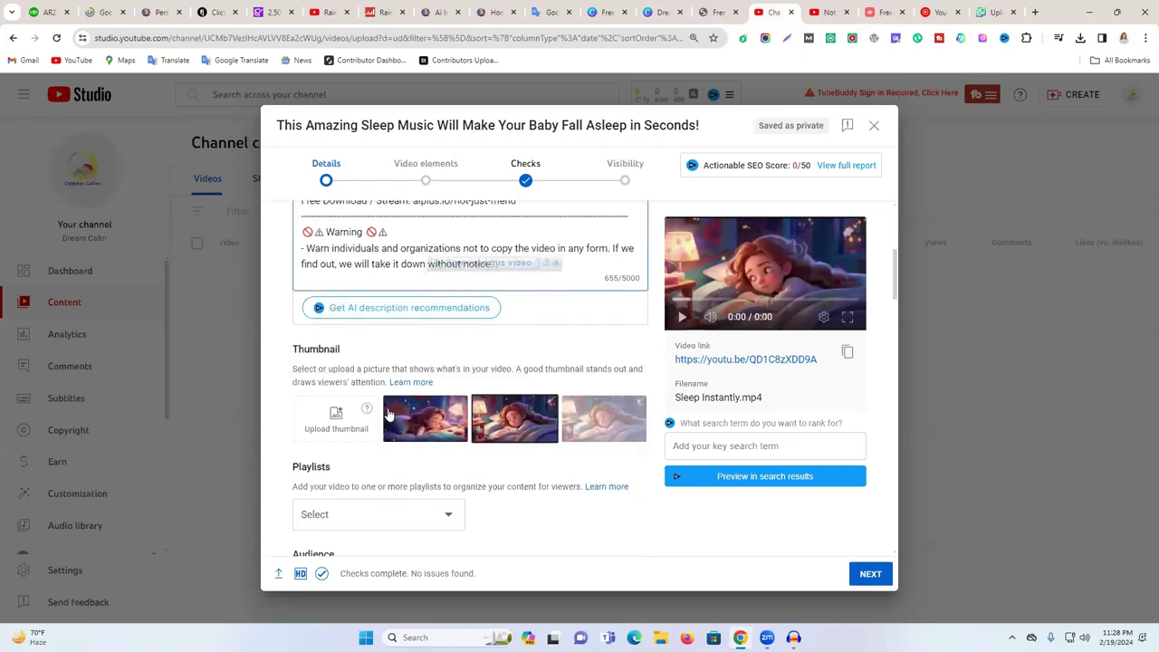
{"action": "scroll", "coordinate": [439, 412], "scroll_direction": "down", "scroll_amount": 3}
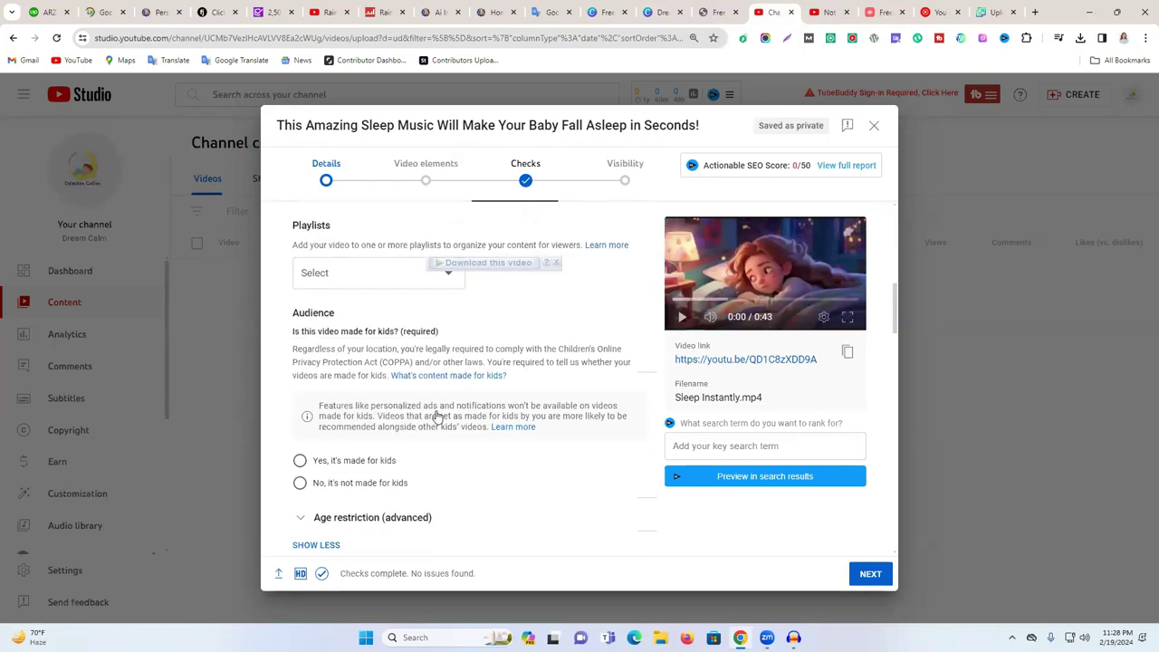
{"action": "left_click", "coordinate": [321, 487]}
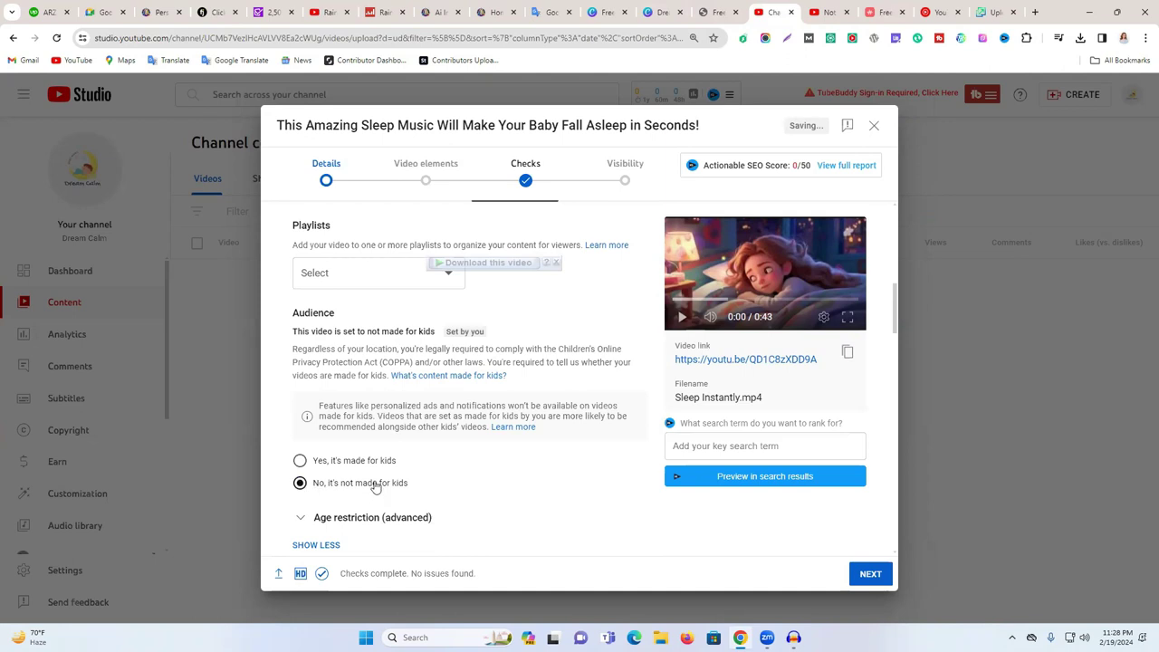
{"action": "scroll", "coordinate": [516, 480], "scroll_direction": "up", "scroll_amount": 5}
{"action": "scroll", "coordinate": [507, 435], "scroll_direction": "up", "scroll_amount": 1}
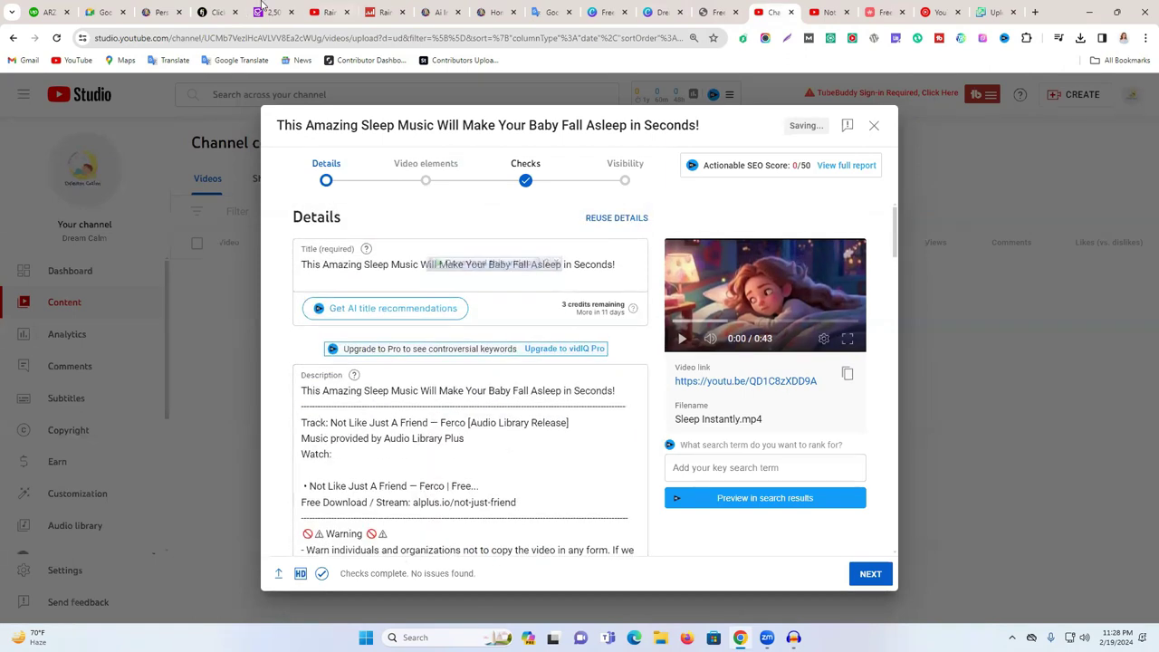
{"action": "left_click", "coordinate": [224, 7]}
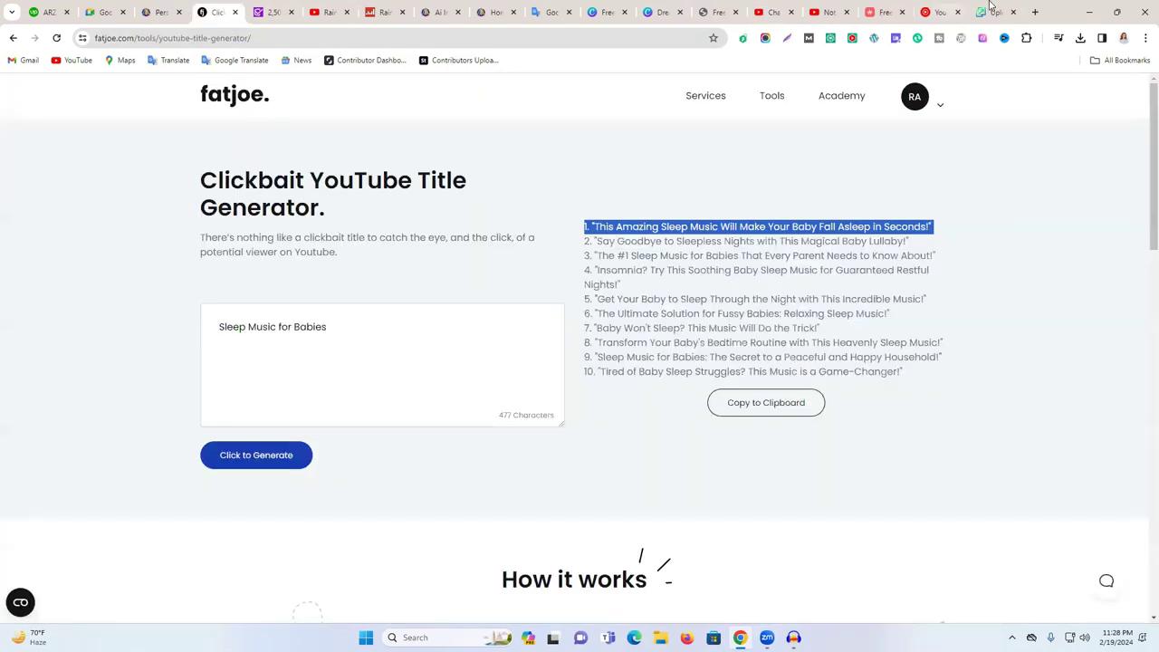
- Open vidIQ in a new tab and autofill its sign-up email and password
{"action": "key", "text": "ctrl+t"}
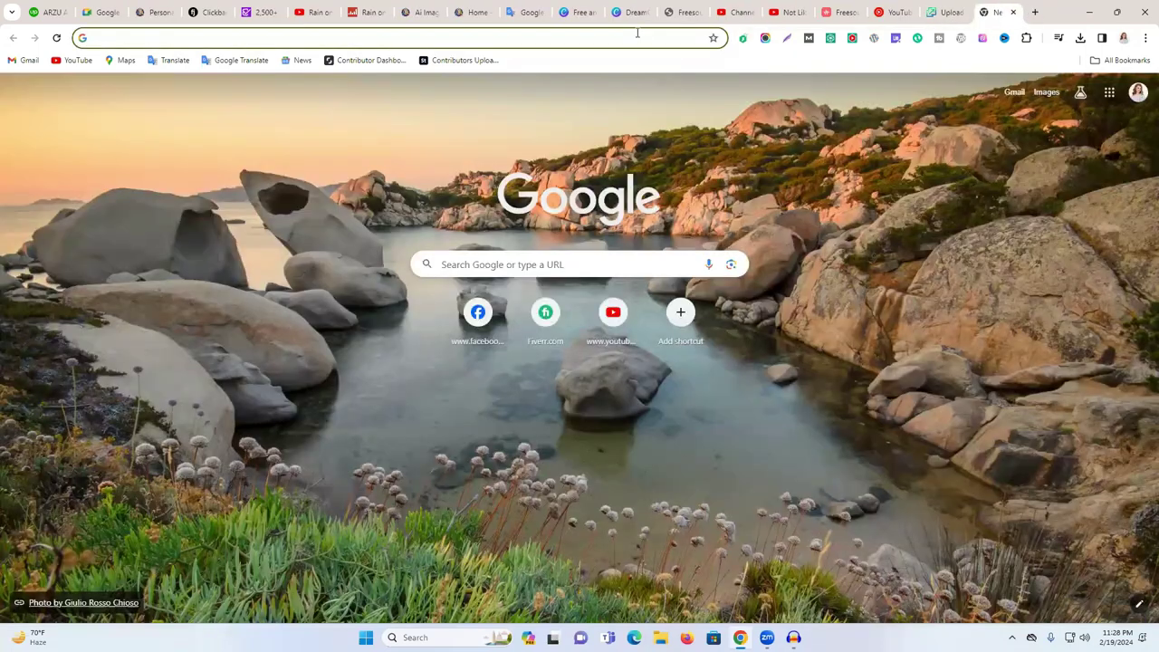
{"action": "type", "text": "vidiq.com"}
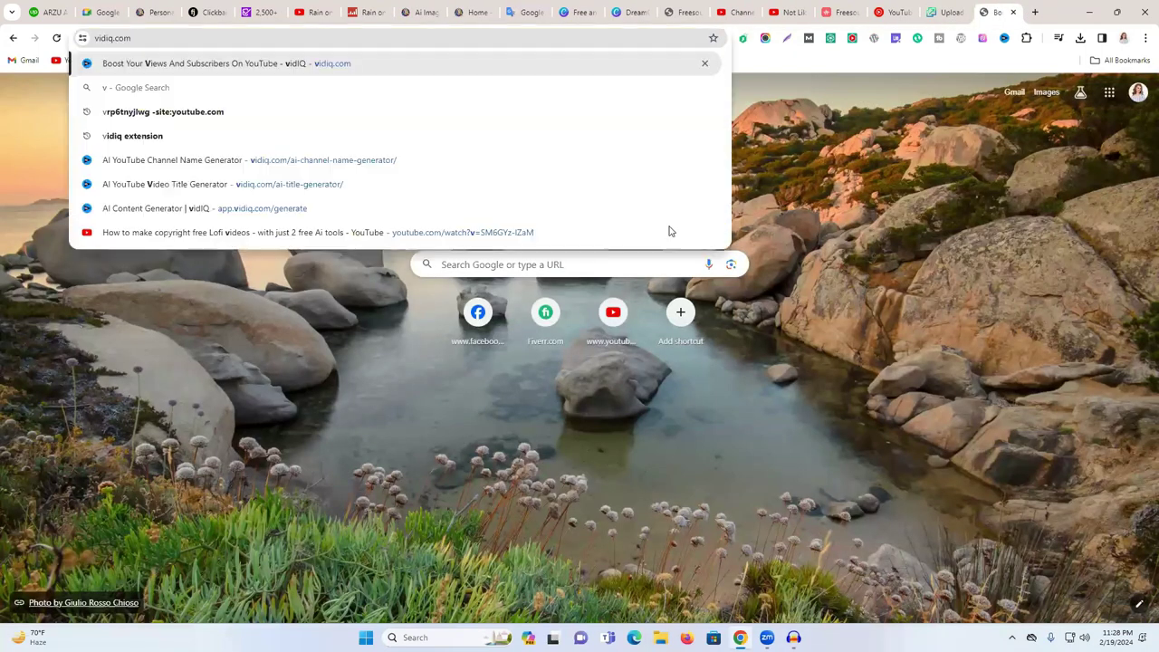
{"action": "key", "text": "Return"}
{"action": "left_click", "coordinate": [722, 282]}
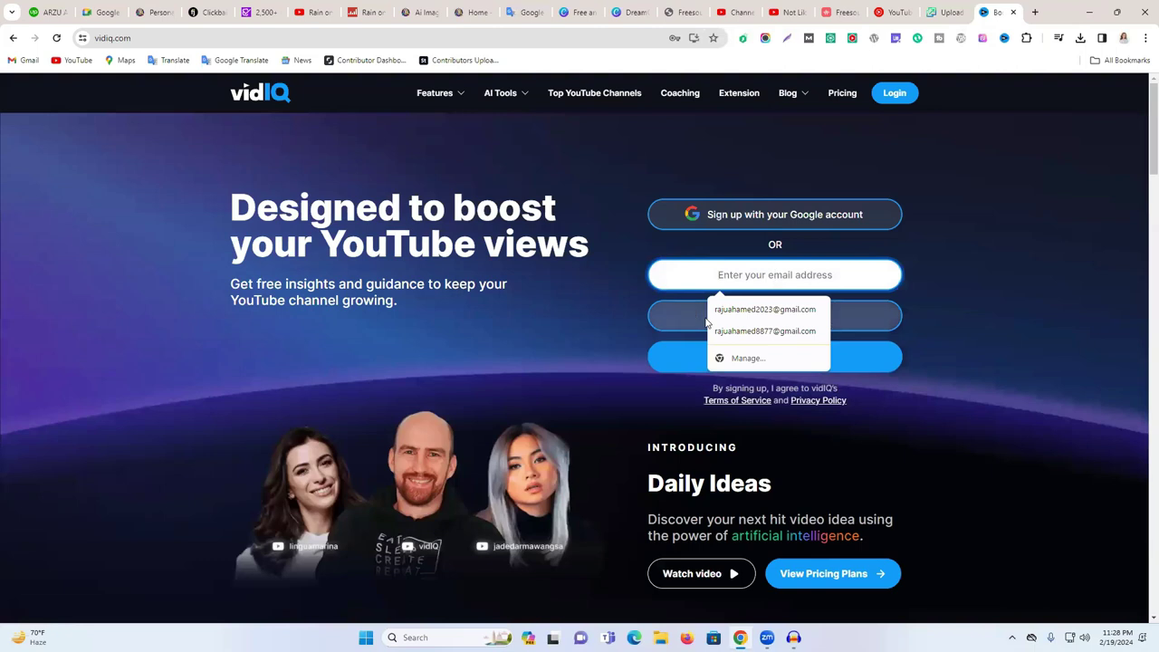
{"action": "left_click", "coordinate": [1003, 354]}
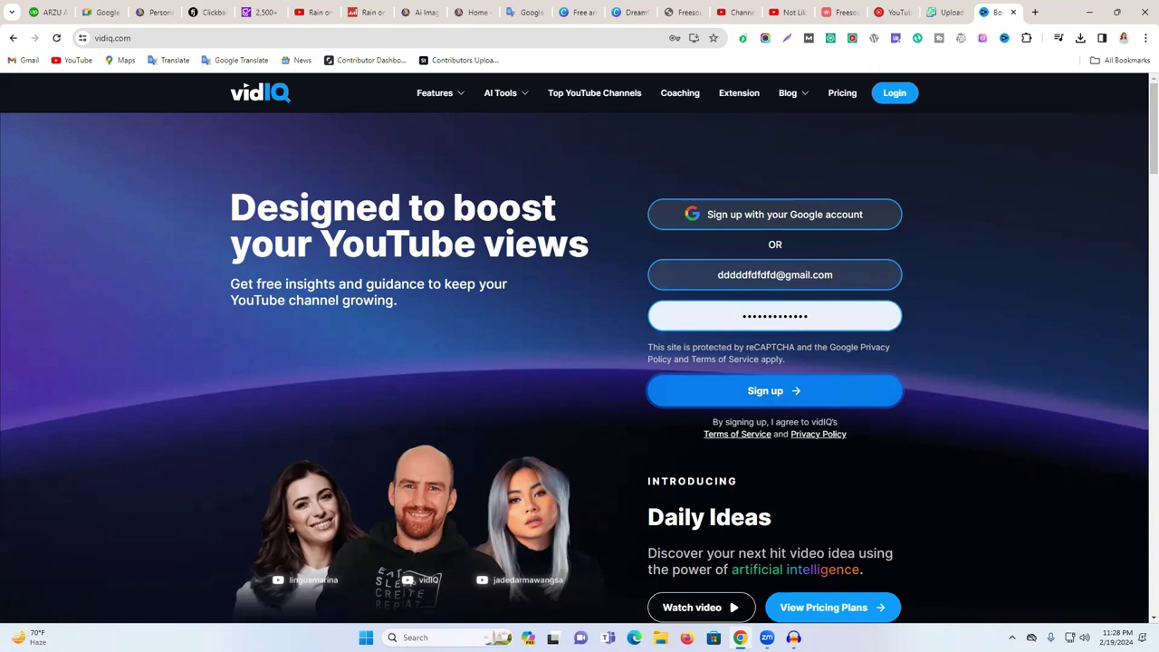
- Start an instant meeting in Google Meet
{"action": "left_click", "coordinate": [105, 7]}
{"action": "left_click", "coordinate": [143, 412]}
{"action": "left_click", "coordinate": [186, 440]}
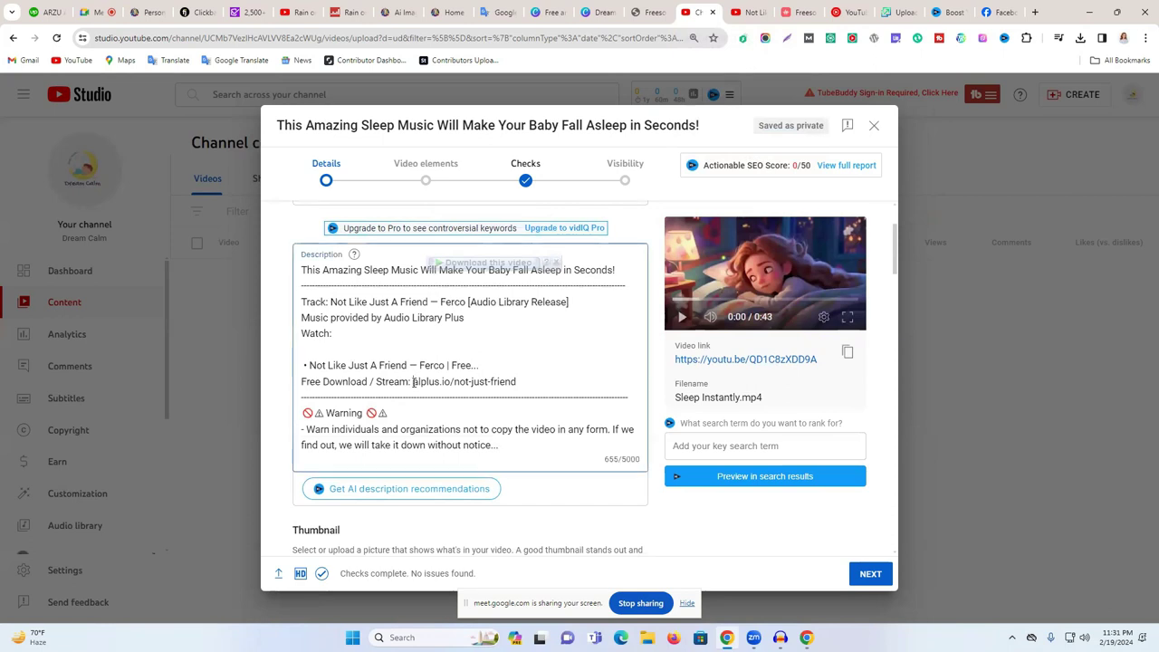
- Select the alplus.io/not-just-friend credit link and the Warning heading and paragraph in the description
{"action": "double_click", "coordinate": [415, 381]}
{"action": "left_click_drag", "start_coordinate": [415, 382], "coordinate": [532, 382]}
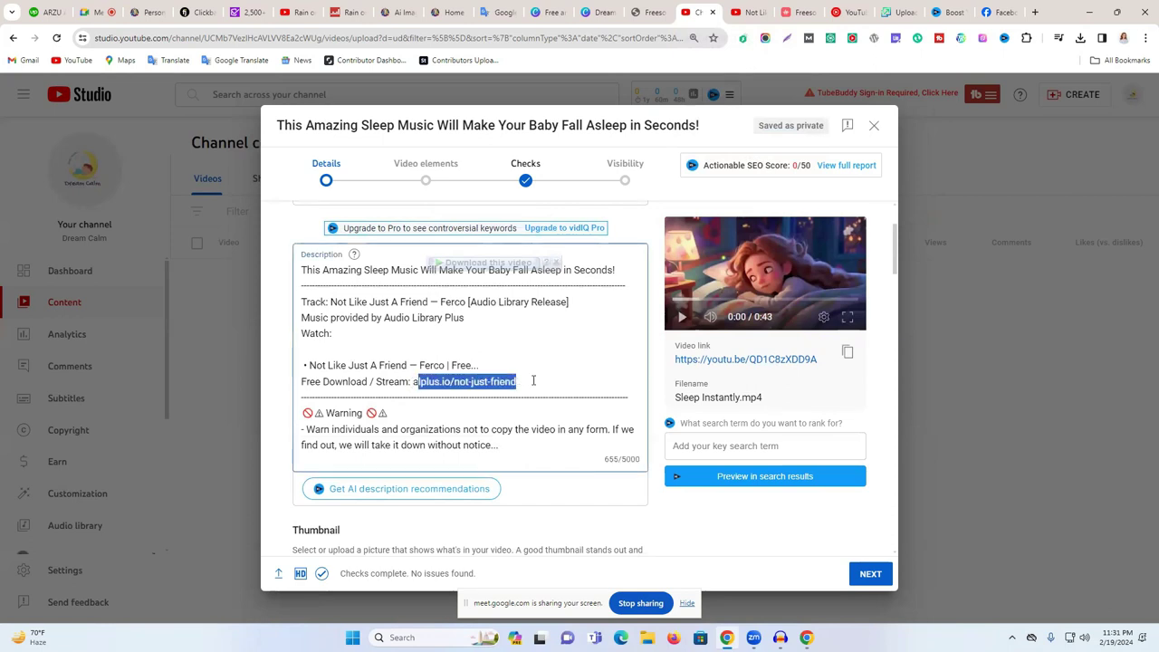
{"action": "double_click", "coordinate": [369, 430]}
{"action": "triple_click", "coordinate": [369, 430]}
{"action": "double_click", "coordinate": [370, 430]}
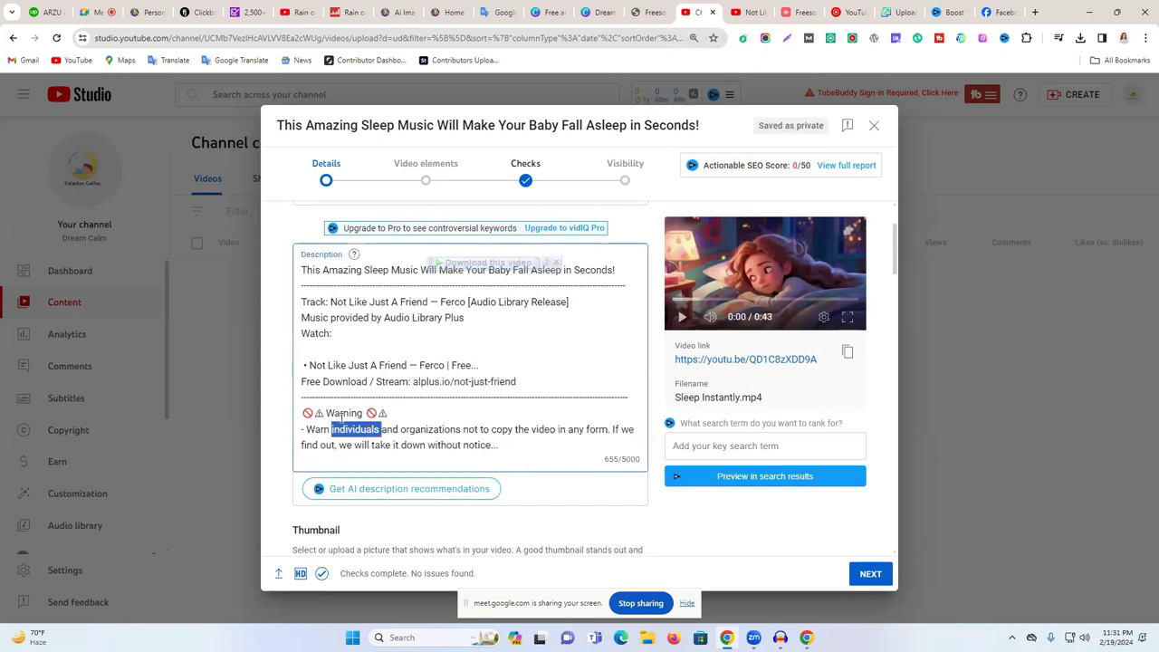
{"action": "left_click_drag", "start_coordinate": [302, 413], "coordinate": [520, 446]}
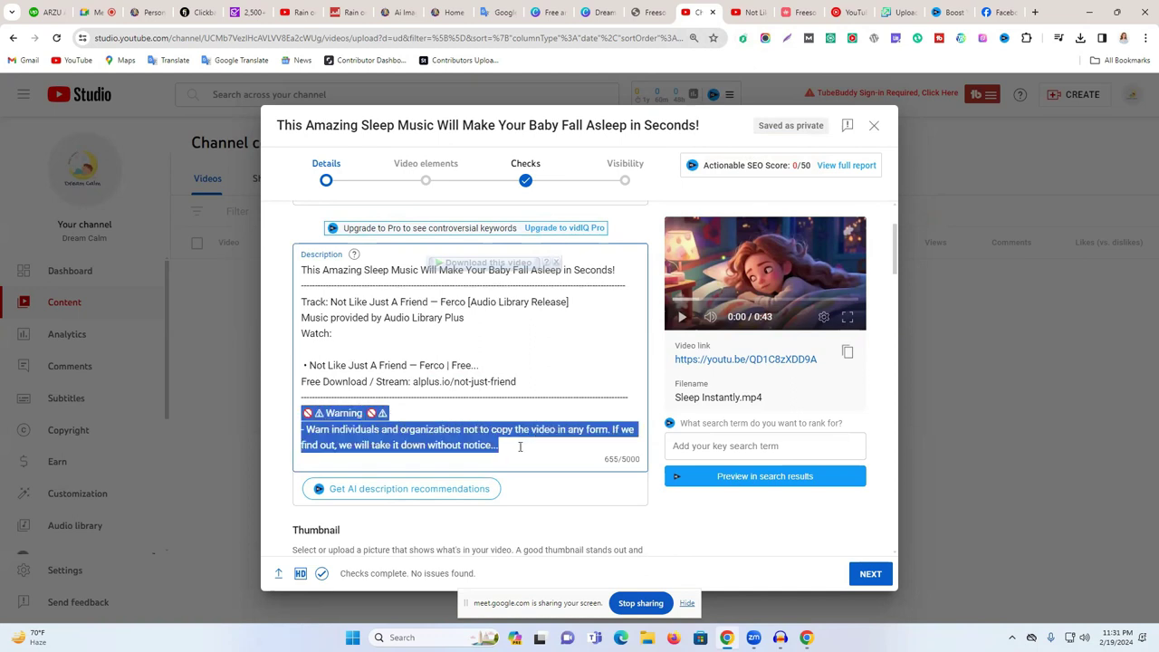
{"action": "scroll", "coordinate": [520, 446], "scroll_direction": "up", "scroll_amount": 3}
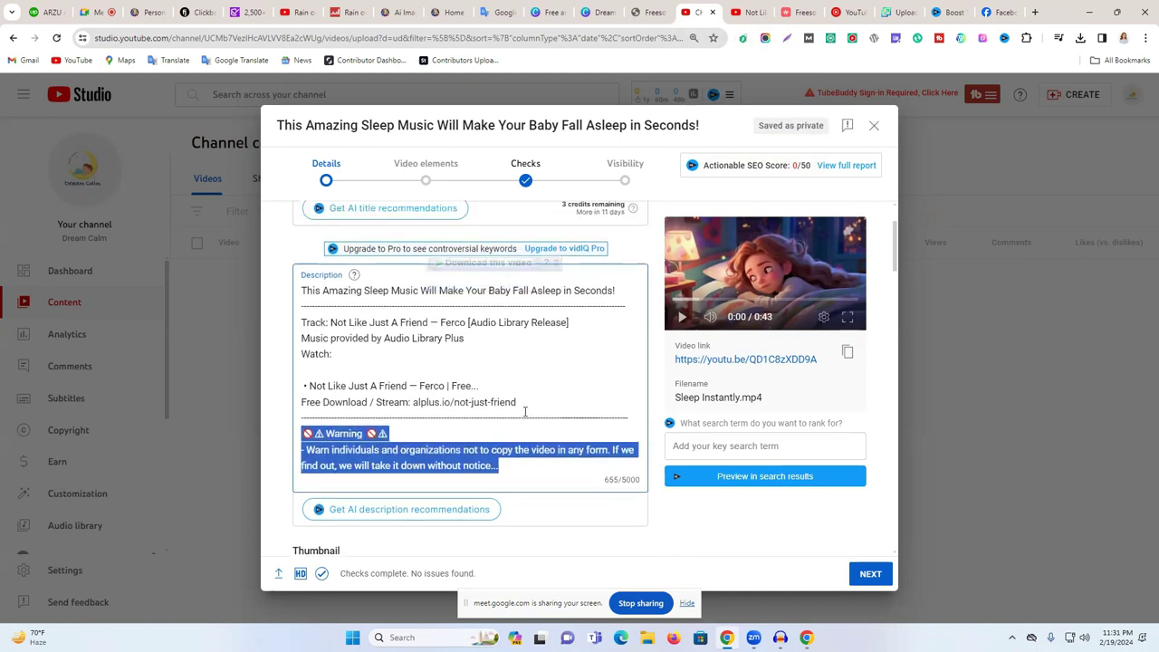
{"action": "scroll", "coordinate": [411, 415], "scroll_direction": "down", "scroll_amount": 3}
{"action": "scroll", "coordinate": [485, 422], "scroll_direction": "up", "scroll_amount": 3}
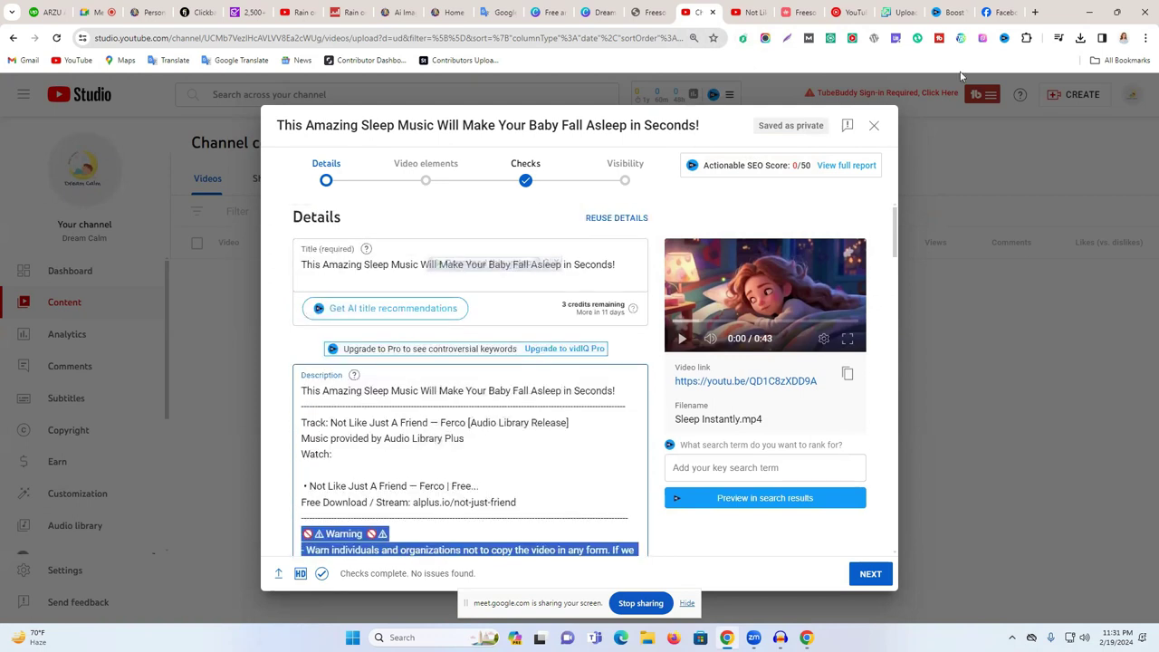
- Submit the vidIQ sign-up, authorize the Google account for the YouTube channel, and dismiss the email banner
{"action": "left_click", "coordinate": [949, 12]}
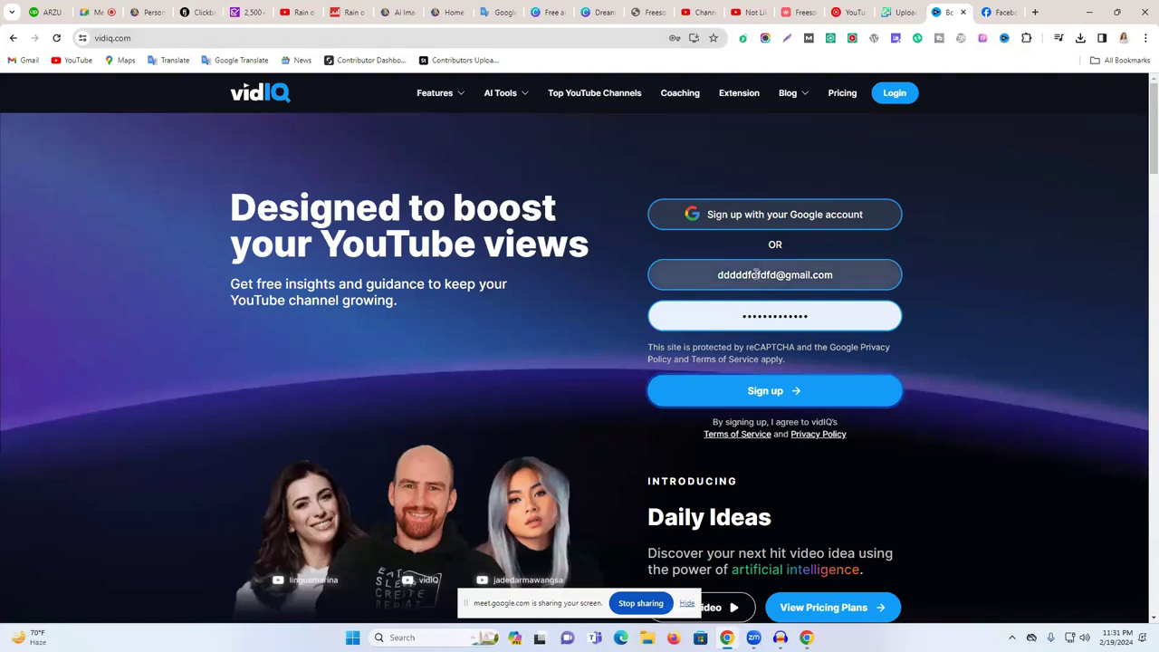
{"action": "left_click", "coordinate": [800, 392]}
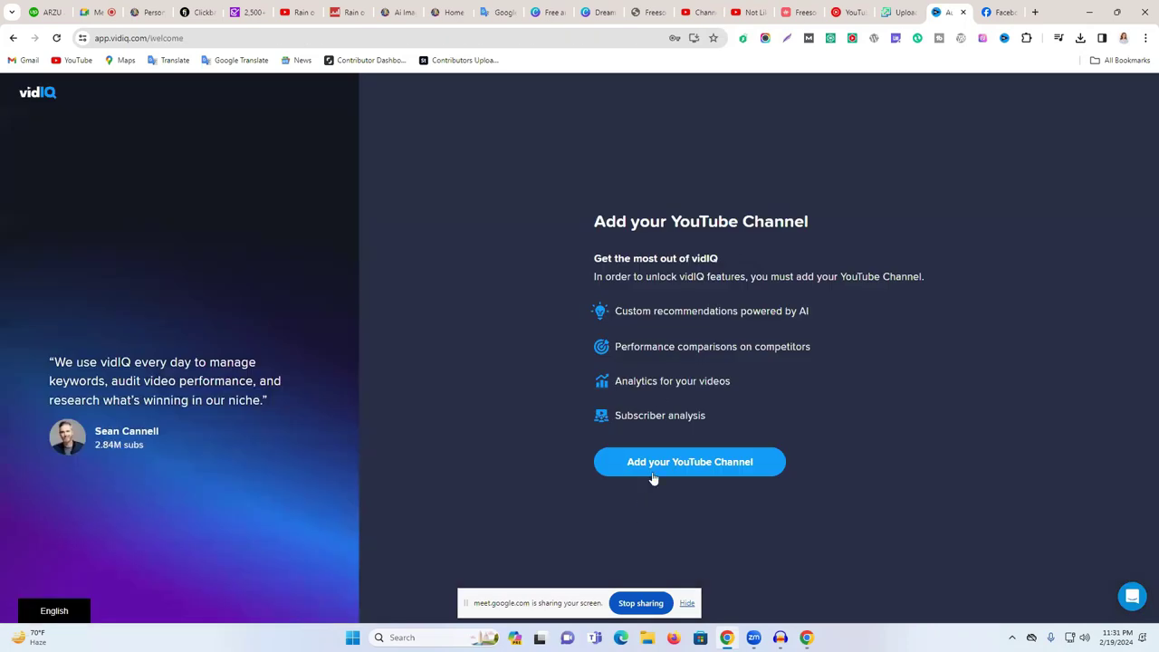
{"action": "left_click", "coordinate": [653, 477]}
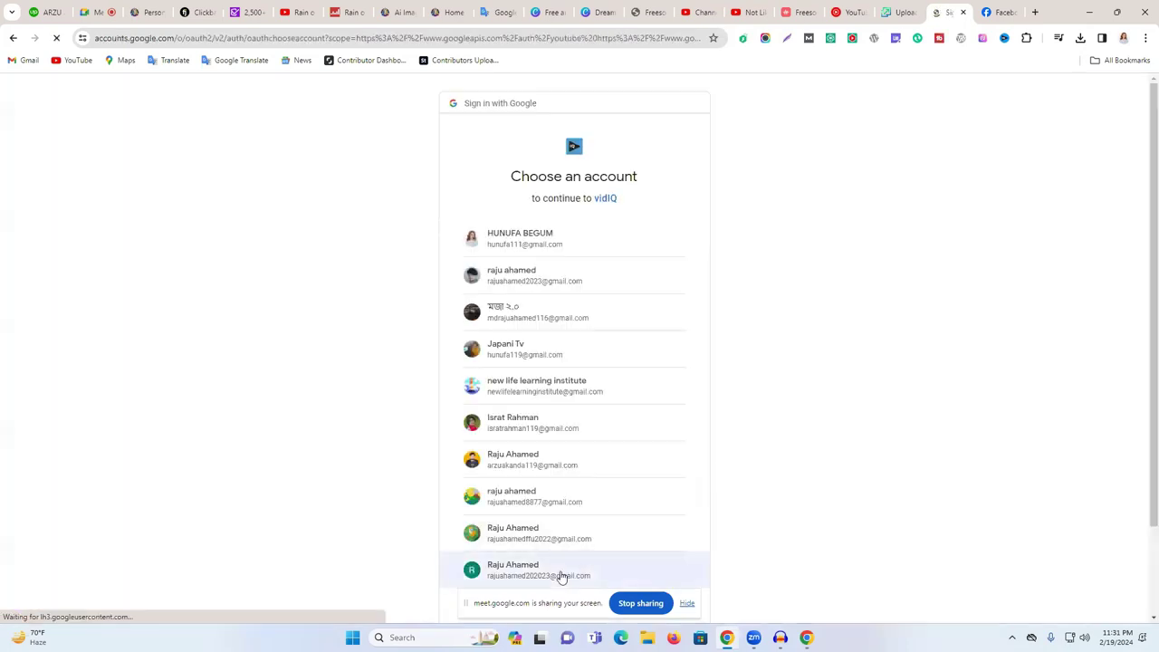
{"action": "scroll", "coordinate": [559, 574], "scroll_direction": "down", "scroll_amount": 1}
{"action": "left_click", "coordinate": [648, 525]}
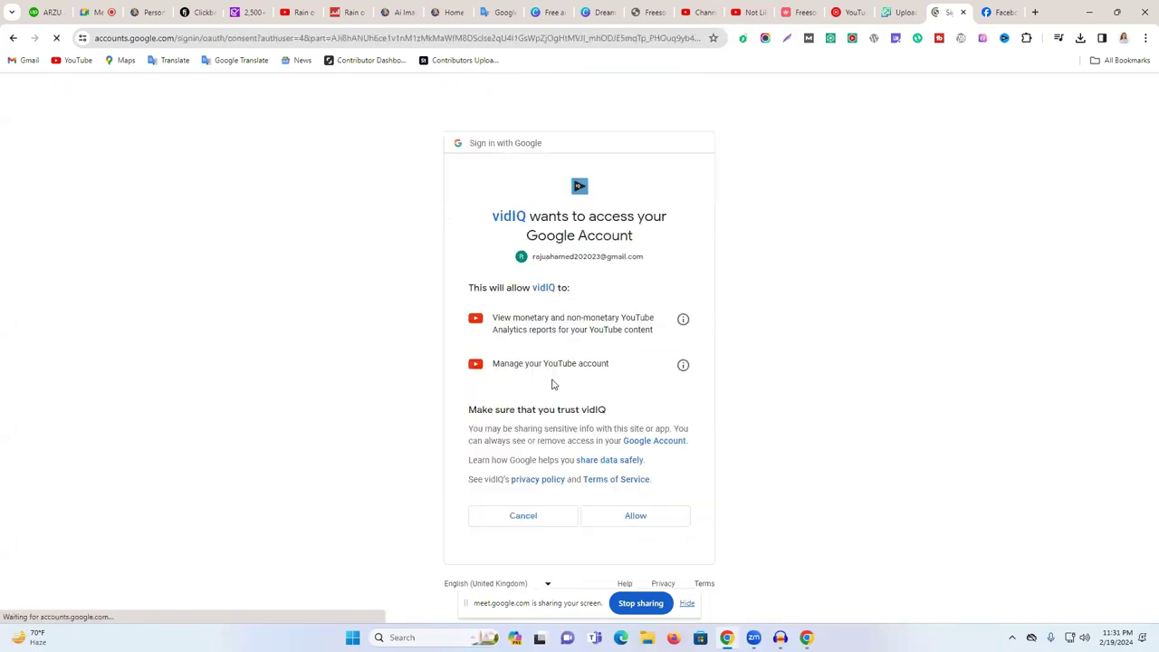
{"action": "left_click", "coordinate": [667, 513]}
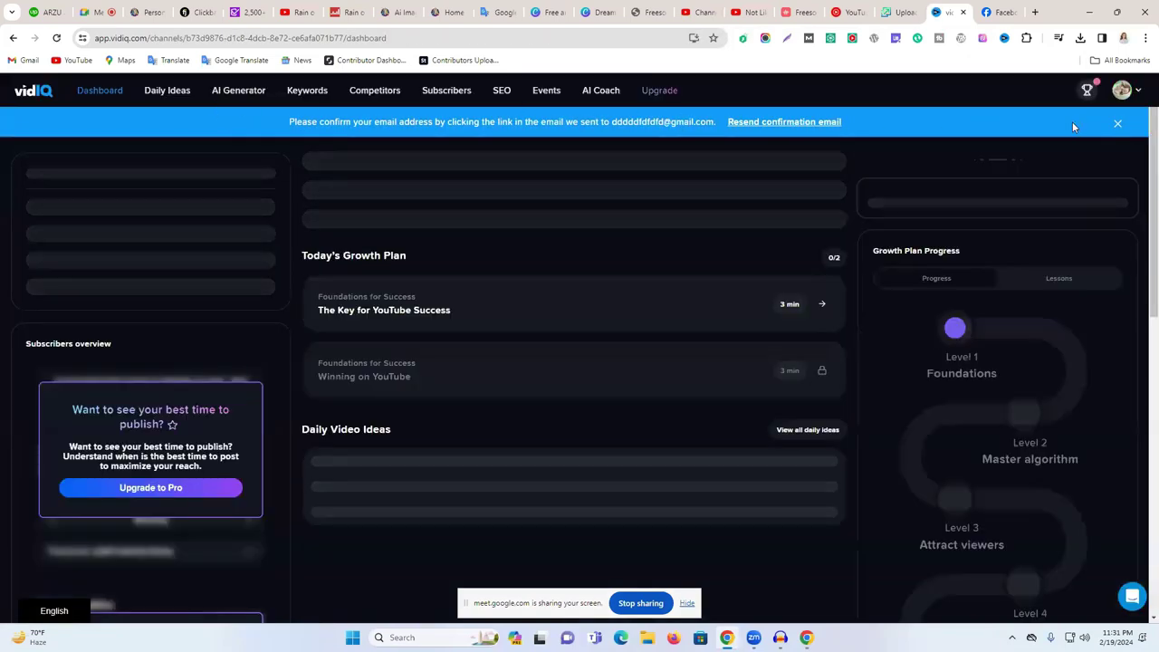
{"action": "left_click", "coordinate": [1118, 123]}
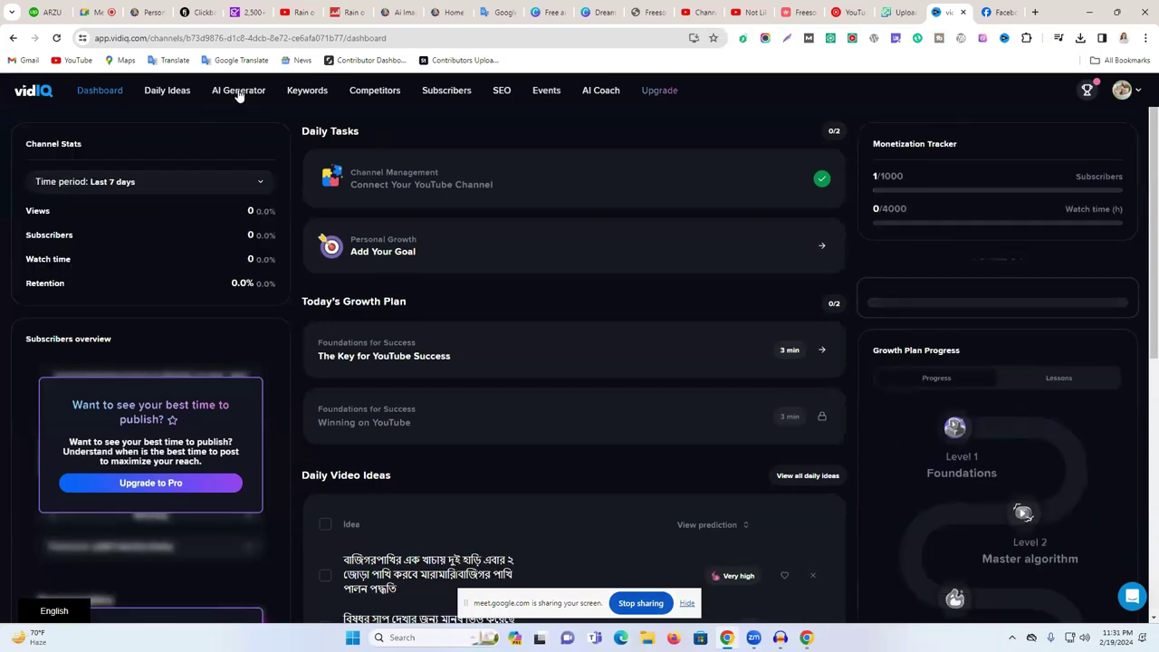
- Open vidIQ's AI Generator and clear the meeting link pasted into the video idea box by mistake
{"action": "left_click", "coordinate": [238, 91]}
{"action": "left_click", "coordinate": [563, 400]}
{"action": "type", "text": "https://meet.google.com/jsq-iqsj-wqo"}
{"action": "key", "text": "ctrl+a"}
{"action": "key", "text": "BackSpace"}
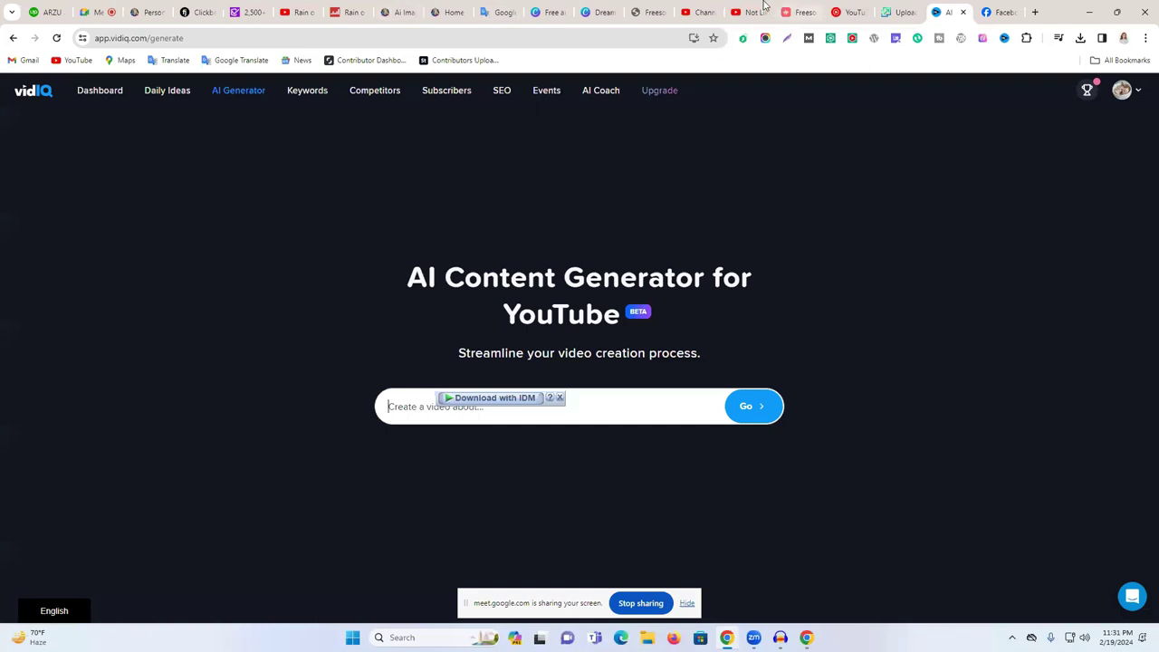
- Copy the video title from YouTube Studio, paste it as the video idea, and generate content
{"action": "left_click", "coordinate": [748, 11]}
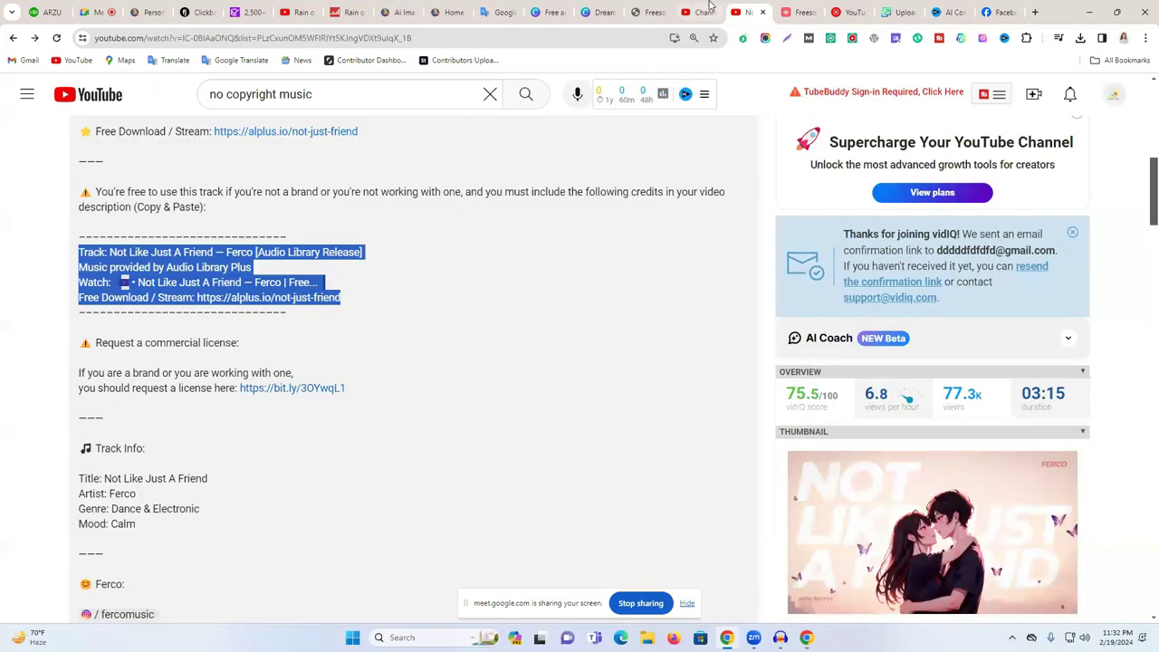
{"action": "left_click", "coordinate": [710, 9]}
{"action": "left_click", "coordinate": [426, 264]}
{"action": "key", "text": "ctrl+a"}
{"action": "key", "text": "ctrl+c"}
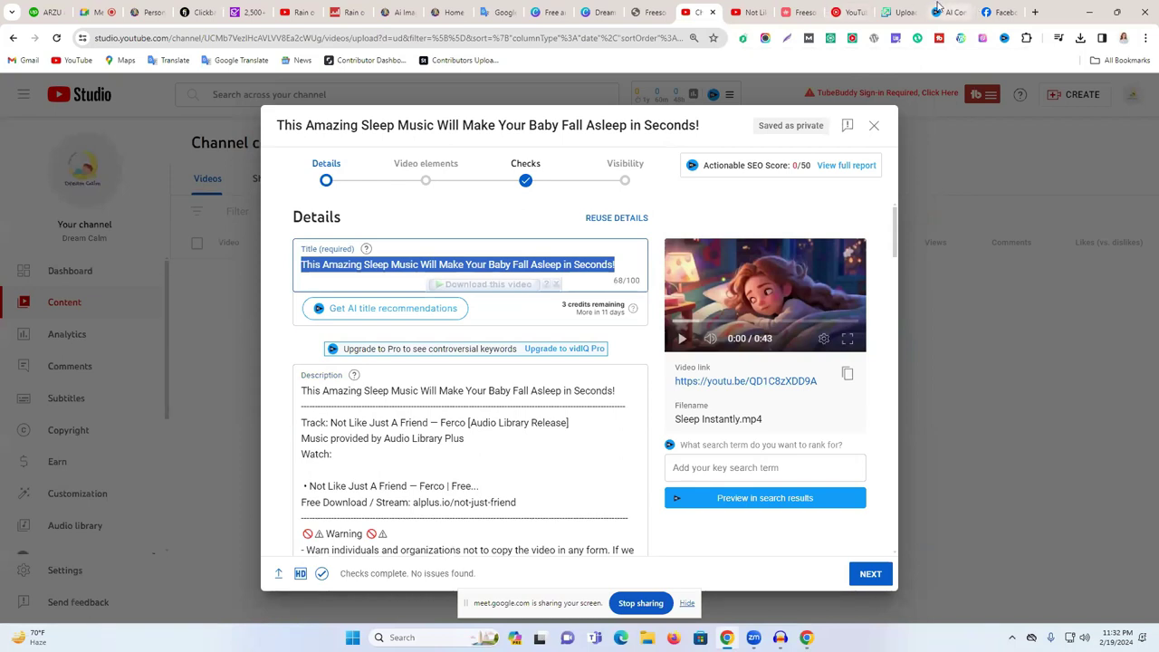
{"action": "left_click", "coordinate": [941, 11]}
{"action": "key", "text": "ctrl+v"}
{"action": "left_click", "coordinate": [756, 407]}
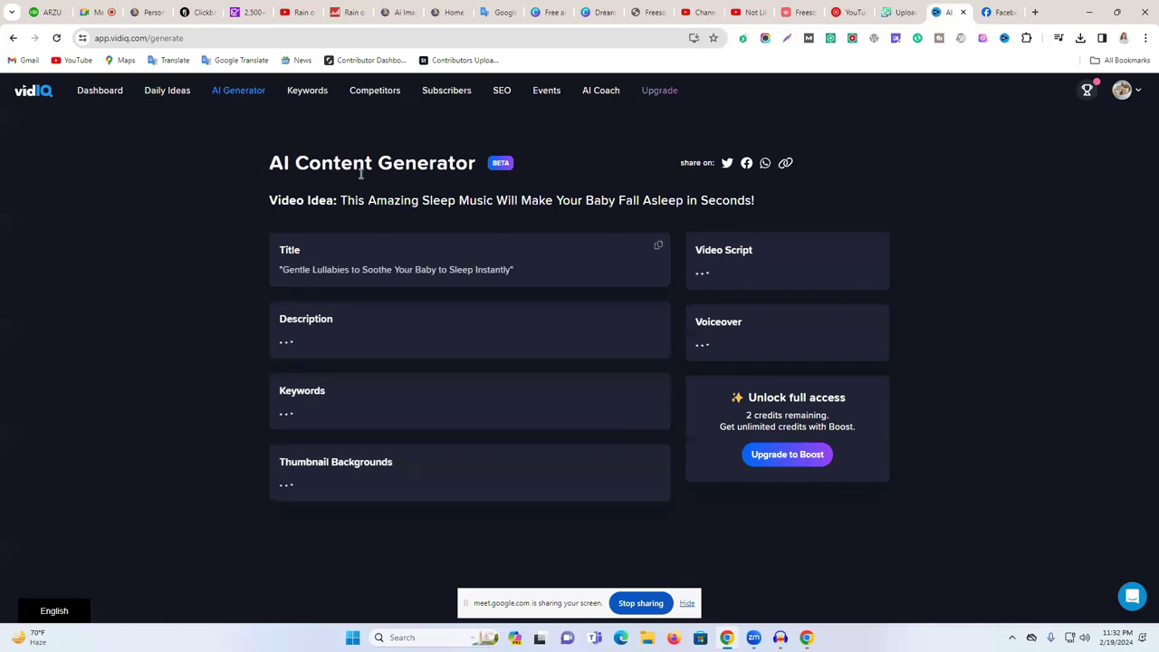
- Copy the generated description for 'Gentle Lullabies to Soothe Your Baby to Sleep Instantly'
{"action": "left_click_drag", "start_coordinate": [319, 270], "coordinate": [547, 270]}
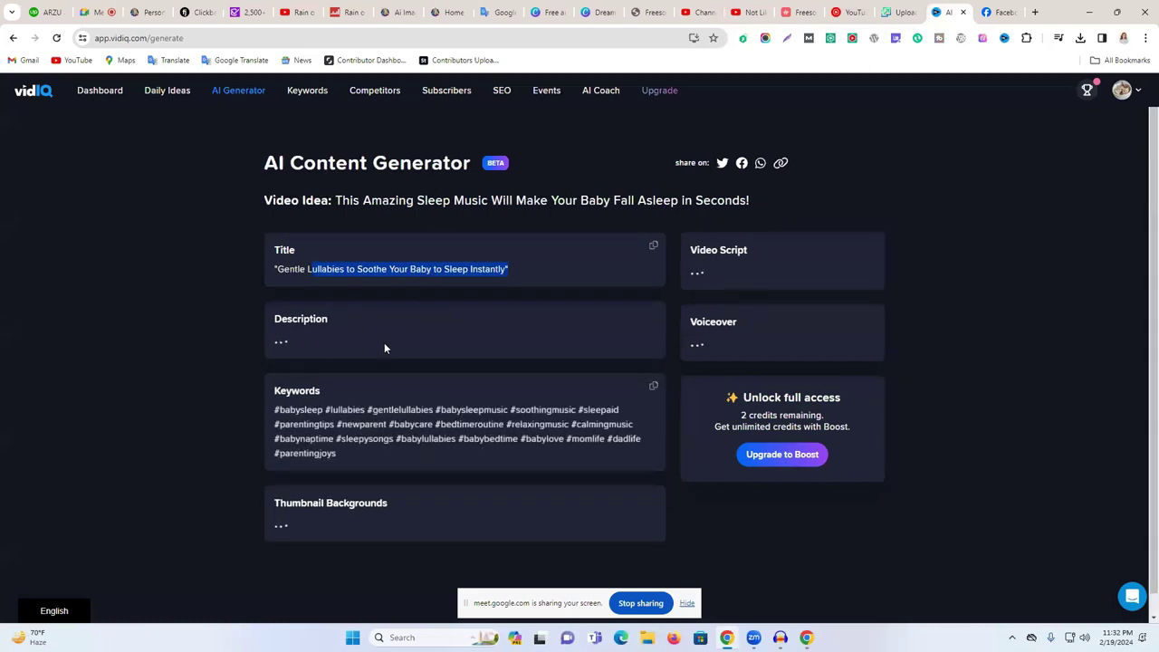
{"action": "left_click_drag", "start_coordinate": [292, 345], "coordinate": [605, 471]}
{"action": "left_click", "coordinate": [653, 316]}
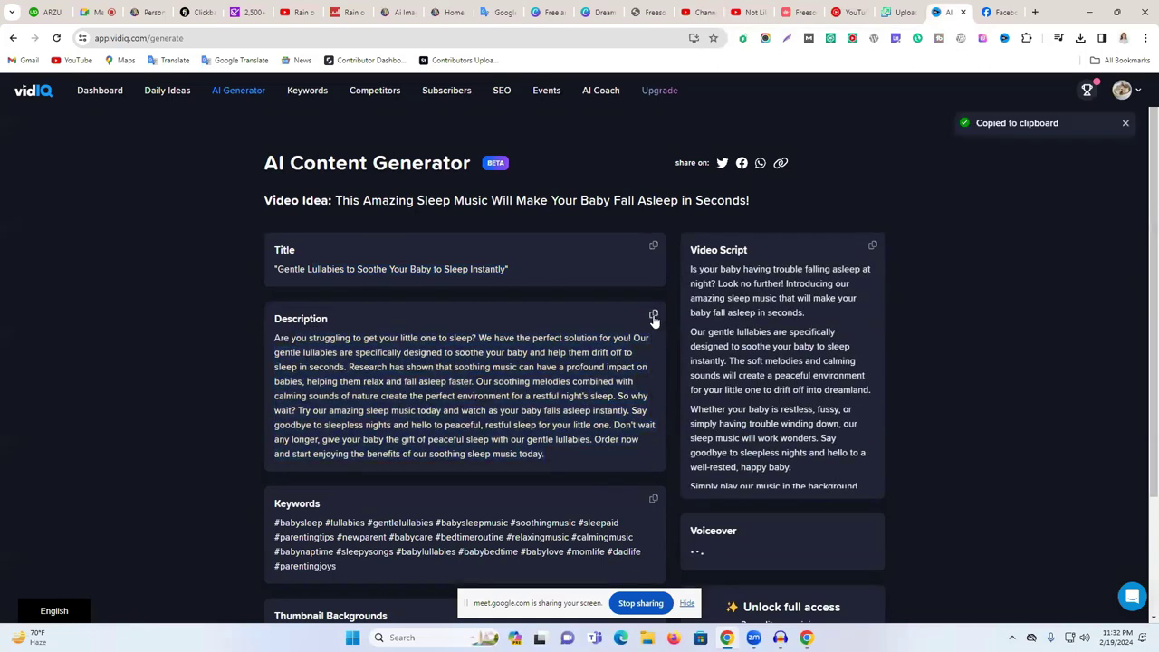
{"action": "left_click", "coordinate": [871, 247]}
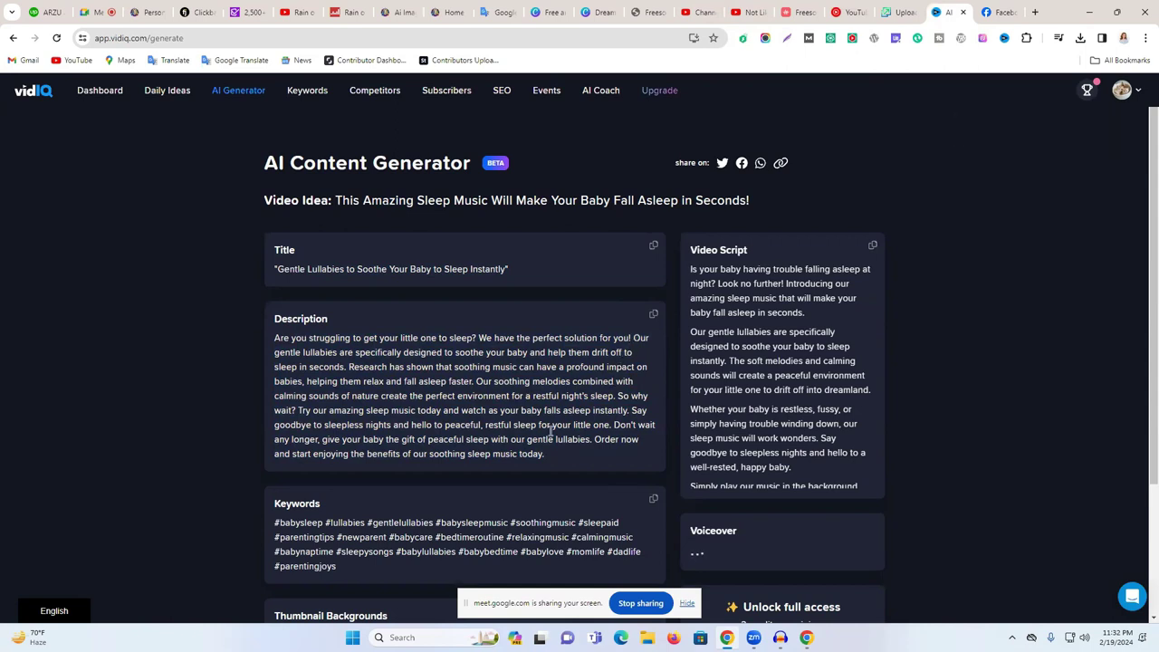
{"action": "left_click", "coordinate": [653, 316]}
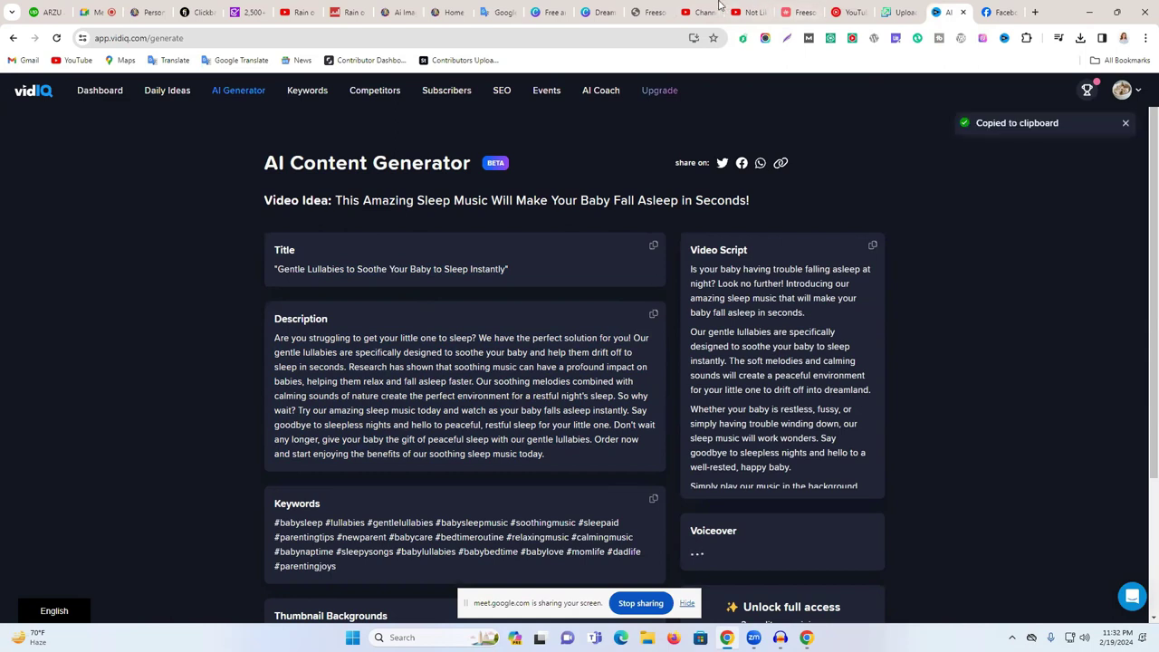
{"action": "left_click", "coordinate": [702, 12]}
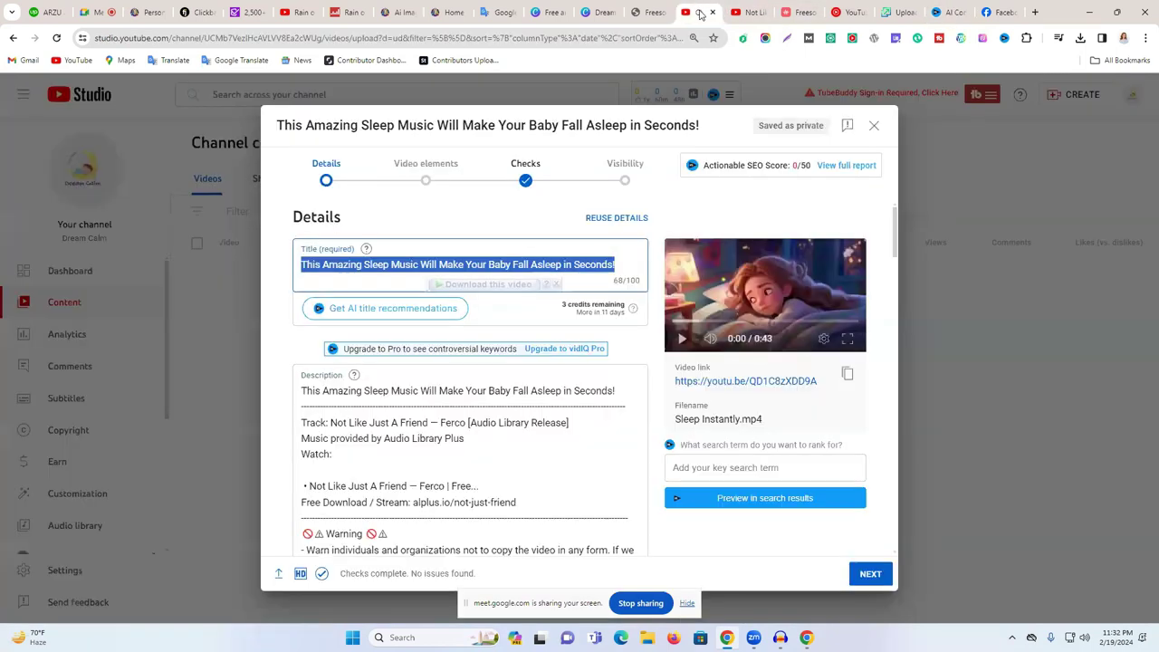
- Paste the vidIQ-generated description below the description's first line and add a blank line after it
{"action": "left_click", "coordinate": [634, 389]}
{"action": "key", "text": "Return"}
{"action": "key", "text": "Return"}
{"action": "key", "text": "ctrl+v"}
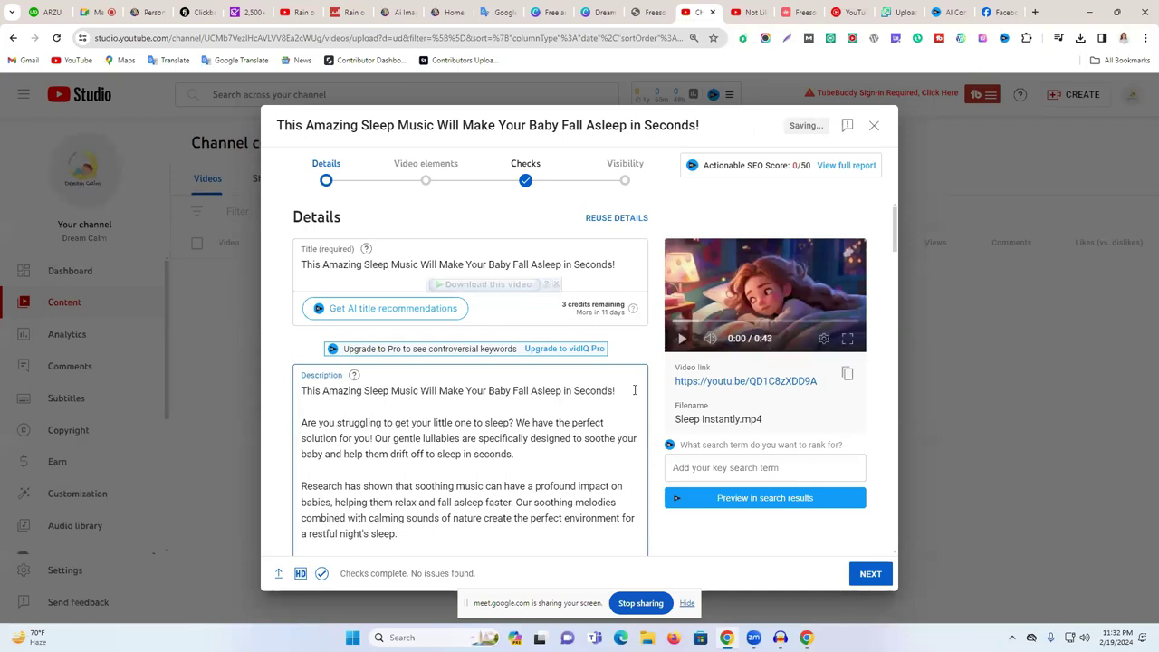
{"action": "scroll", "coordinate": [461, 421], "scroll_direction": "down", "scroll_amount": 2}
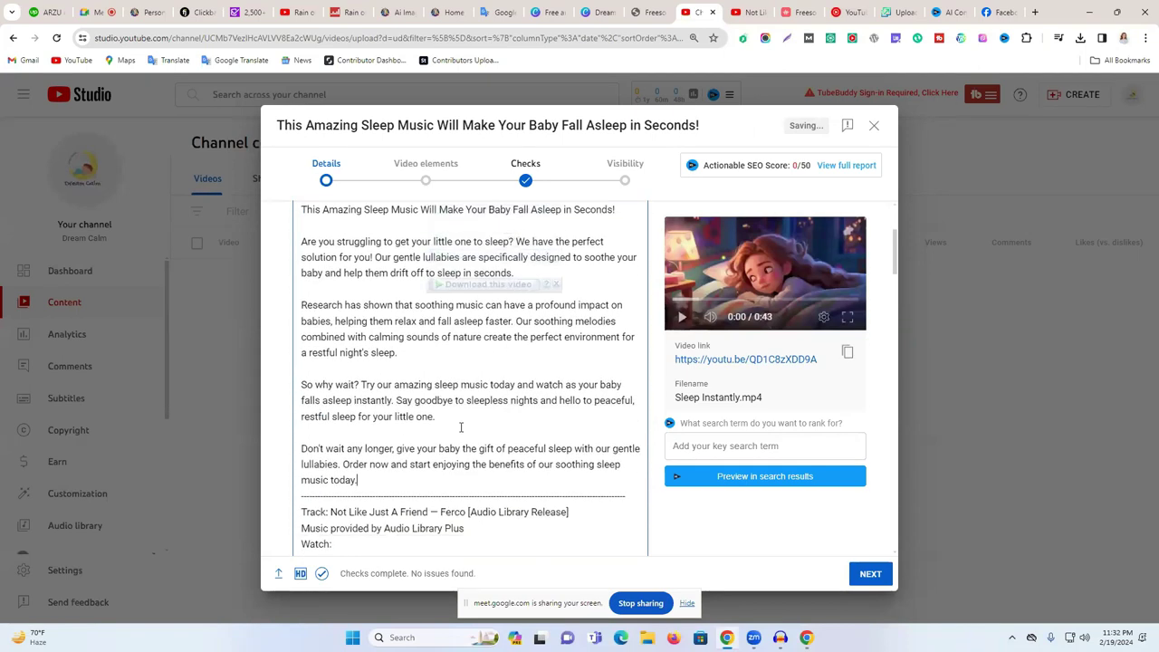
{"action": "key", "text": "Return"}
{"action": "key", "text": "Return"}
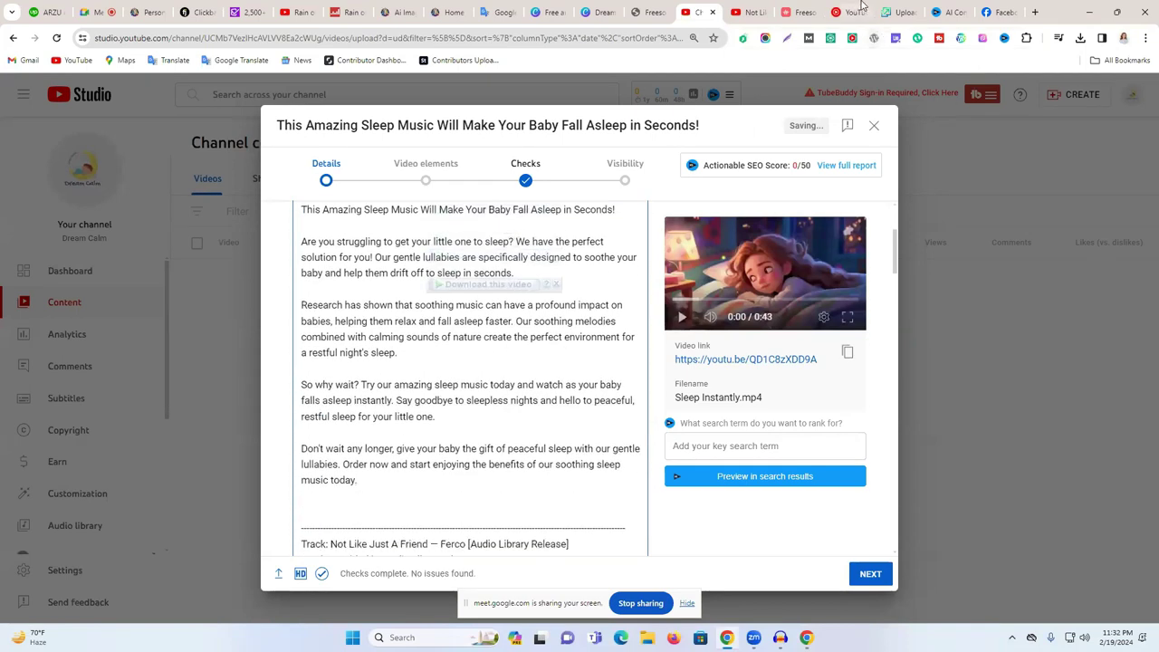
- Copy vidIQ's keyword hashtags and paste them after 'music today.', bringing the description to 1715/5000
{"action": "left_click", "coordinate": [951, 8]}
{"action": "scroll", "coordinate": [644, 445], "scroll_direction": "down", "scroll_amount": 2}
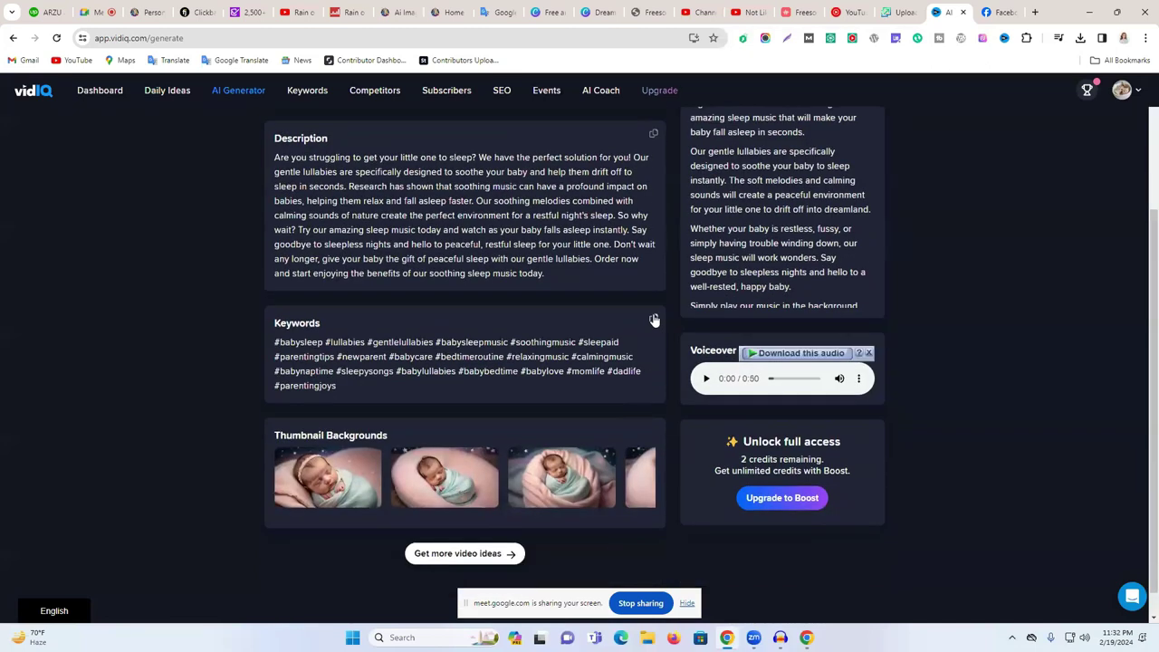
{"action": "left_click", "coordinate": [653, 321]}
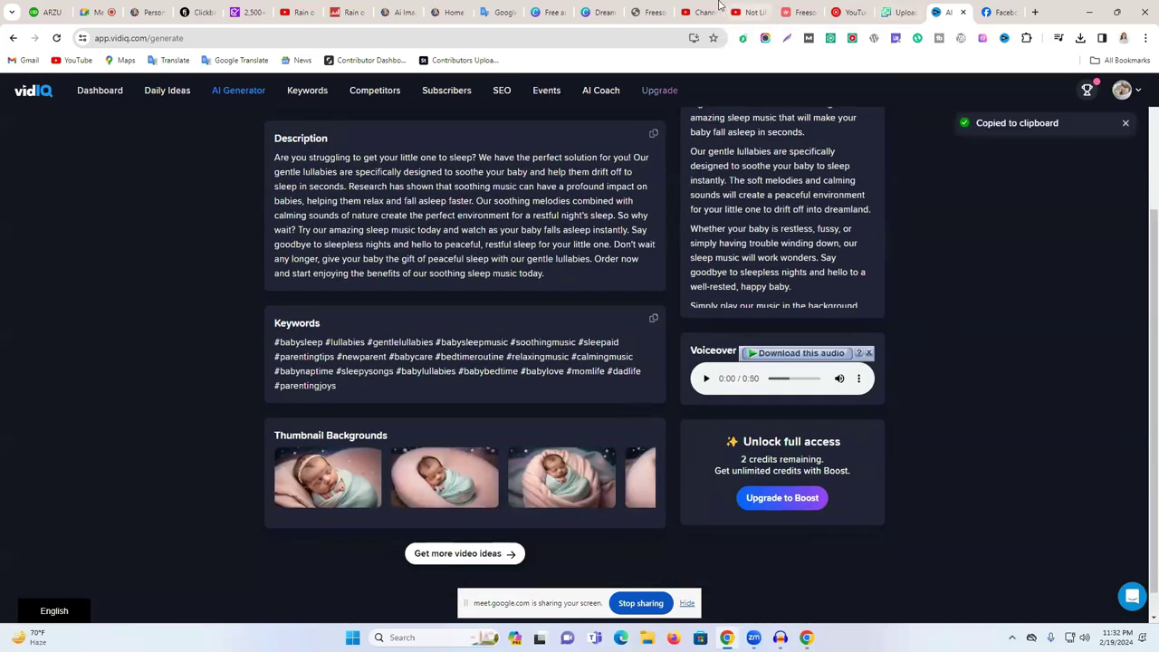
{"action": "left_click", "coordinate": [706, 11]}
{"action": "scroll", "coordinate": [486, 484], "scroll_direction": "down", "scroll_amount": 10}
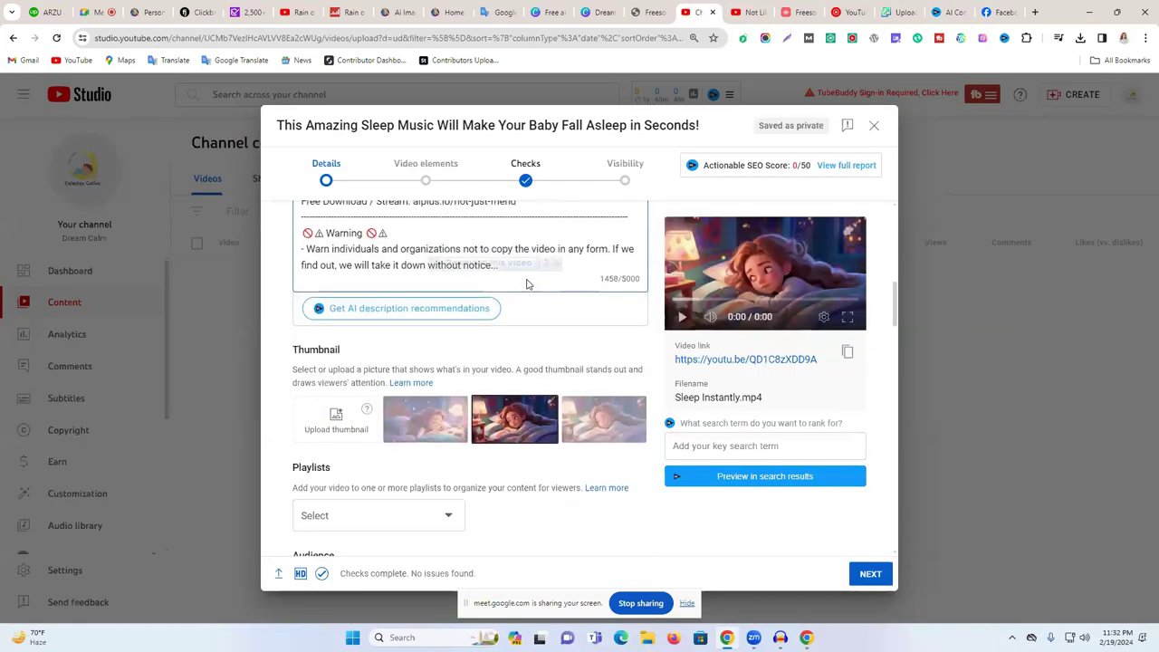
{"action": "scroll", "coordinate": [507, 305], "scroll_direction": "up", "scroll_amount": 5}
{"action": "left_click", "coordinate": [425, 328]}
{"action": "key", "text": "ctrl+v"}
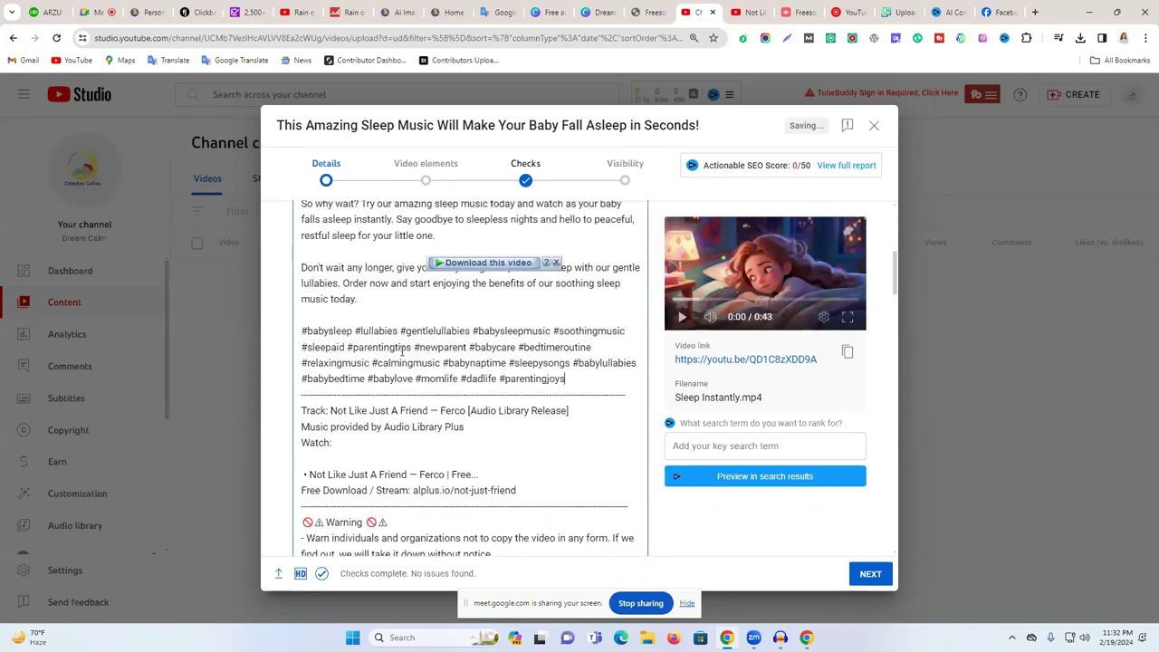
{"action": "scroll", "coordinate": [475, 355], "scroll_direction": "up", "scroll_amount": 5}
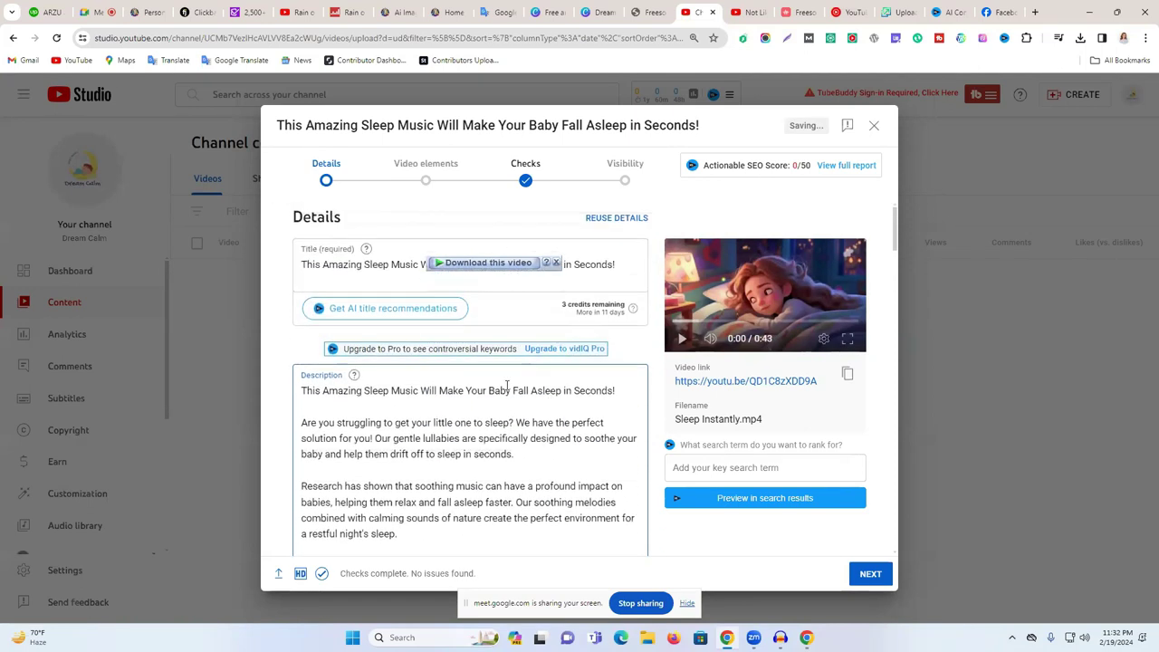
{"action": "scroll", "coordinate": [353, 471], "scroll_direction": "down", "scroll_amount": 10}
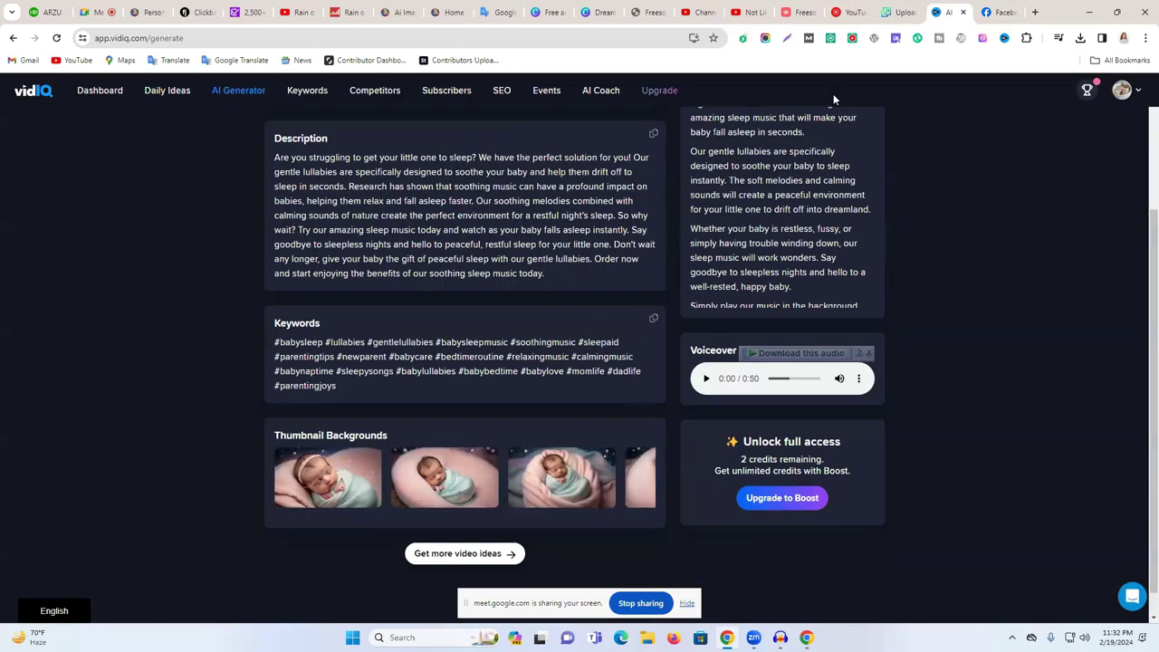
- Download vidIQ's third sleeping-baby thumbnail background as thumbnail_2 (2).jpeg, then return to the upload
{"action": "left_click", "coordinate": [951, 12]}
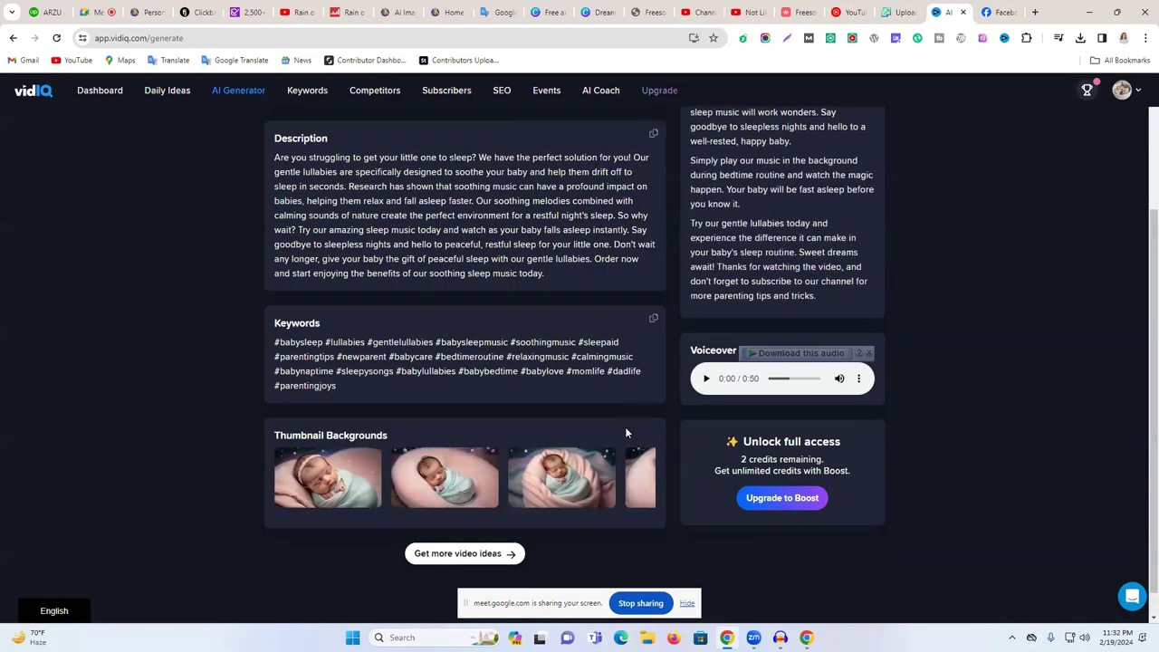
{"action": "left_click_drag", "start_coordinate": [557, 489], "coordinate": [487, 540]}
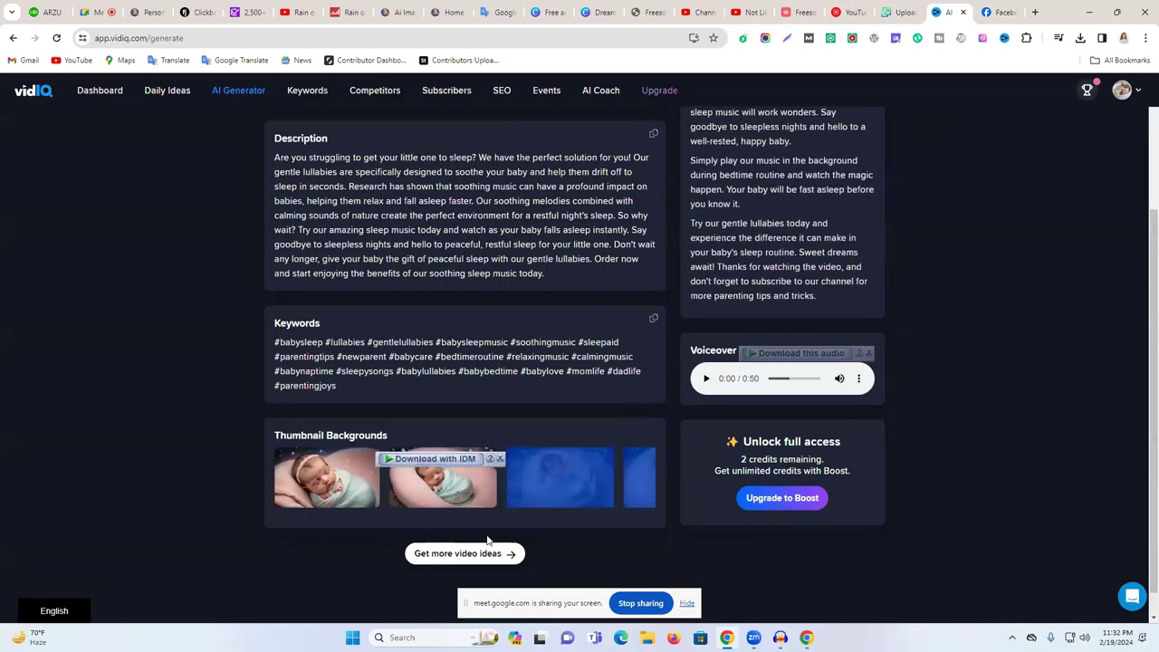
{"action": "left_click", "coordinate": [1053, 527]}
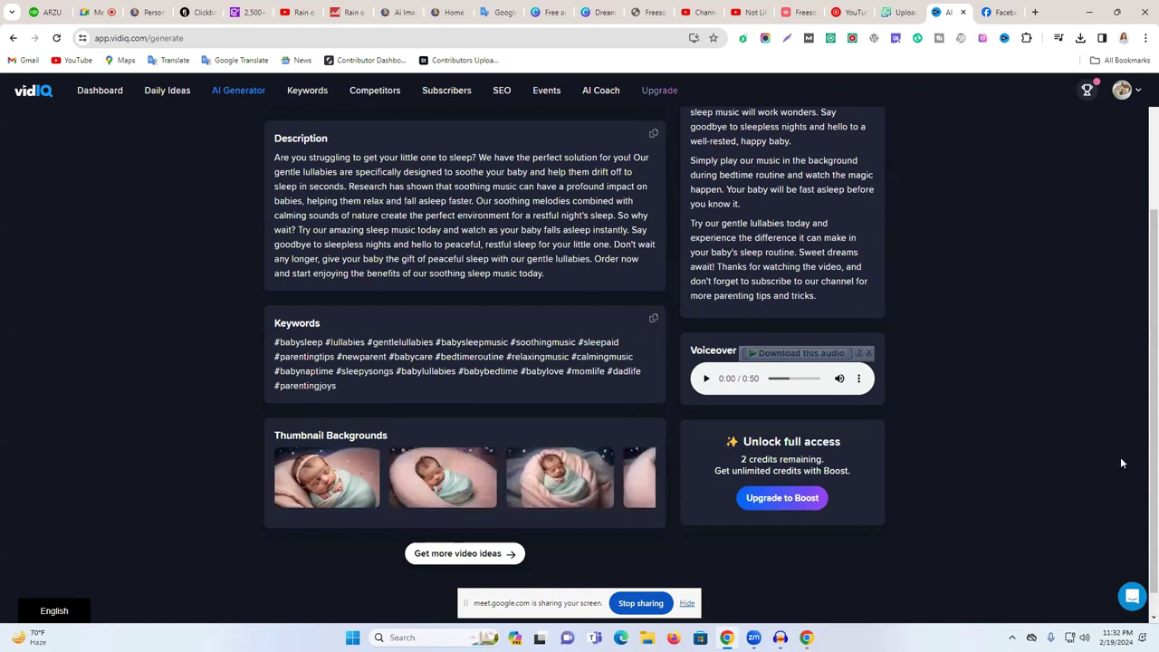
{"action": "left_click", "coordinate": [556, 466]}
{"action": "left_click", "coordinate": [580, 324]}
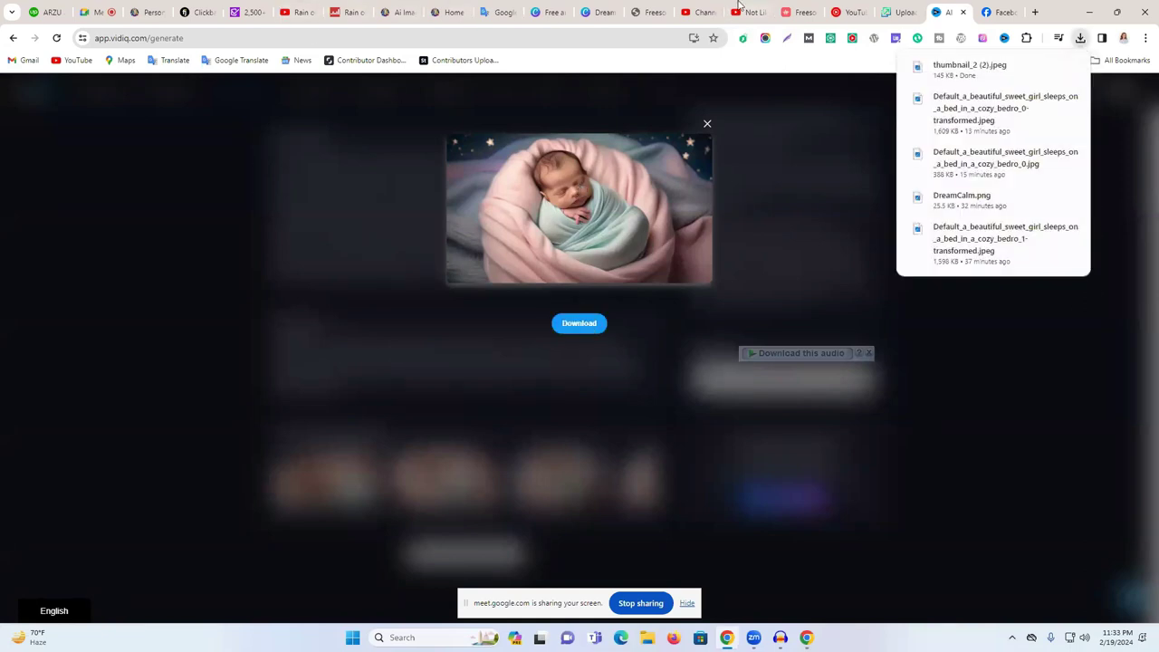
{"action": "left_click", "coordinate": [702, 12]}
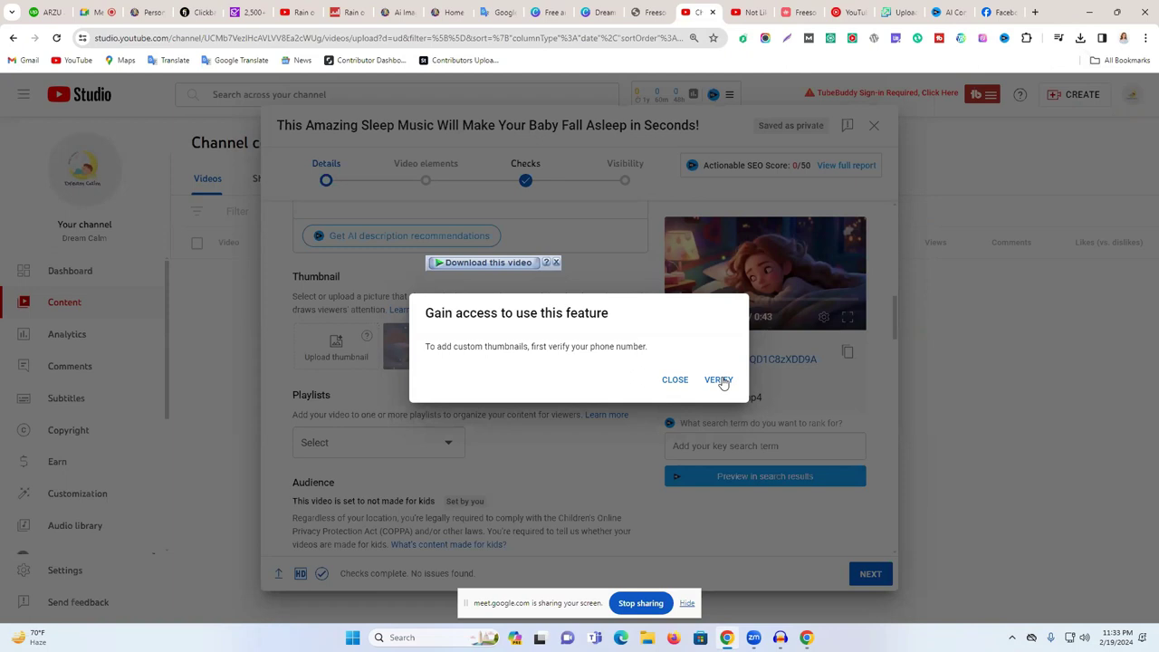
- Start phone verification with Bangladesh as country, enter the phone number, and request a text code
{"action": "left_click", "coordinate": [720, 380]}
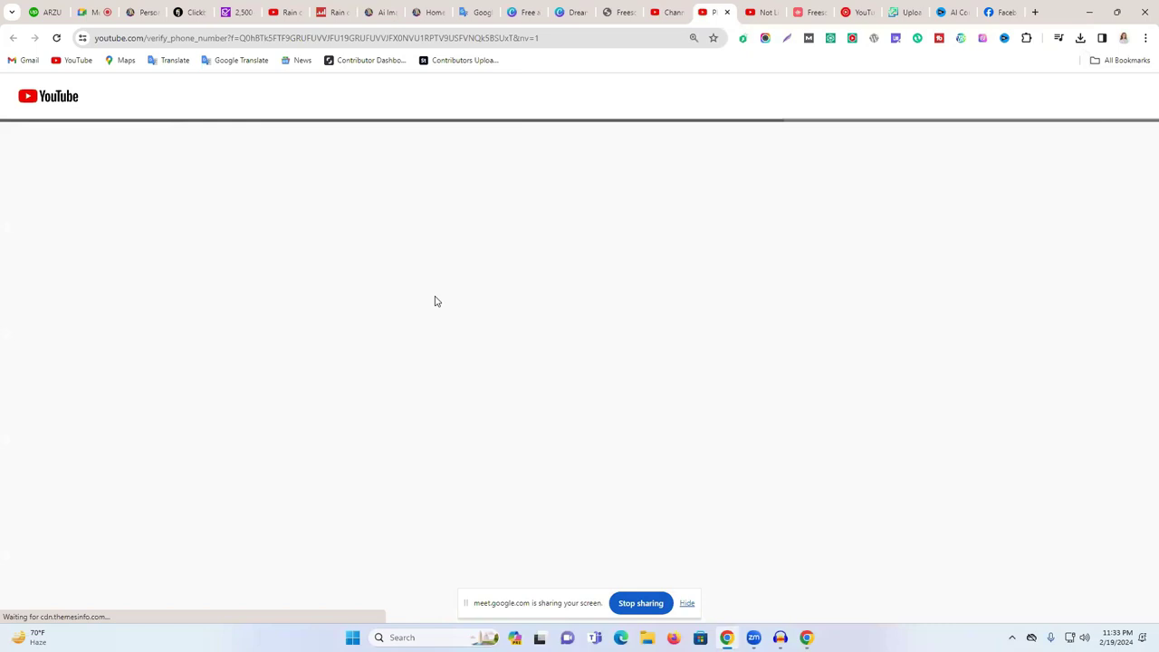
{"action": "left_click", "coordinate": [85, 300]}
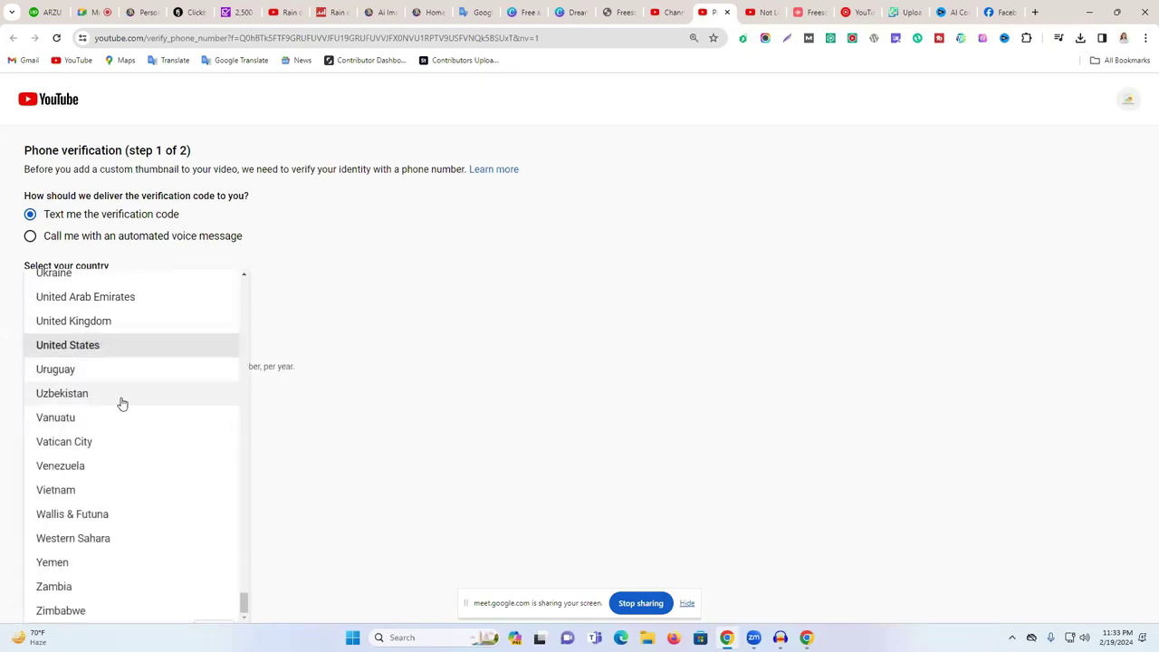
{"action": "scroll", "coordinate": [122, 507], "scroll_direction": "up", "scroll_amount": 3}
{"action": "scroll", "coordinate": [124, 506], "scroll_direction": "up", "scroll_amount": 15}
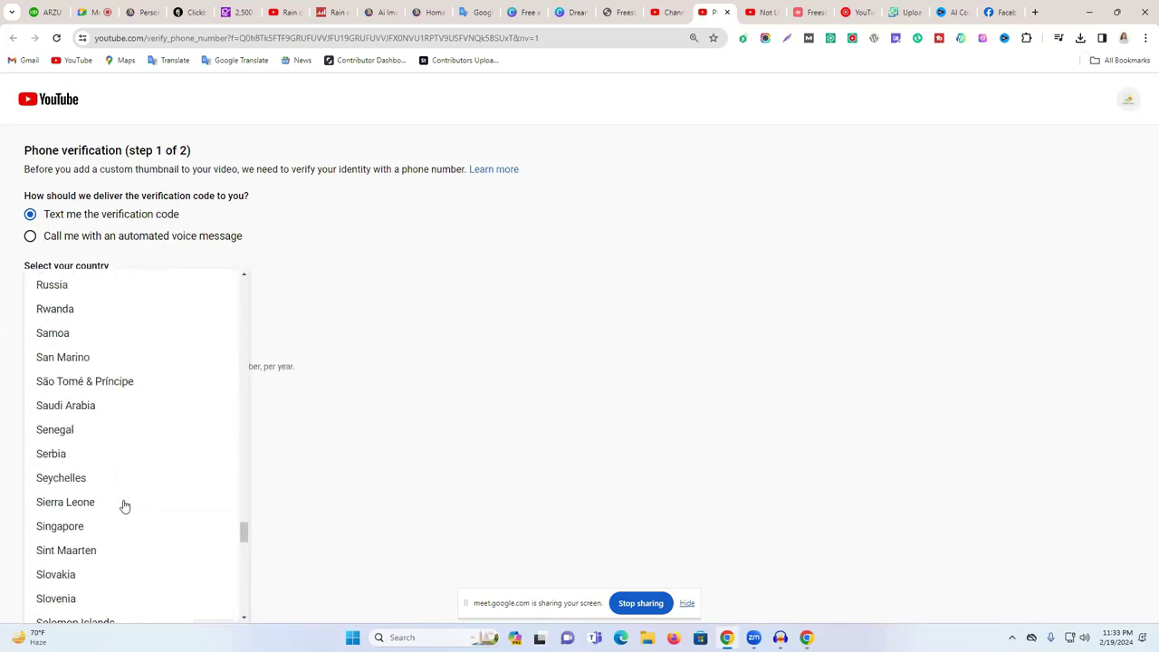
{"action": "left_click_drag", "start_coordinate": [244, 480], "coordinate": [250, 297]}
{"action": "left_click", "coordinate": [120, 415]}
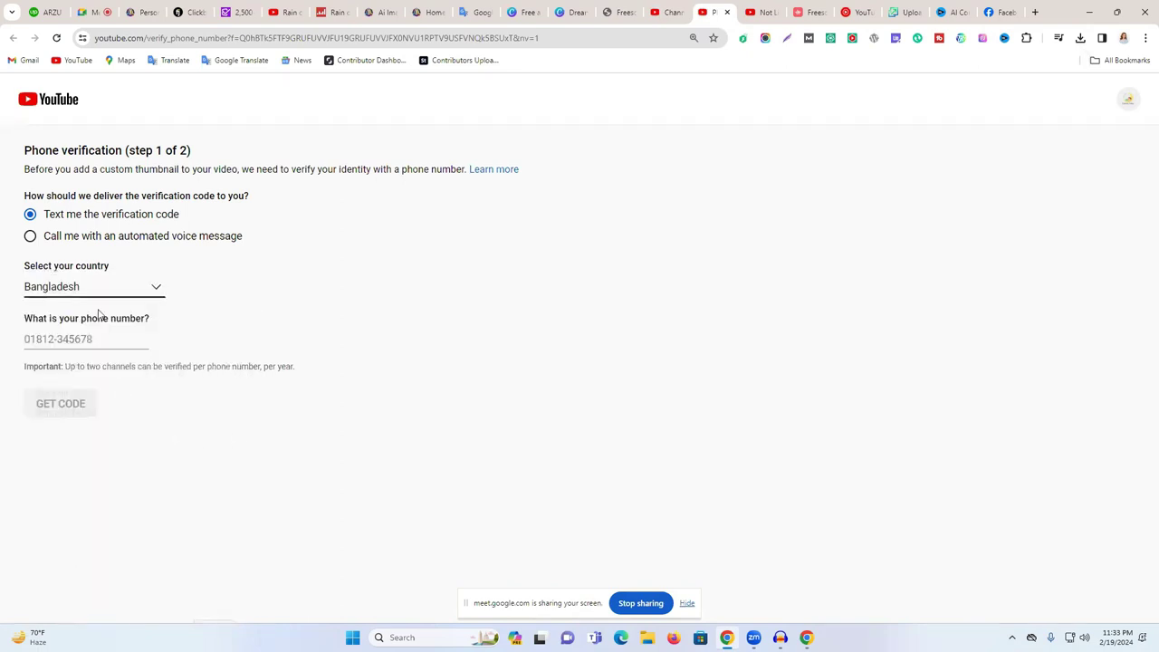
{"action": "left_click", "coordinate": [59, 342]}
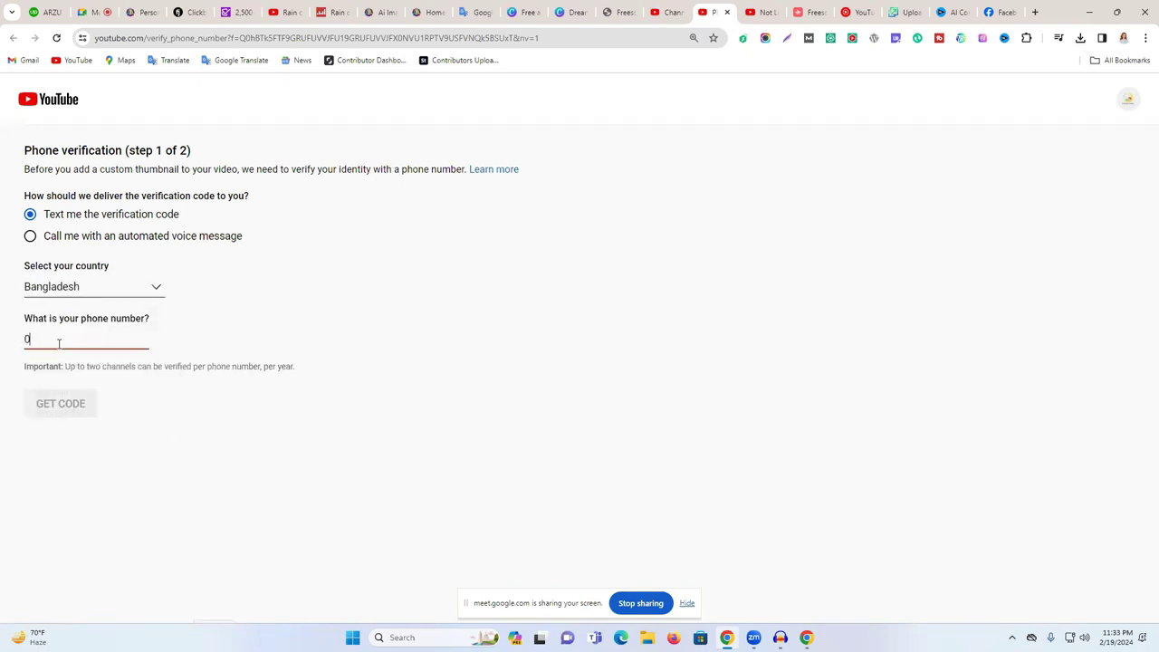
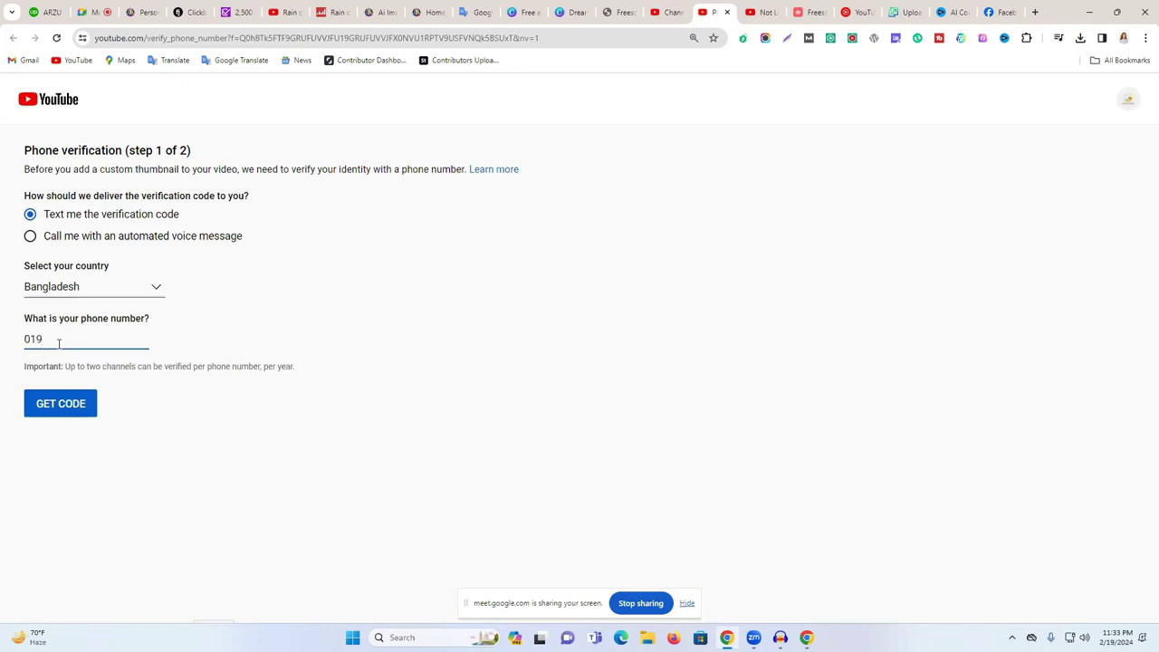
{"action": "left_click", "coordinate": [45, 405]}
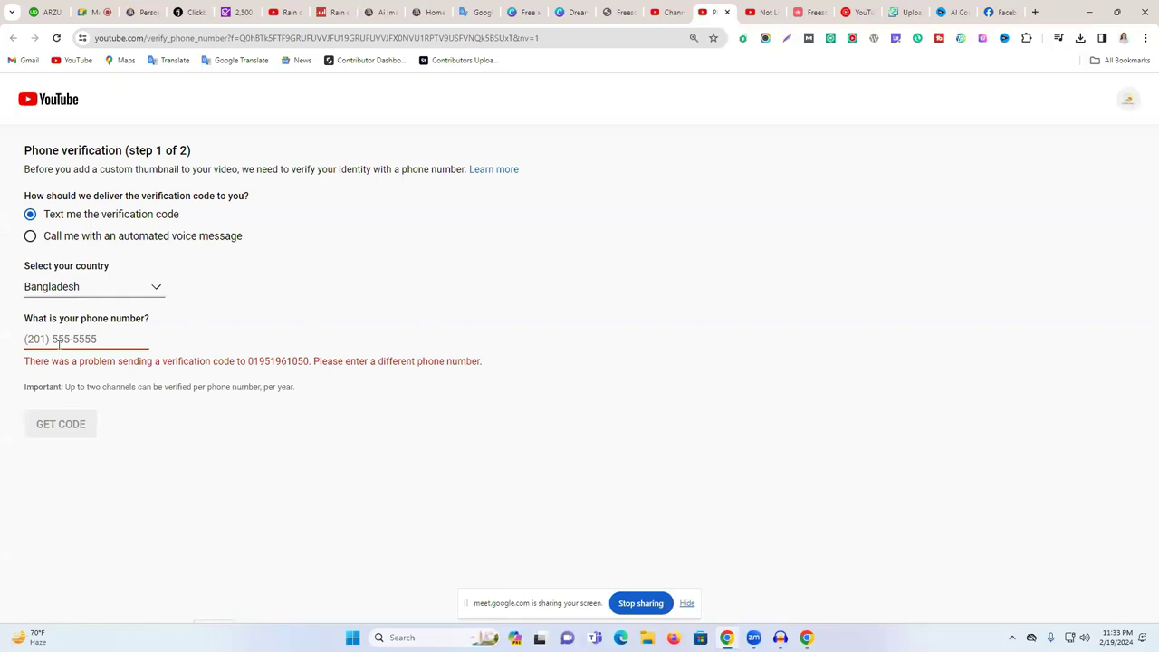
- Enter a second phone number and request the verification code again
{"action": "left_click", "coordinate": [91, 342]}
{"action": "left_click", "coordinate": [85, 339]}
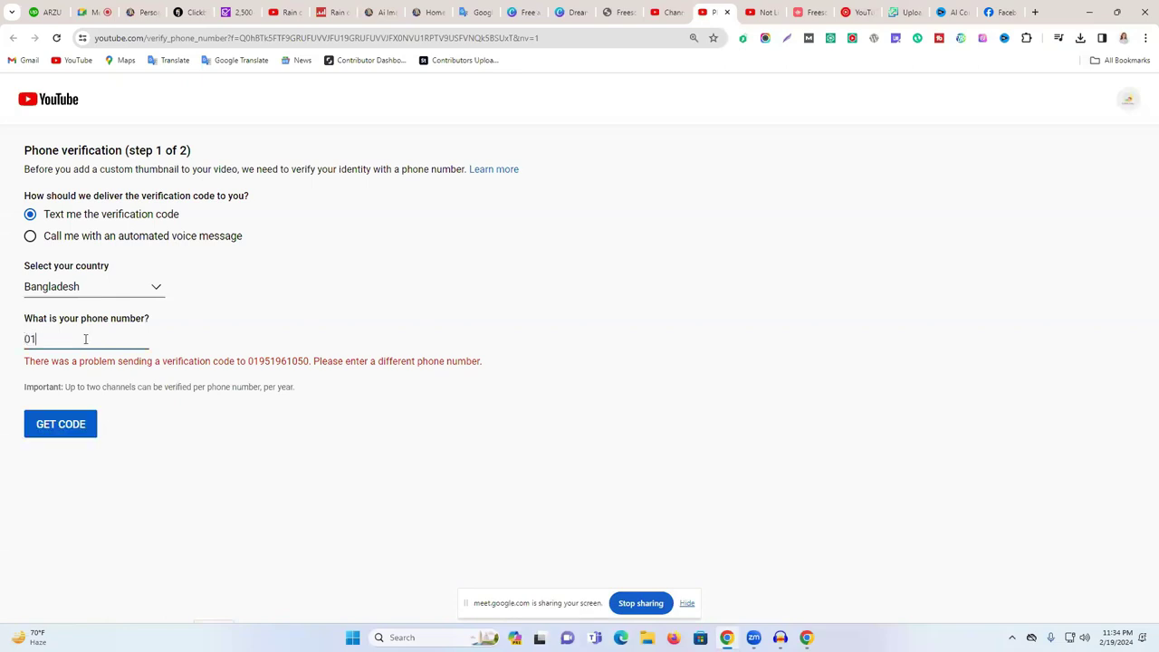
{"action": "left_click", "coordinate": [79, 436]}
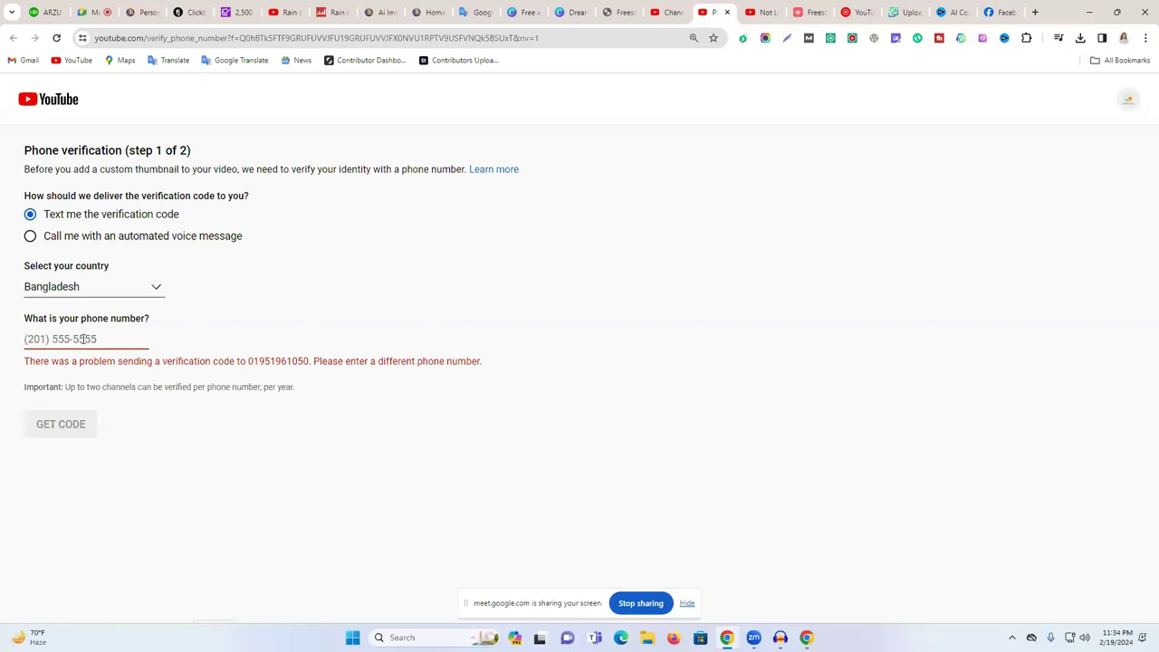
- Try a third phone number, request the code, then go back to the upload details
{"action": "left_click", "coordinate": [83, 339]}
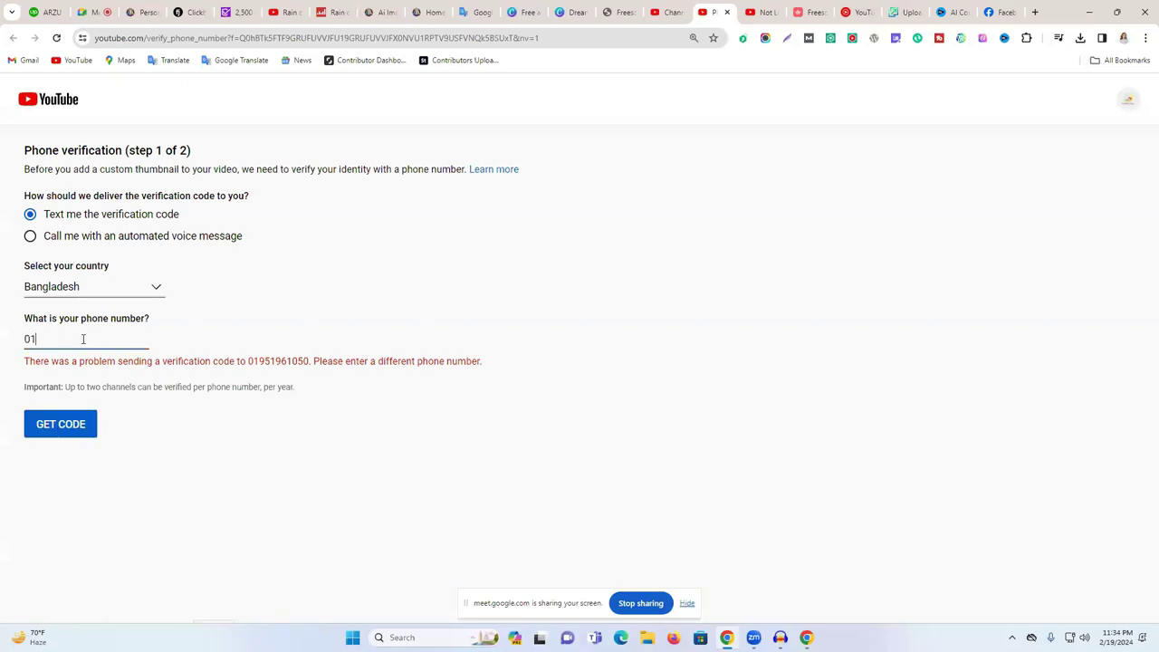
{"action": "left_click", "coordinate": [83, 425]}
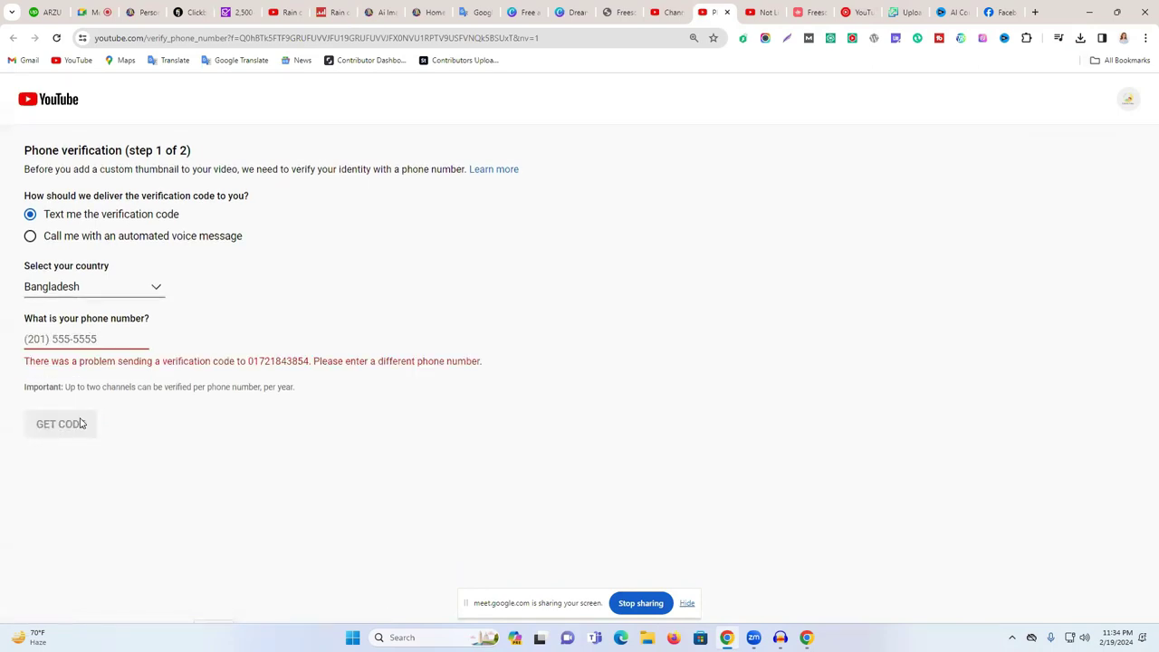
{"action": "left_click", "coordinate": [105, 335]}
{"action": "left_click", "coordinate": [666, 12]}
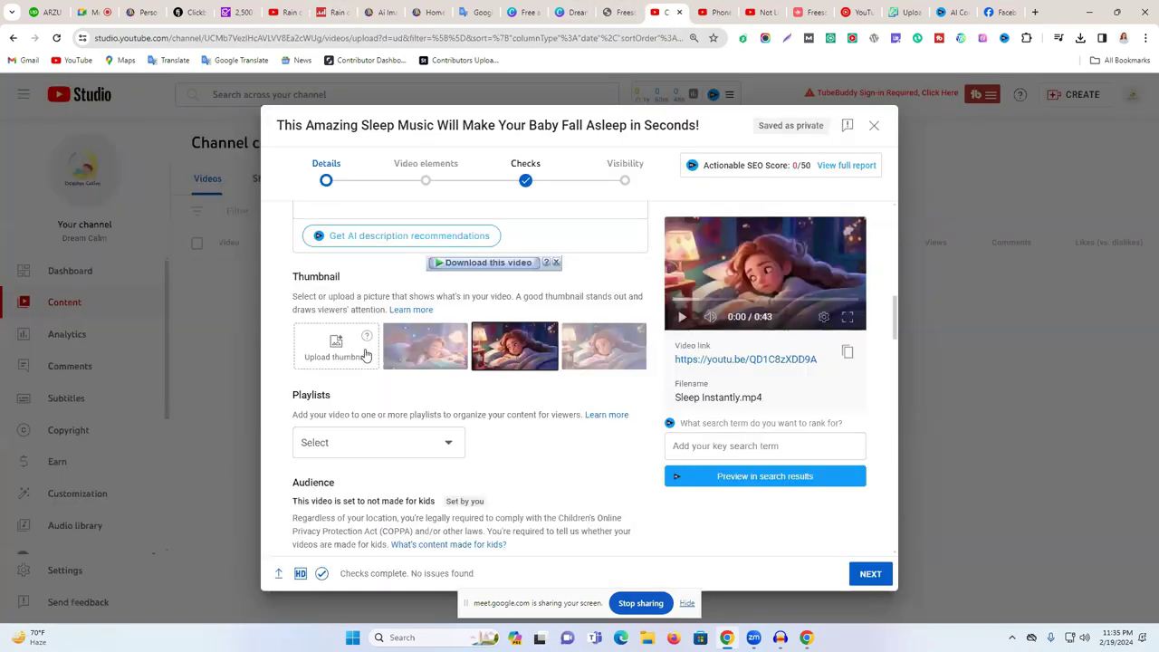
- Dismiss the phone verification prompt and pick the third auto-generated frame as the thumbnail
{"action": "left_click", "coordinate": [337, 345]}
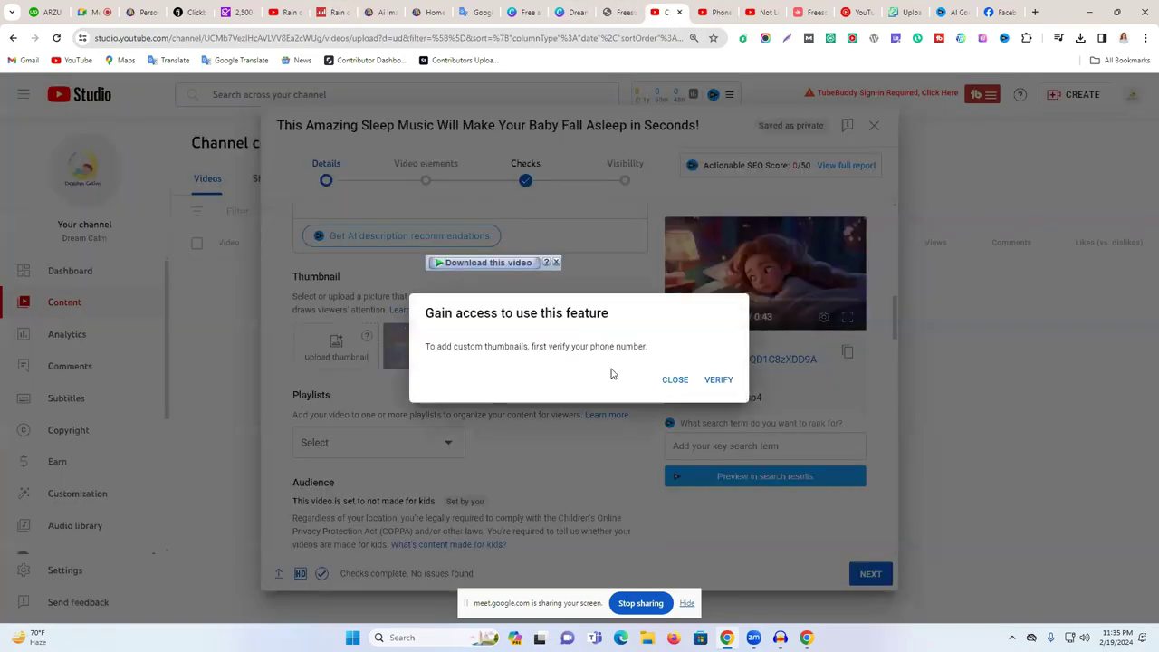
{"action": "left_click", "coordinate": [674, 382]}
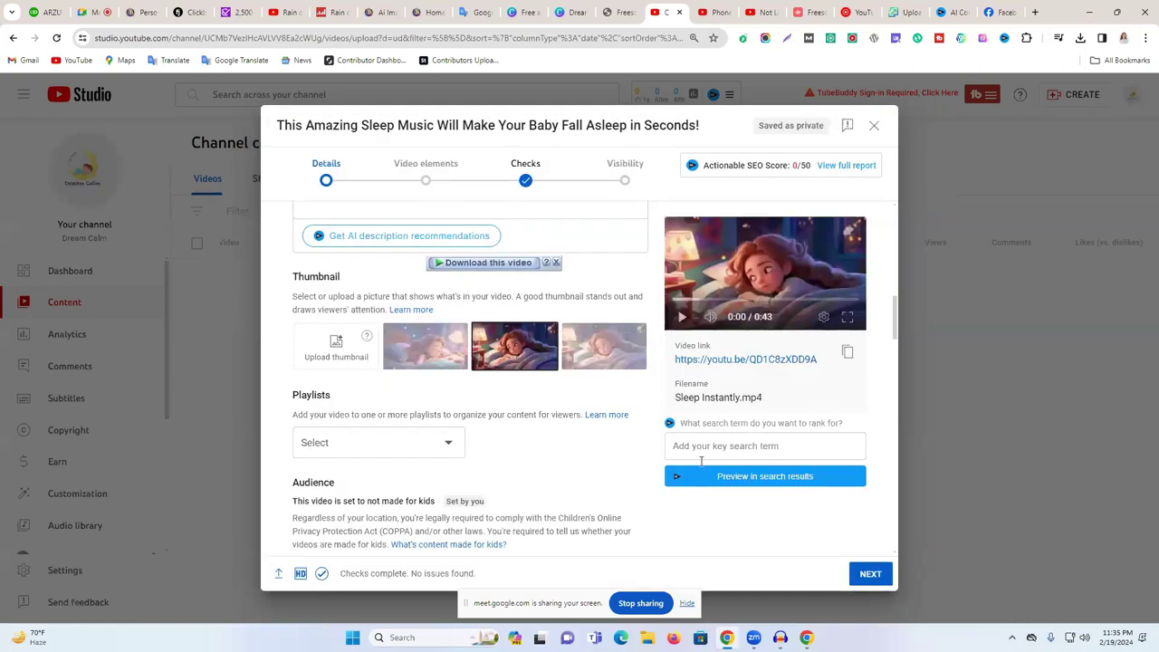
{"action": "left_click", "coordinate": [604, 360]}
- Scroll to the Tags field, close the phone verification tab, and open a new browser tab
{"action": "scroll", "coordinate": [528, 441], "scroll_direction": "down", "scroll_amount": 3}
{"action": "scroll", "coordinate": [401, 439], "scroll_direction": "down", "scroll_amount": 10}
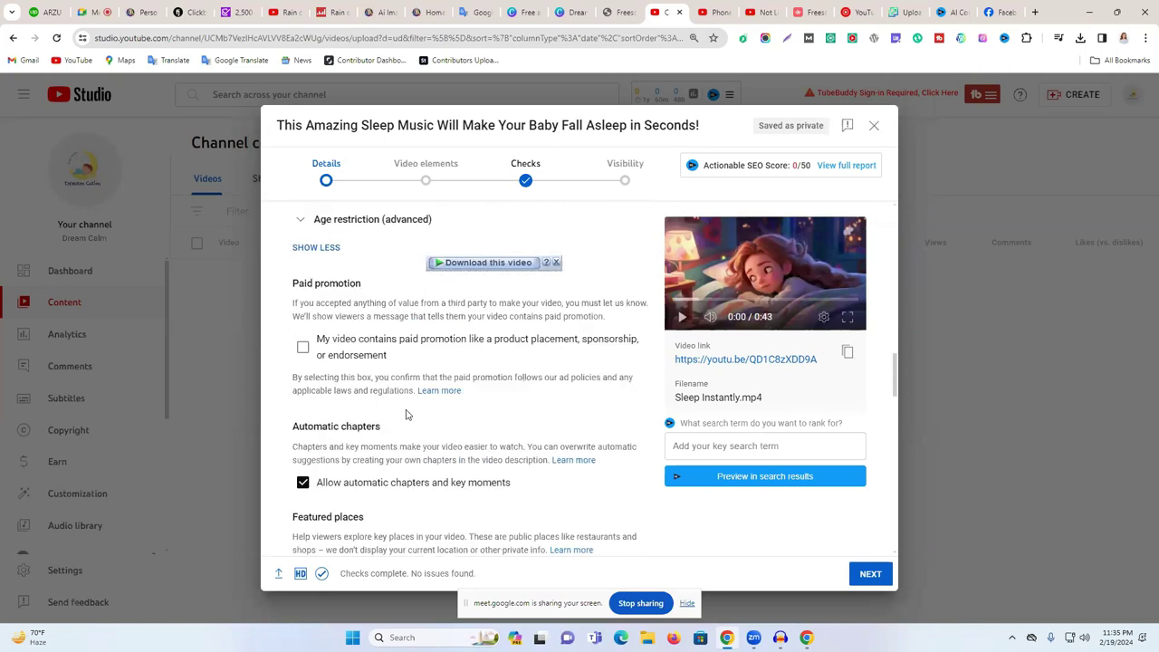
{"action": "scroll", "coordinate": [345, 299], "scroll_direction": "up", "scroll_amount": 2}
{"action": "left_click", "coordinate": [362, 381]}
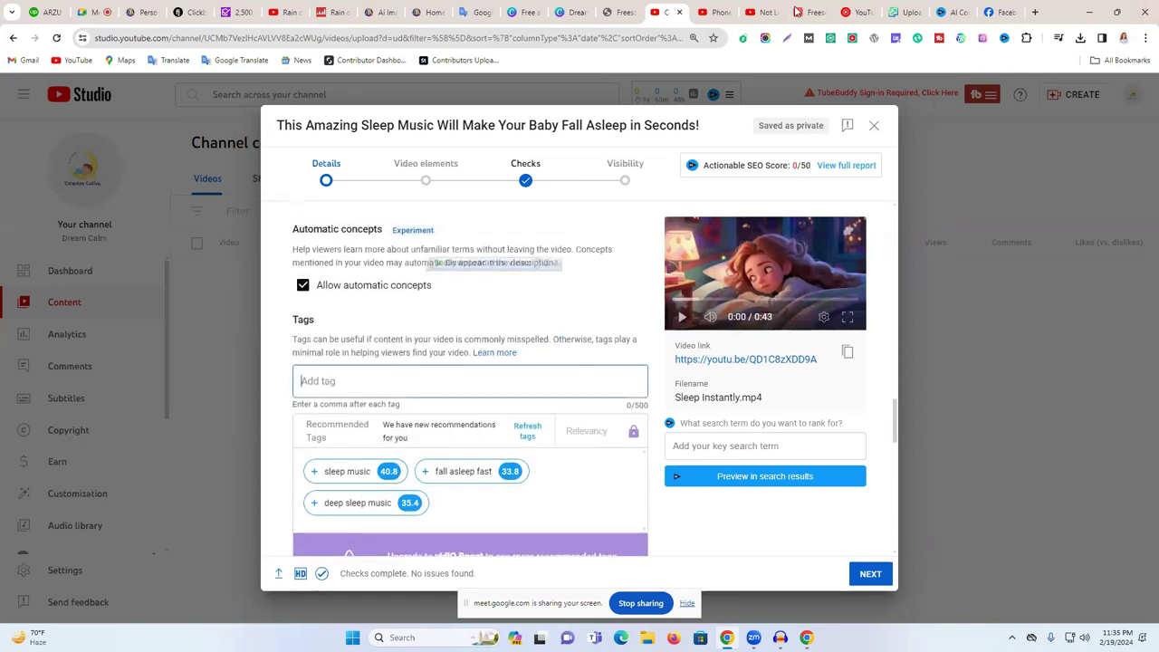
{"action": "left_click", "coordinate": [722, 13]}
{"action": "left_click", "coordinate": [727, 13]}
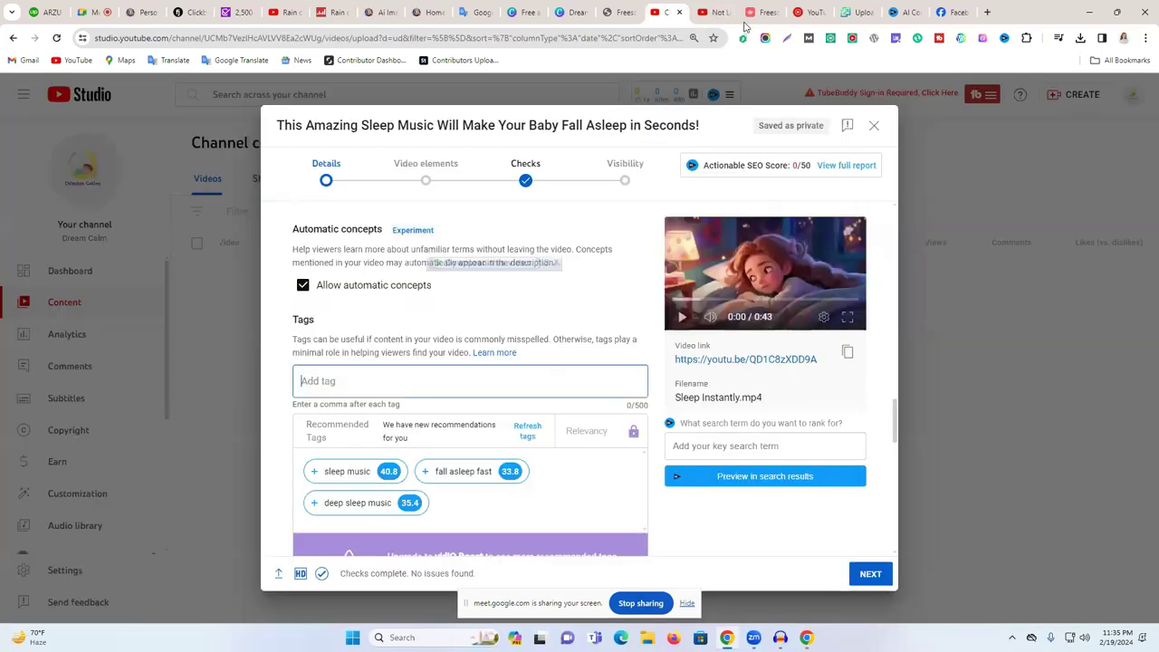
{"action": "key", "text": "ctrl+t"}
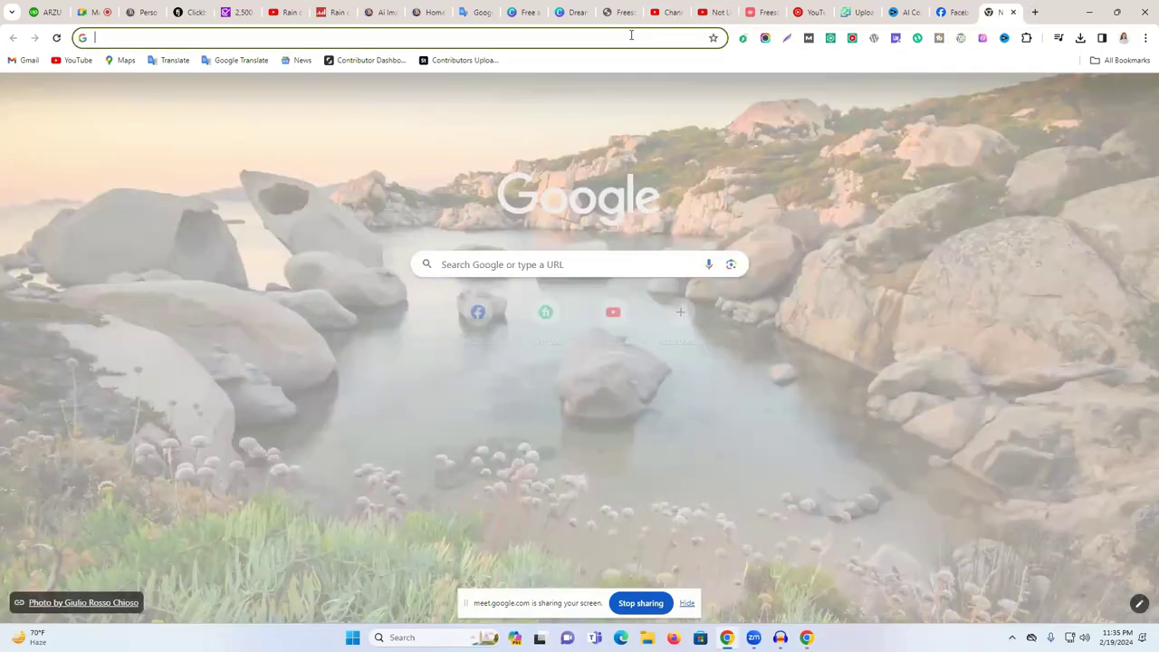
- Search Google for 'youtube tag generator', open RapidTags, and paste into its title box
{"action": "left_click", "coordinate": [632, 37]}
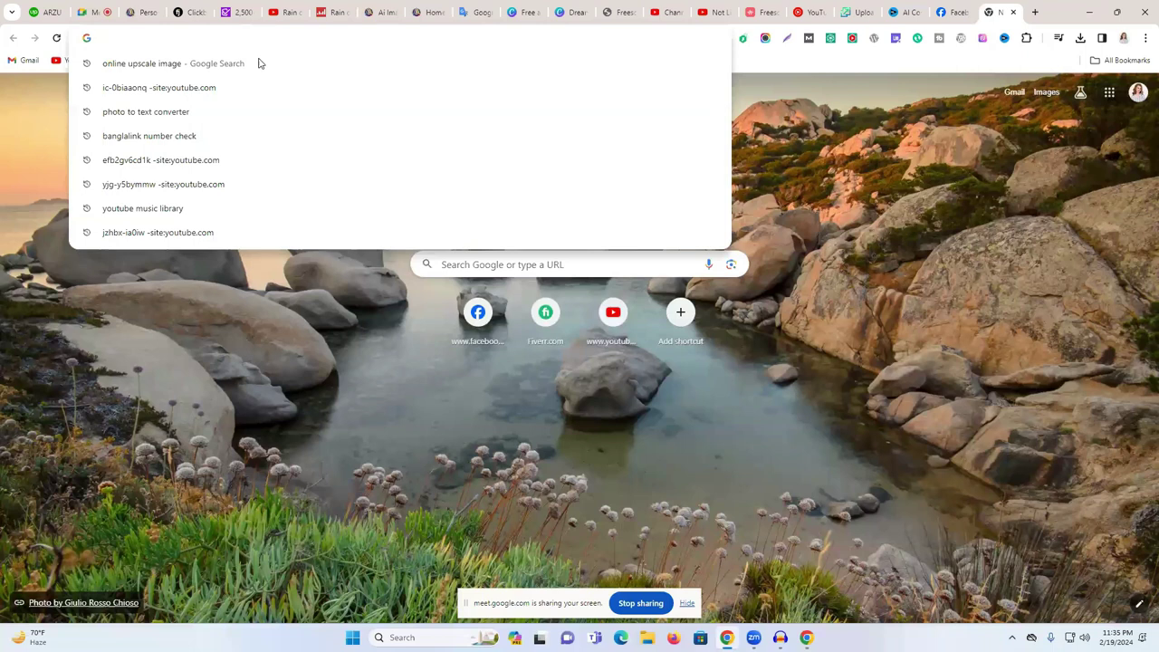
{"action": "type", "text": "y"}
{"action": "left_click", "coordinate": [212, 111]}
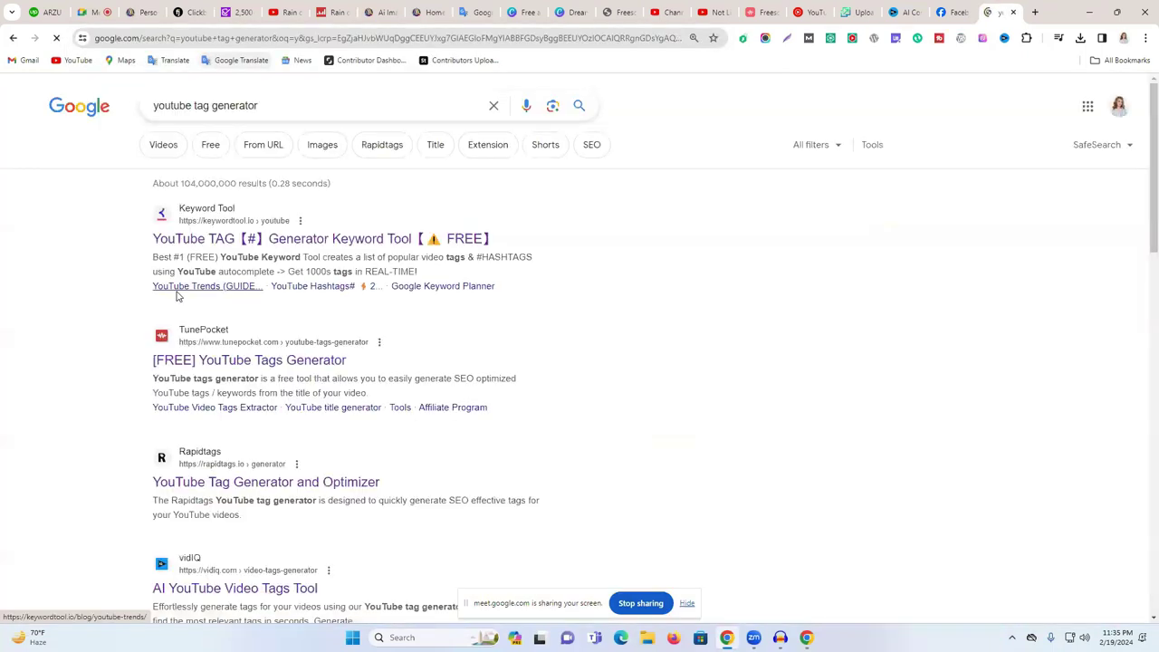
{"action": "left_click", "coordinate": [221, 480]}
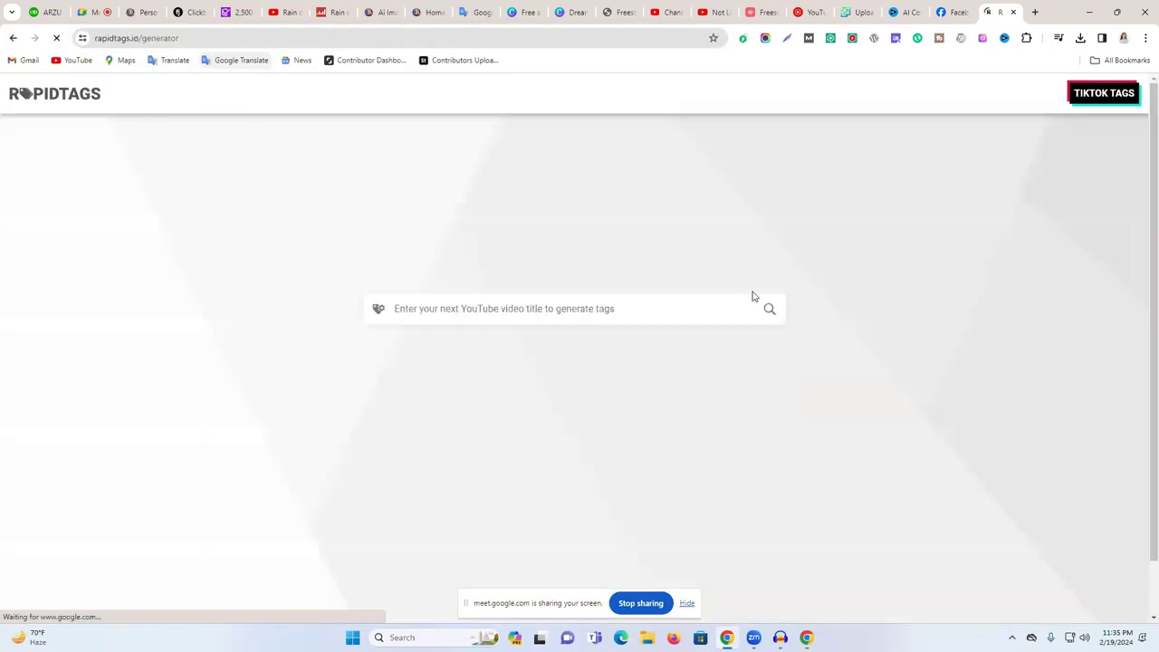
{"action": "left_click", "coordinate": [494, 140]}
{"action": "key", "text": "ctrl+v"}
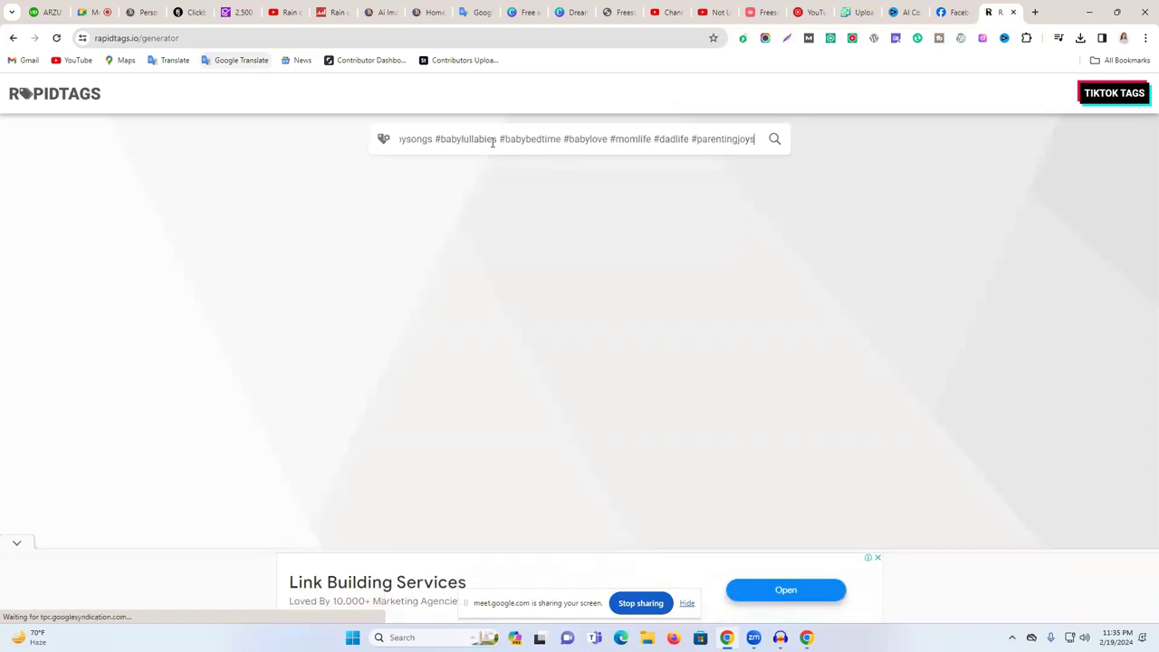
- Replace the mis-pasted hashtags with the video title copied from Studio and generate tags
{"action": "left_click", "coordinate": [715, 12]}
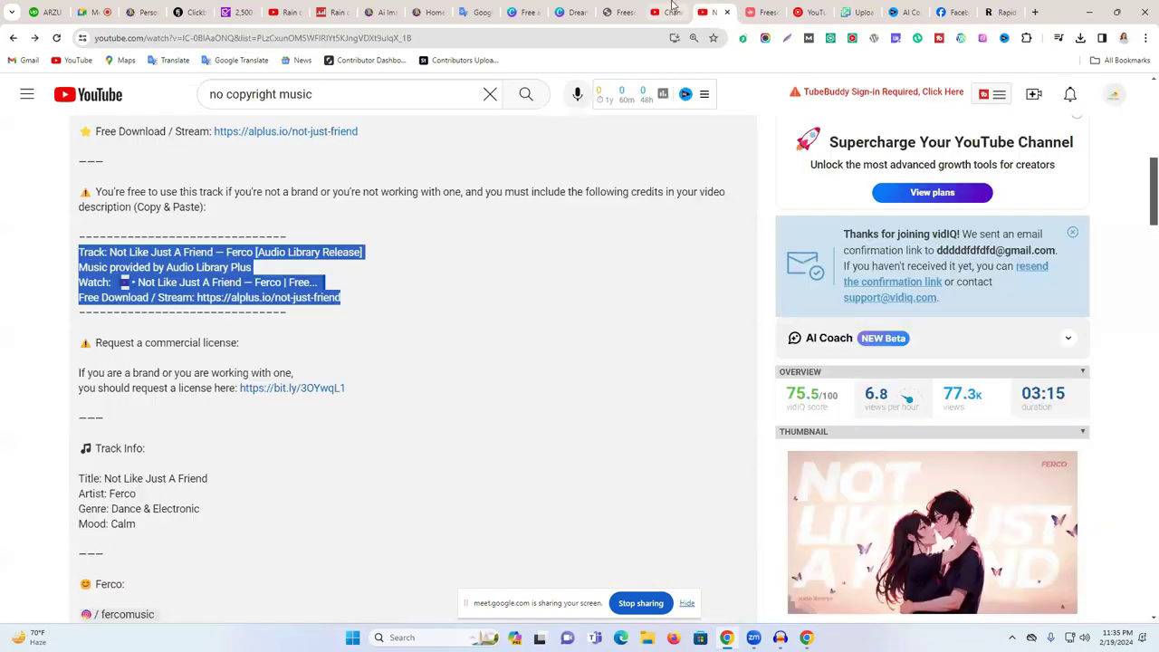
{"action": "left_click", "coordinate": [654, 11]}
{"action": "key", "text": "ctrl+a"}
{"action": "key", "text": "ctrl+c"}
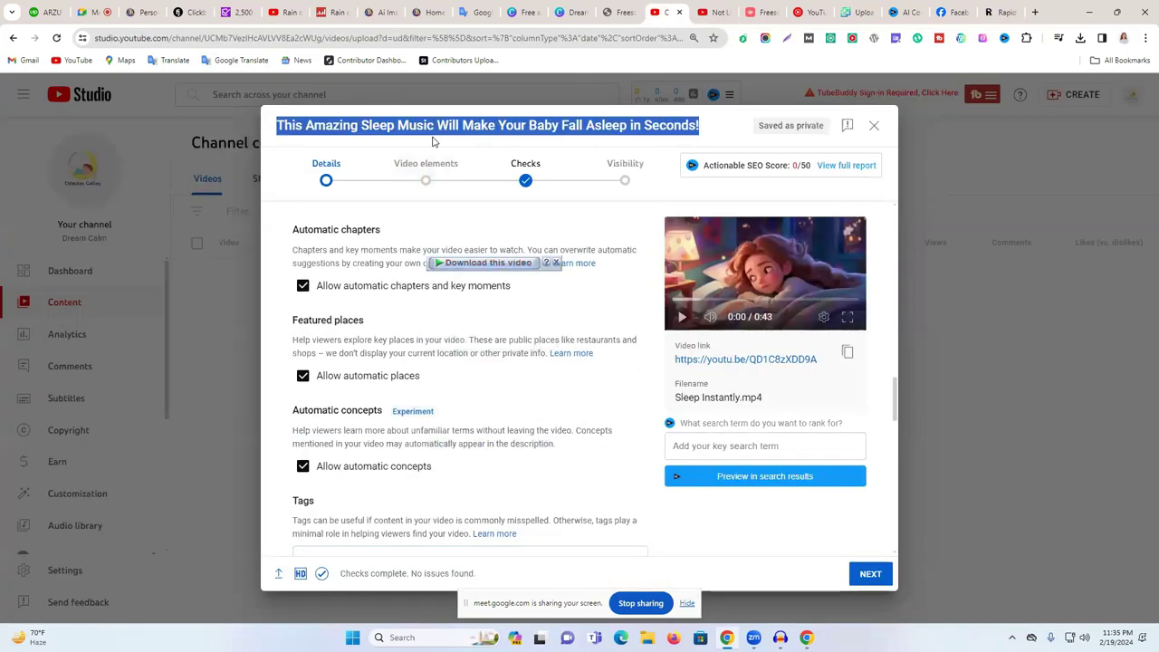
{"action": "left_click", "coordinate": [1000, 12]}
{"action": "triple_click", "coordinate": [575, 127]}
{"action": "key", "text": "ctrl+v"}
{"action": "left_click", "coordinate": [772, 145]}
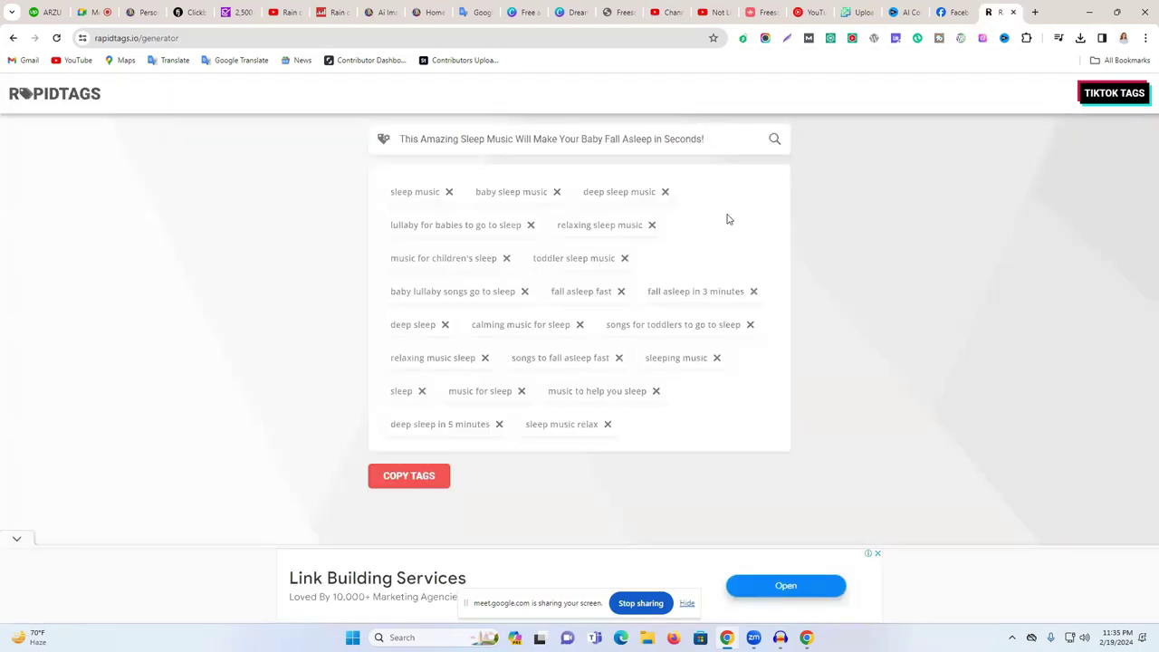
- Copy all generated tags, such as sleep music and fall asleep fast, and return to Studio's Tags
{"action": "left_click", "coordinate": [427, 476]}
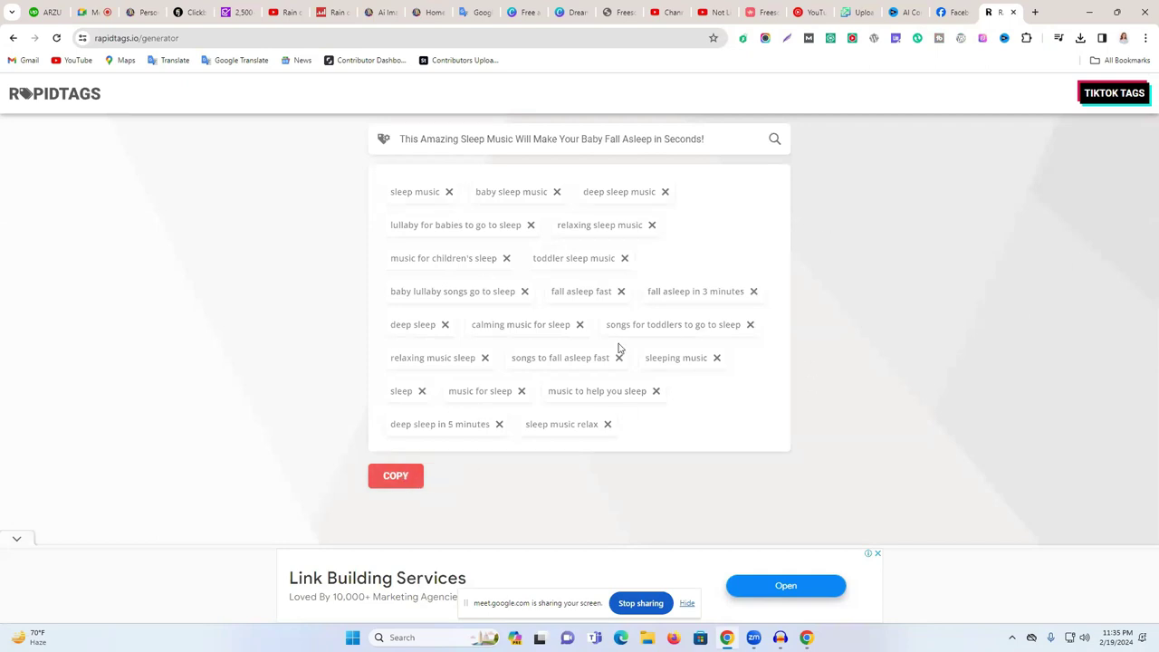
{"action": "left_click", "coordinate": [666, 11]}
{"action": "scroll", "coordinate": [401, 300], "scroll_direction": "down", "scroll_amount": 5}
{"action": "scroll", "coordinate": [359, 265], "scroll_direction": "up", "scroll_amount": 1}
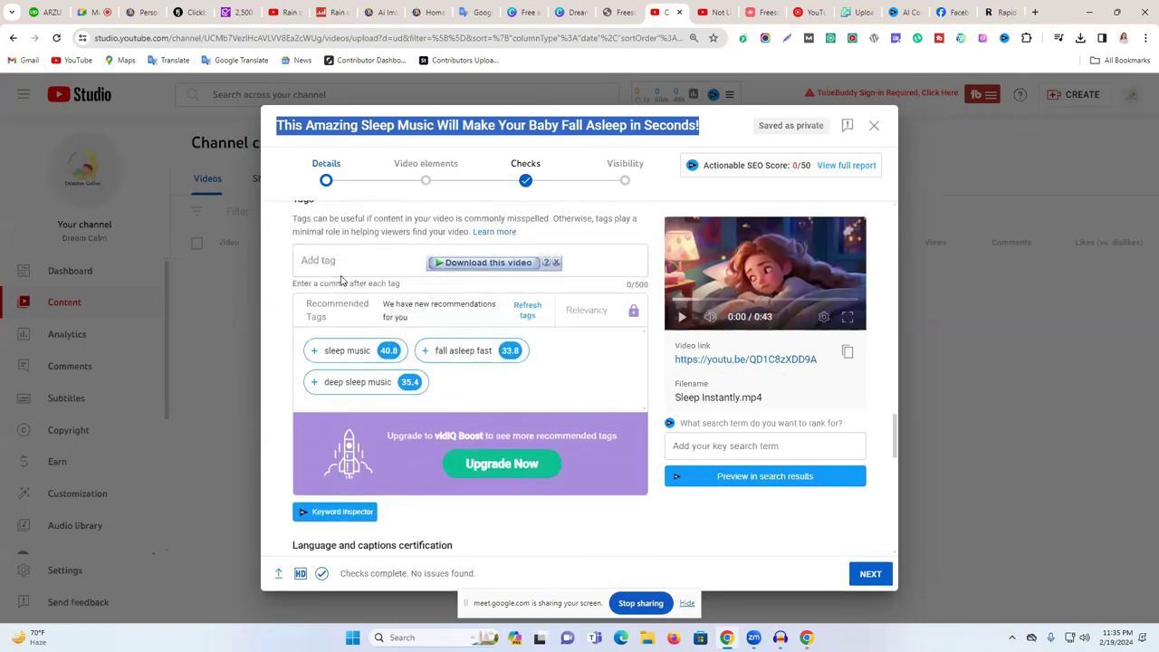
- Paste the generated tags into the Tags field, reaching 479/500 characters and a 50/50 SEO score
{"action": "left_click", "coordinate": [308, 261]}
{"action": "key", "text": "ctrl+v"}
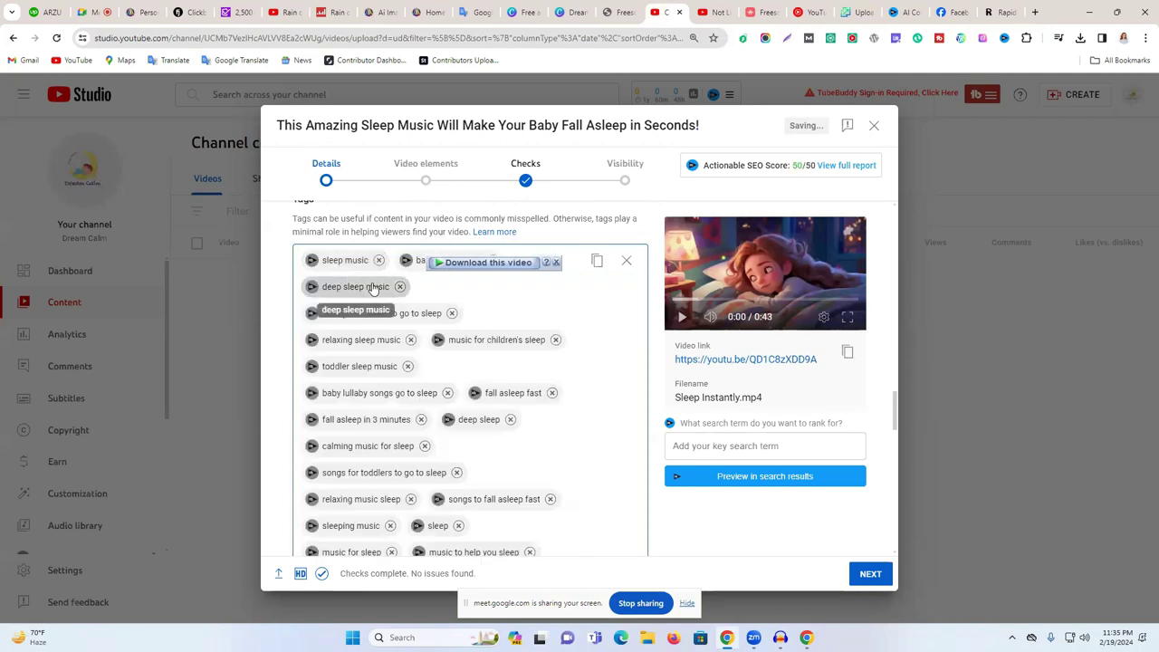
{"action": "scroll", "coordinate": [580, 354], "scroll_direction": "down", "scroll_amount": 3}
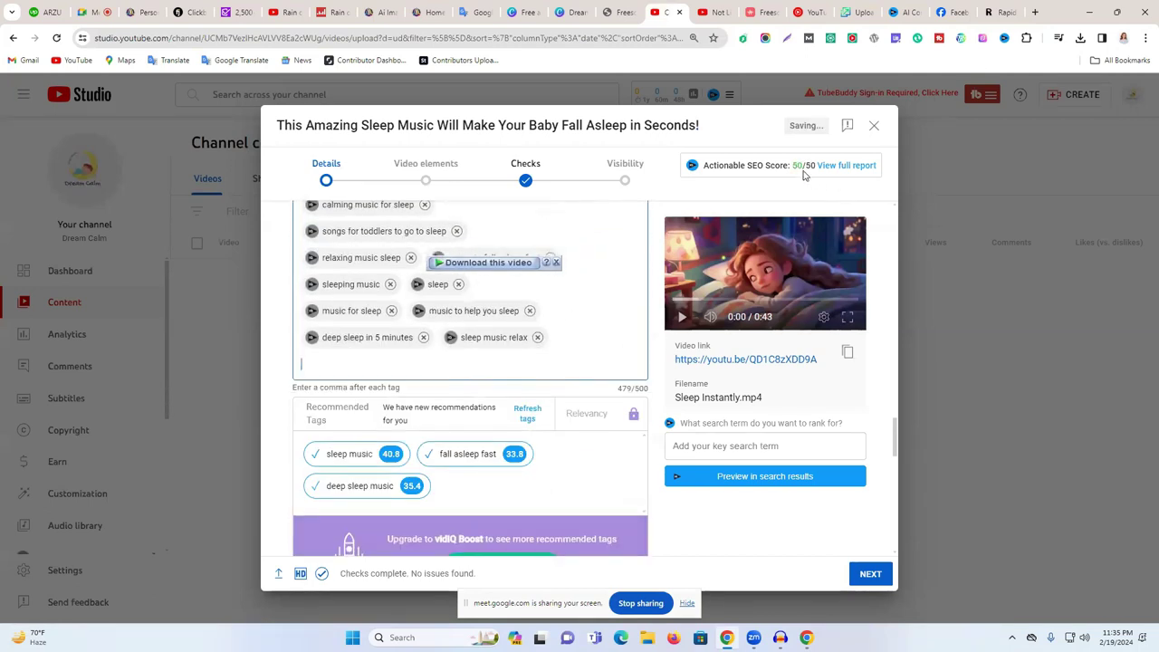
{"action": "left_click_drag", "start_coordinate": [793, 170], "coordinate": [815, 172]}
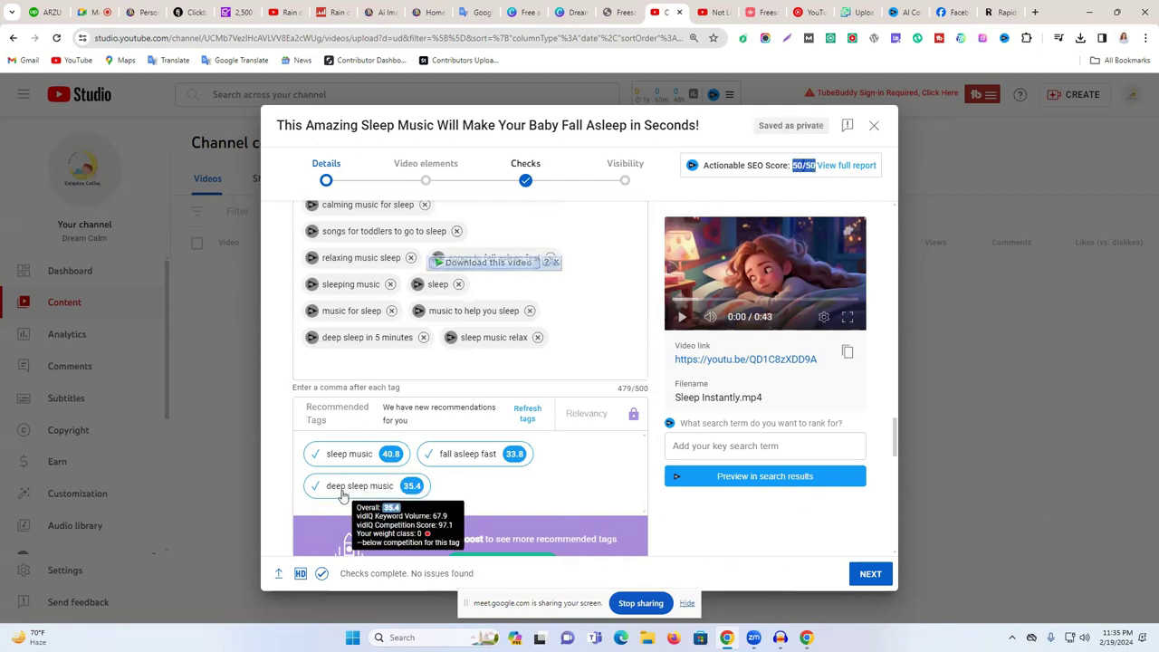
- Inspect 'fall asleep fast' in vidIQ Keyword Inspector (score 34, 59,945 searches), then close it
{"action": "left_click", "coordinate": [455, 458]}
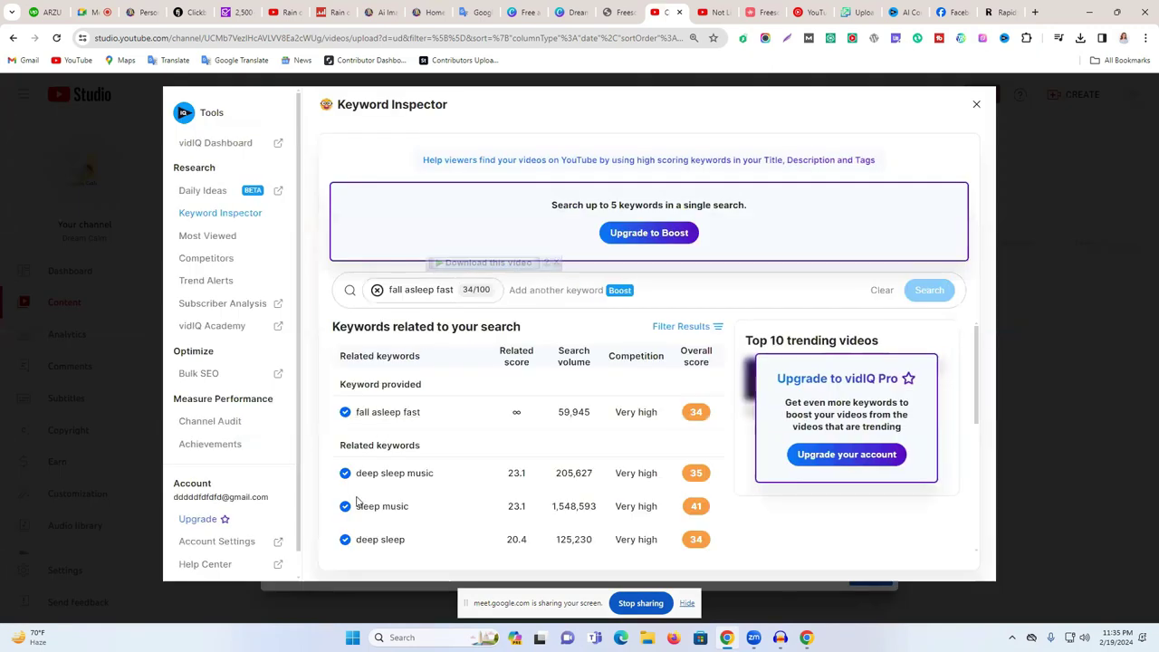
{"action": "scroll", "coordinate": [385, 470], "scroll_direction": "down", "scroll_amount": 2}
{"action": "scroll", "coordinate": [371, 444], "scroll_direction": "up", "scroll_amount": 1}
{"action": "scroll", "coordinate": [372, 419], "scroll_direction": "up", "scroll_amount": 2}
{"action": "left_click", "coordinate": [992, 11]}
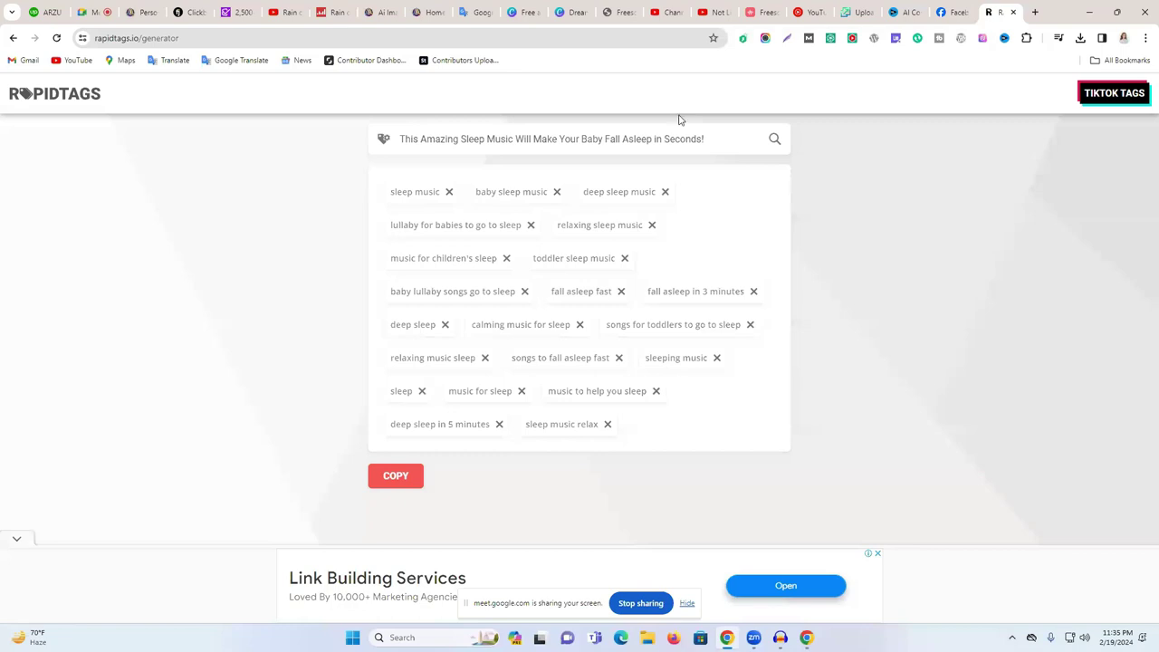
{"action": "left_click", "coordinate": [715, 9]}
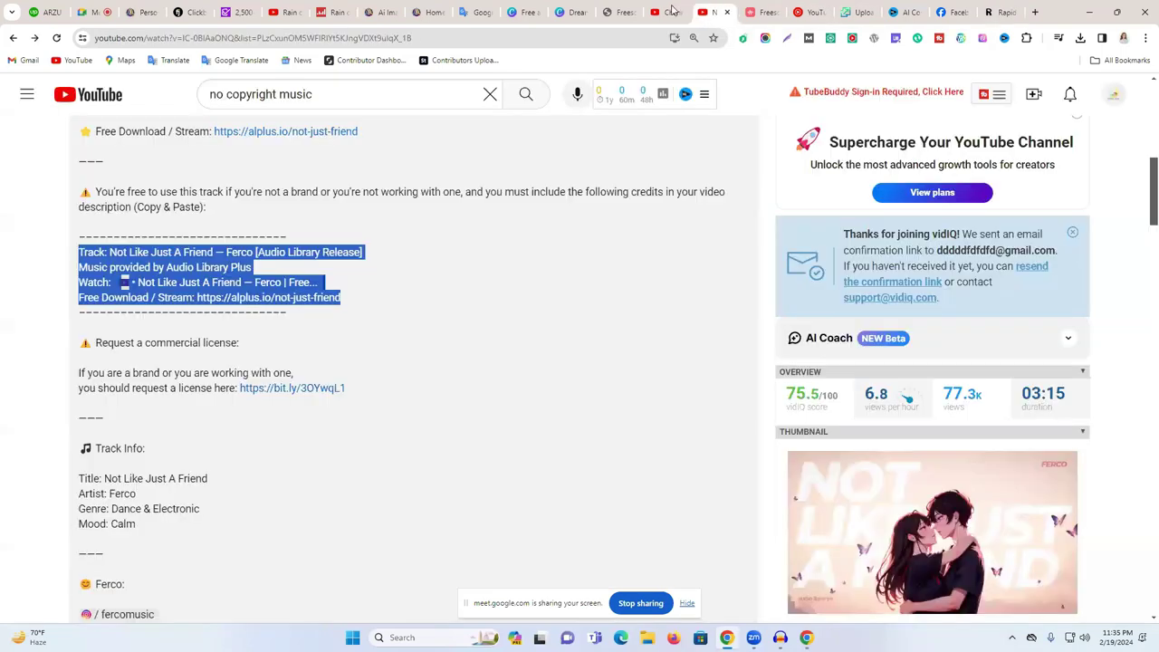
{"action": "left_click", "coordinate": [671, 11]}
{"action": "scroll", "coordinate": [503, 426], "scroll_direction": "down", "scroll_amount": 2}
{"action": "scroll", "coordinate": [503, 426], "scroll_direction": "up", "scroll_amount": 2}
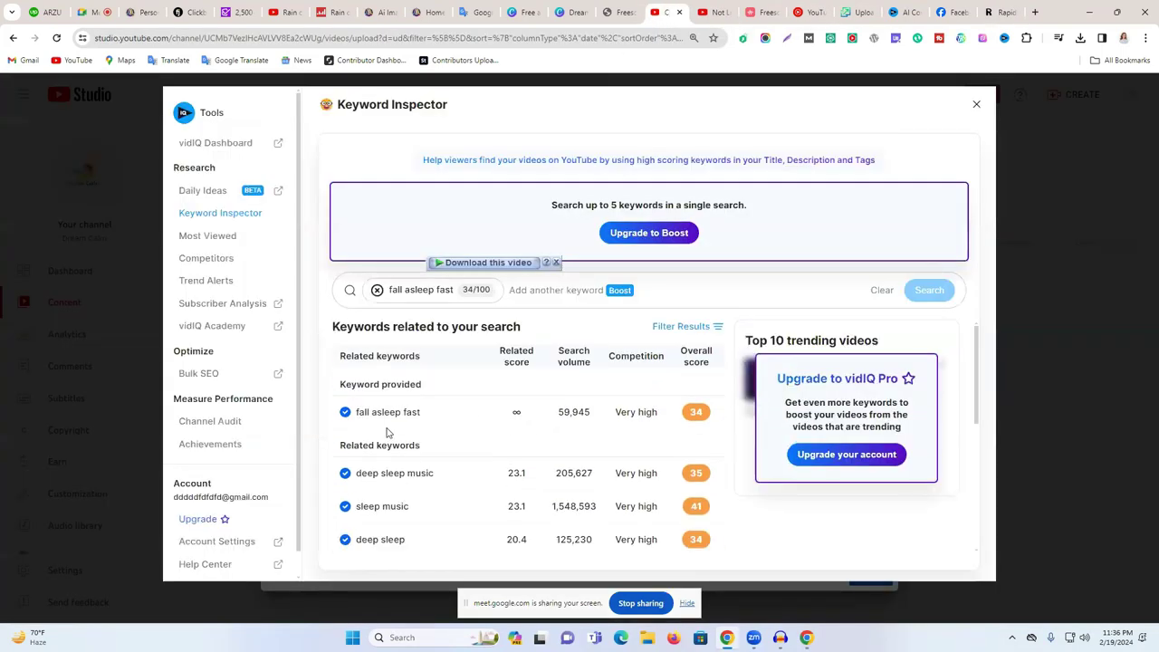
{"action": "left_click", "coordinate": [977, 105]}
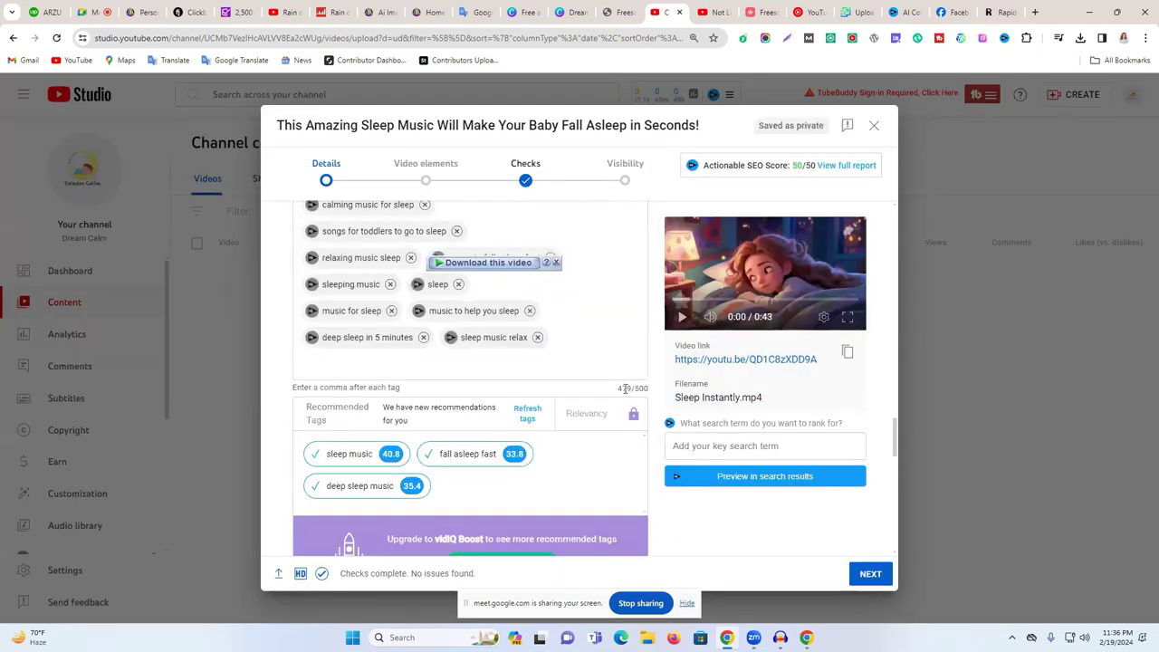
- Review the tags field, which shows 479 of 500 characters used
{"action": "left_click_drag", "start_coordinate": [631, 390], "coordinate": [387, 388]}
{"action": "scroll", "coordinate": [561, 361], "scroll_direction": "down", "scroll_amount": 6}
{"action": "scroll", "coordinate": [561, 358], "scroll_direction": "up", "scroll_amount": 2}
{"action": "scroll", "coordinate": [562, 357], "scroll_direction": "down", "scroll_amount": 5}
{"action": "scroll", "coordinate": [585, 401], "scroll_direction": "up", "scroll_amount": 3}
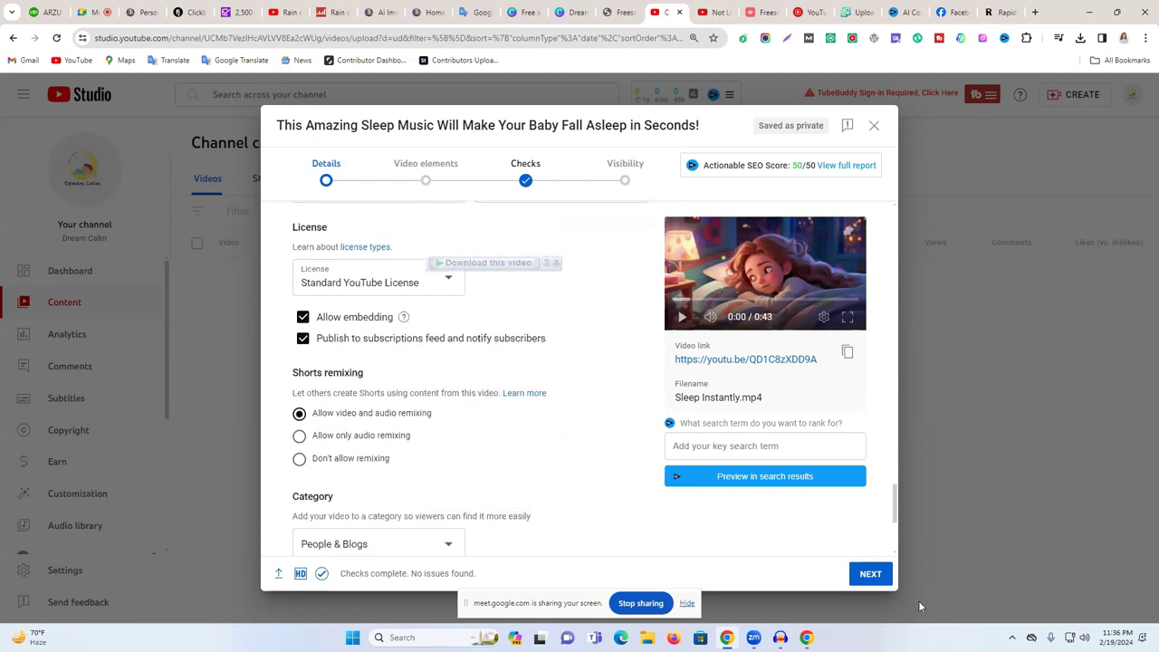
- Add an end screen with the '1 video, 1 subscribe' template and save it
{"action": "left_click", "coordinate": [867, 574]}
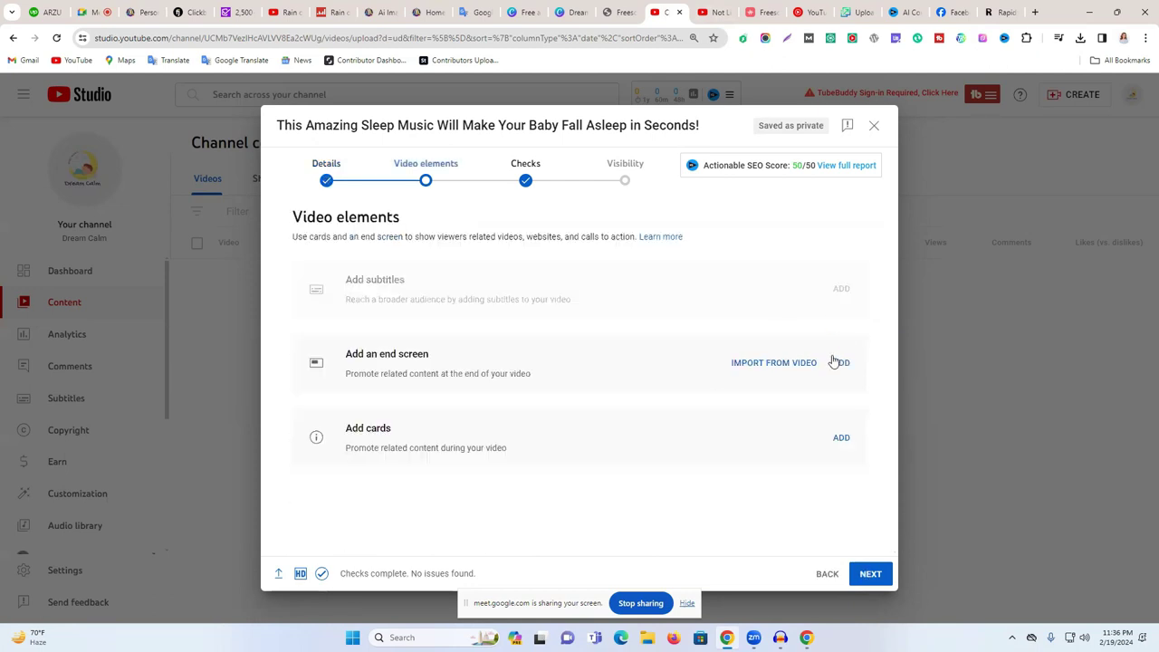
{"action": "left_click", "coordinate": [842, 363]}
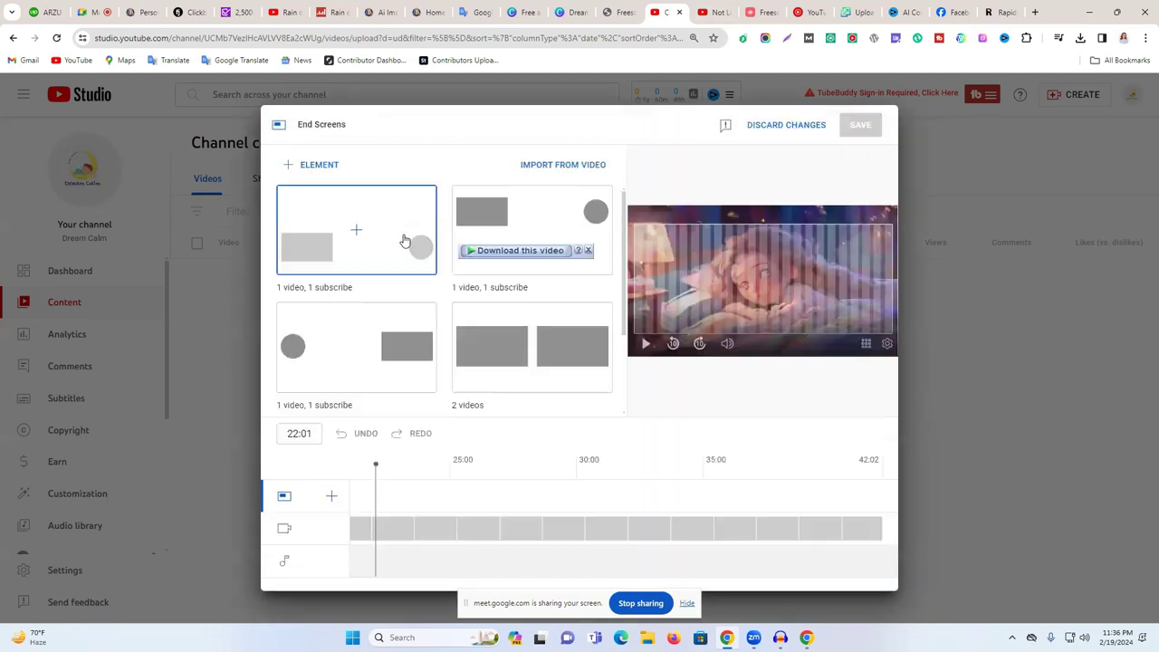
{"action": "left_click", "coordinate": [435, 244]}
{"action": "left_click", "coordinate": [647, 333]}
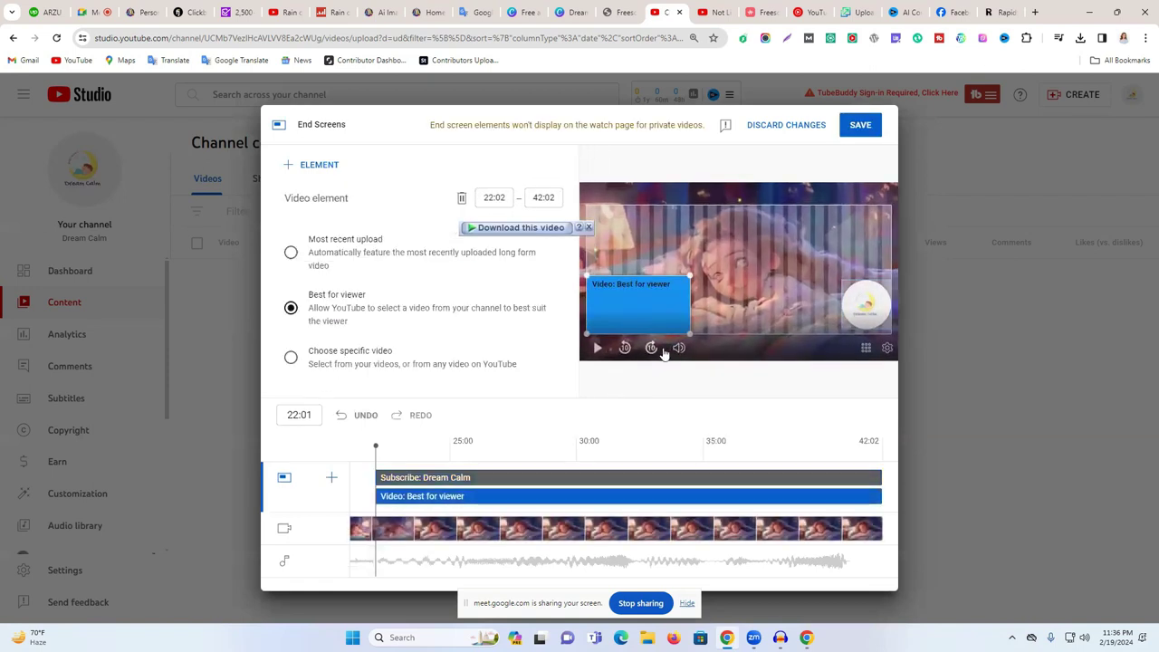
{"action": "left_click", "coordinate": [290, 357]}
{"action": "left_click", "coordinate": [873, 125]}
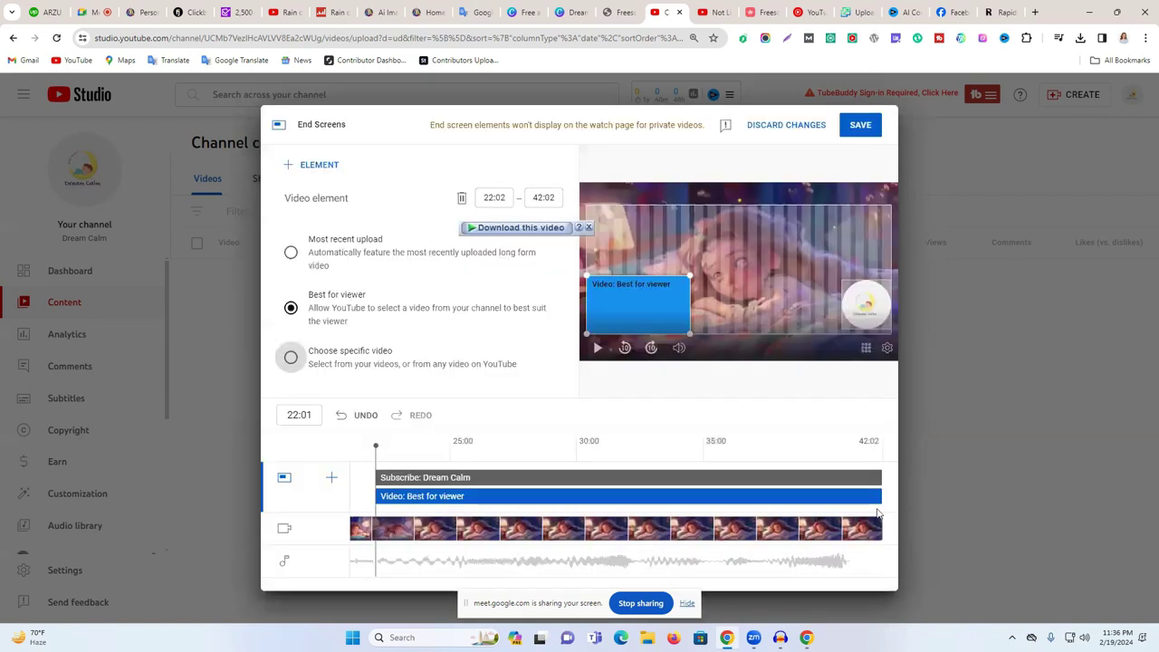
{"action": "left_click", "coordinate": [867, 125]}
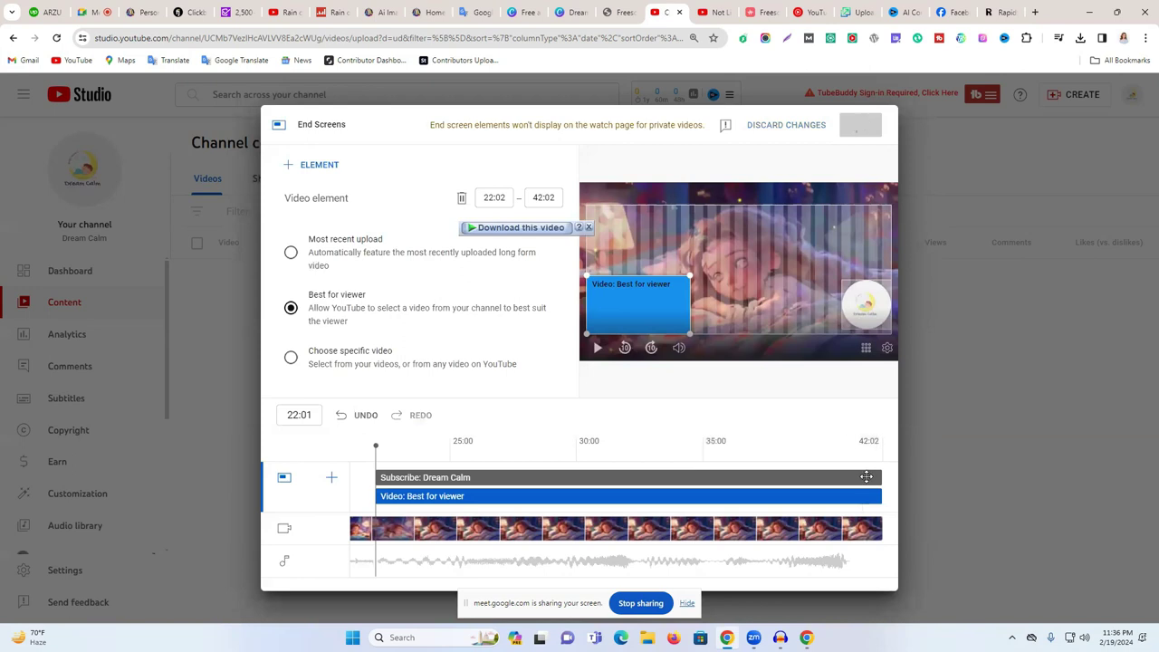
- Review the Checks step, confirming no copyright issues were found
{"action": "left_click", "coordinate": [872, 572]}
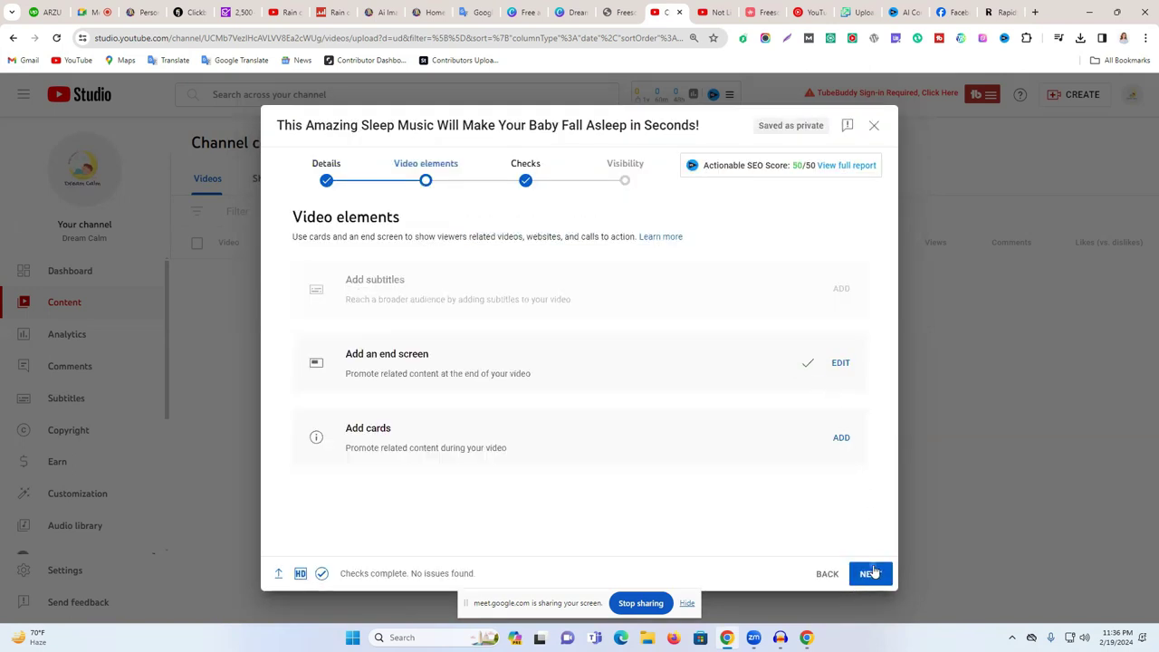
{"action": "left_click_drag", "start_coordinate": [352, 292], "coordinate": [313, 296]}
{"action": "left_click", "coordinate": [444, 264]}
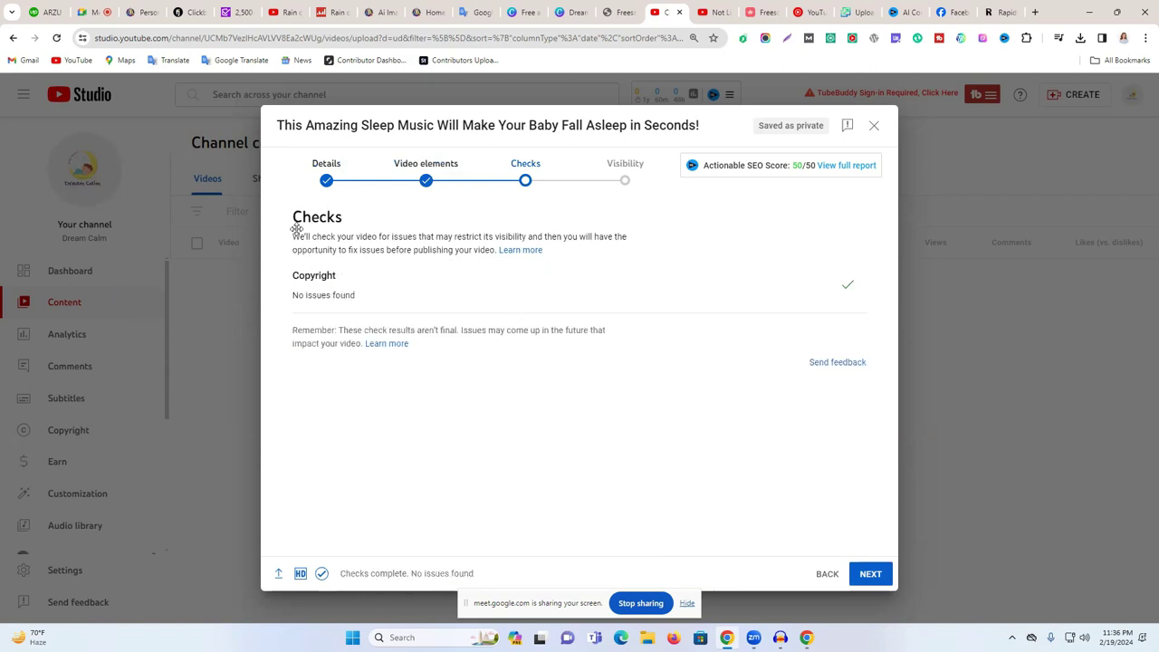
{"action": "left_click_drag", "start_coordinate": [299, 234], "coordinate": [444, 332]}
- Set visibility to Public with 'Set as instant Premiere' ticked, and publish
{"action": "left_click", "coordinate": [678, 475]}
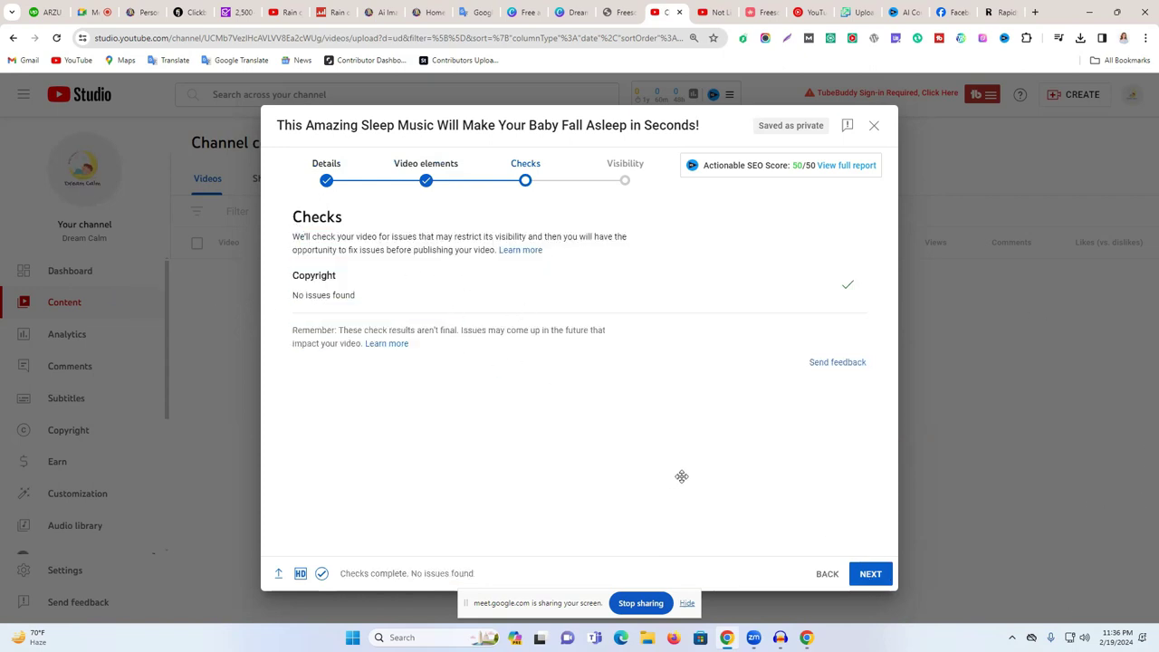
{"action": "left_click", "coordinate": [870, 574]}
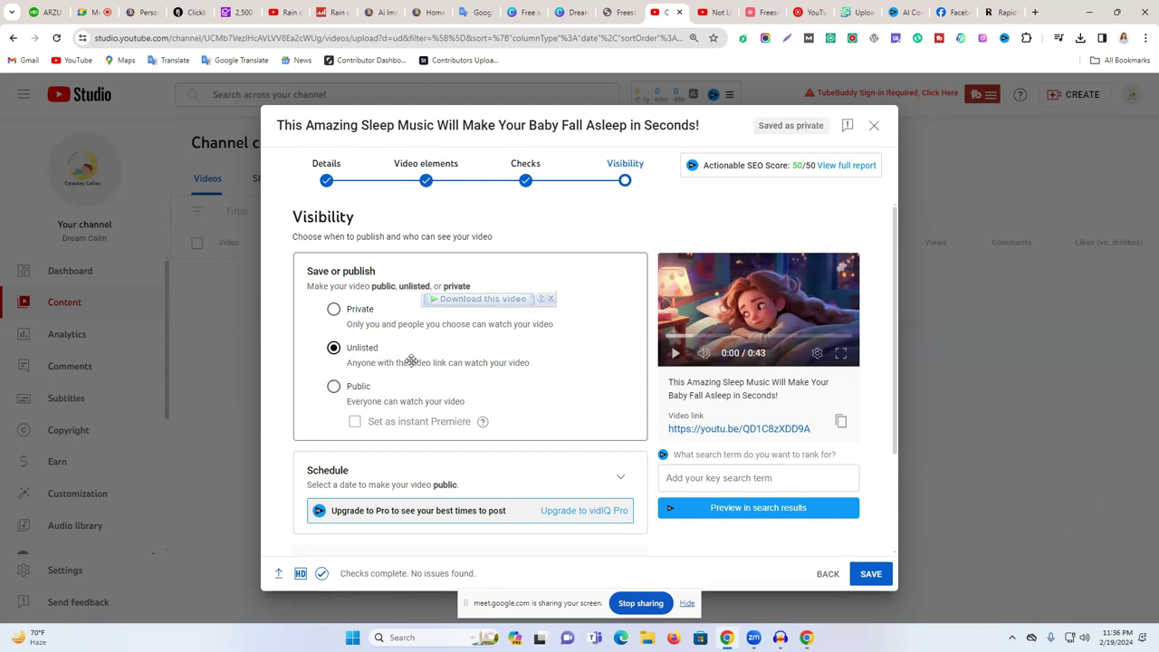
{"action": "left_click", "coordinate": [409, 359]}
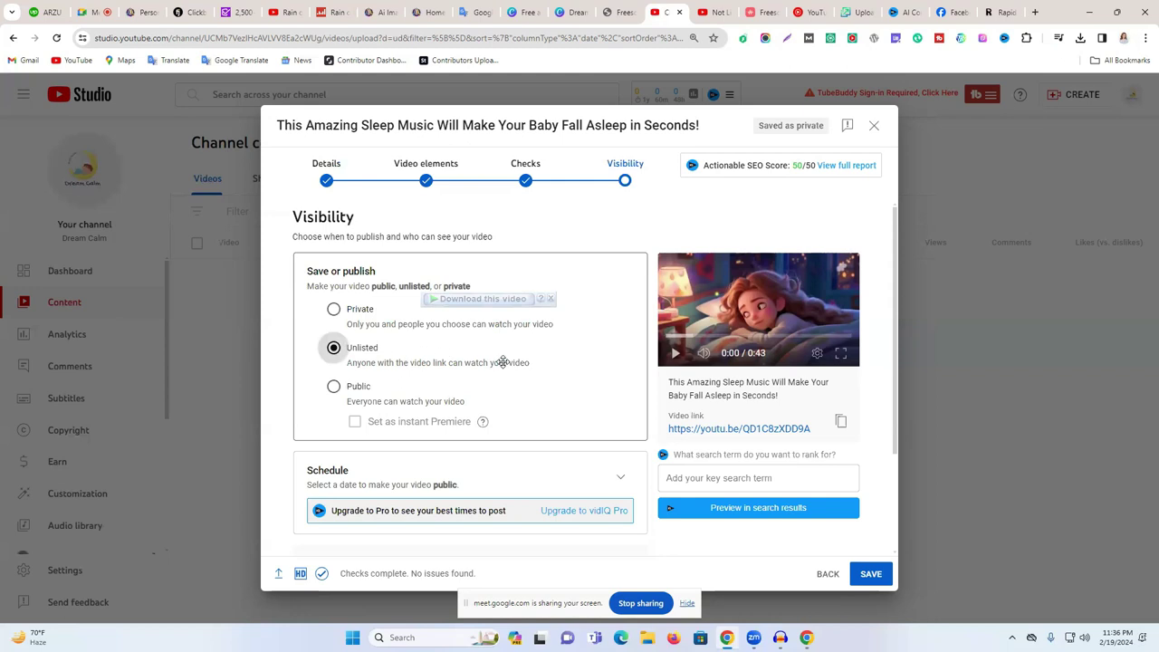
{"action": "left_click", "coordinate": [334, 388]}
{"action": "left_click", "coordinate": [355, 422]}
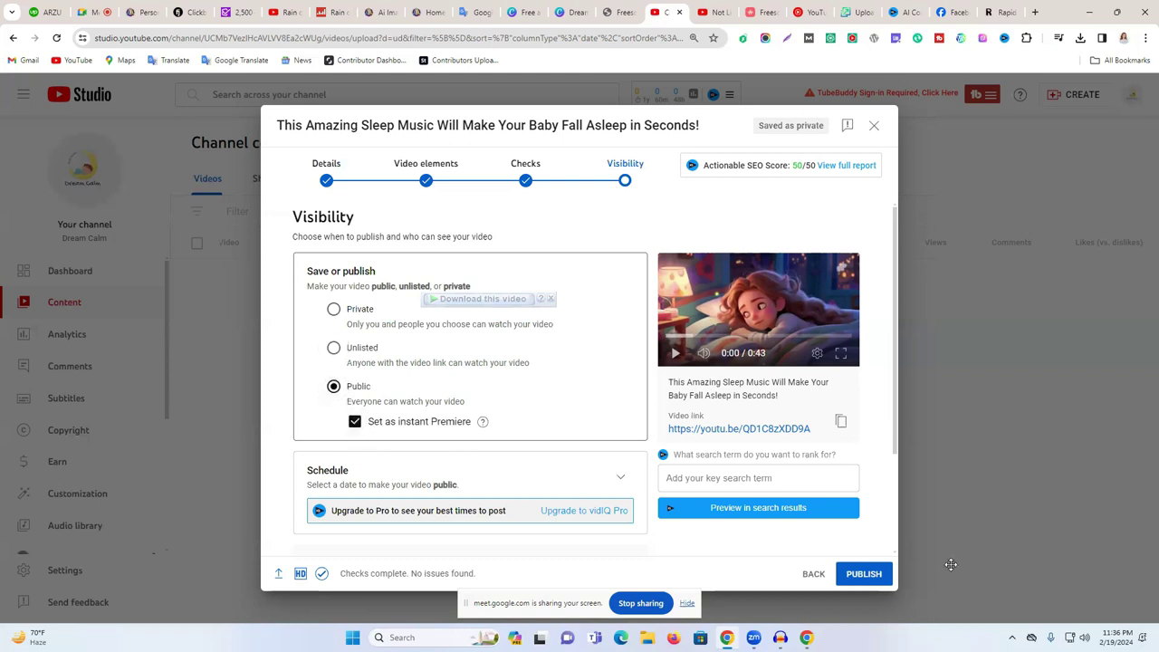
{"action": "left_click", "coordinate": [865, 573]}
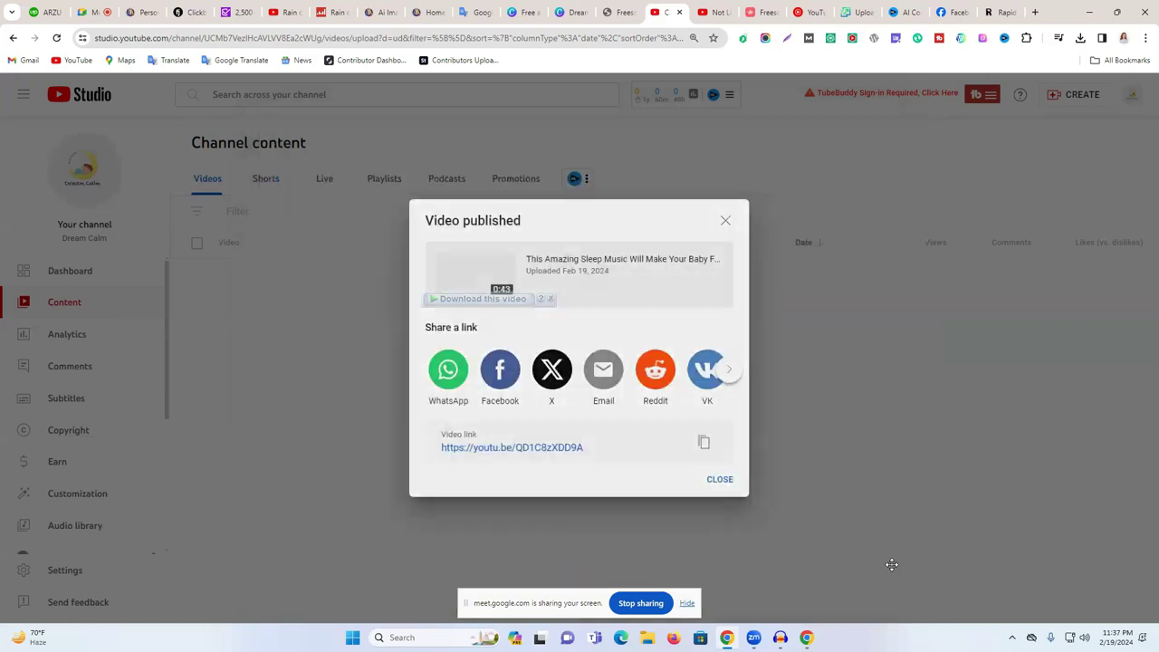
- Open the sleep music video's details page, dismissing the tips and pausing the preview
{"action": "left_click", "coordinate": [730, 485]}
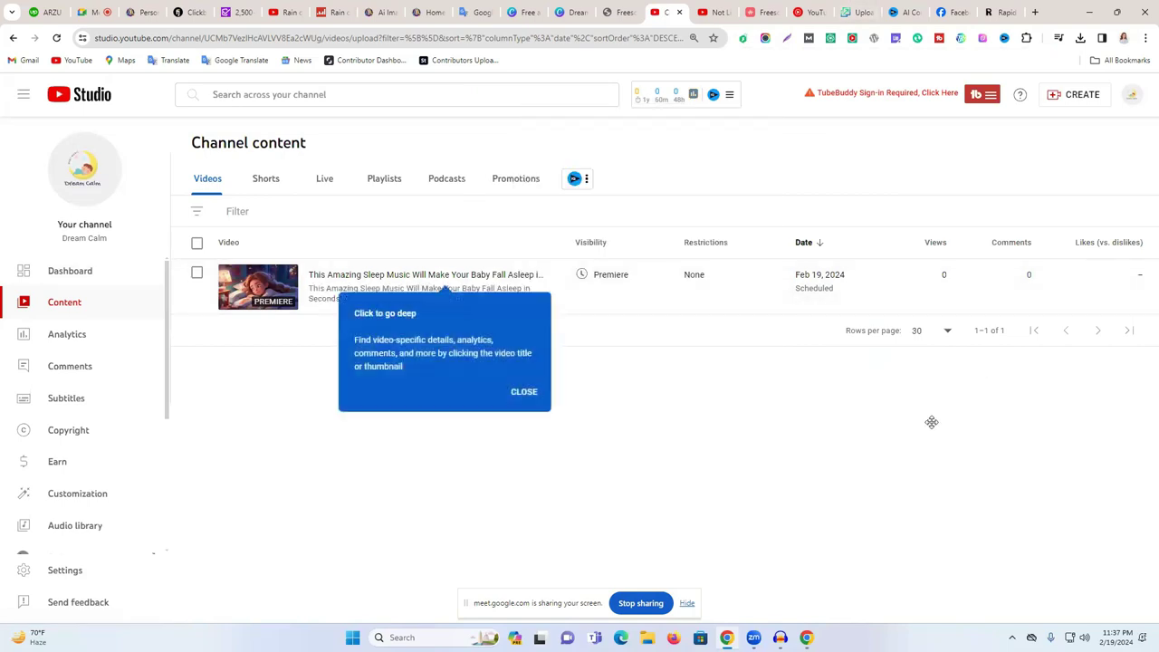
{"action": "left_click", "coordinate": [258, 292]}
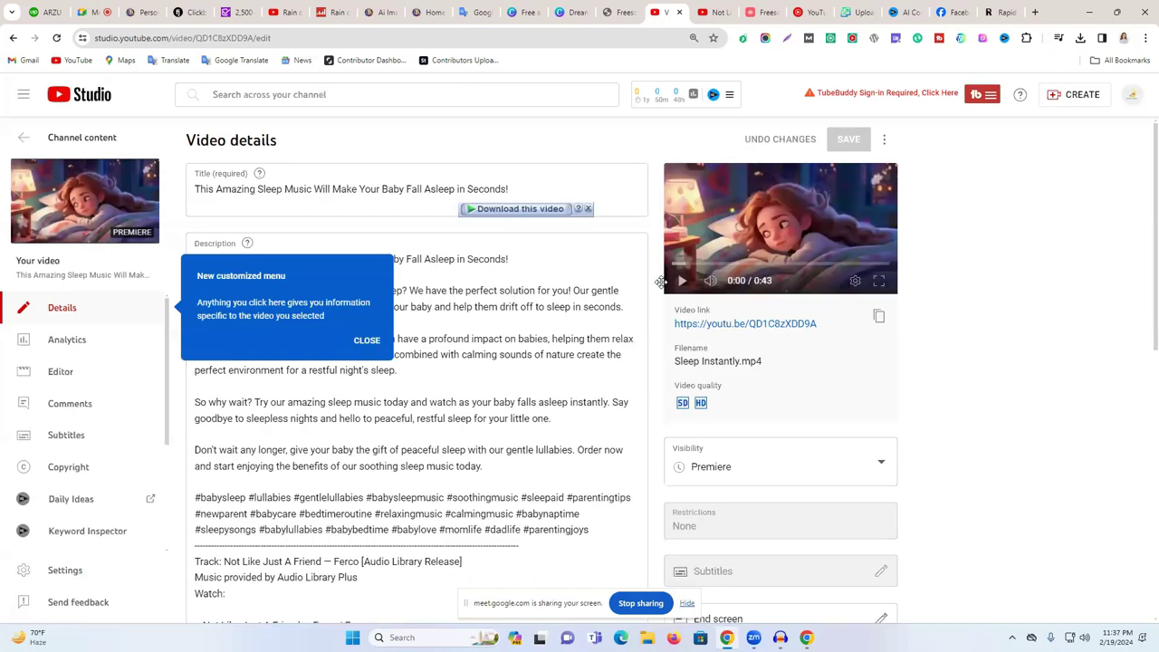
{"action": "left_click", "coordinate": [378, 342]}
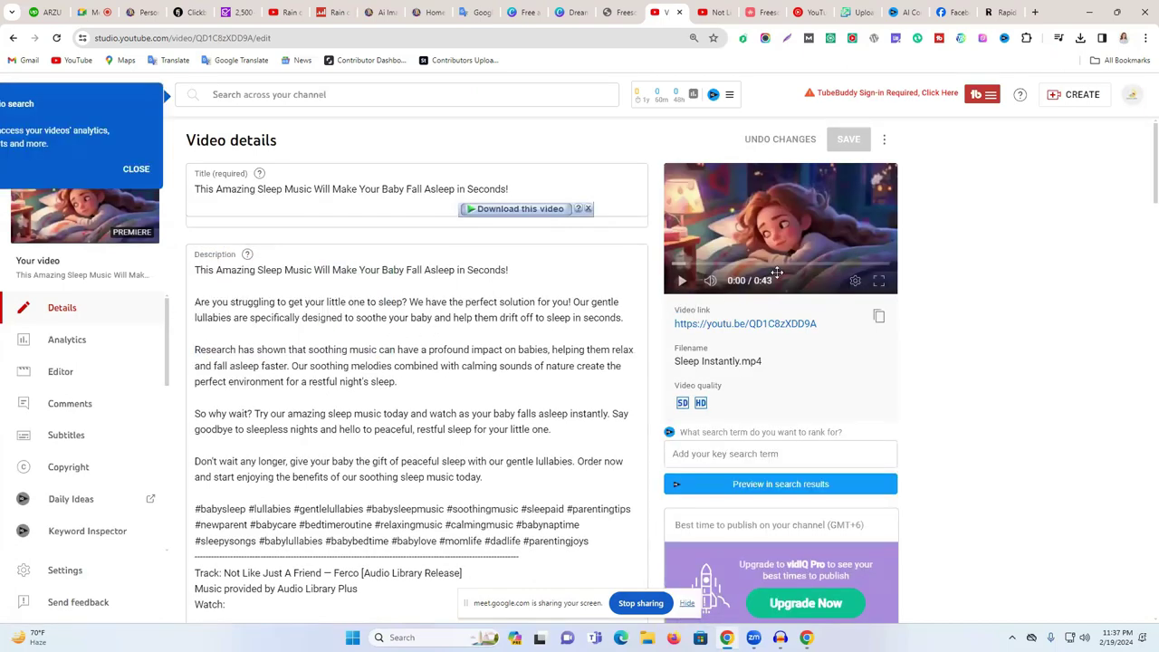
{"action": "left_click", "coordinate": [682, 283]}
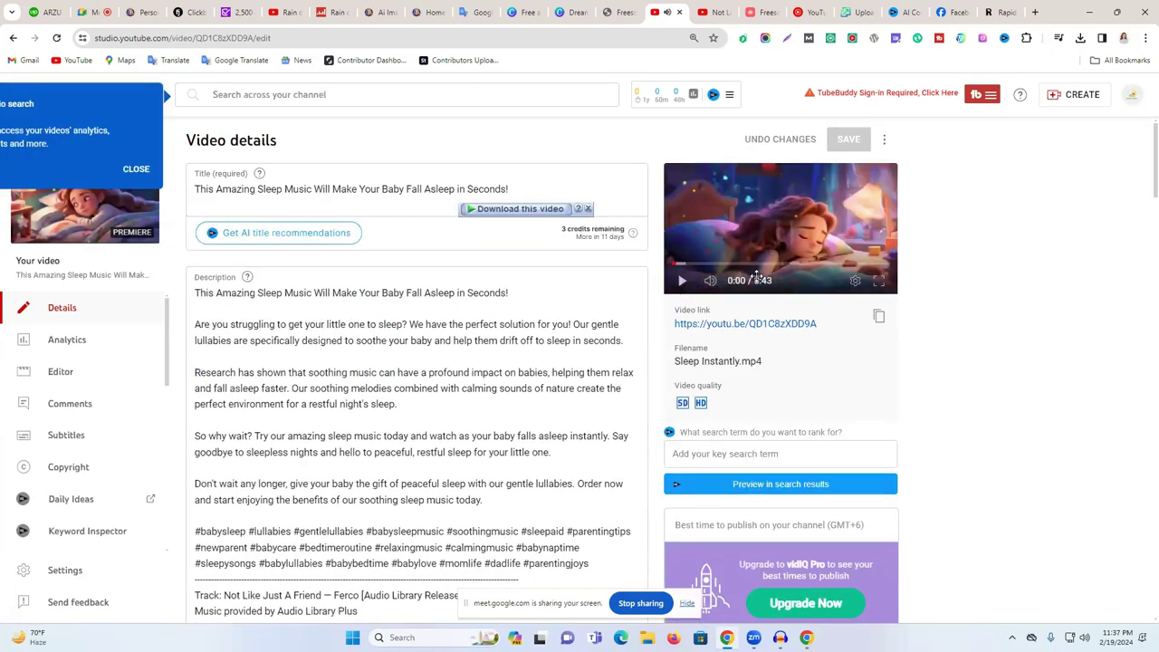
{"action": "left_click", "coordinate": [683, 284]}
{"action": "left_click", "coordinate": [138, 172]}
- Scroll through the details page and open a new browser tab
{"action": "scroll", "coordinate": [1011, 300], "scroll_direction": "down", "scroll_amount": 3}
{"action": "scroll", "coordinate": [1012, 300], "scroll_direction": "up", "scroll_amount": 3}
{"action": "scroll", "coordinate": [761, 298], "scroll_direction": "down", "scroll_amount": 1}
{"action": "scroll", "coordinate": [760, 297], "scroll_direction": "up", "scroll_amount": 1}
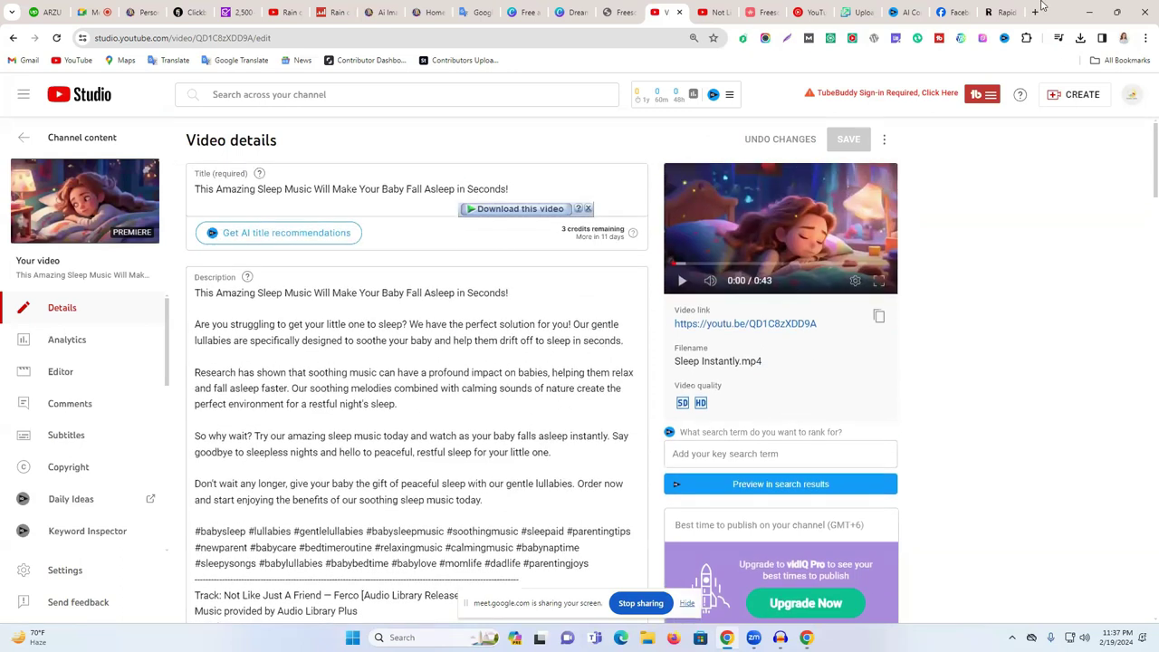
{"action": "left_click", "coordinate": [1035, 12]}
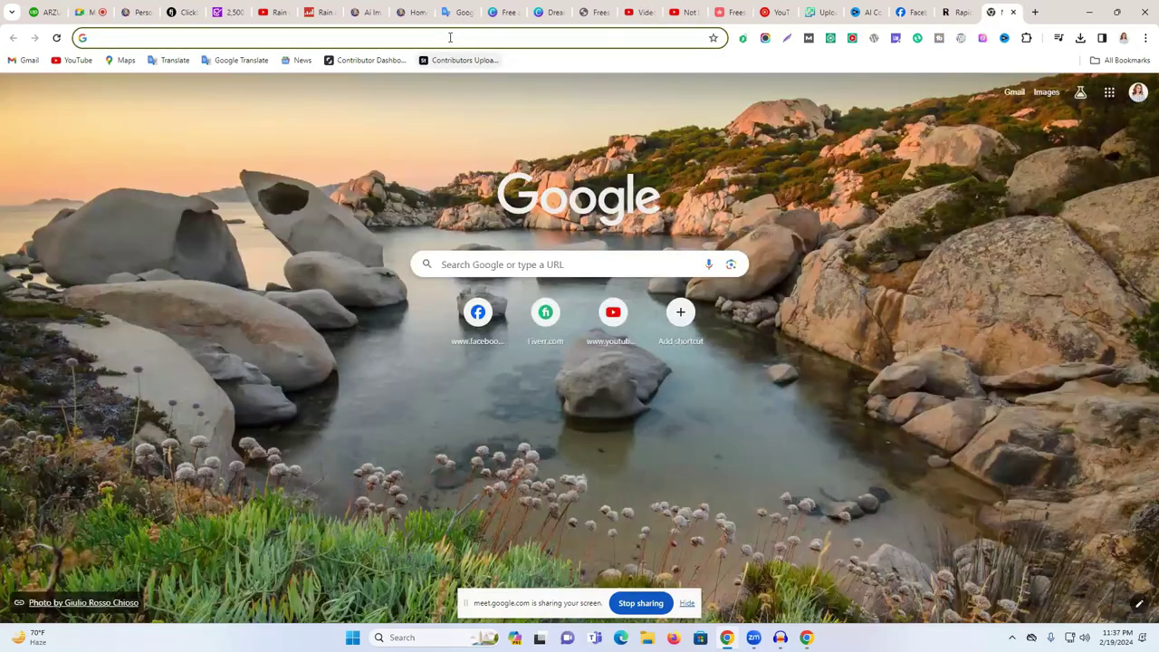
- Search Google for 'online live streaming sites'
{"action": "left_click", "coordinate": [450, 37]}
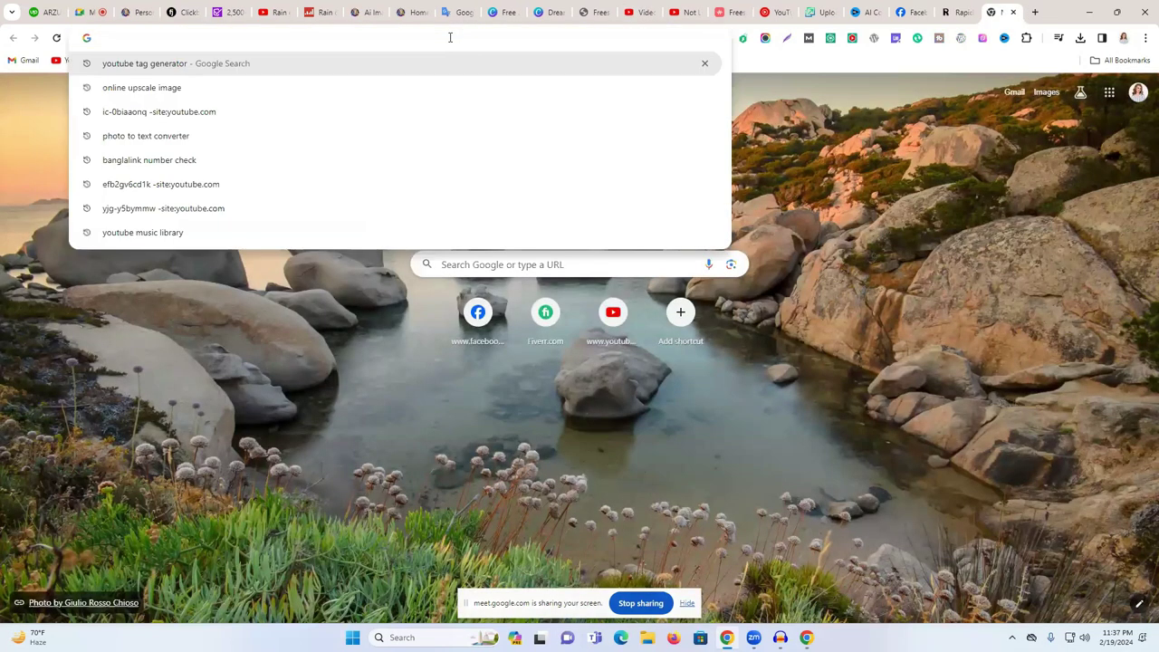
{"action": "type", "text": "ab"}
{"action": "key", "text": "BackSpace"}
{"action": "key", "text": "BackSpace"}
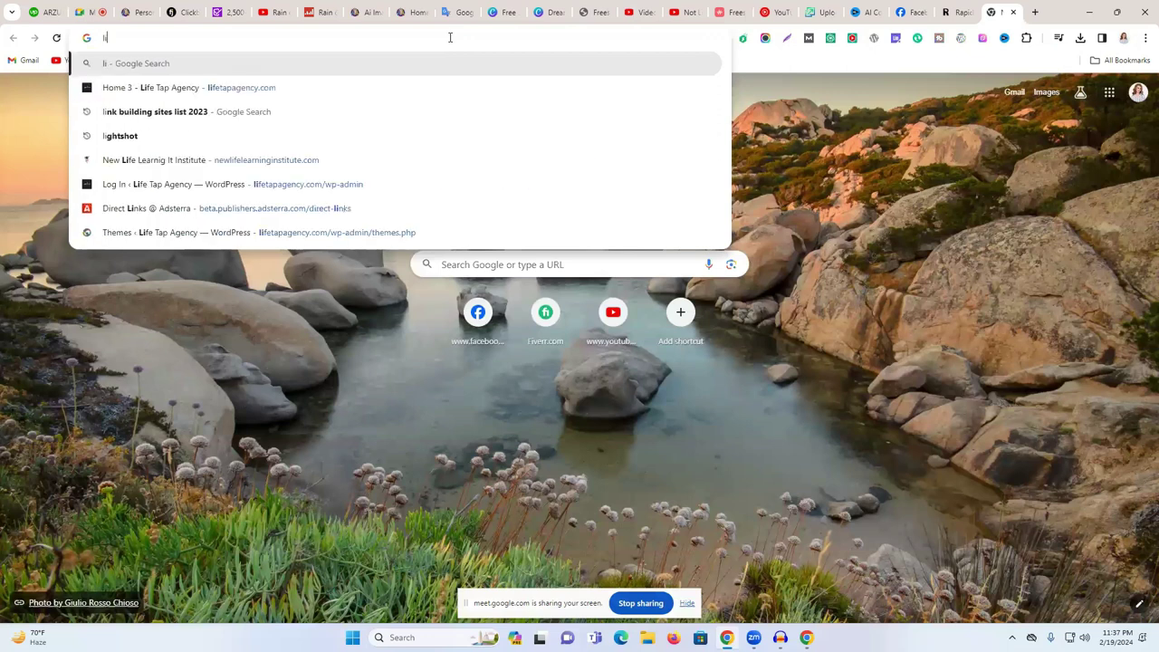
{"action": "type", "text": "on"}
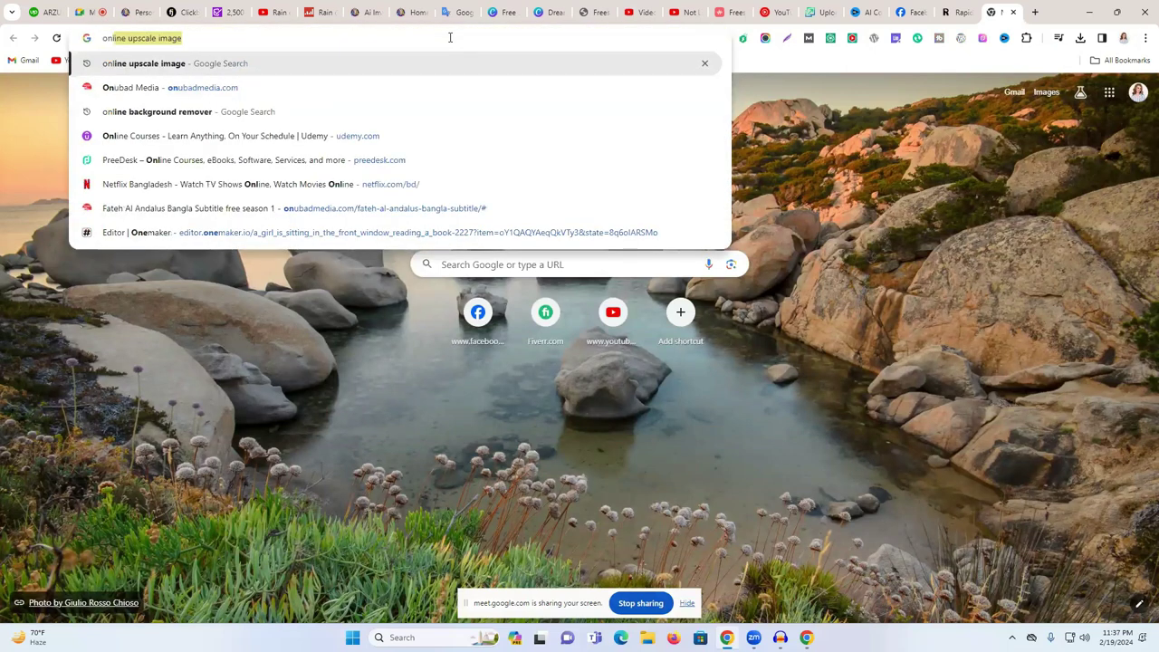
{"action": "type", "text": "line"}
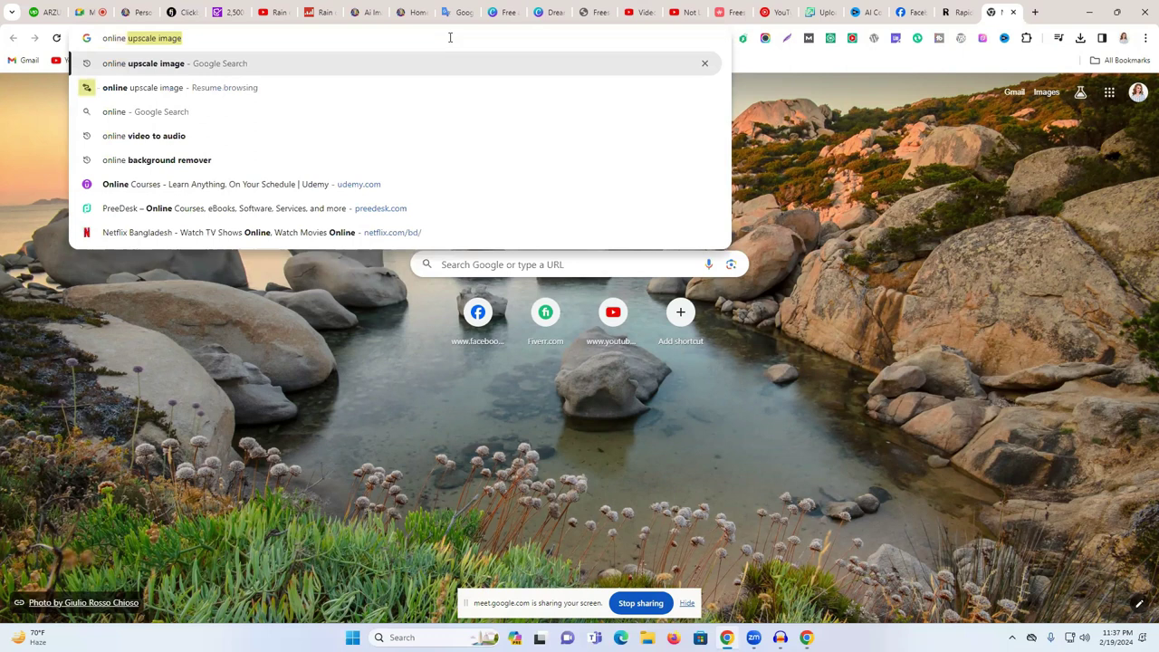
{"action": "type", "text": " live st"}
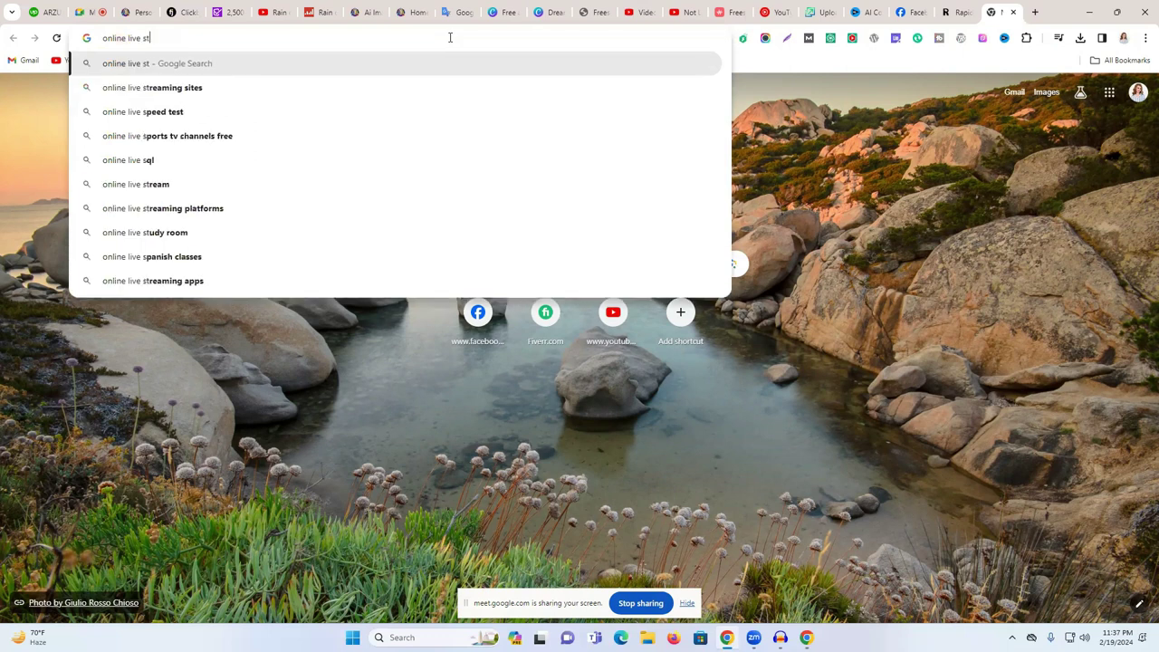
{"action": "left_click", "coordinate": [238, 89]}
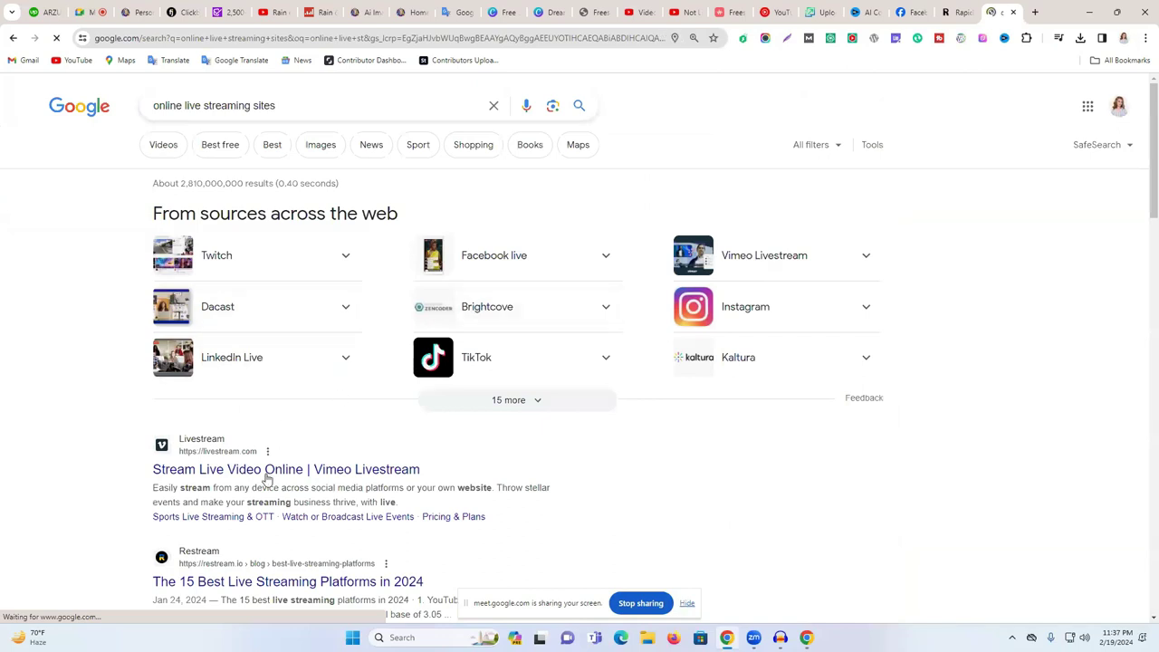
- Browse results like Twitch and Vimeo Livestream, then return to the video's details tab
{"action": "scroll", "coordinate": [234, 446], "scroll_direction": "down", "scroll_amount": 3}
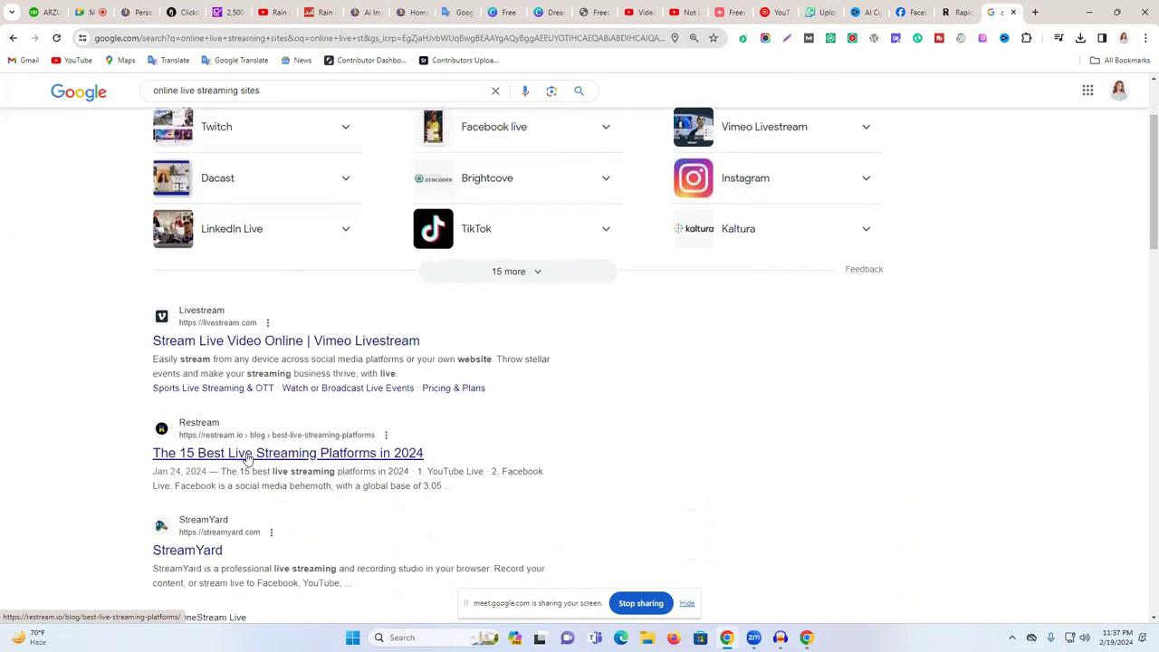
{"action": "scroll", "coordinate": [227, 389], "scroll_direction": "down", "scroll_amount": 1}
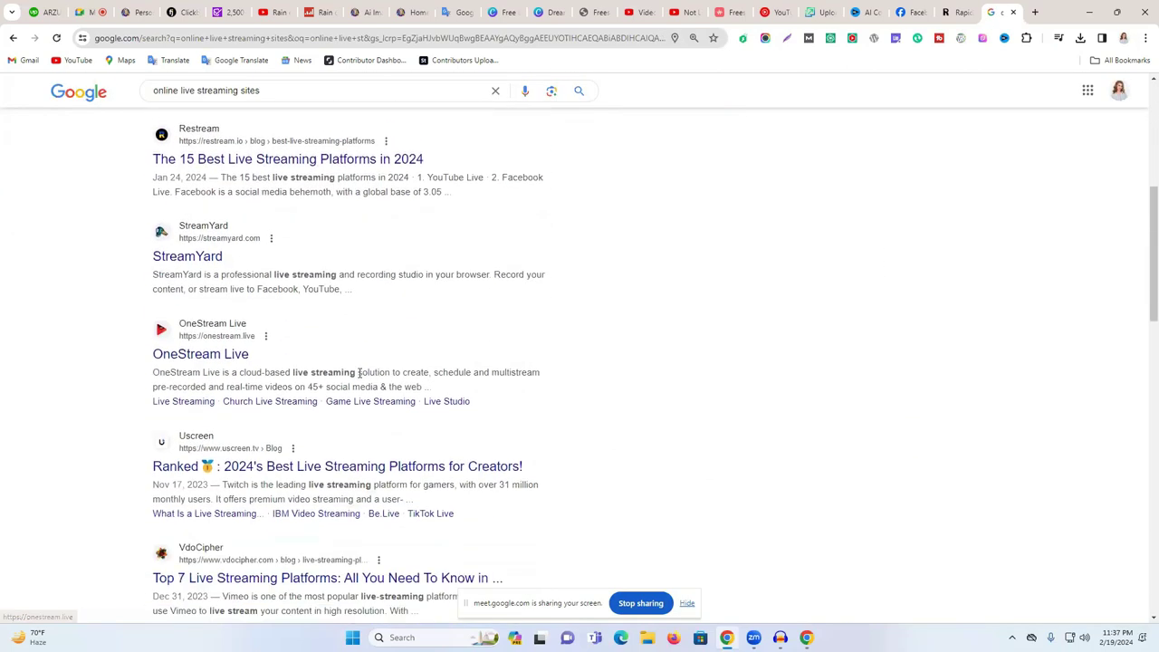
{"action": "scroll", "coordinate": [230, 403], "scroll_direction": "down", "scroll_amount": 2}
{"action": "scroll", "coordinate": [306, 396], "scroll_direction": "up", "scroll_amount": 6}
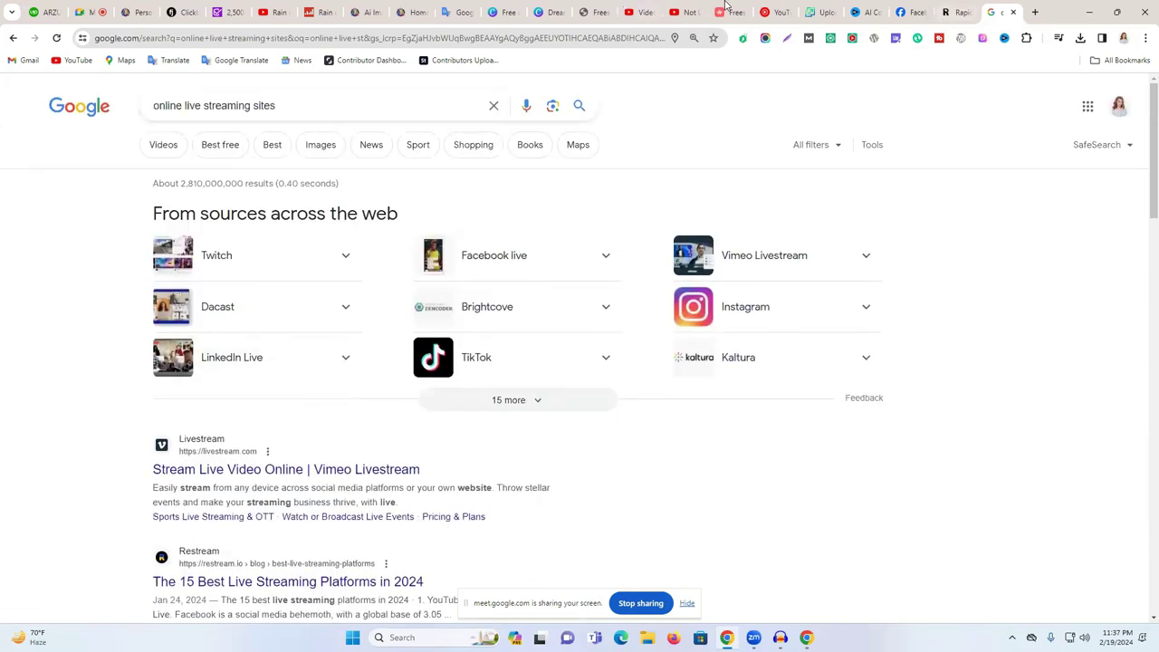
{"action": "left_click", "coordinate": [686, 11]}
{"action": "left_click", "coordinate": [646, 7]}
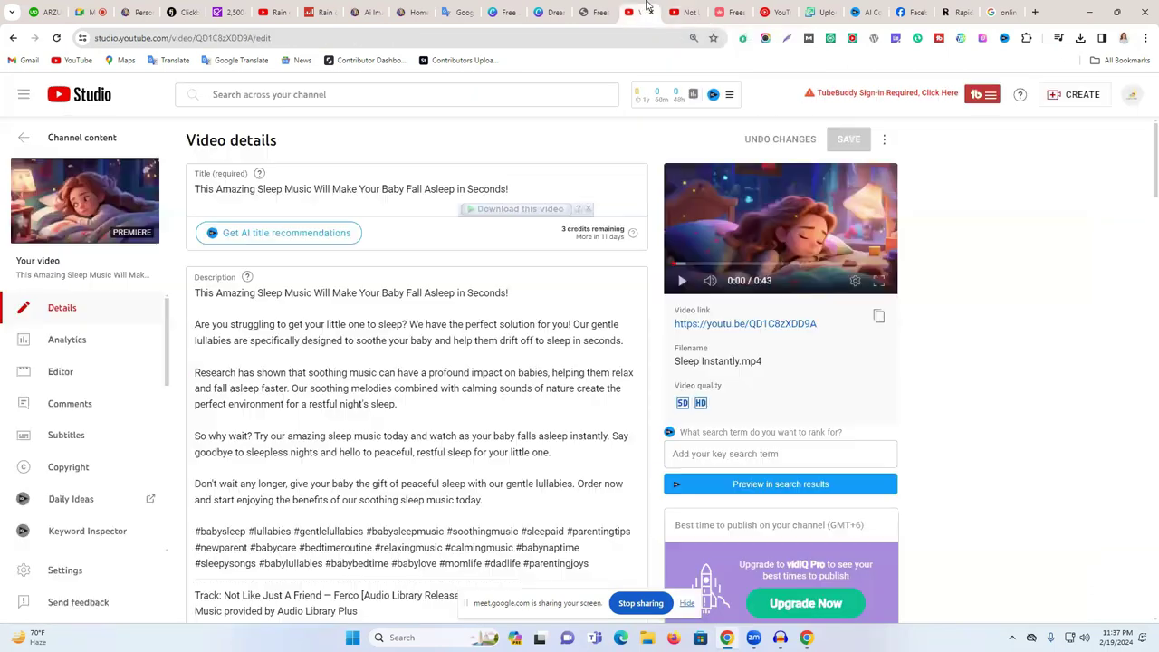
- Return to Channel content and dismiss the Shorts and podcasts announcement tips
{"action": "left_click", "coordinate": [243, 292]}
{"action": "scroll", "coordinate": [823, 323], "scroll_direction": "down", "scroll_amount": 6}
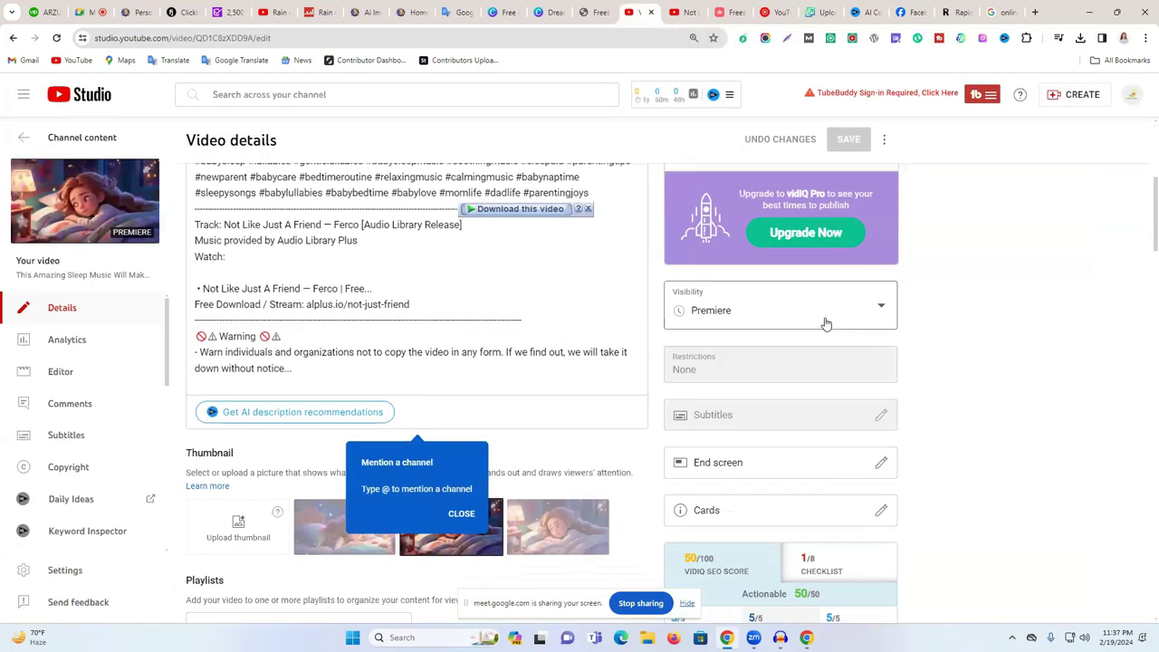
{"action": "scroll", "coordinate": [788, 383], "scroll_direction": "down", "scroll_amount": 3}
{"action": "scroll", "coordinate": [788, 382], "scroll_direction": "up", "scroll_amount": 5}
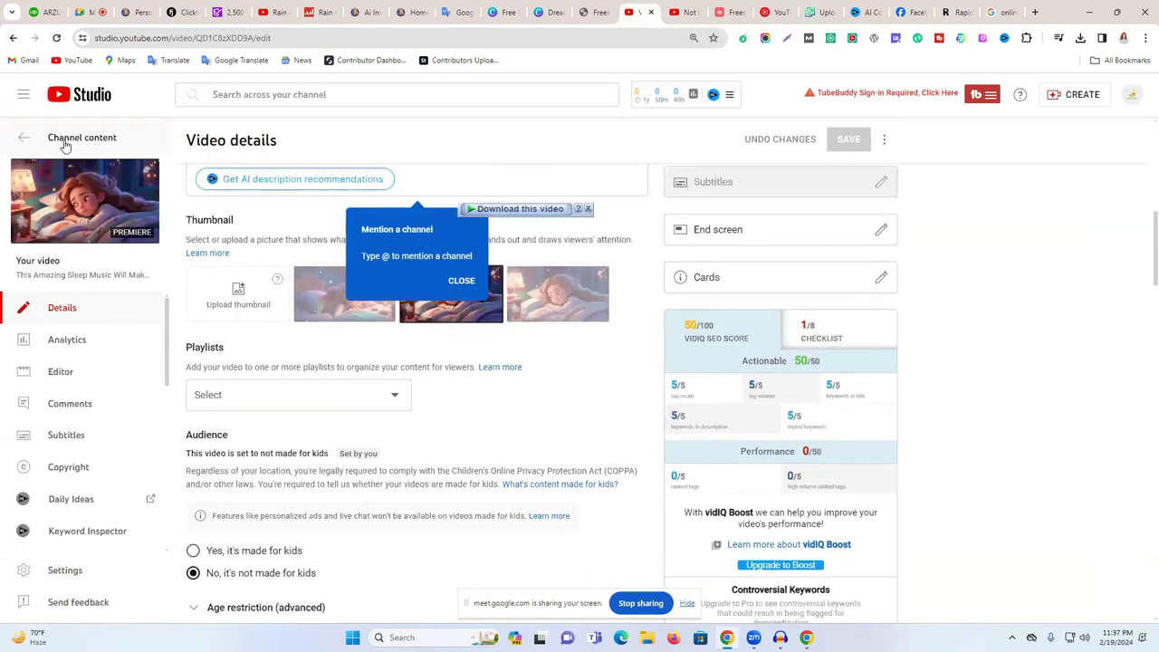
{"action": "left_click", "coordinate": [75, 140]}
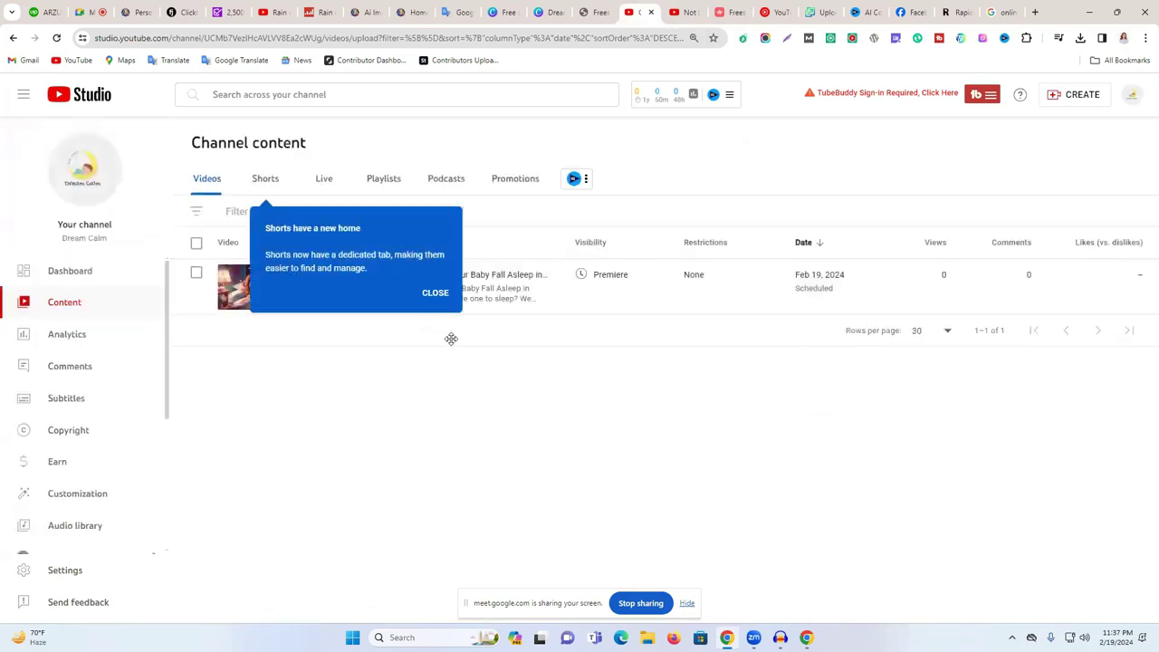
{"action": "left_click", "coordinate": [441, 297]}
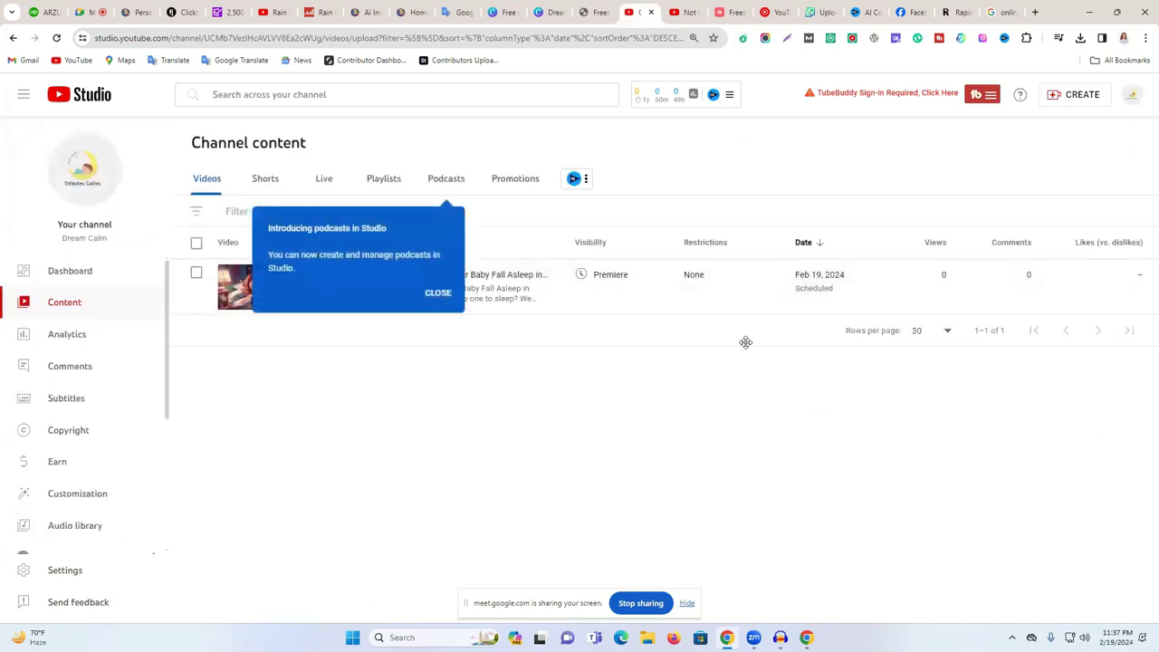
{"action": "left_click", "coordinate": [443, 297]}
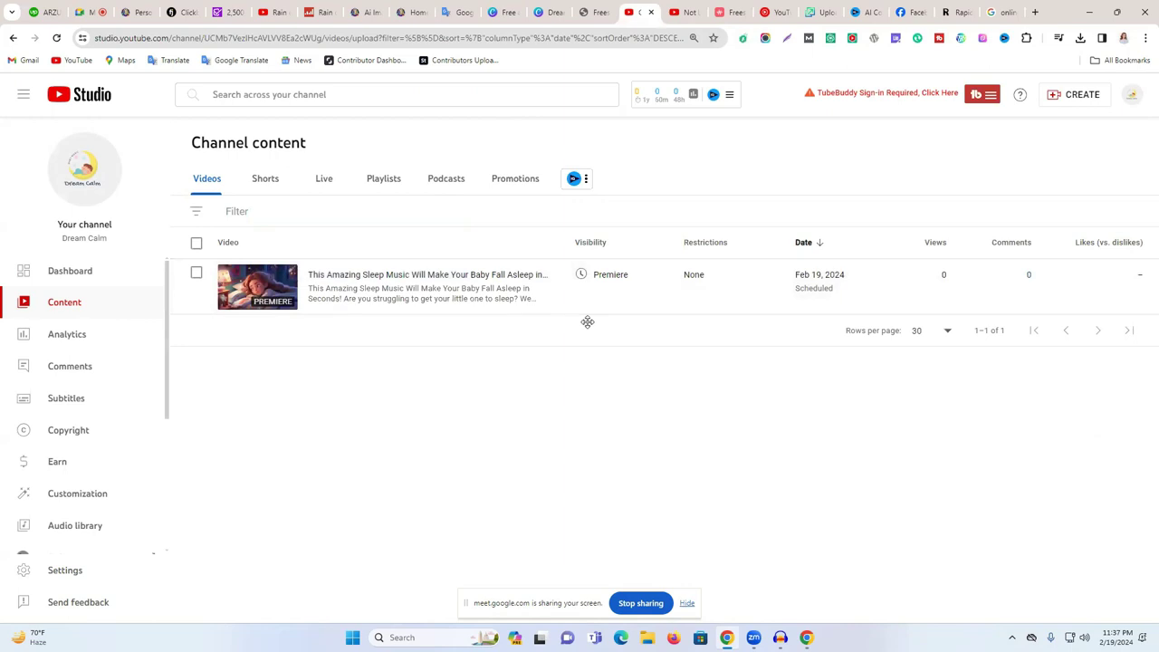
- Check the Premiere schedule of Feb 19, 2024, 11:36 PM, closing it unchanged
{"action": "mouse_move", "coordinate": [619, 285]}
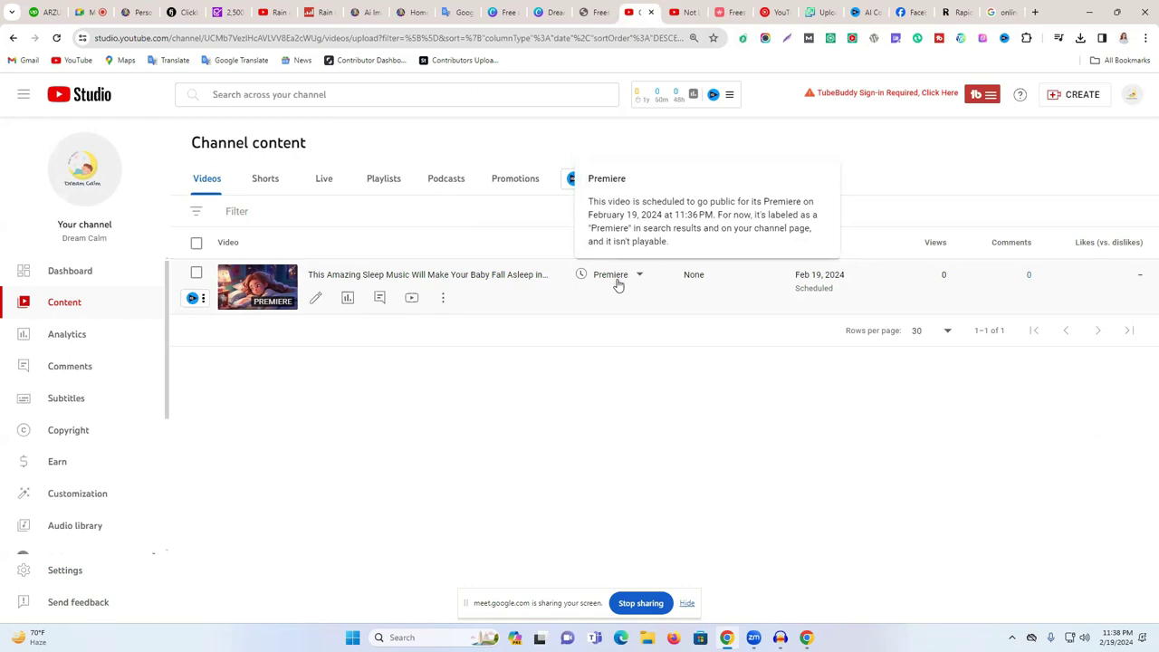
{"action": "left_click", "coordinate": [617, 279]}
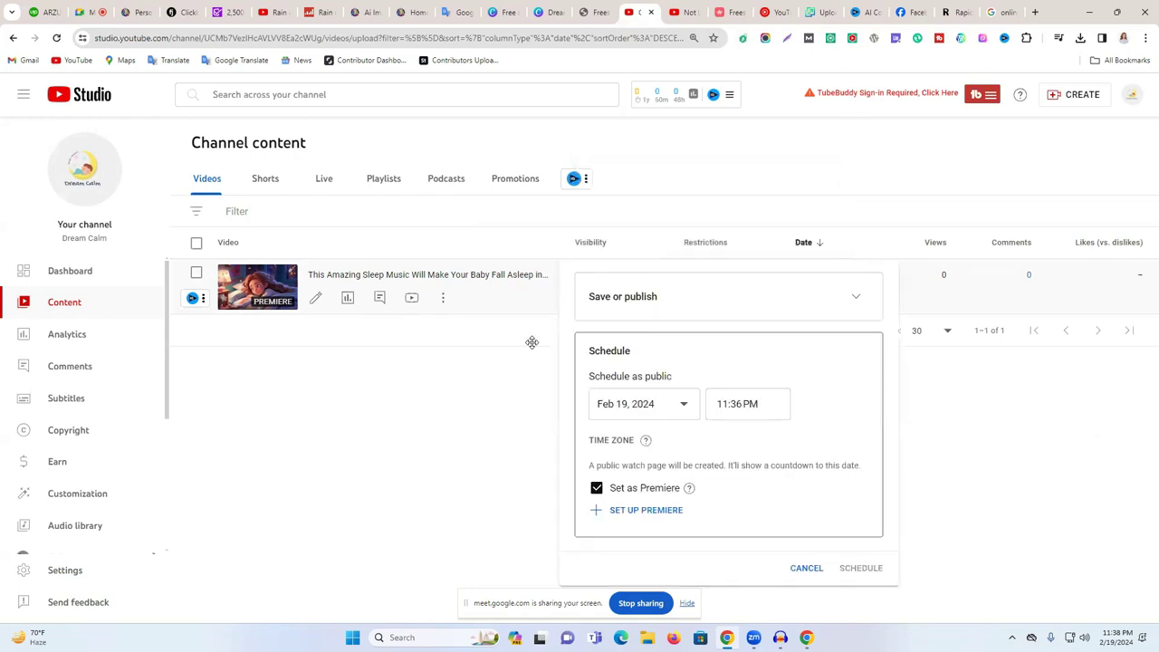
{"action": "left_click", "coordinate": [463, 414]}
{"action": "mouse_move", "coordinate": [632, 281]}
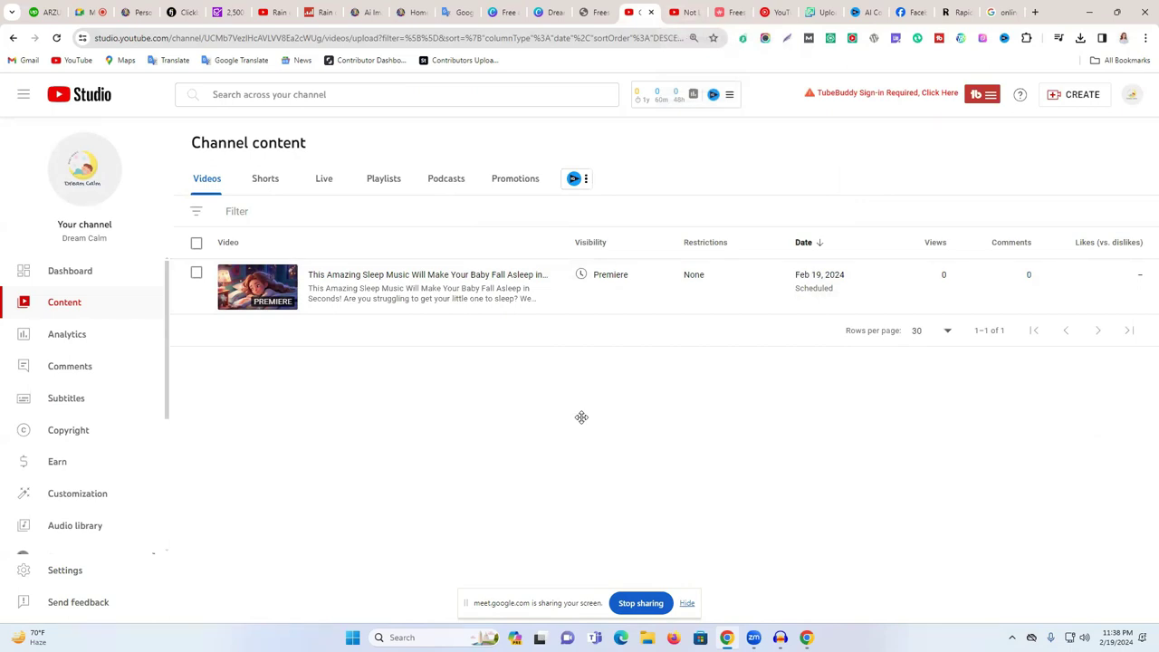
- Close the extra tabs, including Freesound, Audio Library, Facebook, Google Translate and Canva
{"action": "left_click", "coordinate": [686, 12]}
{"action": "left_click", "coordinate": [698, 13]}
{"action": "left_click", "coordinate": [698, 14]}
{"action": "left_click", "coordinate": [697, 13]}
{"action": "left_click", "coordinate": [697, 13]}
{"action": "left_click", "coordinate": [698, 14]}
{"action": "left_click", "coordinate": [697, 14]}
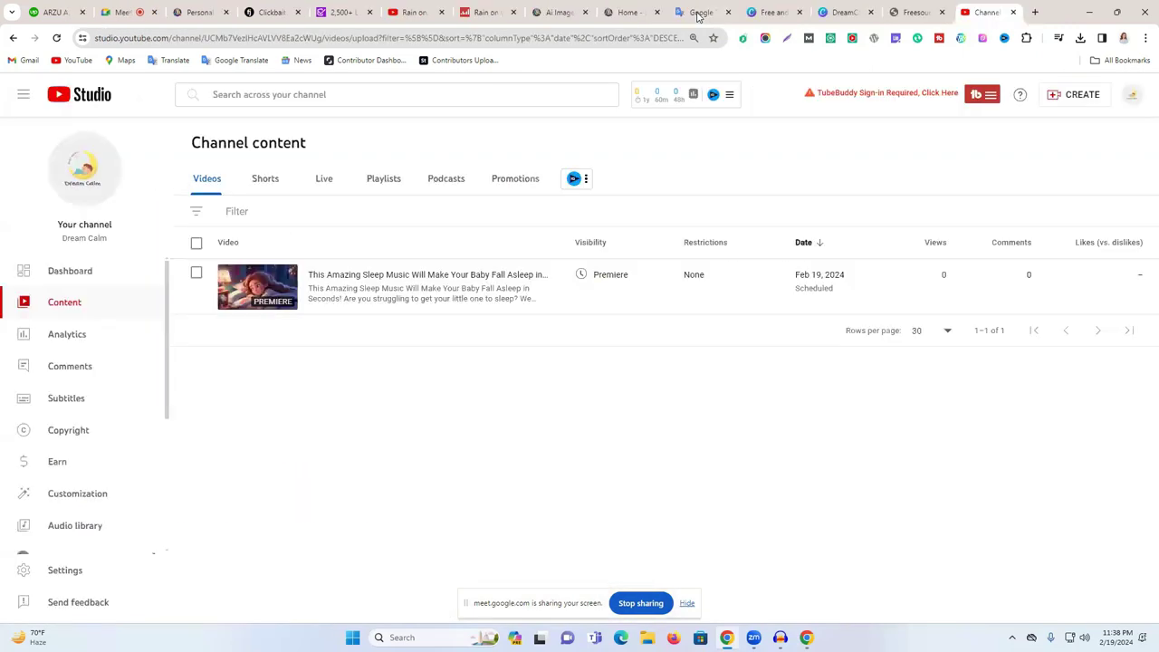
{"action": "left_click", "coordinate": [729, 18]}
{"action": "left_click", "coordinate": [729, 14]}
{"action": "left_click", "coordinate": [729, 13]}
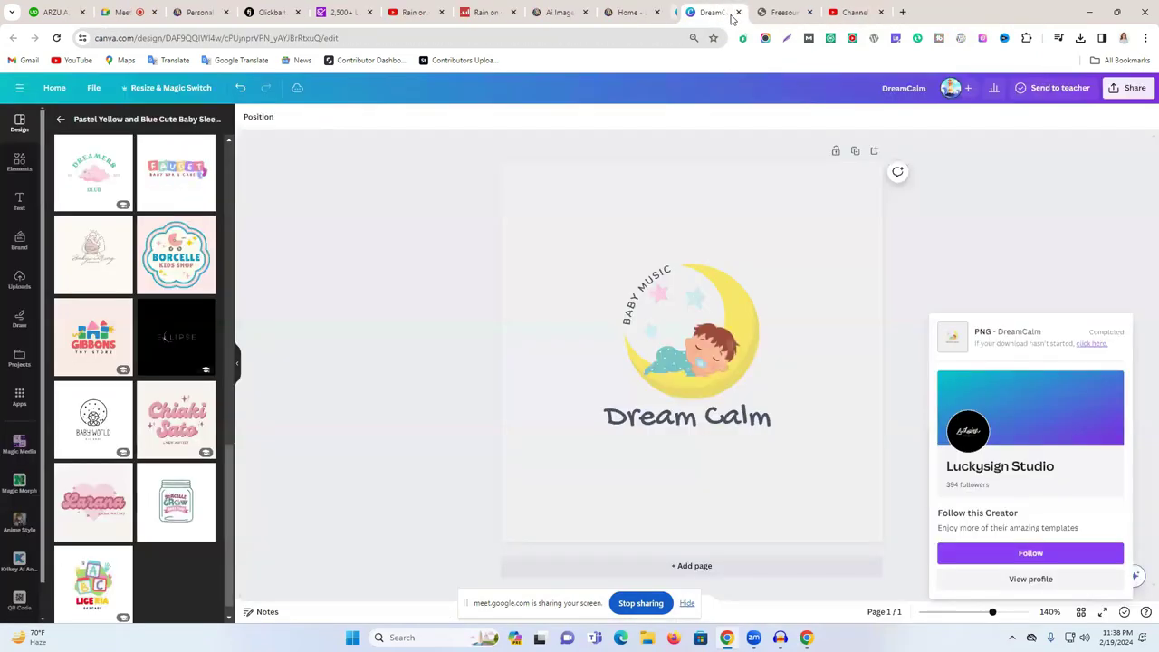
{"action": "left_click", "coordinate": [729, 13]}
{"action": "left_click", "coordinate": [729, 14]}
- Close the Studio channel tab and switch to the Rain on woman channel page
{"action": "left_click", "coordinate": [729, 13]}
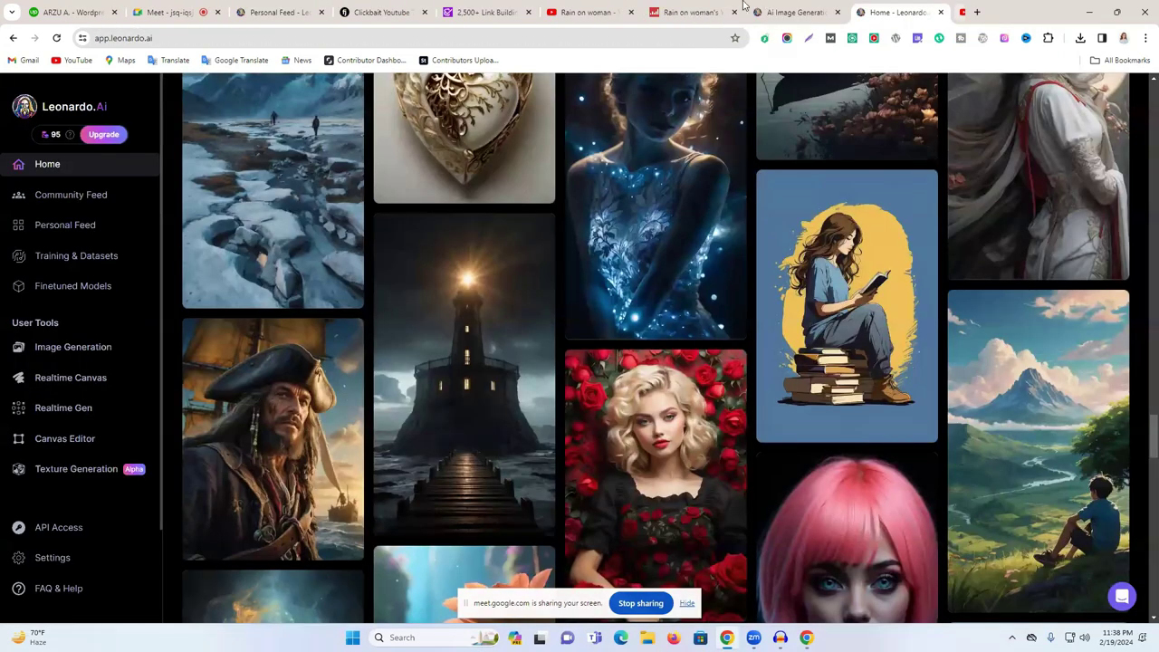
{"action": "left_click", "coordinate": [677, 7]}
{"action": "key", "text": "ctrl+shift+Tab"}
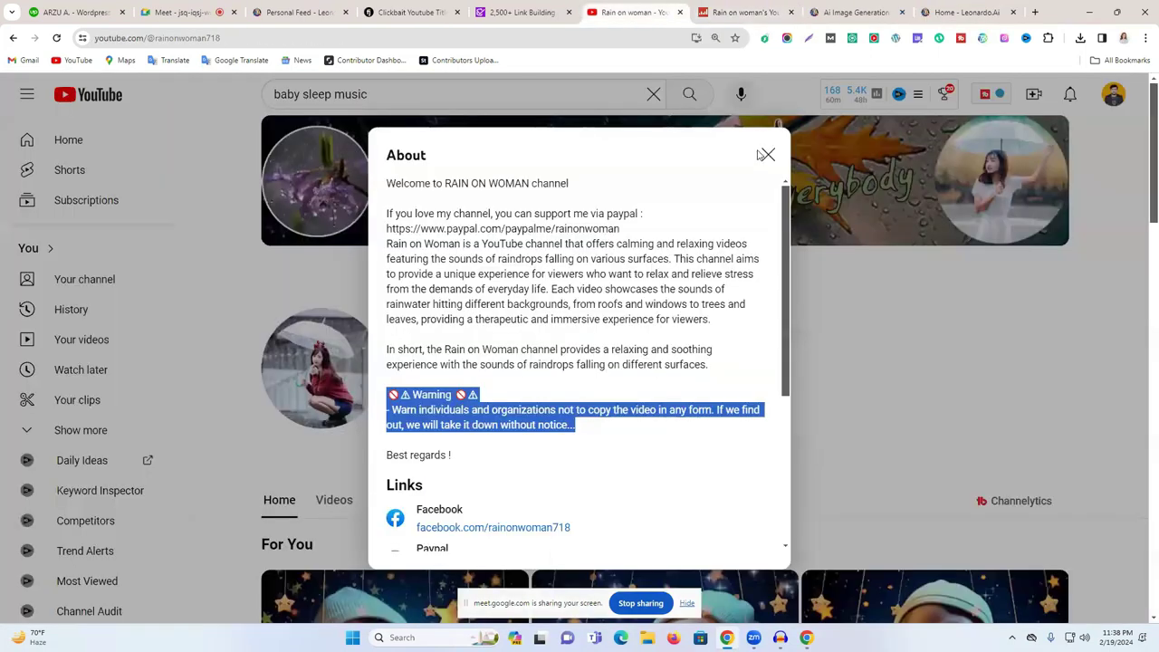
{"action": "left_click", "coordinate": [763, 155]}
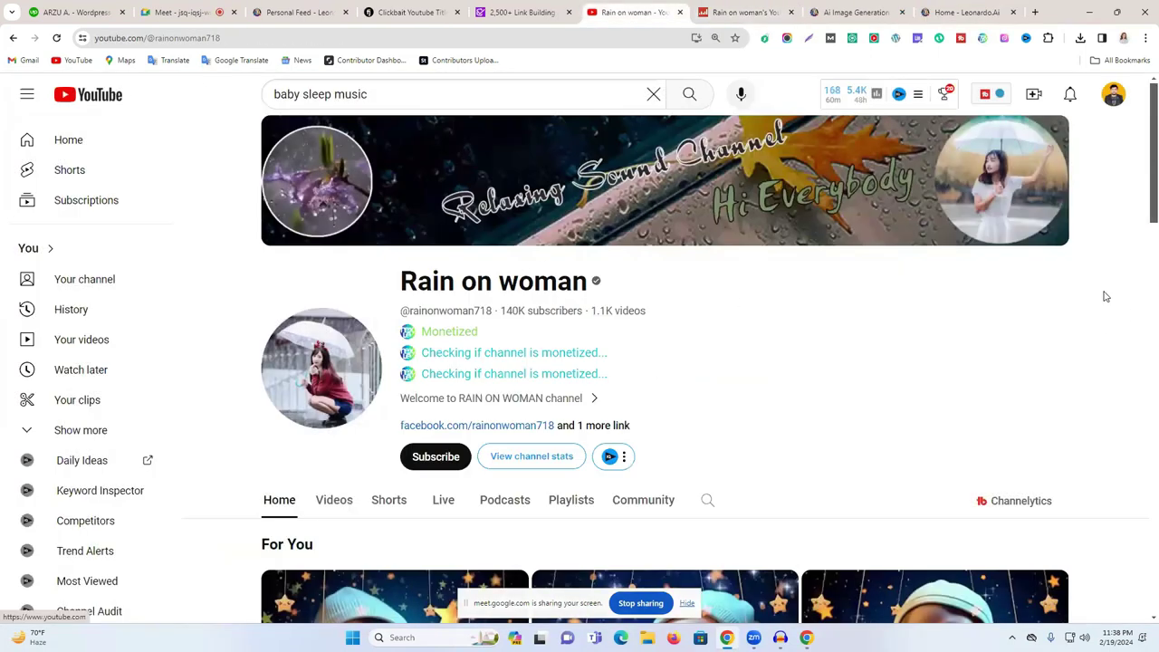
- Point out the channel's Monetized status on its page
{"action": "scroll", "coordinate": [845, 311], "scroll_direction": "down", "scroll_amount": 2}
{"action": "scroll", "coordinate": [846, 311], "scroll_direction": "up", "scroll_amount": 2}
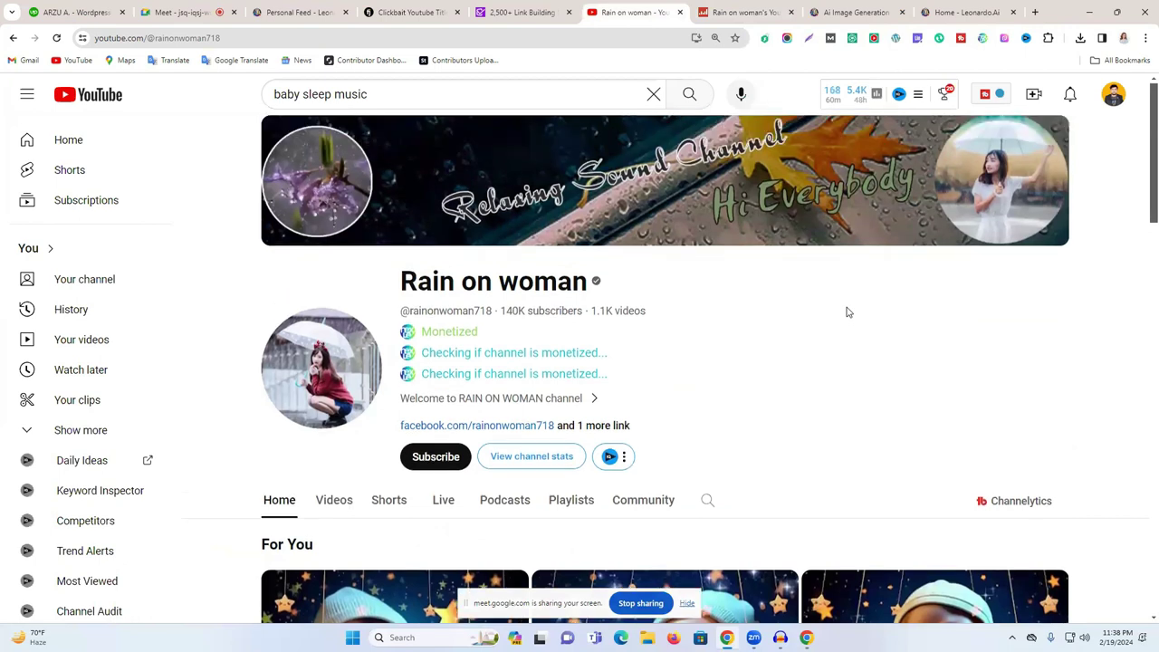
{"action": "scroll", "coordinate": [846, 312], "scroll_direction": "down", "scroll_amount": 3}
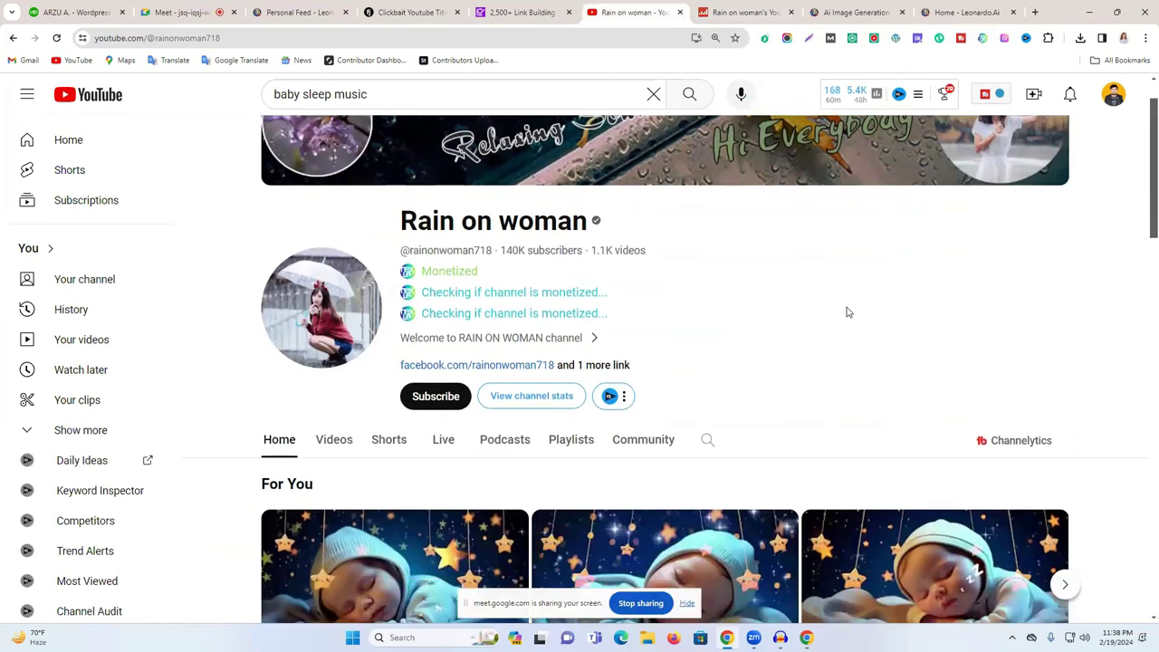
{"action": "scroll", "coordinate": [847, 312], "scroll_direction": "up", "scroll_amount": 2}
{"action": "scroll", "coordinate": [847, 313], "scroll_direction": "up", "scroll_amount": 1}
{"action": "scroll", "coordinate": [846, 312], "scroll_direction": "down", "scroll_amount": 3}
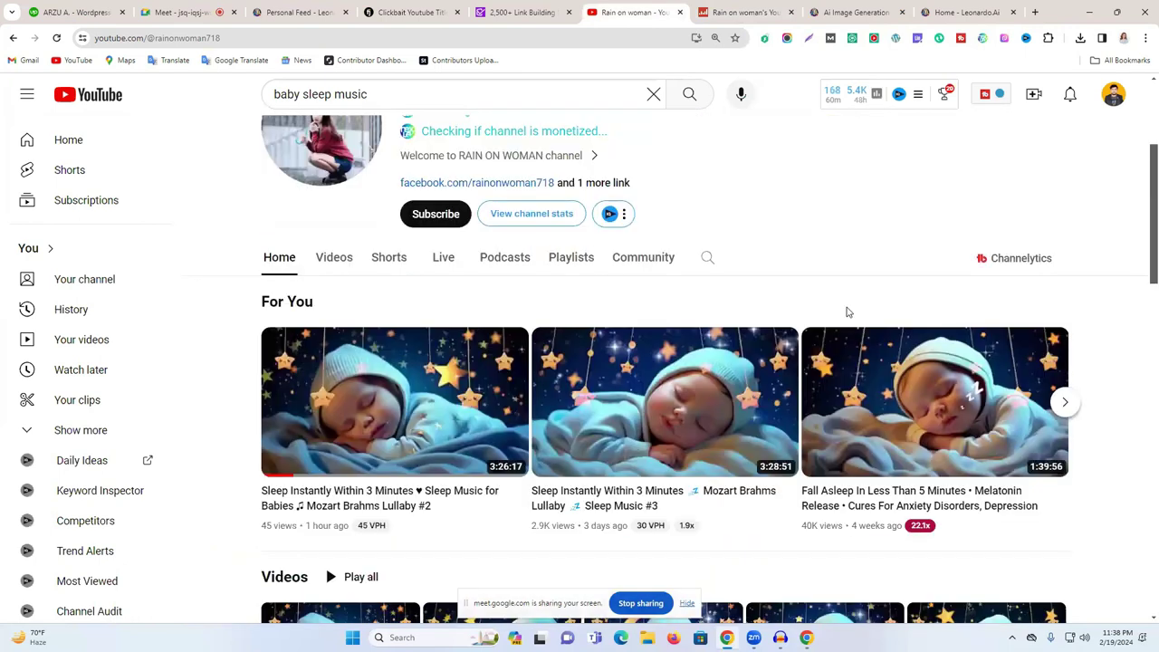
{"action": "scroll", "coordinate": [684, 313], "scroll_direction": "up", "scroll_amount": 4}
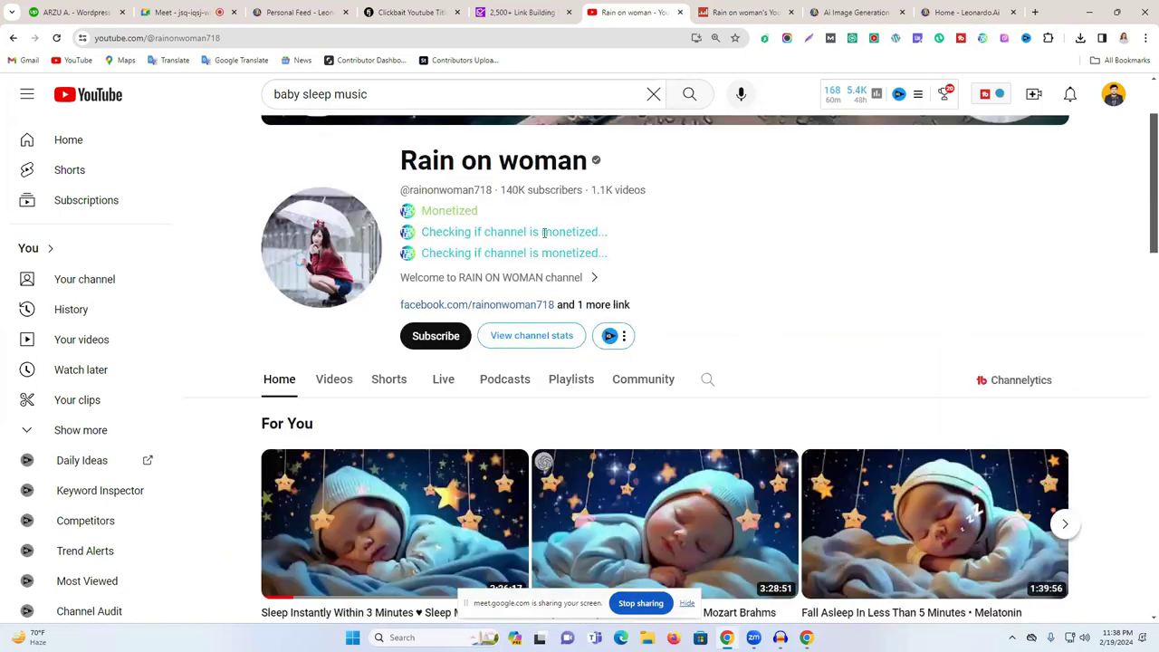
{"action": "double_click", "coordinate": [473, 214]}
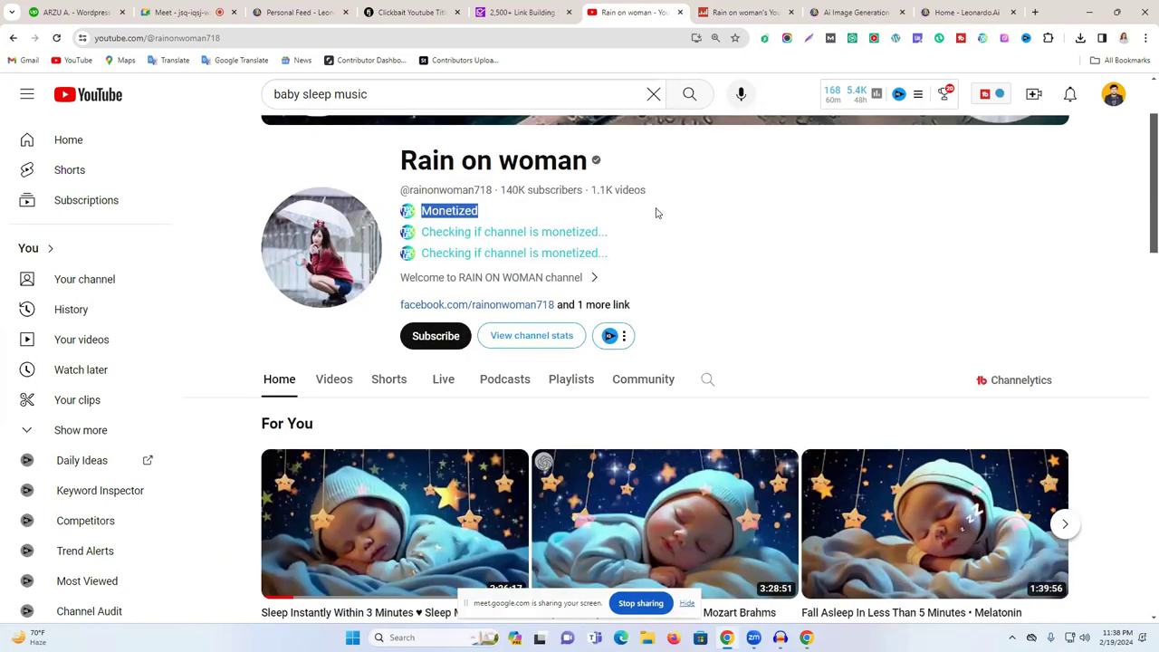
{"action": "left_click", "coordinate": [534, 223]}
{"action": "double_click", "coordinate": [457, 211]}
{"action": "scroll", "coordinate": [758, 253], "scroll_direction": "down", "scroll_amount": 2}
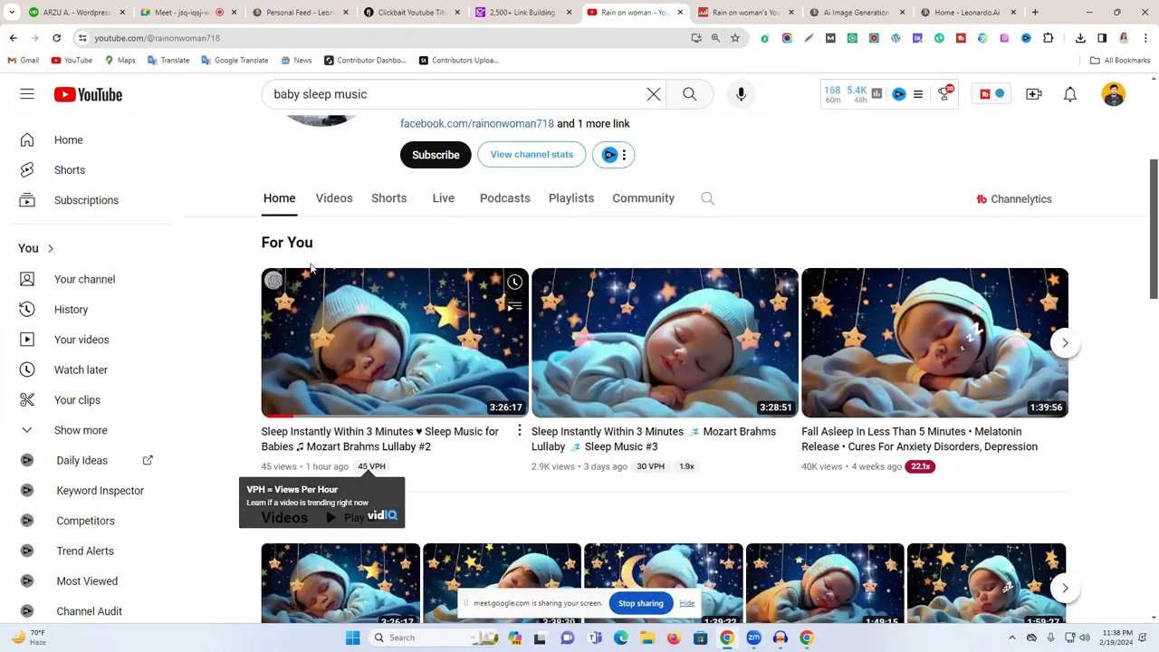
- Open the channel's Videos tab and highlight the Monetized label there
{"action": "left_click", "coordinate": [331, 200]}
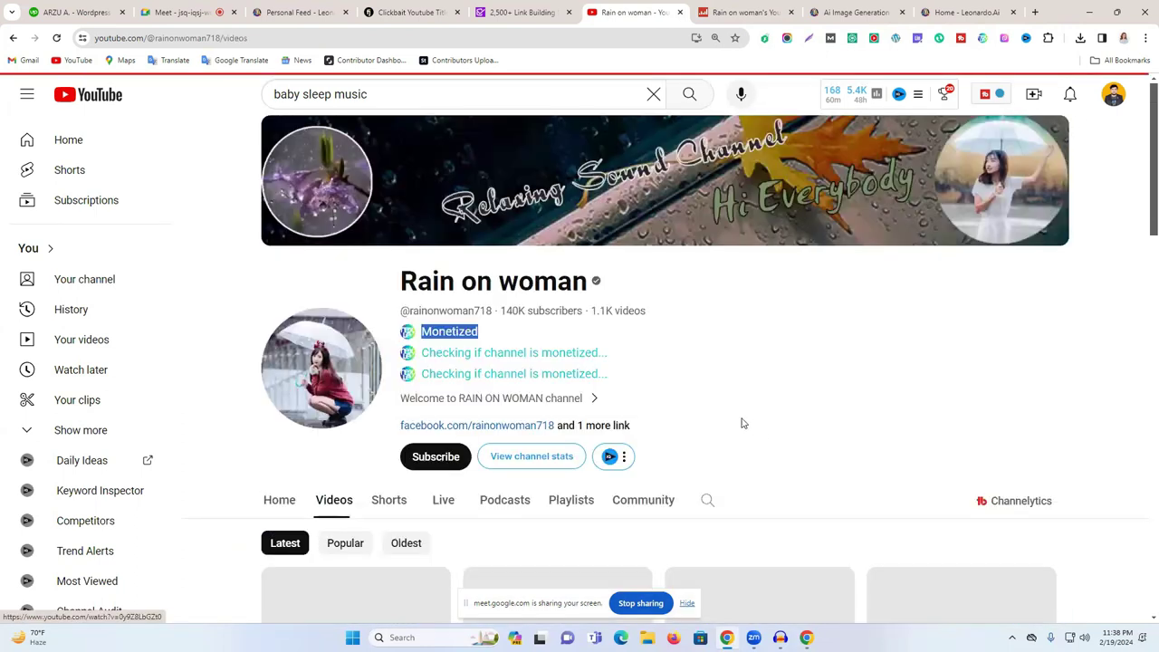
{"action": "scroll", "coordinate": [740, 422], "scroll_direction": "down", "scroll_amount": 3}
{"action": "scroll", "coordinate": [781, 492], "scroll_direction": "down", "scroll_amount": 3}
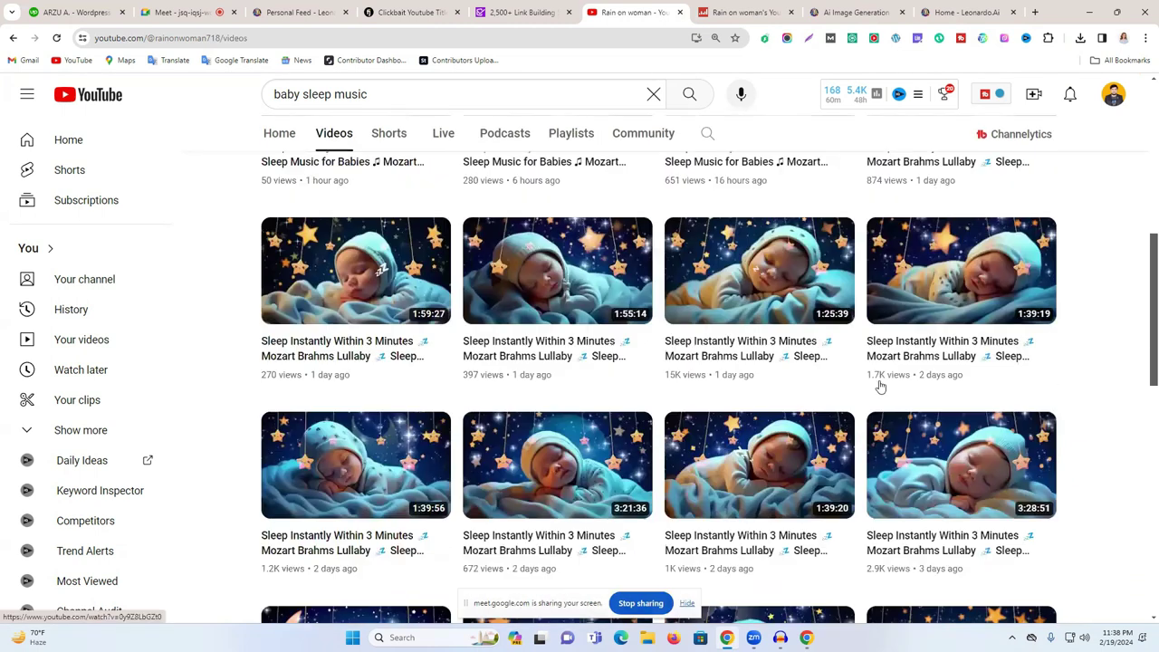
{"action": "left_click_drag", "start_coordinate": [882, 375], "coordinate": [535, 380]}
{"action": "scroll", "coordinate": [541, 418], "scroll_direction": "down", "scroll_amount": 3}
{"action": "scroll", "coordinate": [562, 439], "scroll_direction": "up", "scroll_amount": 3}
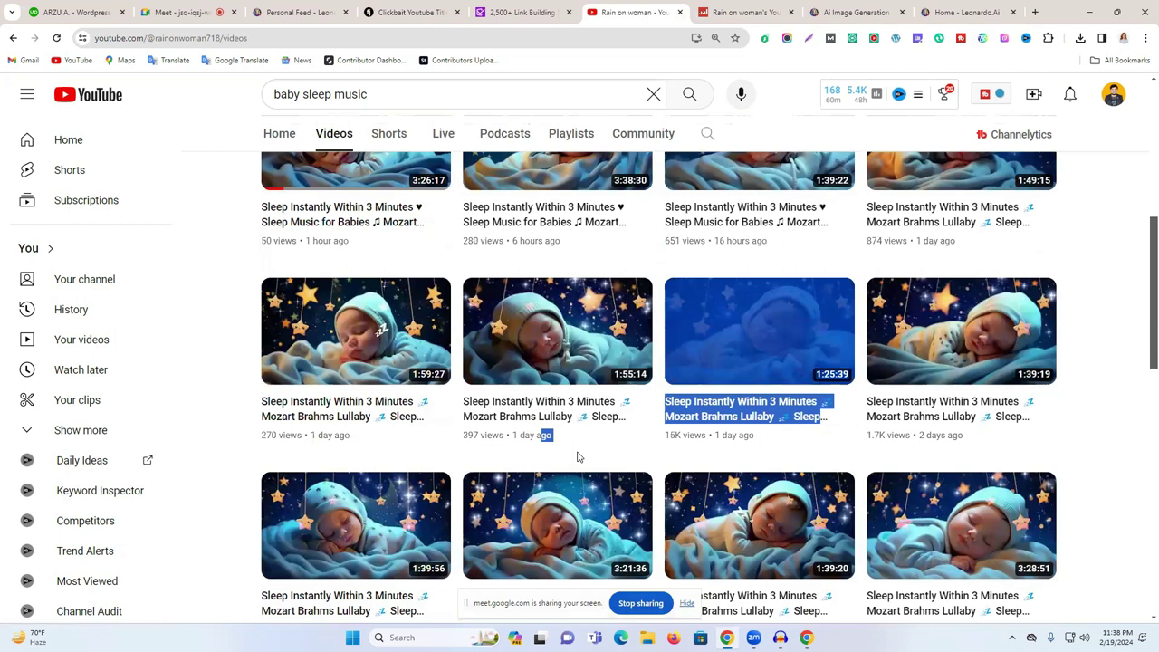
{"action": "scroll", "coordinate": [806, 410], "scroll_direction": "up", "scroll_amount": 5}
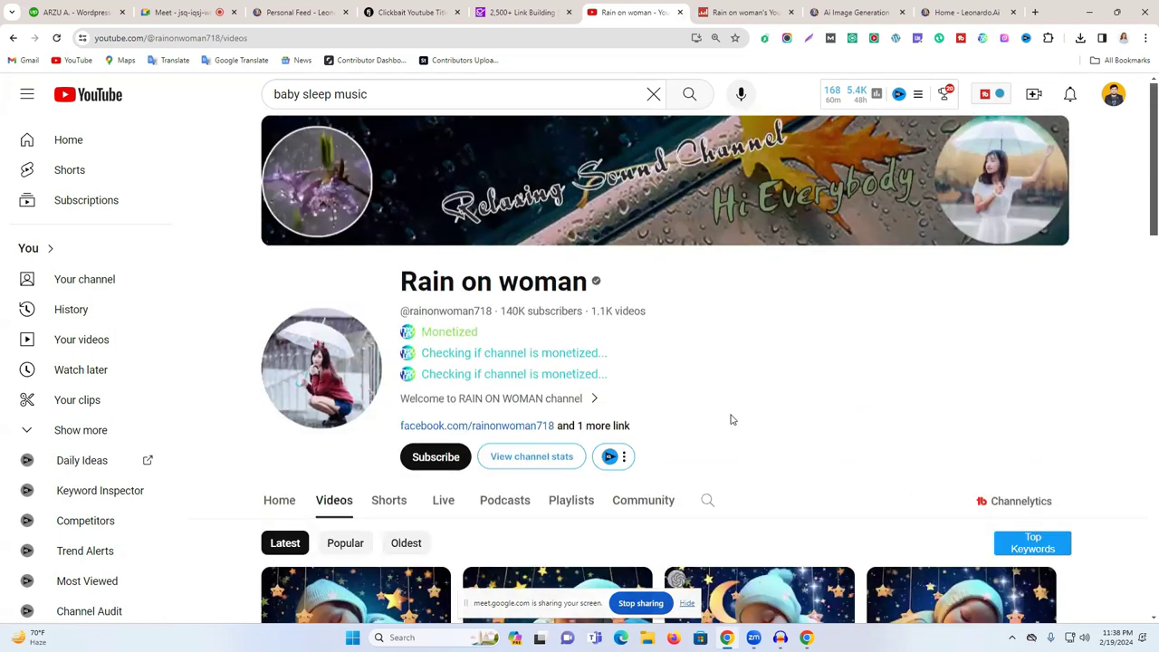
{"action": "scroll", "coordinate": [465, 228], "scroll_direction": "down", "scroll_amount": 2}
{"action": "scroll", "coordinate": [435, 290], "scroll_direction": "up", "scroll_amount": 1}
{"action": "double_click", "coordinate": [441, 272]}
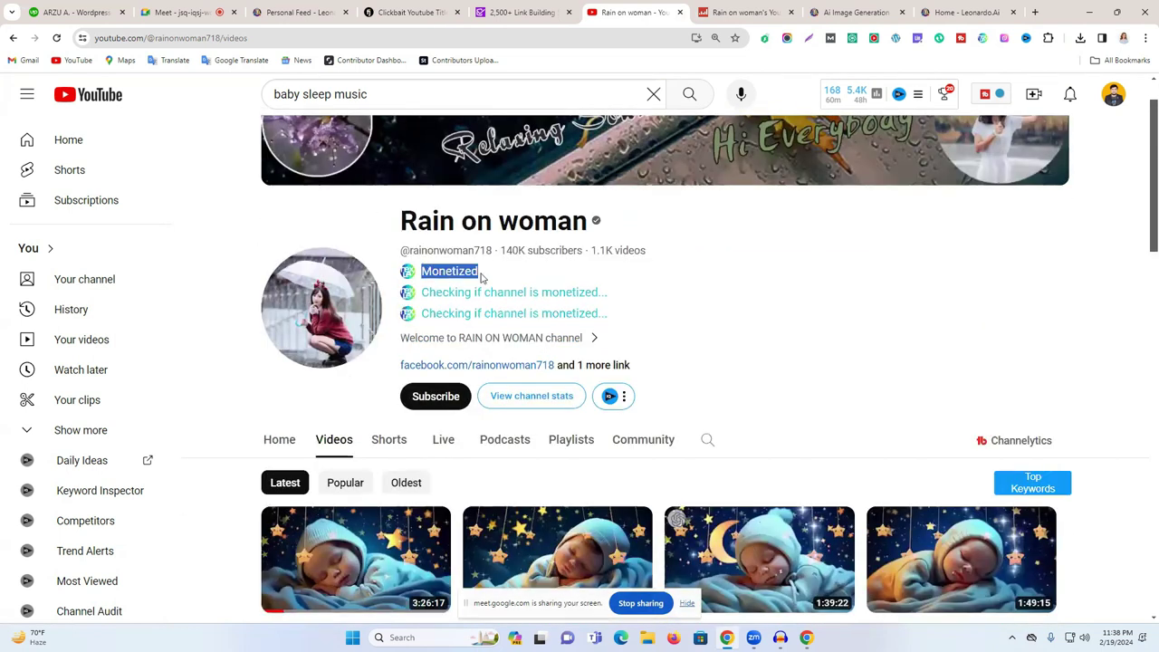
{"action": "left_click", "coordinate": [557, 281]}
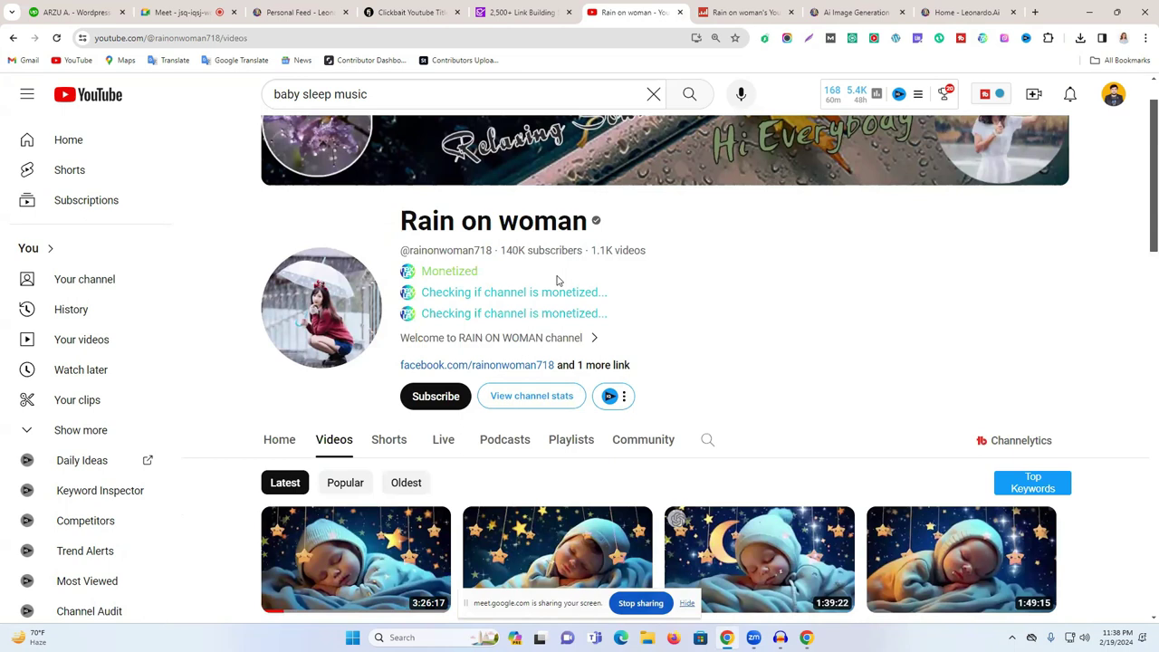
- Open the Chrome Web Store through the extensions manager
{"action": "left_click", "coordinate": [1145, 38]}
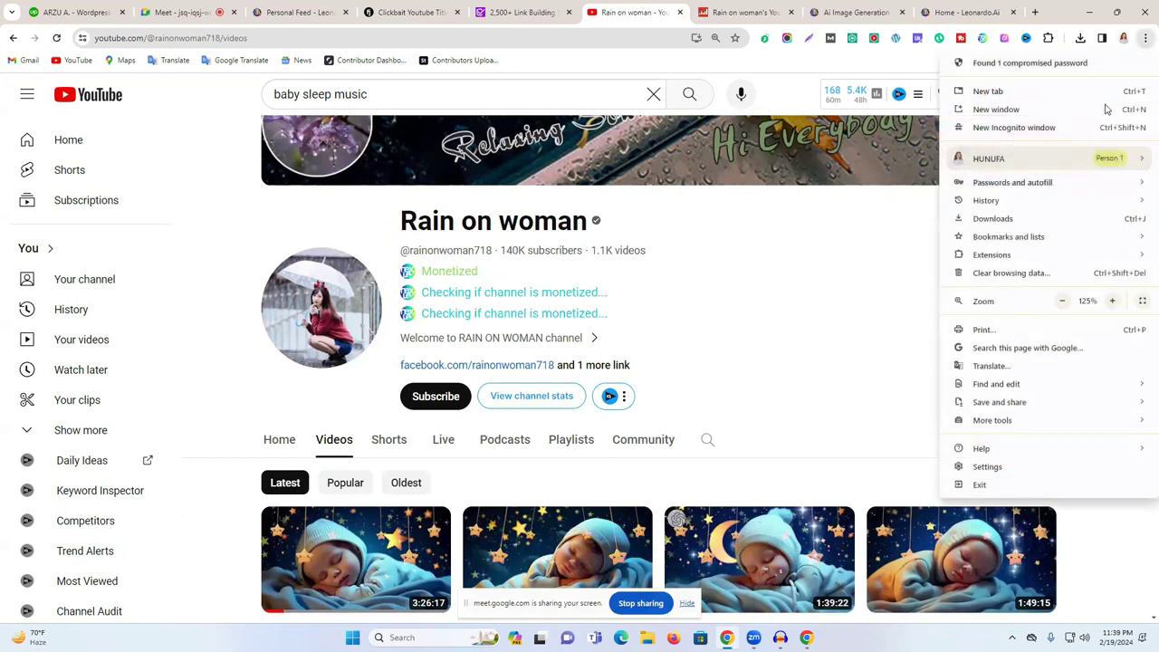
{"action": "left_click", "coordinate": [907, 290]}
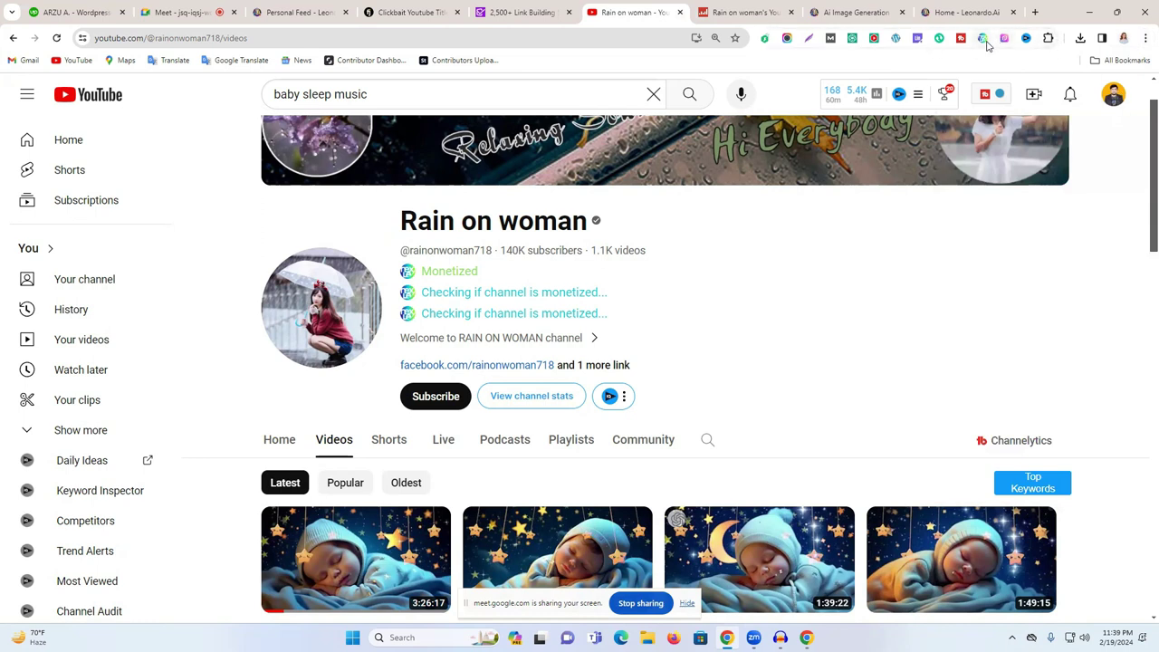
{"action": "left_click", "coordinate": [1048, 38]}
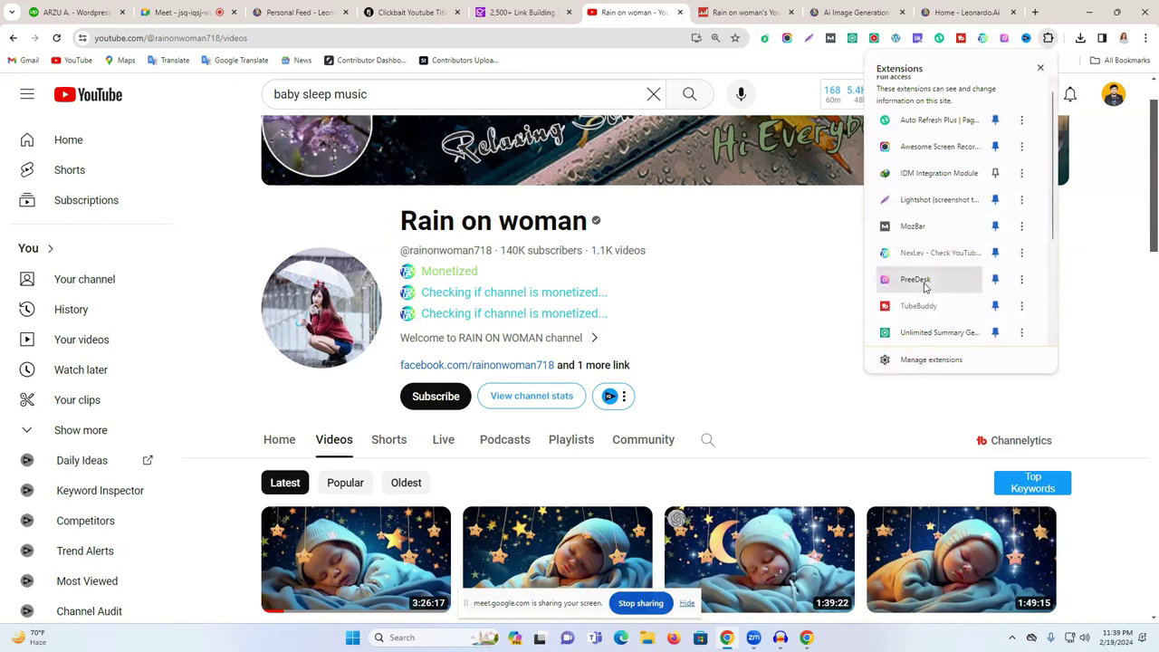
{"action": "scroll", "coordinate": [937, 276], "scroll_direction": "down", "scroll_amount": 3}
{"action": "left_click", "coordinate": [945, 359]}
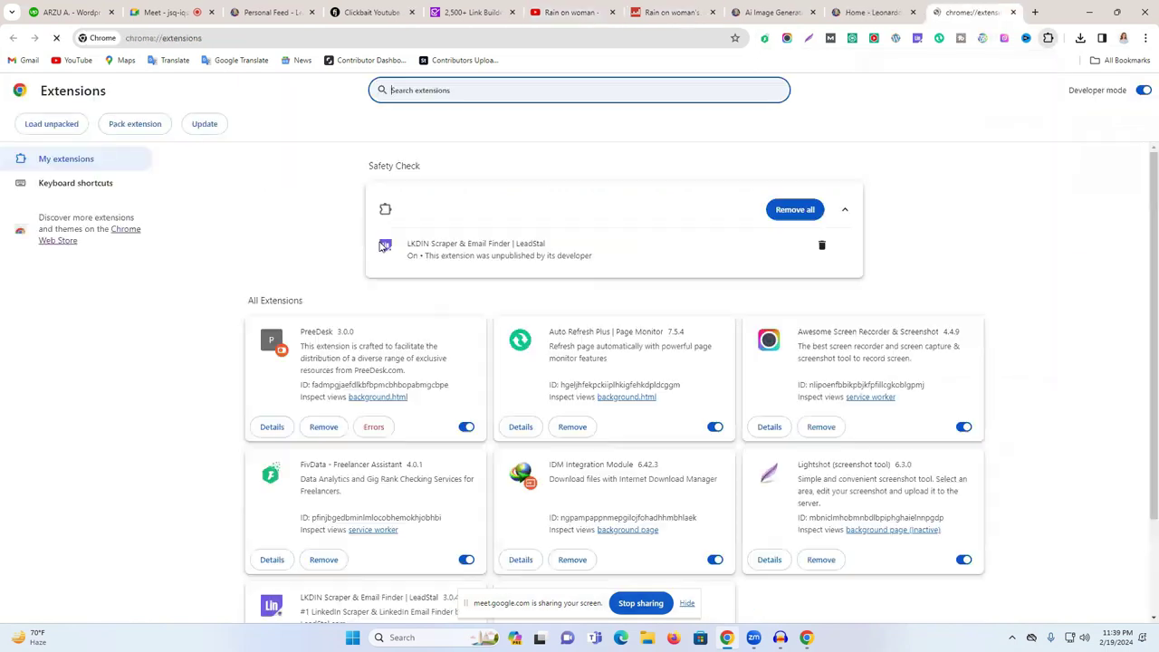
{"action": "left_click", "coordinate": [118, 231]}
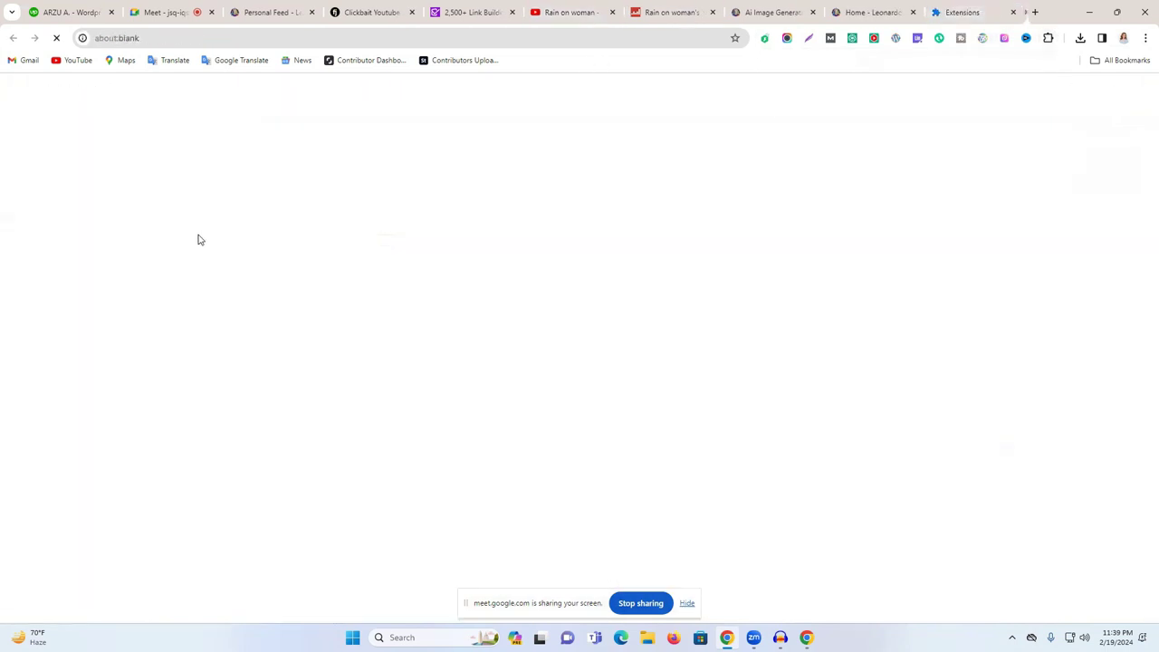
{"action": "left_click", "coordinate": [923, 13]}
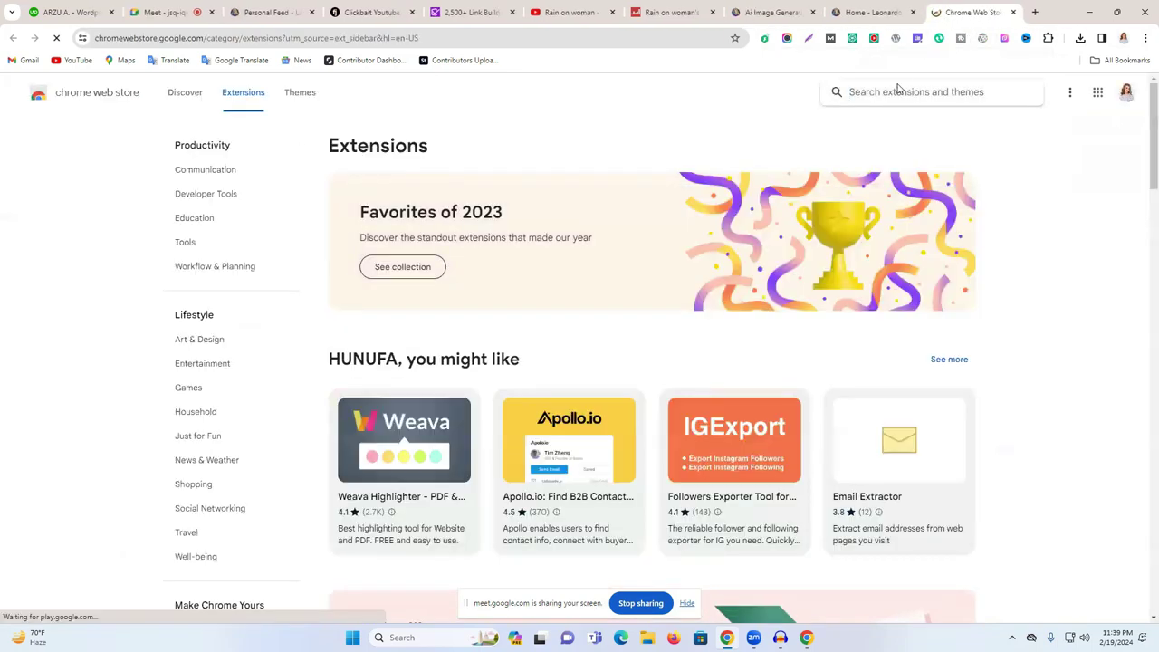
- Search the Web Store for 'youtube monetization' extensions, then return to the channel tab
{"action": "type", "text": "mo"}
{"action": "key", "text": "BackSpace"}
{"action": "key", "text": "BackSpace"}
{"action": "type", "text": "youtube monetization"}
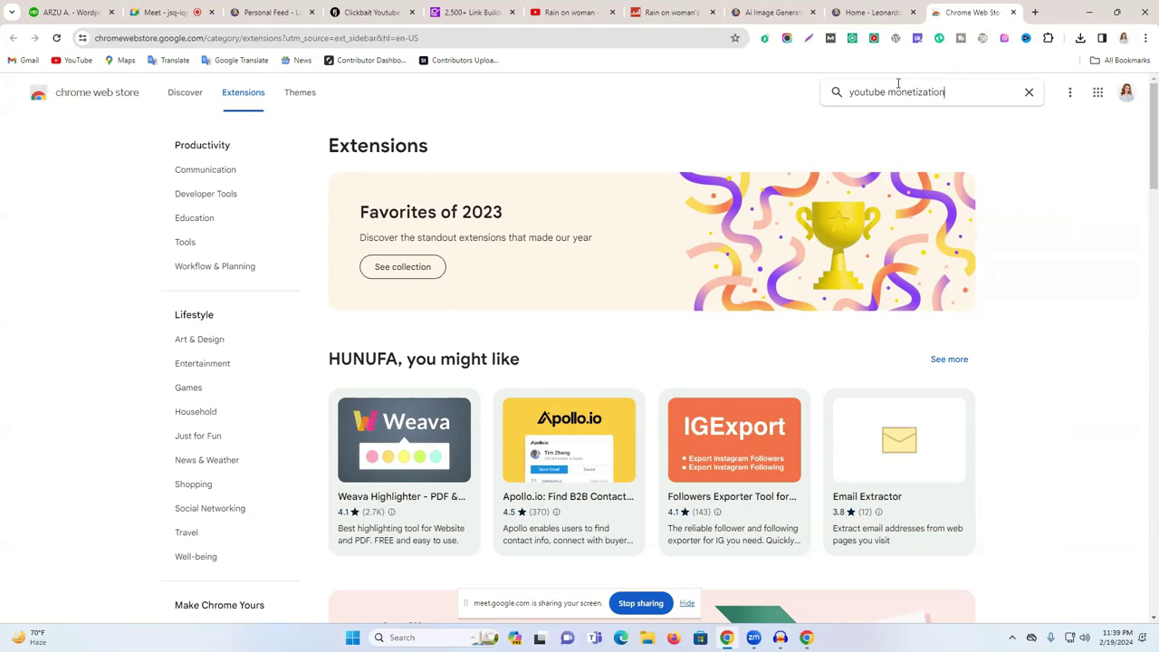
{"action": "key", "text": "Return"}
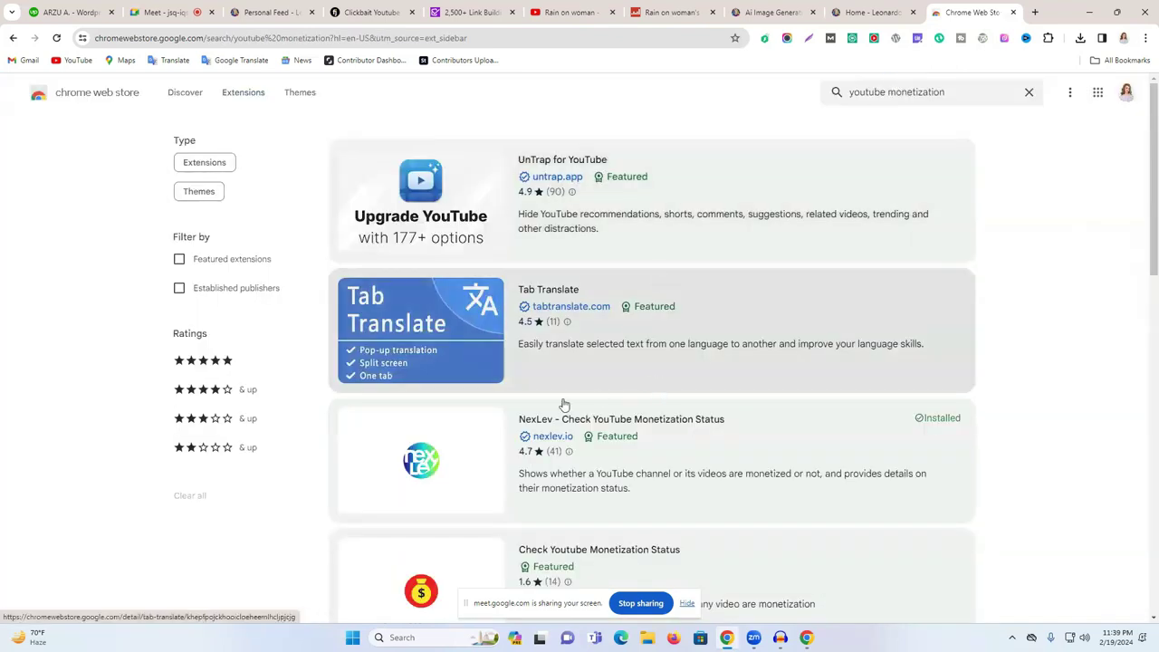
{"action": "scroll", "coordinate": [621, 435], "scroll_direction": "down", "scroll_amount": 2}
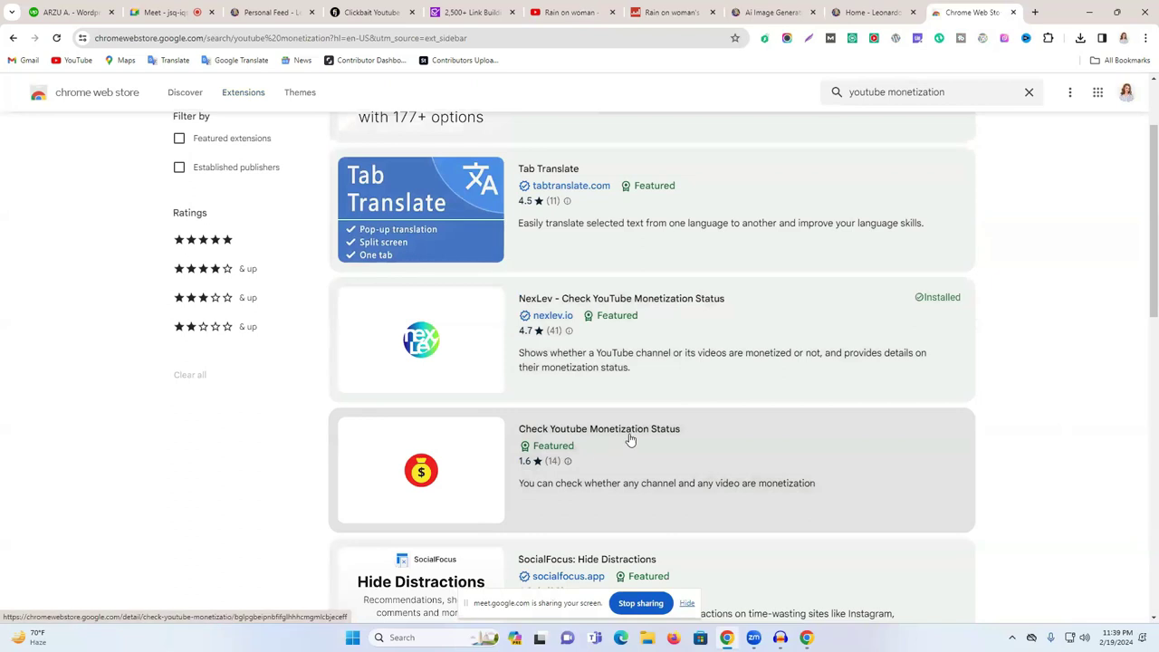
{"action": "scroll", "coordinate": [606, 417], "scroll_direction": "down", "scroll_amount": 2}
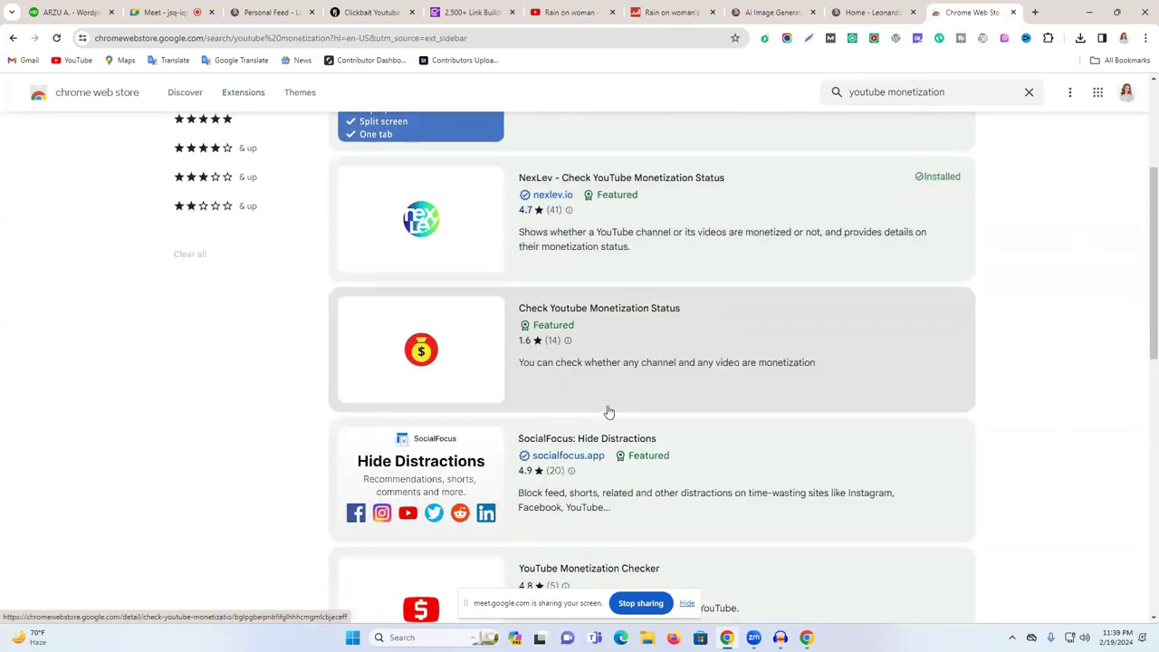
{"action": "scroll", "coordinate": [611, 352], "scroll_direction": "up", "scroll_amount": 4}
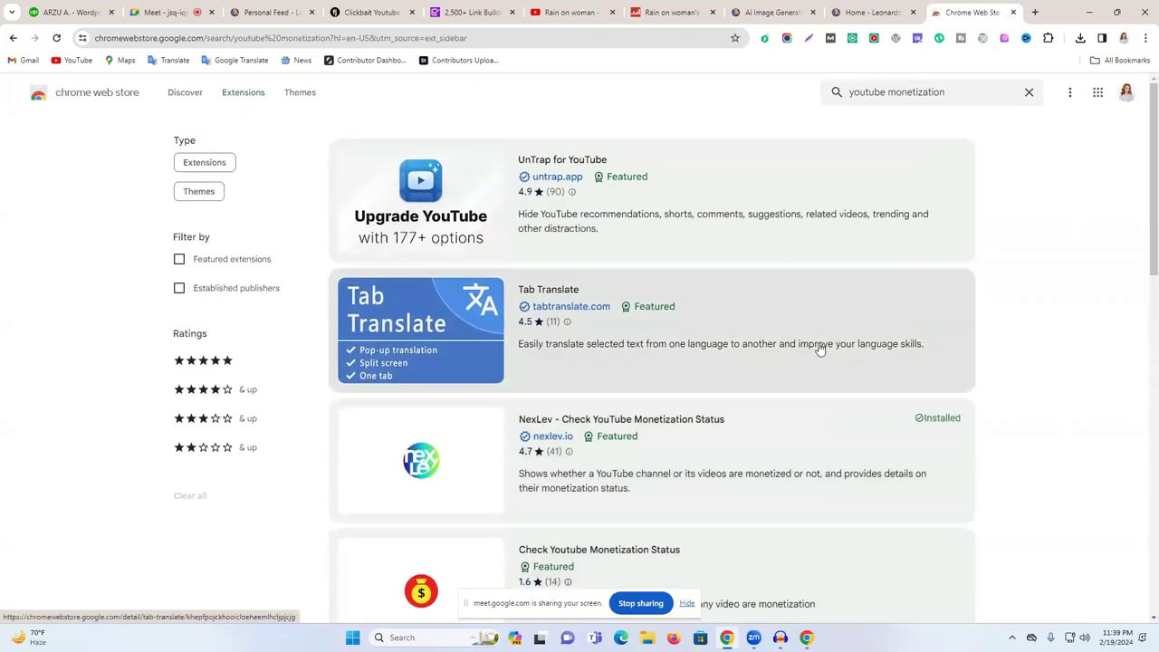
{"action": "left_click", "coordinate": [565, 7]}
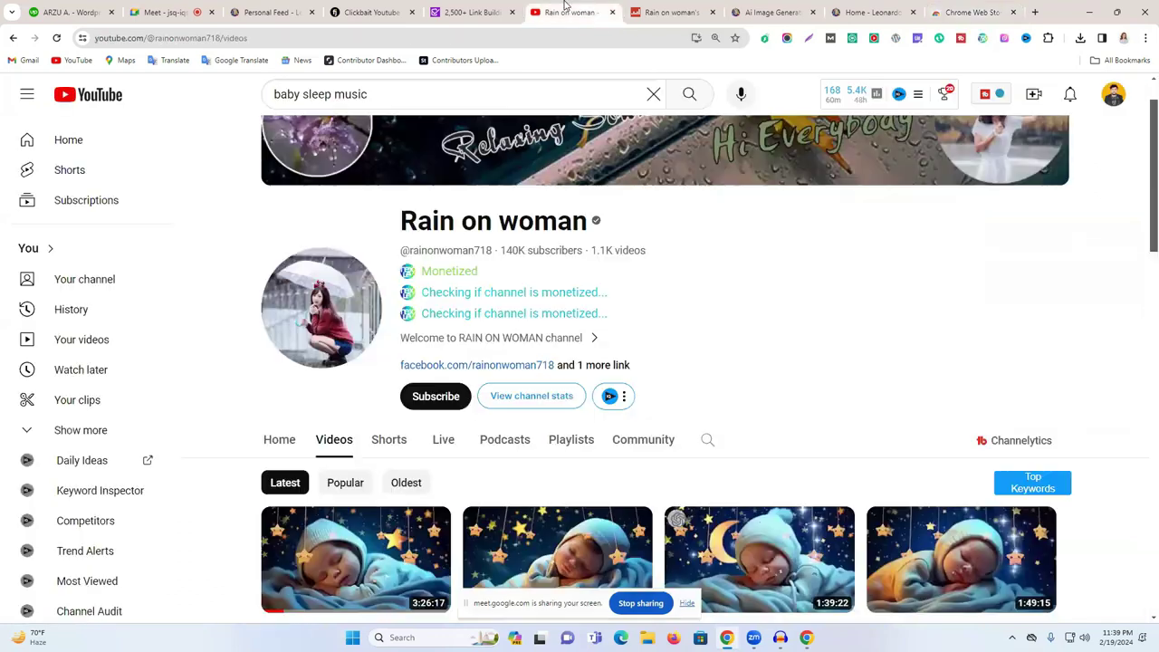
- Scroll the Videos list and highlight the channel's subscriber and video counts
{"action": "scroll", "coordinate": [638, 432], "scroll_direction": "down", "scroll_amount": 2}
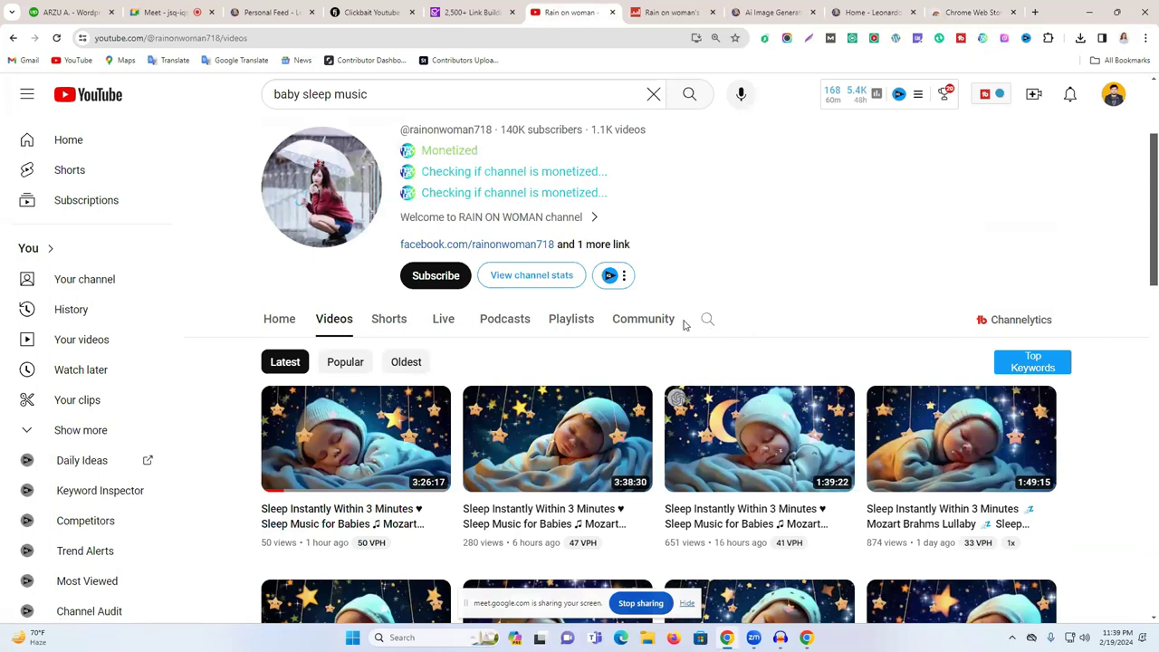
{"action": "scroll", "coordinate": [724, 380], "scroll_direction": "down", "scroll_amount": 2}
{"action": "scroll", "coordinate": [675, 363], "scroll_direction": "up", "scroll_amount": 1}
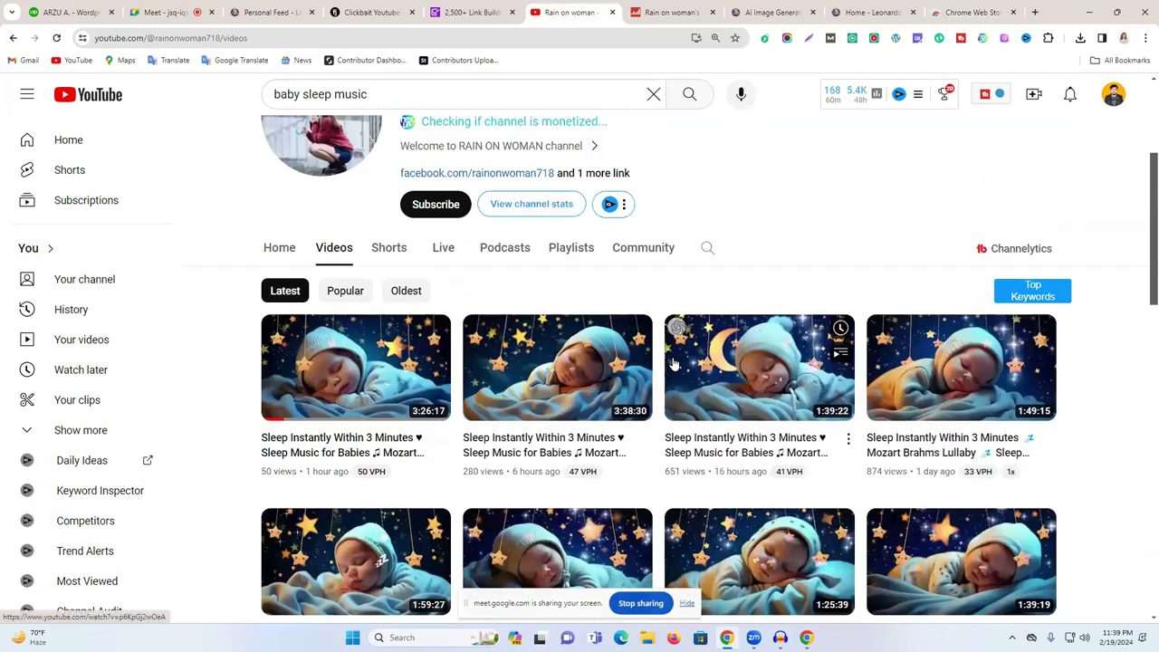
{"action": "scroll", "coordinate": [633, 358], "scroll_direction": "up", "scroll_amount": 3}
{"action": "left_click_drag", "start_coordinate": [690, 316], "coordinate": [486, 308]}
{"action": "left_click", "coordinate": [725, 314]}
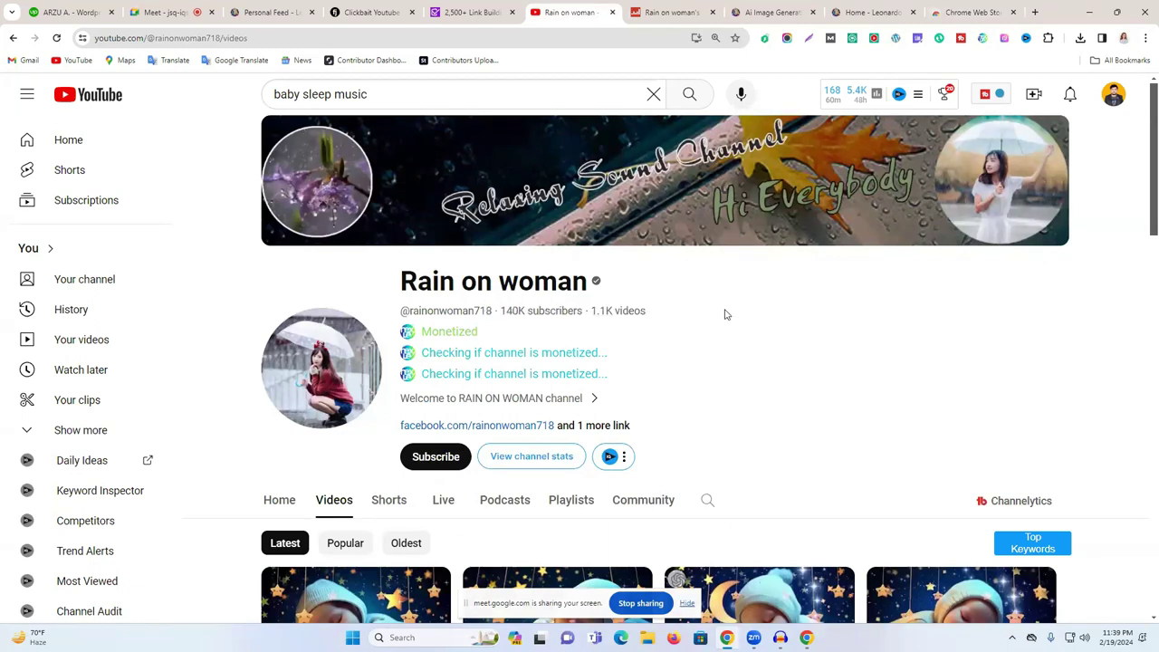
- Point out the 140K subscribers count and close the Chrome Web Store tab
{"action": "scroll", "coordinate": [611, 487], "scroll_direction": "down", "scroll_amount": 1}
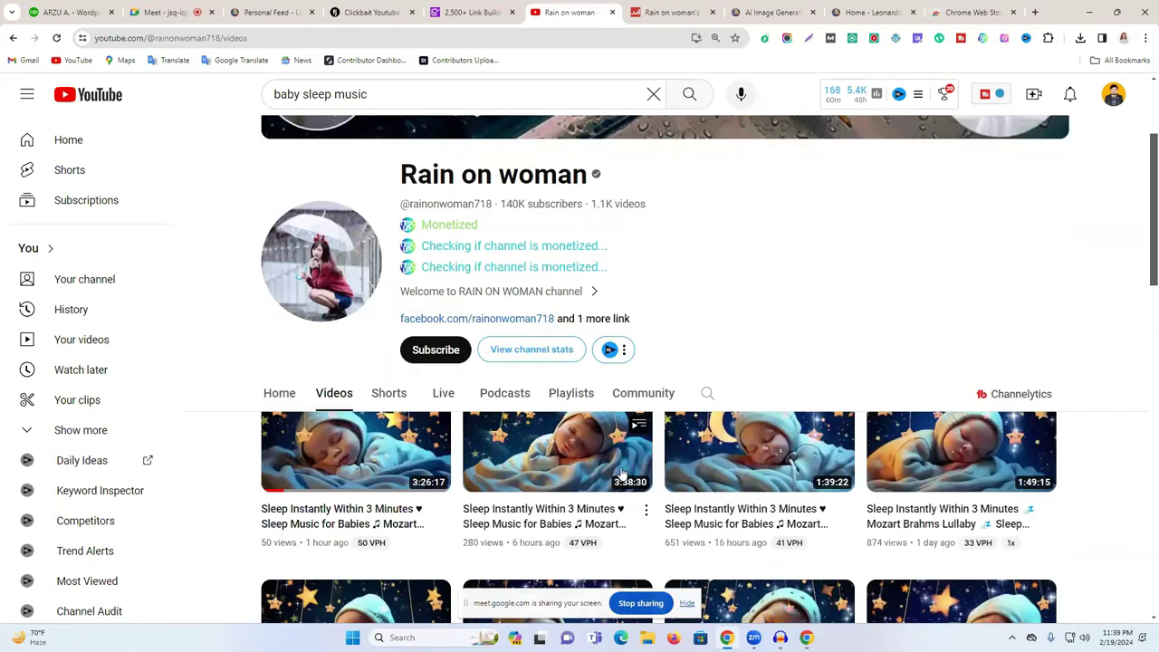
{"action": "scroll", "coordinate": [621, 473], "scroll_direction": "down", "scroll_amount": 1}
{"action": "scroll", "coordinate": [621, 473], "scroll_direction": "up", "scroll_amount": 2}
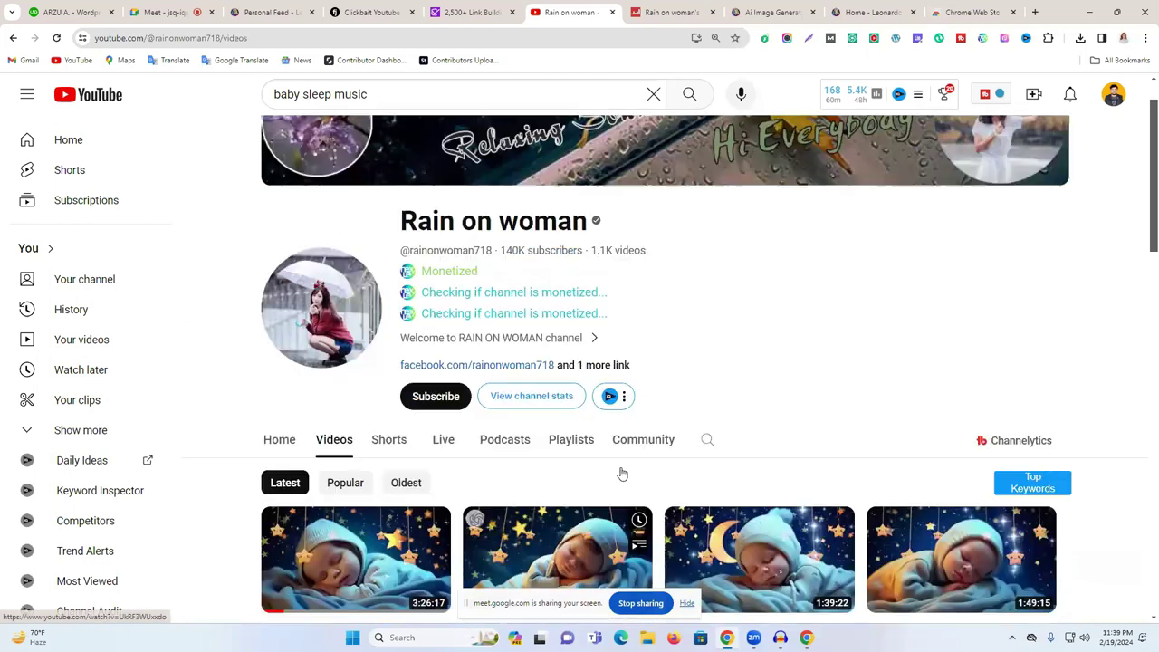
{"action": "double_click", "coordinate": [528, 252]}
{"action": "left_click", "coordinate": [529, 251]}
{"action": "double_click", "coordinate": [529, 252]}
{"action": "left_click", "coordinate": [528, 252]}
{"action": "double_click", "coordinate": [529, 252]}
{"action": "double_click", "coordinate": [529, 252]}
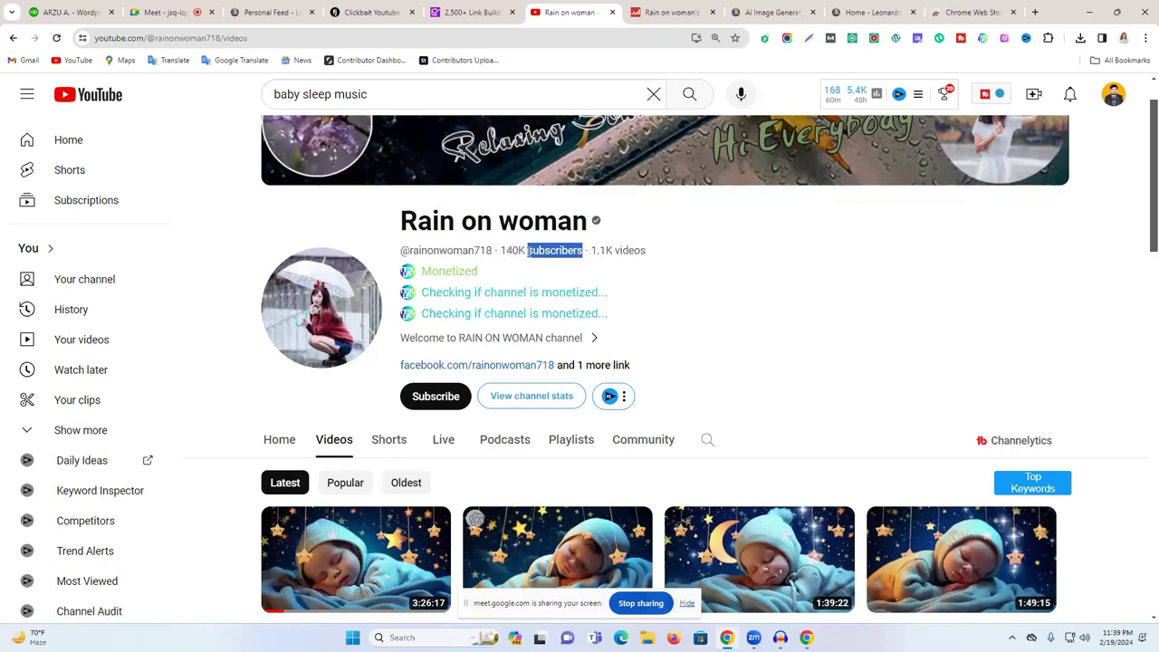
{"action": "left_click_drag", "start_coordinate": [528, 250], "coordinate": [500, 250]}
{"action": "left_click", "coordinate": [1012, 13]}
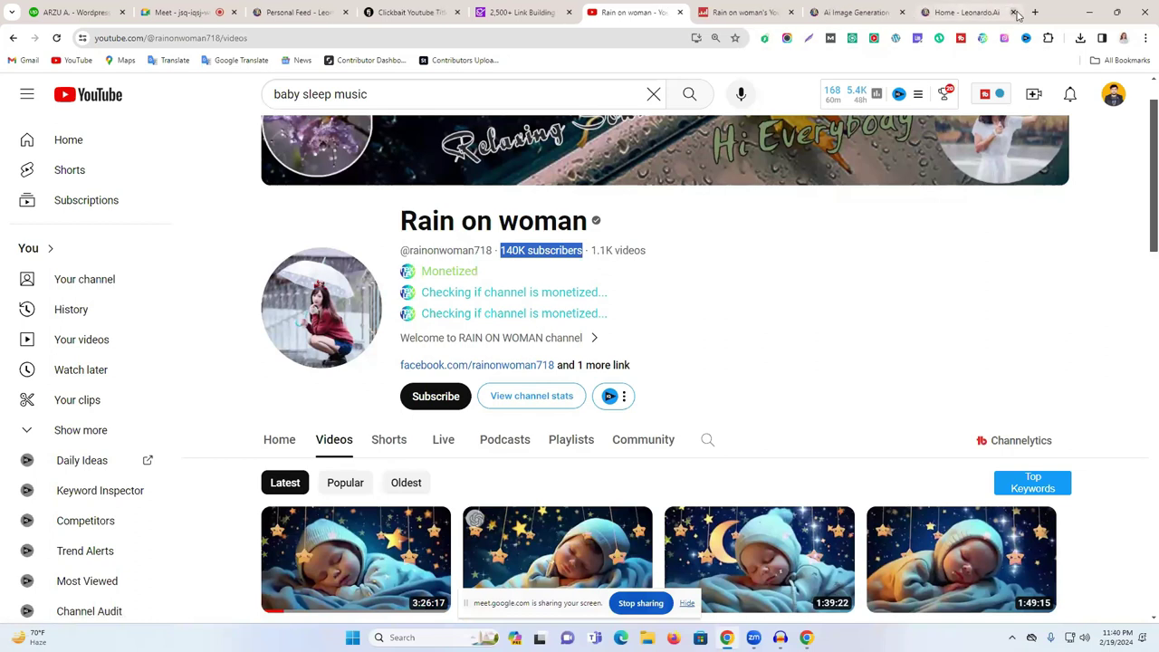
{"action": "left_click", "coordinate": [896, 325]}
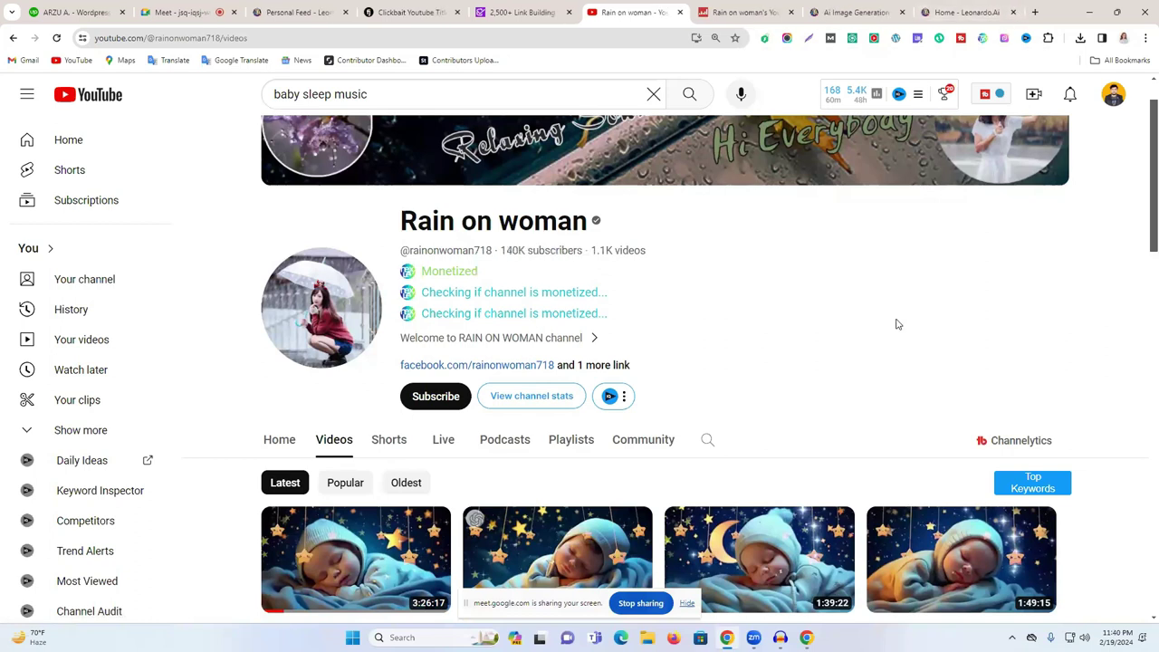
- Scroll through the Sleep Instantly lullaby uploads and open the Community tab
{"action": "scroll", "coordinate": [896, 325], "scroll_direction": "down", "scroll_amount": 3}
{"action": "scroll", "coordinate": [888, 326], "scroll_direction": "up", "scroll_amount": 2}
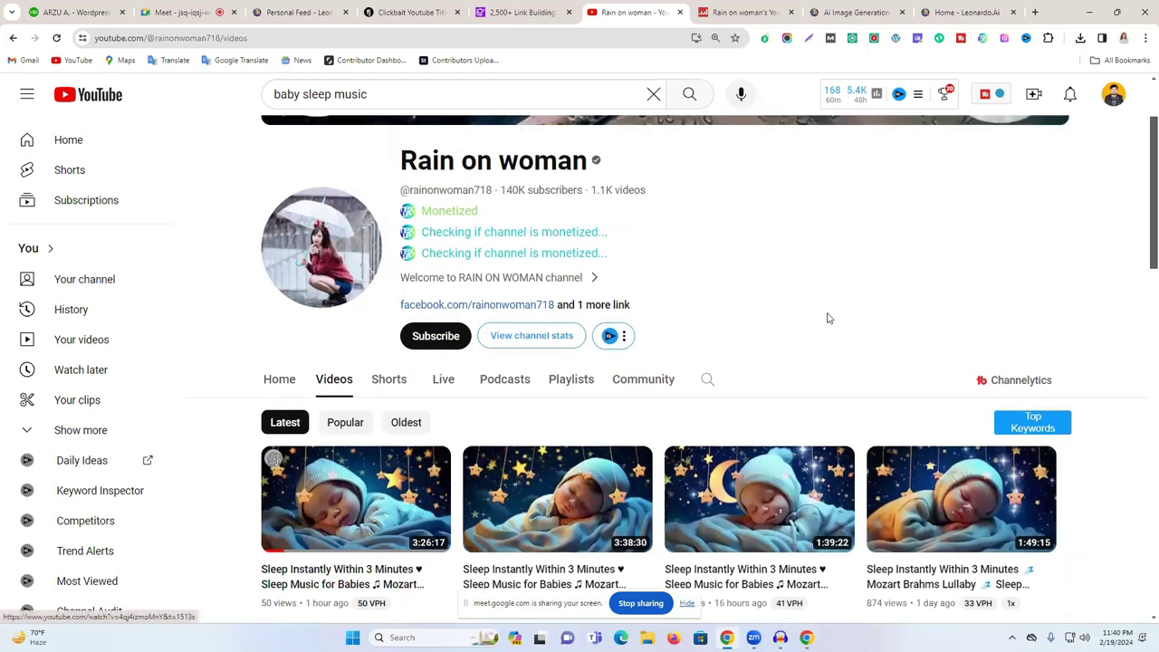
{"action": "scroll", "coordinate": [765, 373], "scroll_direction": "down", "scroll_amount": 2}
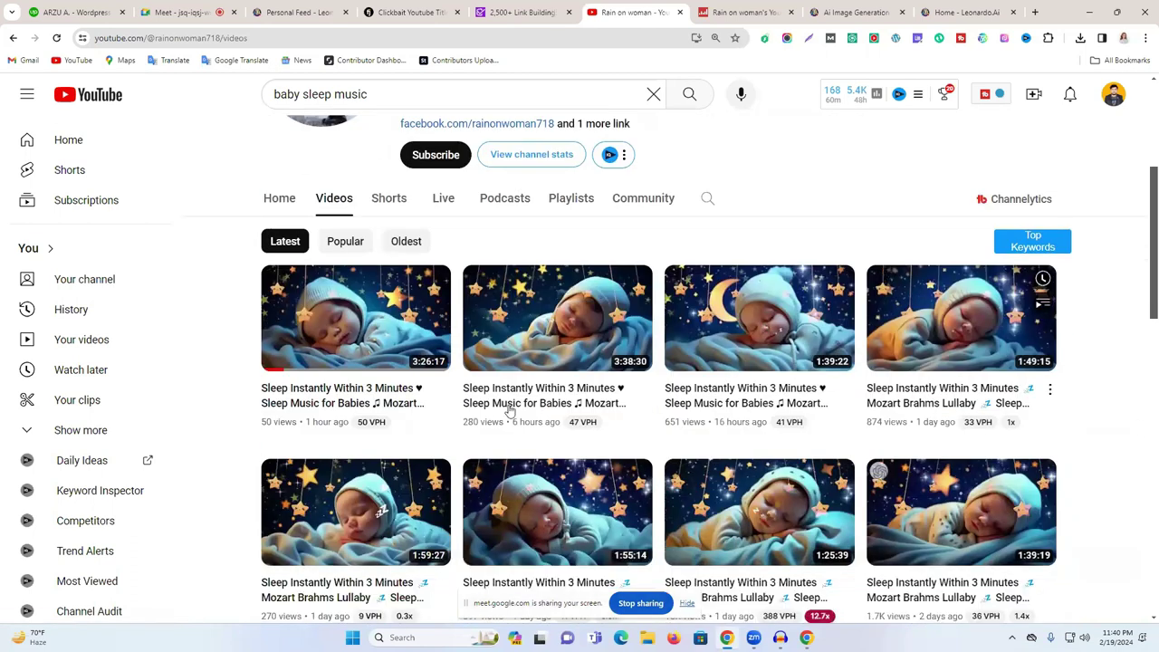
{"action": "scroll", "coordinate": [394, 405], "scroll_direction": "up", "scroll_amount": 2}
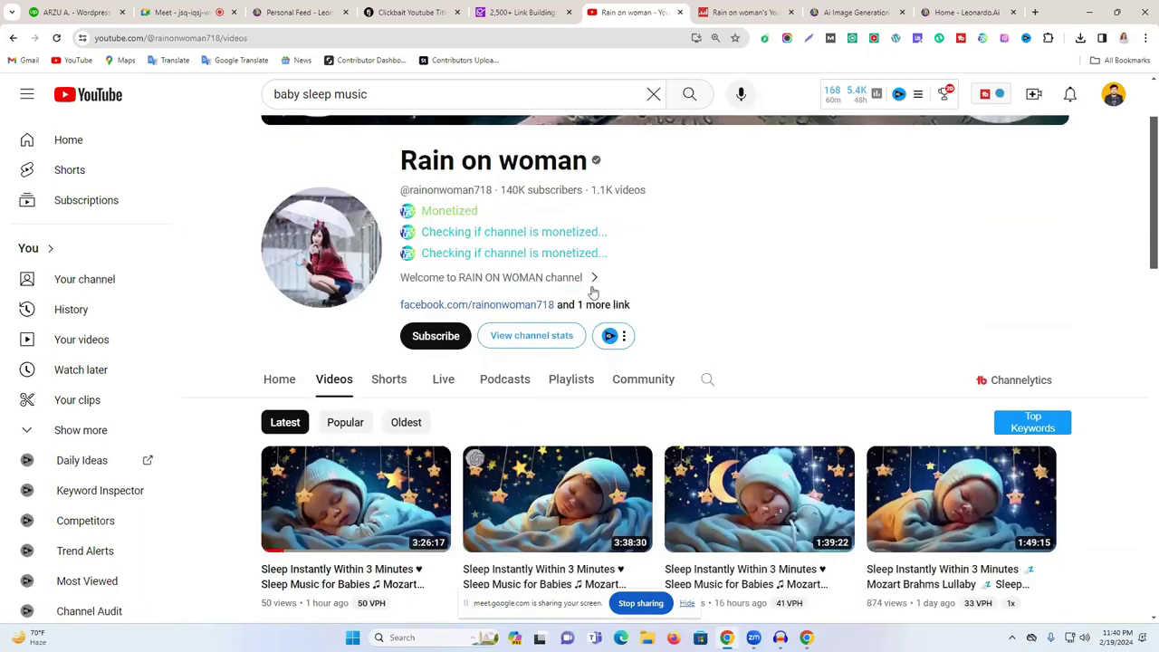
{"action": "left_click", "coordinate": [638, 382]}
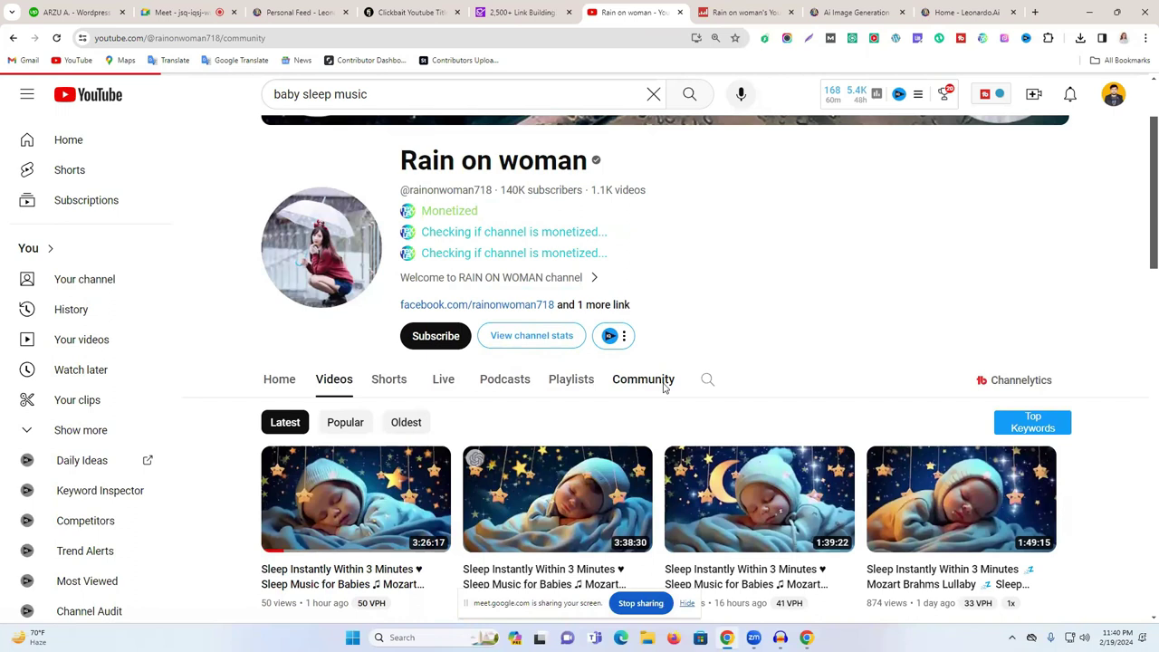
- Follow the facebook.com link in the channel's About links to the Rain On Woman page
{"action": "scroll", "coordinate": [662, 387], "scroll_direction": "down", "scroll_amount": 5}
{"action": "scroll", "coordinate": [625, 412], "scroll_direction": "up", "scroll_amount": 4}
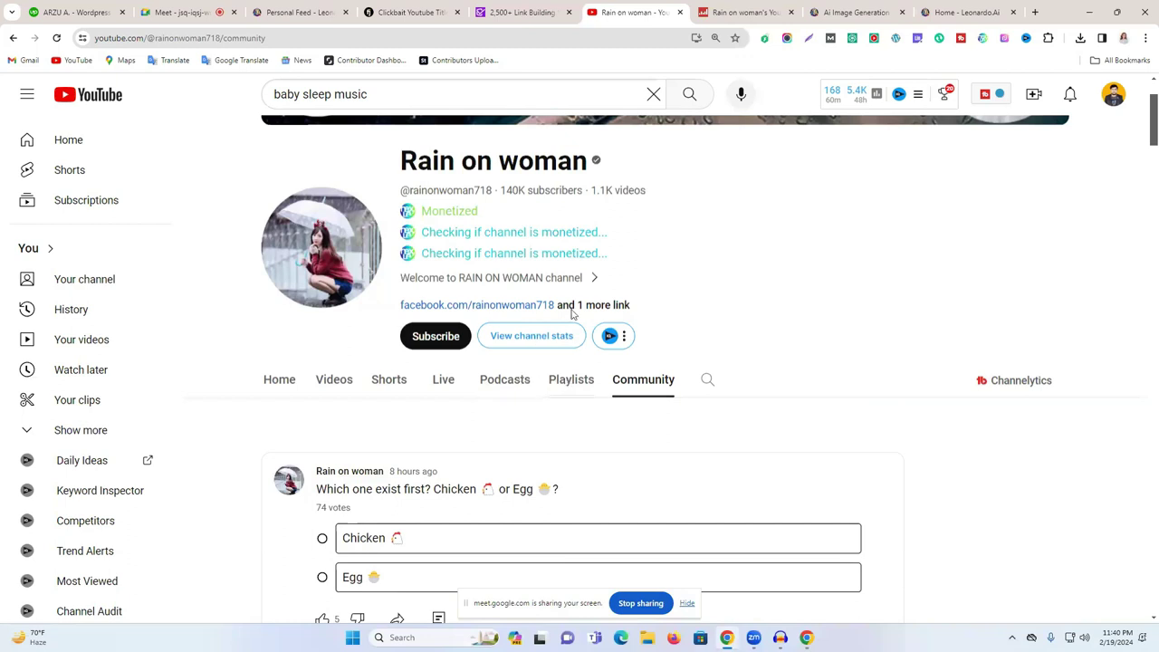
{"action": "left_click", "coordinate": [619, 306]}
{"action": "scroll", "coordinate": [548, 419], "scroll_direction": "down", "scroll_amount": 3}
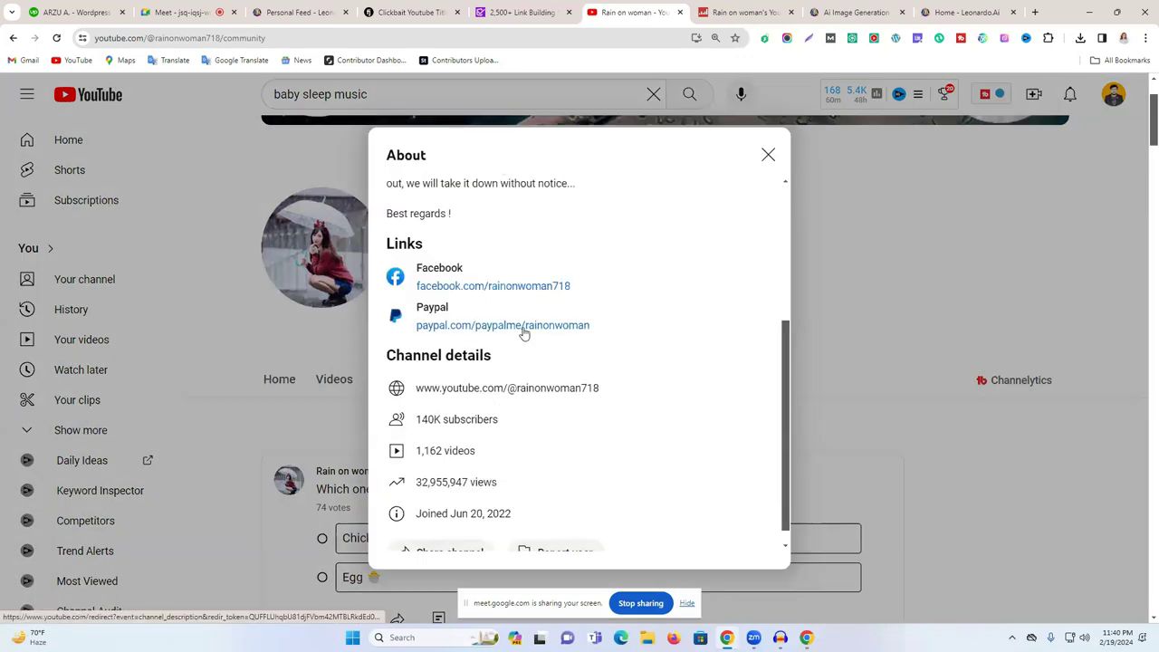
{"action": "scroll", "coordinate": [530, 404], "scroll_direction": "down", "scroll_amount": 1}
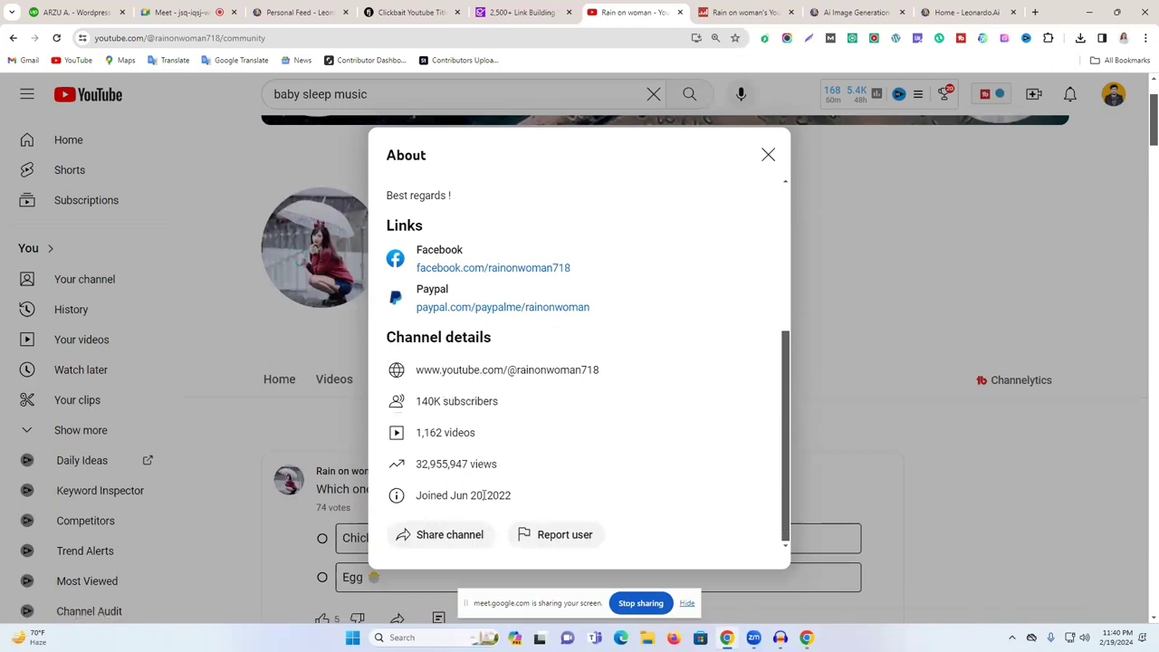
{"action": "scroll", "coordinate": [482, 507], "scroll_direction": "up", "scroll_amount": 2}
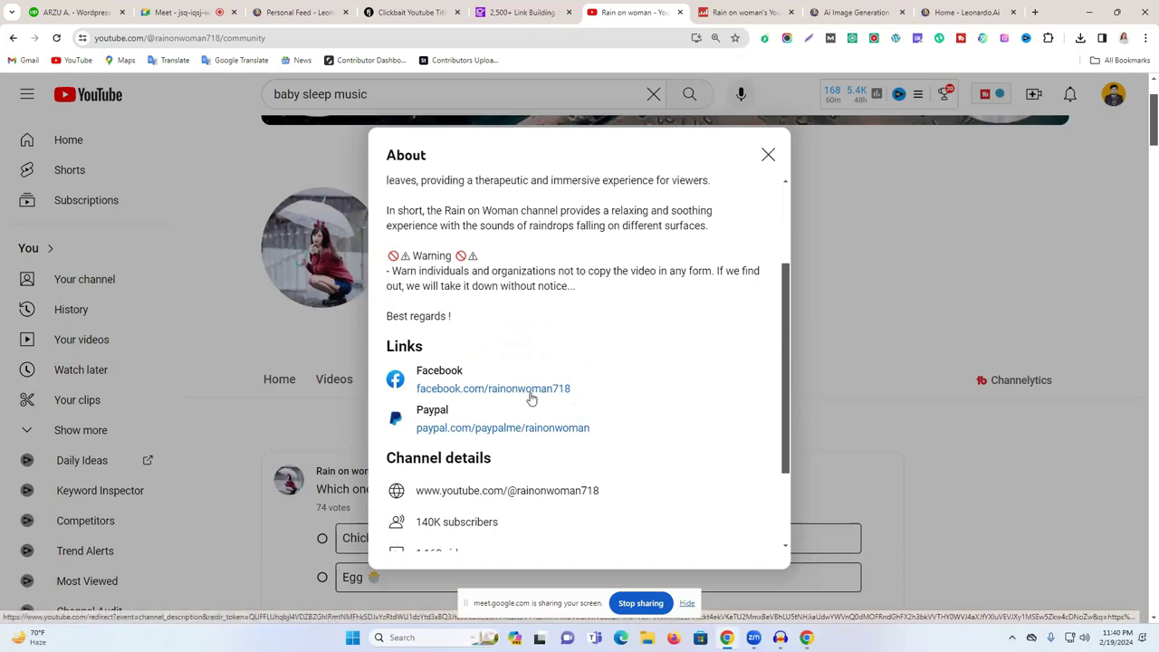
{"action": "left_click", "coordinate": [531, 390]}
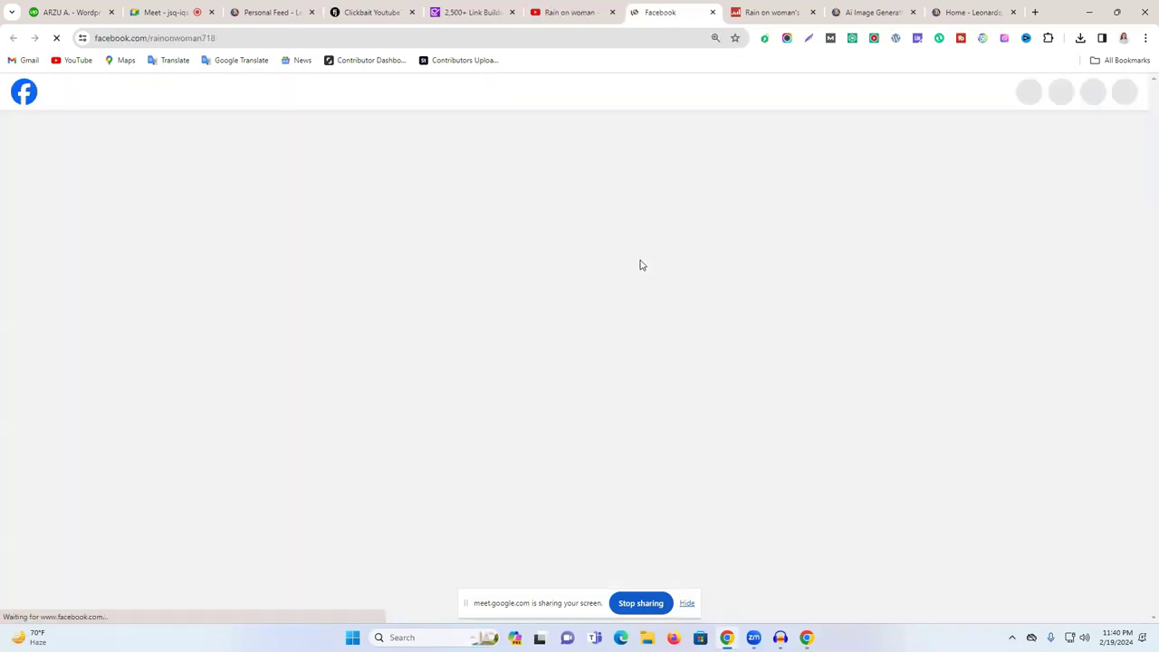
{"action": "scroll", "coordinate": [641, 272], "scroll_direction": "down", "scroll_amount": 3}
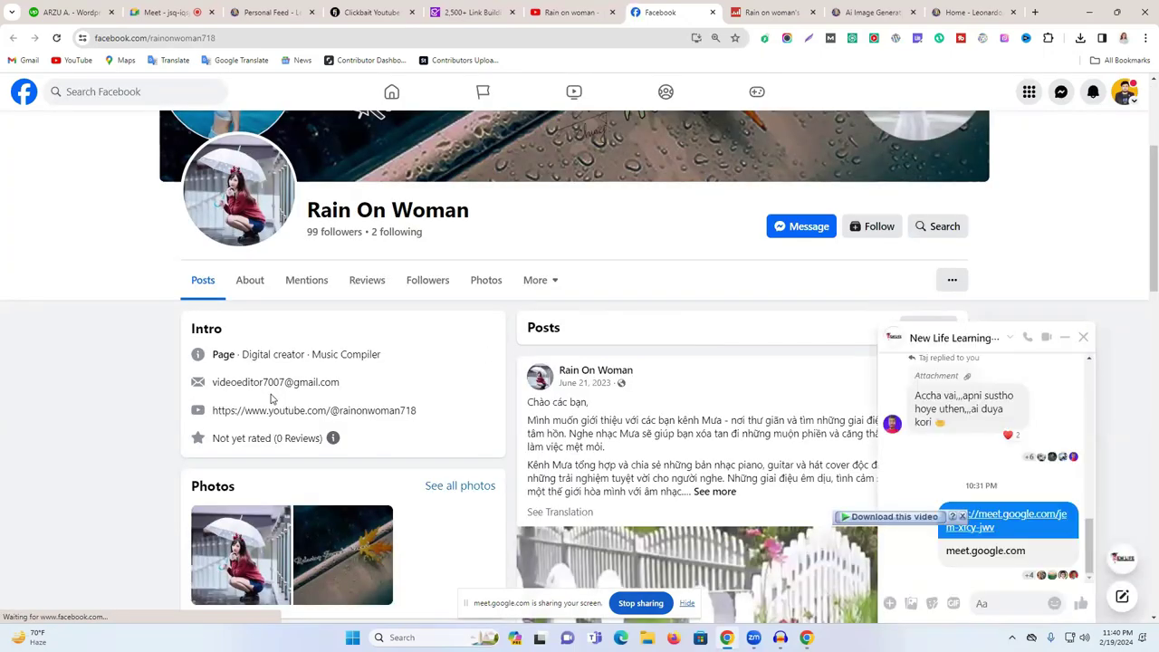
- Select the page's contact e-mail, close the Messenger chat popup, and scroll the Rain On Woman page
{"action": "left_click_drag", "start_coordinate": [269, 386], "coordinate": [221, 383]}
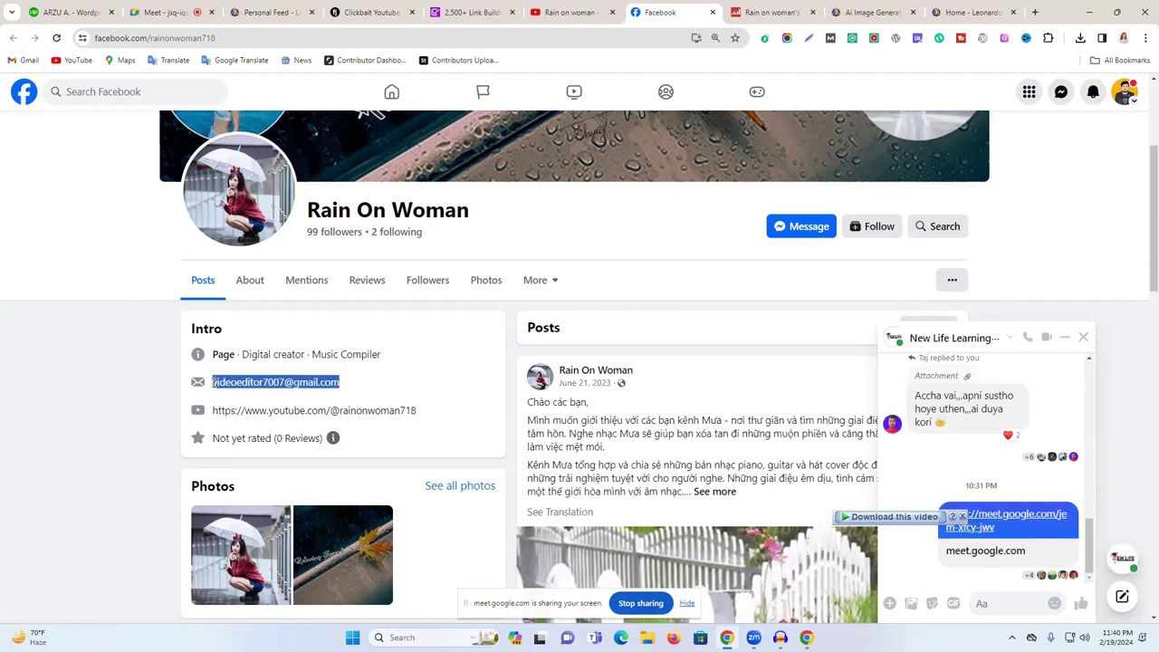
{"action": "left_click", "coordinate": [1080, 348]}
{"action": "scroll", "coordinate": [668, 396], "scroll_direction": "down", "scroll_amount": 2}
{"action": "scroll", "coordinate": [669, 396], "scroll_direction": "down", "scroll_amount": 8}
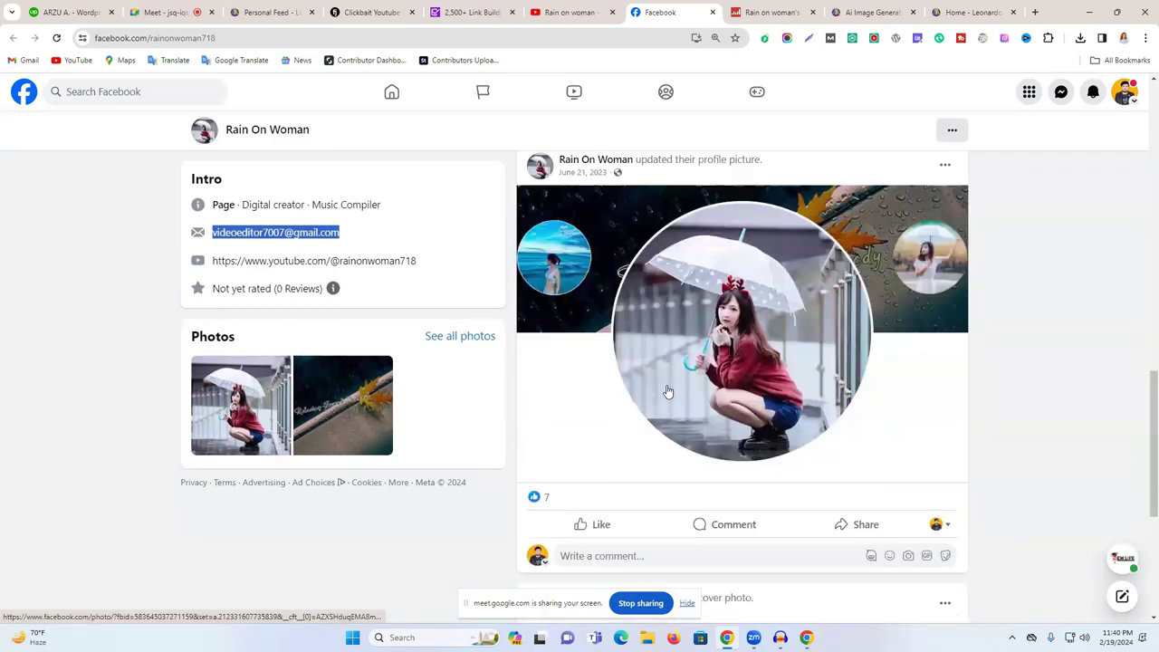
{"action": "scroll", "coordinate": [667, 378], "scroll_direction": "up", "scroll_amount": 8}
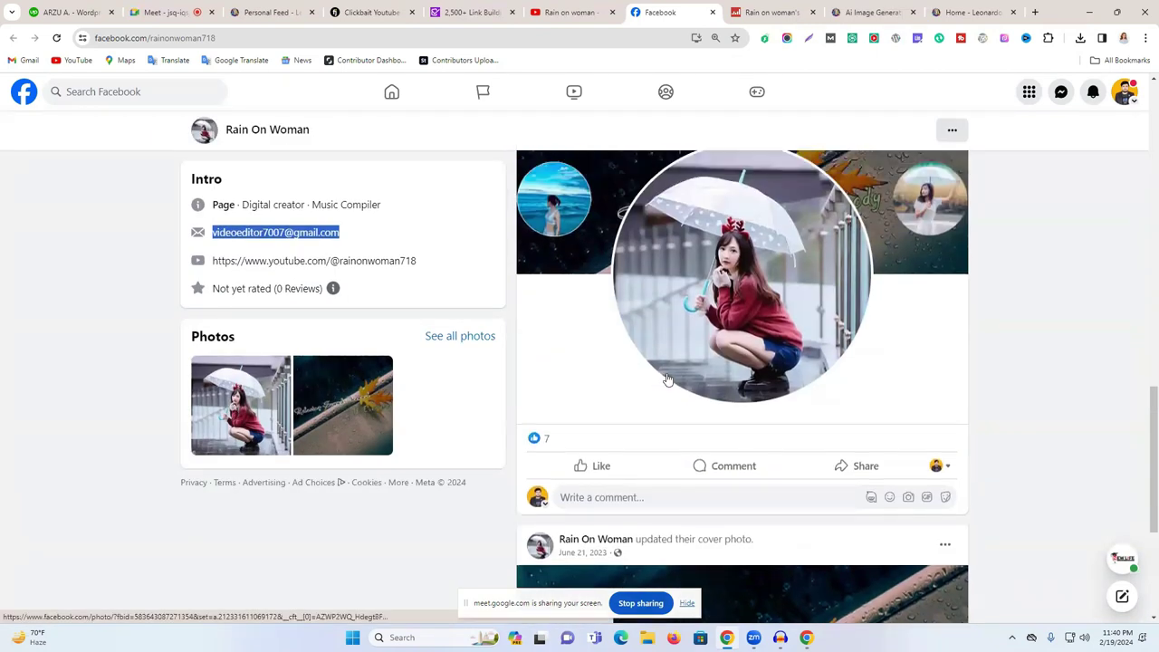
{"action": "scroll", "coordinate": [666, 379], "scroll_direction": "up", "scroll_amount": 5}
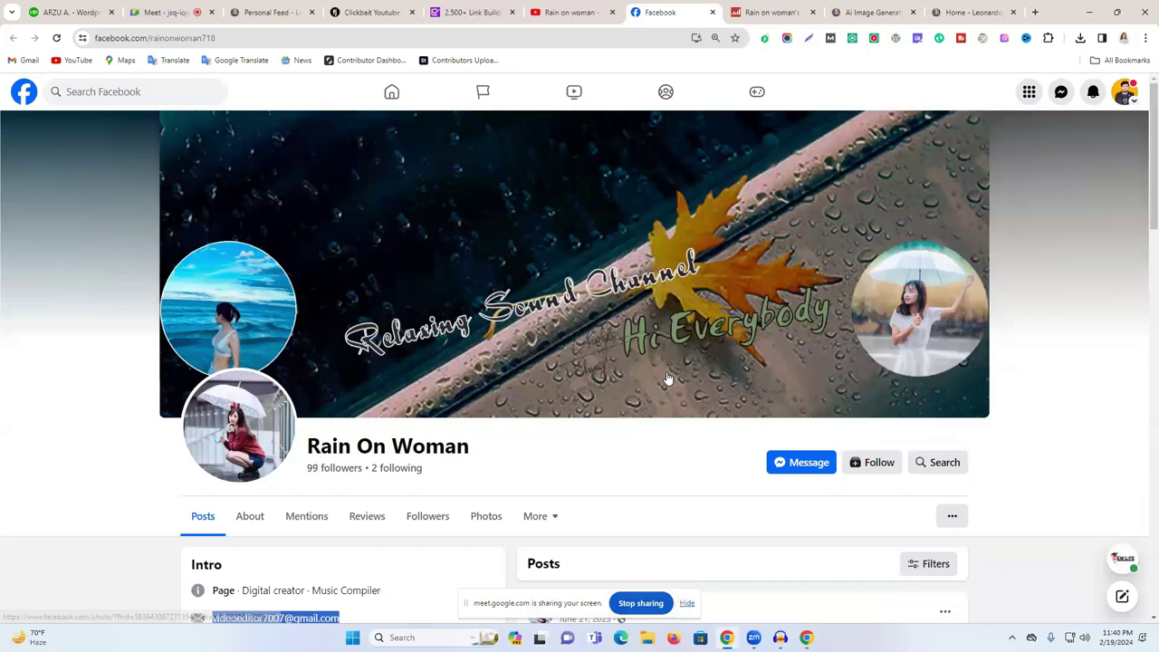
- Check Facebook notifications and Messenger chats, then close the Home - Leonardo tab
{"action": "left_click", "coordinate": [1098, 96]}
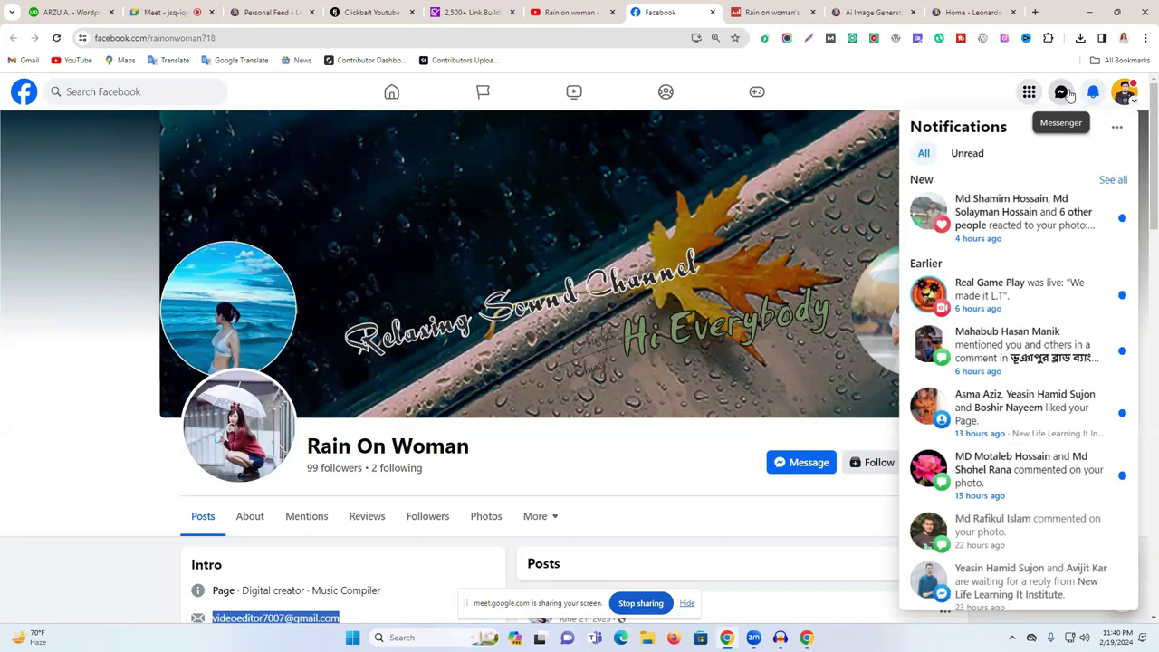
{"action": "left_click", "coordinate": [1067, 92]}
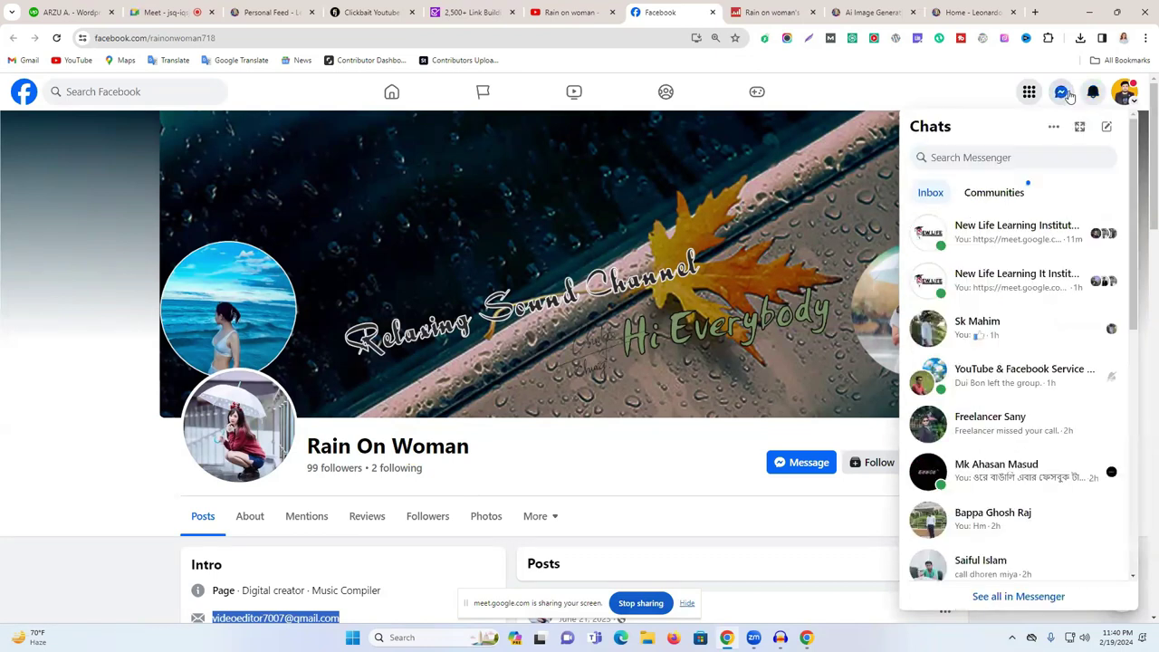
{"action": "left_click", "coordinate": [989, 12]}
{"action": "left_click", "coordinate": [1012, 12]}
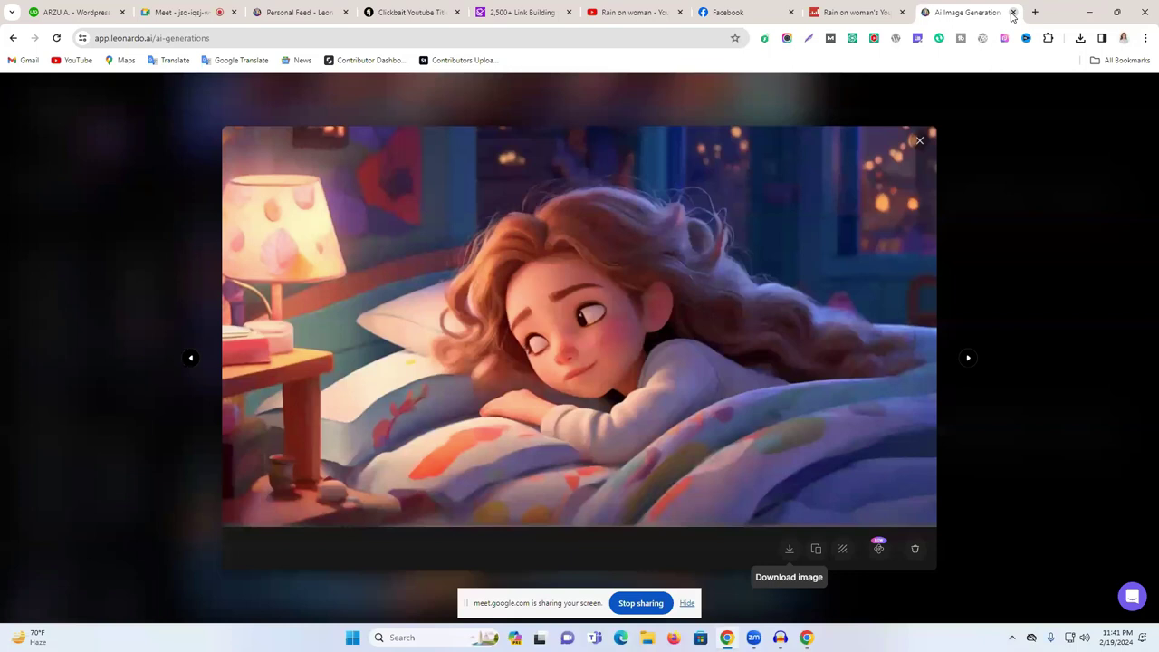
- Close the AI image, Social Blade and Facebook tabs and the channel's About dialog
{"action": "left_click", "coordinate": [1013, 12]}
{"action": "left_click", "coordinate": [1012, 13]}
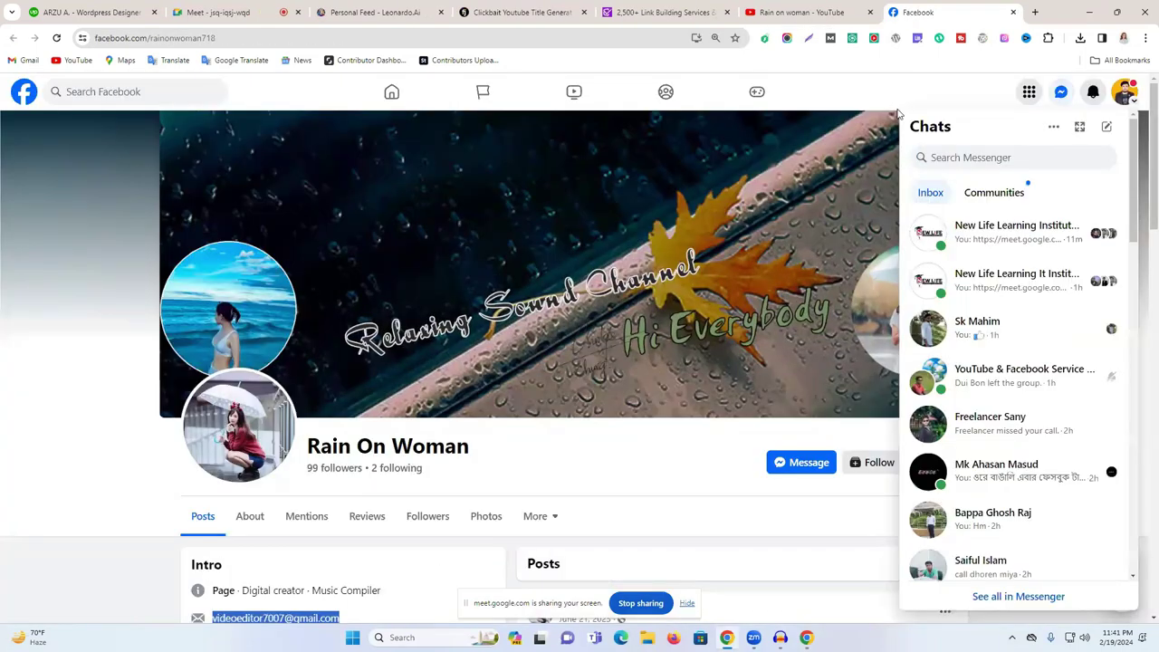
{"action": "left_click", "coordinate": [1012, 12]}
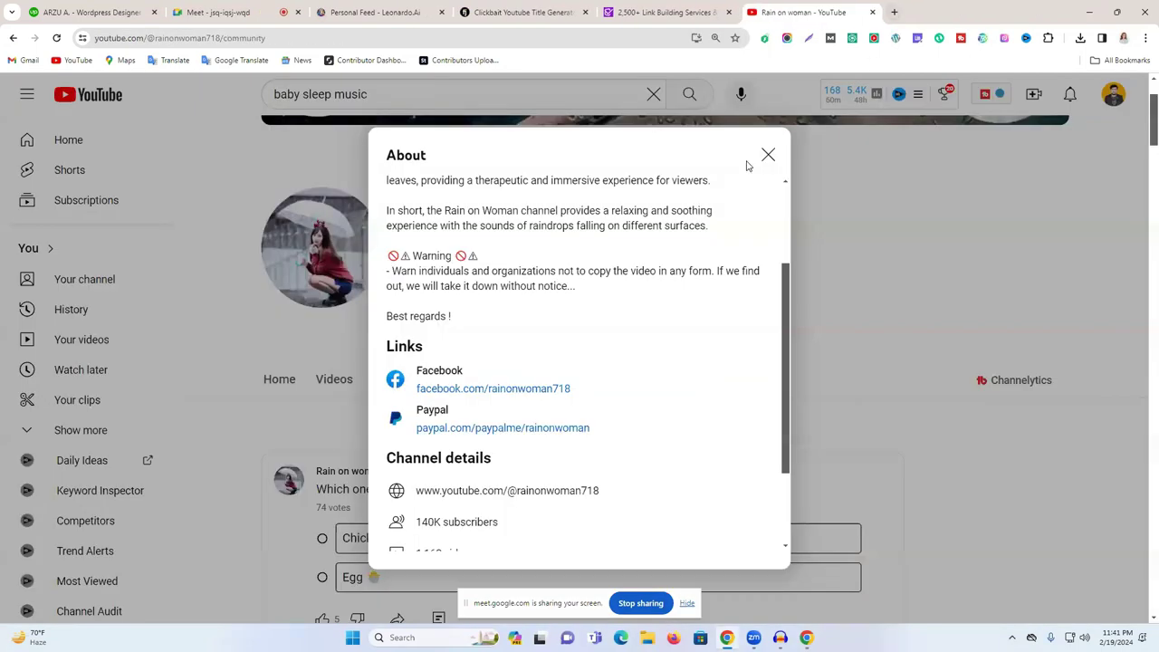
{"action": "left_click", "coordinate": [766, 153]}
{"action": "scroll", "coordinate": [838, 295], "scroll_direction": "up", "scroll_amount": 2}
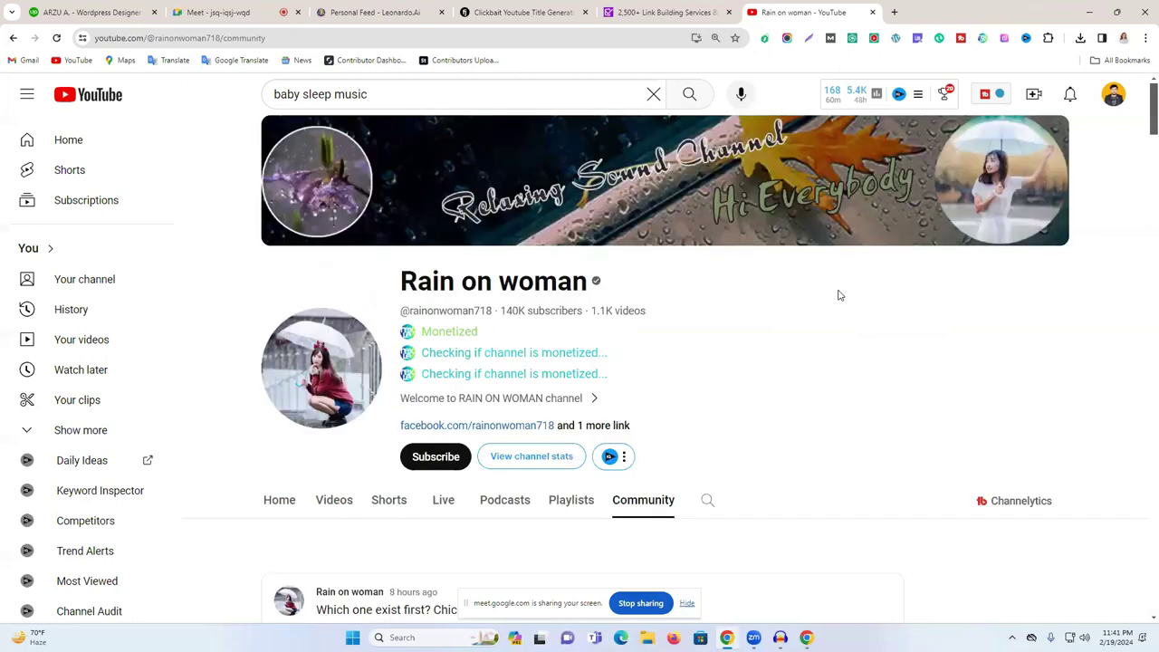
{"action": "scroll", "coordinate": [836, 297], "scroll_direction": "down", "scroll_amount": 4}
{"action": "scroll", "coordinate": [842, 435], "scroll_direction": "up", "scroll_amount": 4}
{"action": "scroll", "coordinate": [854, 497], "scroll_direction": "up", "scroll_amount": 1}
- Select the 'baby sleep music' search query, then switch the account to AM-wee Aliminals
{"action": "left_click", "coordinate": [430, 95]}
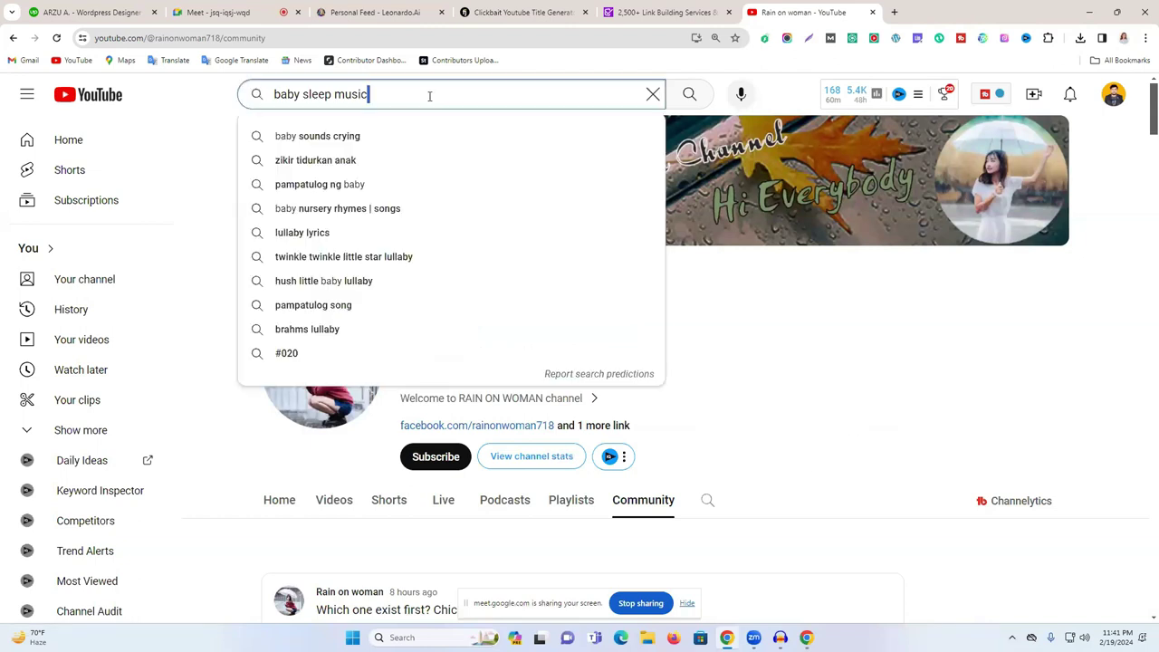
{"action": "key", "text": "ctrl+a"}
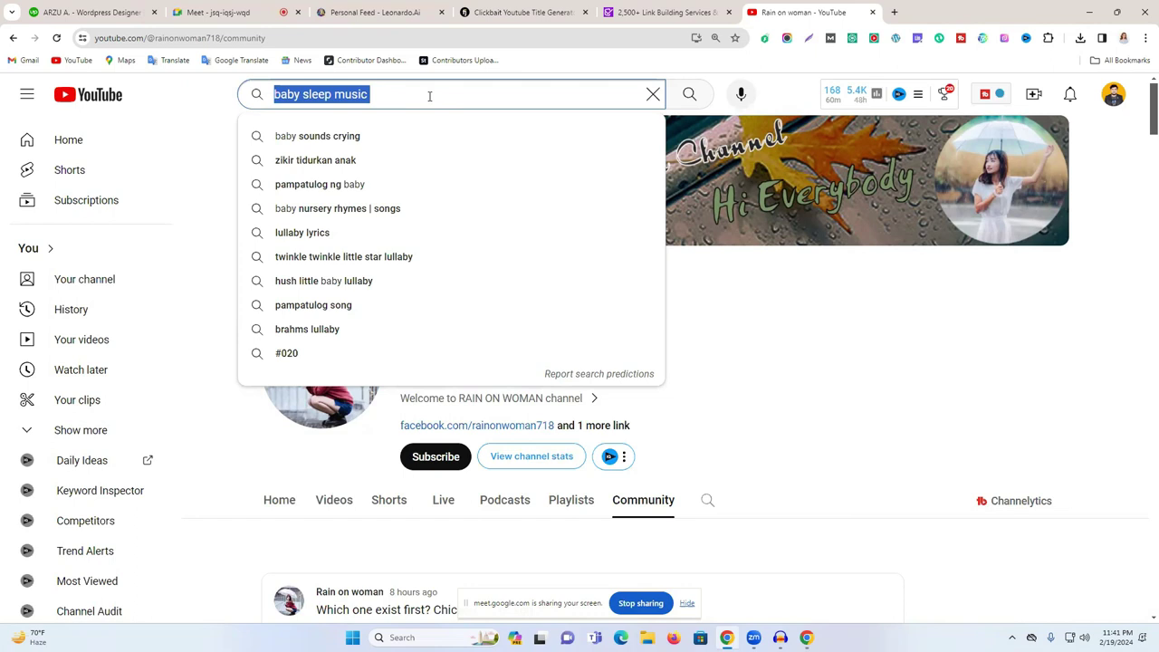
{"action": "left_click", "coordinate": [1113, 94]}
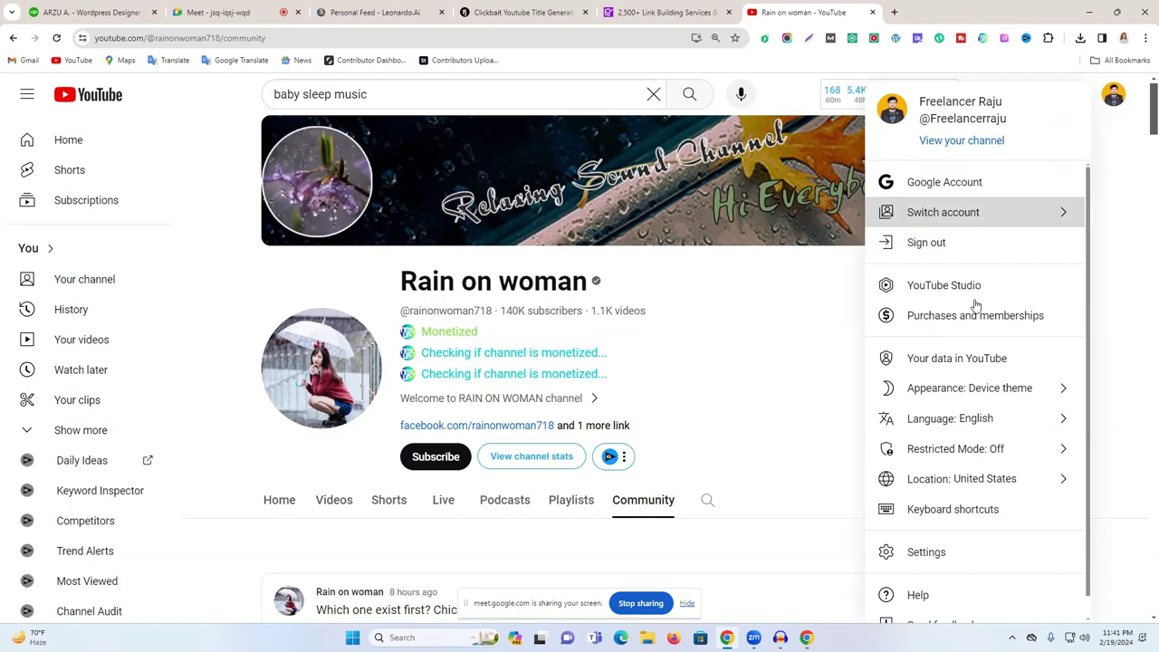
{"action": "scroll", "coordinate": [976, 308], "scroll_direction": "down", "scroll_amount": 9}
{"action": "scroll", "coordinate": [978, 367], "scroll_direction": "down", "scroll_amount": 12}
{"action": "scroll", "coordinate": [978, 367], "scroll_direction": "down", "scroll_amount": 10}
{"action": "left_click", "coordinate": [976, 337]}
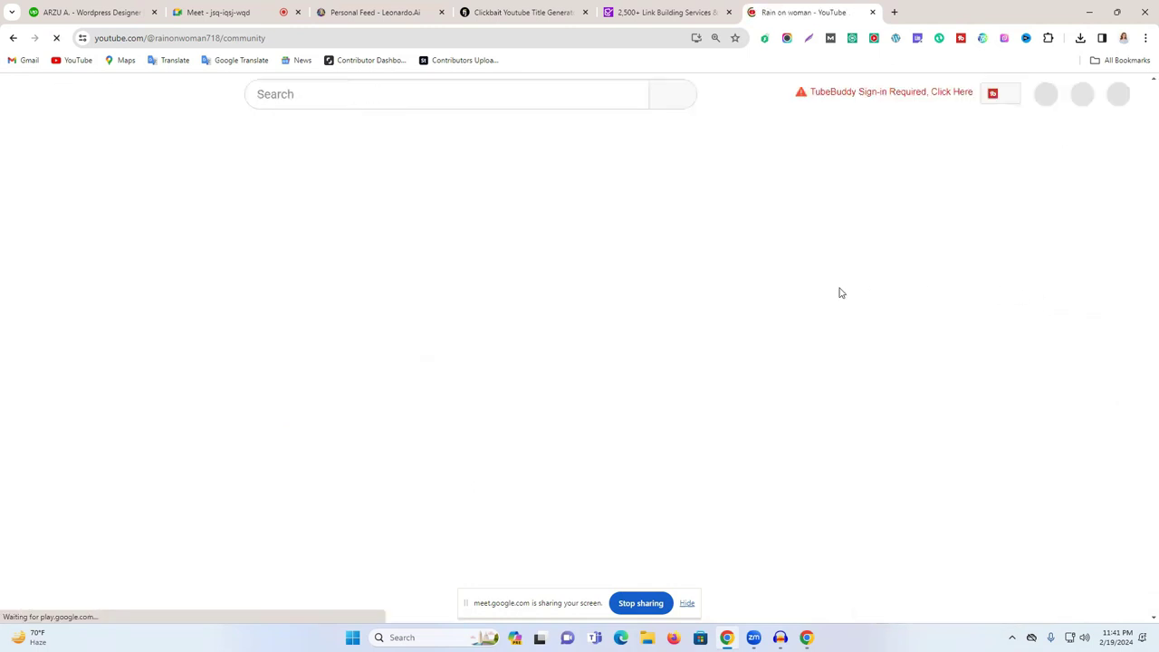
- Open the AM-wee Aliminals channel page and its Studio customization, closing the old channel tab
{"action": "left_click", "coordinate": [1112, 97]}
{"action": "left_click", "coordinate": [939, 140]}
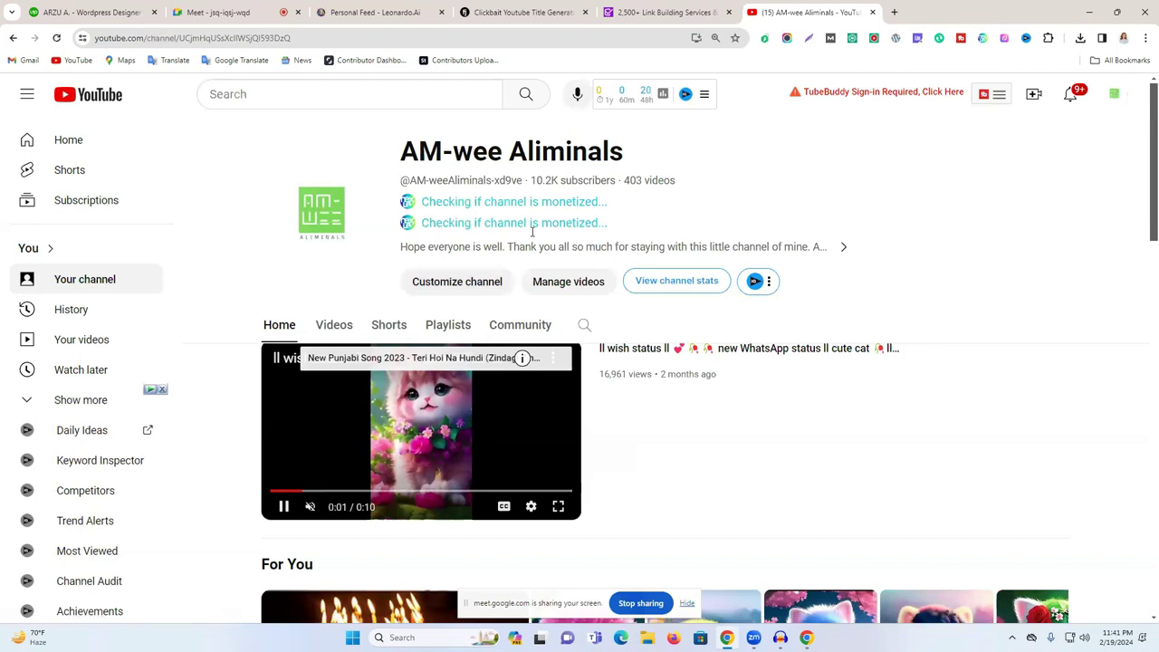
{"action": "left_click", "coordinate": [457, 281]}
{"action": "left_click", "coordinate": [872, 13]}
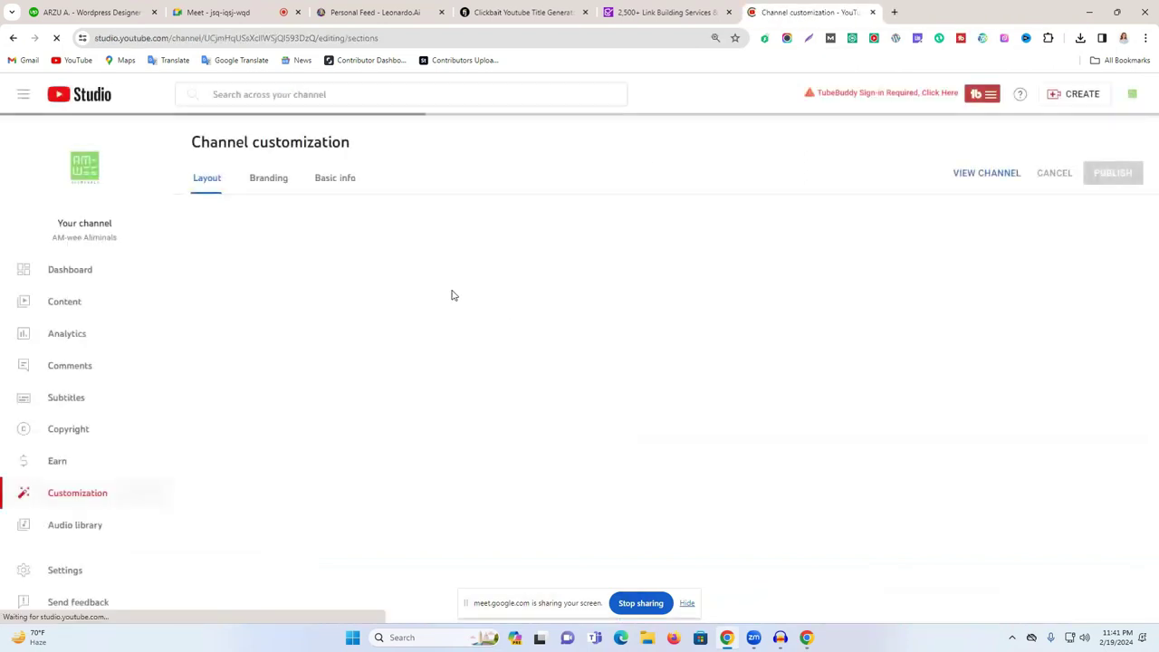
- Go from Analytics to Content and list the channel's Shorts with their views and dates
{"action": "left_click", "coordinate": [118, 324]}
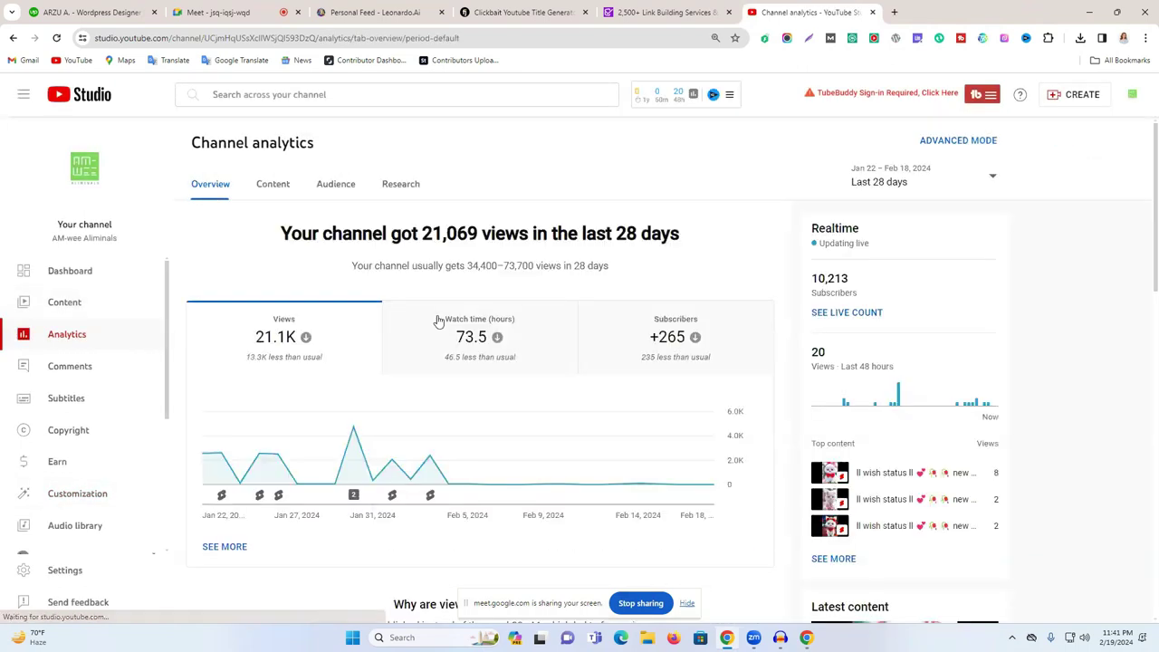
{"action": "mouse_move", "coordinate": [624, 358]}
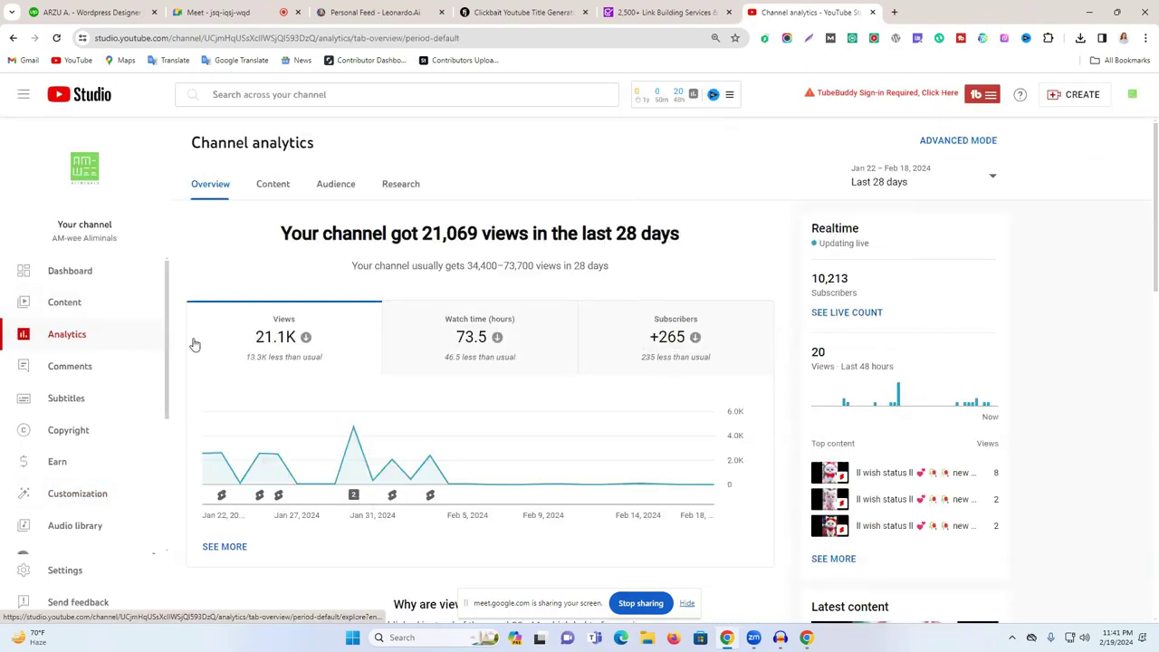
{"action": "left_click", "coordinate": [100, 313]}
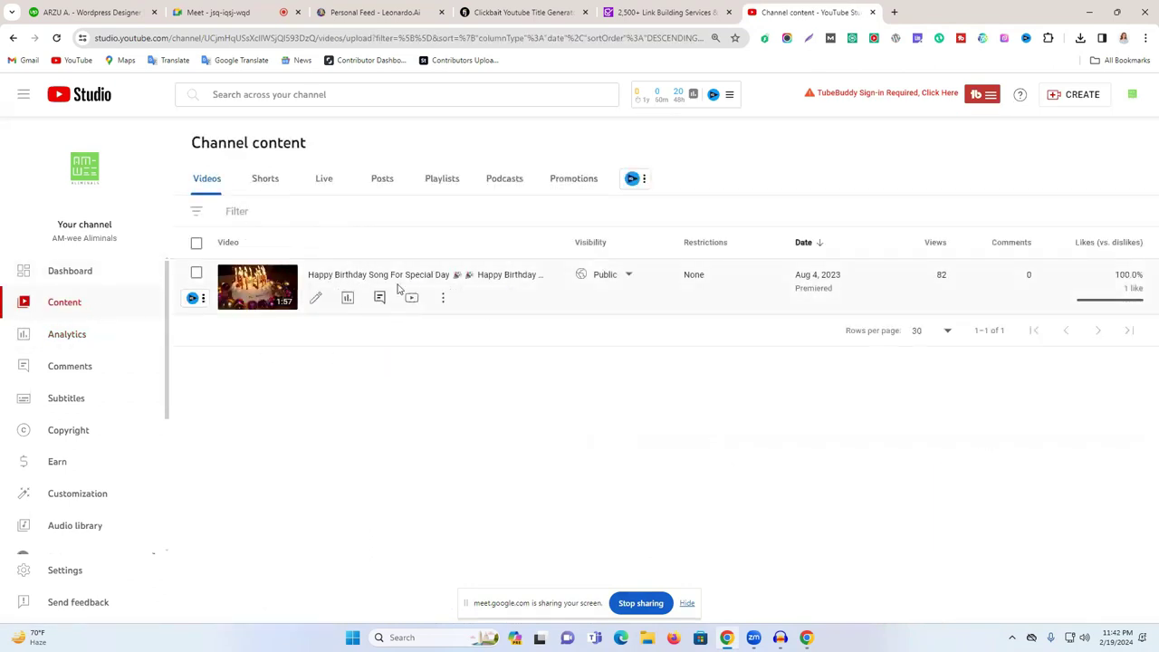
{"action": "left_click", "coordinate": [265, 181]}
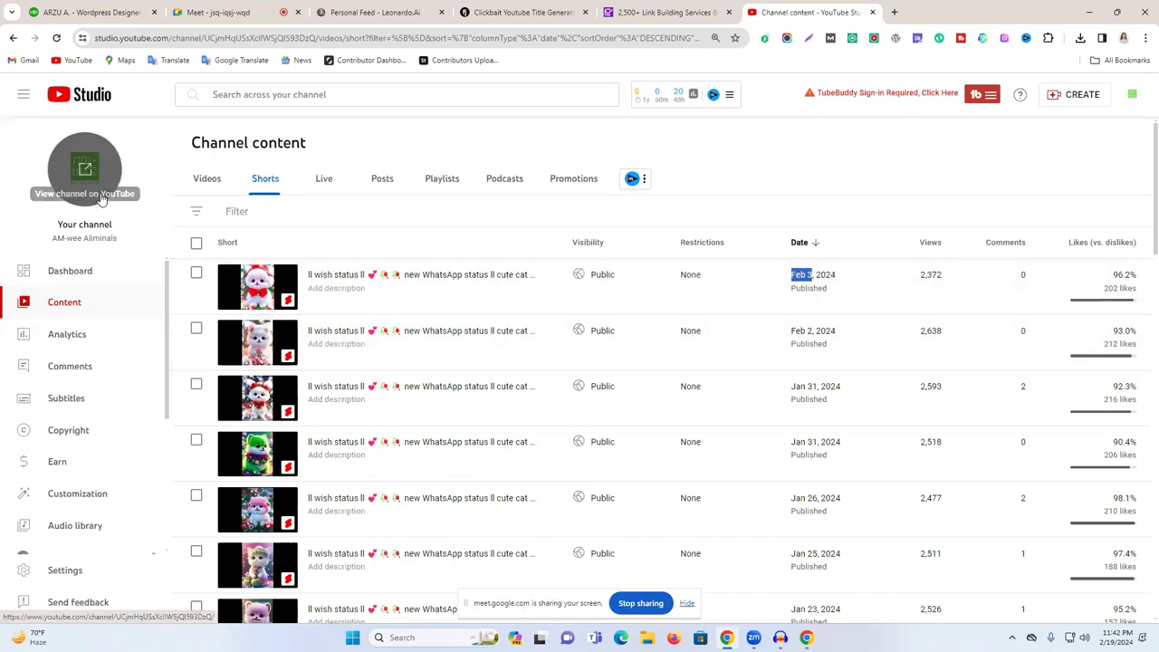
- Open channel Analytics and set the reporting date range to Lifetime
{"action": "left_click", "coordinate": [97, 342]}
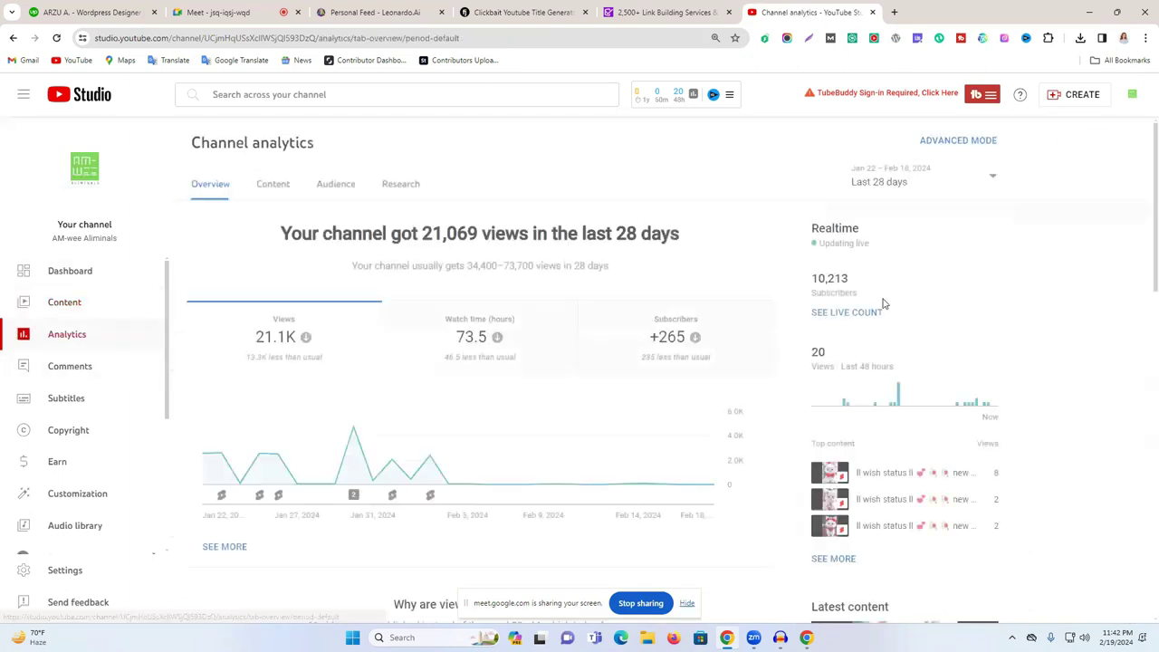
{"action": "left_click_drag", "start_coordinate": [821, 280], "coordinate": [873, 279]}
{"action": "left_click", "coordinate": [875, 279]}
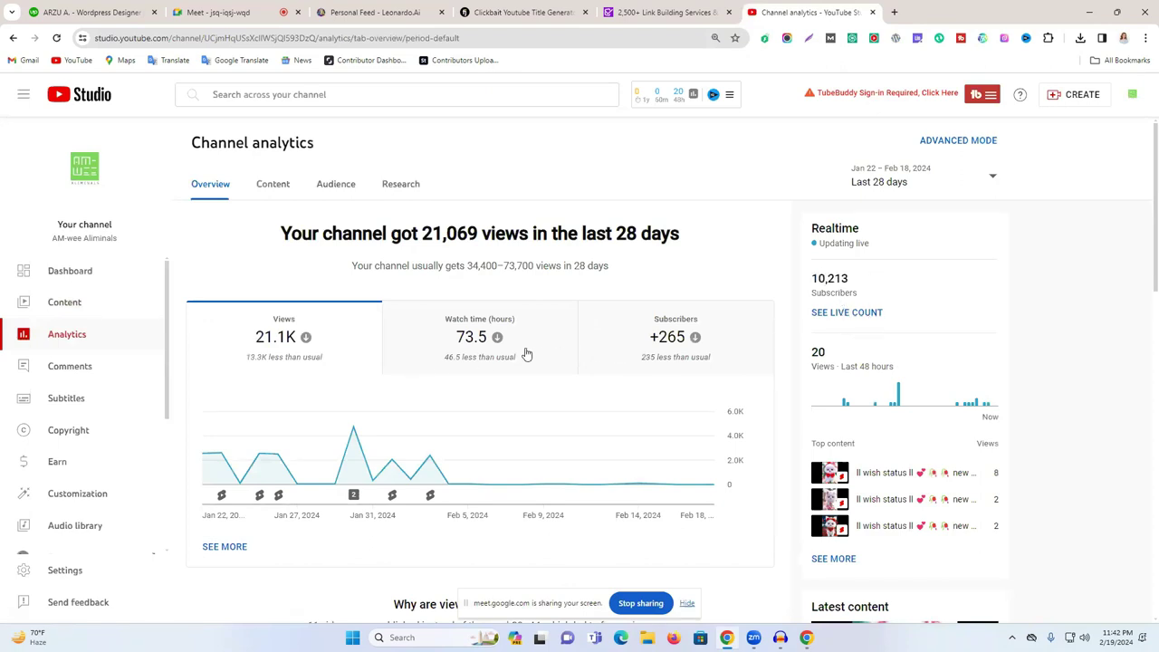
{"action": "left_click", "coordinate": [896, 184]}
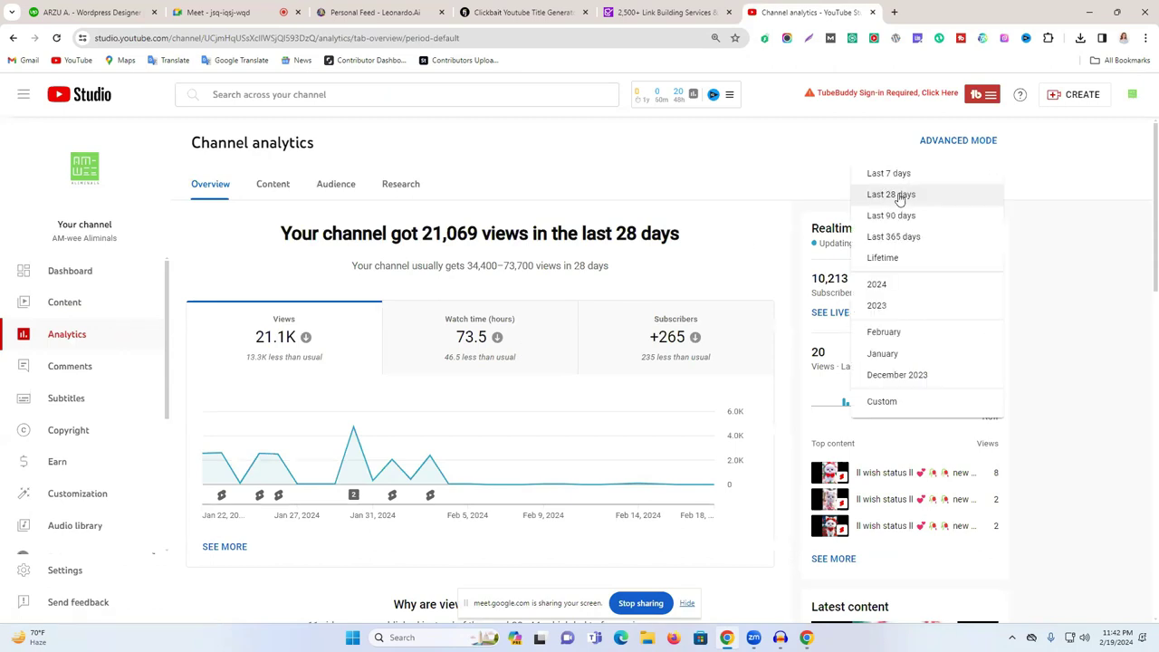
{"action": "left_click", "coordinate": [913, 257]}
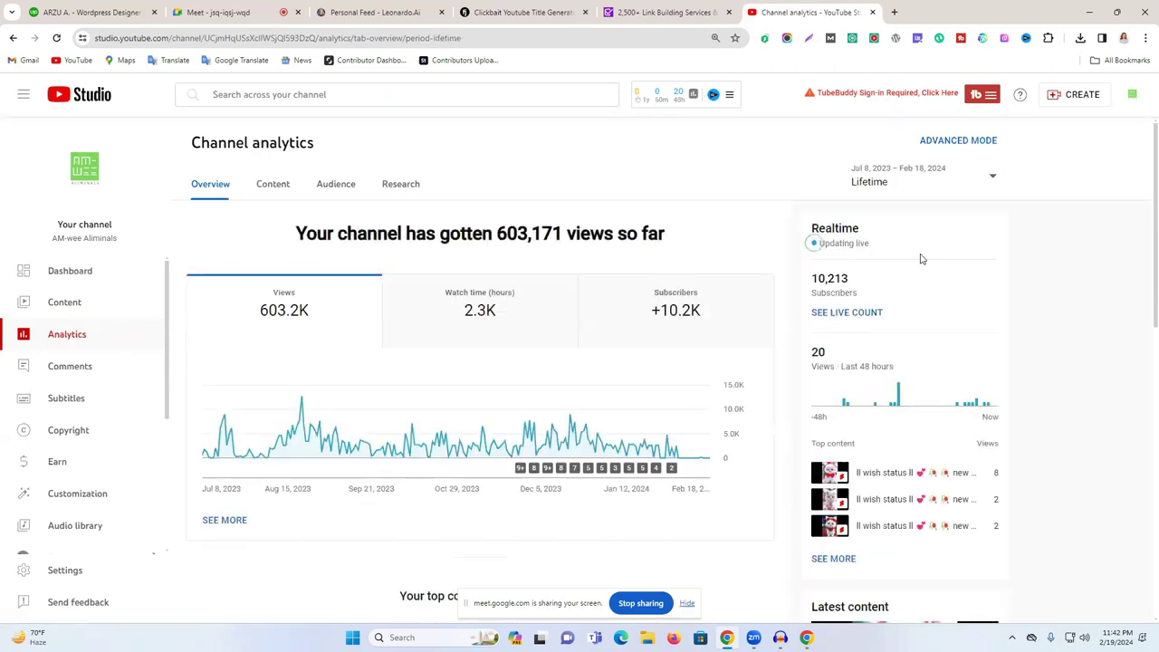
- Chart subscribers (+10.2K), watch time (2.3K hours) and views (603,171) over the lifetime
{"action": "left_click", "coordinate": [672, 319]}
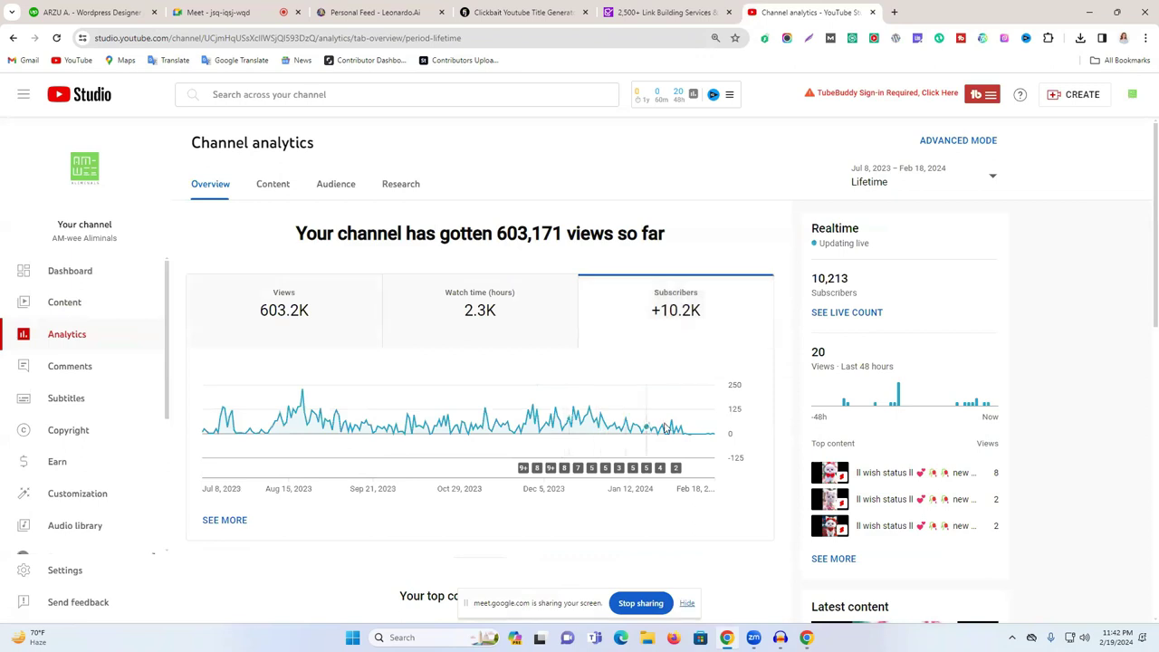
{"action": "double_click", "coordinate": [293, 331]}
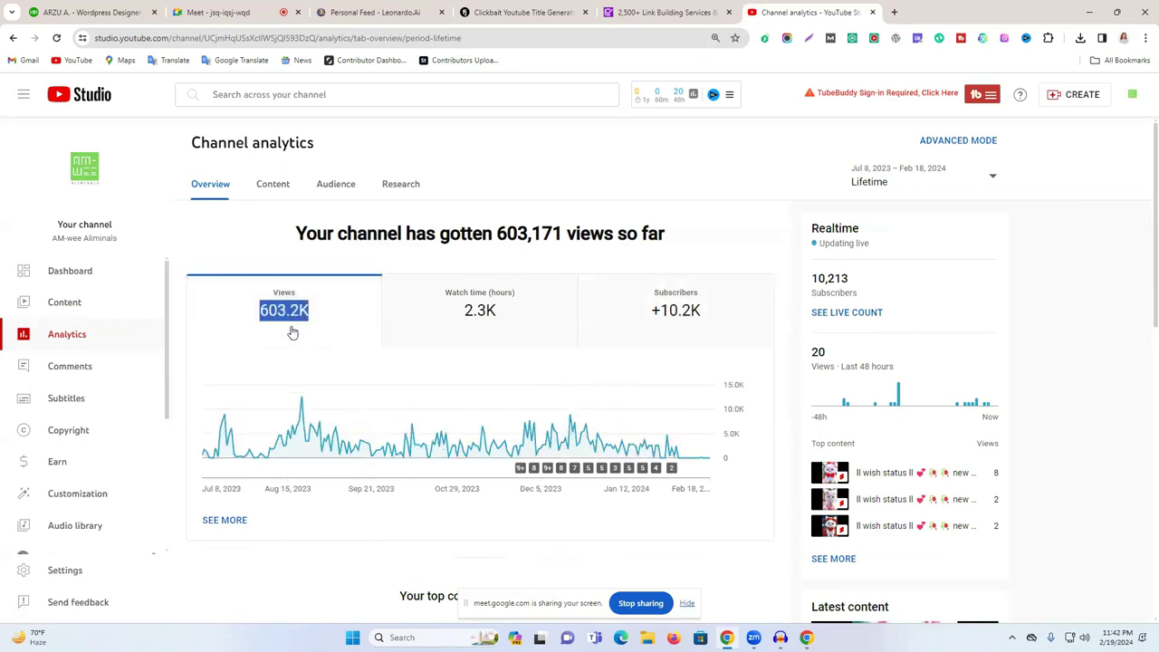
{"action": "left_click", "coordinate": [309, 333]}
{"action": "left_click", "coordinate": [551, 326]}
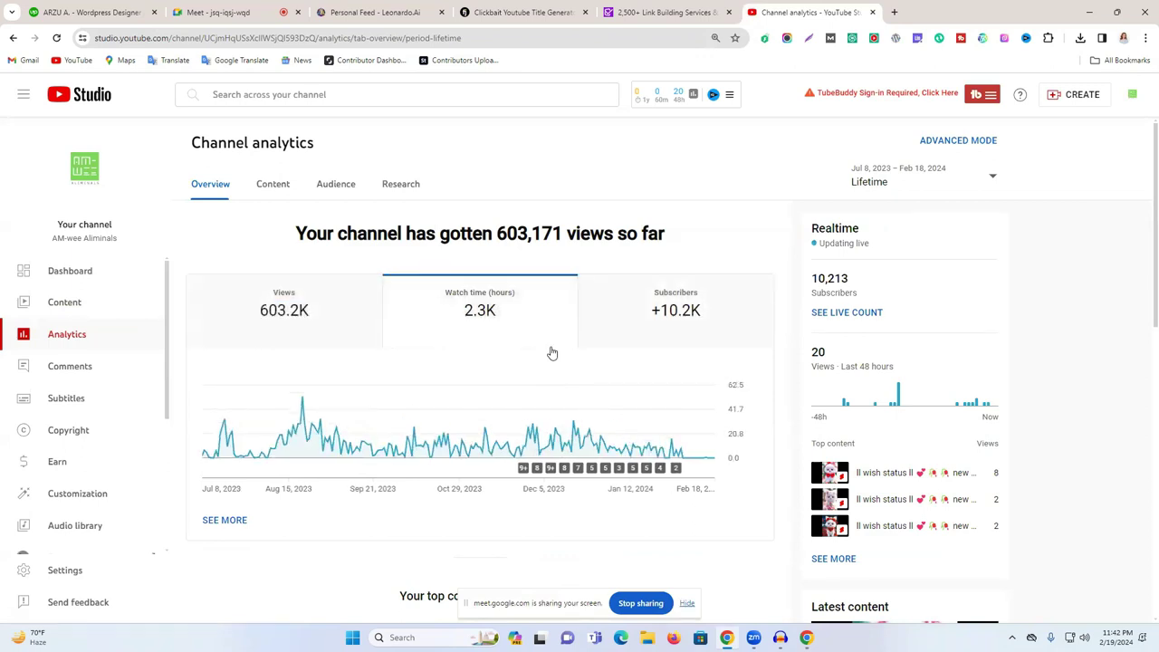
{"action": "left_click", "coordinate": [660, 332]}
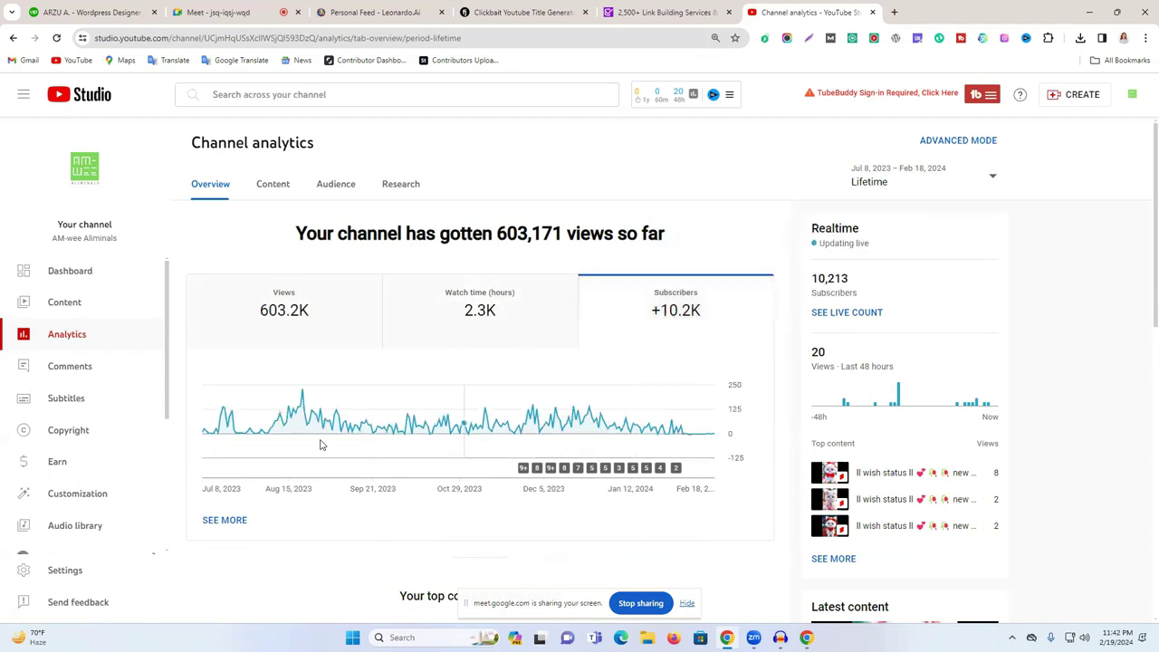
{"action": "mouse_move", "coordinate": [304, 395]}
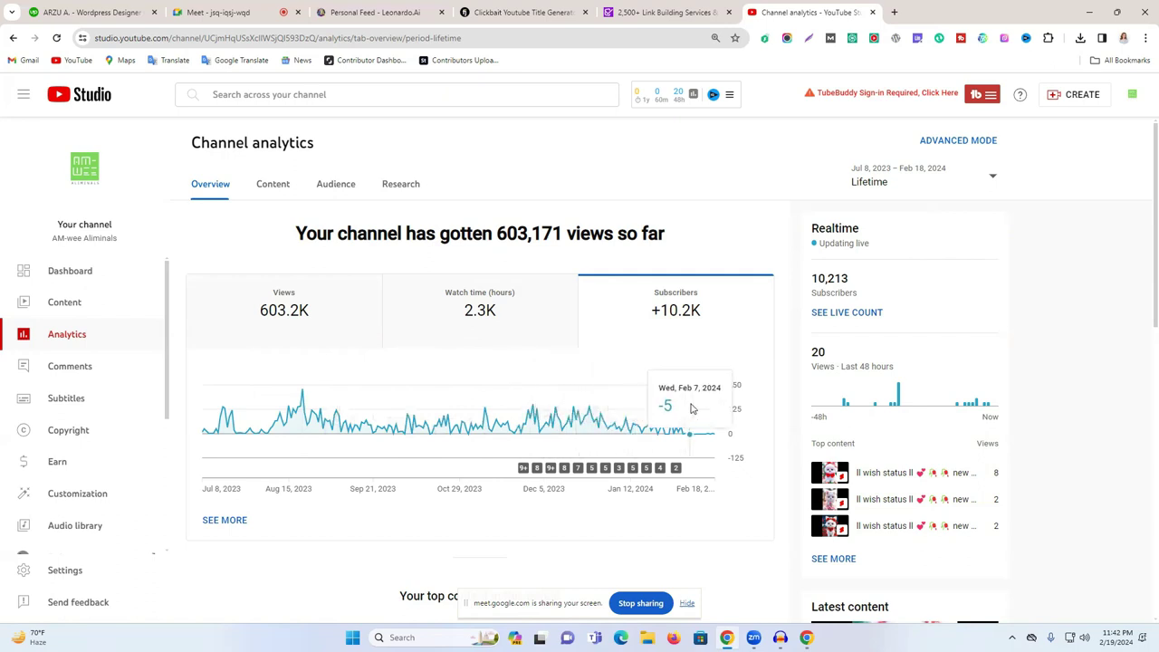
{"action": "left_click", "coordinate": [480, 312]}
{"action": "left_click", "coordinate": [310, 305]}
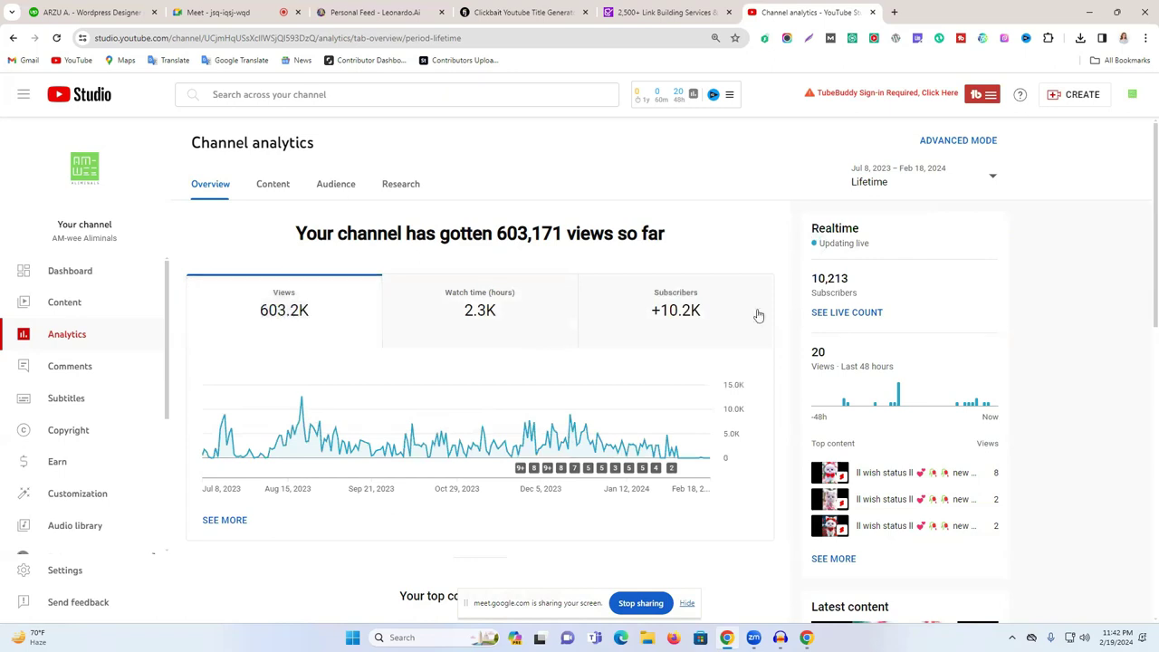
{"action": "scroll", "coordinate": [621, 422], "scroll_direction": "down", "scroll_amount": 5}
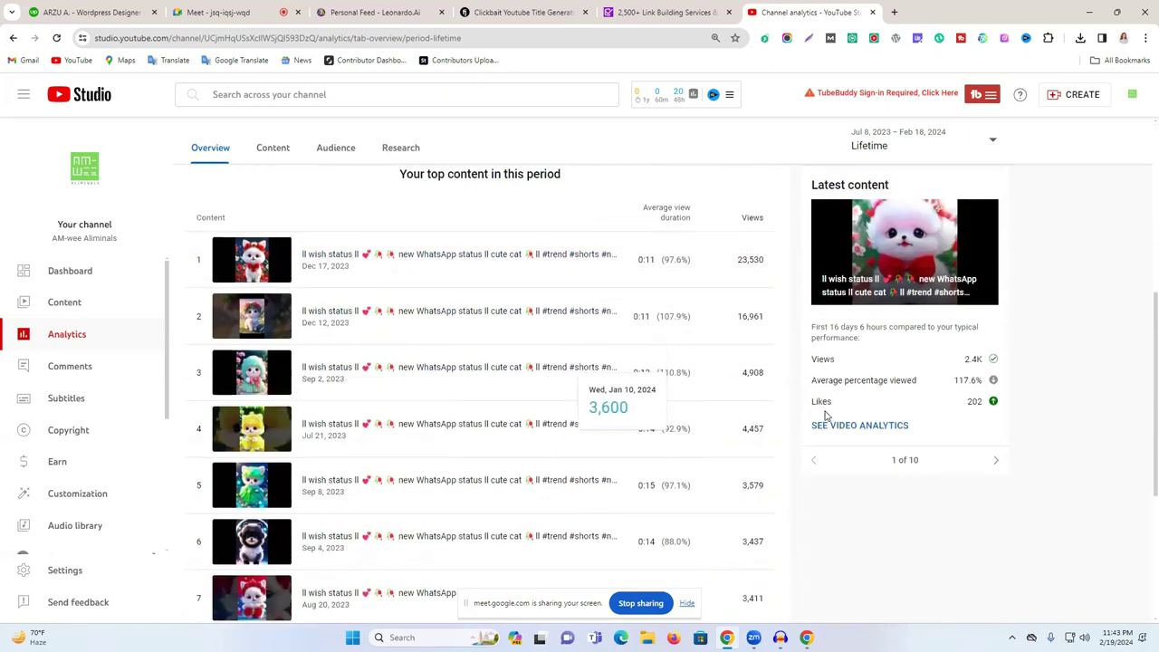
{"action": "scroll", "coordinate": [825, 415], "scroll_direction": "up", "scroll_amount": 5}
- In the Content analytics, chart Shorts shown in feed (1.7M), likes (48.9K) and views
{"action": "left_click", "coordinate": [272, 183]}
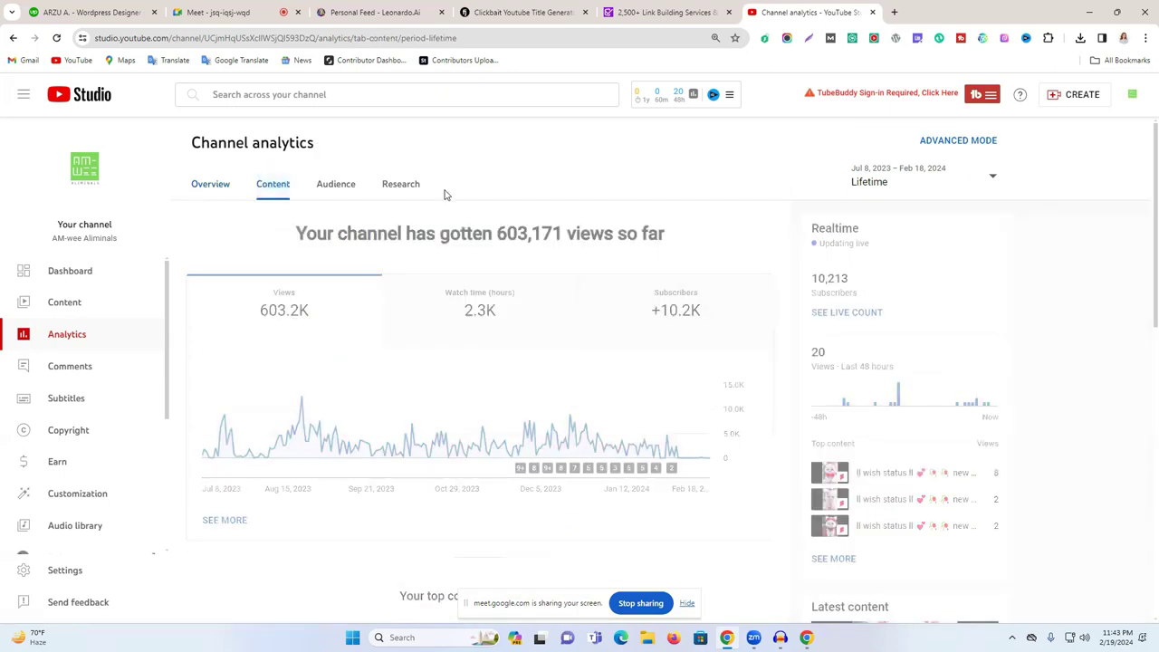
{"action": "left_click", "coordinate": [510, 279]}
{"action": "left_click", "coordinate": [611, 287]}
{"action": "left_click", "coordinate": [541, 297]}
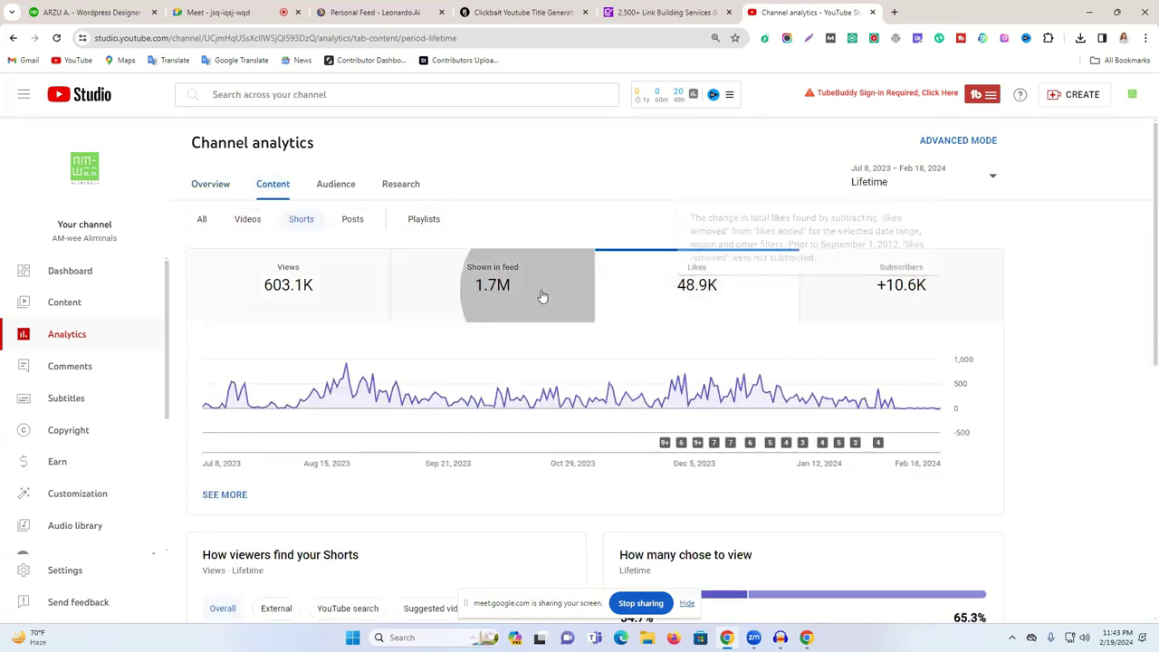
{"action": "left_click", "coordinate": [349, 279]}
{"action": "left_click", "coordinate": [690, 287]}
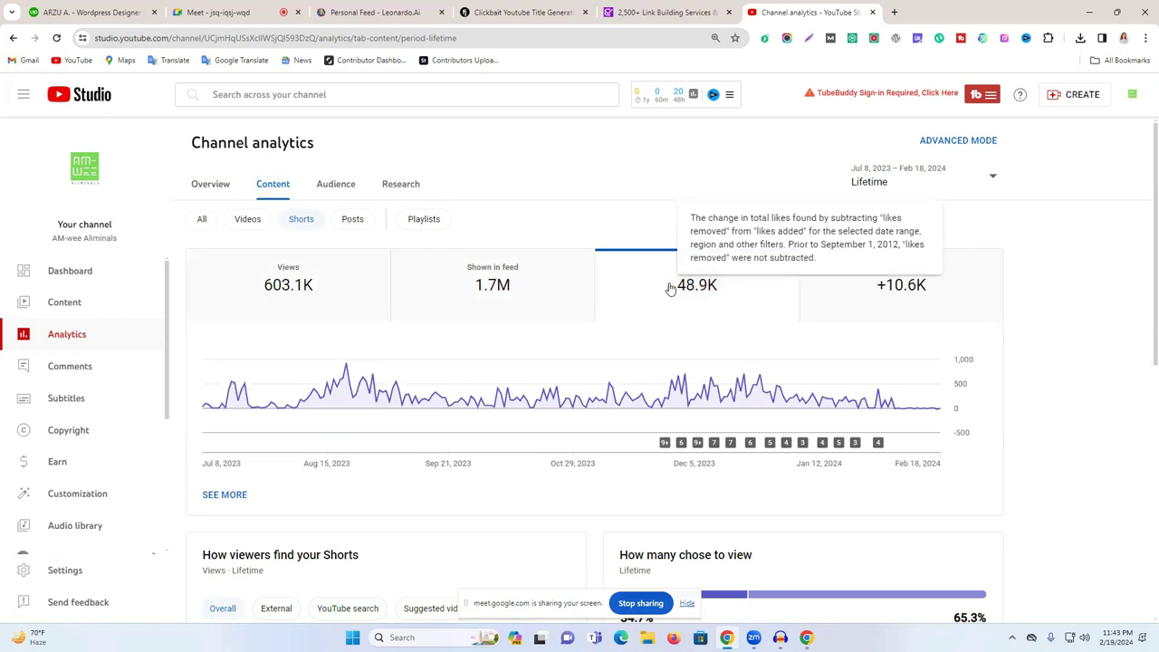
{"action": "left_click", "coordinate": [284, 312]}
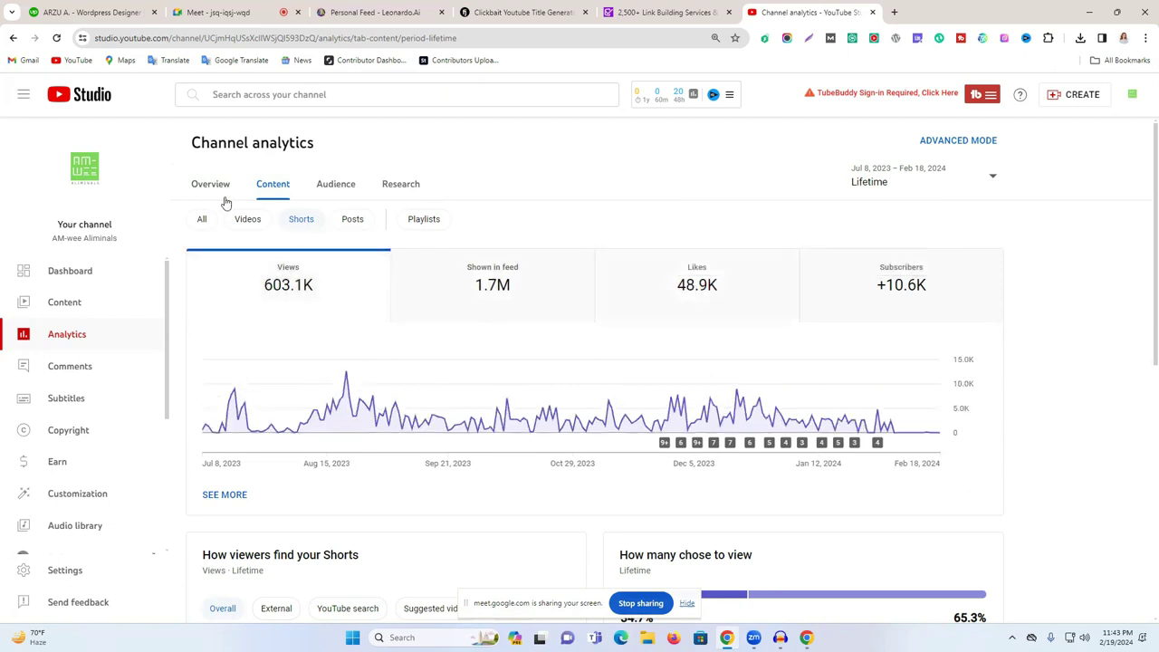
- Highlight the 34.7% viewed versus 65.3% swiped-away figures, then switch to Audience analytics
{"action": "scroll", "coordinate": [792, 404], "scroll_direction": "down", "scroll_amount": 3}
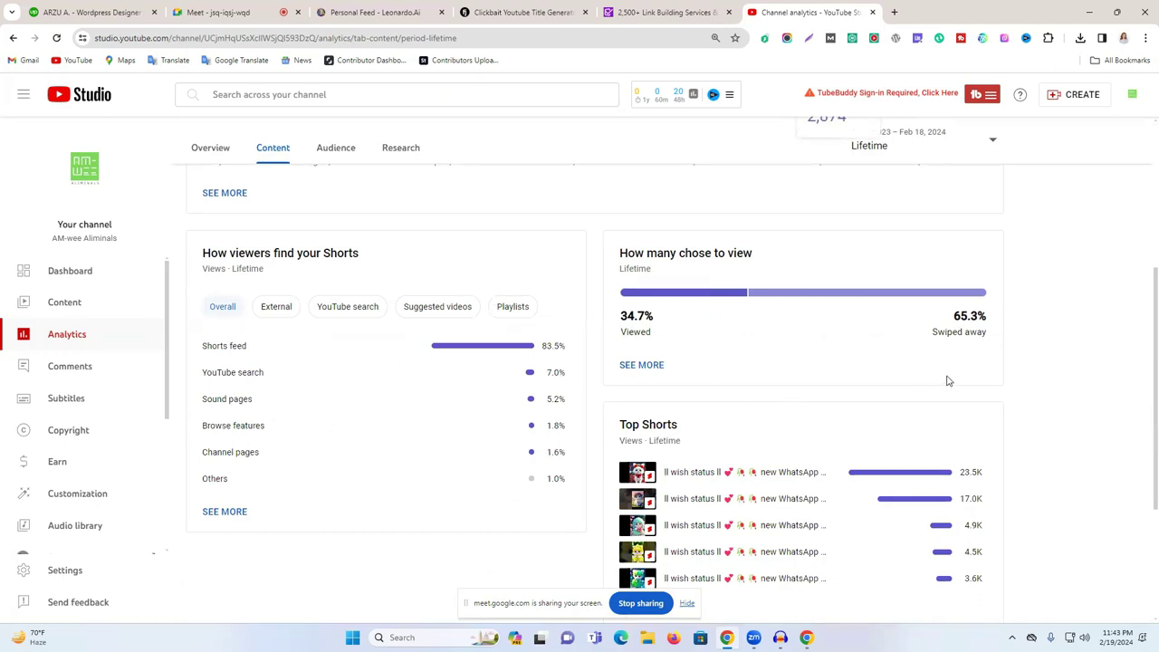
{"action": "triple_click", "coordinate": [976, 328]}
{"action": "scroll", "coordinate": [1019, 326], "scroll_direction": "up", "scroll_amount": 3}
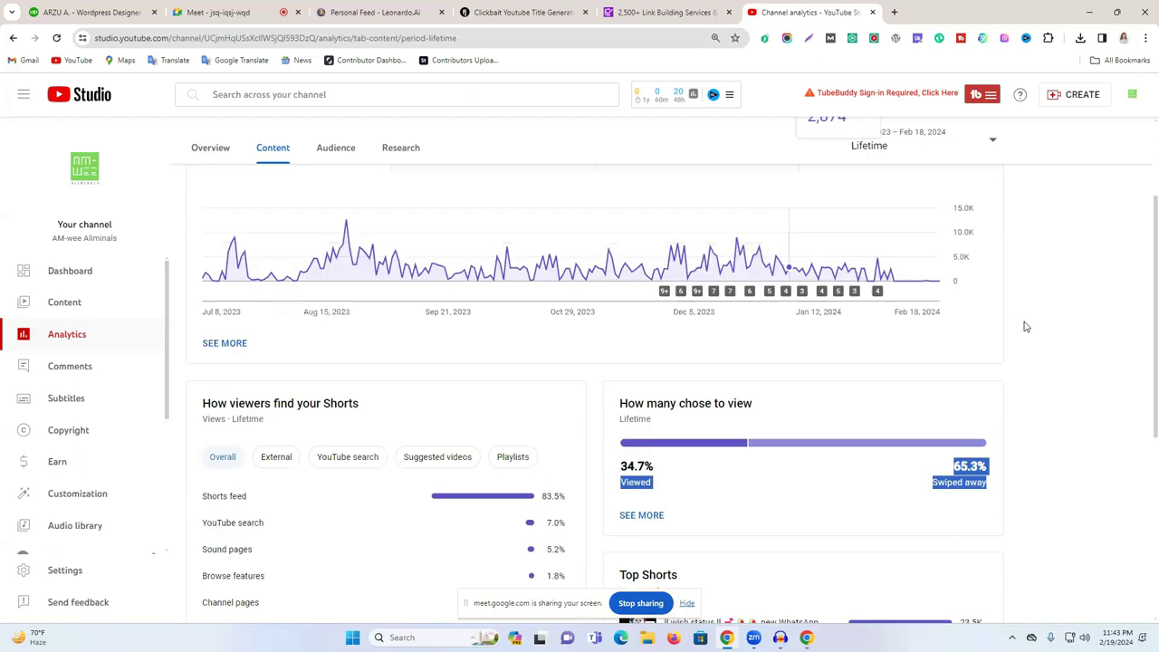
{"action": "left_click", "coordinate": [336, 184]}
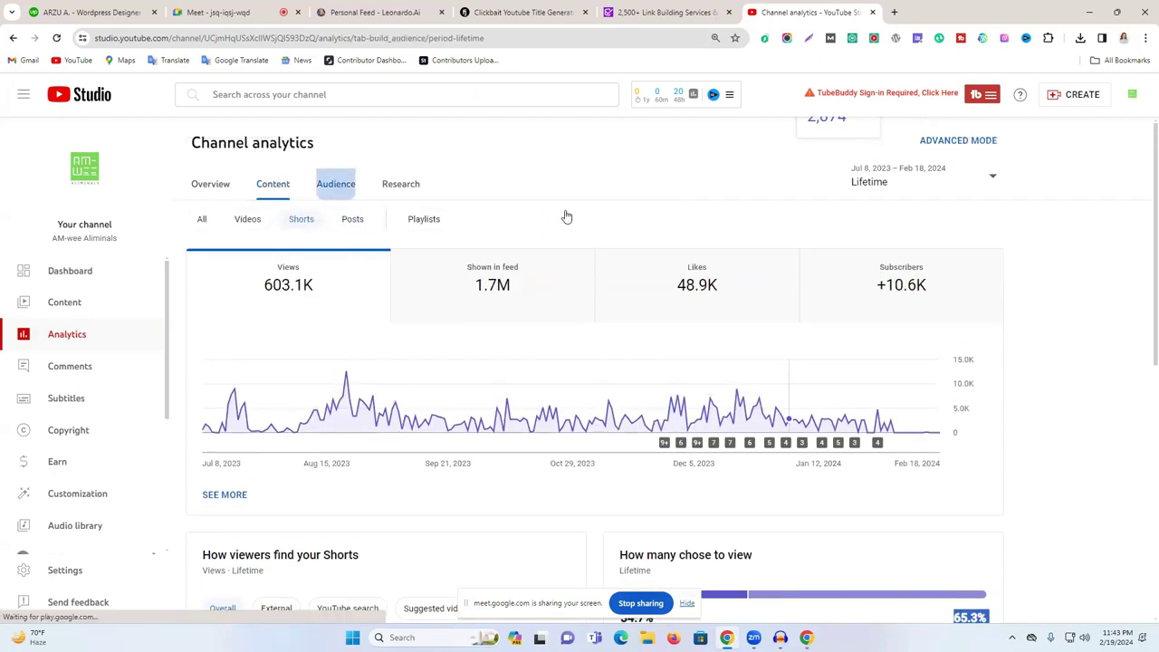
- Expand Top geographies into the full Geography report, led by Bangladesh 56.7% and India 34.7%
{"action": "scroll", "coordinate": [901, 341], "scroll_direction": "down", "scroll_amount": 3}
{"action": "scroll", "coordinate": [1048, 387], "scroll_direction": "down", "scroll_amount": 5}
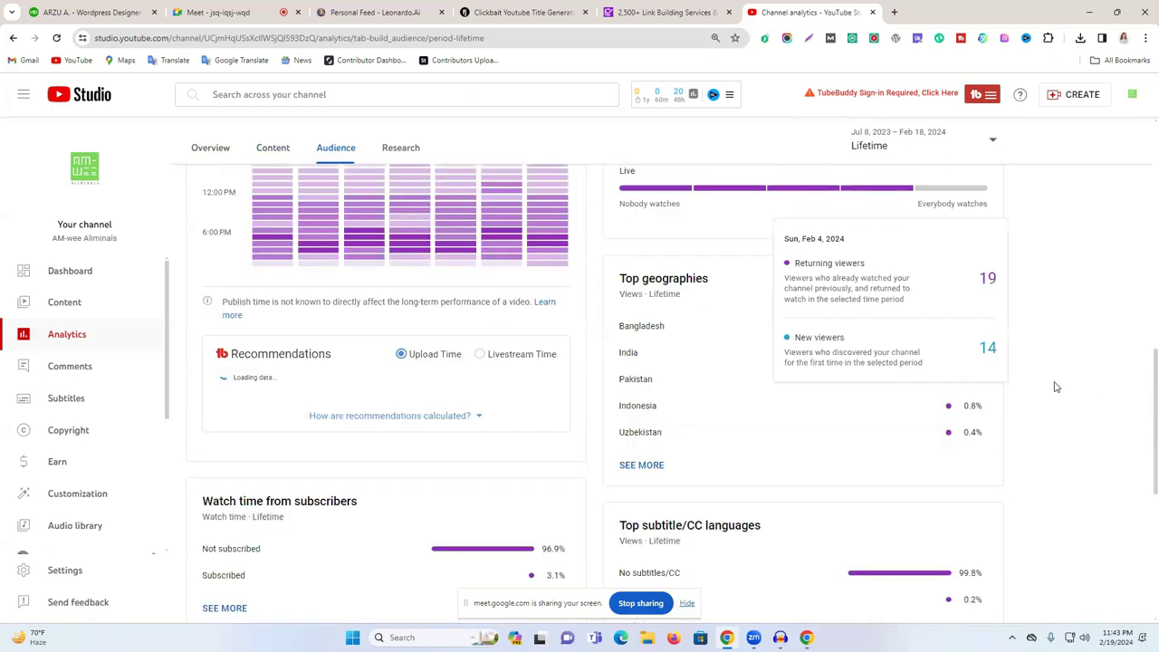
{"action": "scroll", "coordinate": [822, 387], "scroll_direction": "down", "scroll_amount": 1}
{"action": "scroll", "coordinate": [1001, 338], "scroll_direction": "up", "scroll_amount": 2}
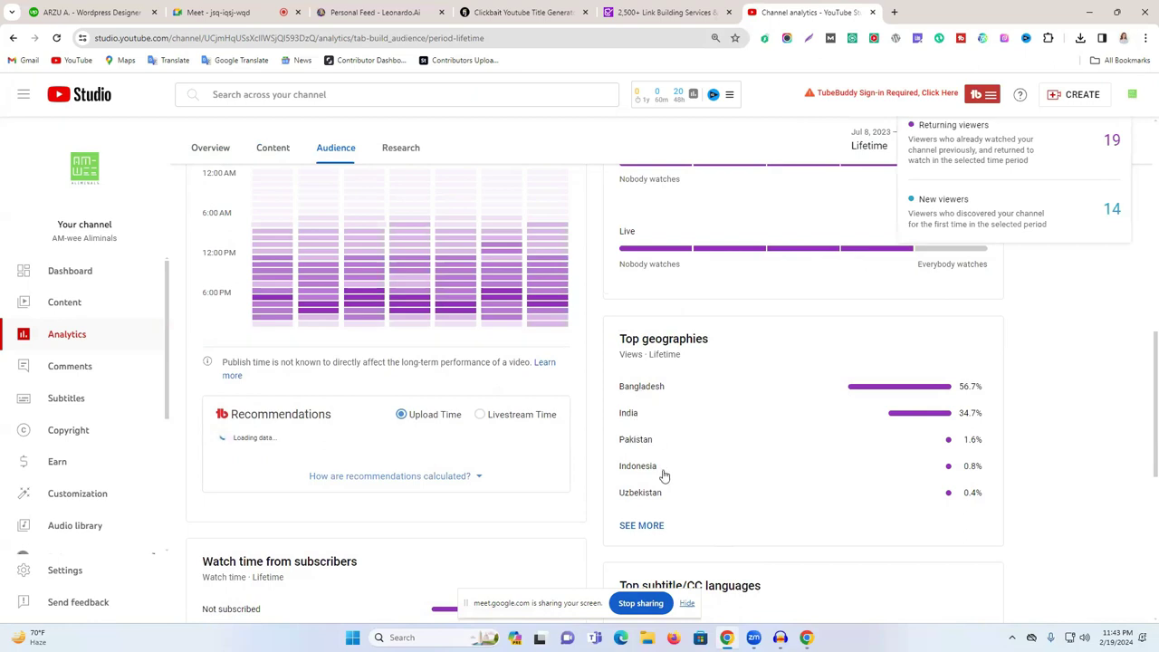
{"action": "left_click", "coordinate": [658, 533]}
{"action": "scroll", "coordinate": [469, 432], "scroll_direction": "down", "scroll_amount": 5}
{"action": "scroll", "coordinate": [151, 453], "scroll_direction": "down", "scroll_amount": 5}
{"action": "scroll", "coordinate": [150, 450], "scroll_direction": "up", "scroll_amount": 2}
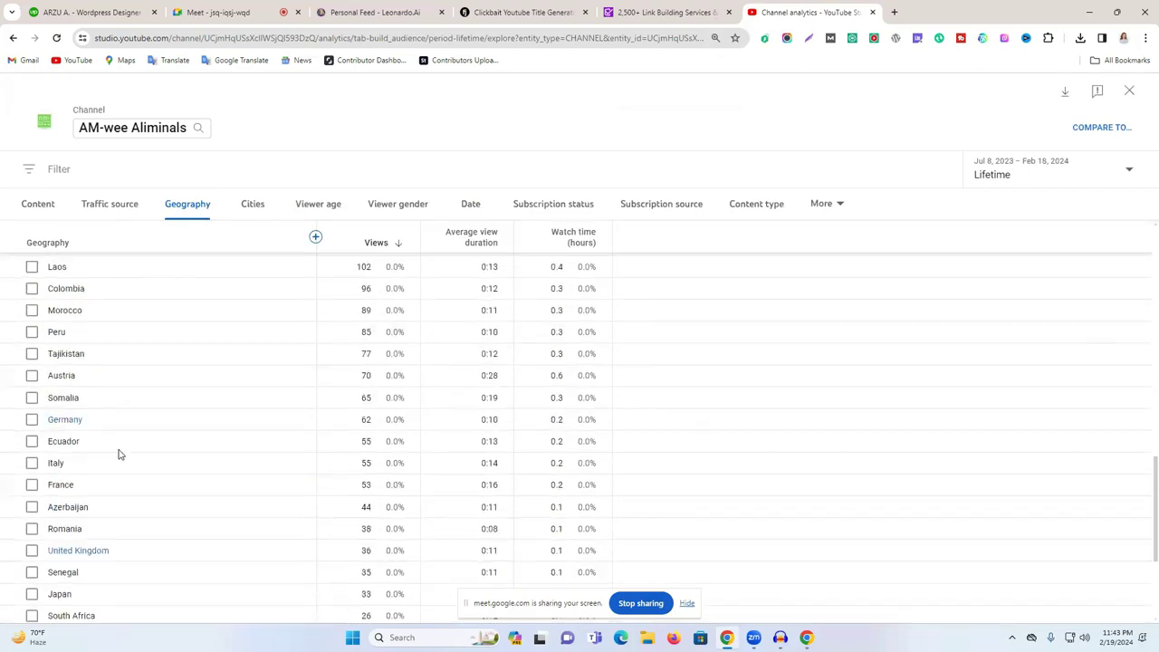